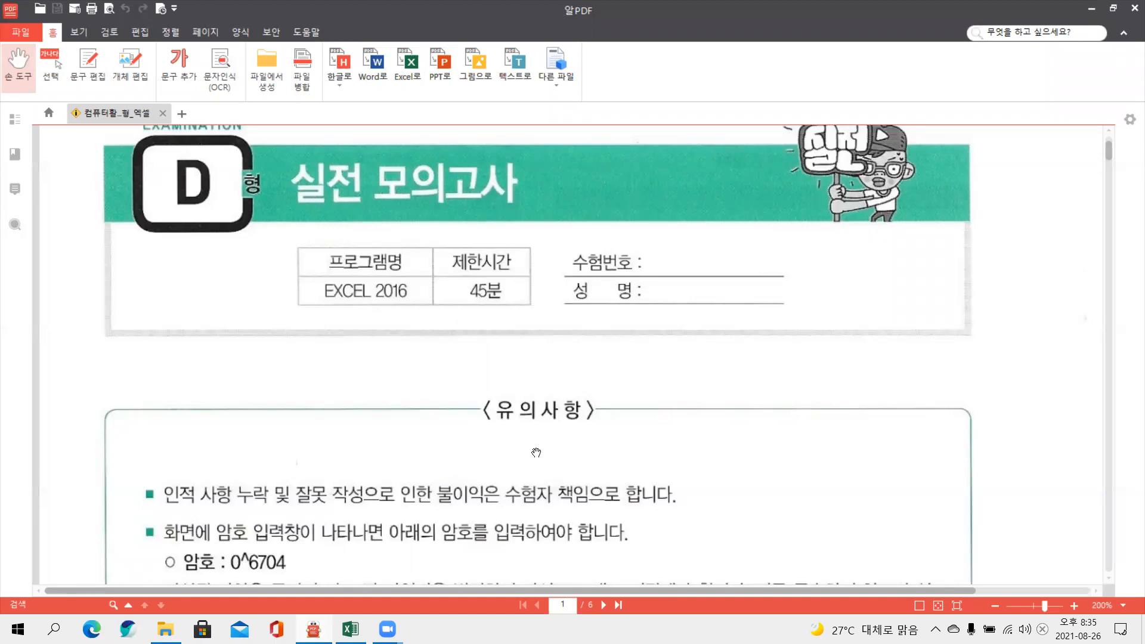
- Read through the exam notes up to problem 1 (기본작업) on page 2 of the PDF
scroll(536, 452, "down", 3)
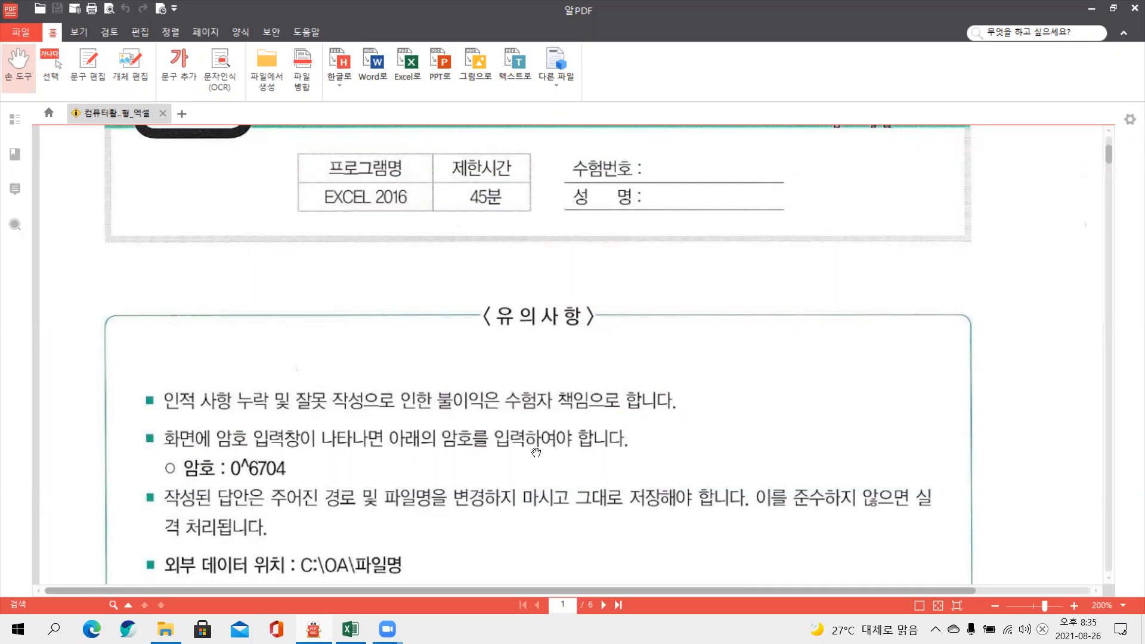
scroll(536, 452, "down", 6)
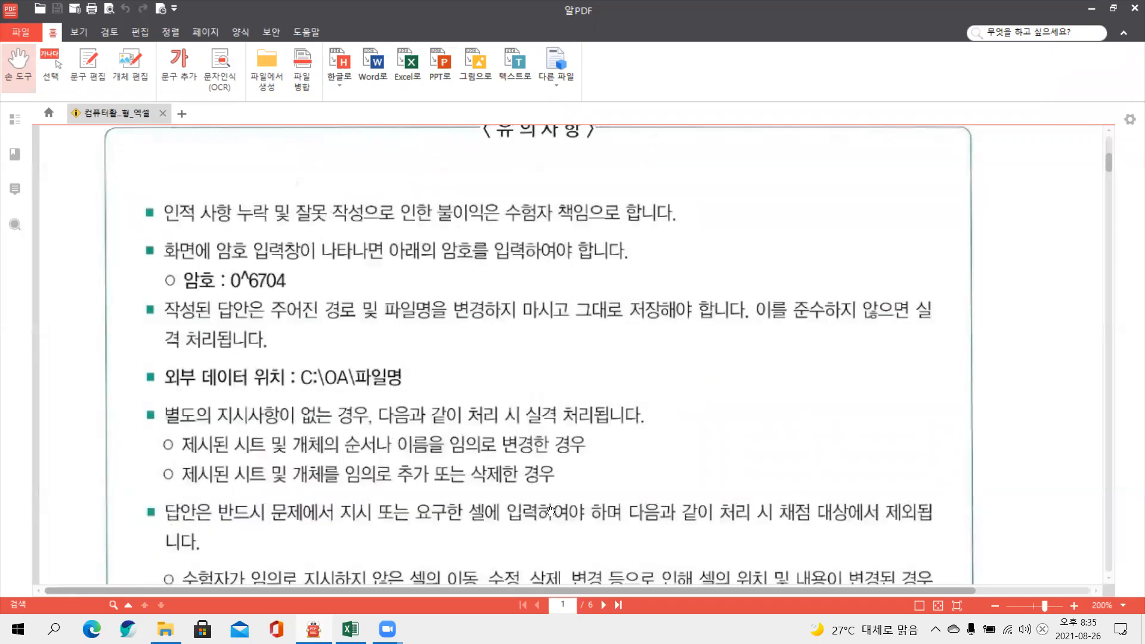
scroll(495, 424, "down", 14)
scroll(494, 424, "down", 20)
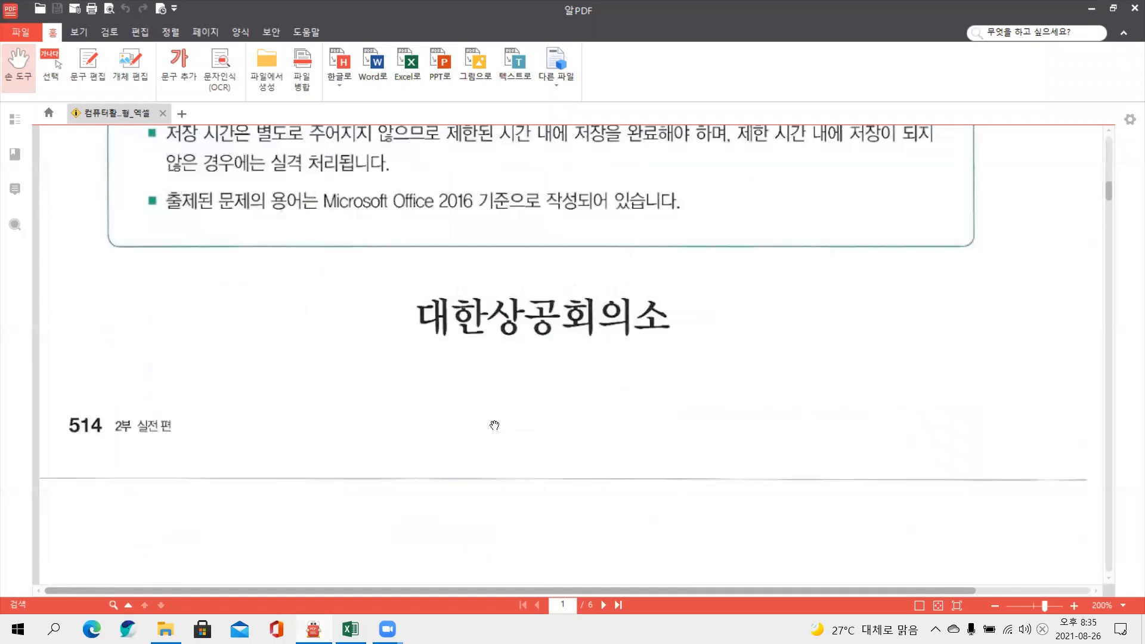
scroll(494, 424, "down", 6)
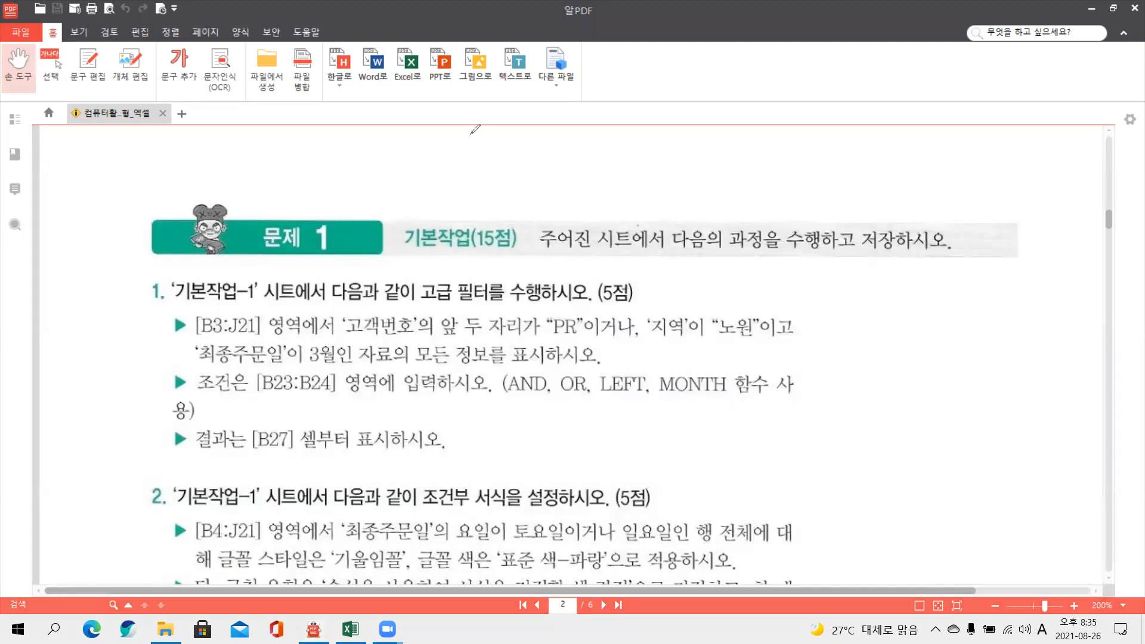
- Box 고급 필터 in task 1 in red and handwrite the steps 1. 조건, 2. 결과, 3. 필터 beside it
mouse_move(411, 268)
left_mouse_down()
mouse_move(536, 310)
mouse_move(505, 308)
left_mouse_up()
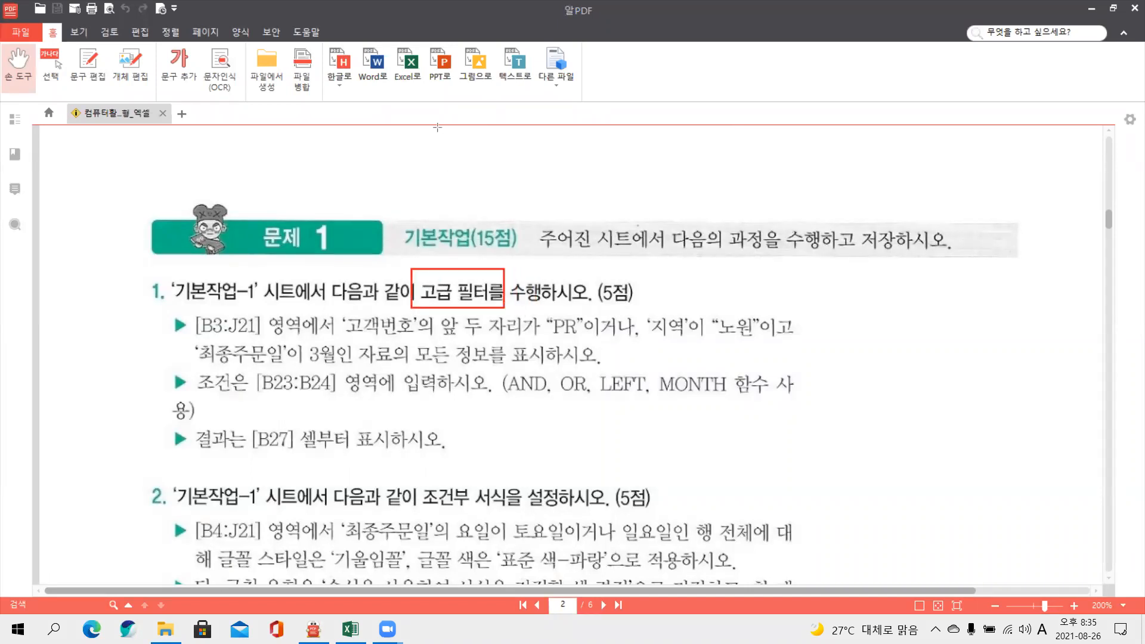
mouse_move(648, 268)
left_mouse_down()
mouse_move(649, 288)
mouse_move(687, 289)
mouse_move(697, 266)
mouse_move(724, 274)
mouse_move(719, 285)
left_mouse_up()
left_click(652, 291)
mouse_move(711, 282)
left_mouse_down()
mouse_move(721, 292)
mouse_move(826, 269)
mouse_move(870, 287)
left_mouse_up()
left_click(781, 283)
left_click_drag(871, 272, 914, 277)
left_click(930, 282)
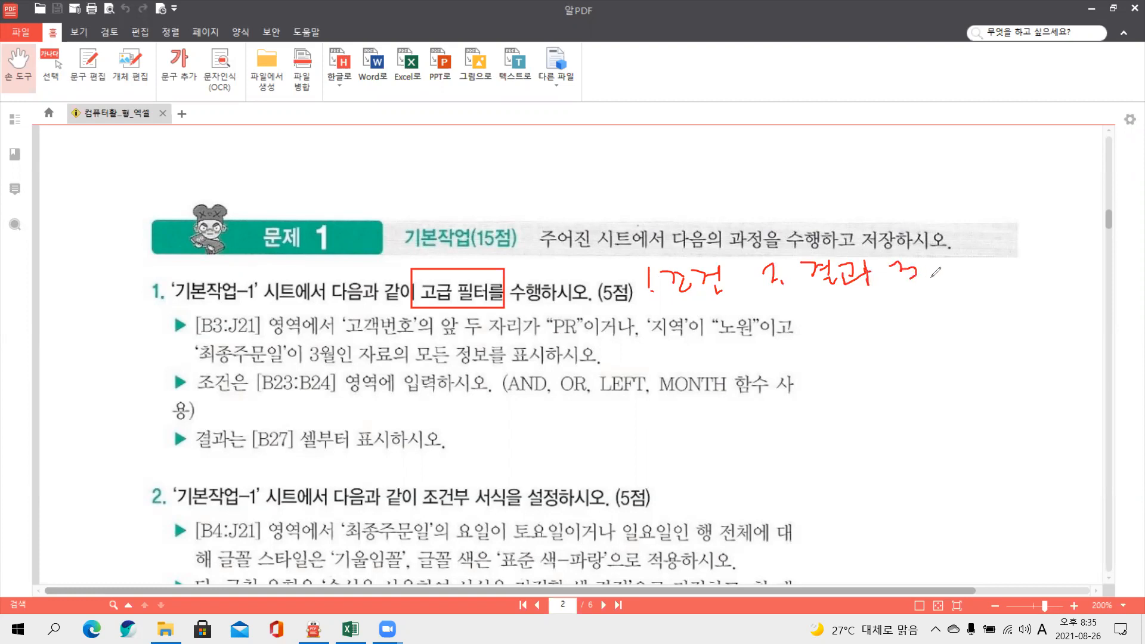
left_click_drag(934, 261, 944, 270)
left_click(926, 263)
left_click_drag(935, 272, 956, 269)
left_click_drag(953, 269, 995, 275)
- Mark task 1's three conditions and its function list in blue, and label the range [B23:B24] as 조건
mouse_move(341, 335)
left_mouse_down()
mouse_move(597, 337)
mouse_move(626, 316)
mouse_move(641, 330)
mouse_move(615, 331)
mouse_move(756, 338)
mouse_move(788, 307)
mouse_move(797, 331)
left_mouse_up()
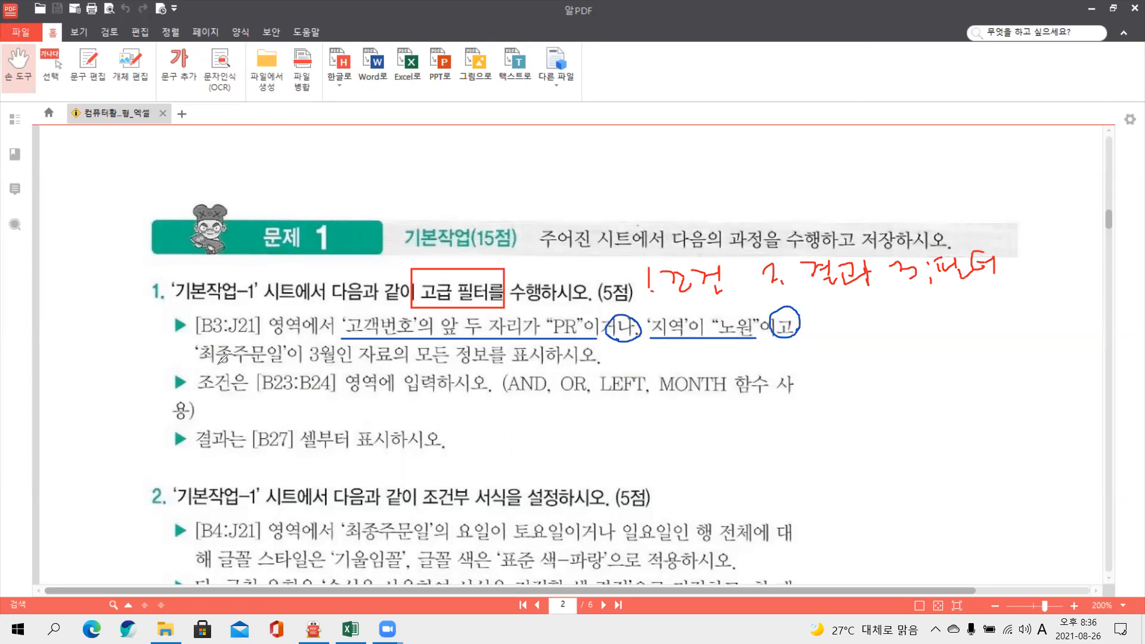
left_click_drag(196, 365, 323, 365)
left_click_drag(486, 396, 732, 400)
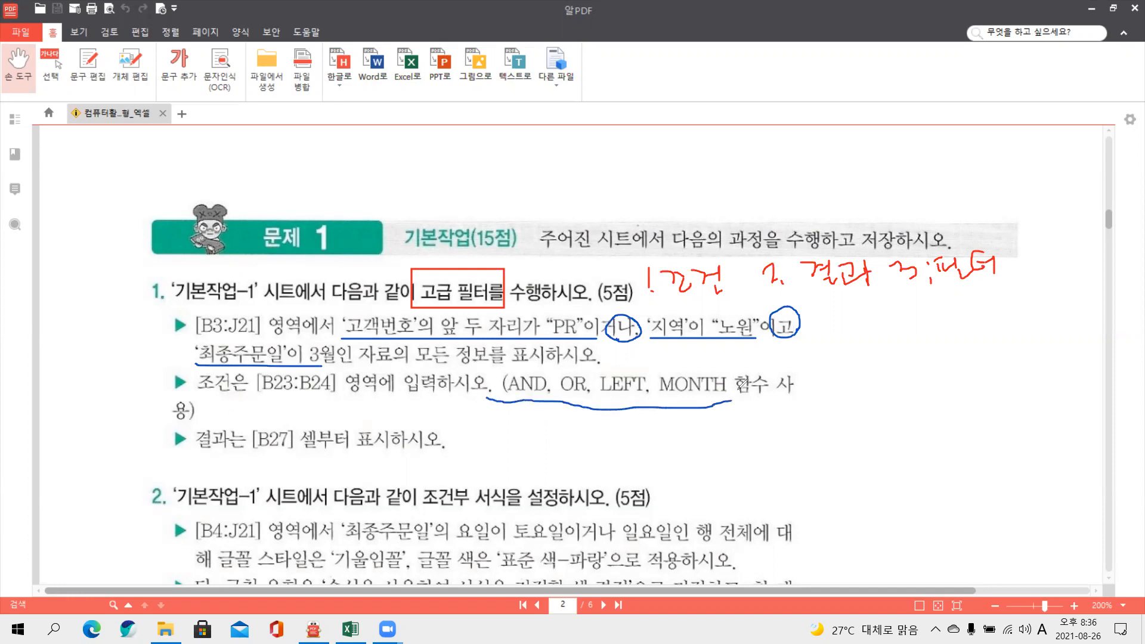
mouse_move(256, 393)
left_mouse_down()
mouse_move(330, 392)
mouse_move(280, 407)
mouse_move(314, 400)
mouse_move(334, 413)
mouse_move(349, 399)
mouse_move(360, 412)
left_mouse_up()
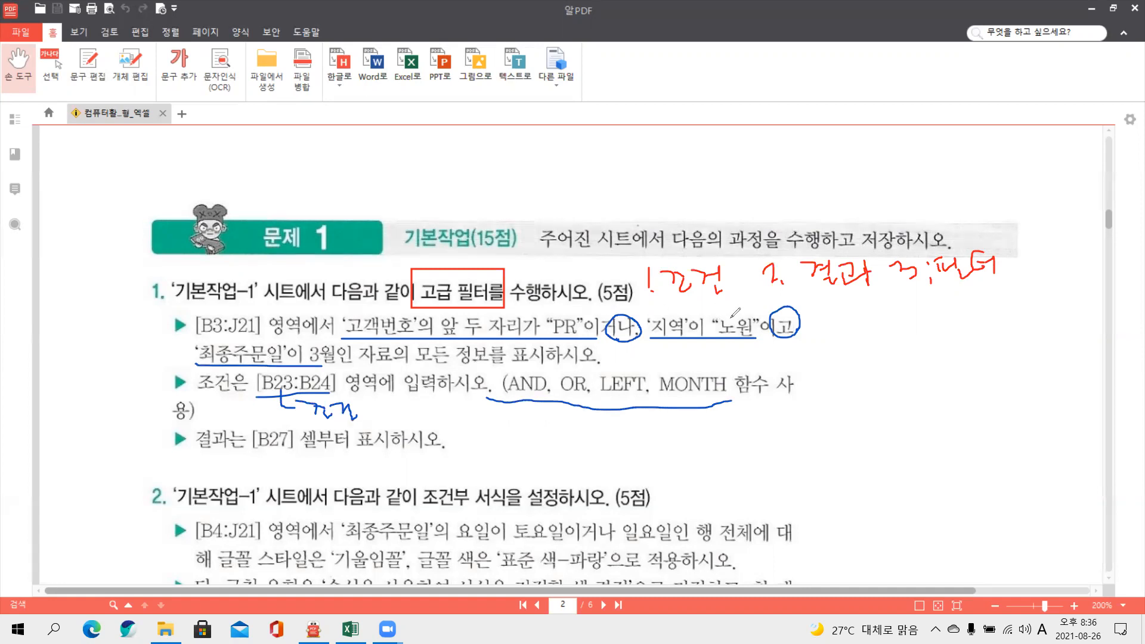
- Link the "PR" condition to LEFT, underline MONTH, annotate the condition connectors such as 'or', and clear all annotations
mouse_move(586, 333)
left_mouse_down()
mouse_move(620, 362)
mouse_move(616, 376)
left_mouse_up()
left_click_drag(660, 393, 723, 391)
mouse_move(648, 347)
left_mouse_down()
mouse_move(656, 332)
mouse_move(621, 345)
mouse_move(639, 351)
mouse_move(653, 337)
left_mouse_up()
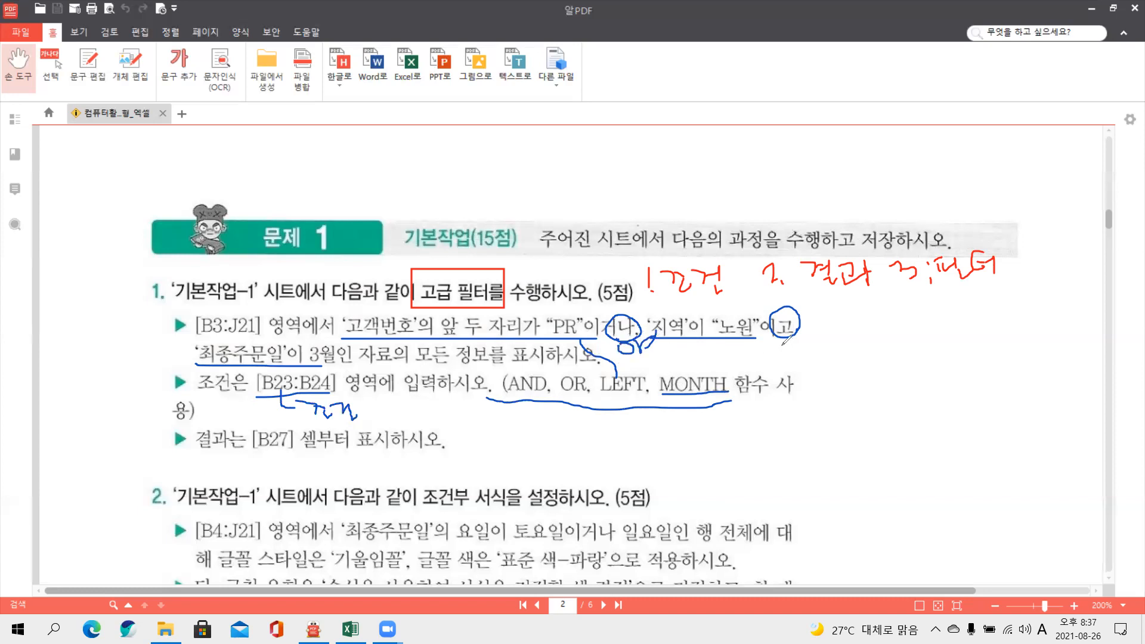
mouse_move(797, 344)
left_mouse_down()
mouse_move(788, 353)
mouse_move(827, 348)
mouse_move(840, 331)
mouse_move(849, 359)
left_mouse_up()
left_click(726, 125)
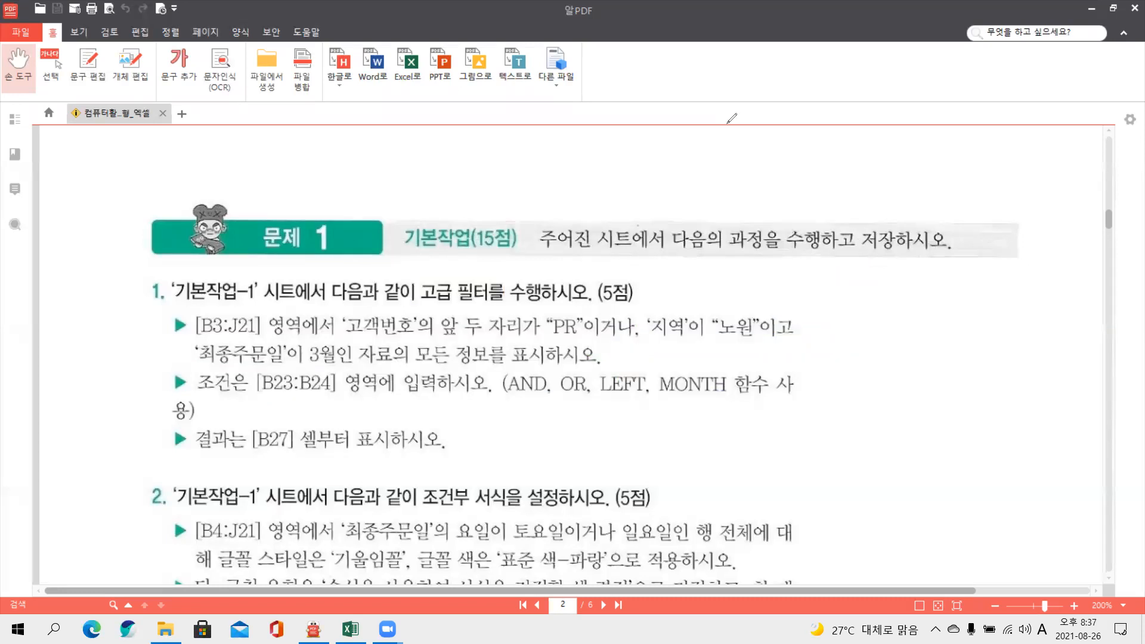
- Switch to the Excel workbook 1급D형.xlsm and enter the heading 조건제목 in cell B23 of sheet 기본작업-1
left_click(351, 628)
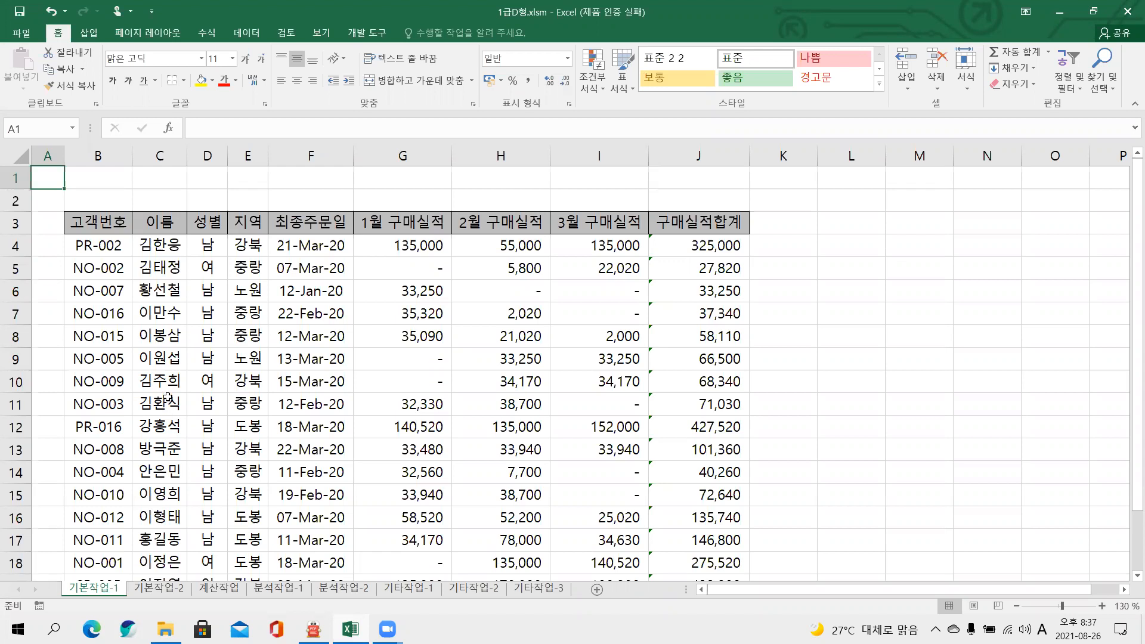
scroll(176, 375, "down", 4)
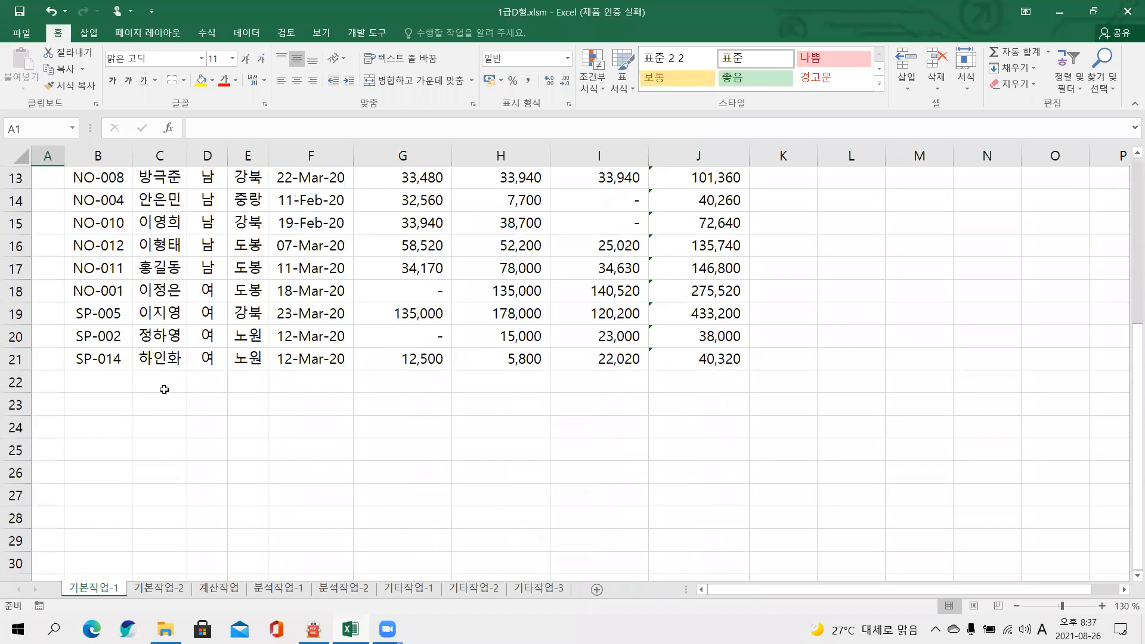
scroll(164, 389, "down", 1)
left_click(101, 338)
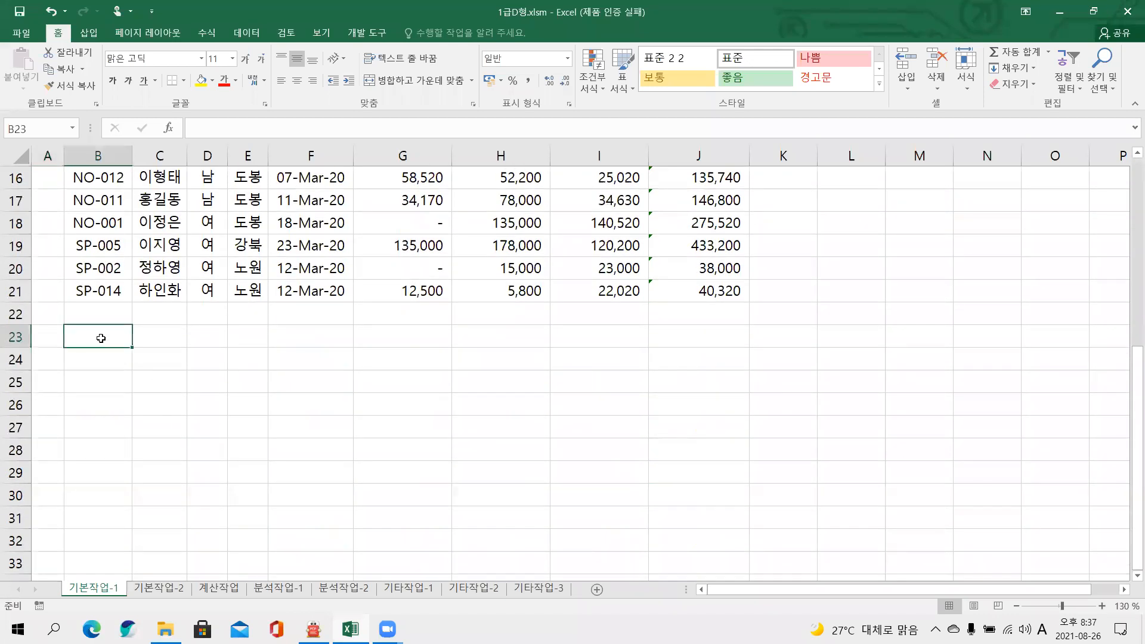
type("w")
key("BackSpace")
key("Hangul")
type("조")
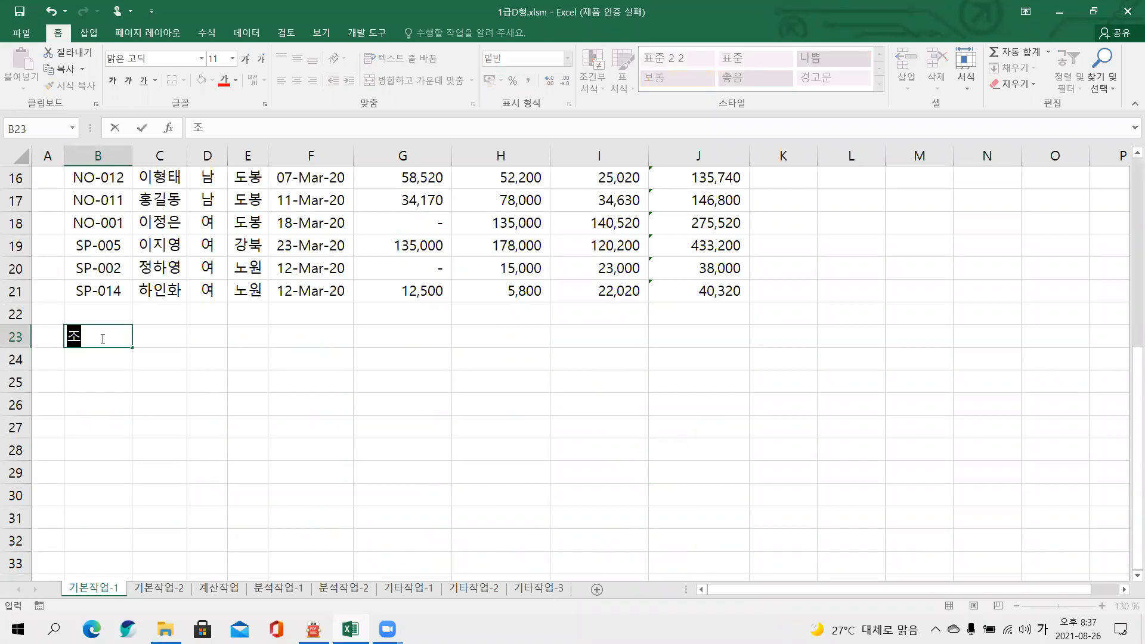
type("건제목")
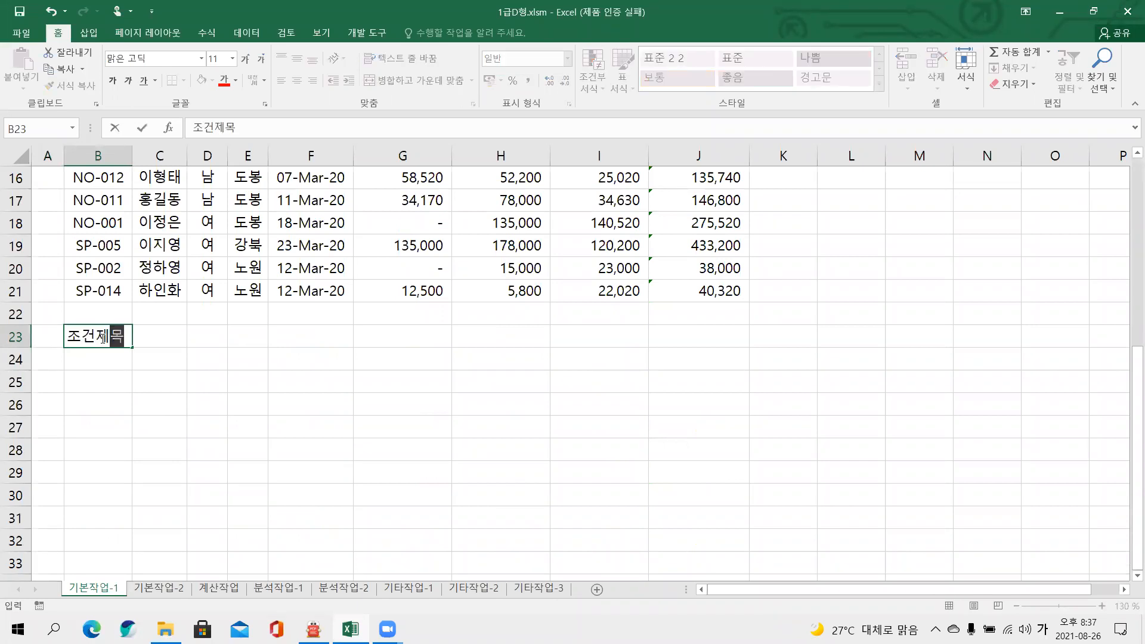
key("Return")
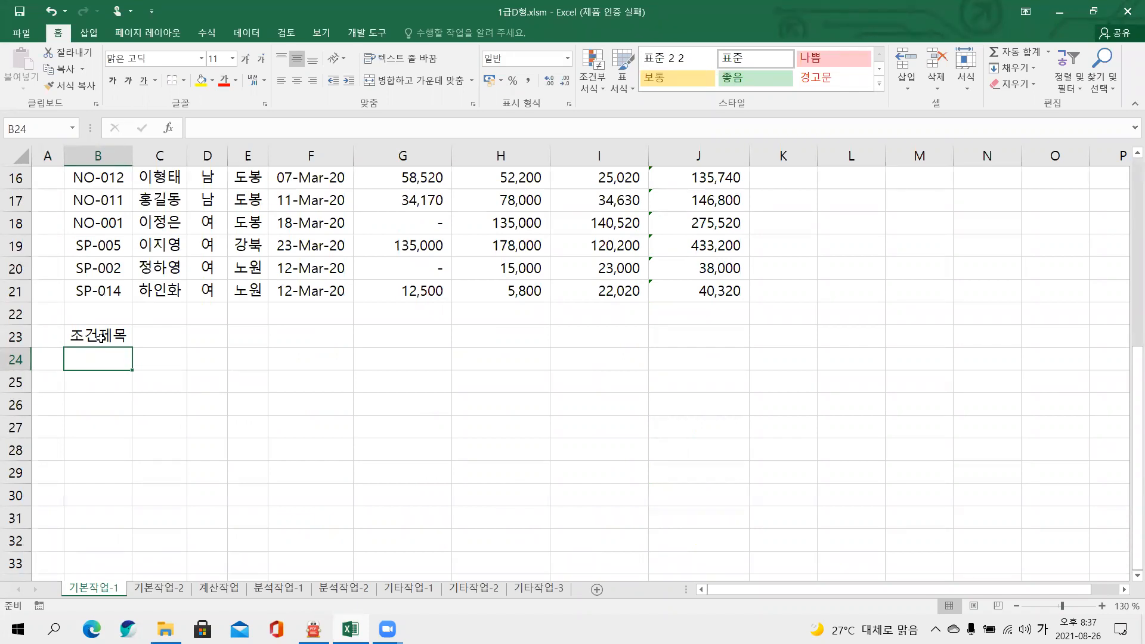
- Start an OR formula in cell B24 and open its function arguments
type("=무")
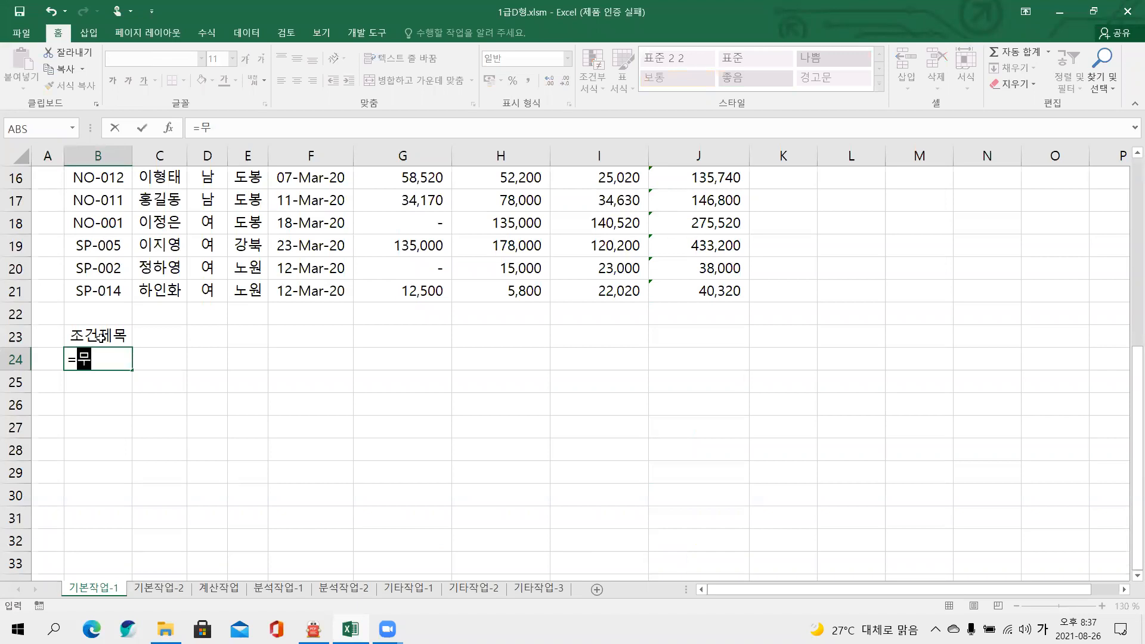
key("BackSpace")
key("BackSpace")
key("Hangul")
type("or")
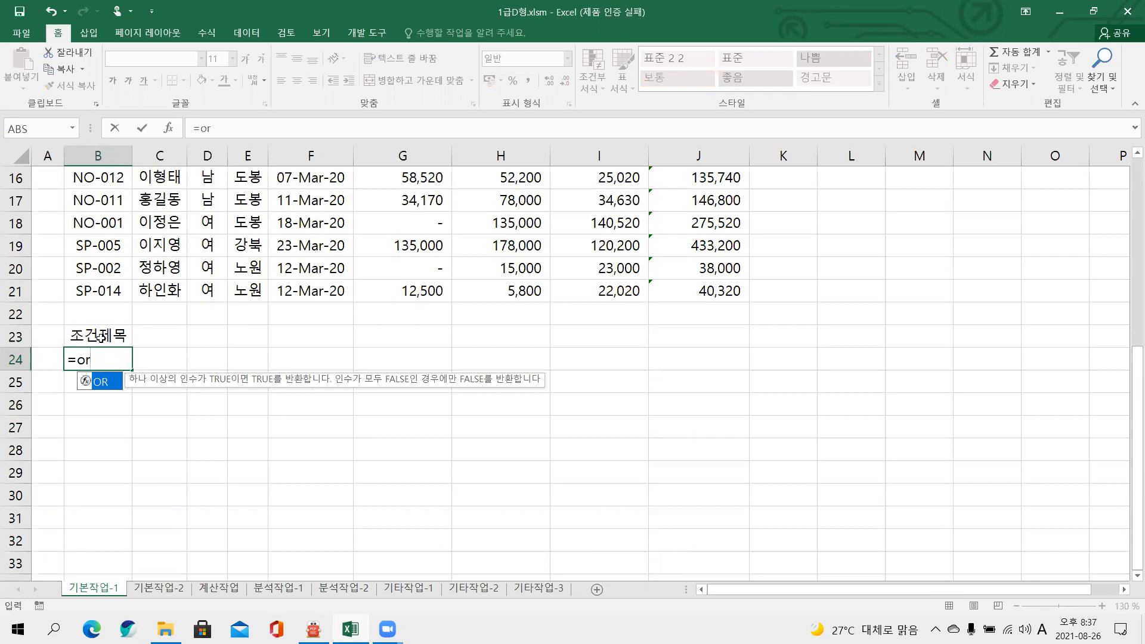
key("Tab")
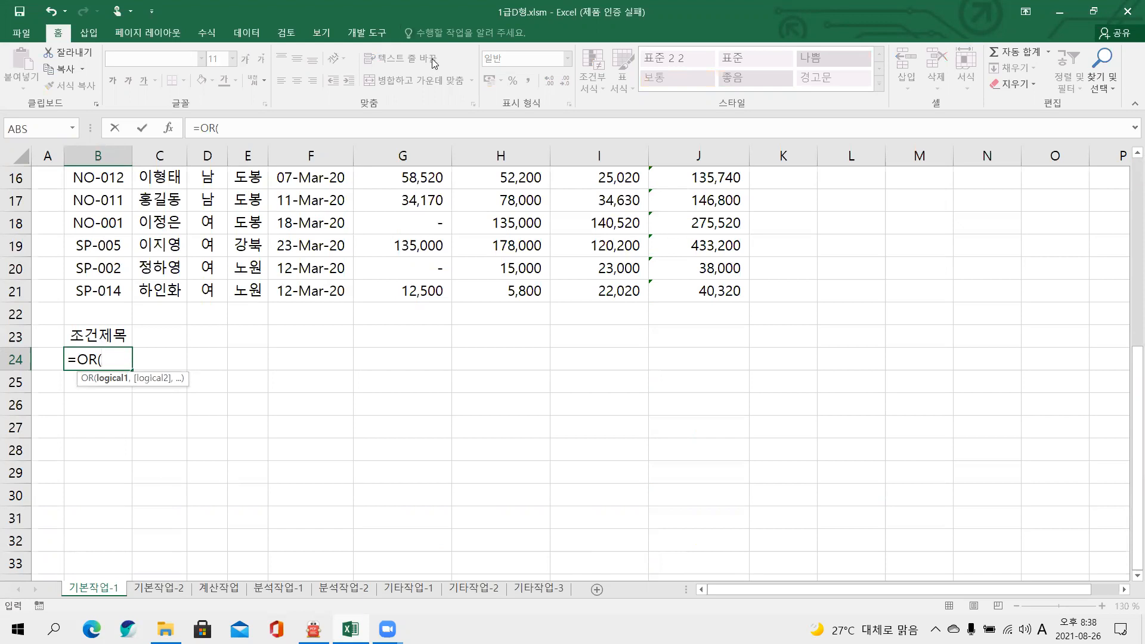
left_click(169, 127)
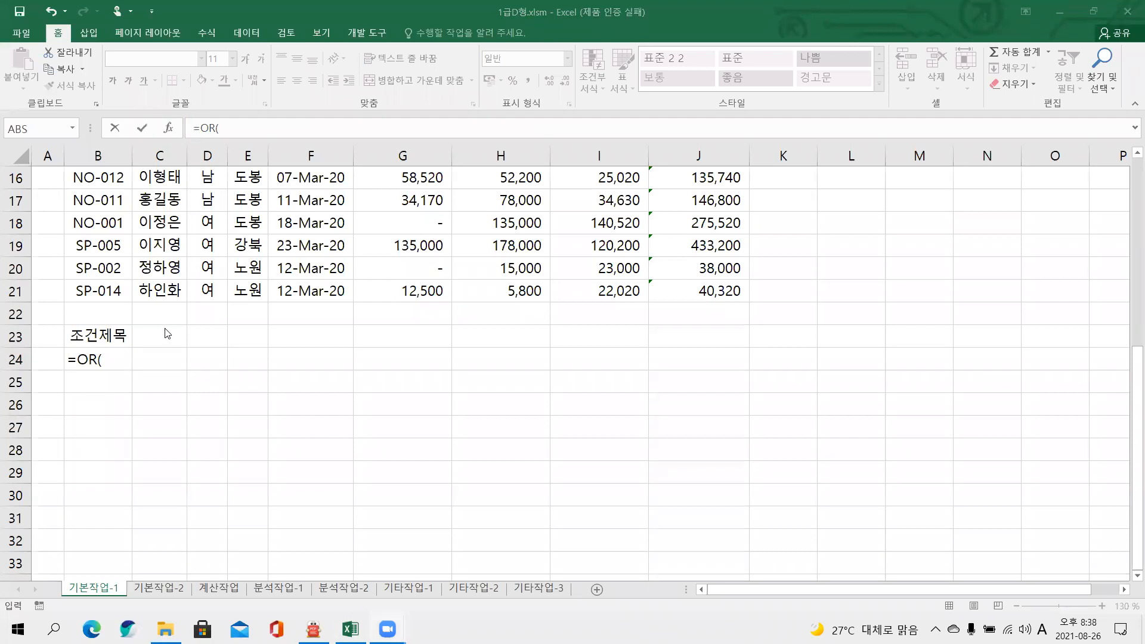
left_click(116, 367)
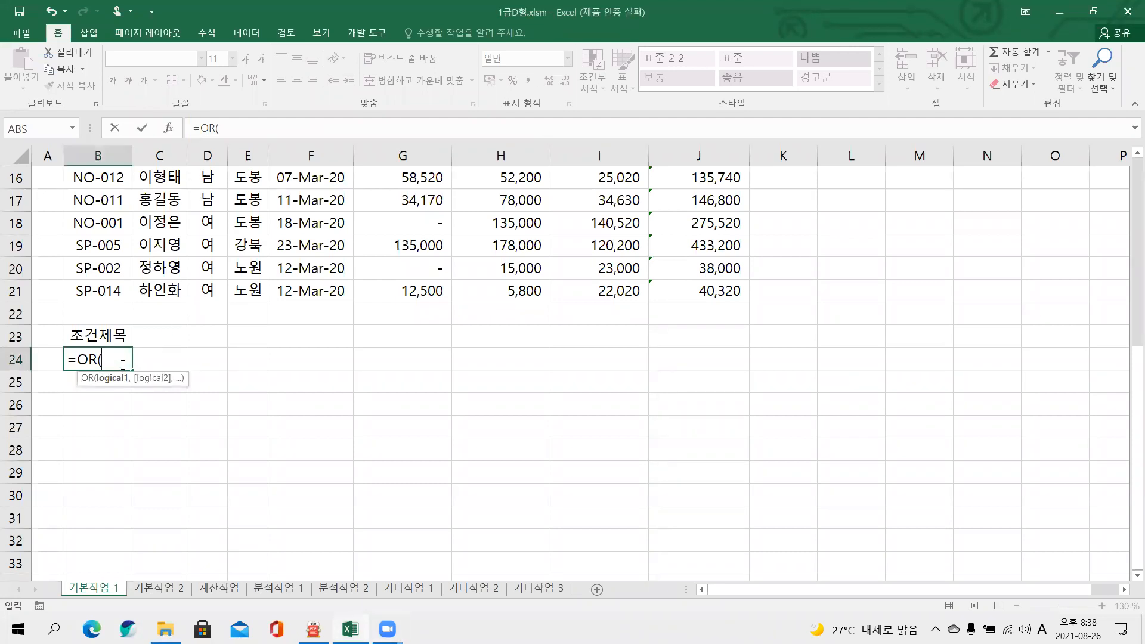
key("ctrl+a")
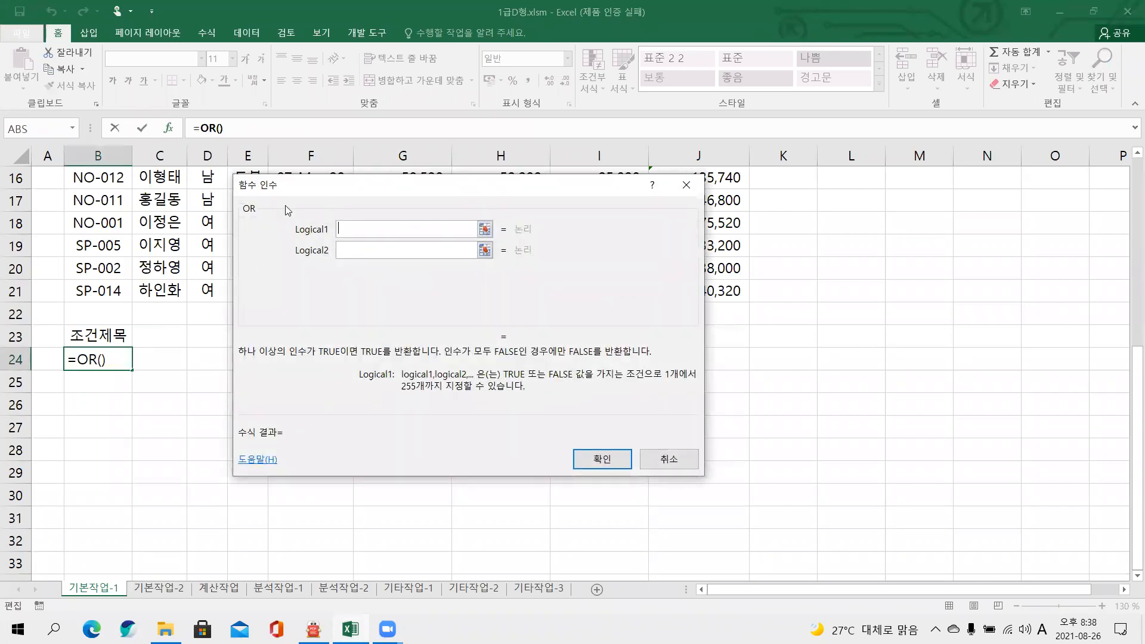
- Enter left()="PR" as the first logical argument of the OR function
left_click_drag(325, 195, 282, 213)
scroll(277, 230, "up", 5)
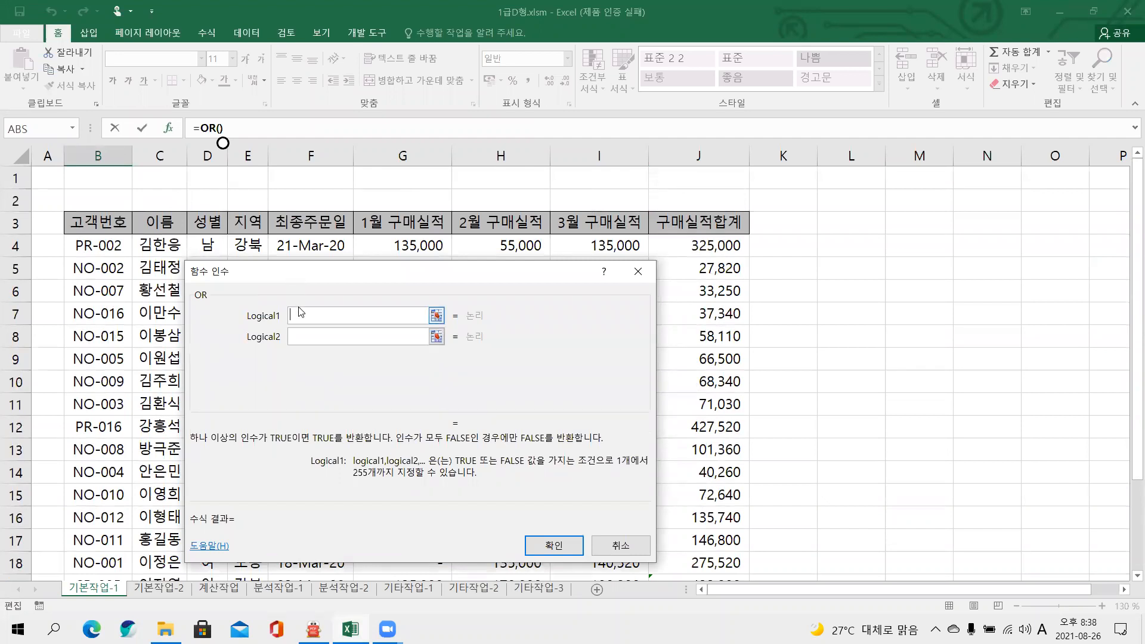
type("left()=\"PR\"")
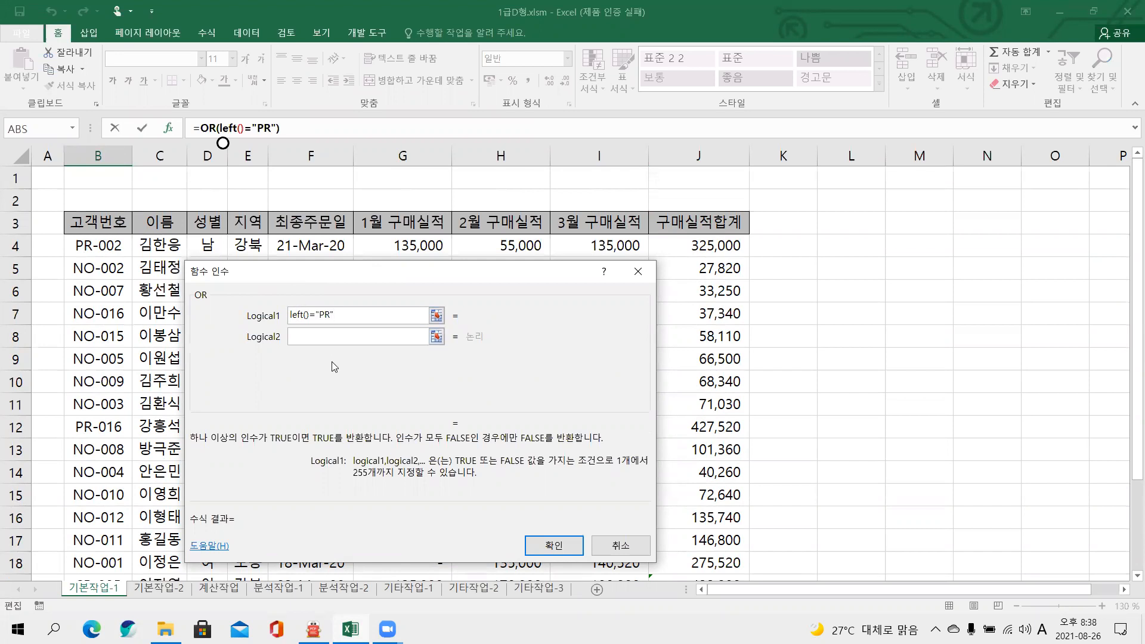
left_click(323, 342)
left_click(323, 342)
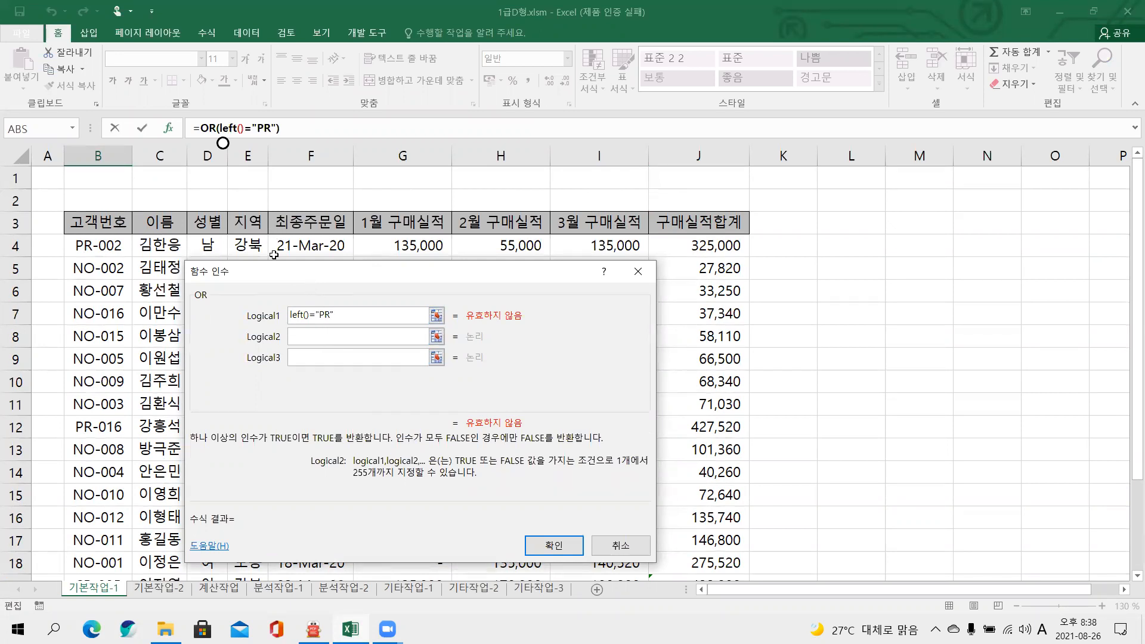
- Set the nested LEFT function's text to cell B4 and its number of characters to 2
left_click_drag(282, 267, 269, 257)
scroll(269, 258, "down", 1)
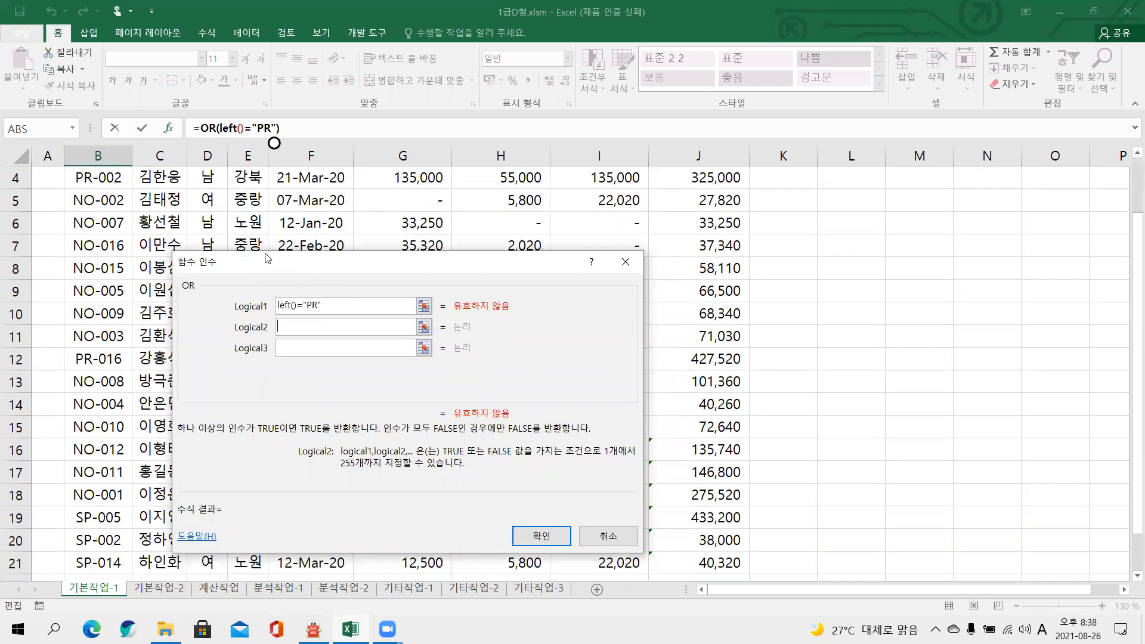
left_click_drag(266, 258, 271, 218)
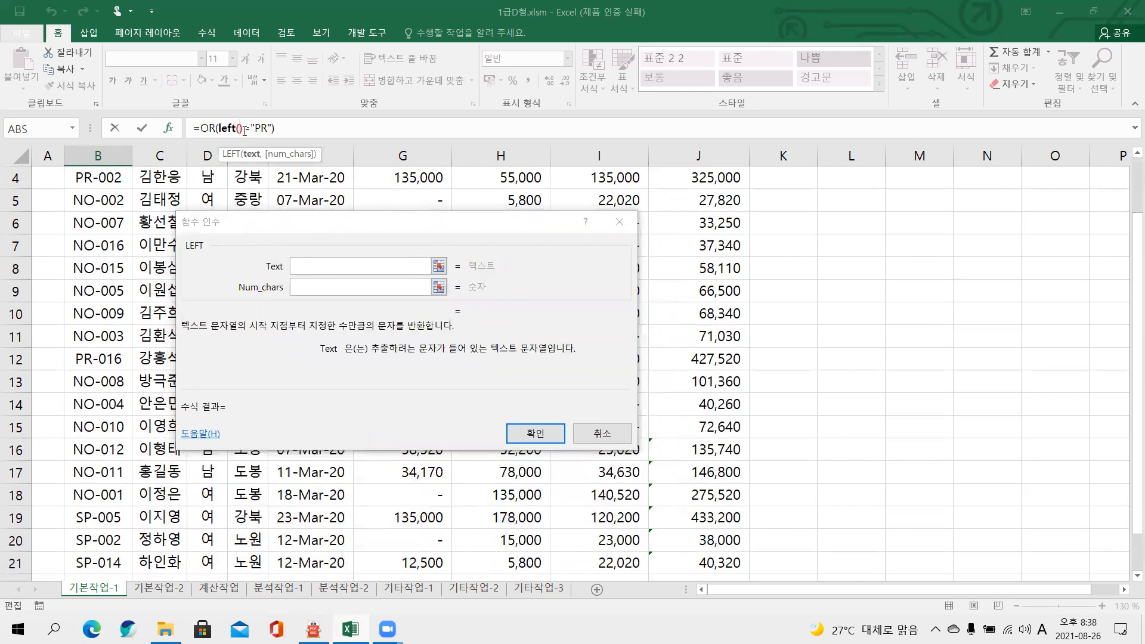
left_click(307, 269)
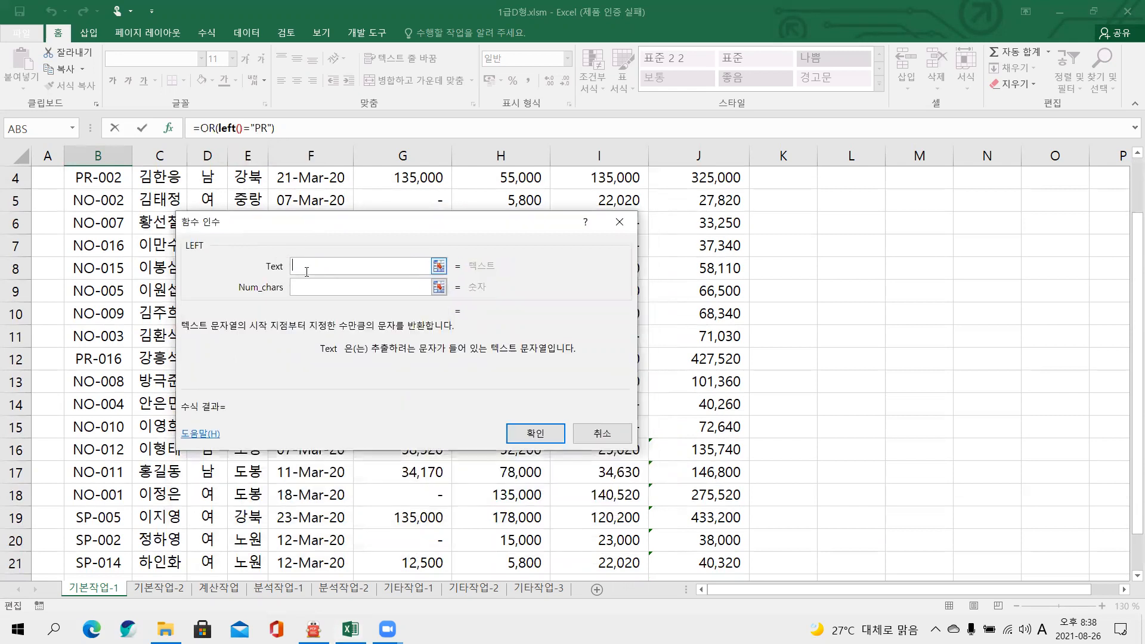
scroll(307, 268, "up", 1)
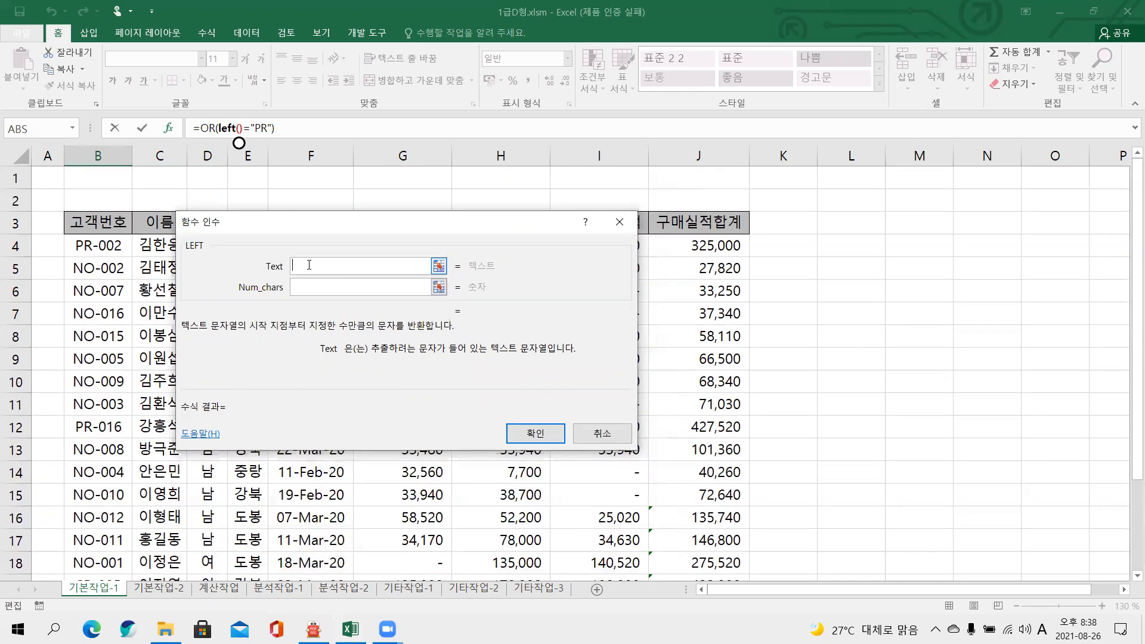
left_click_drag(327, 241, 329, 289)
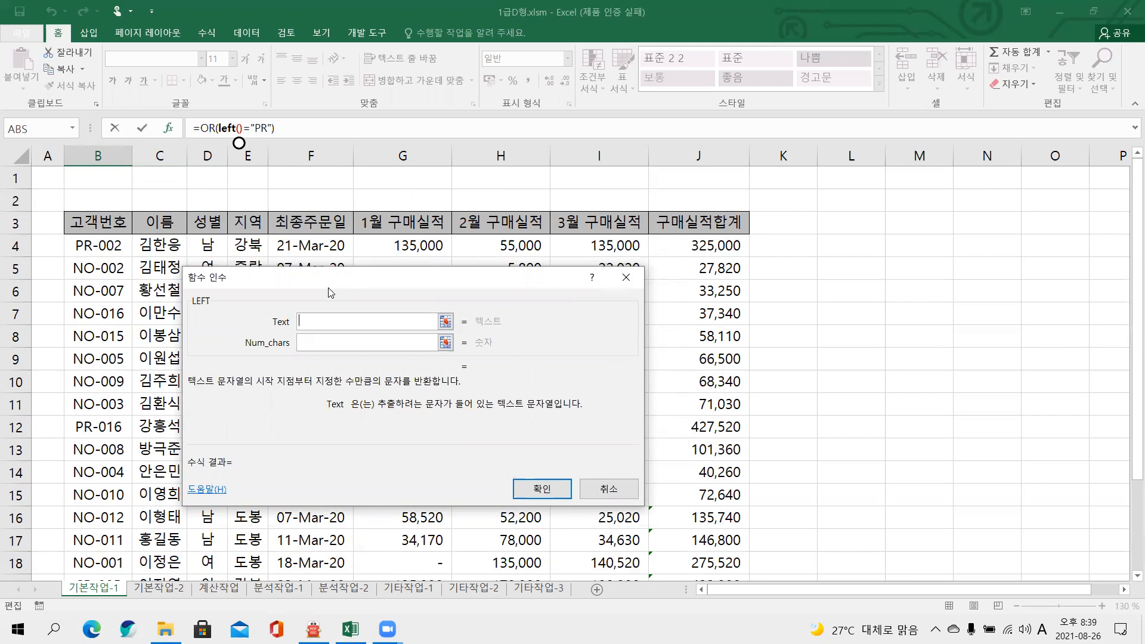
left_click(122, 244)
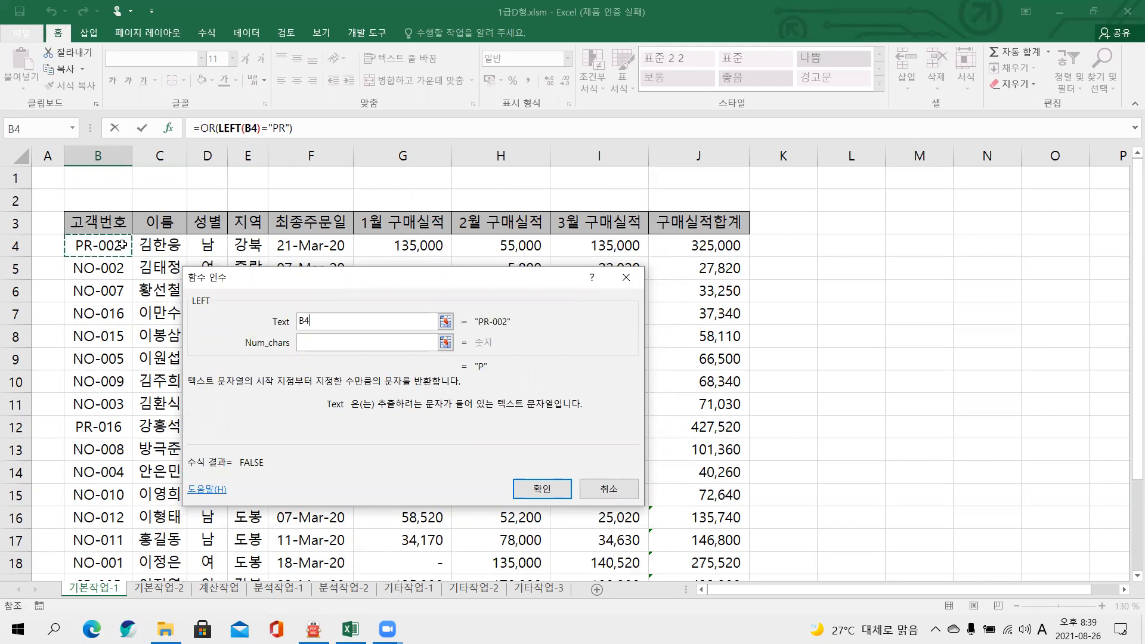
left_click(325, 348)
left_click(325, 348)
type("2")
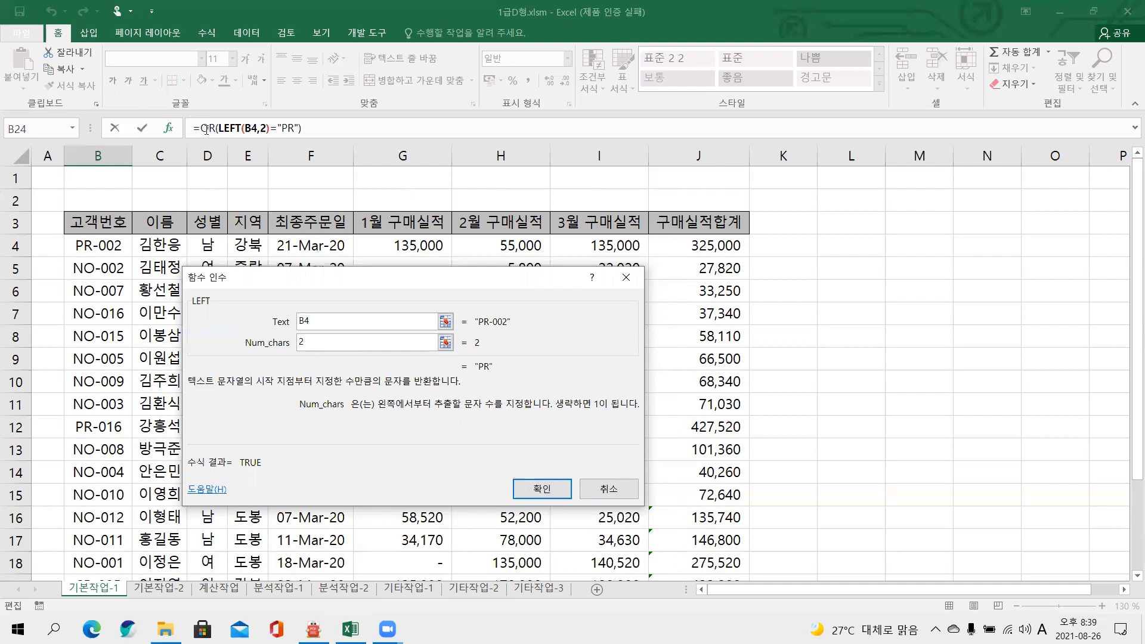
- Return to the OR function's arguments and enter and() as the second logical argument
left_click(206, 130)
left_click(317, 344)
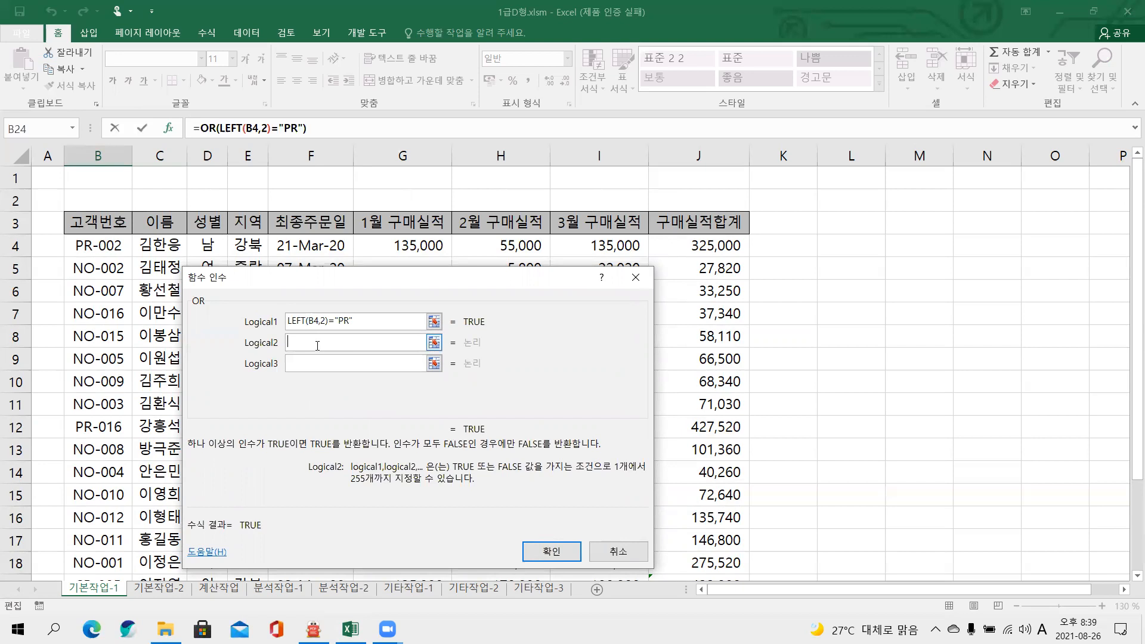
type("and()")
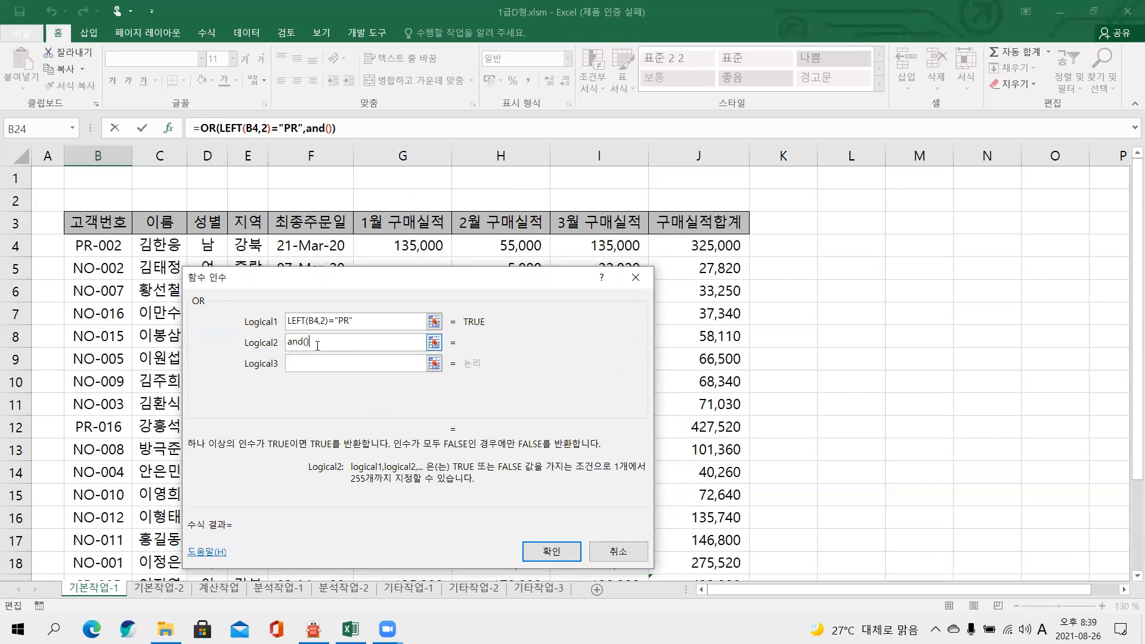
- Open the nested AND function's arguments and set its first logical condition to E4="노원"
left_click(865, 102)
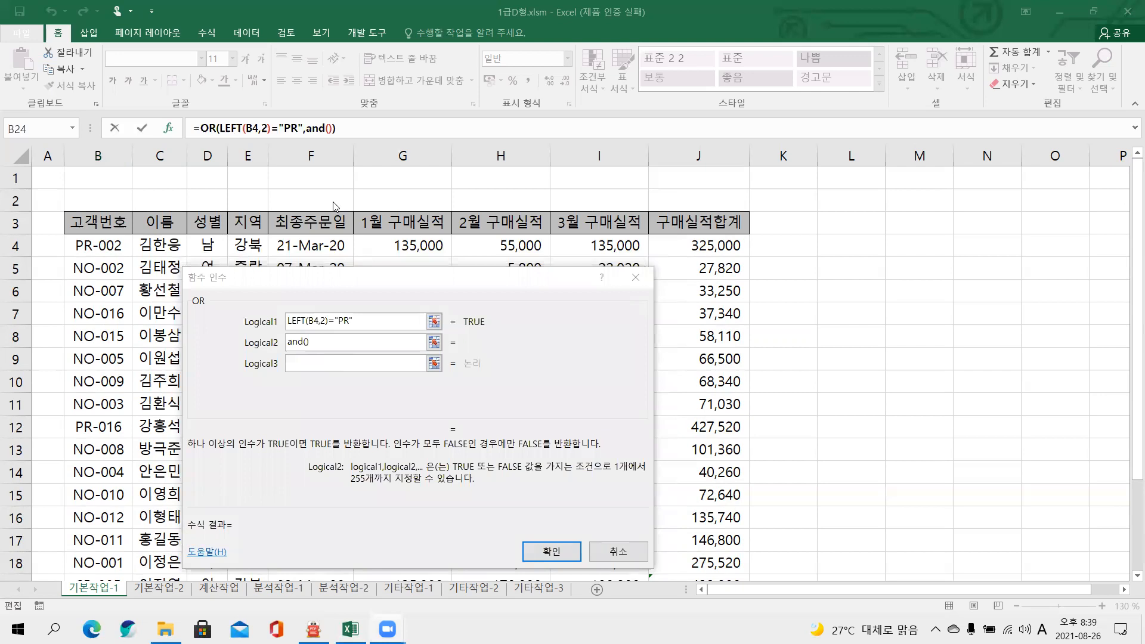
left_click(328, 130)
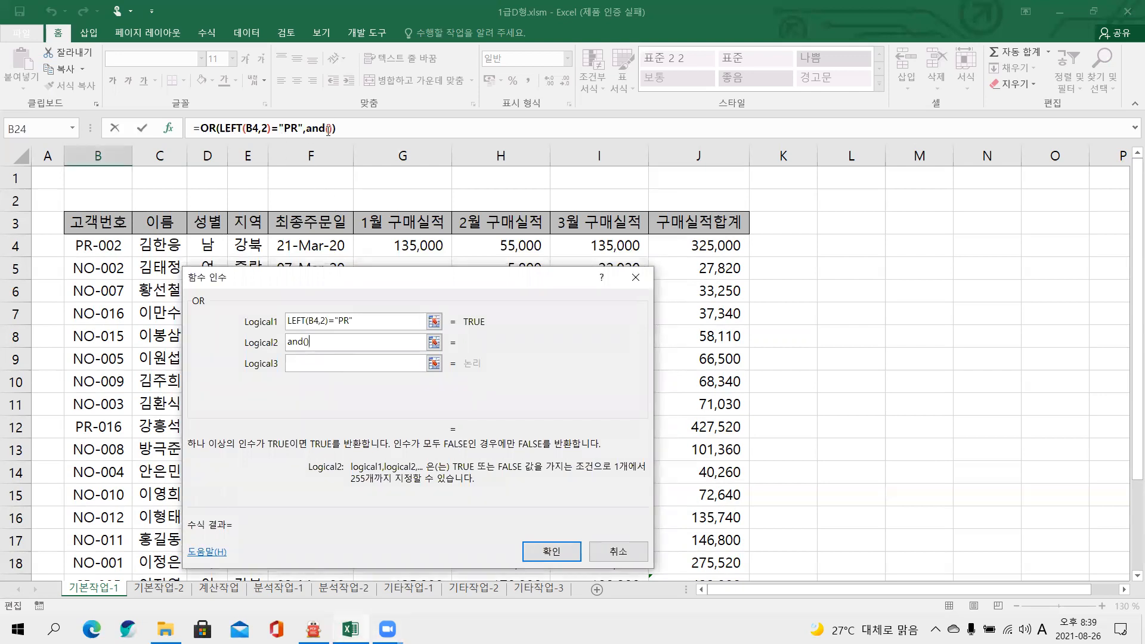
left_click(328, 129)
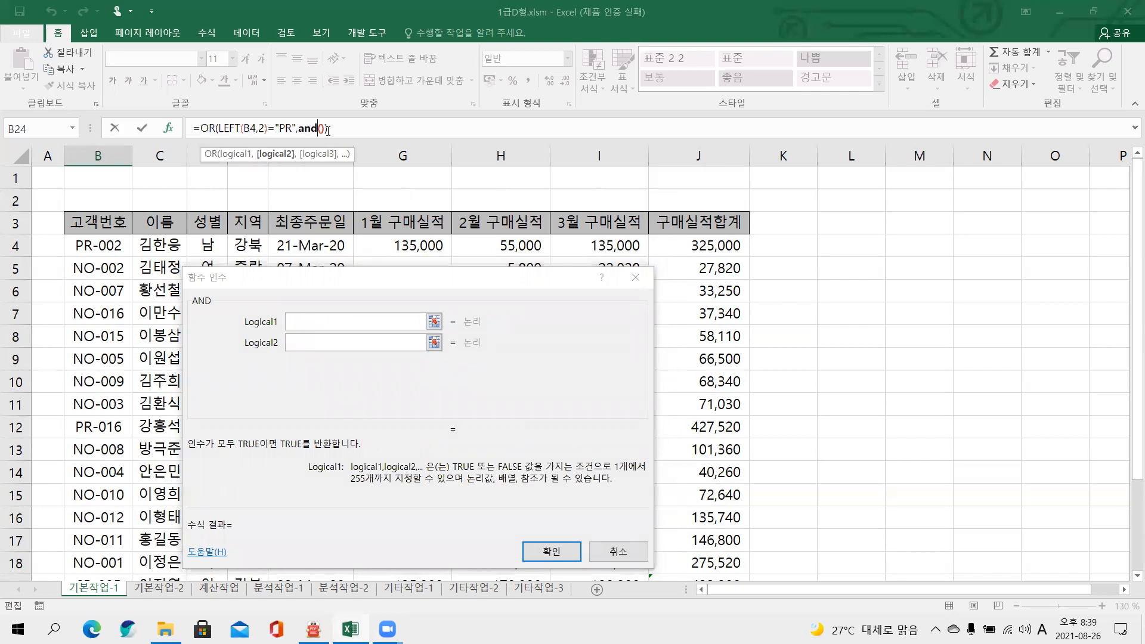
left_click(264, 273)
left_click_drag(264, 274, 283, 277)
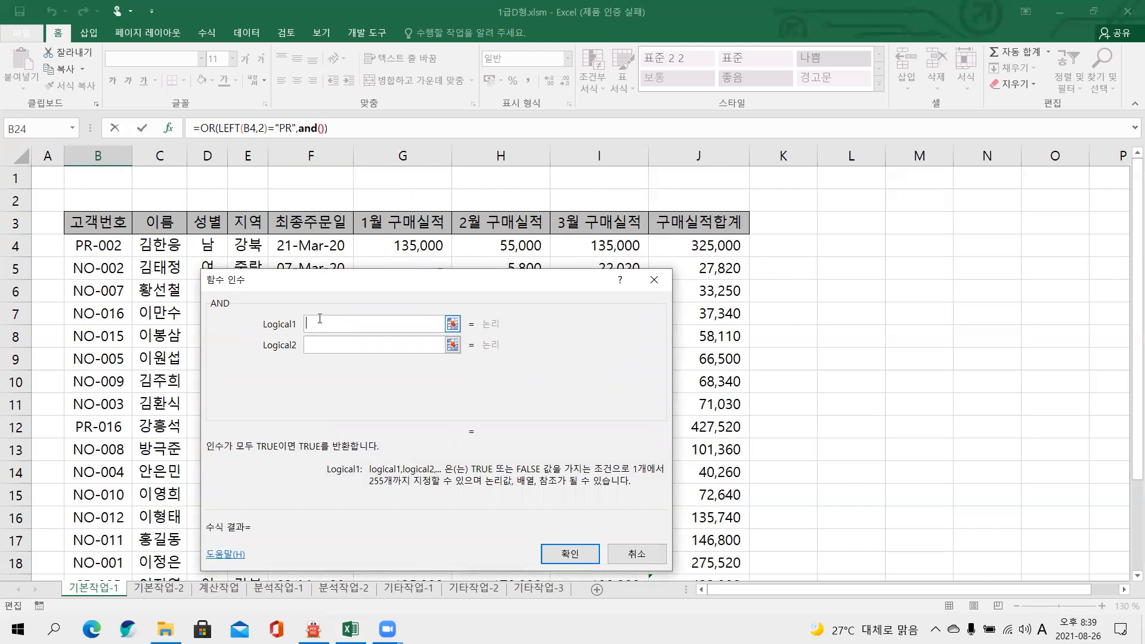
left_click(238, 247)
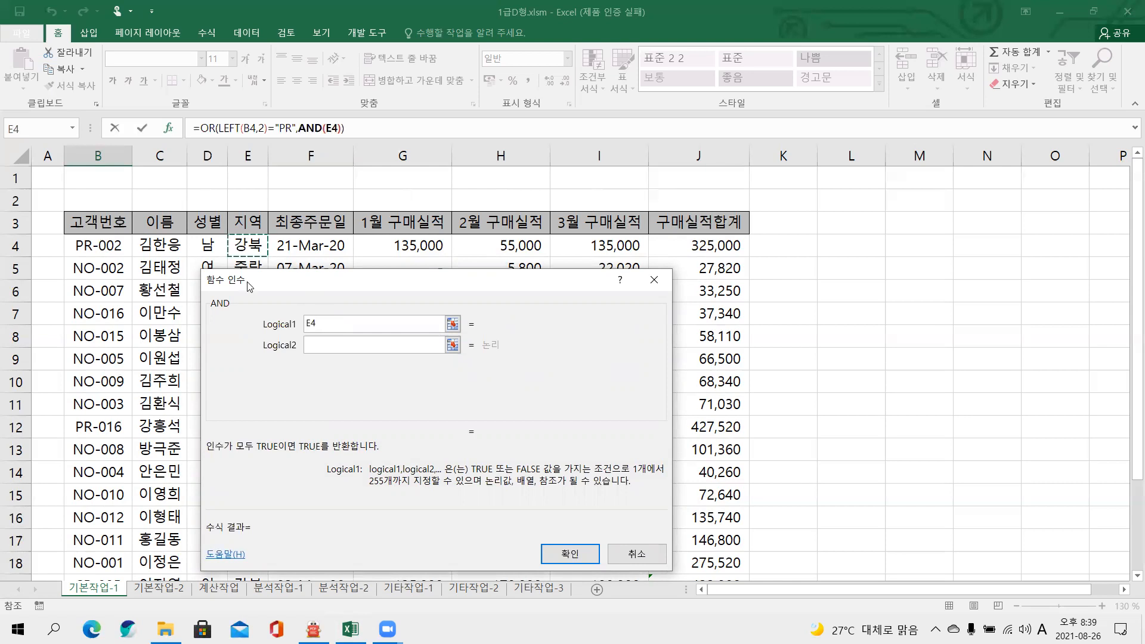
type("=\"노원\"")
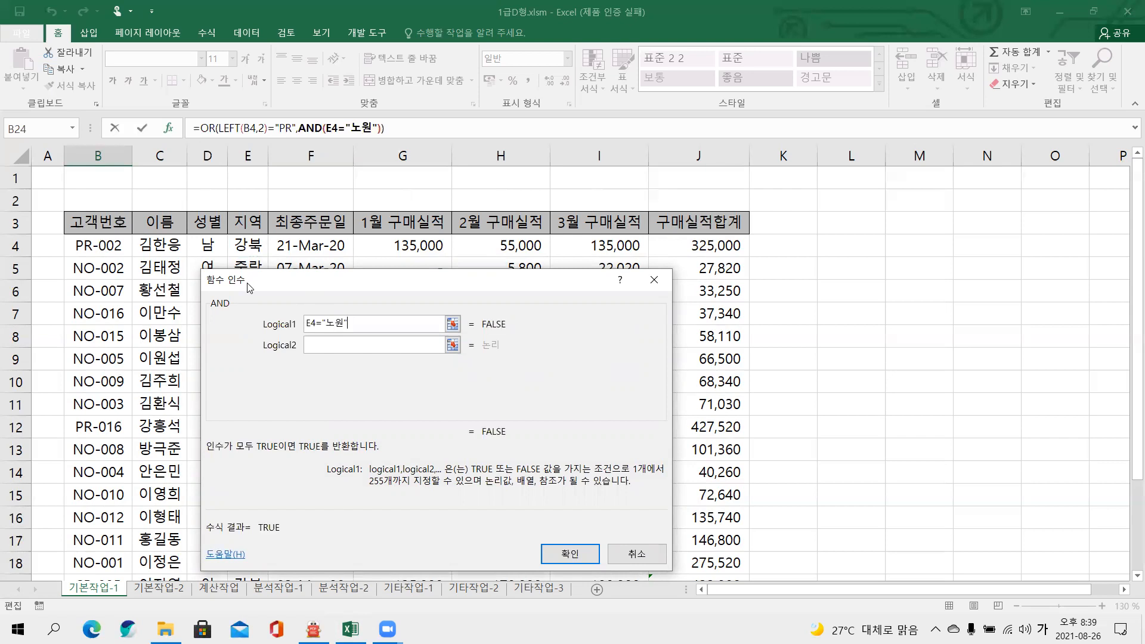
- Enter month()=3 as the second logical argument of the nested AND function
key("Tab")
left_click(341, 350)
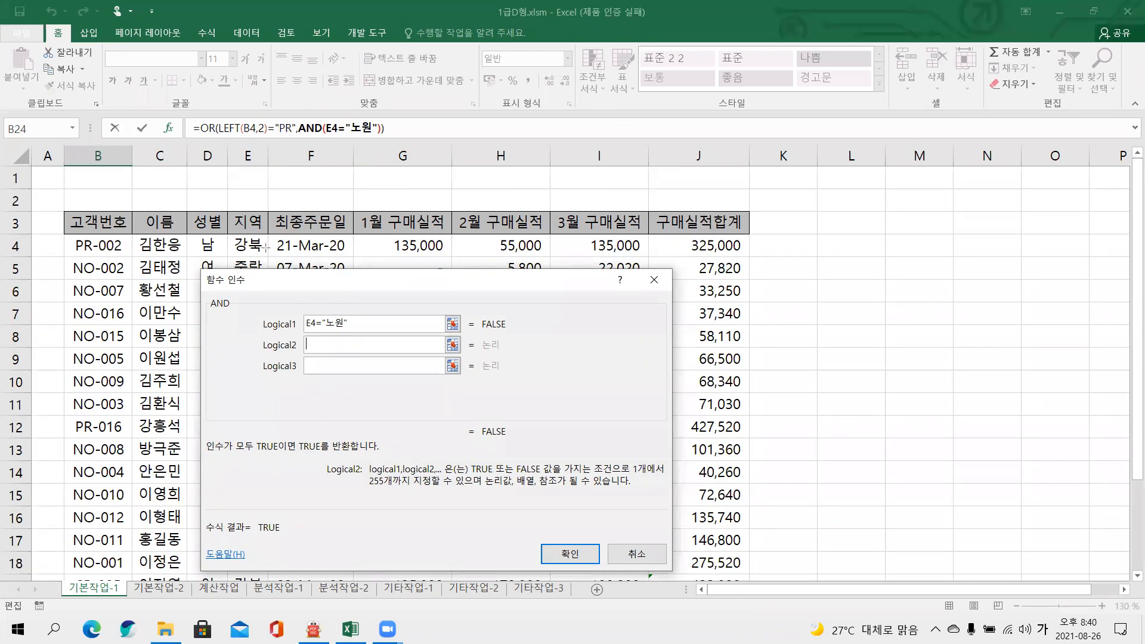
left_click(300, 253)
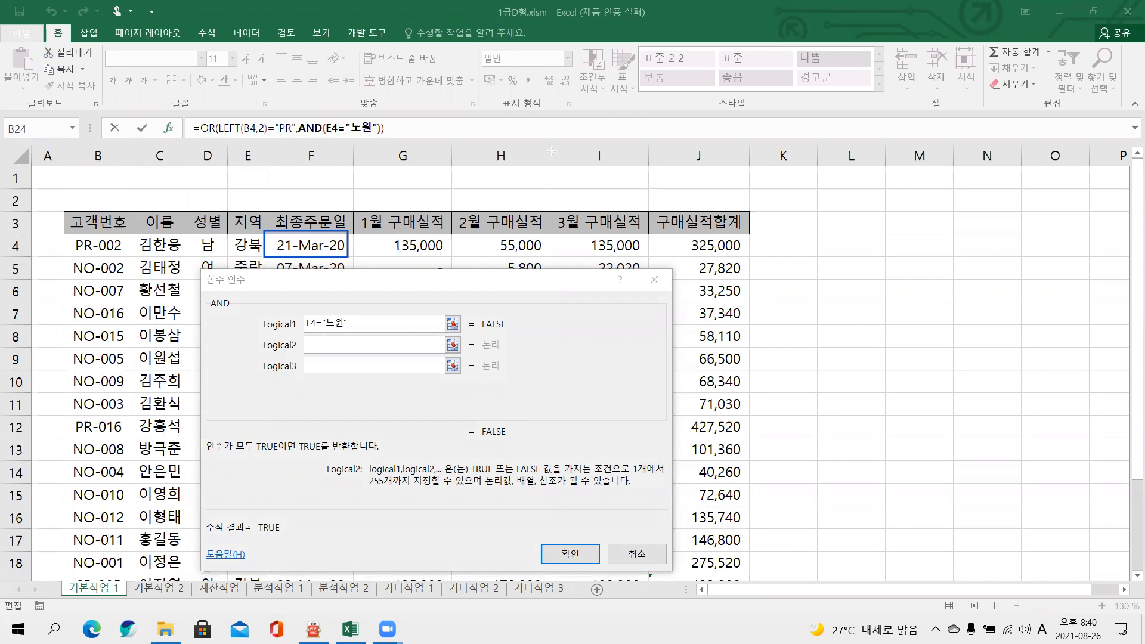
left_click(344, 344)
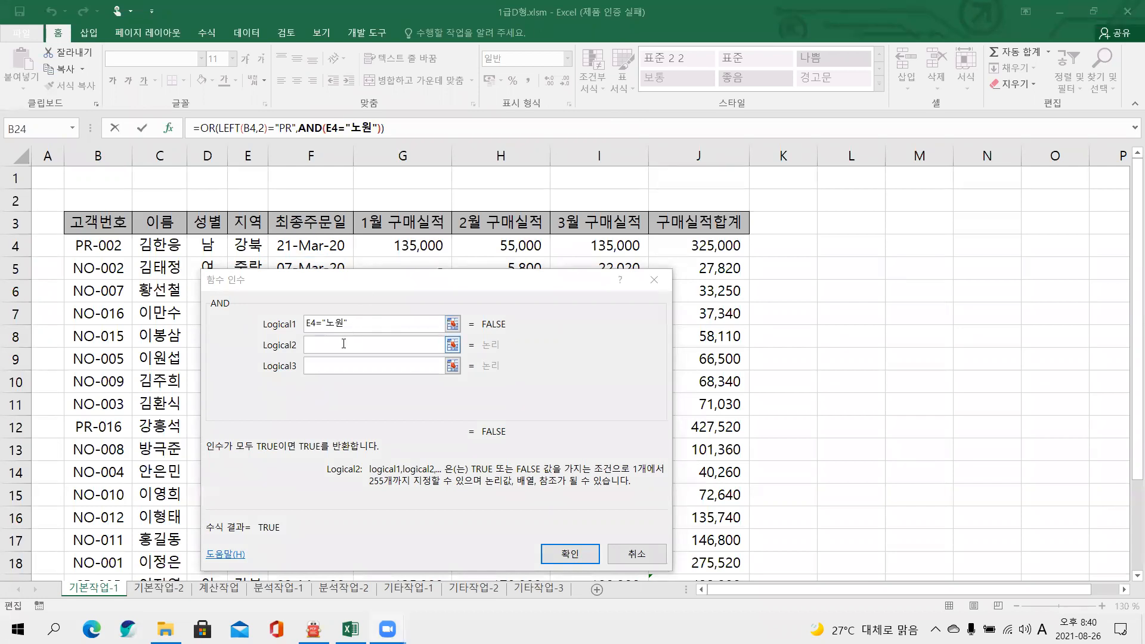
type("ㅡㅐ")
key("BackSpace")
key("BackSpace")
key("Hangul")
type("month()")
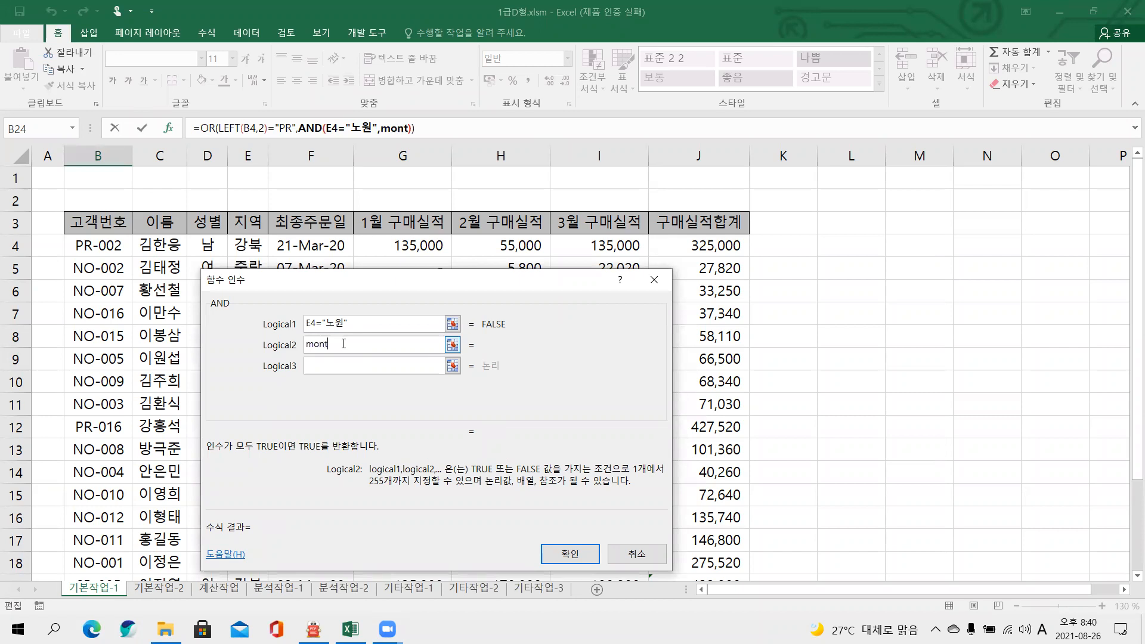
type("=3")
- Set the nested MONTH function's serial number to cell F4, check the AND and OR arguments, and confirm the formula in B24
left_click(416, 128)
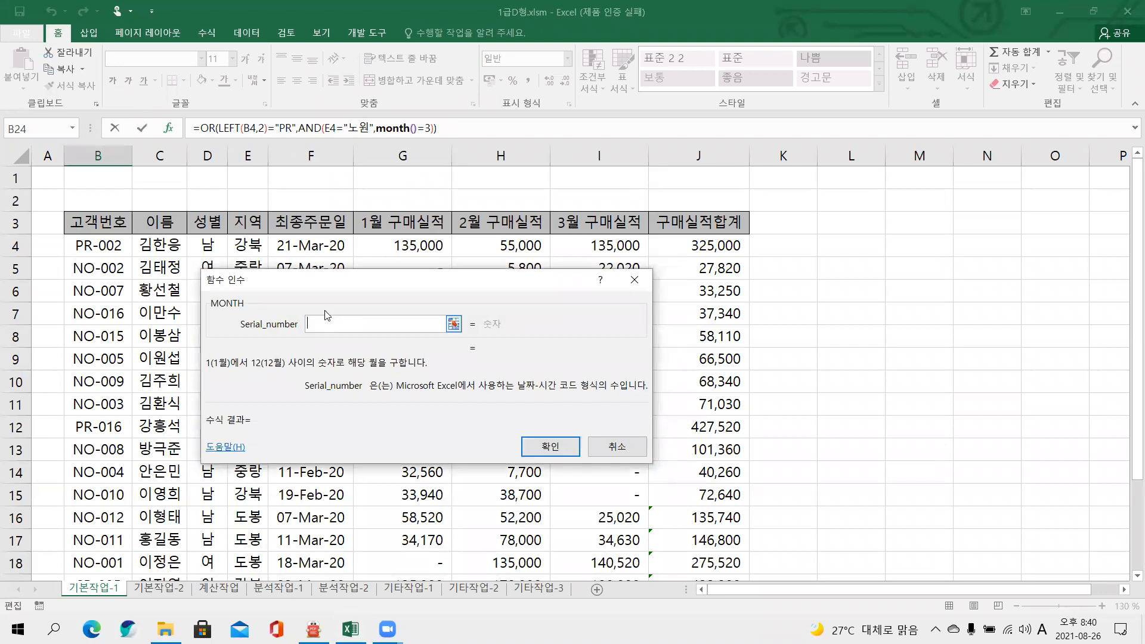
left_click(302, 244)
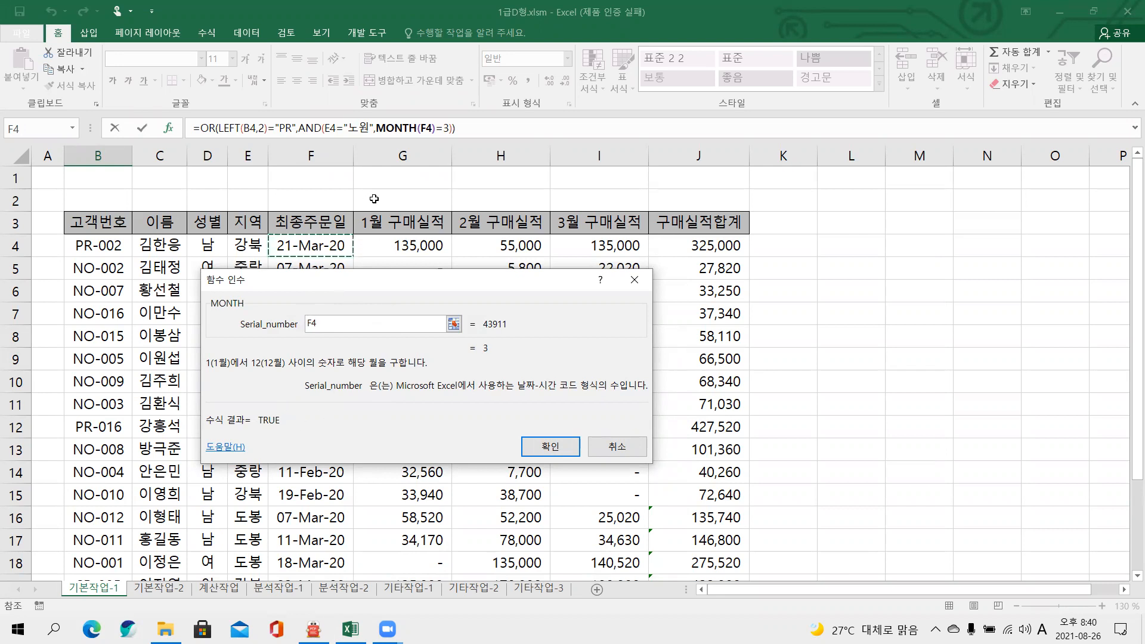
left_click(315, 128)
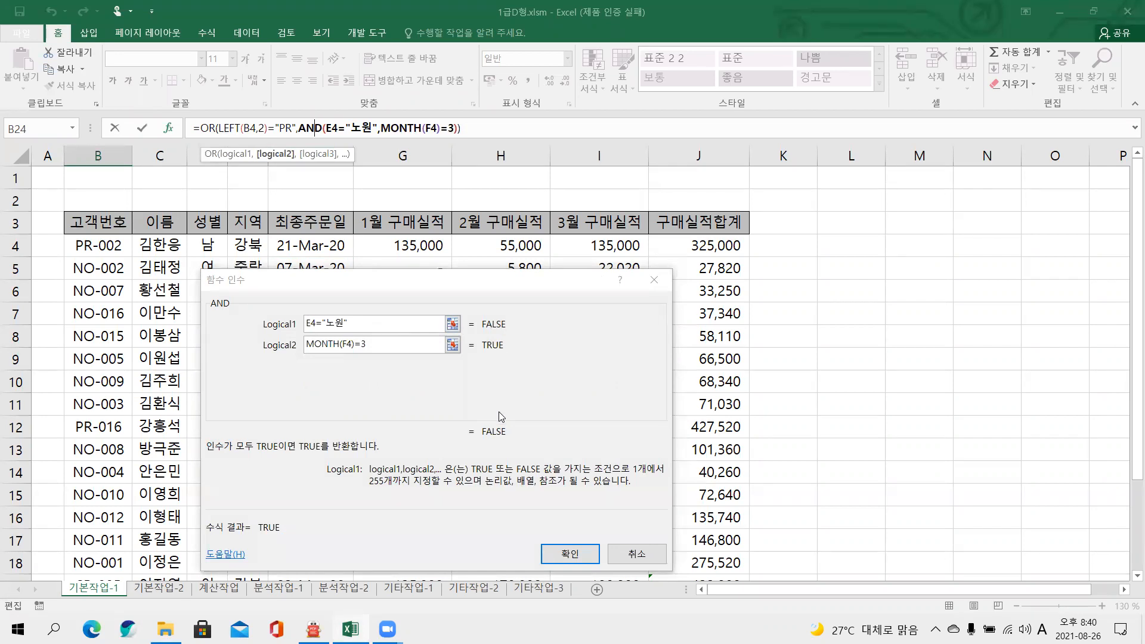
left_click(211, 128)
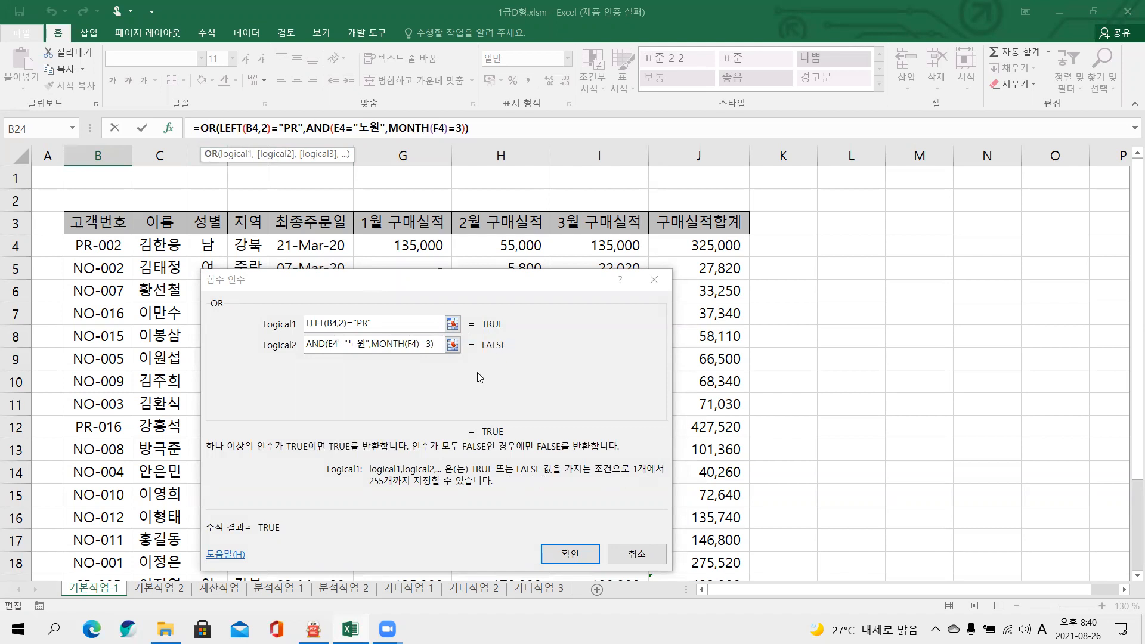
left_click(566, 554)
left_click(567, 553)
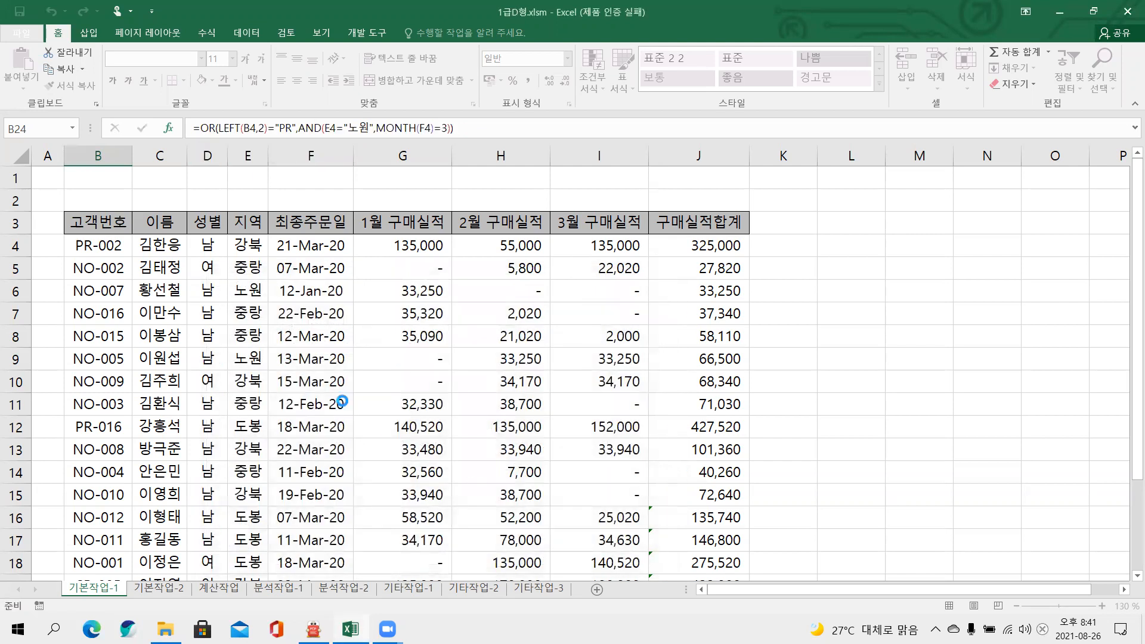
scroll(343, 401, "down", 2)
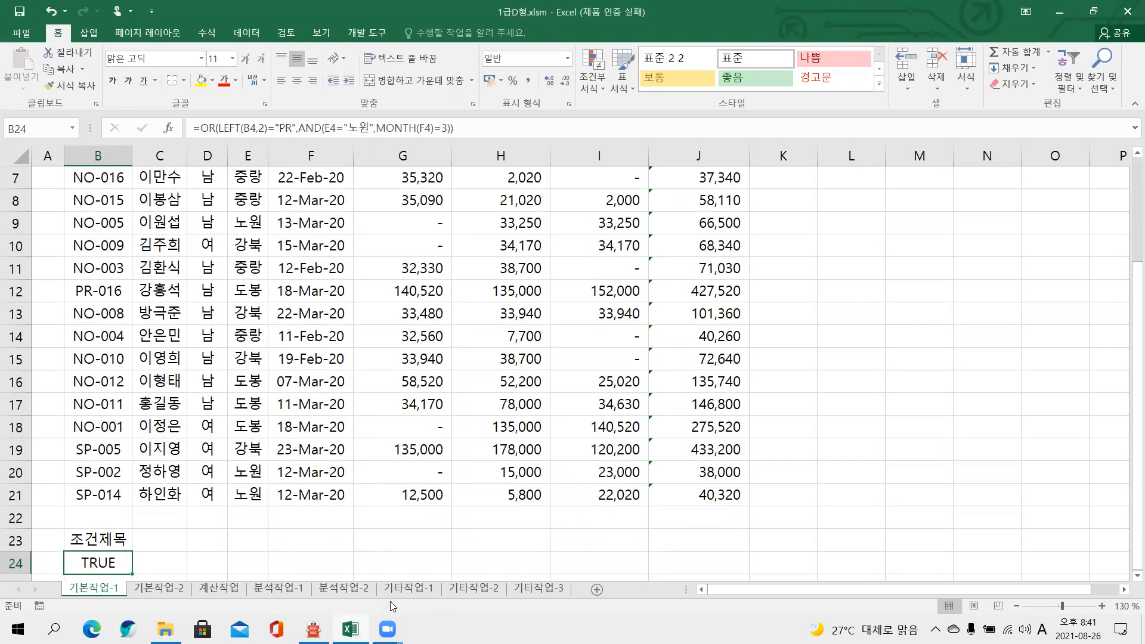
- Switch to 알PDF to check which information task 1 must display and where the results start, and return to Excel
mouse_move(351, 628)
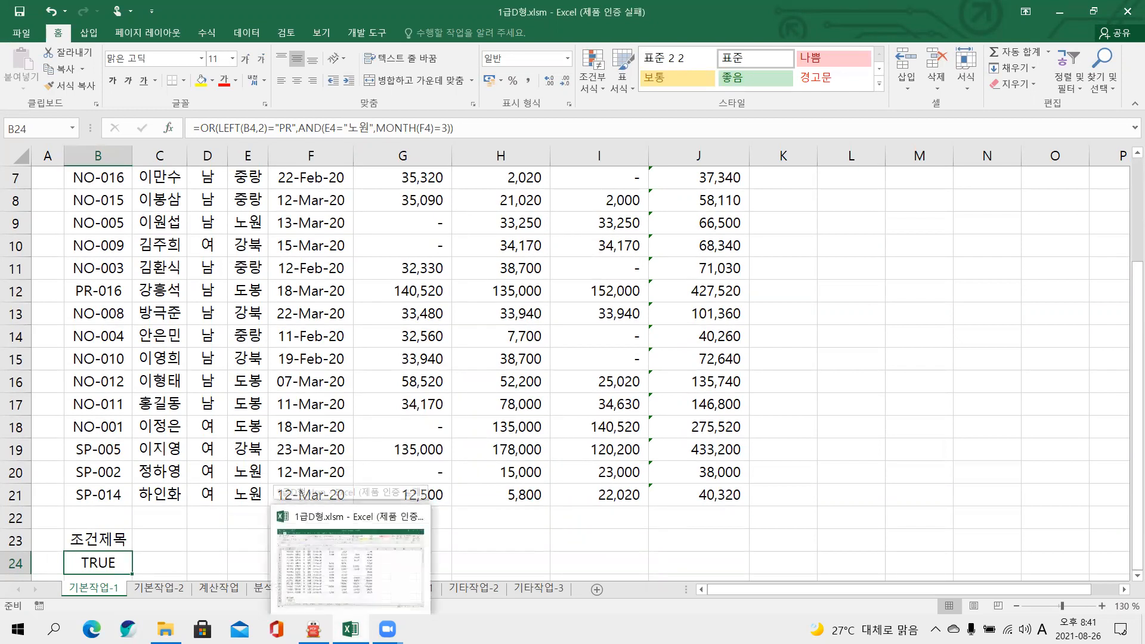
left_click(313, 628)
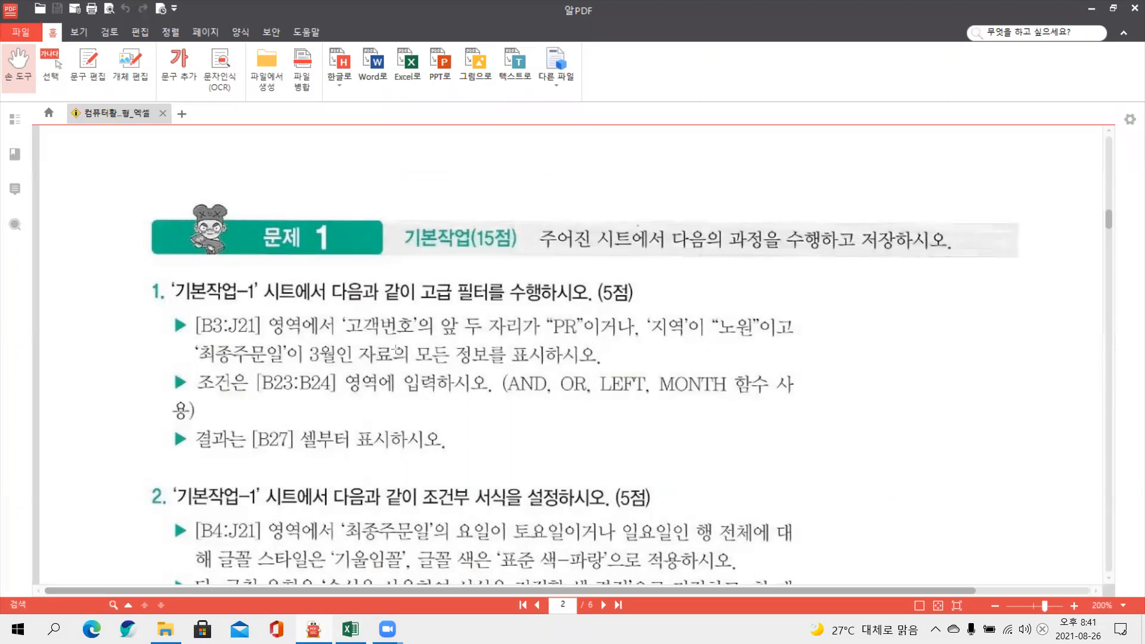
left_click_drag(409, 339, 543, 365)
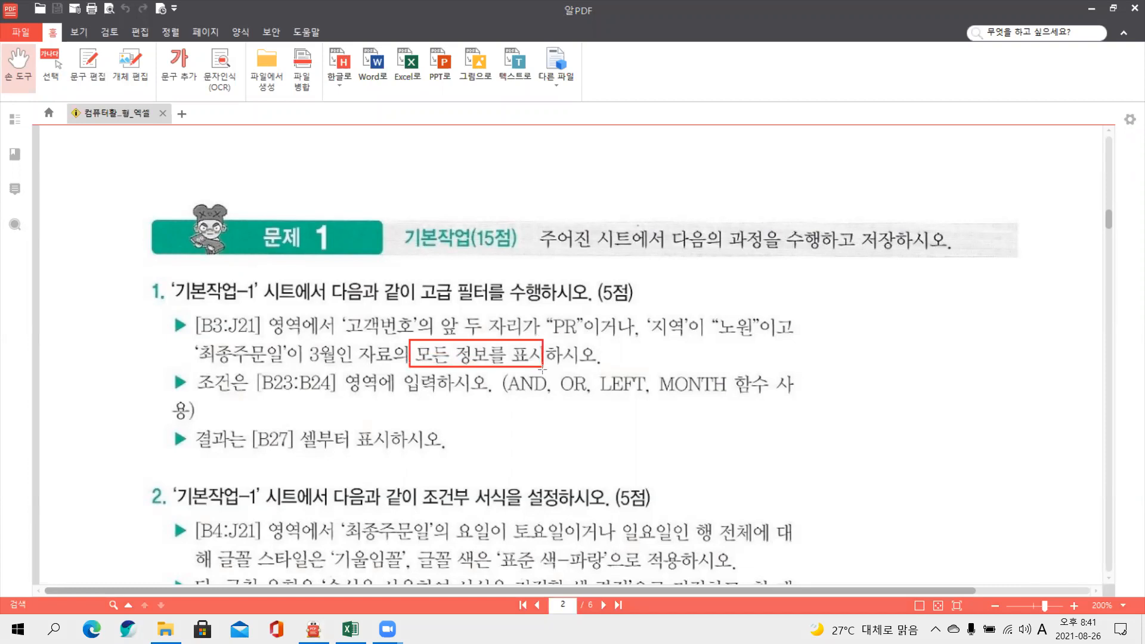
mouse_move(245, 421)
left_mouse_down()
mouse_move(302, 448)
mouse_move(394, 455)
left_mouse_up()
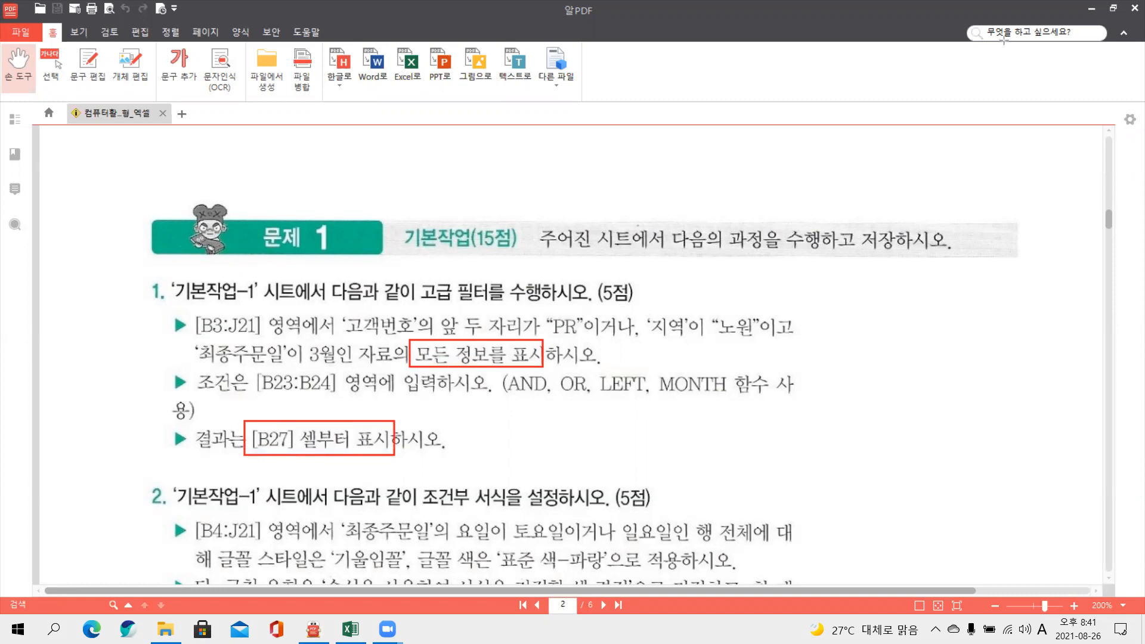
key("Escape")
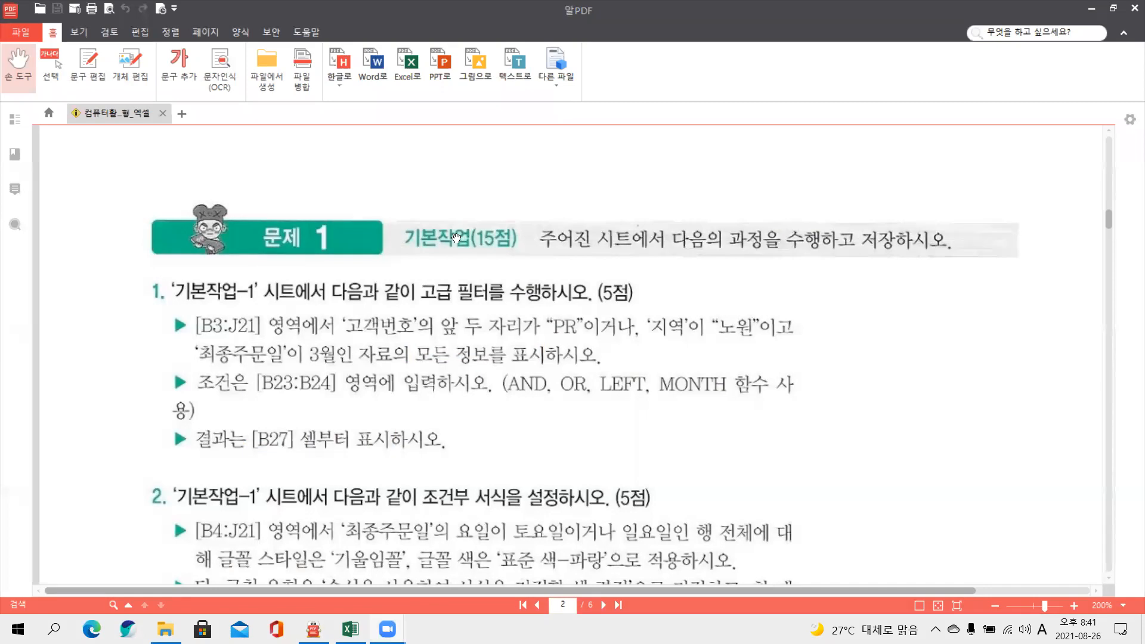
key("alt+Tab")
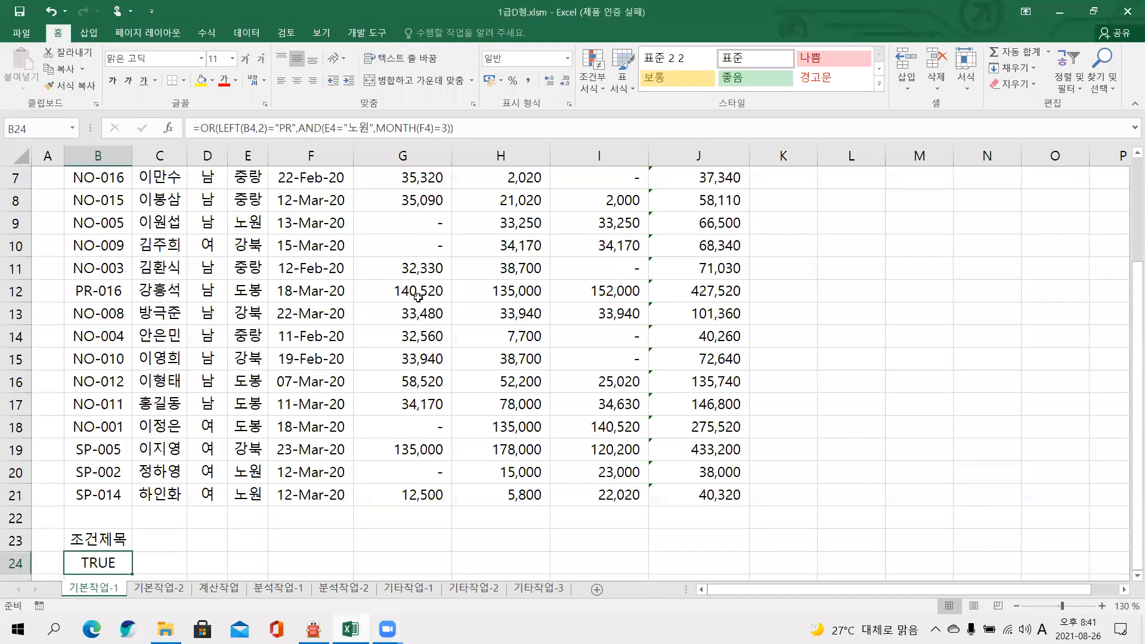
- Copy the table's header row B3:J3 and paste it at cell B27
scroll(237, 332, "up", 2)
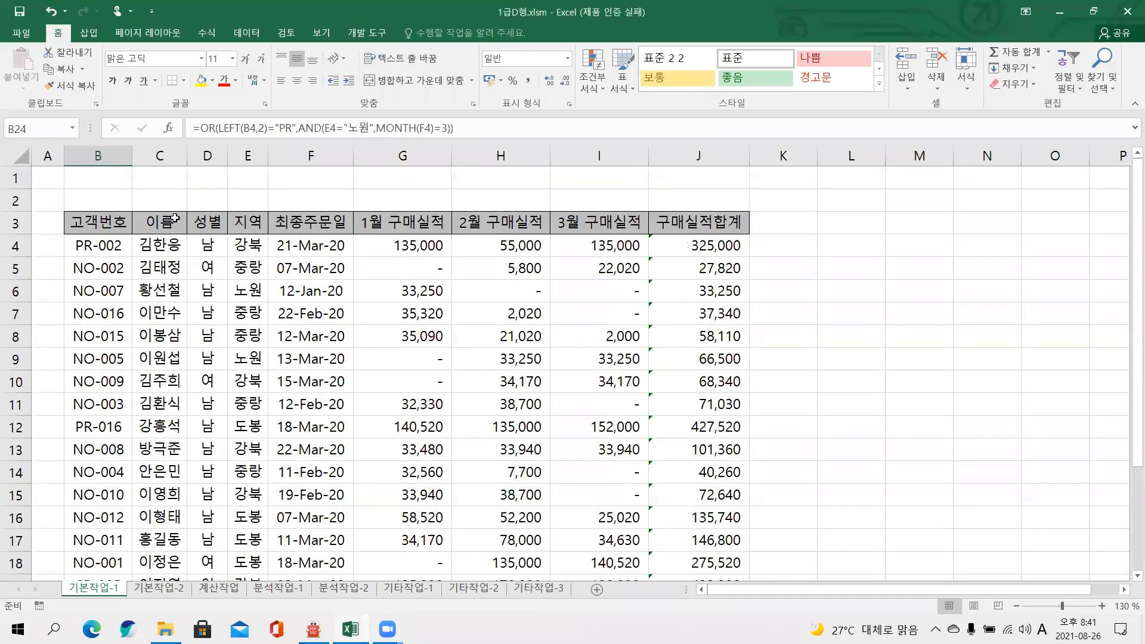
left_click(105, 220)
left_click_drag(557, 222, 692, 222)
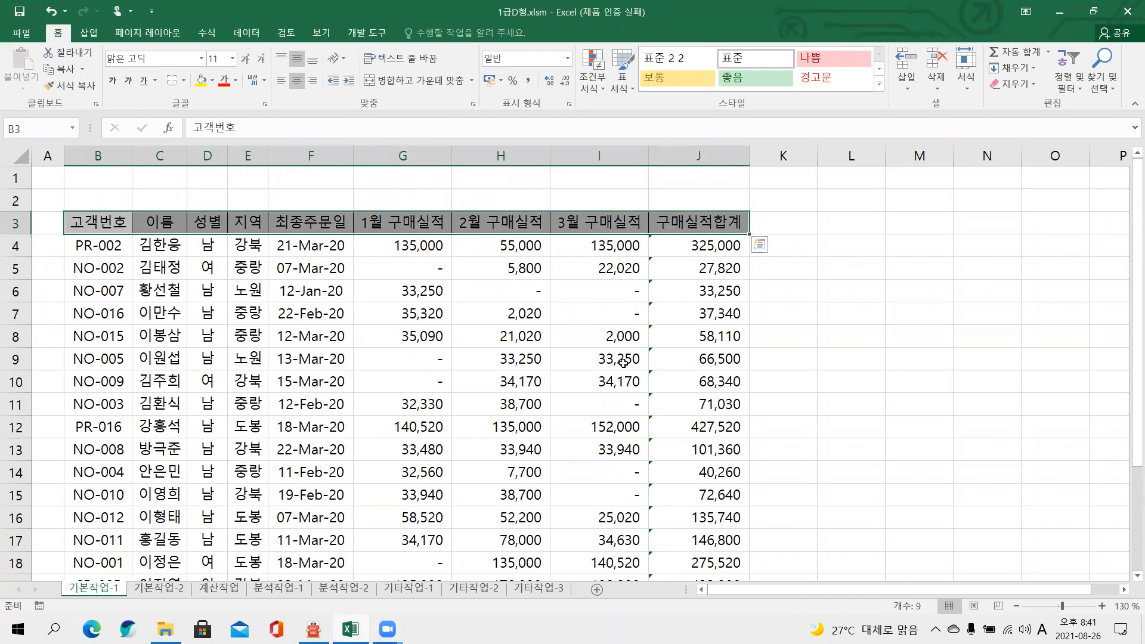
key("ctrl+c")
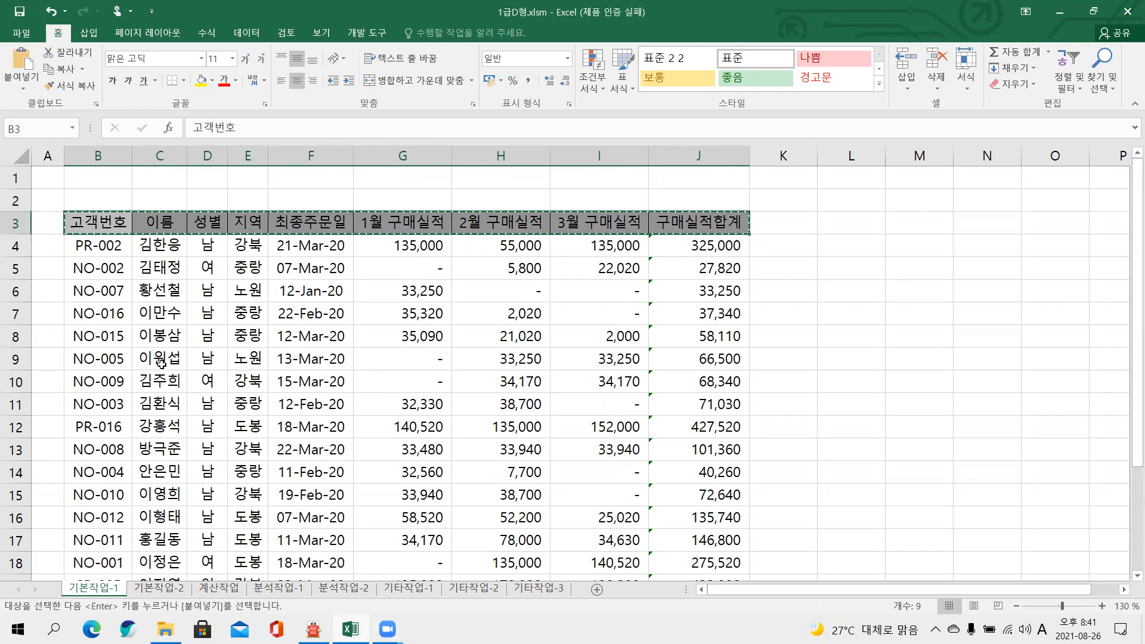
scroll(147, 423, "down", 3)
scroll(148, 423, "down", 2)
left_click(86, 425)
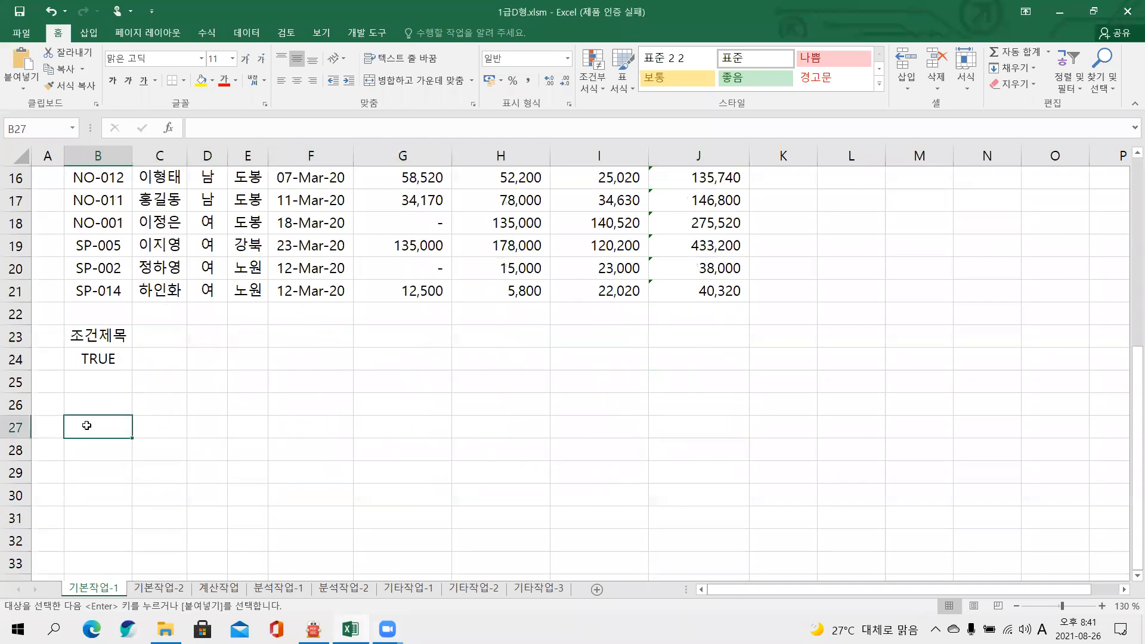
key("ctrl+v")
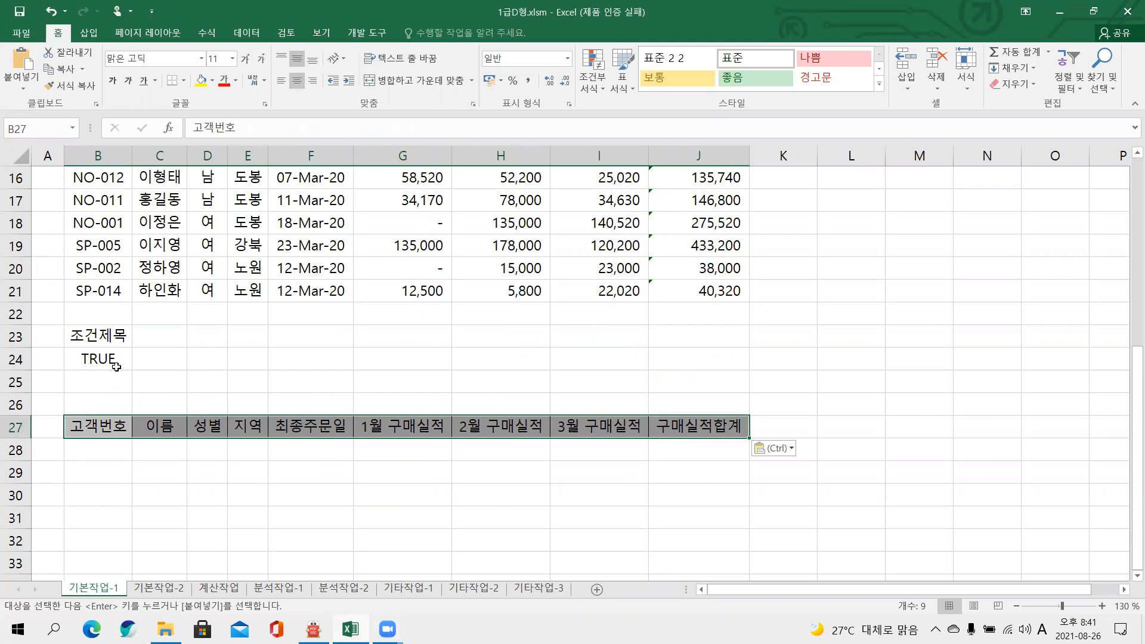
- Open the advanced filter for the table B3:J21 and choose to copy the results to another location
scroll(116, 366, "up", 1)
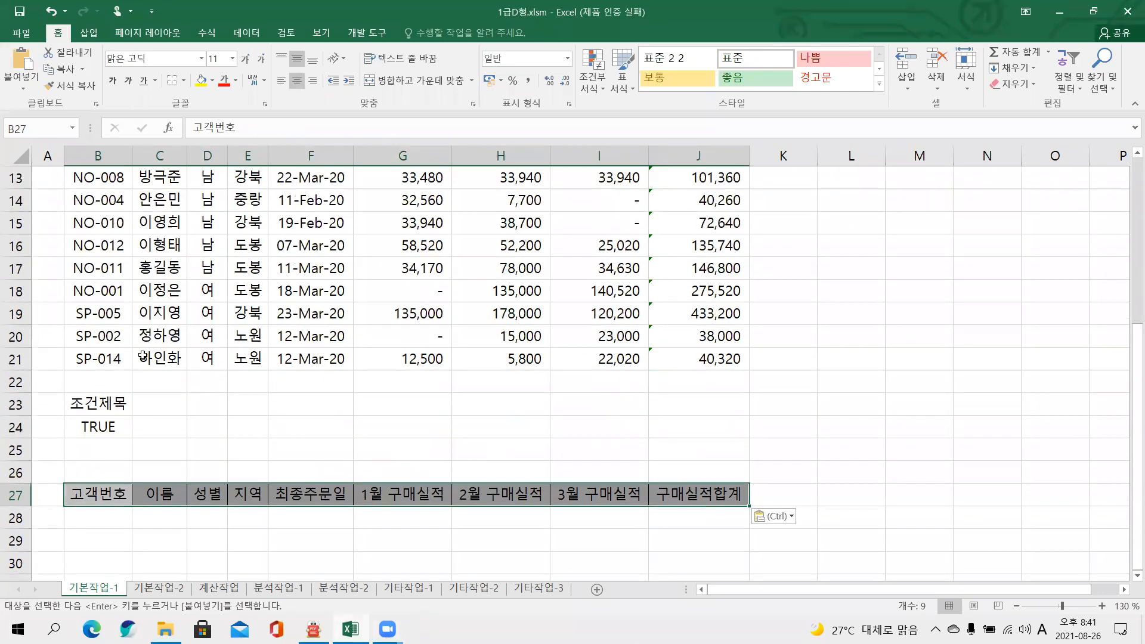
scroll(143, 357, "up", 4)
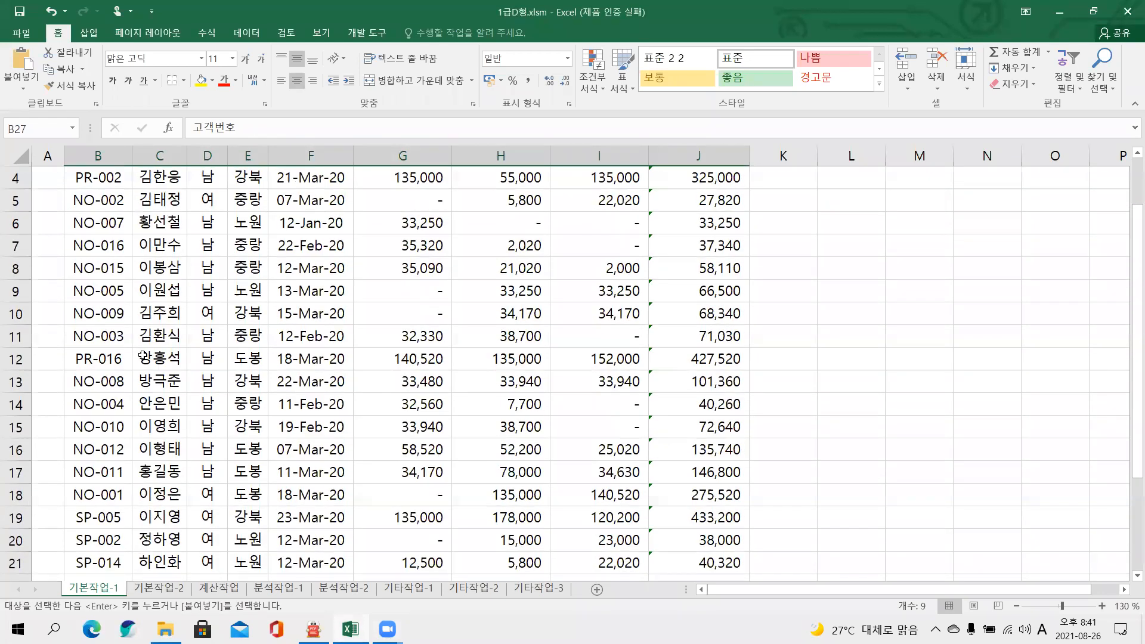
left_click(159, 313)
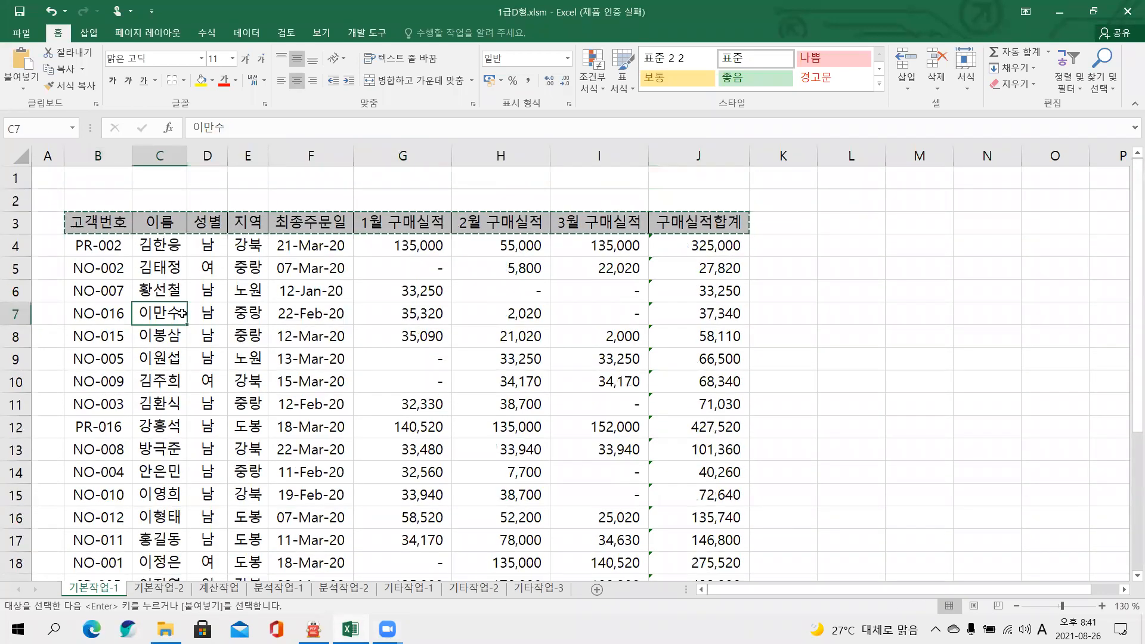
left_click(253, 33)
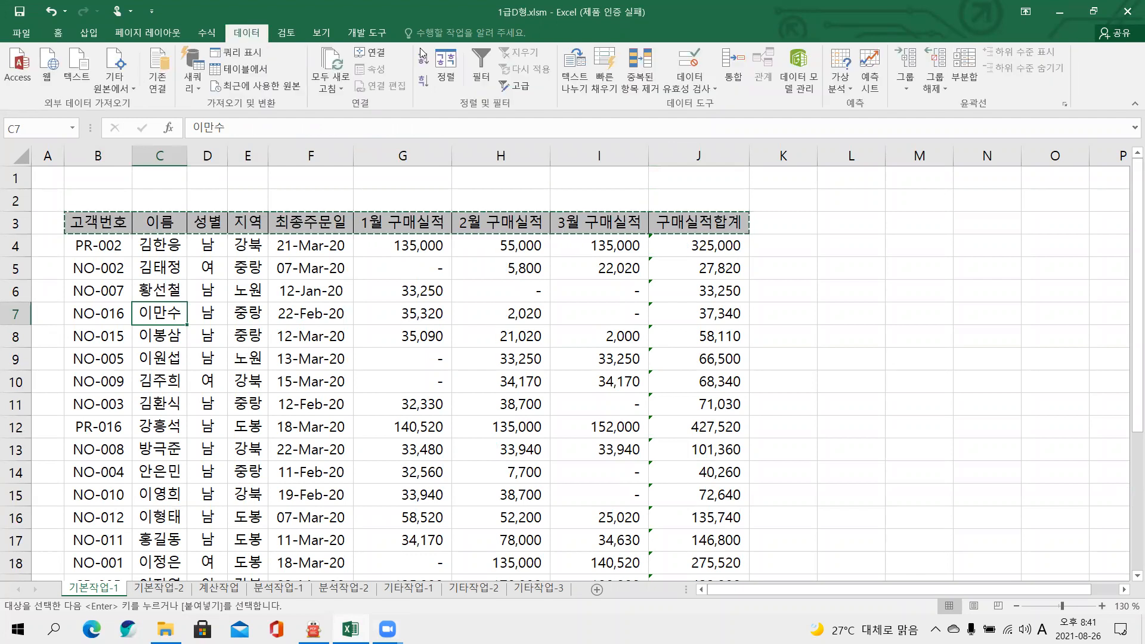
left_click_drag(550, 130, 401, 53)
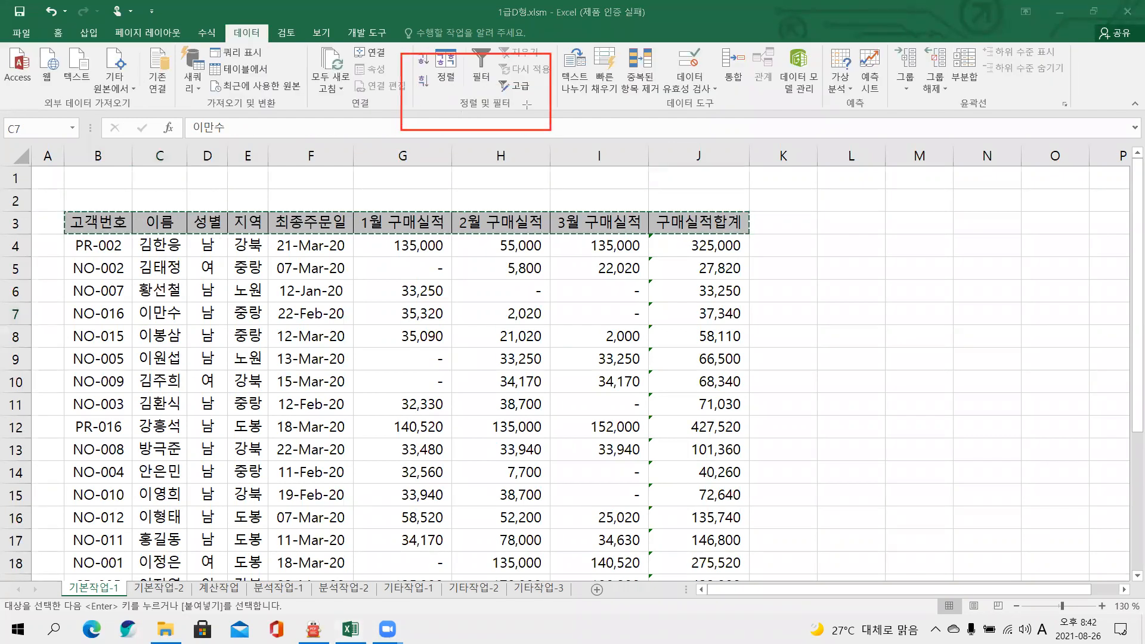
left_click_drag(493, 71, 528, 105)
left_click(512, 86)
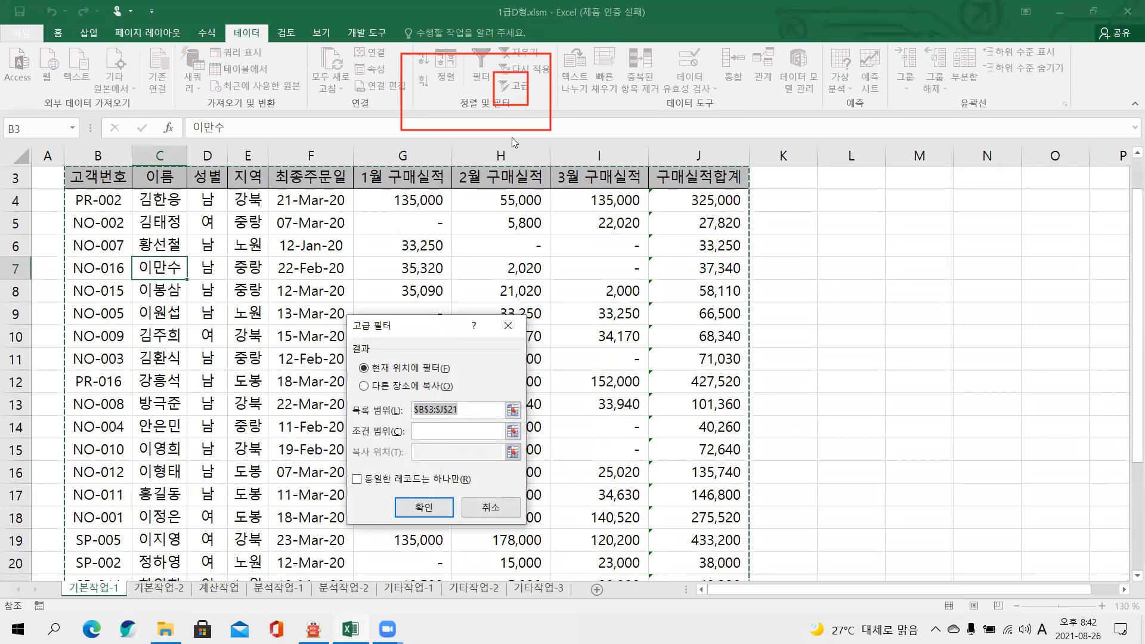
left_click_drag(405, 326, 464, 234)
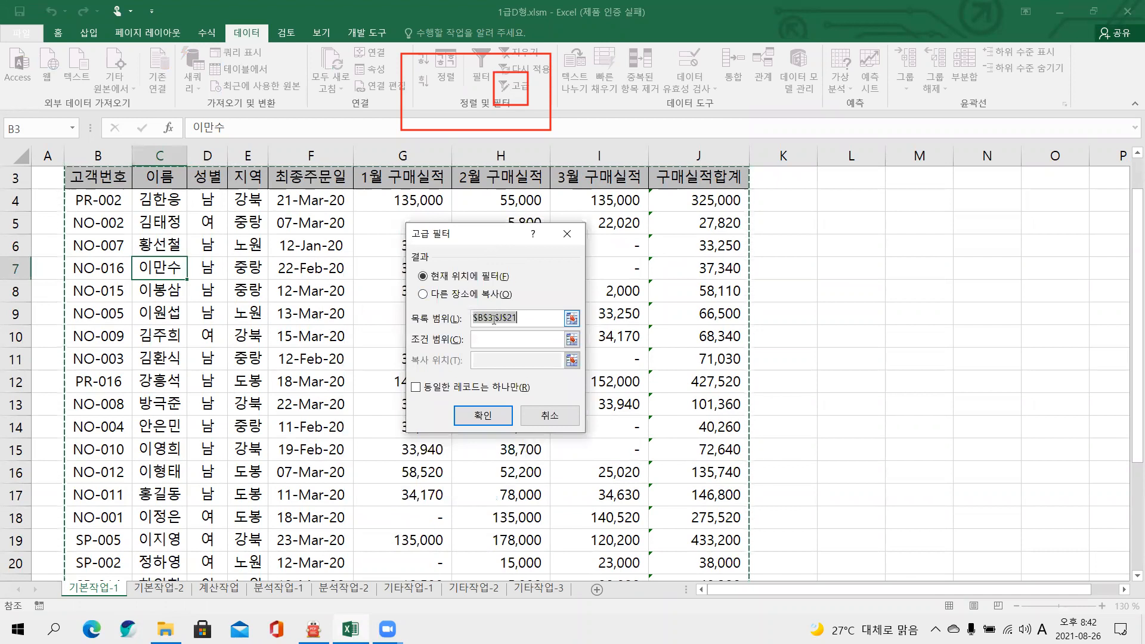
left_click(475, 294)
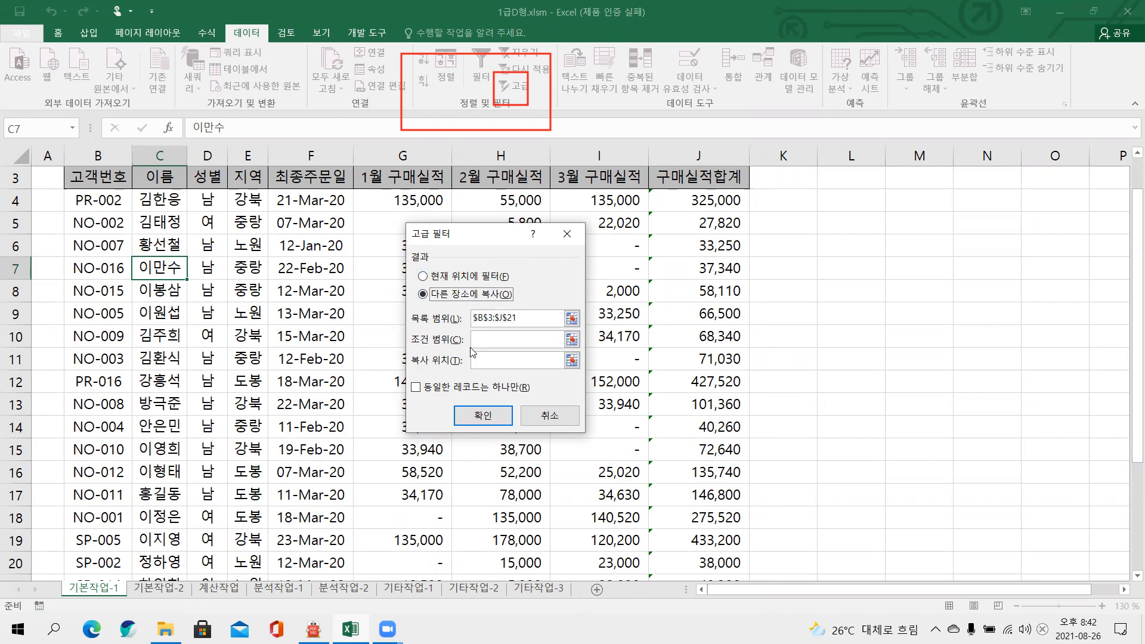
- Set the criteria range to B23:B24 and the copy destination to B27:J27, and run the advanced filter
left_click(526, 322)
left_click(521, 337)
scroll(243, 356, "down", 5)
left_click_drag(120, 291, 117, 316)
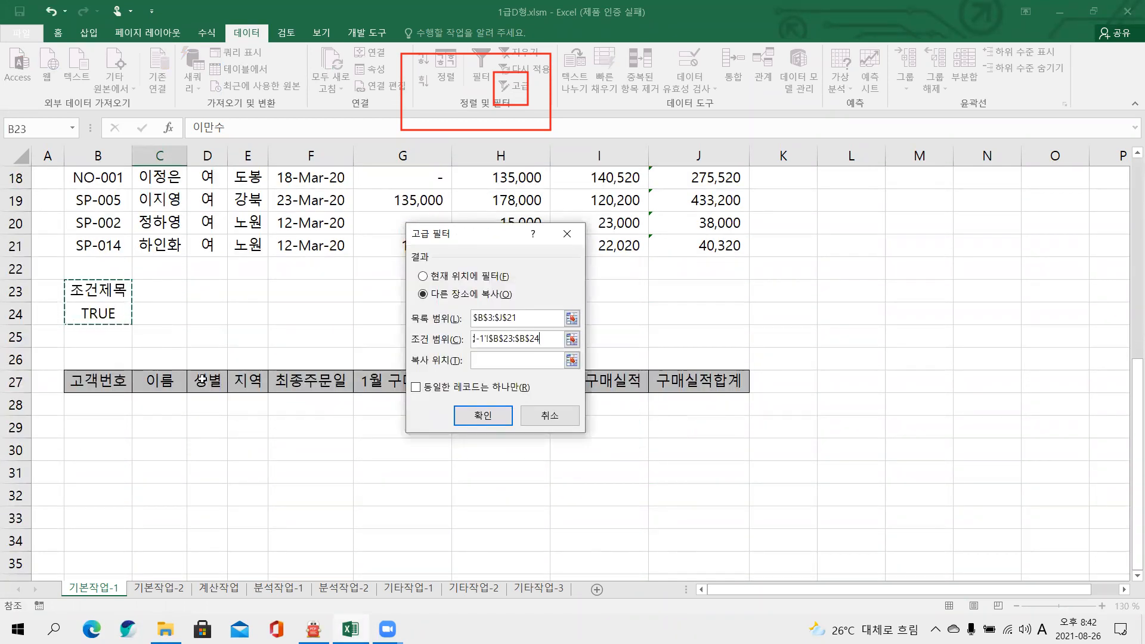
left_click(517, 361)
left_click_drag(99, 376, 715, 382)
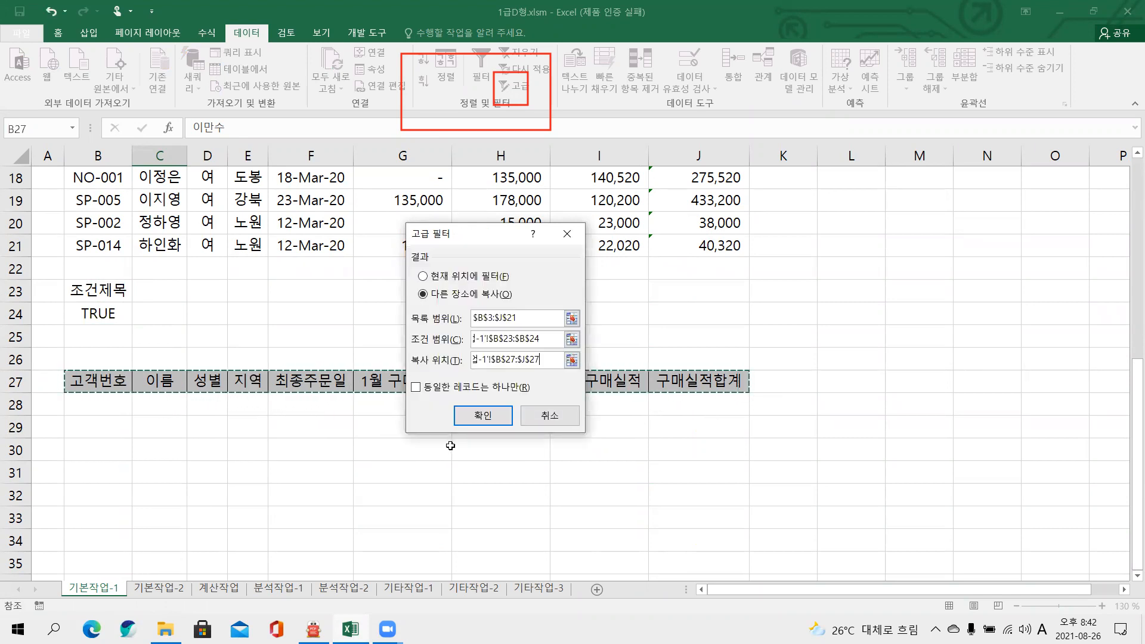
left_click(482, 416)
- Check the filtered rows below B27 against the condition on order month, region and customer number prefix
scroll(388, 414, "up", 4)
scroll(388, 414, "down", 4)
scroll(388, 414, "down", 1)
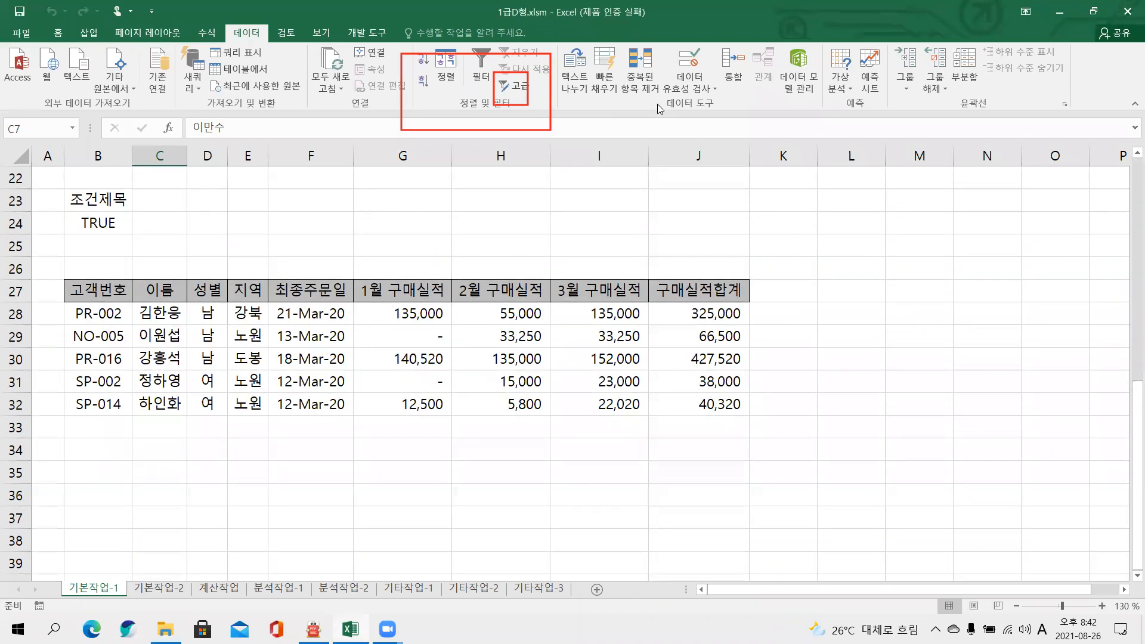
mouse_move(327, 399)
left_mouse_down()
mouse_move(310, 411)
mouse_move(311, 305)
mouse_move(325, 371)
mouse_move(315, 413)
left_mouse_up()
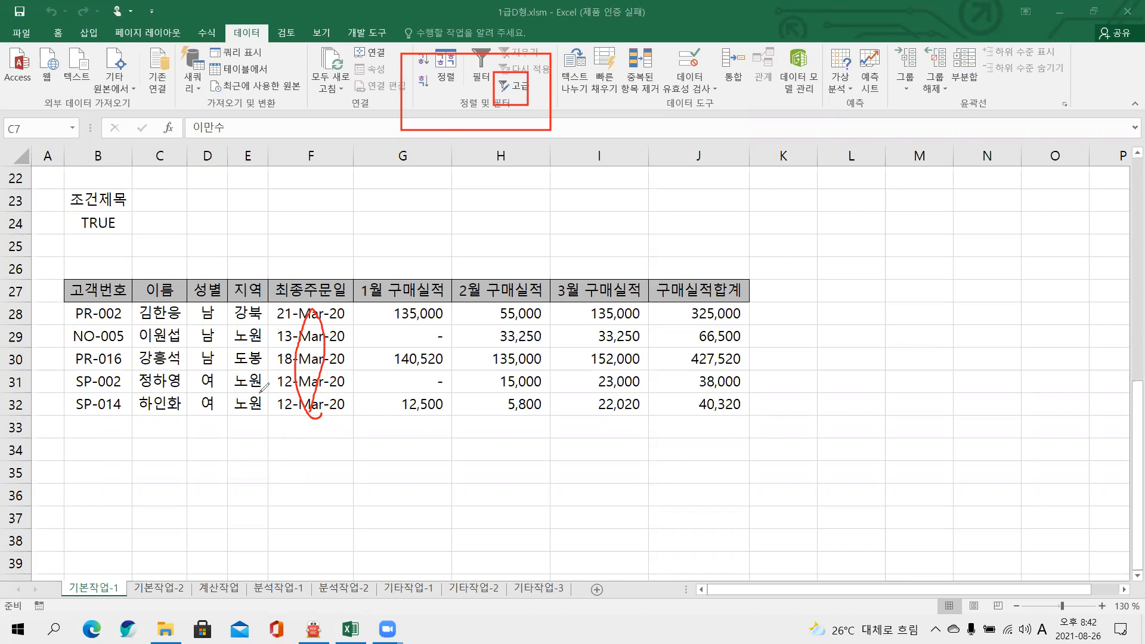
mouse_move(266, 396)
left_mouse_down()
mouse_move(241, 411)
mouse_move(262, 374)
mouse_move(262, 413)
left_mouse_up()
mouse_move(260, 338)
left_mouse_down()
mouse_move(239, 327)
mouse_move(260, 337)
mouse_move(267, 366)
left_mouse_up()
left_click_drag(268, 310, 241, 312)
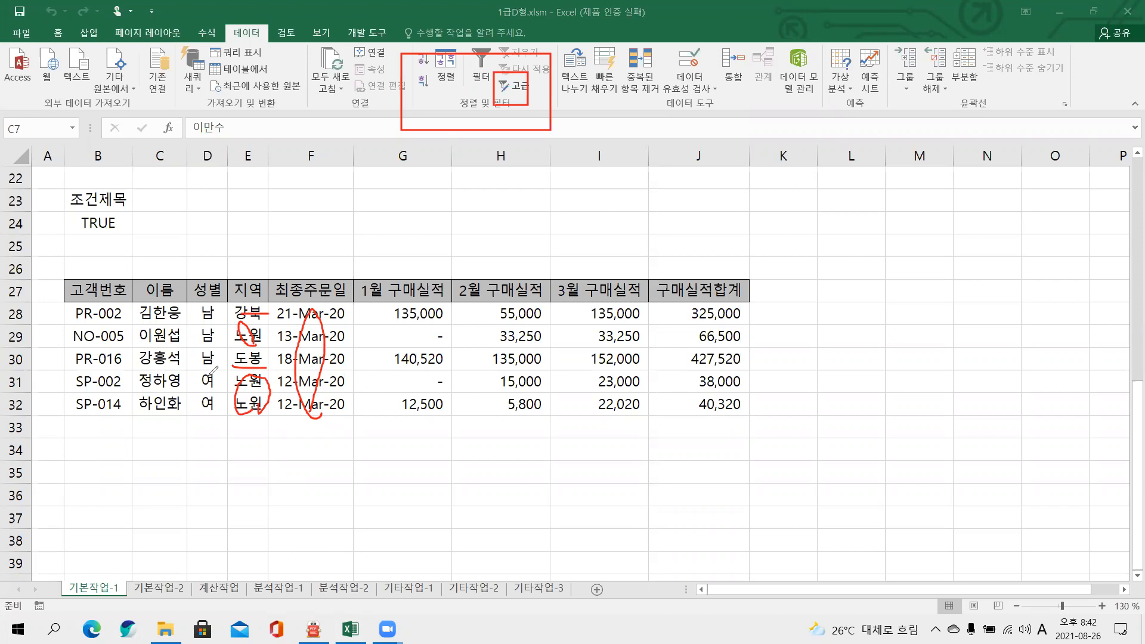
mouse_move(97, 316)
left_mouse_down()
mouse_move(78, 317)
mouse_move(118, 304)
mouse_move(80, 369)
left_mouse_up()
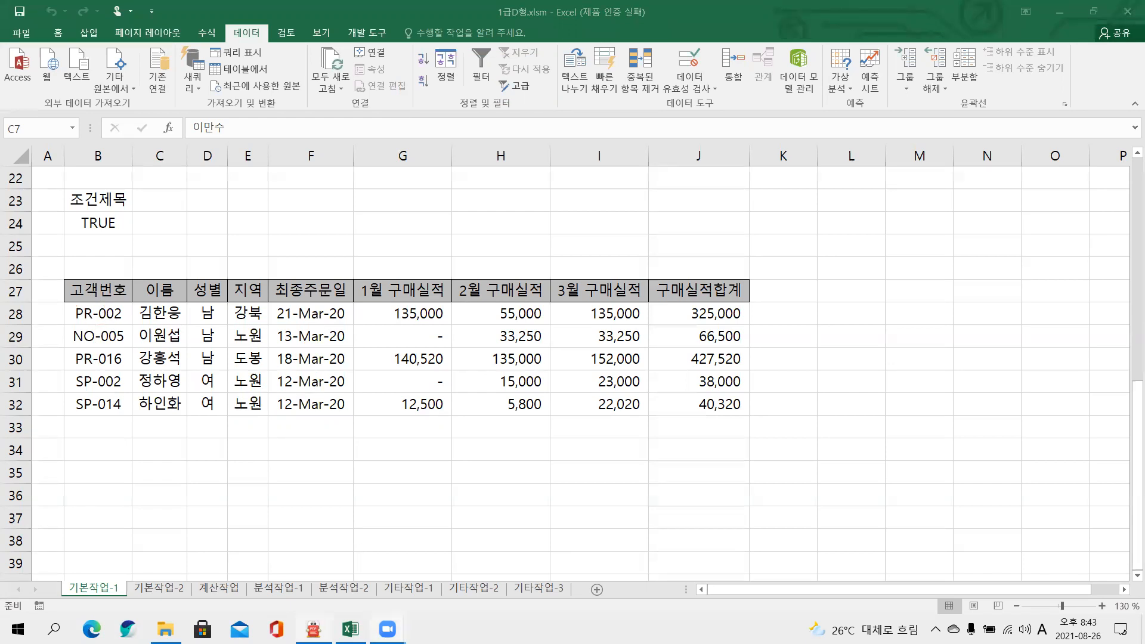
- Switch to 알PDF and read task 2 on conditional formatting, focusing on its required rule type
left_click(314, 627)
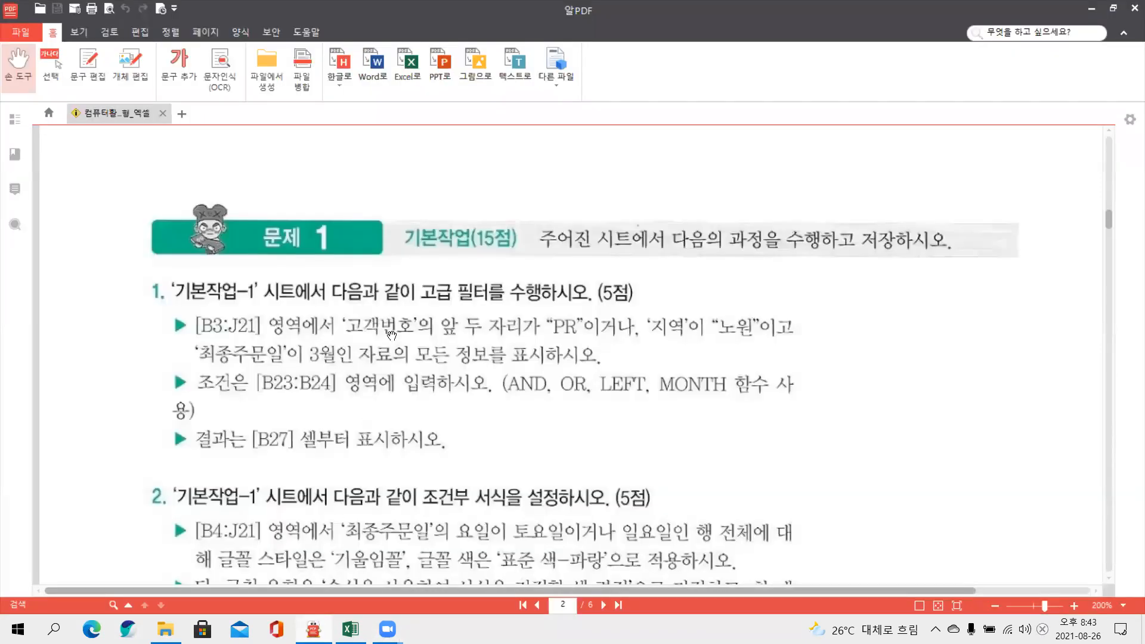
scroll(392, 335, "down", 4)
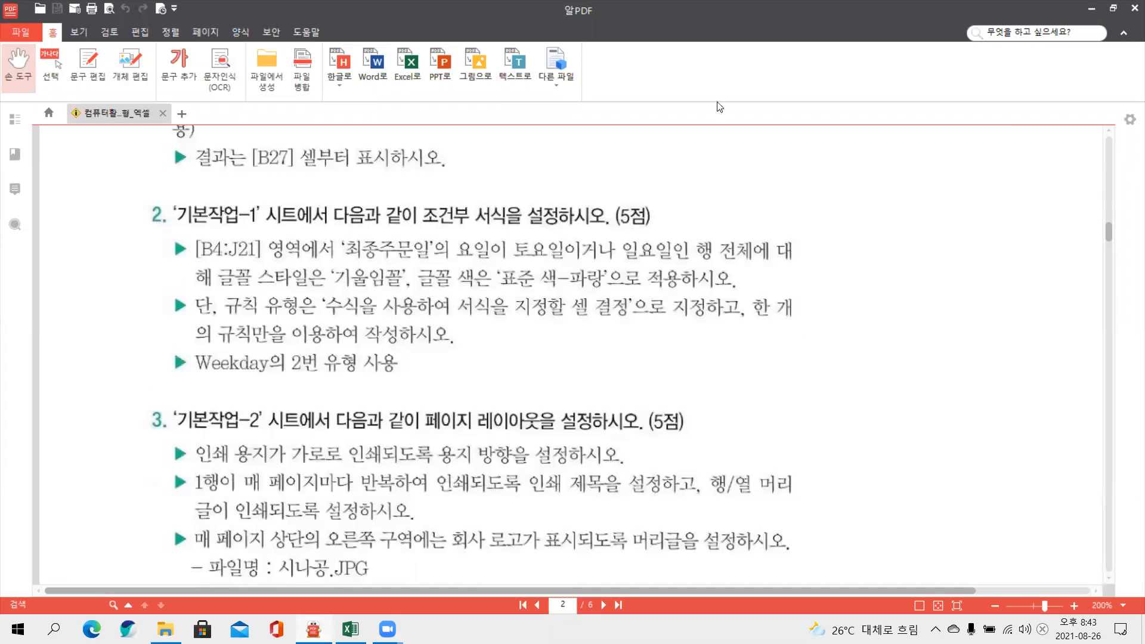
left_click_drag(416, 194, 521, 234)
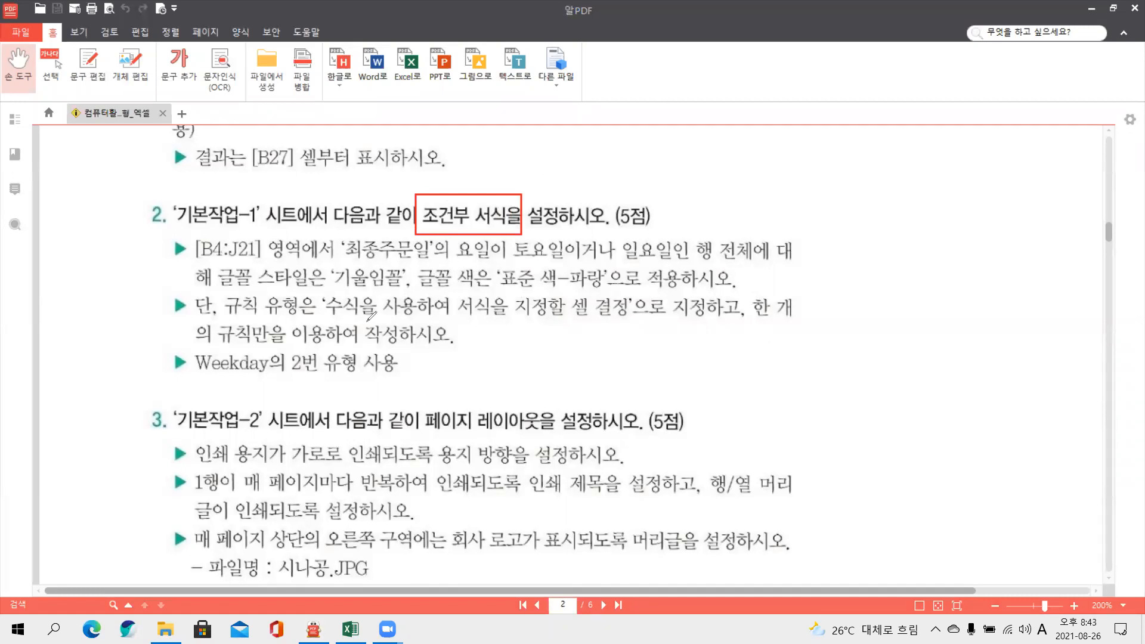
left_click_drag(316, 319, 360, 321)
mouse_move(573, 160)
left_mouse_down()
mouse_move(577, 178)
mouse_move(600, 178)
left_mouse_up()
mouse_move(603, 161)
left_mouse_down()
mouse_move(615, 180)
mouse_move(643, 156)
mouse_move(645, 186)
mouse_move(724, 163)
mouse_move(729, 187)
left_mouse_up()
mouse_move(736, 152)
left_mouse_down()
mouse_move(756, 174)
mouse_move(763, 158)
left_mouse_up()
mouse_move(656, 186)
left_mouse_down()
mouse_move(681, 212)
mouse_move(710, 198)
mouse_move(721, 213)
mouse_move(762, 222)
left_mouse_up()
left_click_drag(772, 205, 812, 190)
mouse_move(799, 200)
left_mouse_down()
mouse_move(815, 198)
mouse_move(803, 211)
mouse_move(810, 222)
left_mouse_up()
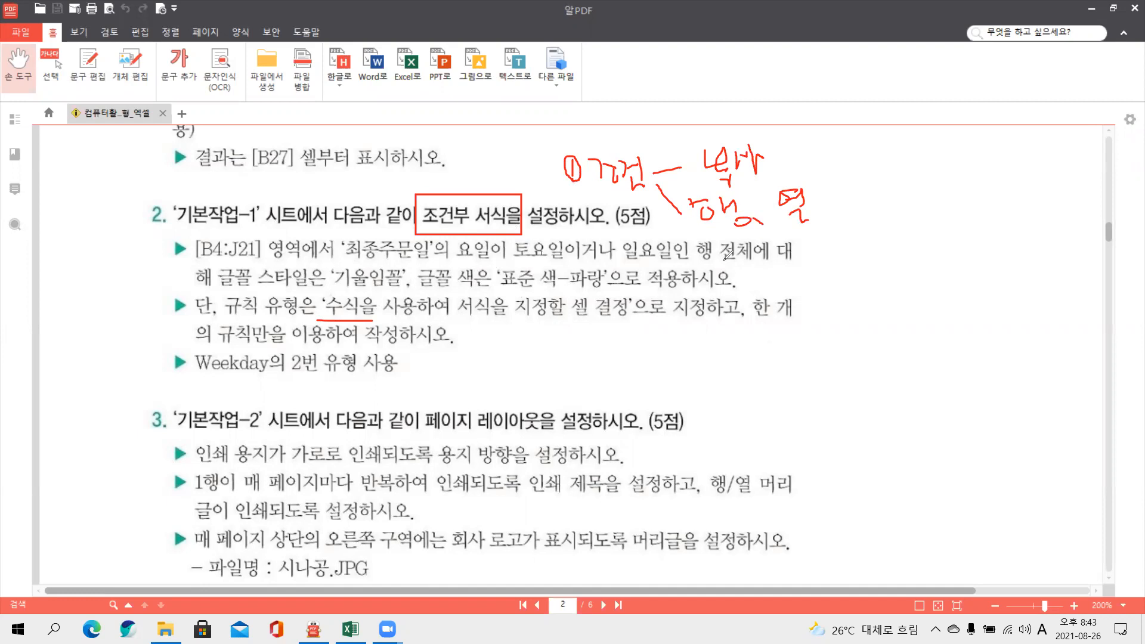
left_click(823, 182)
mouse_move(857, 144)
left_mouse_down()
mouse_move(880, 160)
mouse_move(876, 174)
mouse_move(915, 165)
mouse_move(934, 190)
left_mouse_up()
mouse_move(930, 150)
left_mouse_down()
mouse_move(945, 176)
mouse_move(974, 183)
left_mouse_up()
mouse_move(995, 143)
left_mouse_down()
mouse_move(999, 178)
mouse_move(1013, 182)
mouse_move(1028, 154)
left_mouse_up()
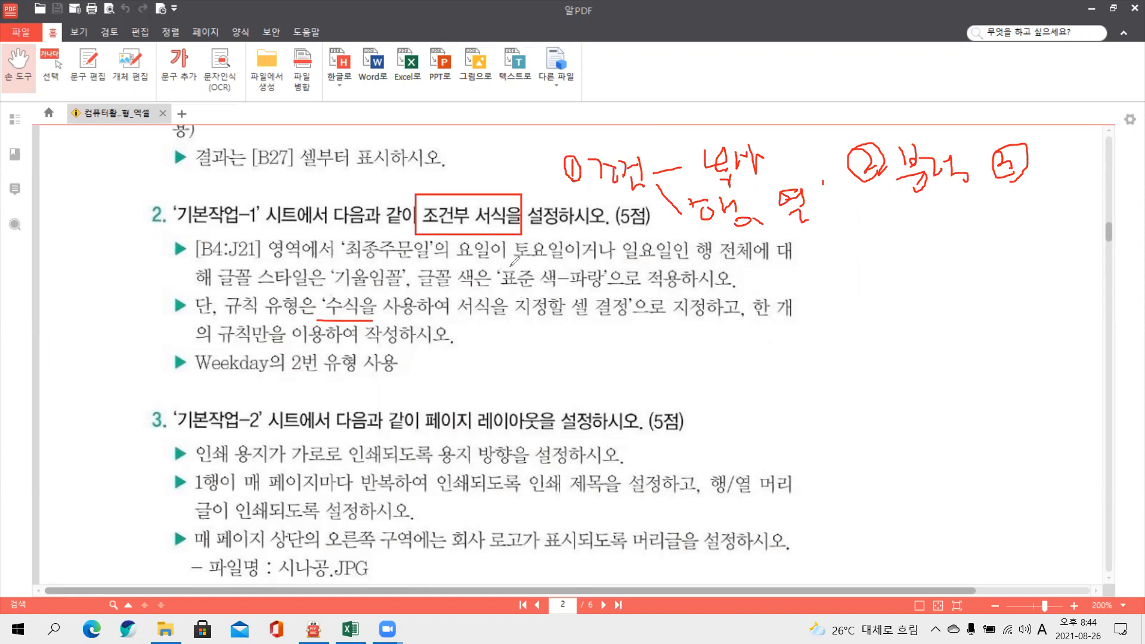
- Examine task 2's weekday condition, the cells it must format and the WEEKDAY type it requires
mouse_move(485, 271)
left_mouse_down()
mouse_move(556, 274)
mouse_move(581, 247)
mouse_move(618, 244)
mouse_move(603, 263)
mouse_move(692, 265)
left_mouse_up()
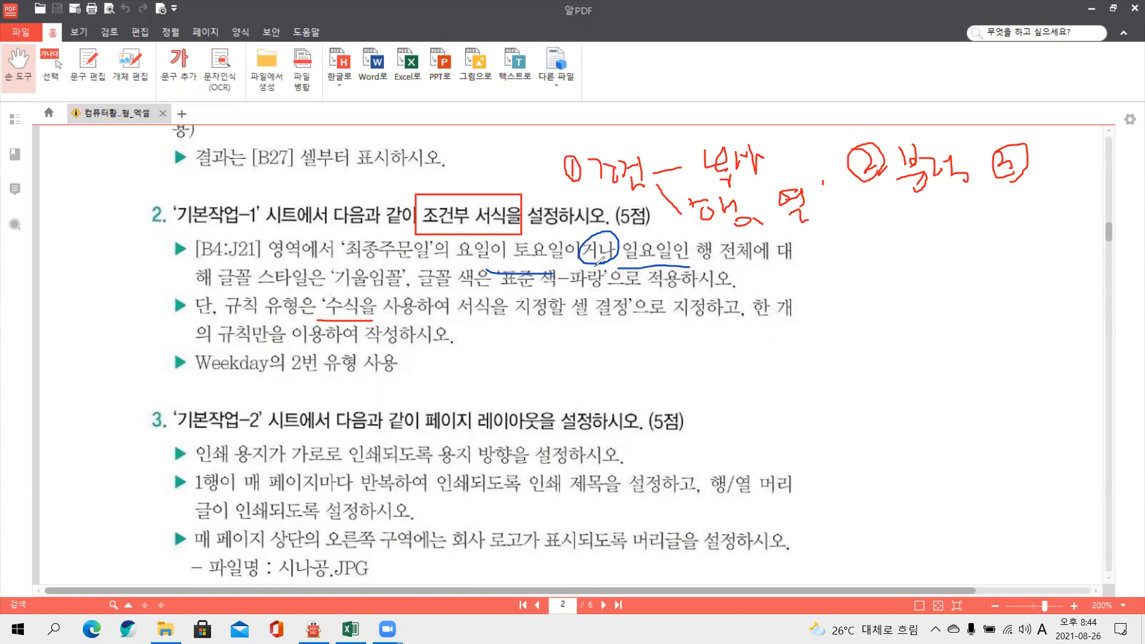
mouse_move(626, 225)
left_mouse_down()
mouse_move(625, 236)
mouse_move(647, 222)
left_mouse_up()
left_click_drag(207, 378, 301, 370)
mouse_move(696, 236)
left_mouse_down()
mouse_move(695, 265)
mouse_move(753, 266)
mouse_move(753, 238)
mouse_move(691, 237)
left_mouse_up()
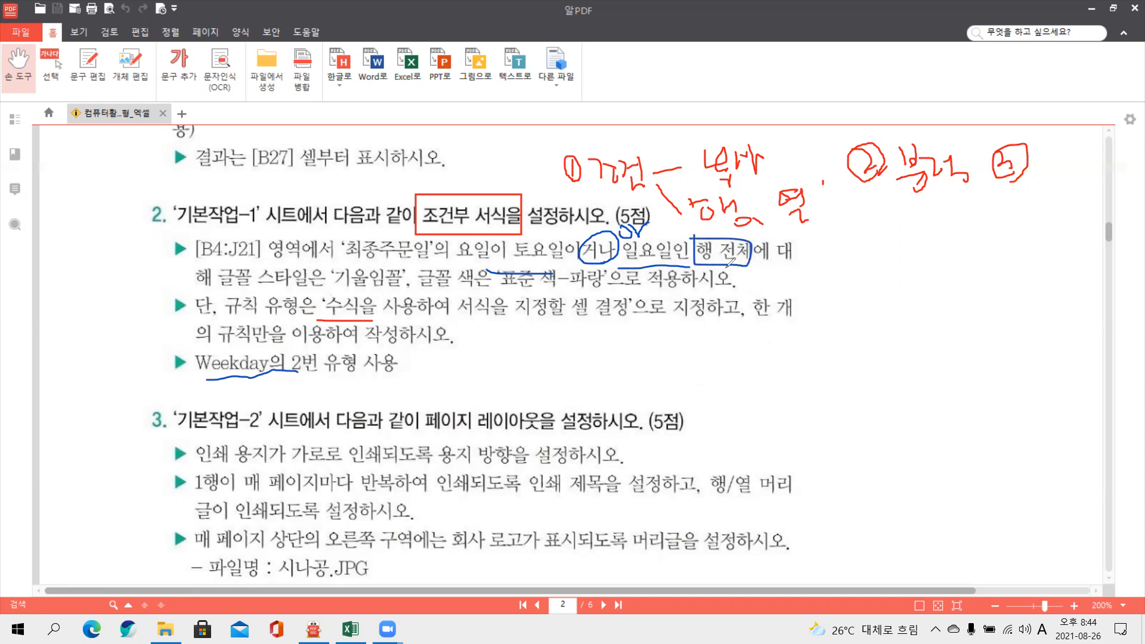
mouse_move(762, 274)
left_mouse_down()
mouse_move(799, 274)
mouse_move(749, 275)
mouse_move(755, 289)
left_mouse_up()
mouse_move(808, 218)
left_mouse_down()
mouse_move(798, 183)
mouse_move(826, 235)
mouse_move(917, 226)
left_mouse_up()
mouse_move(847, 215)
left_mouse_down()
mouse_move(836, 217)
mouse_move(840, 242)
left_mouse_up()
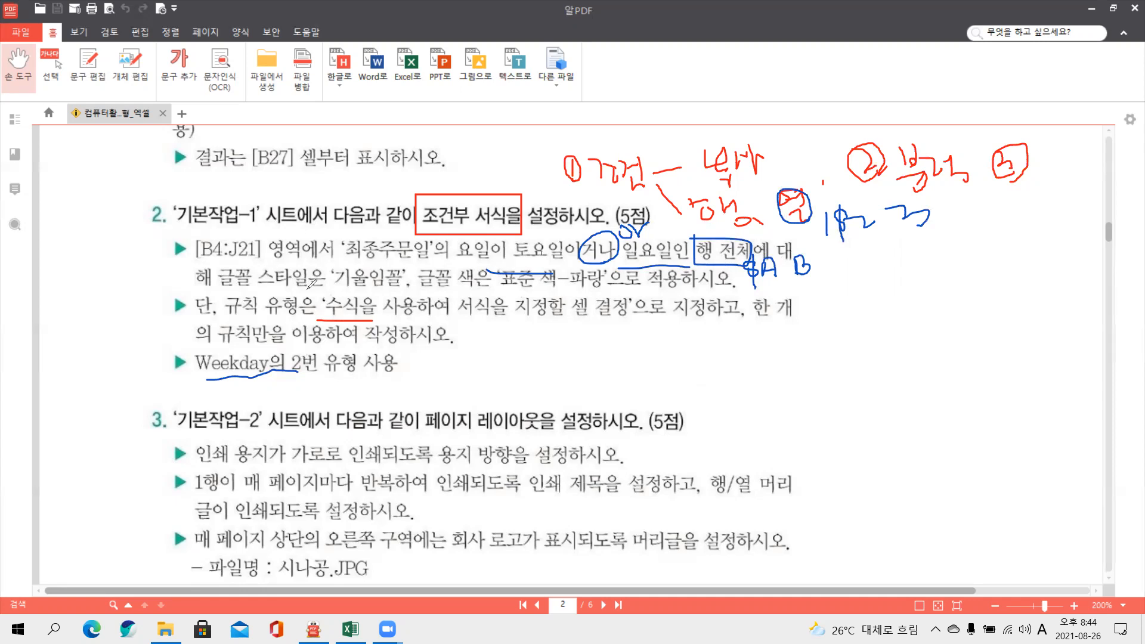
mouse_move(711, 235)
left_mouse_down()
mouse_move(696, 240)
mouse_move(754, 263)
mouse_move(750, 231)
mouse_move(701, 232)
left_mouse_up()
left_click_drag(514, 258, 674, 253)
left_click_drag(511, 259, 666, 257)
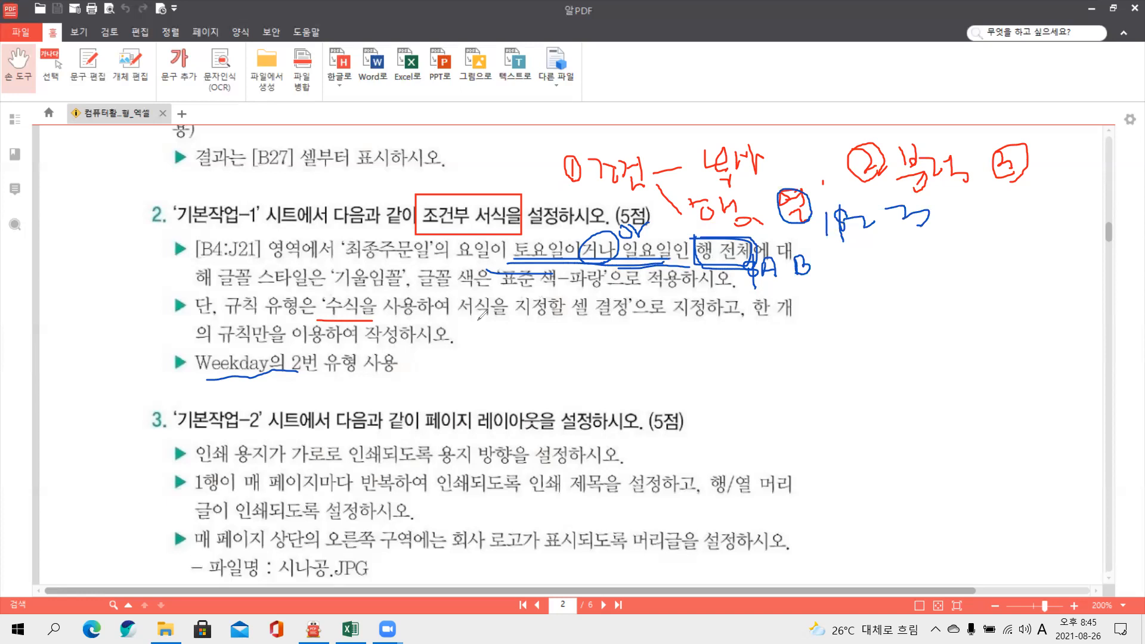
mouse_move(203, 371)
left_mouse_down()
mouse_move(316, 370)
mouse_move(302, 382)
left_mouse_up()
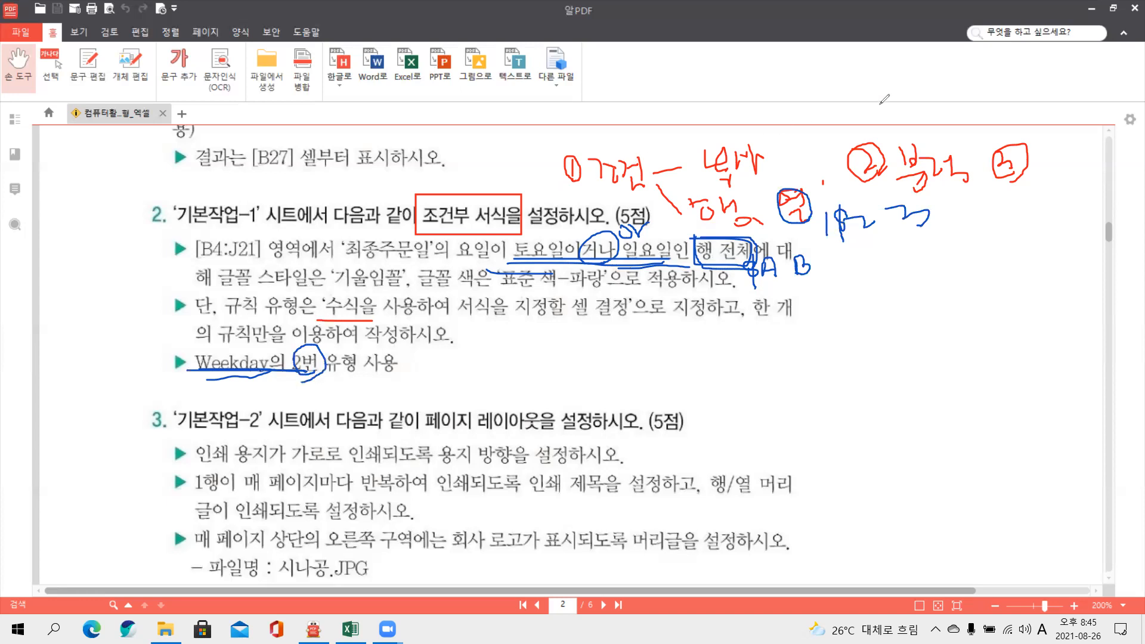
left_click(880, 105)
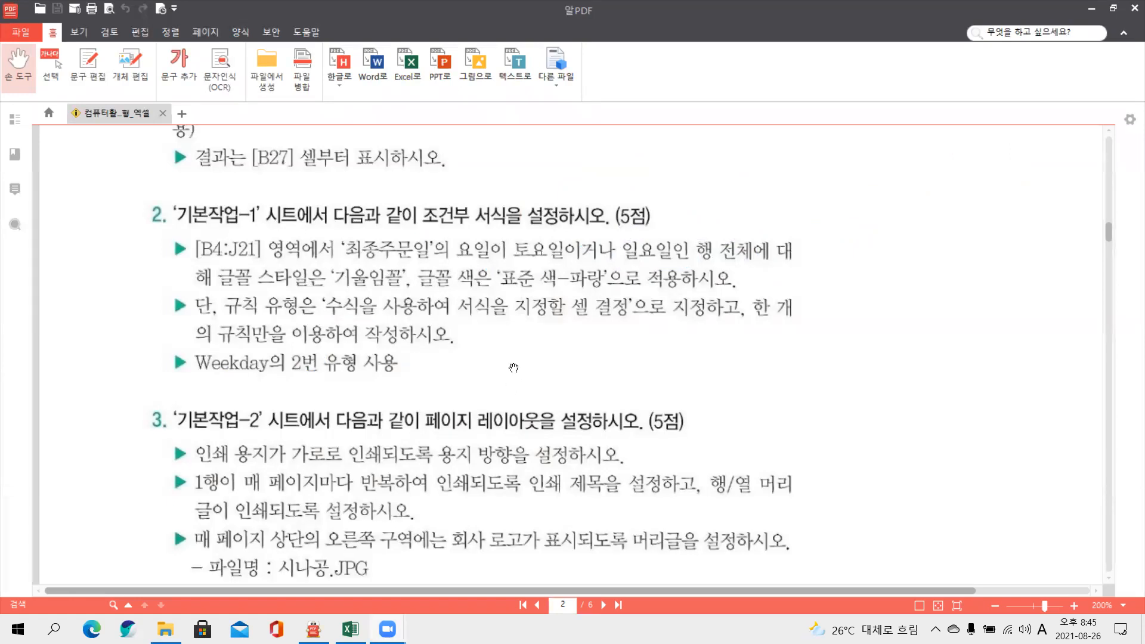
- Return to Excel, start a WEEKDAY function in cell K4 of sheet 기본작업-1 and open its function arguments
left_click(352, 629)
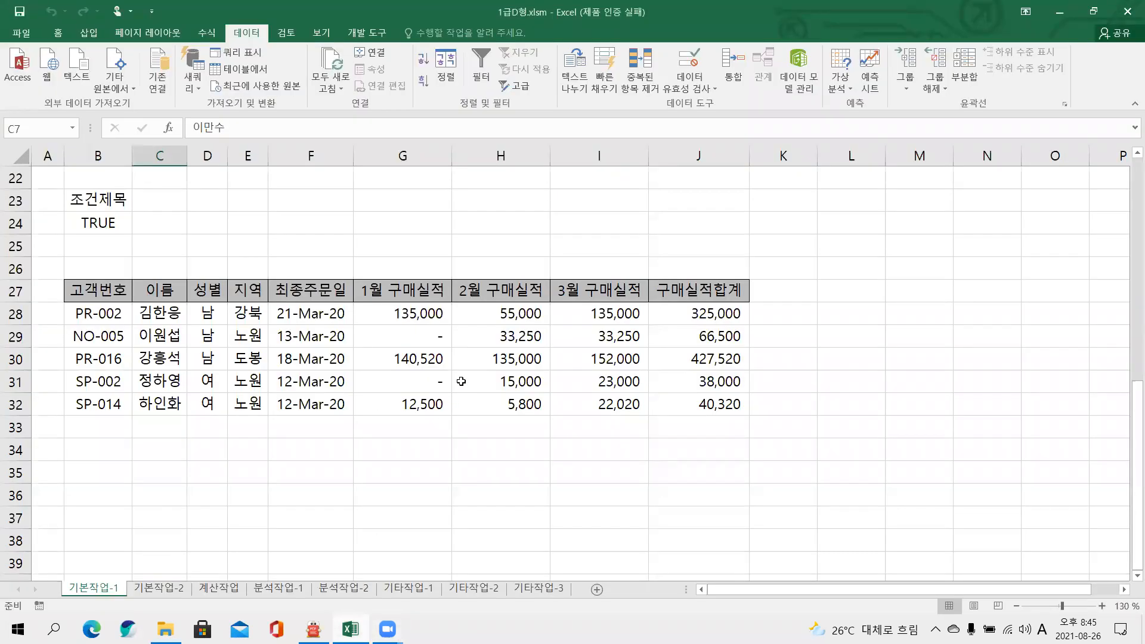
scroll(534, 325, "up", 7)
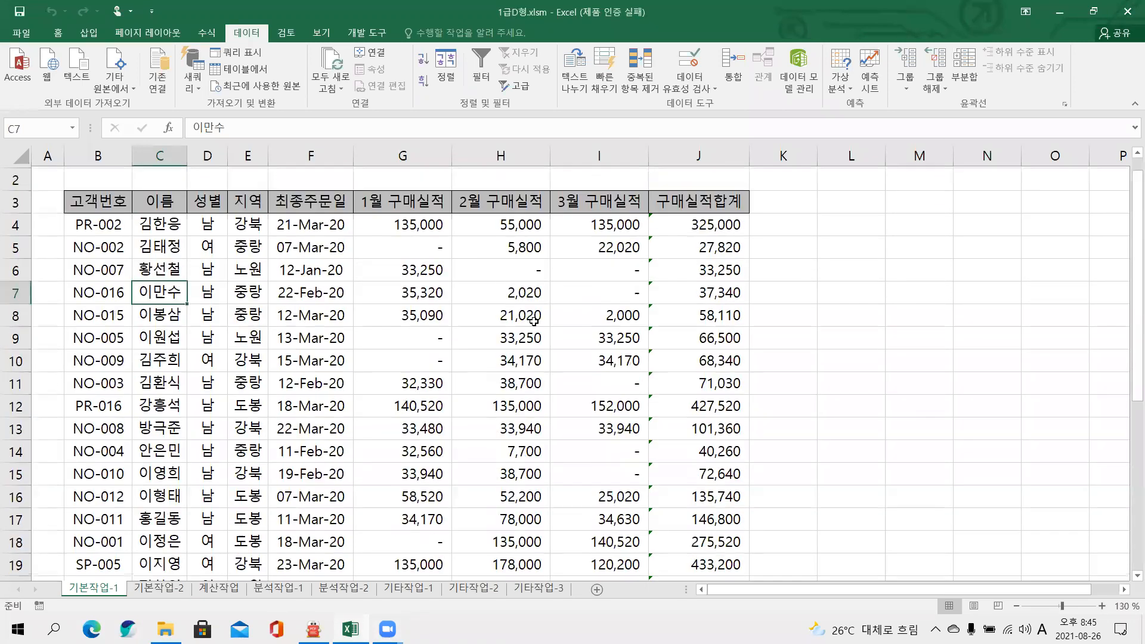
scroll(78, 280, "down", 1)
scroll(90, 262, "up", 1)
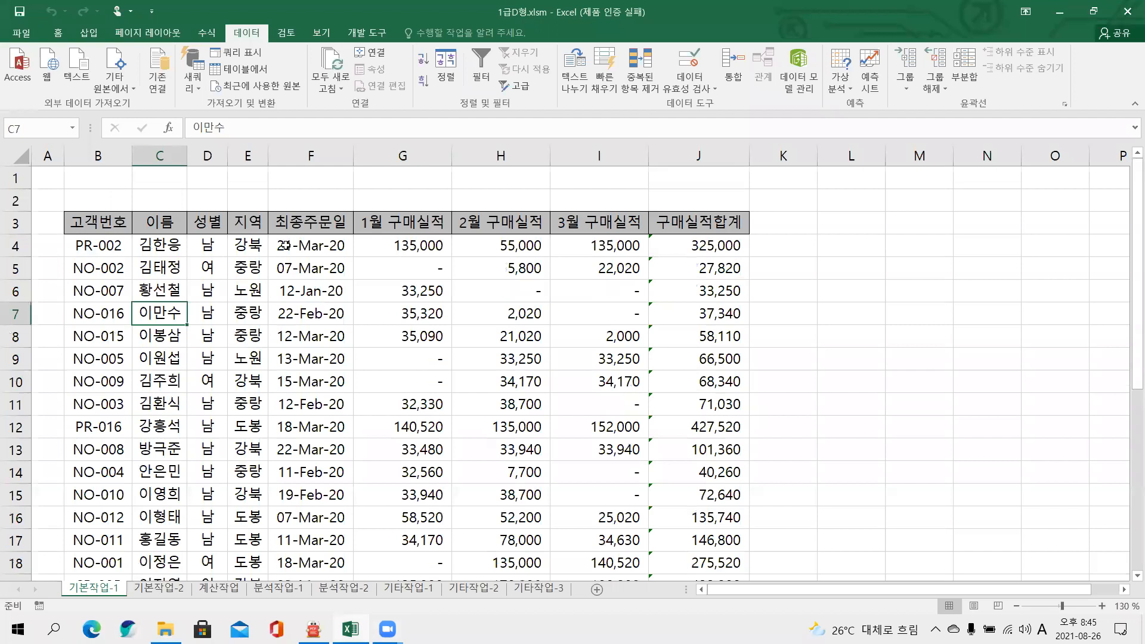
left_click(781, 247)
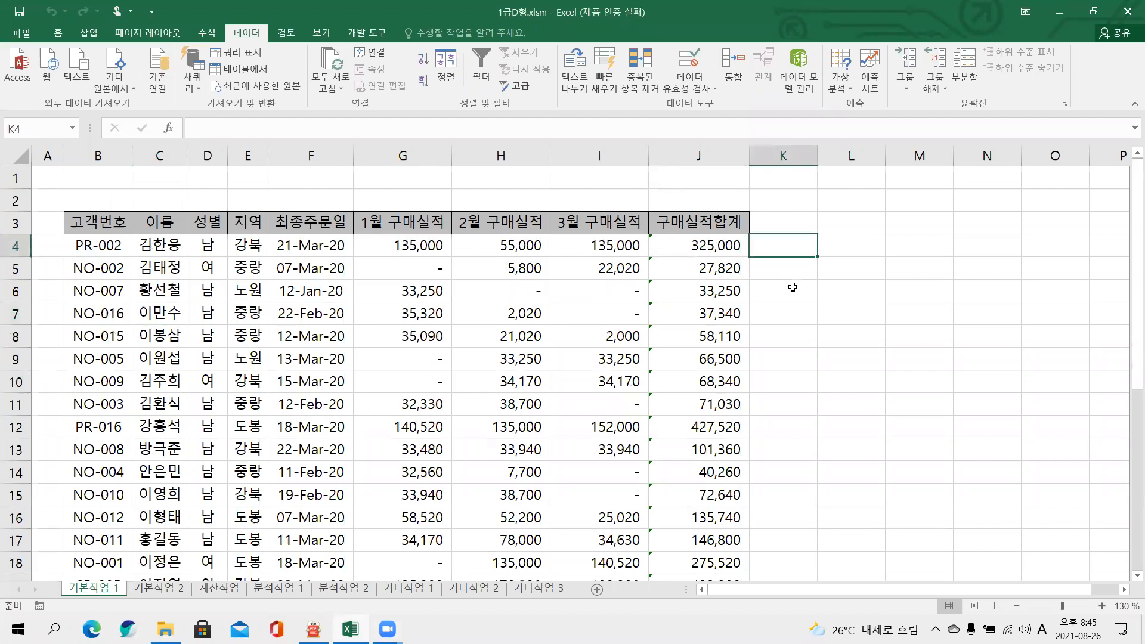
type("=we")
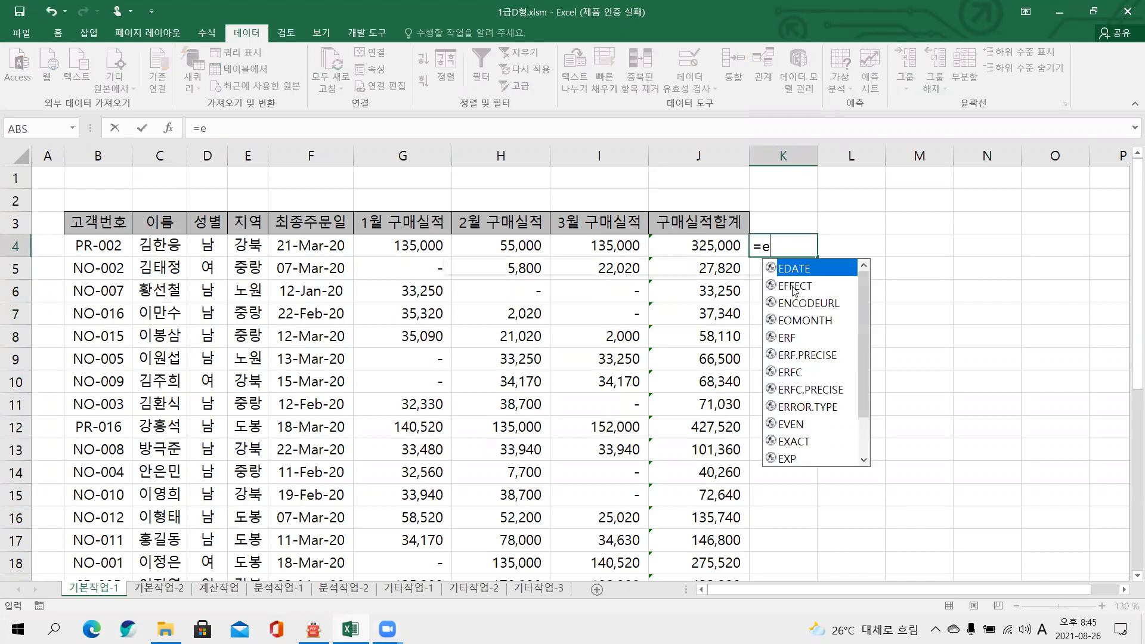
type("e")
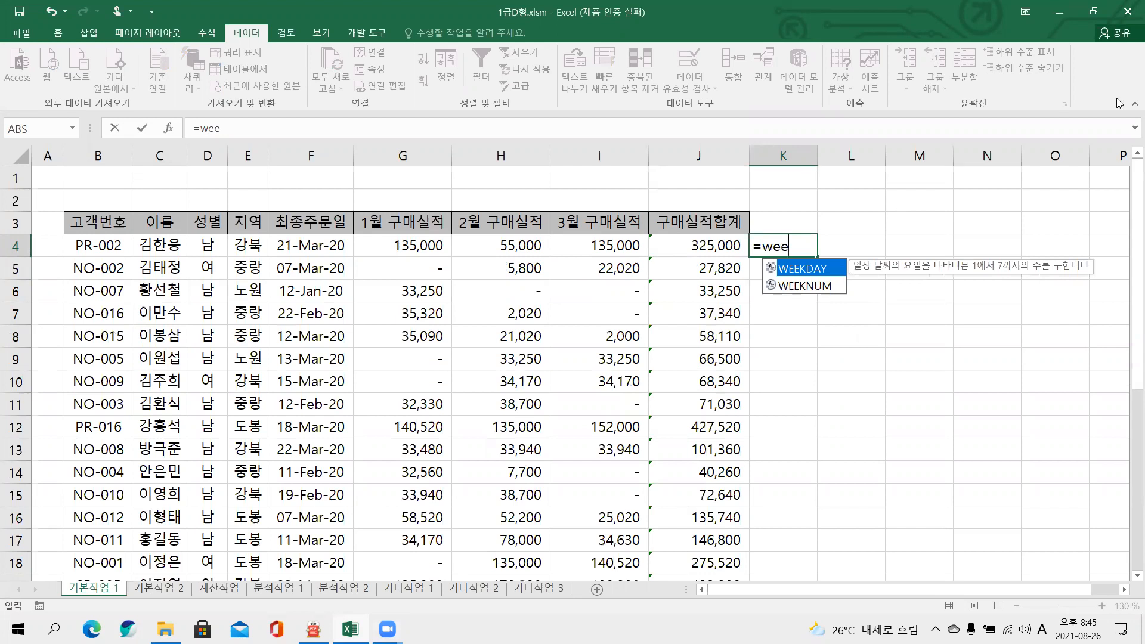
left_click(1074, 92)
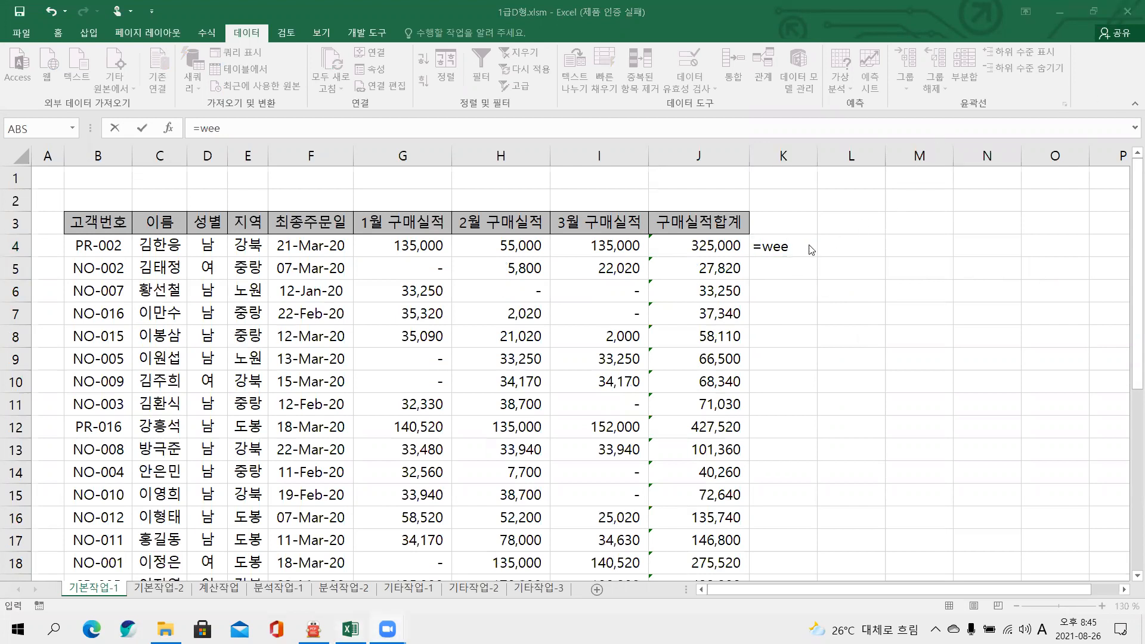
left_click(788, 247)
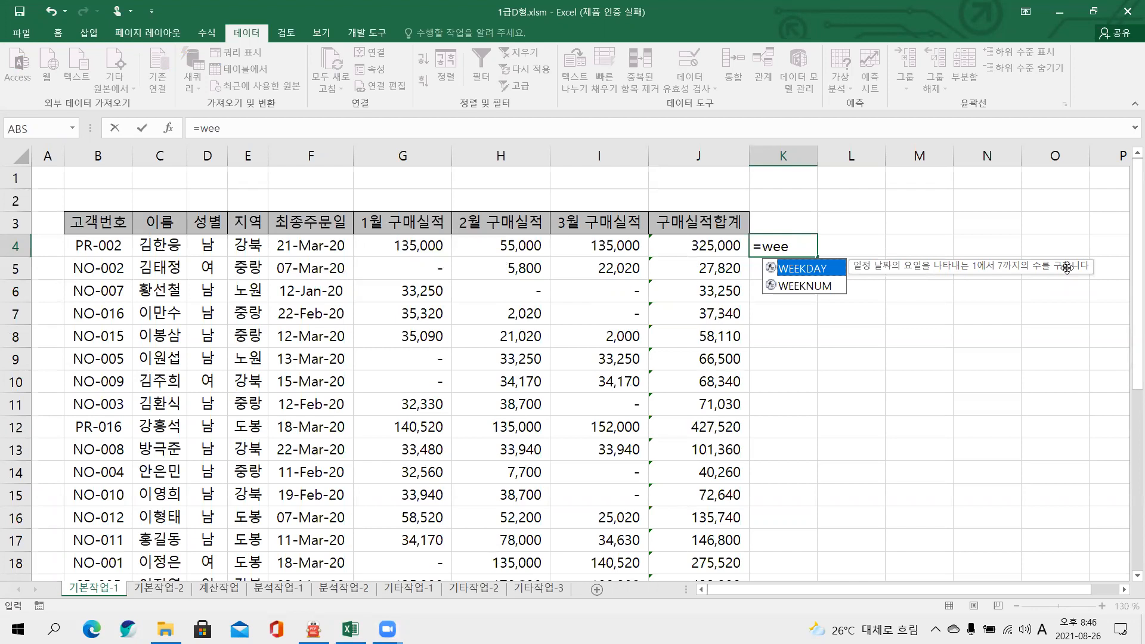
double_click(819, 270)
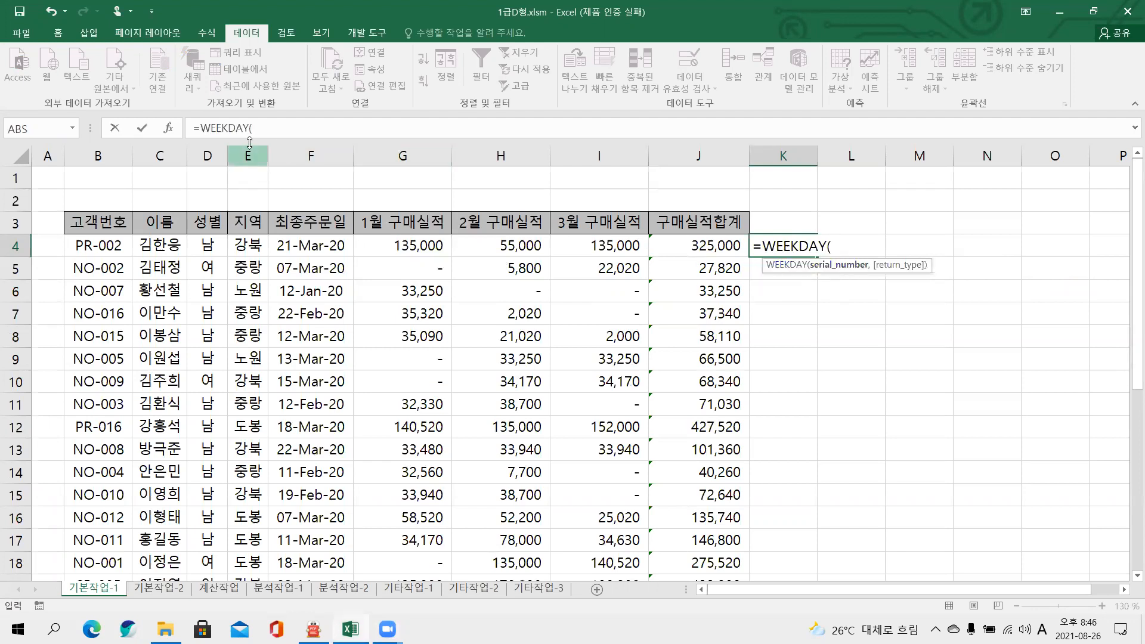
left_click(170, 128)
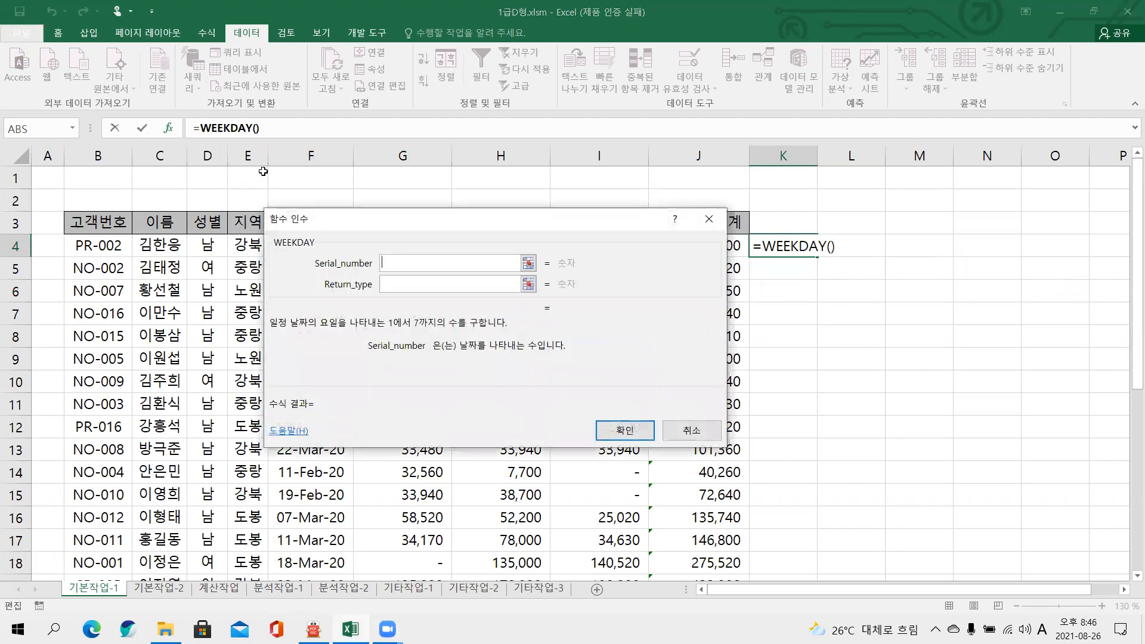
- Set the WEEKDAY function's serial number to cell F4 and its return type to 2
left_click_drag(363, 244, 363, 300)
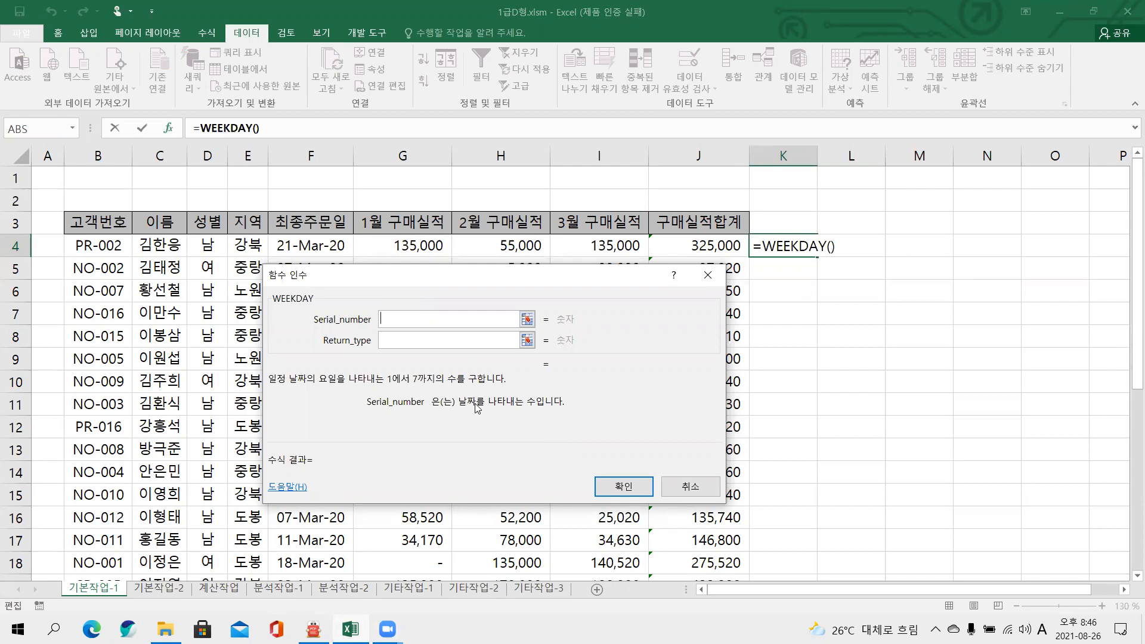
left_click(309, 244)
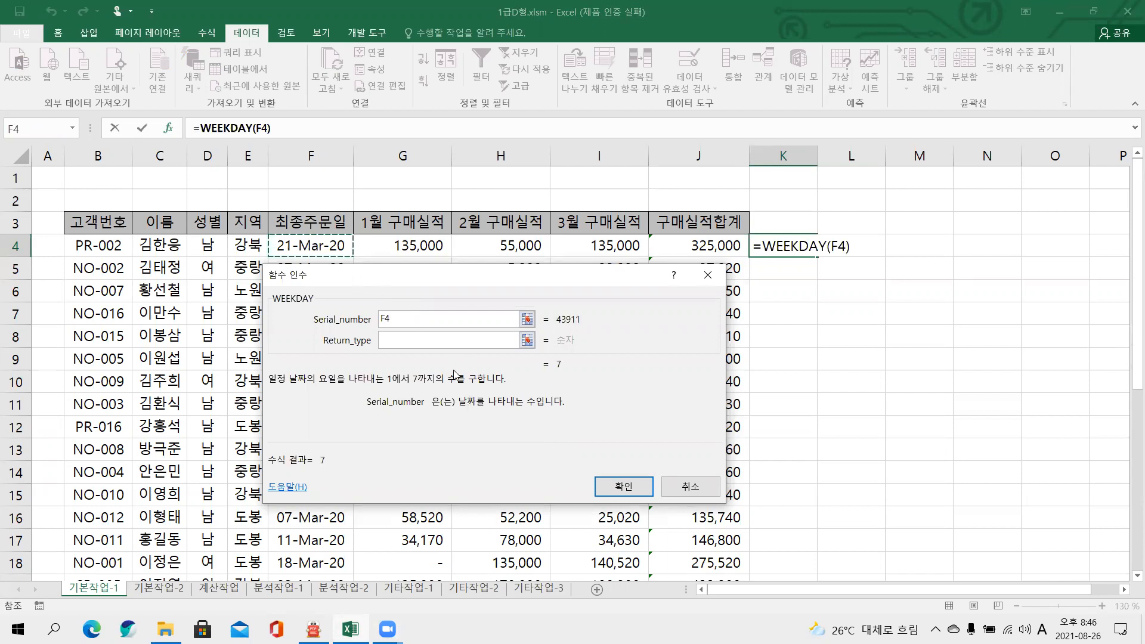
left_click(423, 344)
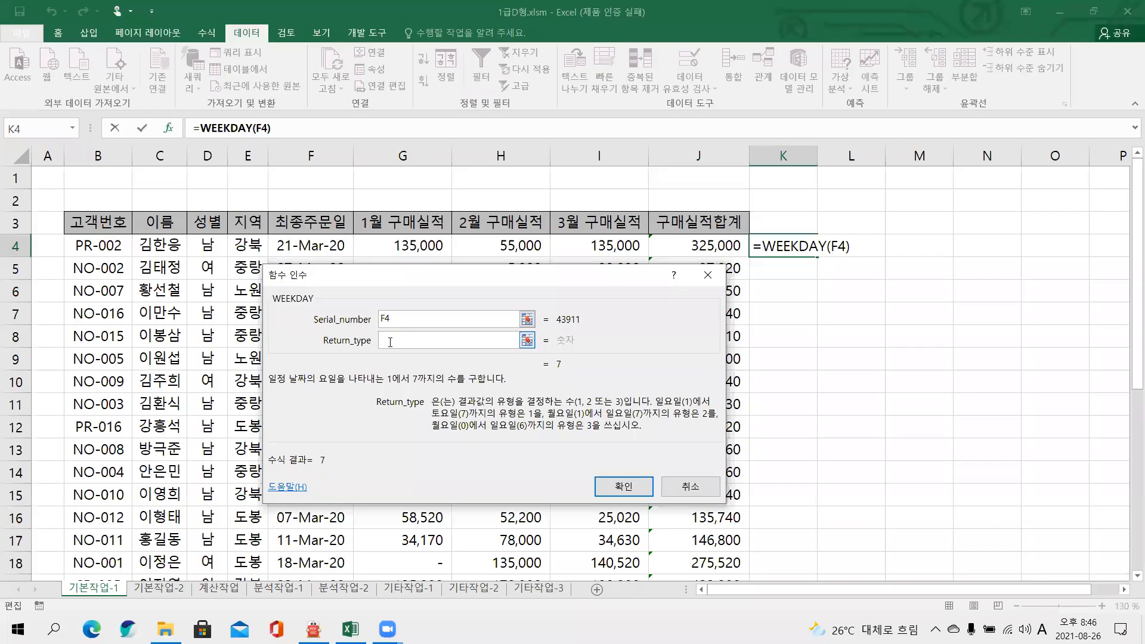
type("2")
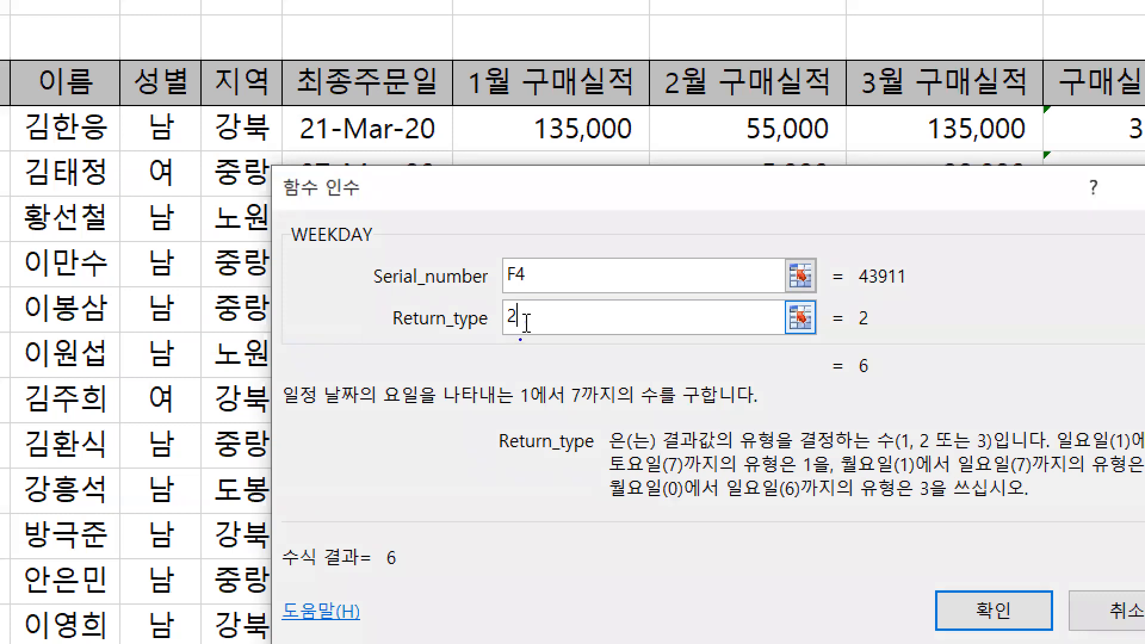
mouse_move(459, 329)
left_mouse_down()
mouse_move(454, 365)
mouse_move(499, 342)
mouse_move(513, 357)
mouse_move(562, 352)
left_mouse_up()
mouse_move(569, 352)
left_mouse_down()
mouse_move(641, 364)
mouse_move(647, 351)
mouse_move(637, 377)
mouse_move(667, 400)
left_mouse_up()
left_click(707, 372)
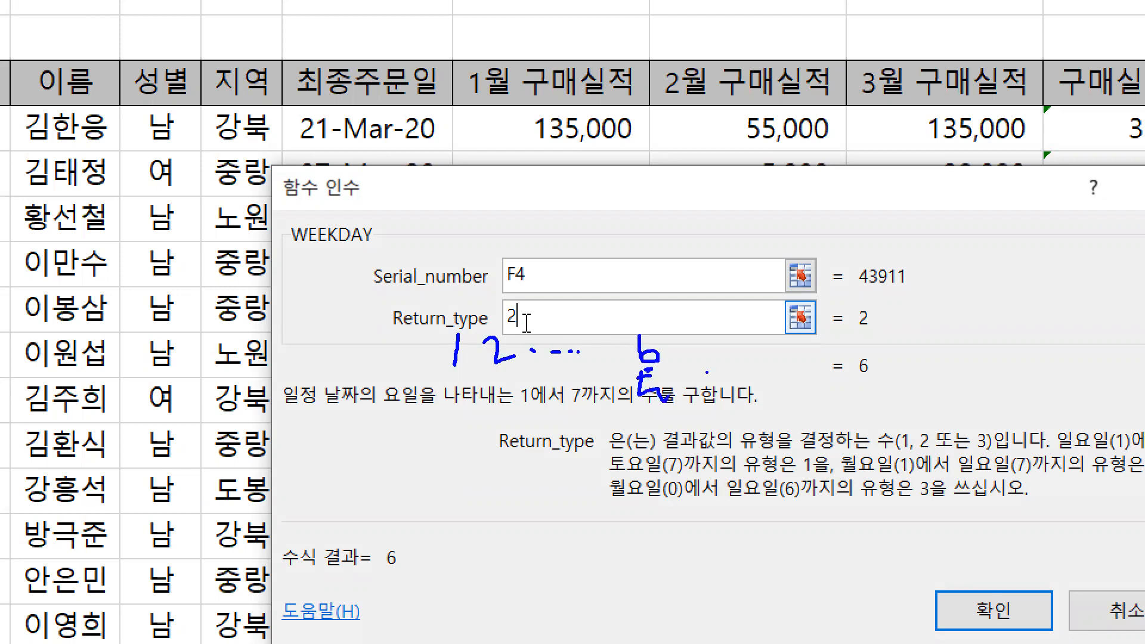
mouse_move(714, 333)
left_mouse_down()
mouse_move(727, 329)
mouse_move(717, 373)
mouse_move(741, 393)
left_mouse_up()
mouse_move(599, 336)
left_mouse_down()
mouse_move(620, 411)
mouse_move(766, 354)
mouse_move(653, 331)
mouse_move(601, 340)
left_mouse_up()
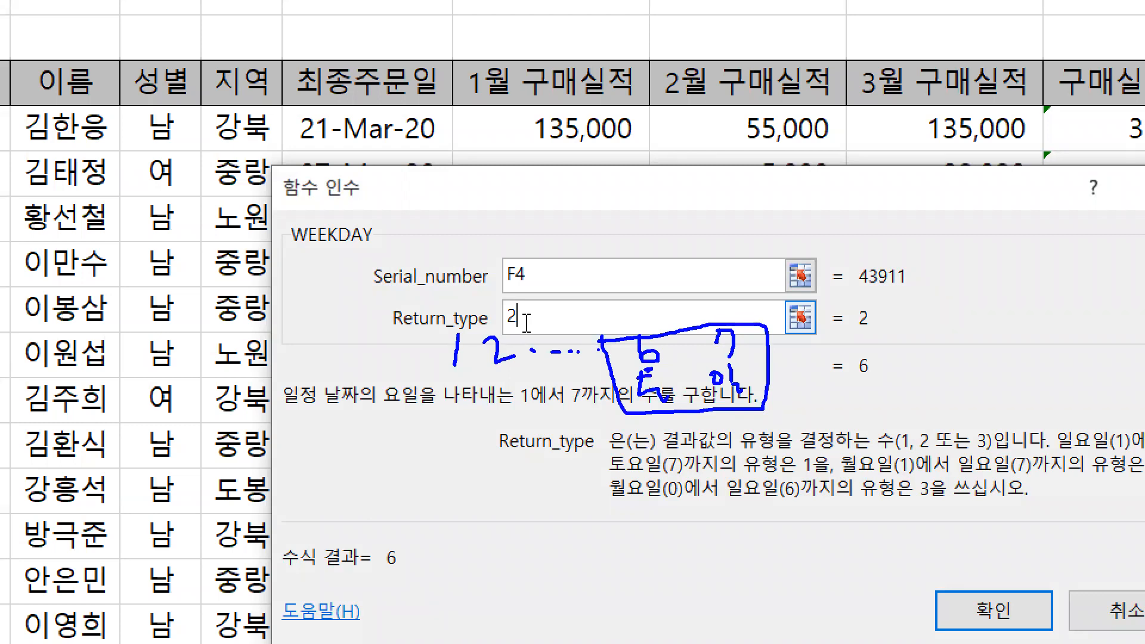
mouse_move(390, 255)
left_mouse_down()
mouse_move(274, 273)
mouse_move(344, 221)
mouse_move(350, 258)
left_mouse_up()
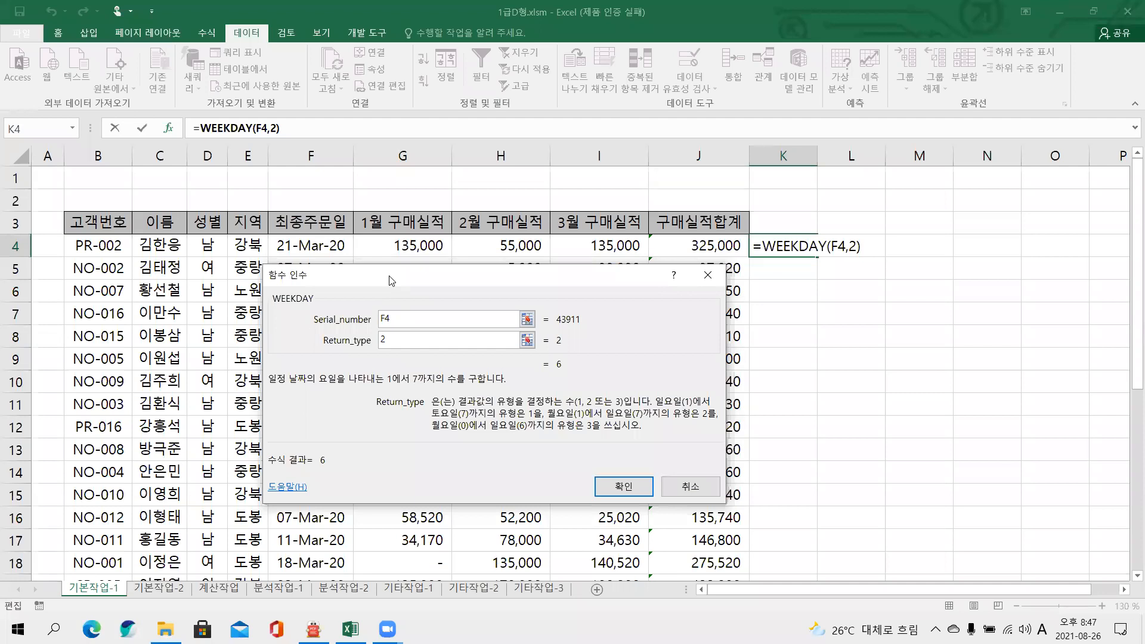
- Extend the WEEKDAY formula in K4 with the comparison >=6 to test for a weekend date
left_click_drag(390, 280, 301, 155)
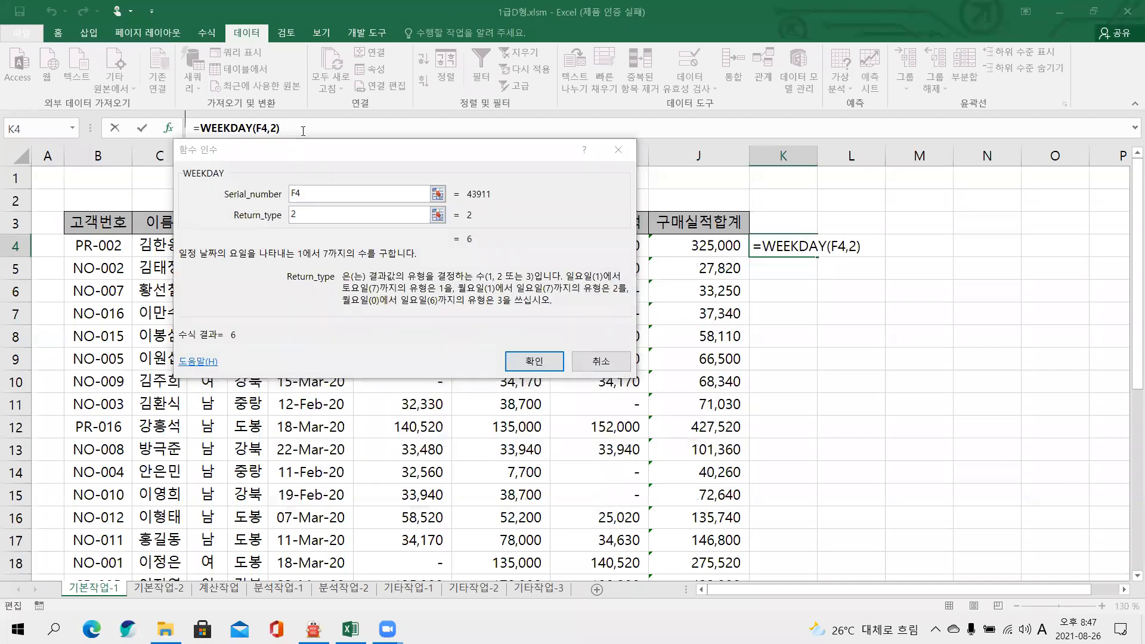
left_click(302, 130)
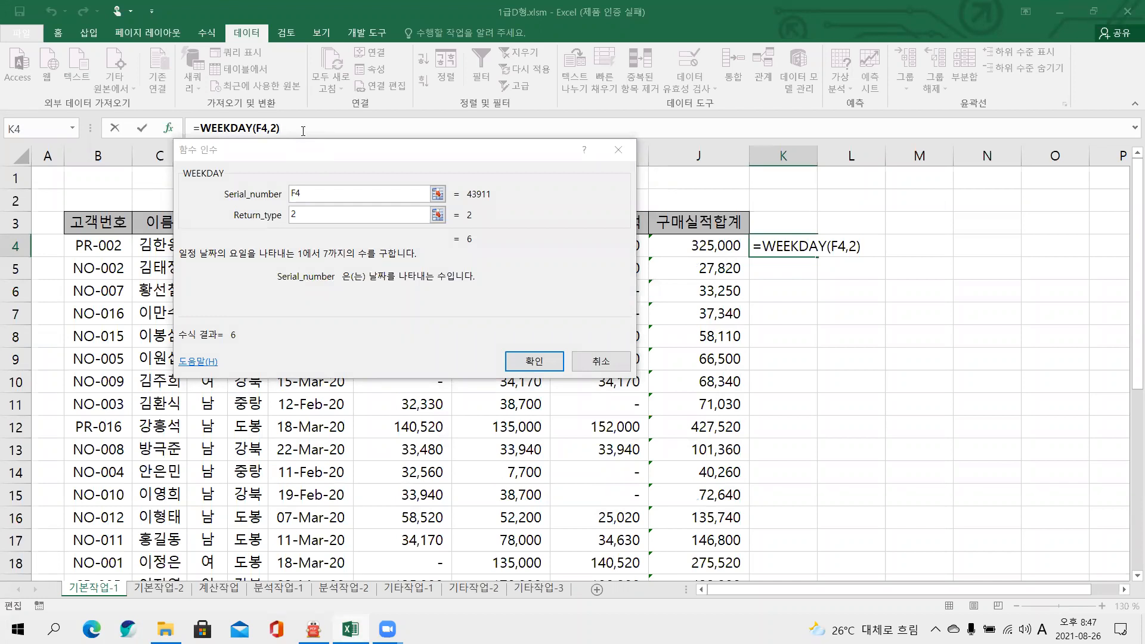
type(">=6")
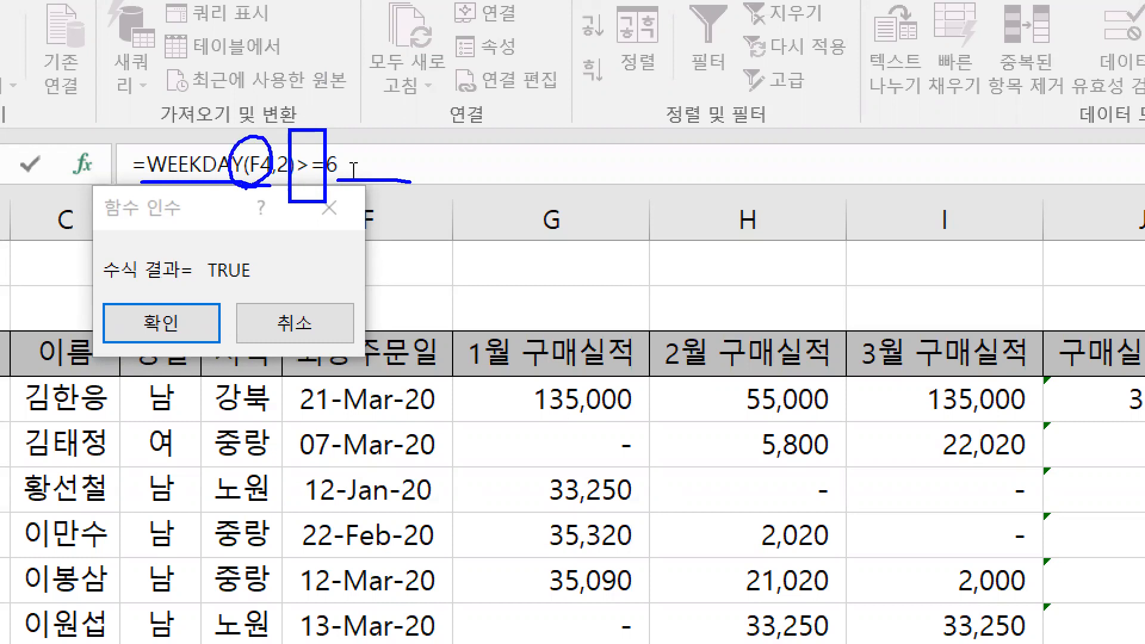
mouse_move(206, 81)
left_mouse_down()
mouse_move(230, 88)
mouse_move(250, 62)
mouse_move(251, 90)
mouse_move(325, 78)
mouse_move(307, 85)
mouse_move(312, 96)
left_mouse_up()
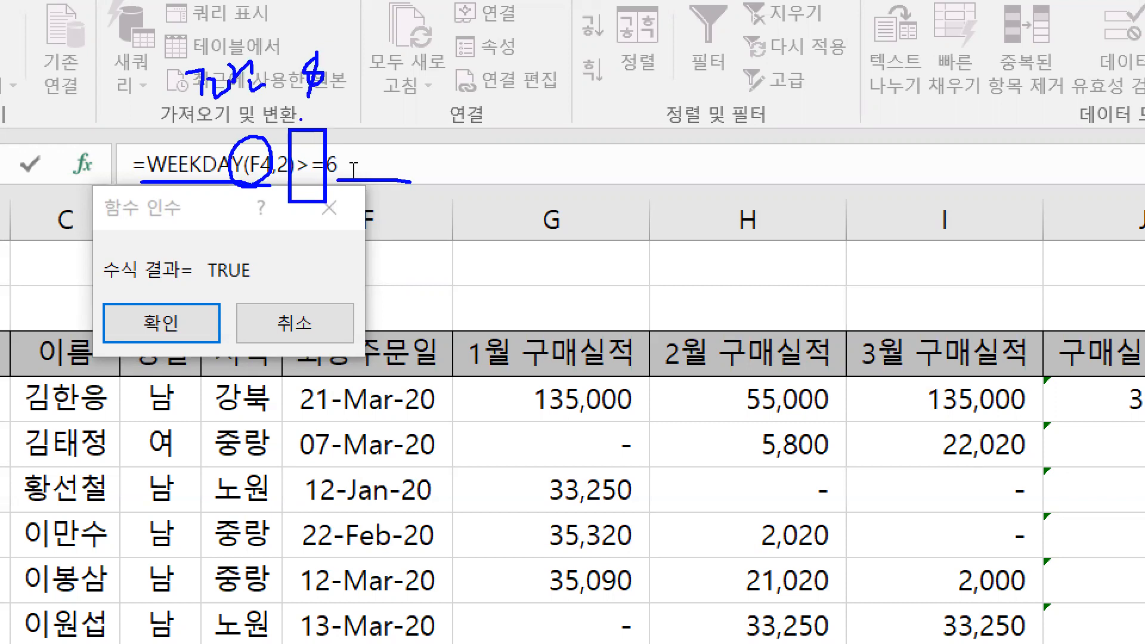
mouse_move(334, 55)
left_mouse_down()
mouse_move(358, 48)
mouse_move(341, 93)
left_mouse_up()
mouse_move(335, 80)
left_mouse_down()
mouse_move(359, 60)
mouse_move(415, 60)
left_mouse_up()
mouse_move(398, 43)
left_mouse_down()
mouse_move(393, 83)
mouse_move(442, 94)
mouse_move(420, 146)
mouse_move(442, 122)
left_mouse_up()
mouse_move(470, 100)
left_mouse_down()
mouse_move(459, 114)
mouse_move(477, 118)
mouse_move(469, 135)
mouse_move(514, 108)
left_mouse_up()
left_click_drag(504, 88, 485, 141)
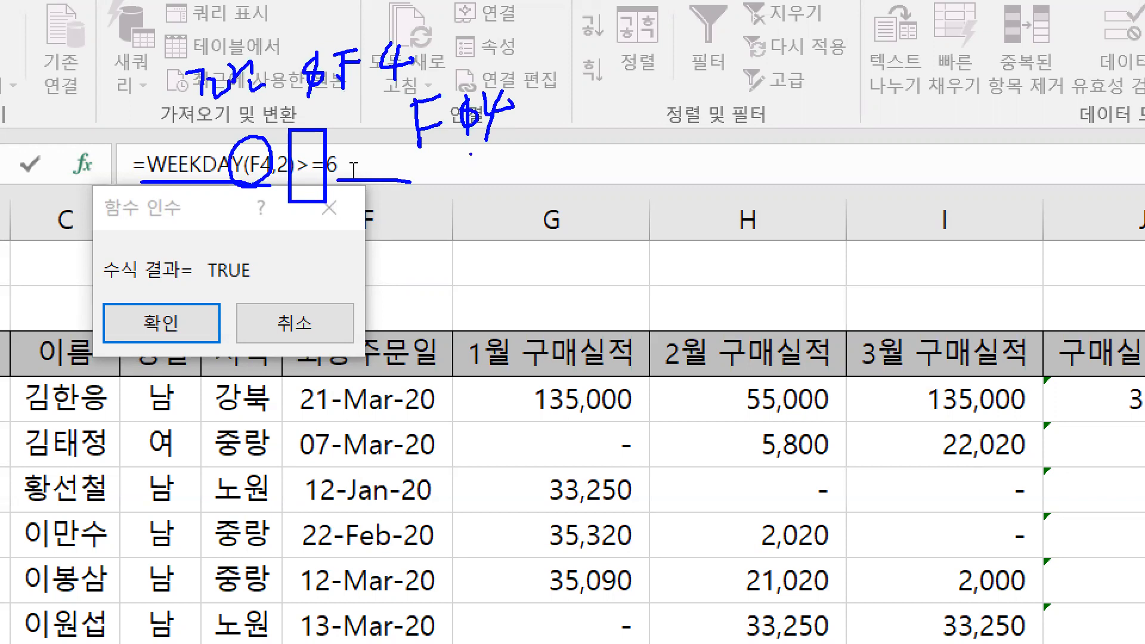
mouse_move(459, 52)
left_mouse_down()
mouse_move(499, 53)
mouse_move(487, 63)
left_mouse_up()
left_click_drag(520, 26, 524, 34)
mouse_move(523, 40)
left_mouse_down()
mouse_move(540, 32)
mouse_move(541, 56)
mouse_move(556, 42)
mouse_move(560, 52)
left_mouse_up()
mouse_move(558, 55)
left_mouse_down()
mouse_move(553, 64)
mouse_move(563, 57)
left_mouse_up()
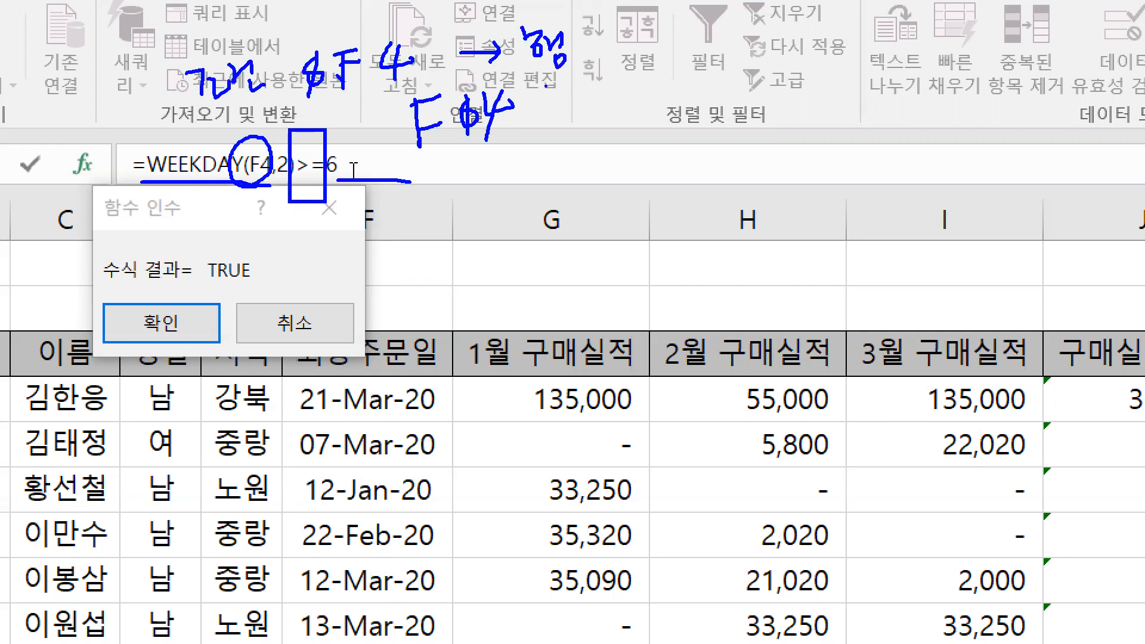
mouse_move(537, 119)
left_mouse_down()
mouse_move(567, 112)
mouse_move(561, 127)
mouse_move(609, 111)
mouse_move(613, 91)
left_mouse_up()
mouse_move(609, 100)
left_mouse_down()
mouse_move(623, 93)
mouse_move(634, 129)
left_mouse_up()
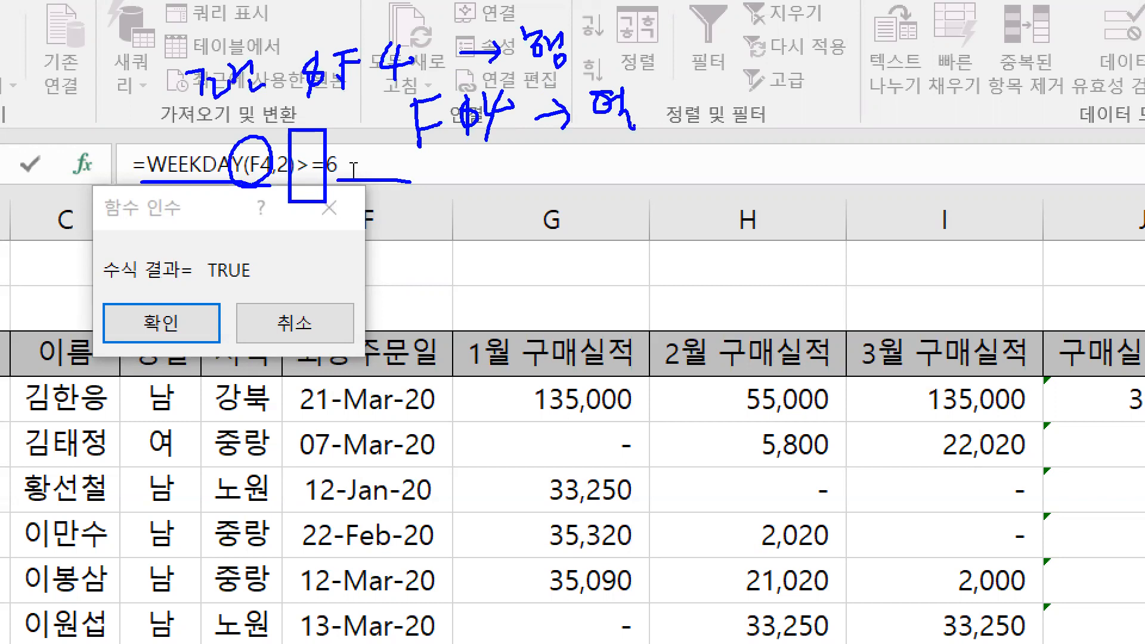
key("Escape")
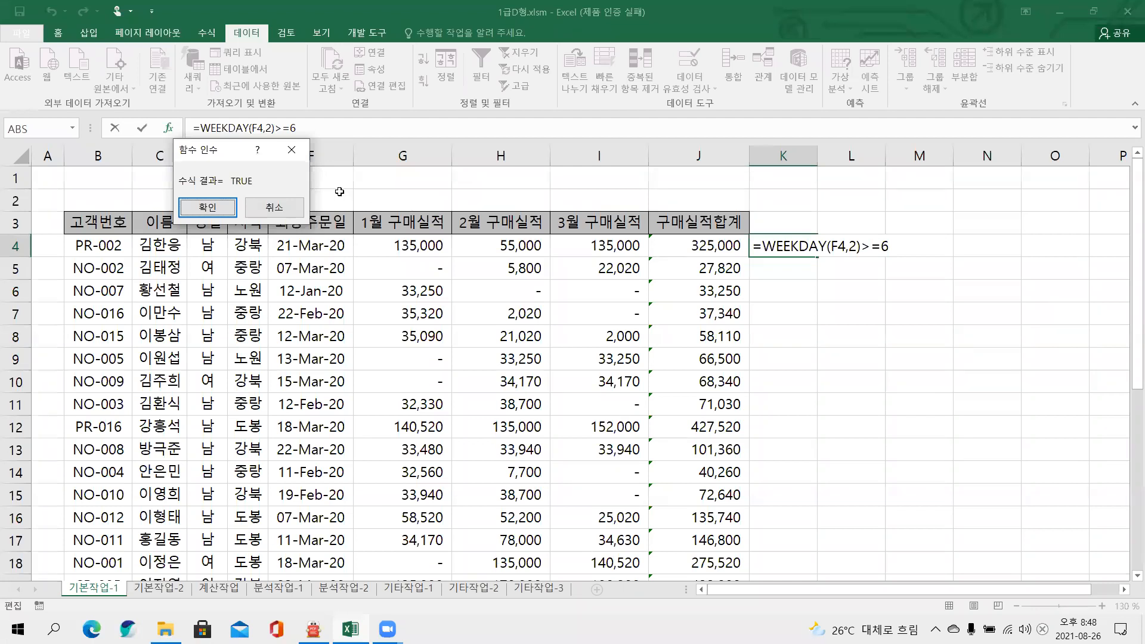
- Change the WEEKDAY function's serial number to the column-absolute reference $F4
left_click(252, 129)
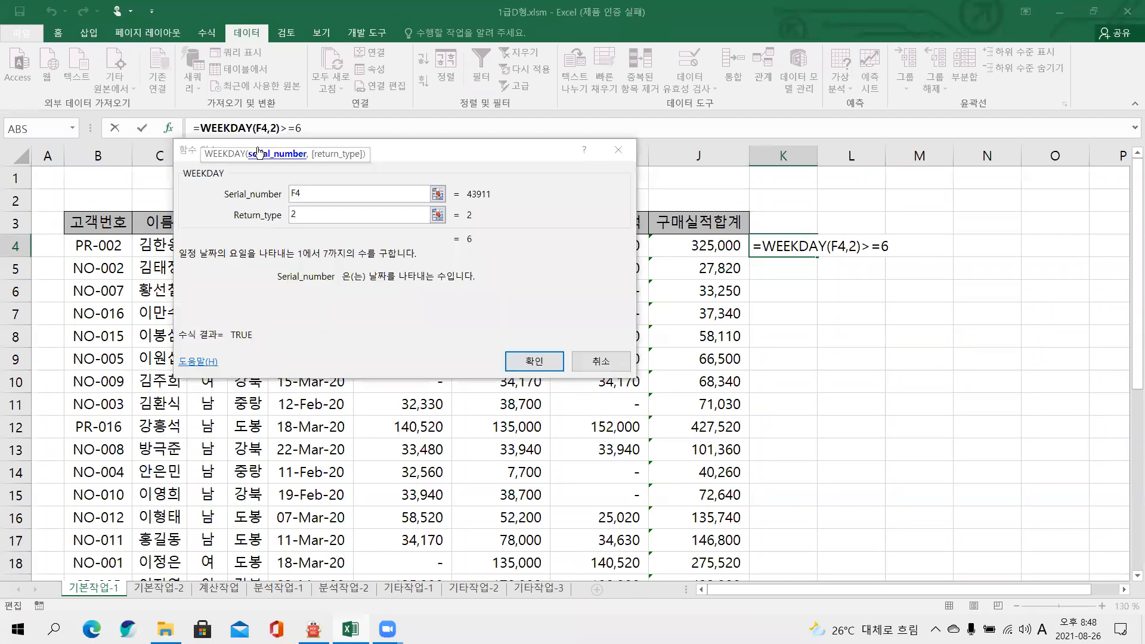
left_click_drag(323, 195, 285, 196)
key("F4")
key("F4")
key("F4")
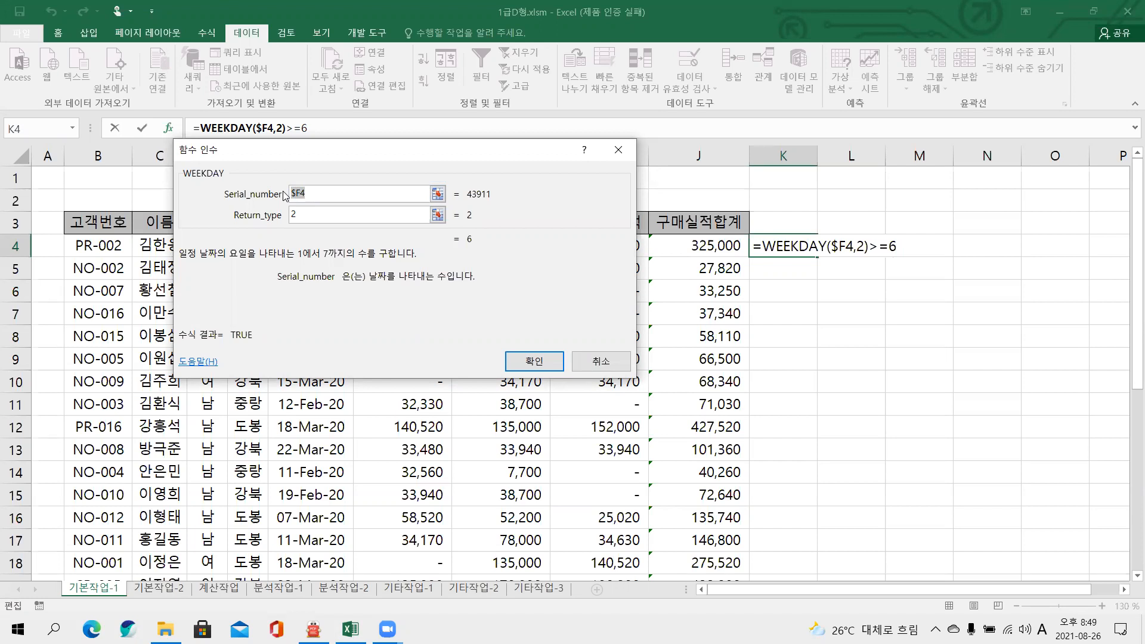
- Copy the whole formula =WEEKDAY($F4,2)>=6 and discard the entry in K4
left_click_drag(332, 167, 344, 171)
left_click(328, 126)
left_click_drag(328, 125, 179, 128)
key("ctrl+c")
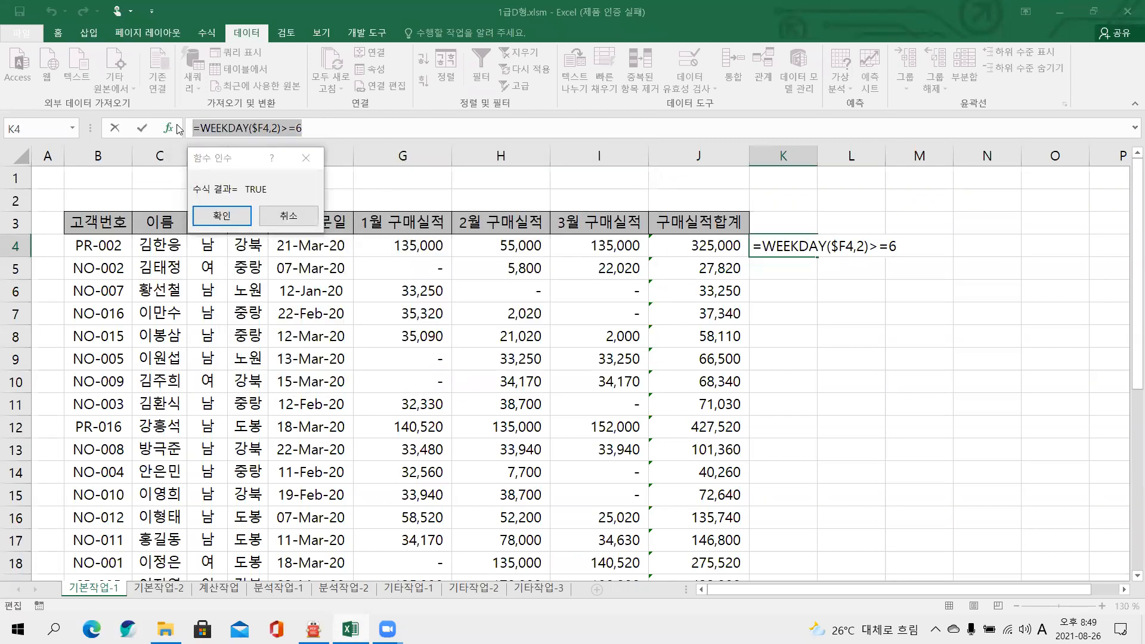
left_click(286, 217)
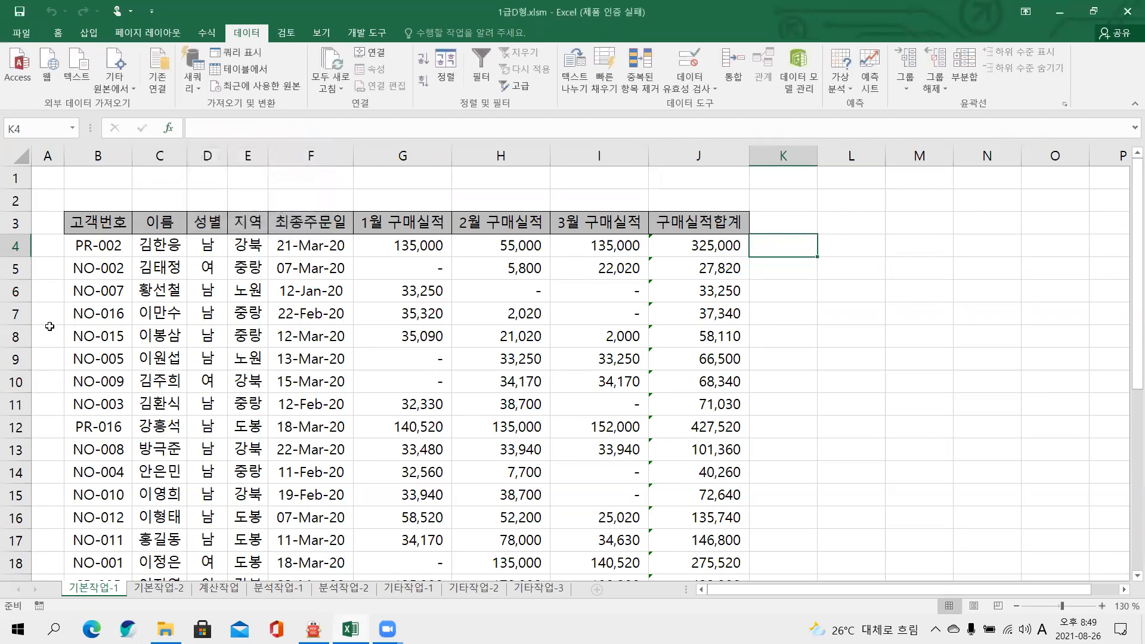
- Create a conditional formatting rule for B4:J24 of type 수식을 사용하여 서식을 지정할 셀 결정, using the copied formula =WEEKDAY($F4,2)>=6
left_click(94, 247)
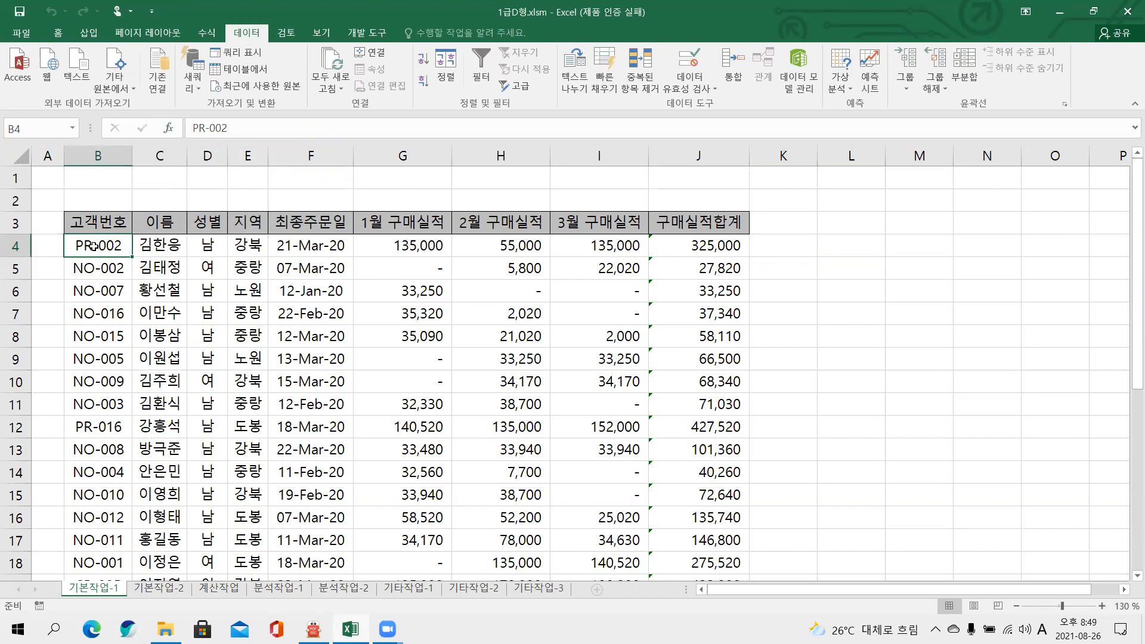
left_click(36, 128)
type(":j24")
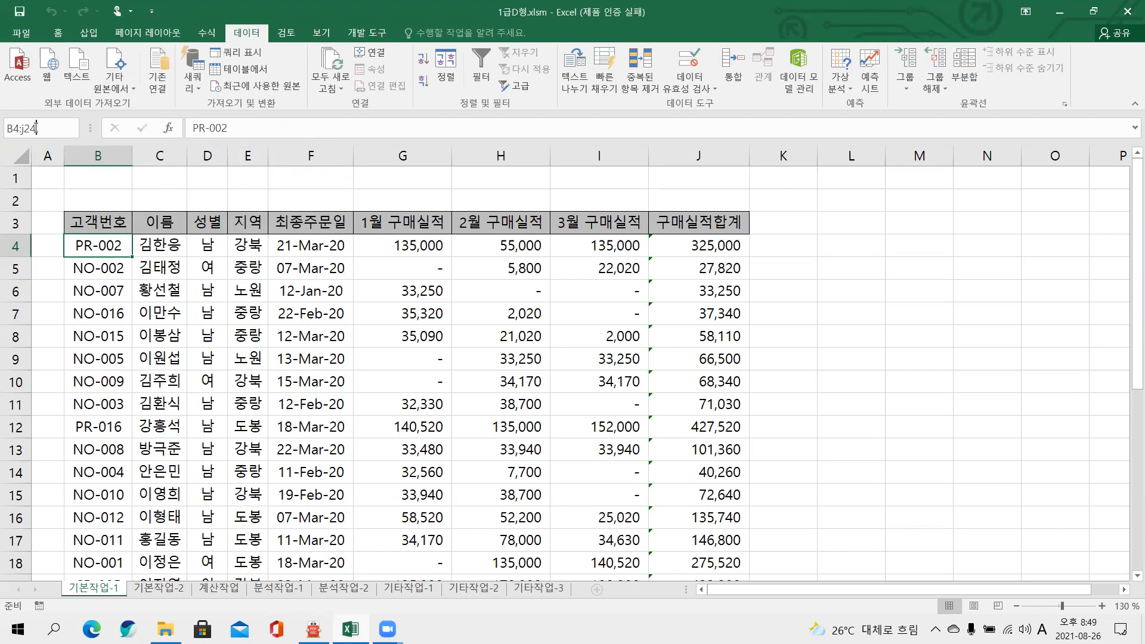
key("Return")
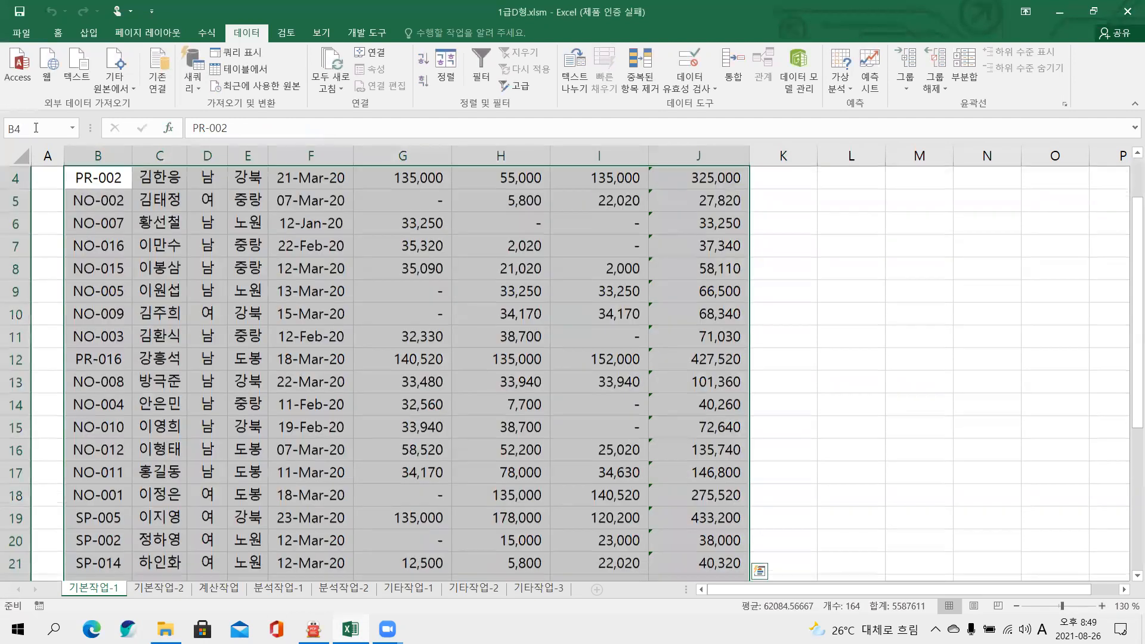
left_click(60, 34)
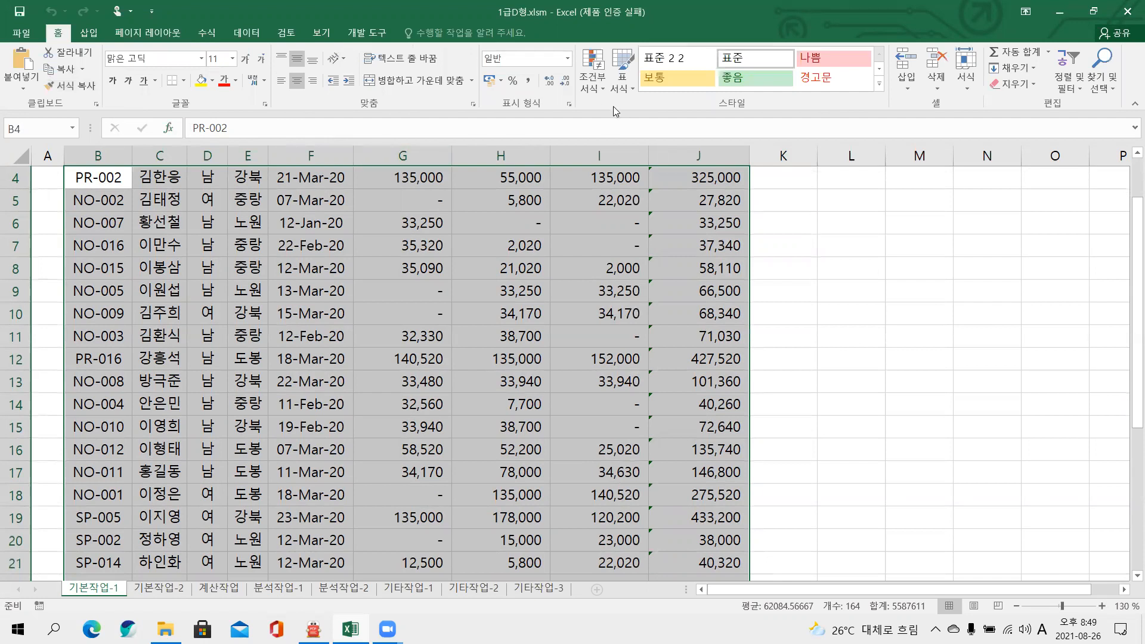
left_click(592, 72)
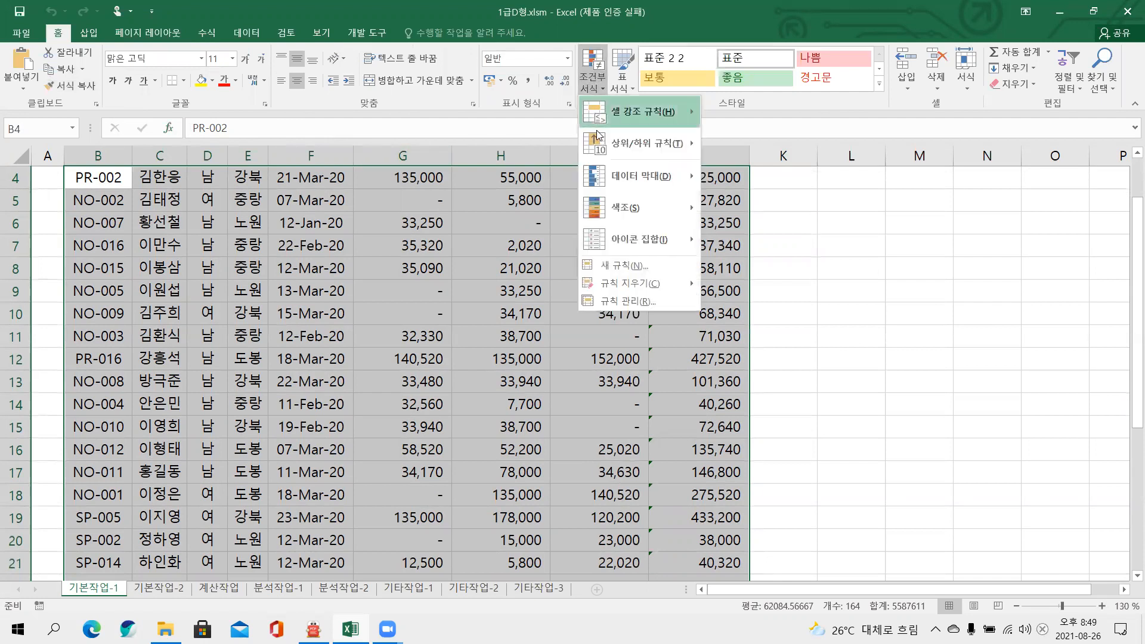
left_click(604, 269)
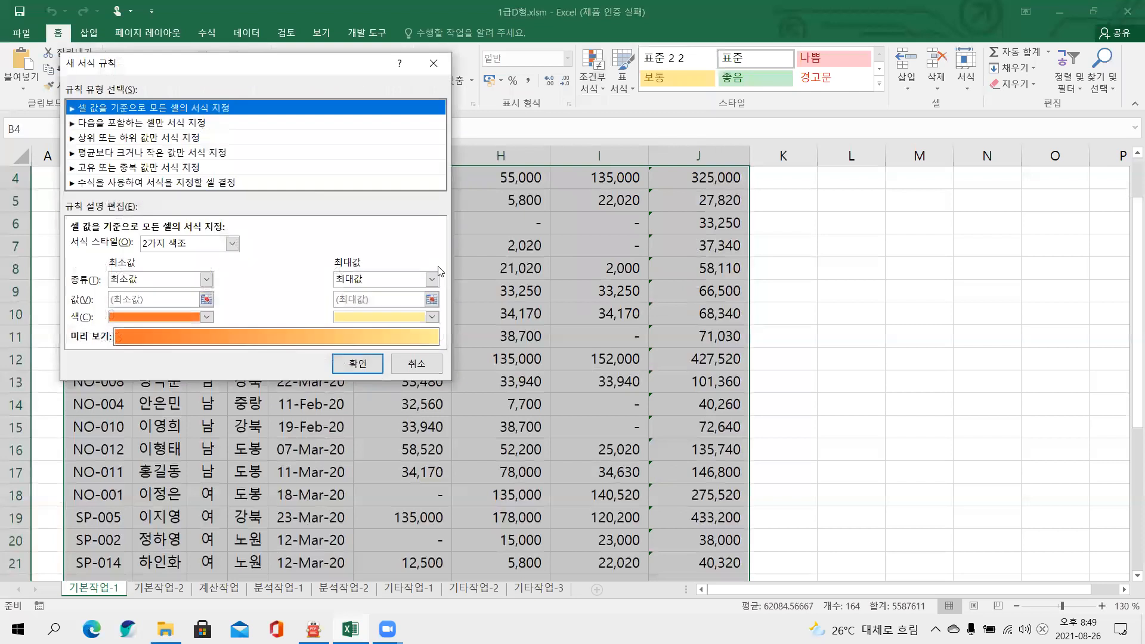
left_click(110, 184)
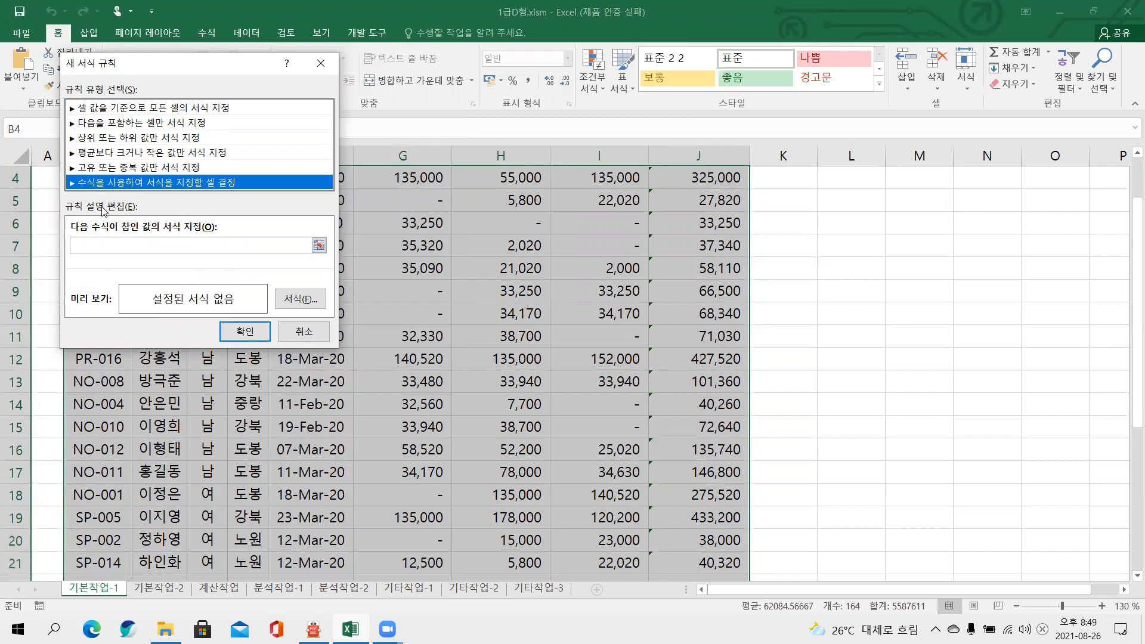
left_click_drag(138, 67, 180, 52)
left_click(144, 231)
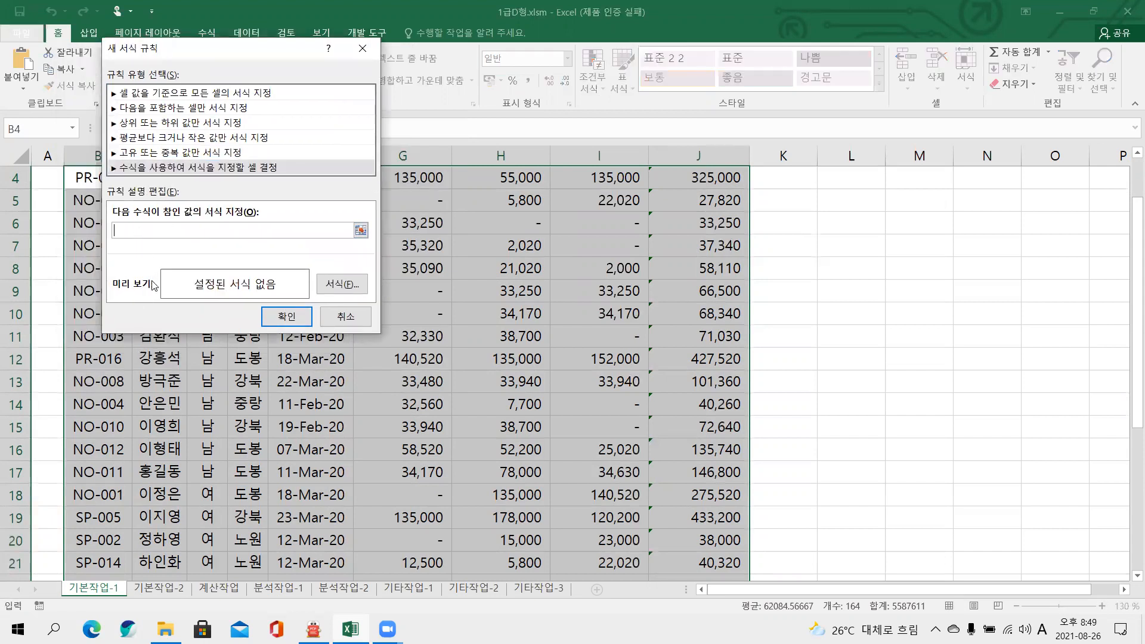
key("ctrl+v")
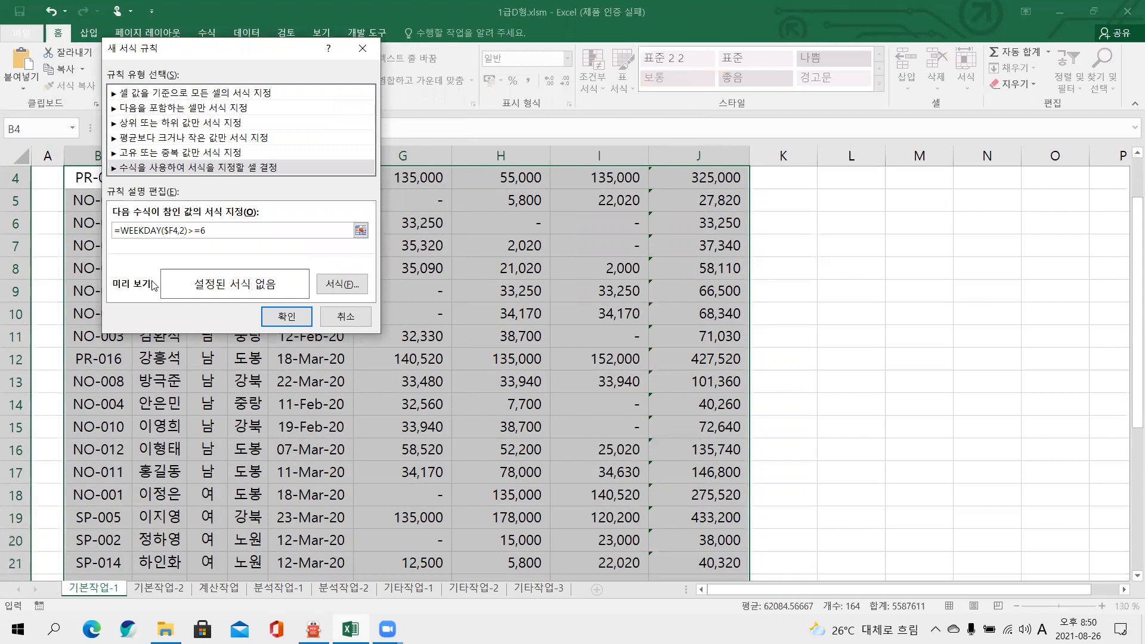
- Set the rule's font style to 기울임꼴 and its colour to standard blue, apply the rule, and check the formatted rows
left_click(333, 285)
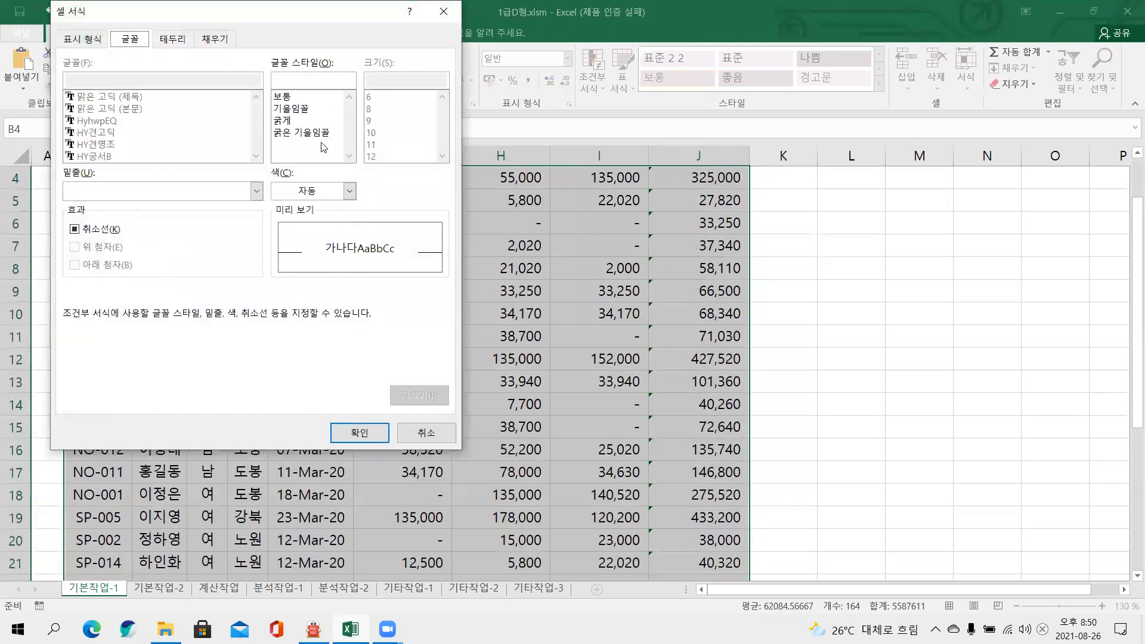
left_click(301, 109)
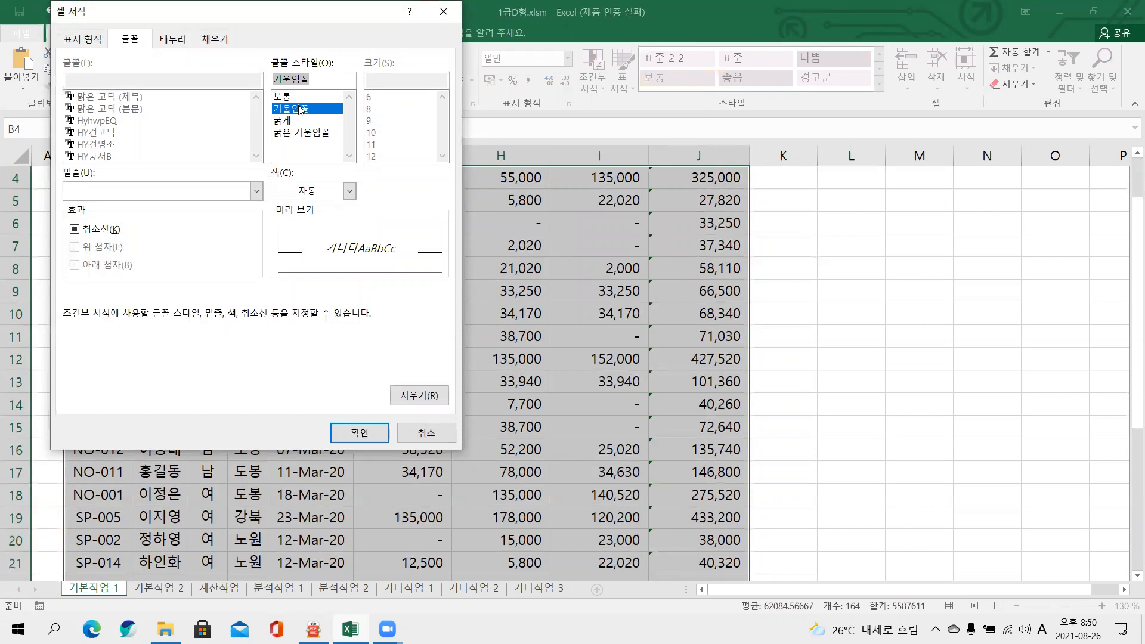
left_click(306, 194)
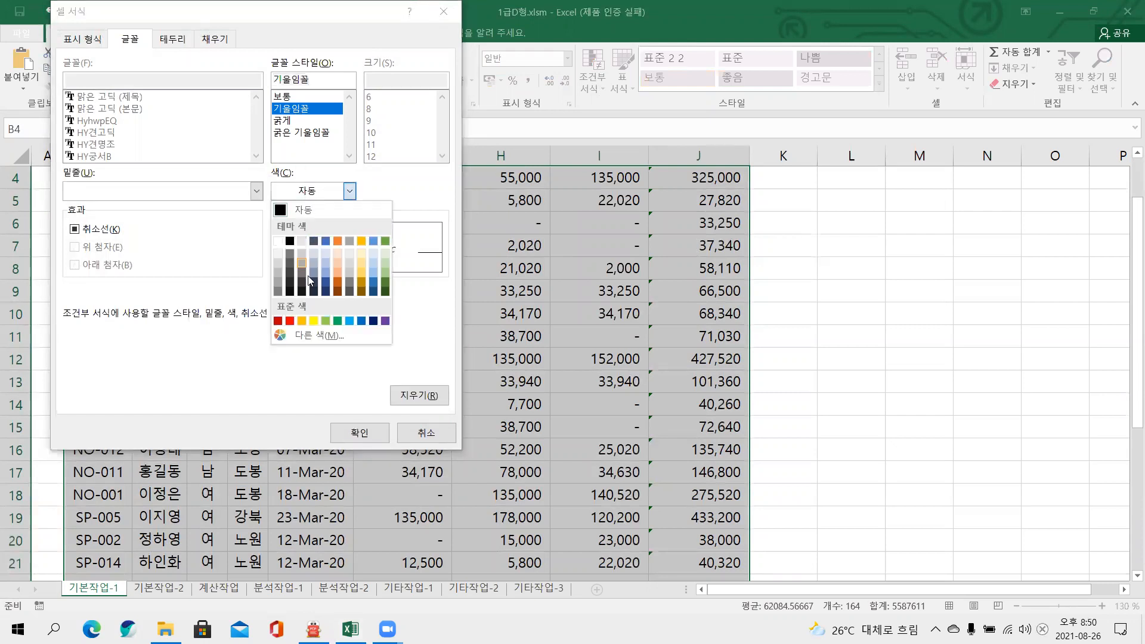
left_click(361, 321)
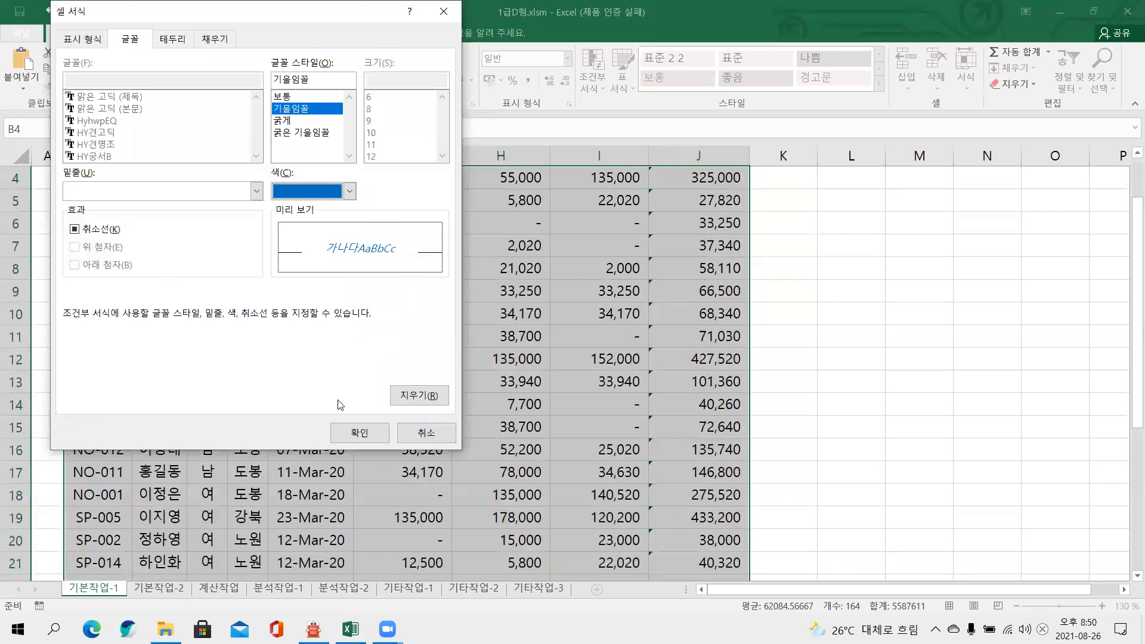
left_click(348, 438)
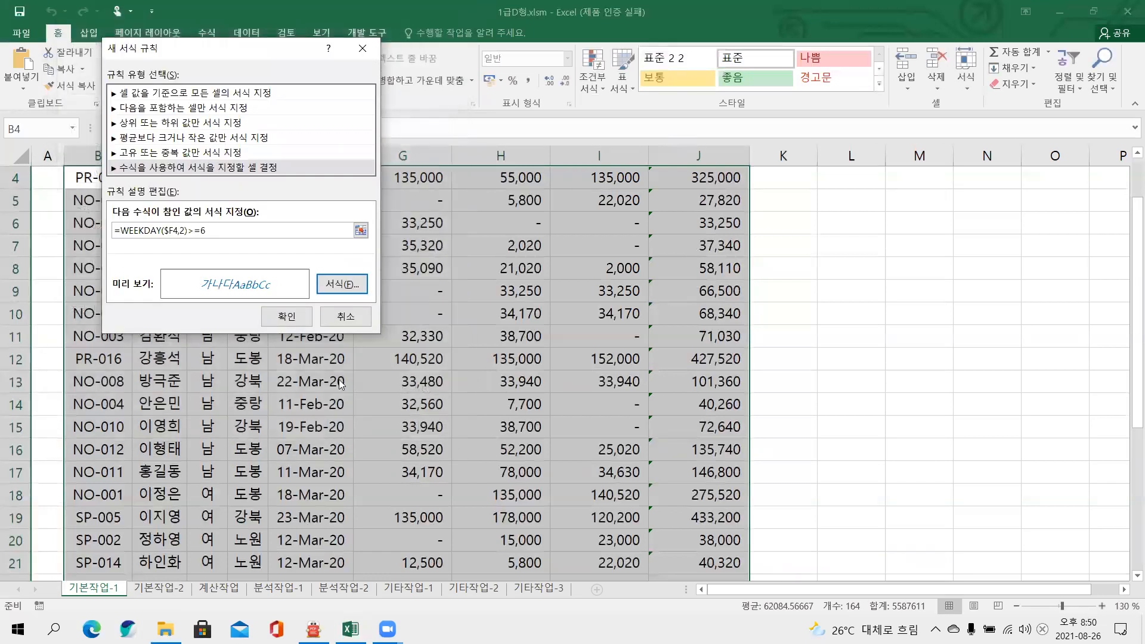
left_click(286, 317)
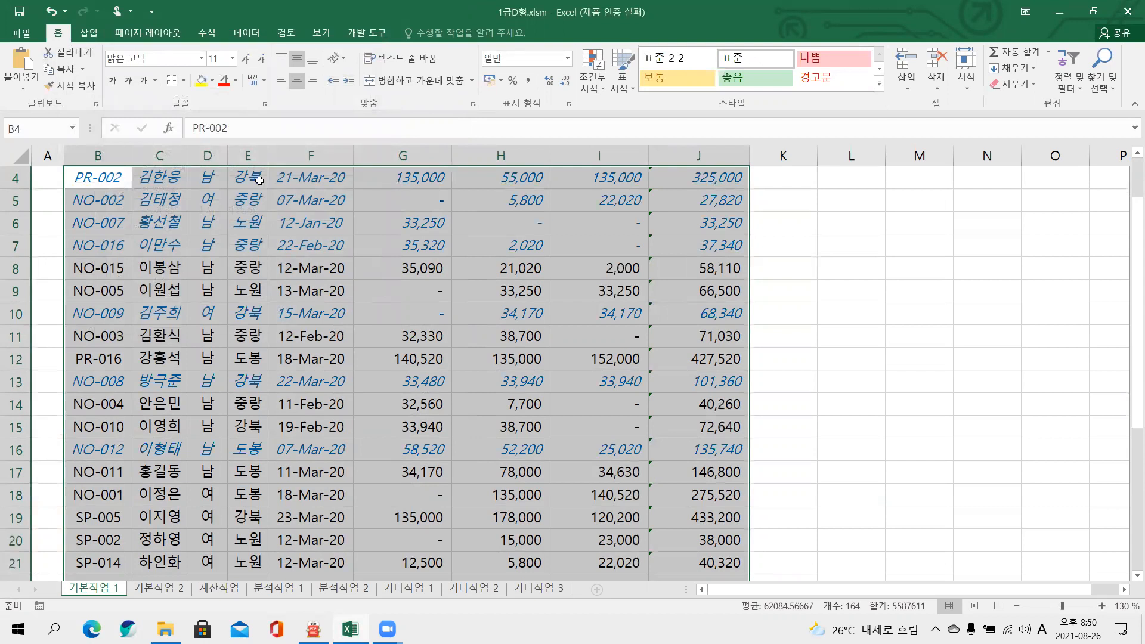
left_click(279, 251)
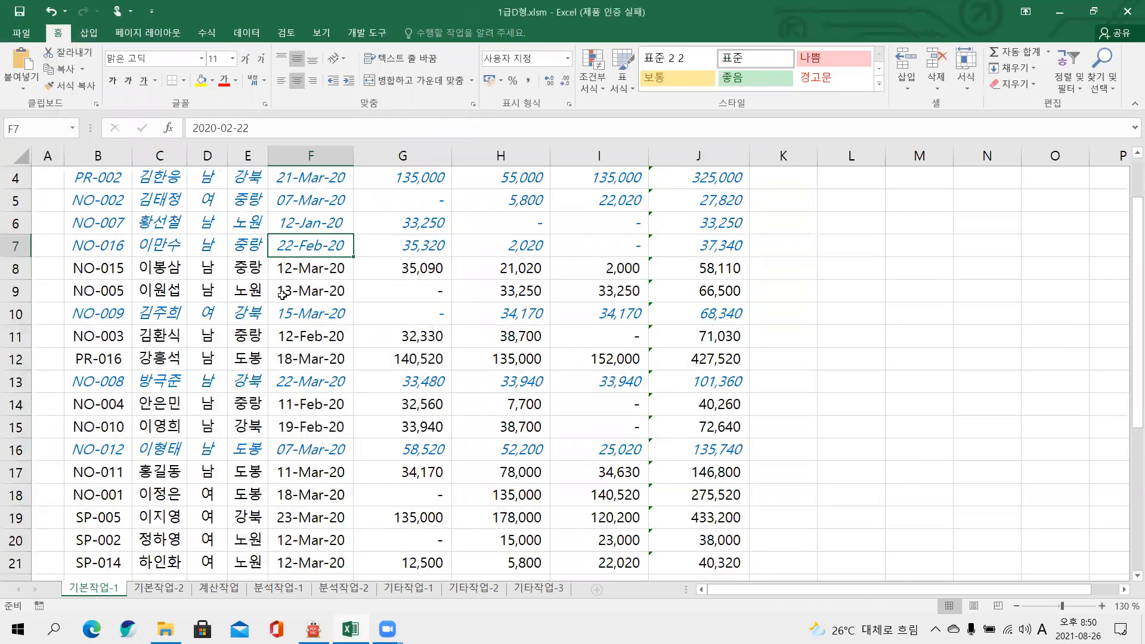
scroll(282, 294, "up", 1)
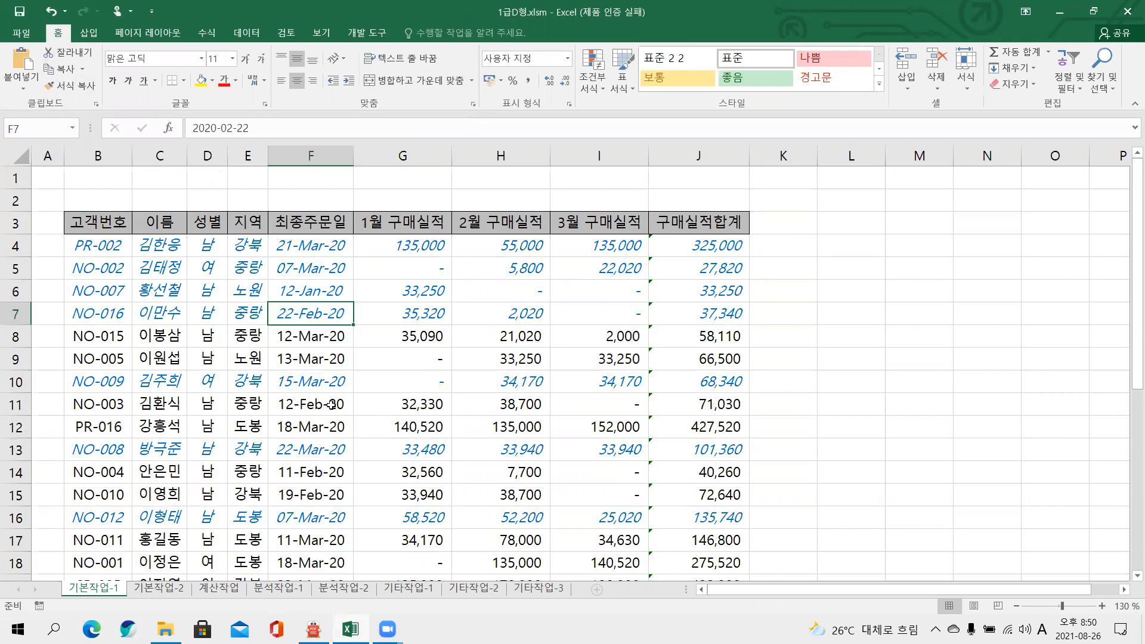
scroll(331, 404, "down", 1)
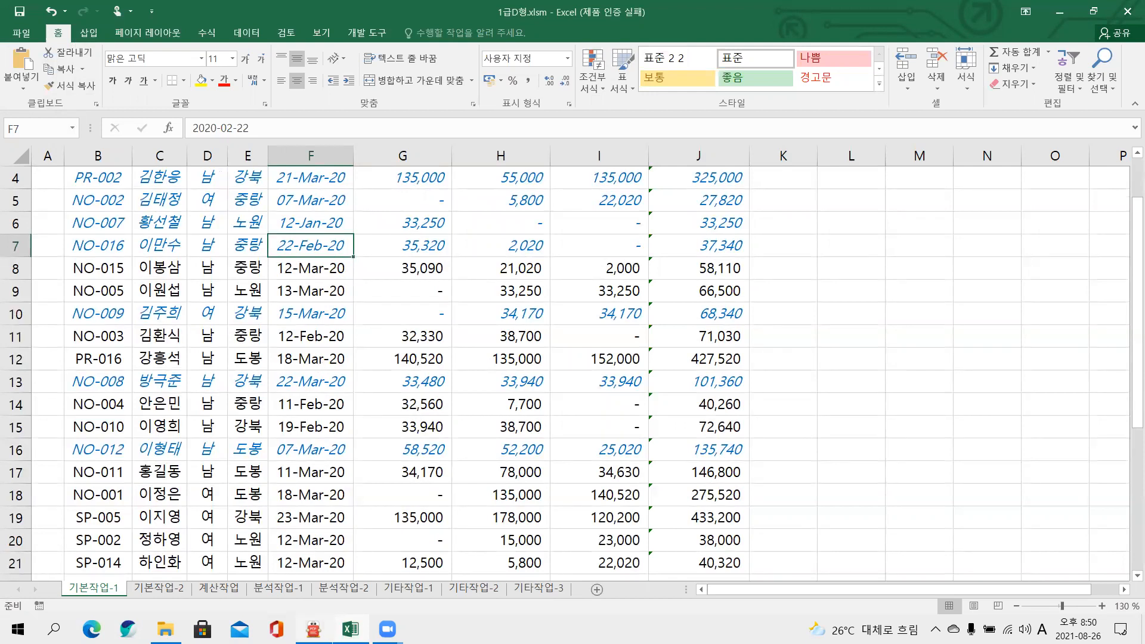
- Switch to the exam PDF and examine task 3's page layout requirements for sheet 기본작업-2: orientation, print titles, header logo and page breaks
key("alt+Tab")
scroll(375, 373, "down", 1)
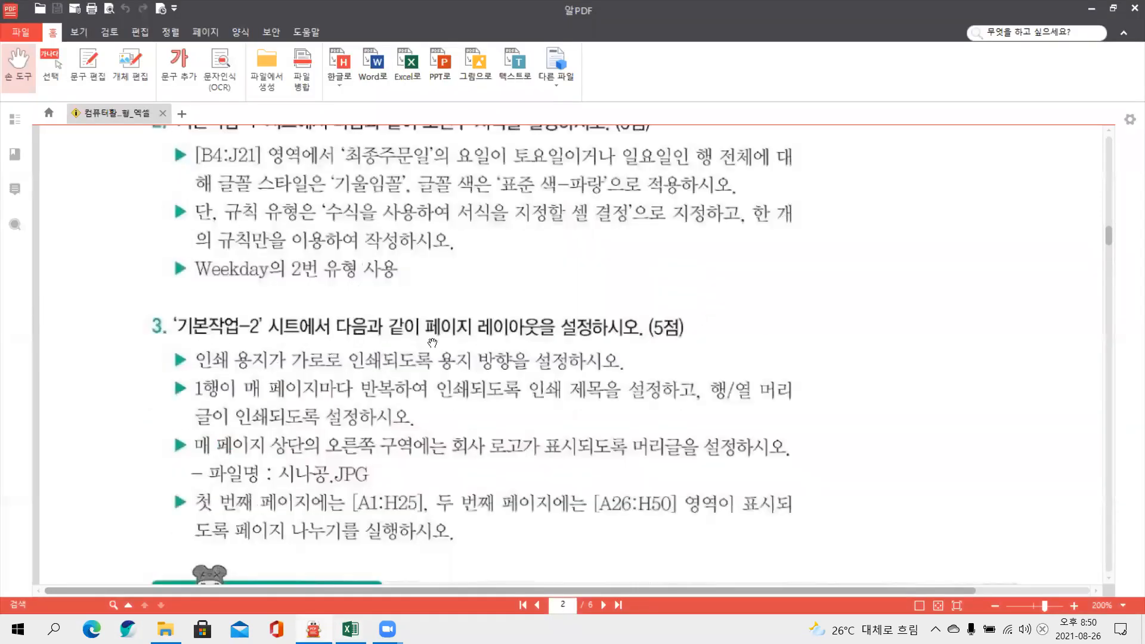
scroll(432, 343, "down", 1)
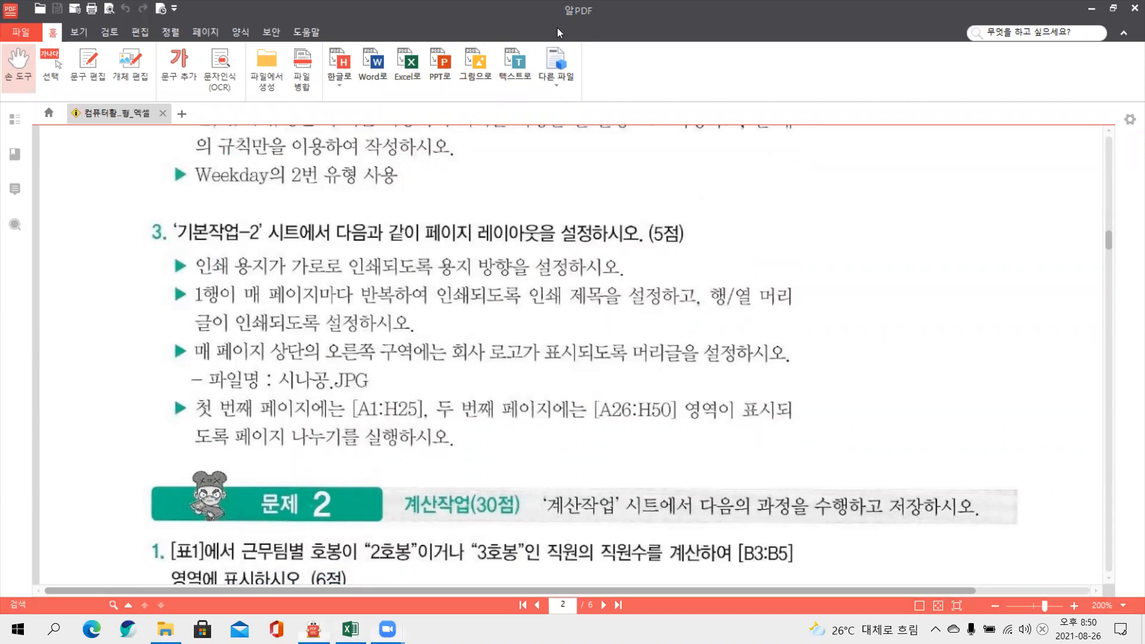
left_click_drag(420, 198, 541, 251)
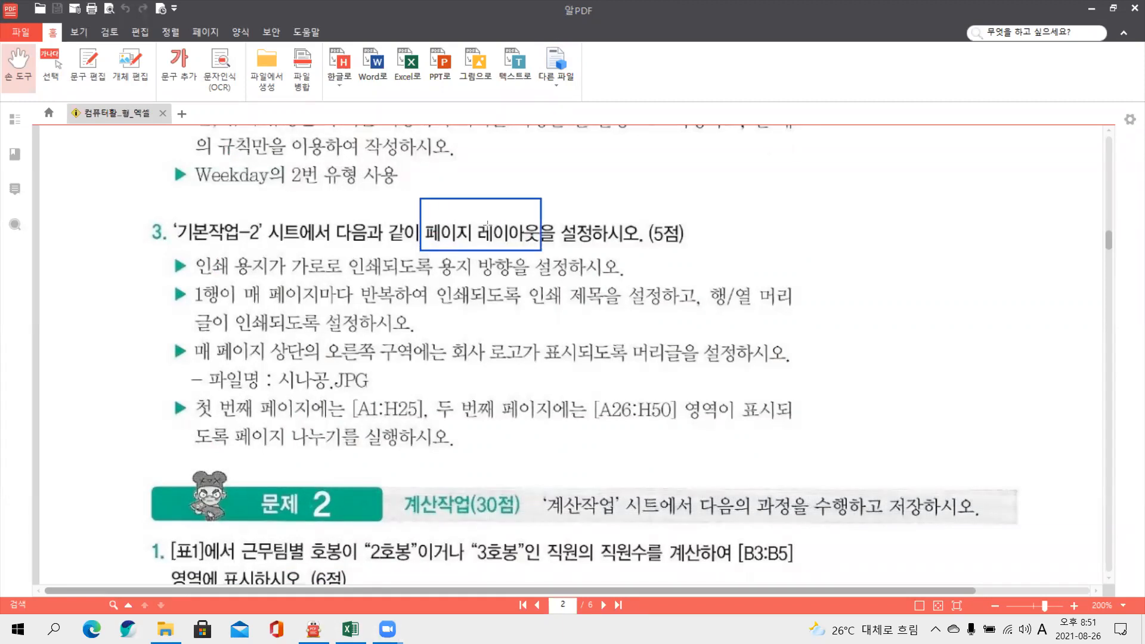
mouse_move(420, 198)
left_mouse_down()
mouse_move(542, 253)
mouse_move(589, 173)
mouse_move(595, 191)
mouse_move(656, 170)
mouse_move(685, 179)
mouse_move(703, 158)
mouse_move(716, 177)
mouse_move(762, 143)
left_mouse_up()
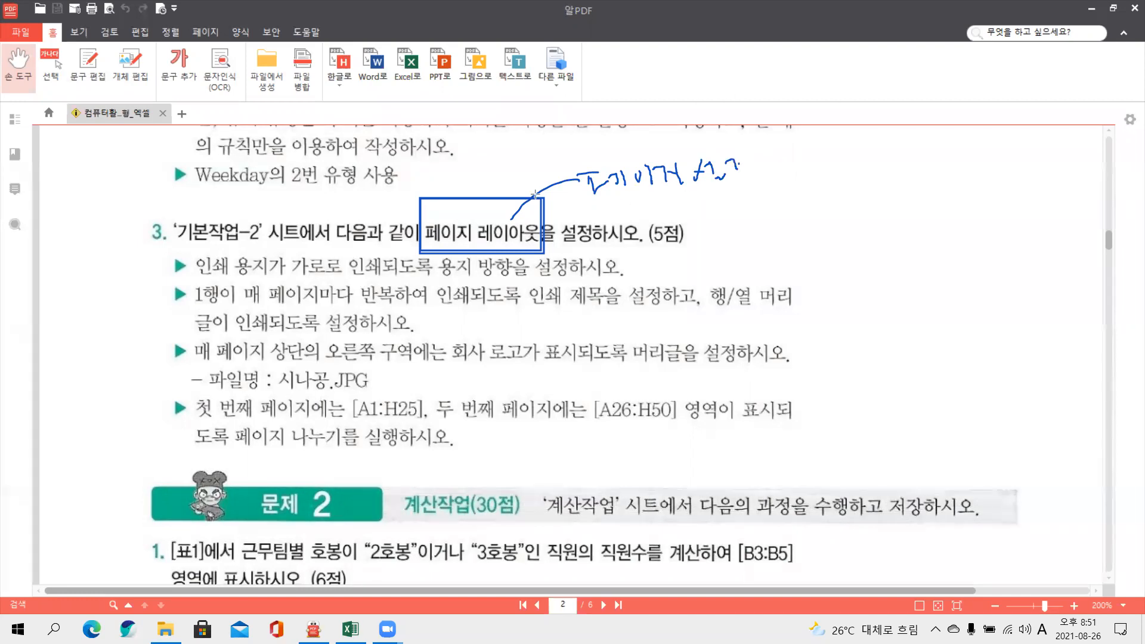
left_click_drag(195, 251, 274, 277)
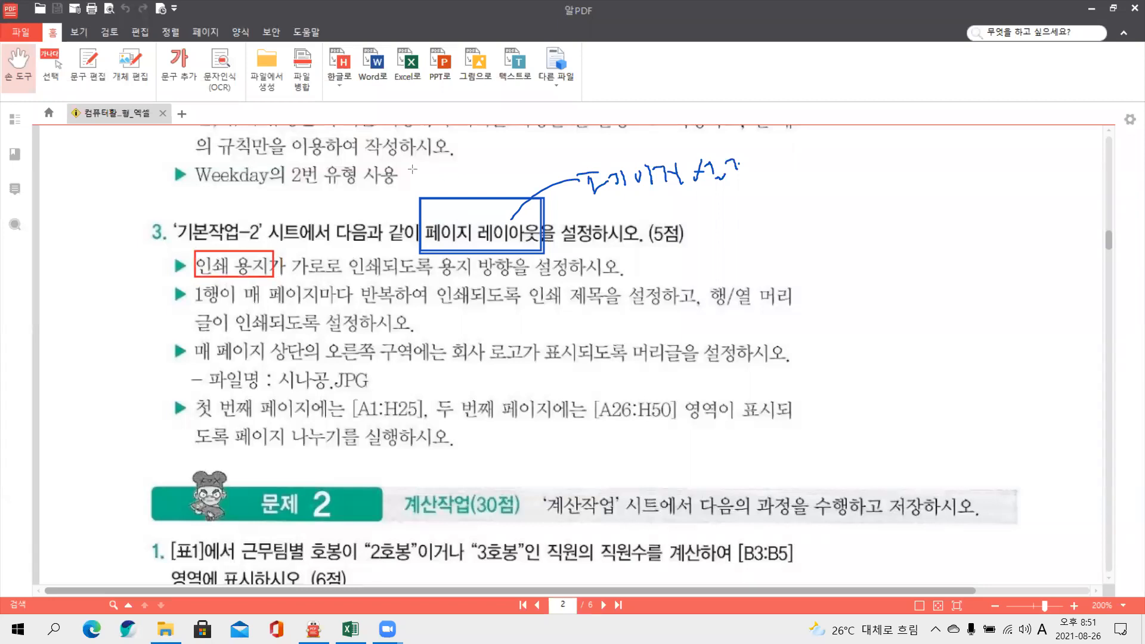
mouse_move(189, 264)
left_mouse_down()
mouse_move(123, 256)
mouse_move(206, 250)
left_mouse_up()
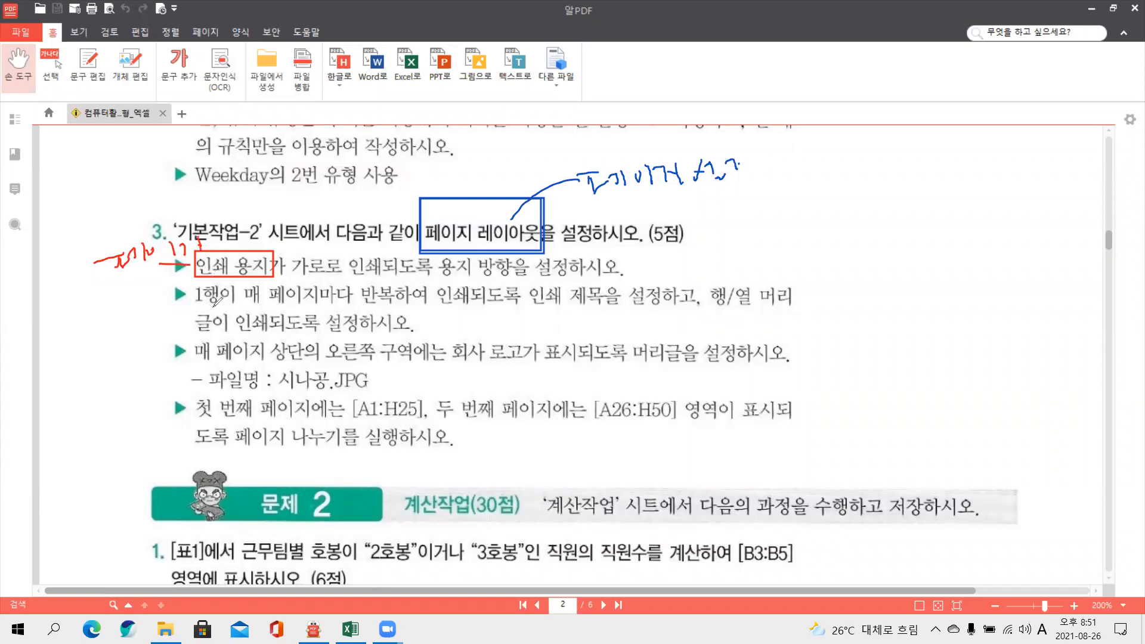
mouse_move(388, 302)
left_mouse_down()
mouse_move(372, 305)
mouse_move(388, 282)
mouse_move(394, 298)
left_mouse_up()
mouse_move(219, 286)
left_mouse_down()
mouse_move(197, 297)
mouse_move(224, 291)
left_mouse_up()
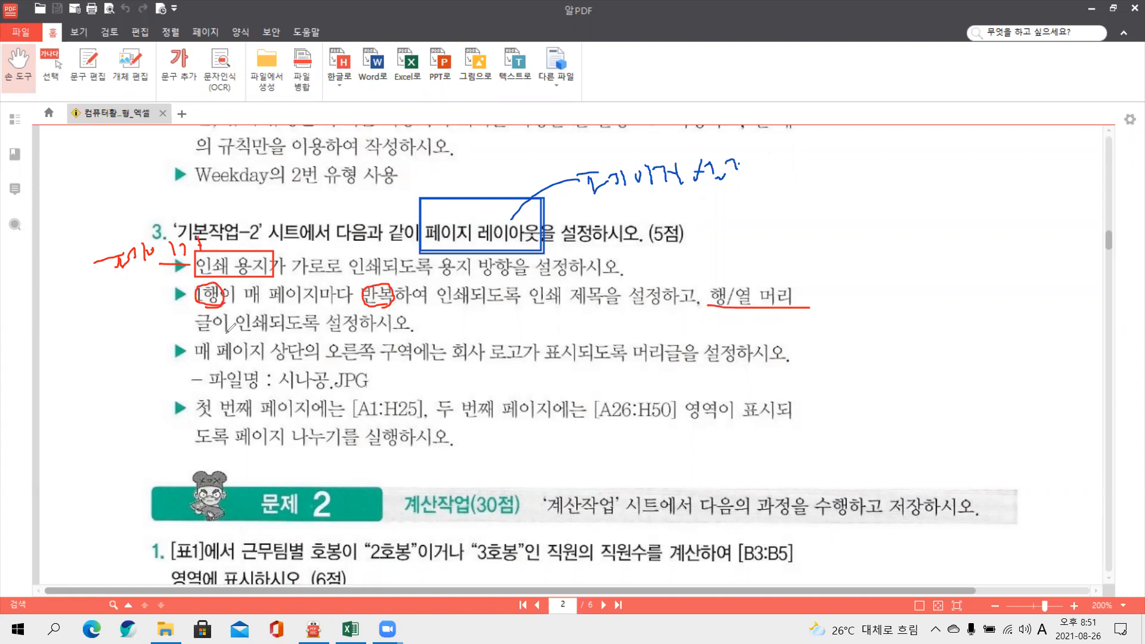
left_click_drag(197, 330, 269, 329)
mouse_move(468, 322)
left_mouse_down()
mouse_move(502, 332)
mouse_move(511, 317)
mouse_move(507, 325)
left_mouse_up()
left_click_drag(507, 322, 529, 330)
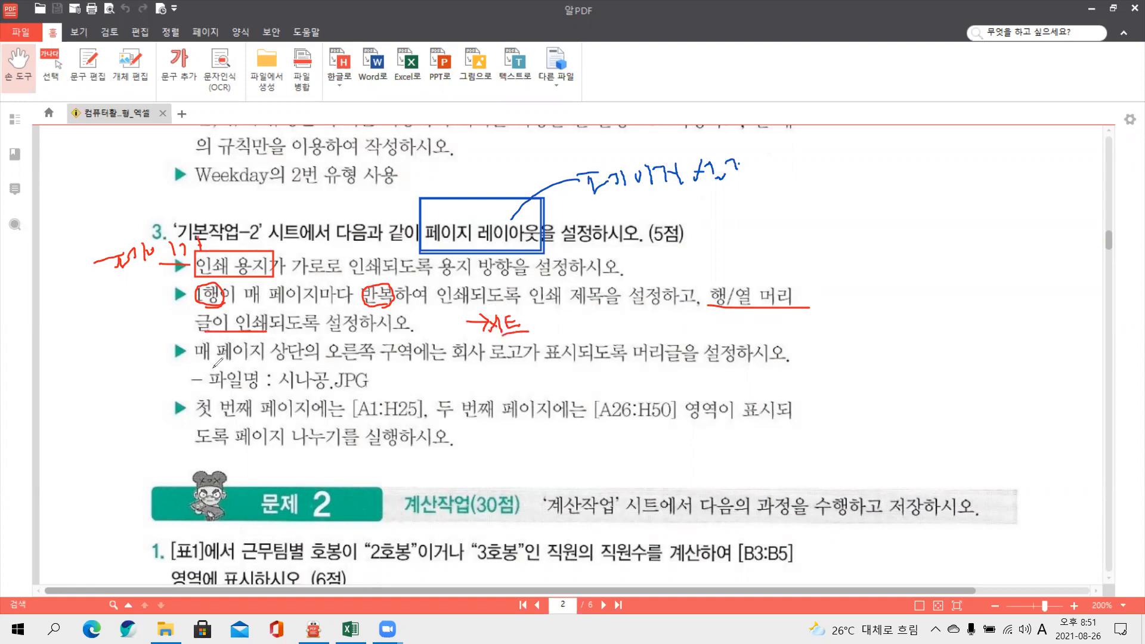
mouse_move(281, 353)
left_mouse_down()
mouse_move(298, 365)
mouse_move(301, 337)
mouse_move(290, 358)
left_mouse_up()
left_click_drag(384, 370, 386, 381)
left_click_drag(616, 365, 706, 362)
mouse_move(401, 372)
left_mouse_down()
mouse_move(410, 365)
mouse_move(411, 380)
mouse_move(432, 368)
mouse_move(440, 385)
mouse_move(486, 378)
mouse_move(471, 391)
left_mouse_up()
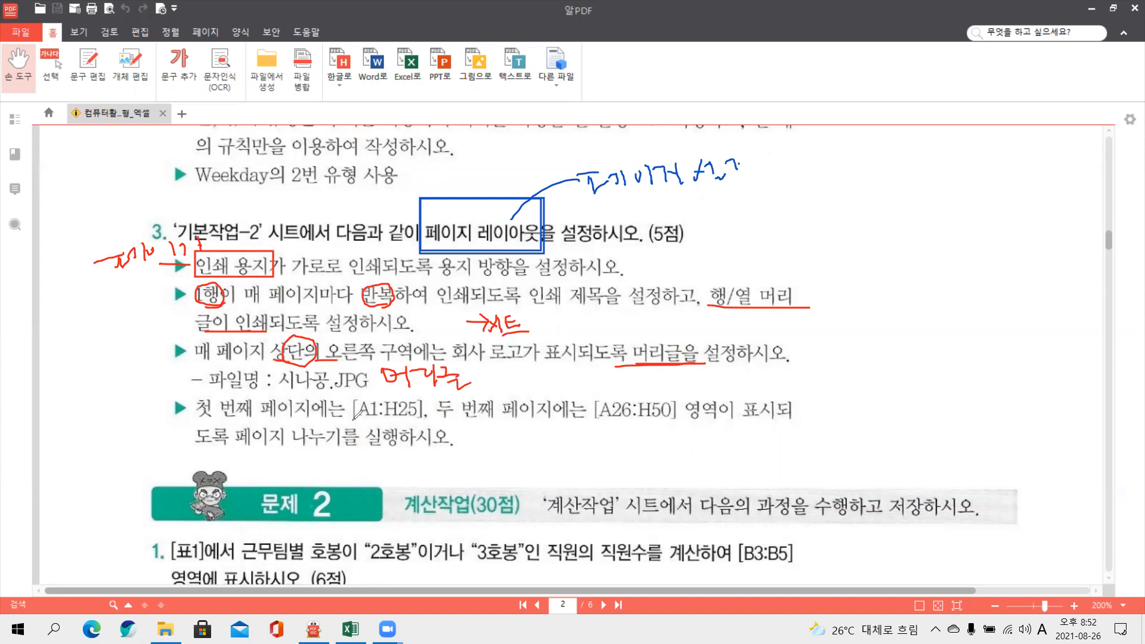
left_click_drag(349, 421, 419, 423)
mouse_move(593, 407)
left_mouse_down()
mouse_move(631, 426)
mouse_move(675, 409)
left_mouse_up()
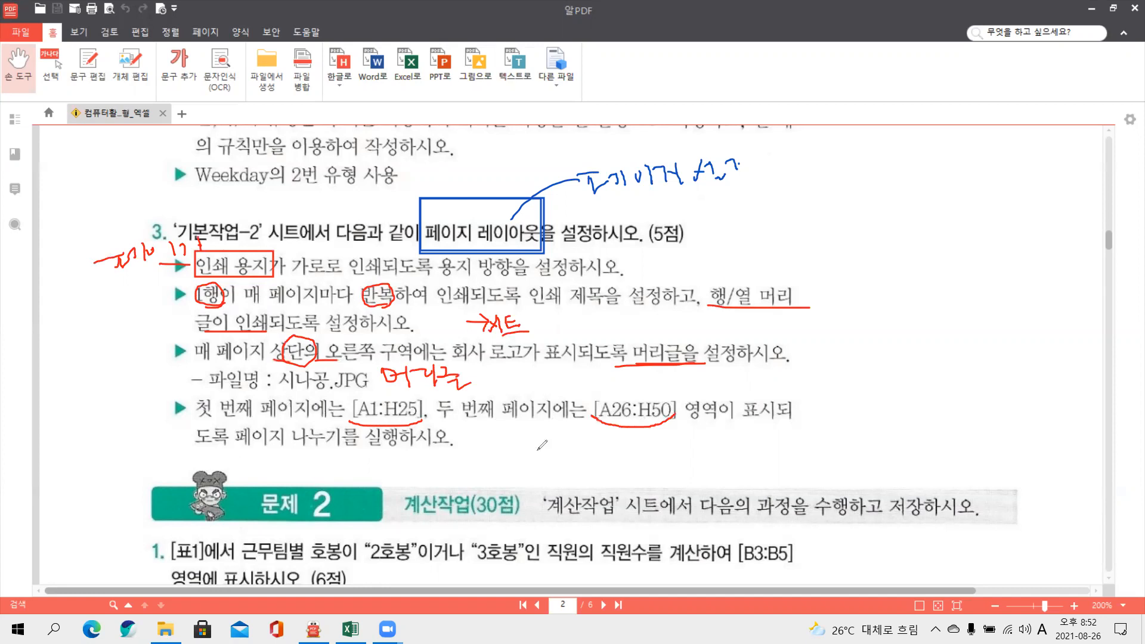
left_click_drag(288, 441, 389, 442)
left_click_drag(583, 205, 750, 186)
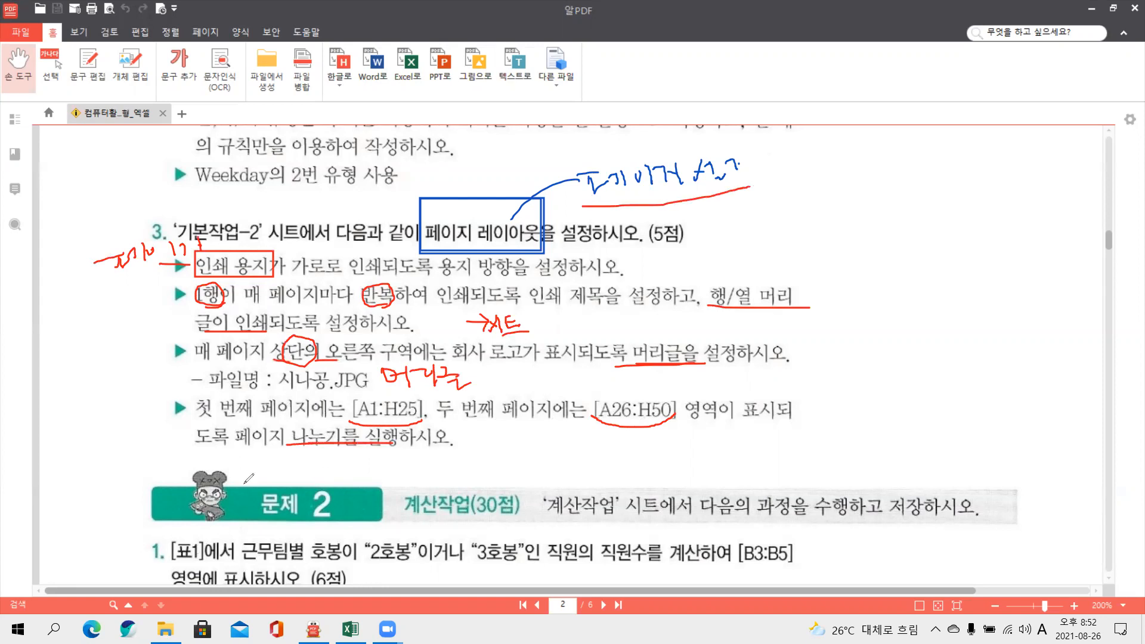
mouse_move(289, 427)
left_mouse_down()
mouse_move(348, 450)
mouse_move(403, 425)
mouse_move(288, 427)
left_mouse_up()
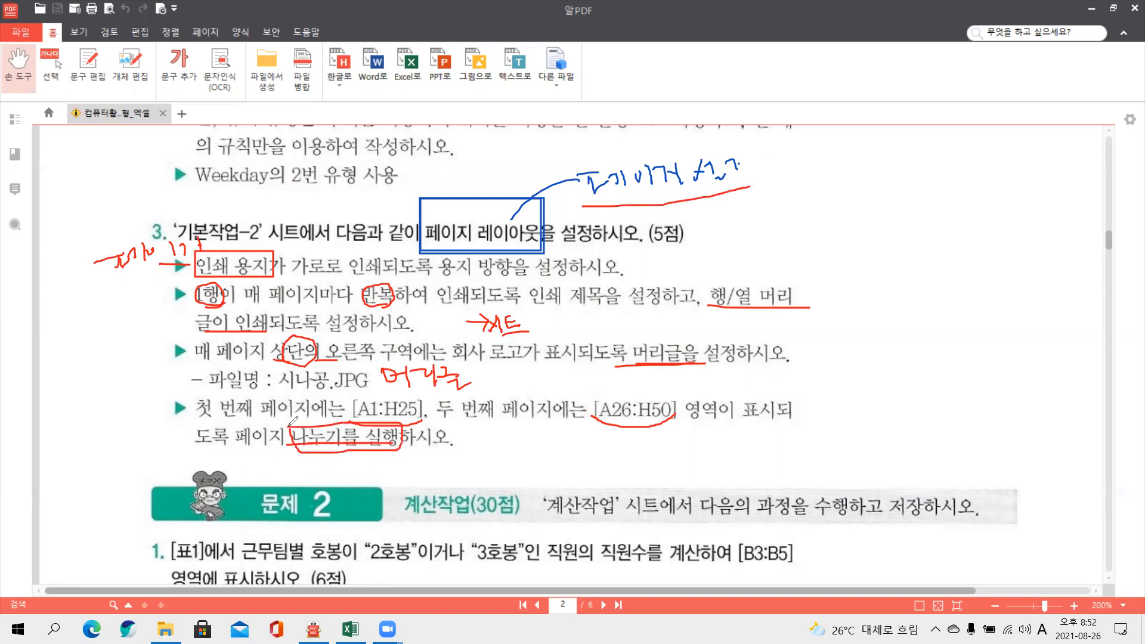
mouse_move(155, 414)
left_mouse_down()
mouse_move(169, 413)
mouse_move(168, 424)
left_mouse_up()
left_click_drag(85, 421, 113, 438)
mouse_move(114, 421)
left_mouse_down()
mouse_move(141, 408)
mouse_move(153, 426)
mouse_move(165, 411)
mouse_move(200, 433)
left_mouse_up()
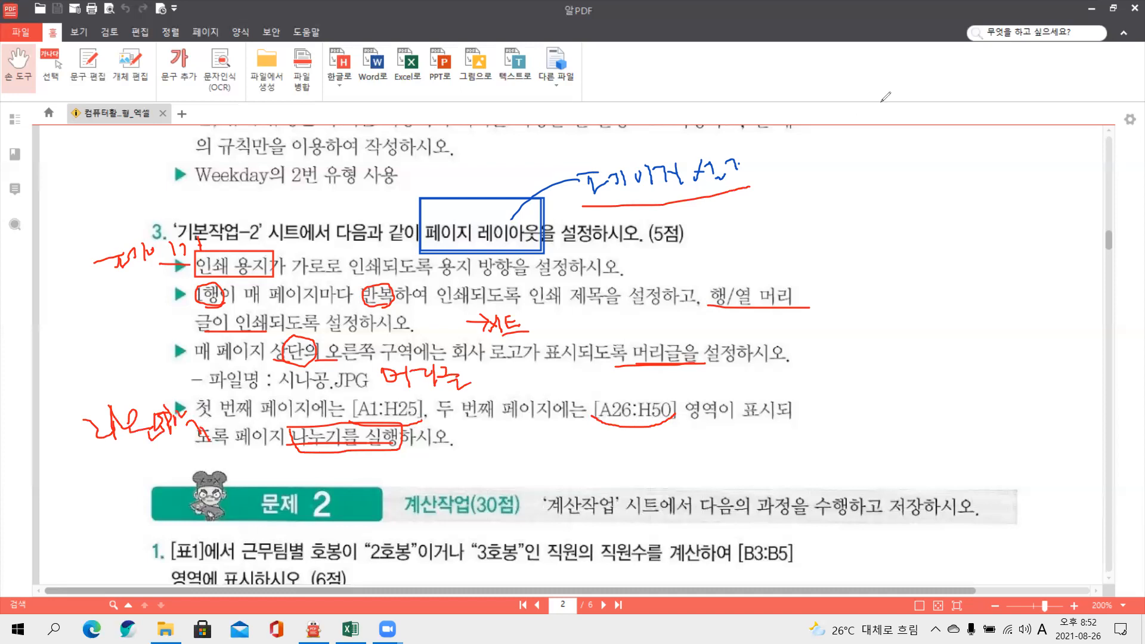
key("Escape")
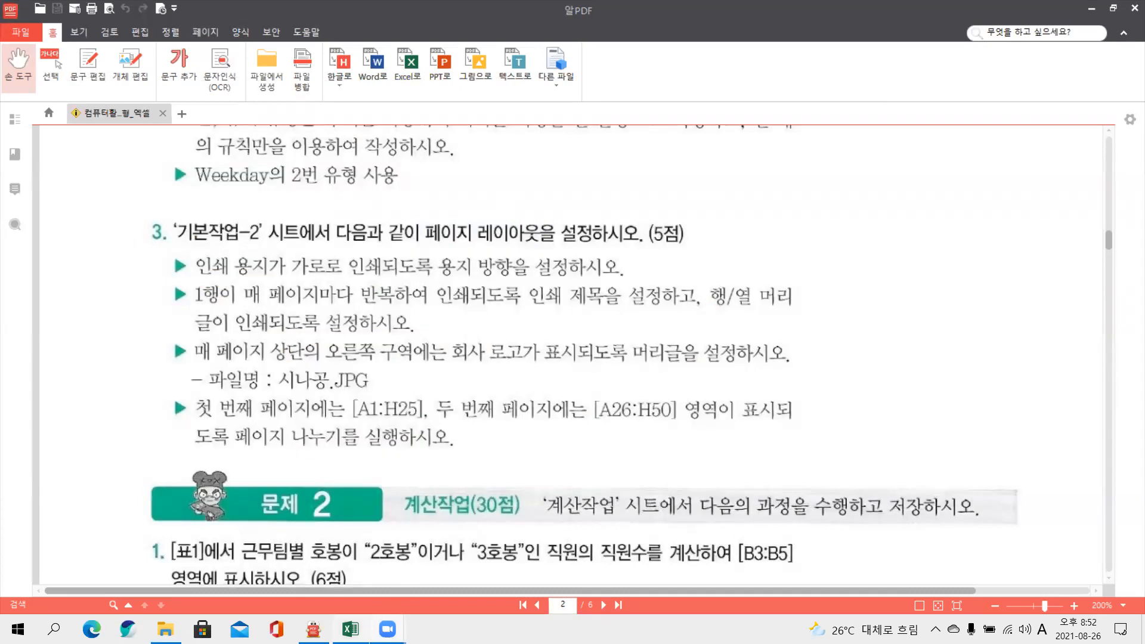
- Return to Excel and set the page orientation of sheet 기본작업-2 to 가로 in the page setup
left_click(351, 629)
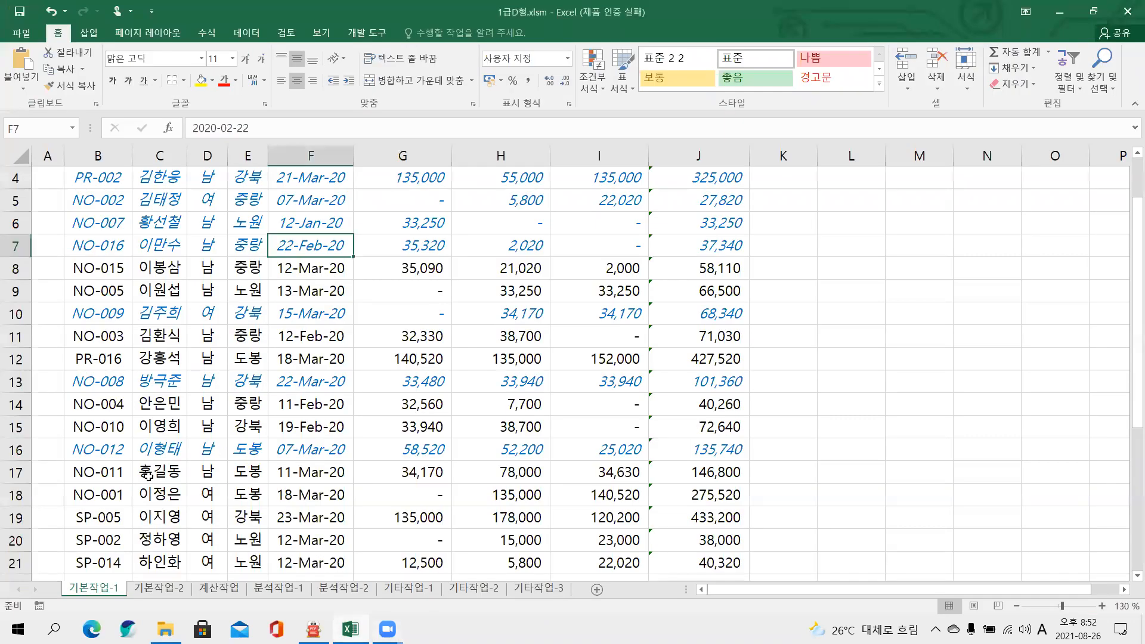
left_click(160, 591)
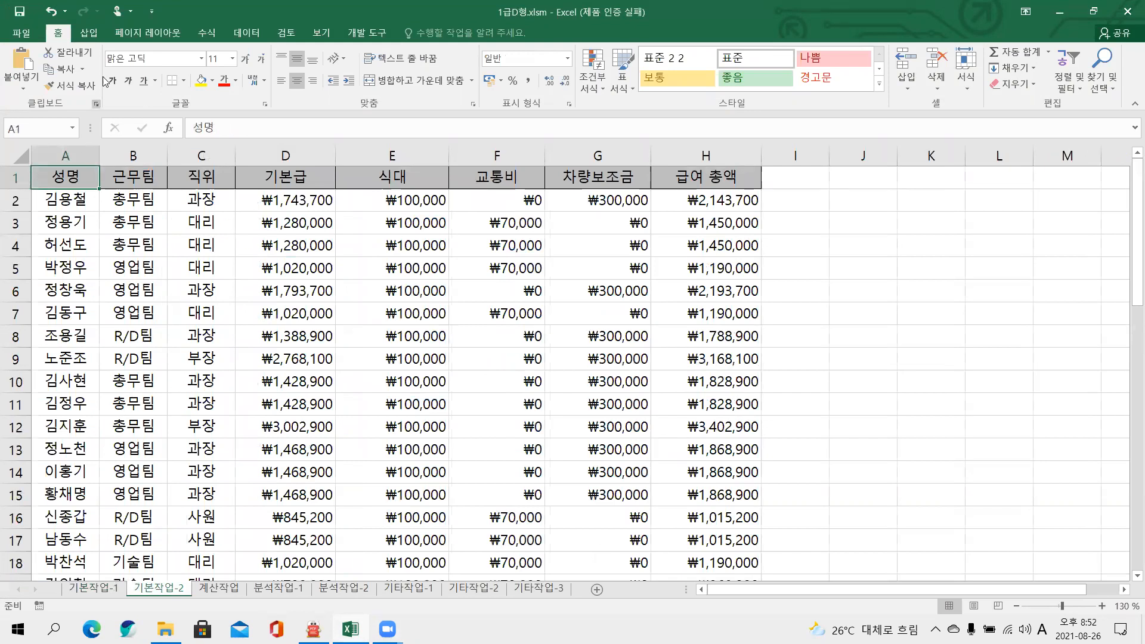
left_click(147, 34)
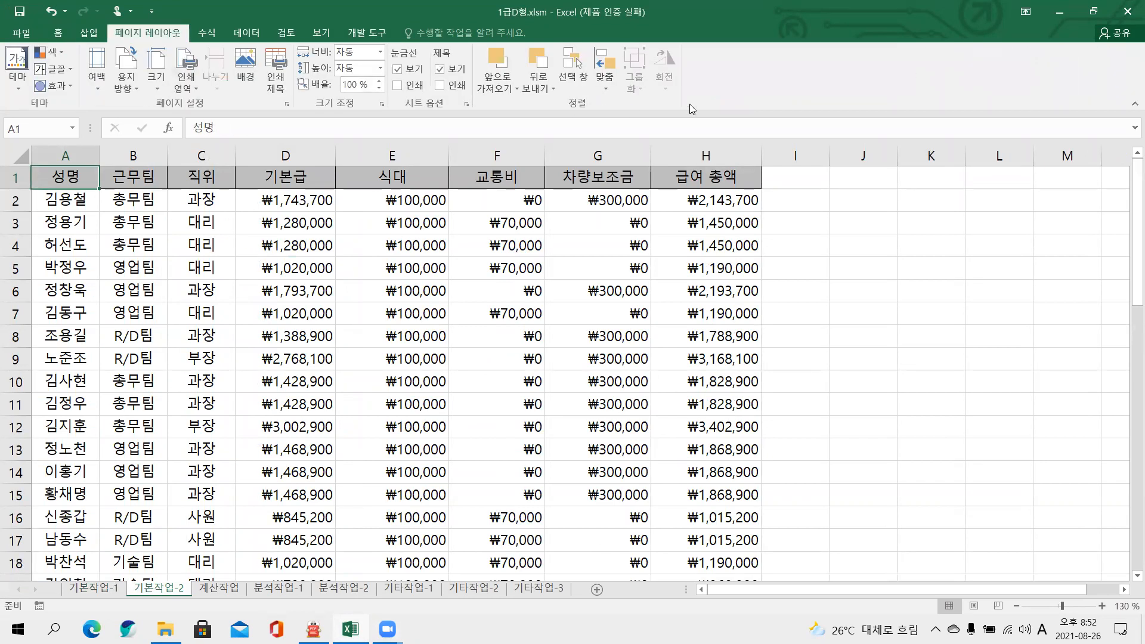
key("ctrl+2")
left_click_drag(217, 73, 102, 21)
left_click_drag(309, 116, 269, 95)
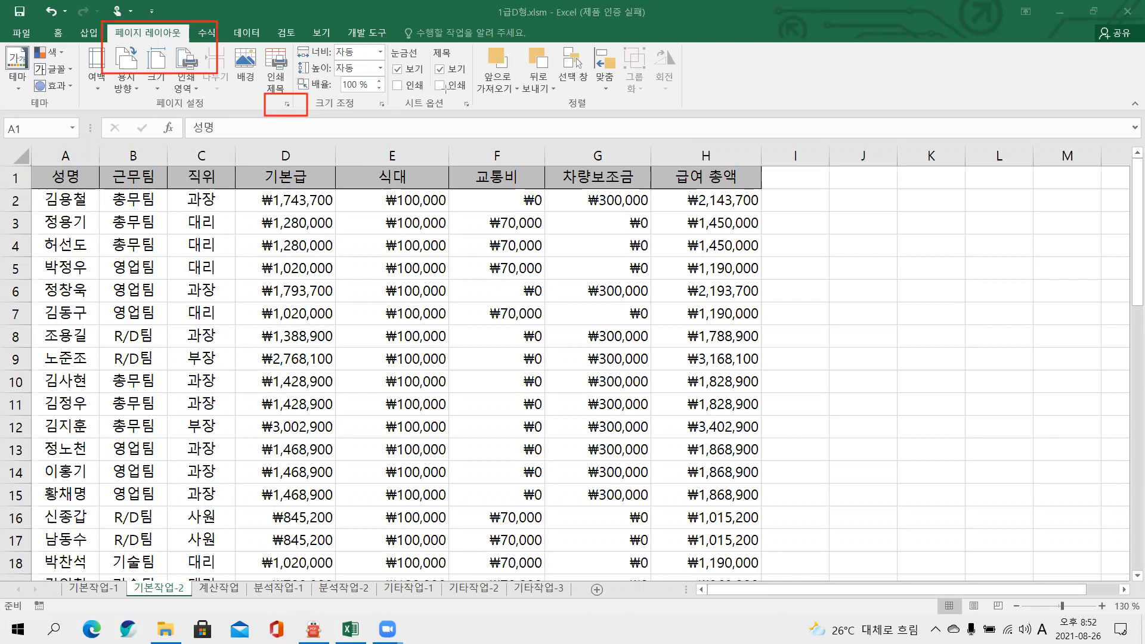
left_click(287, 107)
left_click(286, 108)
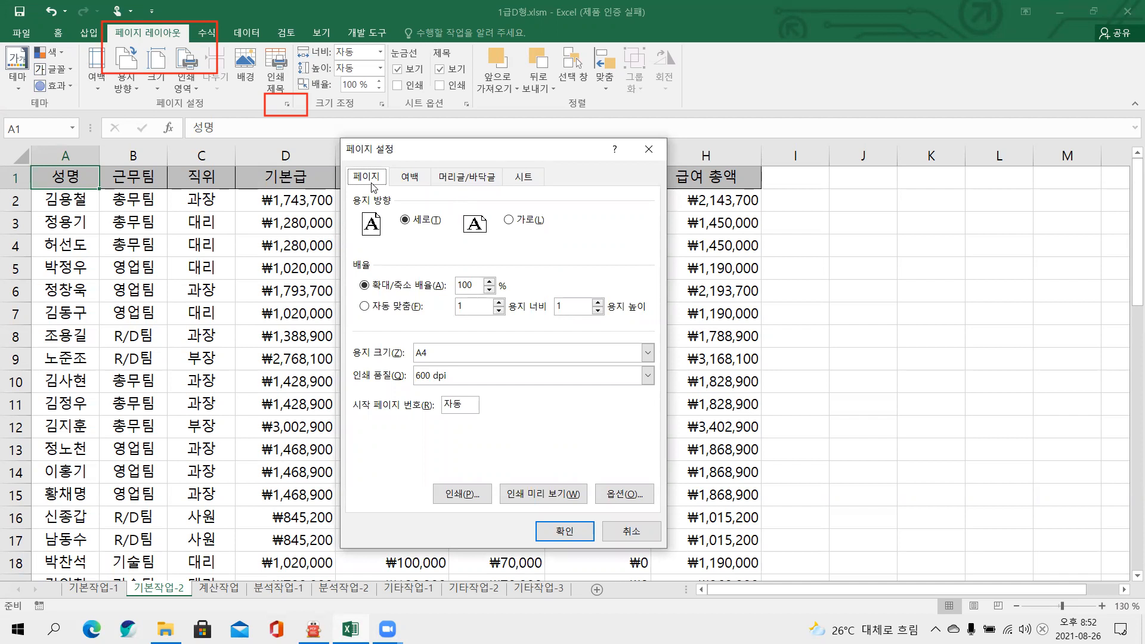
left_click(510, 220)
left_click_drag(494, 207, 545, 240)
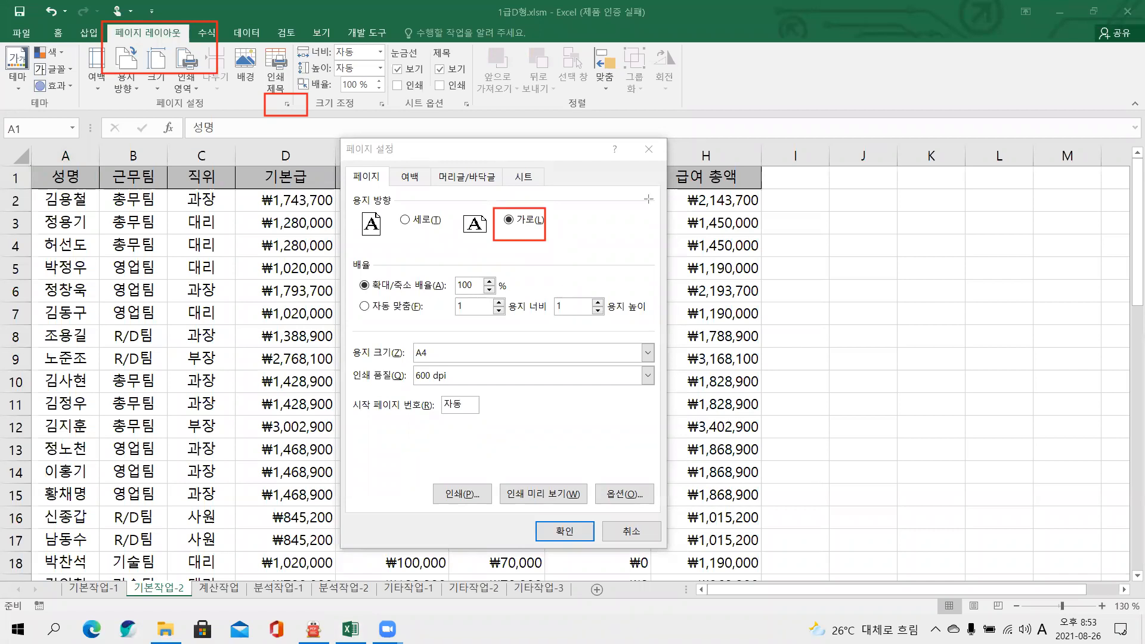
left_click(891, 103)
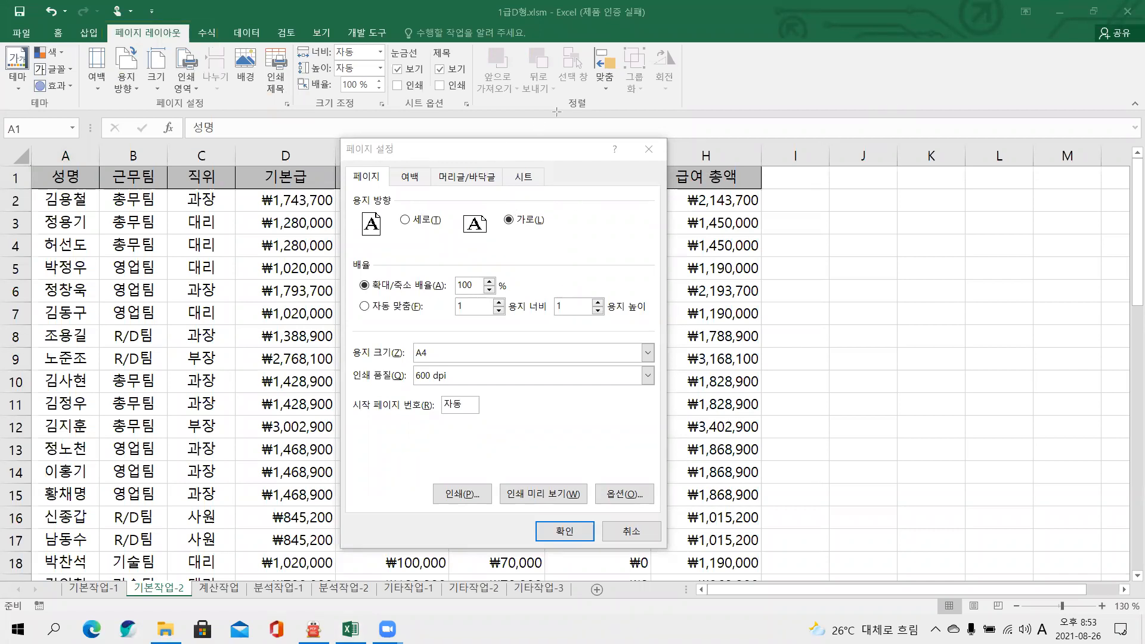
- Set row 1 ($1:$1) as the repeating print title row and enable printing of 행/열 머리글
left_click(530, 178)
left_click(530, 178)
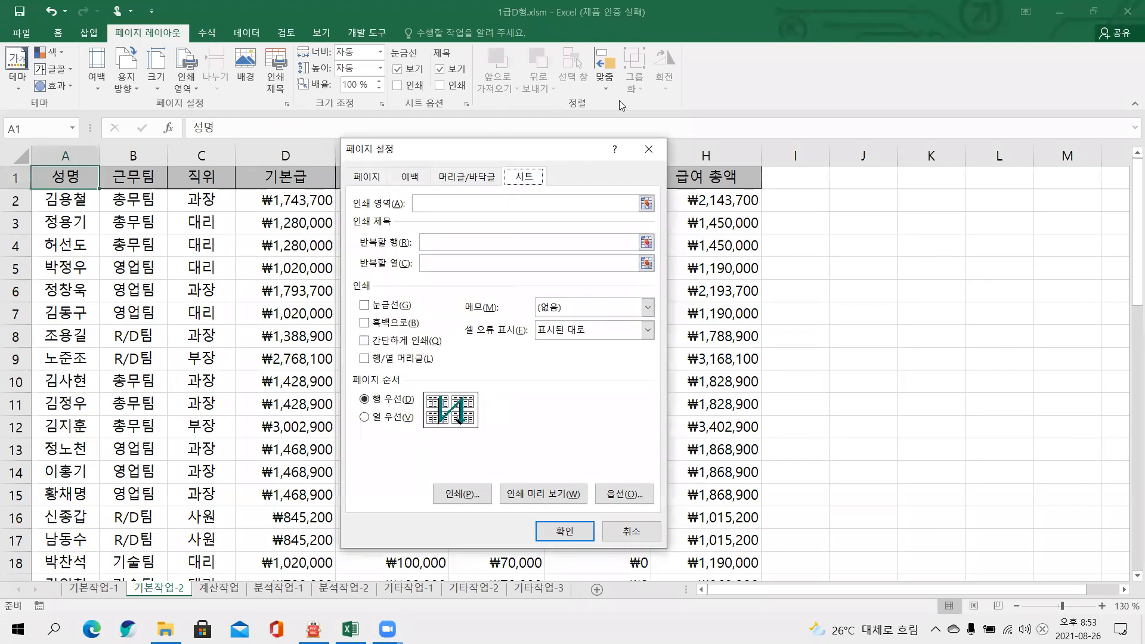
mouse_move(336, 207)
left_mouse_down()
mouse_move(399, 229)
mouse_move(670, 256)
left_mouse_up()
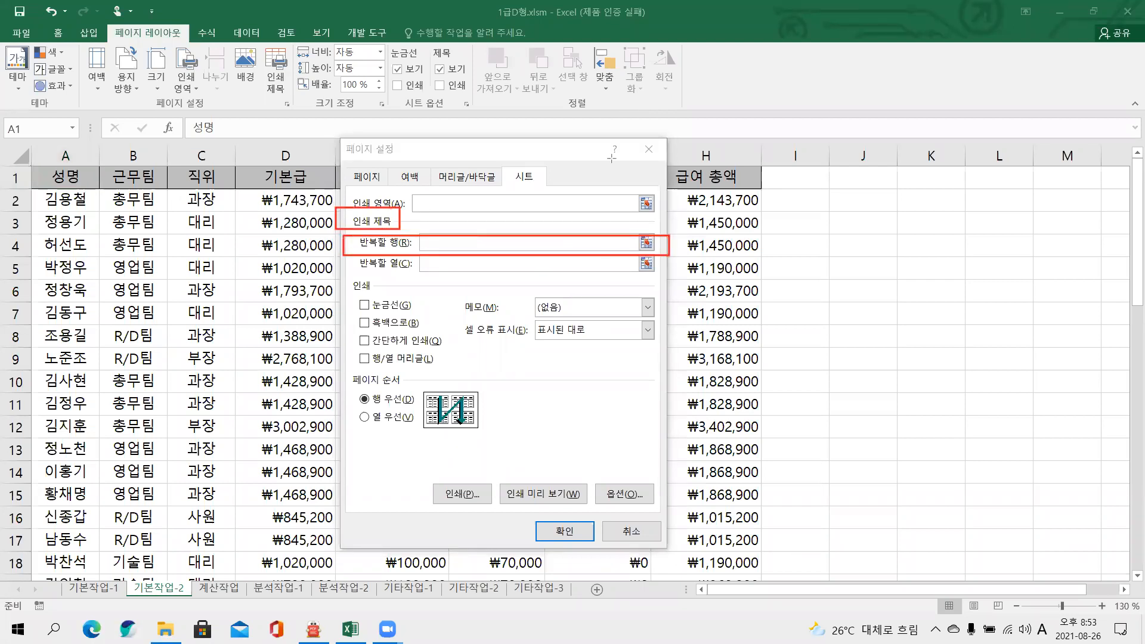
left_click(435, 245)
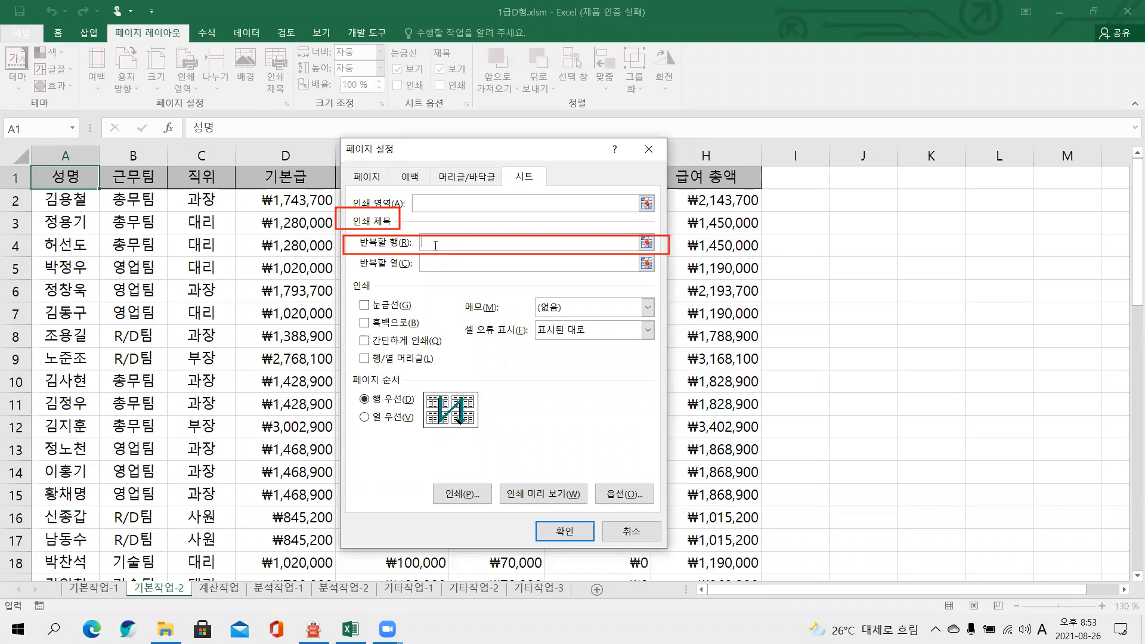
left_click(43, 176)
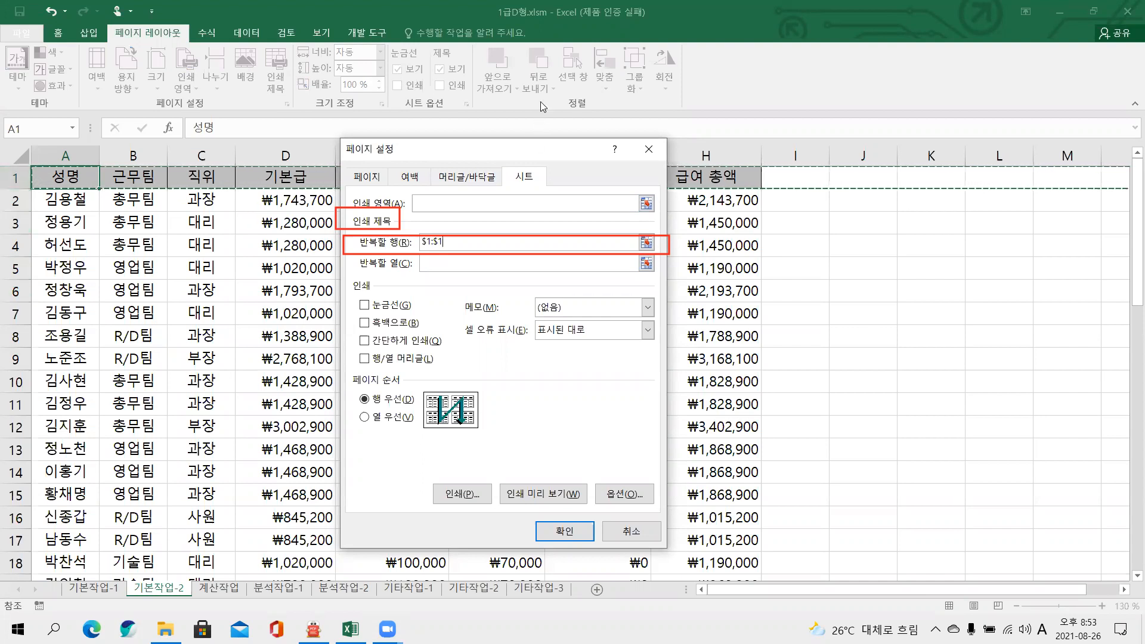
left_click_drag(337, 347, 453, 364)
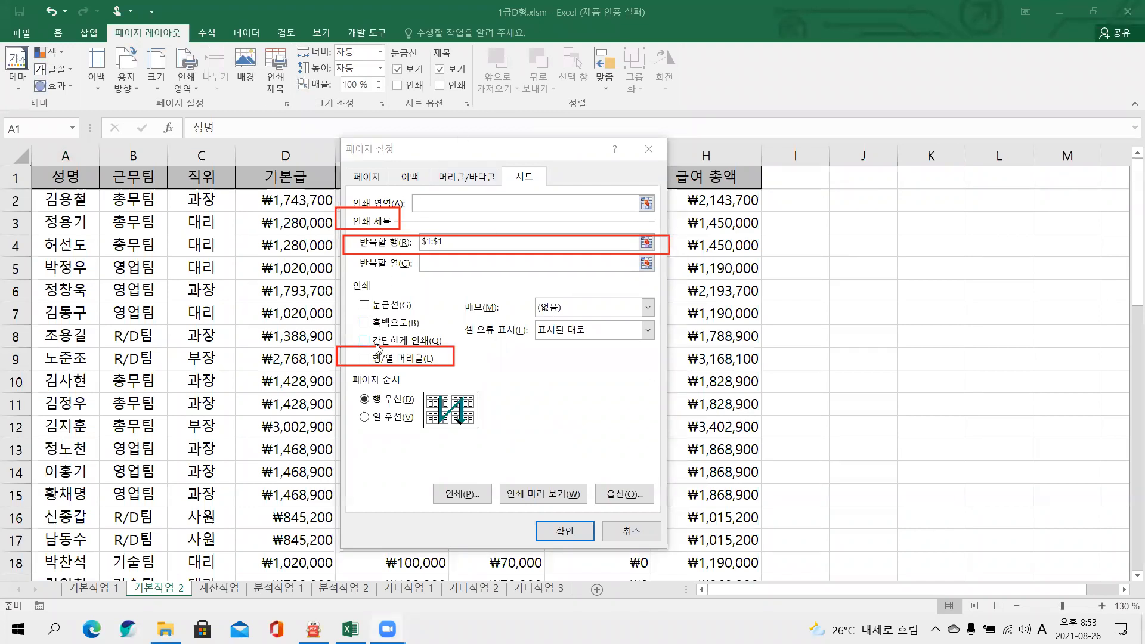
left_click(366, 358)
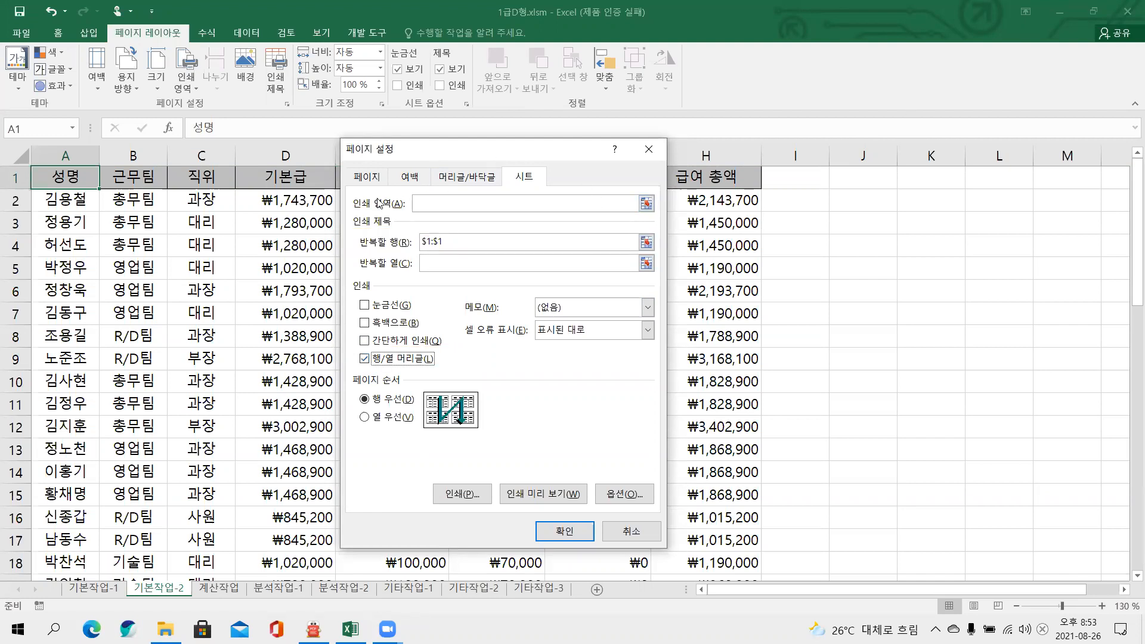
- Open the custom header editor and start inserting a picture from file in the header's 오른쪽 구역
left_click(480, 187)
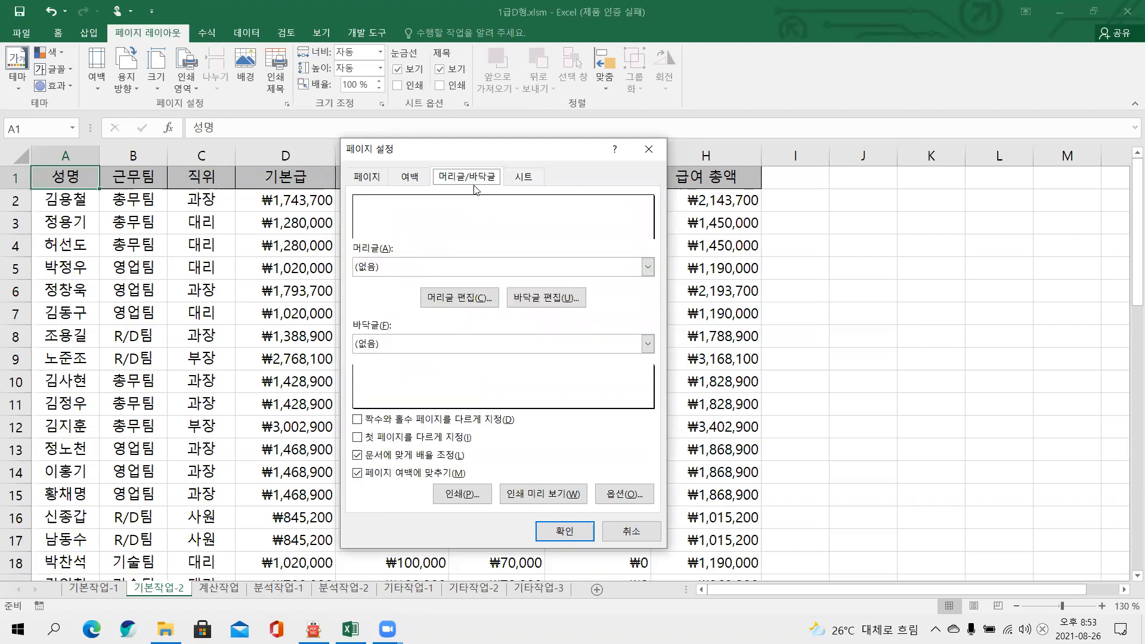
left_click(448, 305)
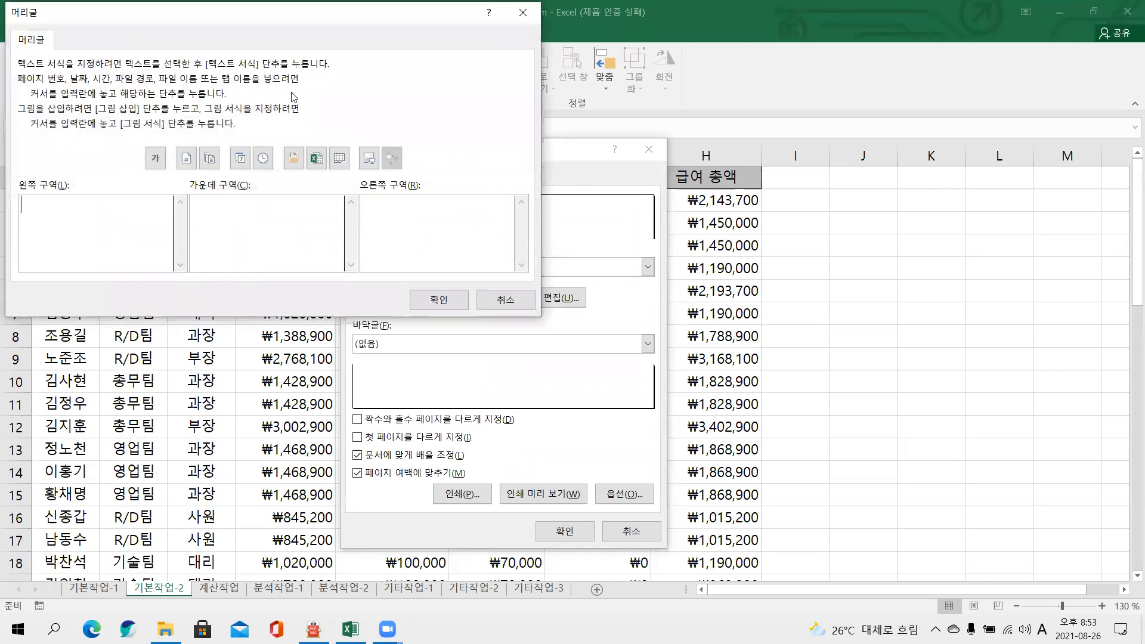
left_click_drag(244, 28, 496, 148)
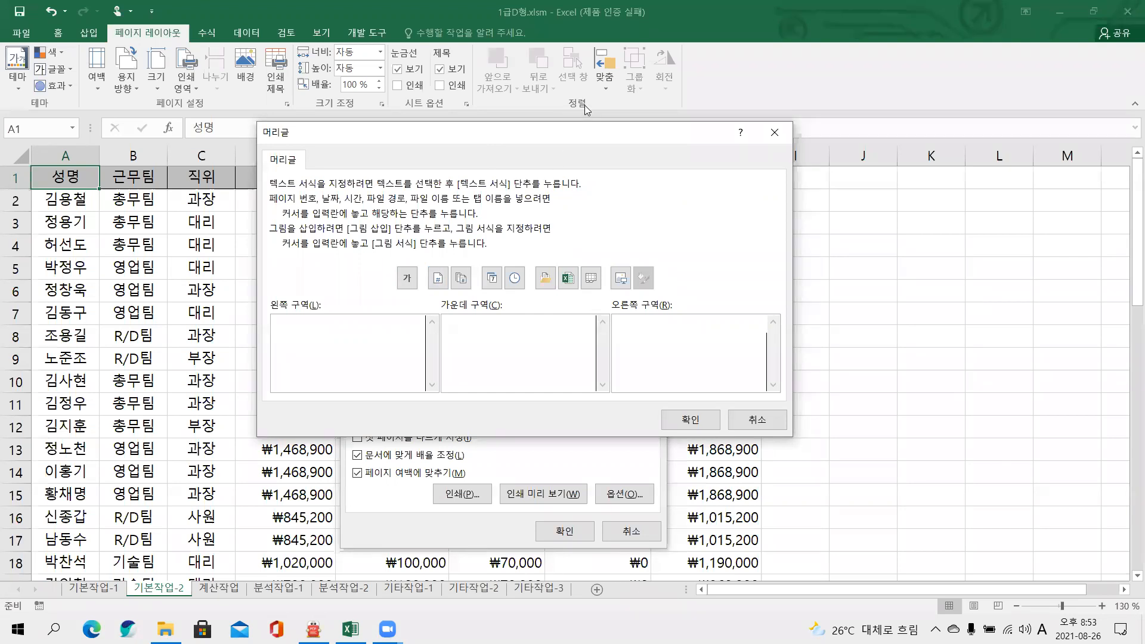
mouse_move(374, 257)
left_mouse_down()
mouse_move(563, 303)
mouse_move(718, 291)
left_mouse_up()
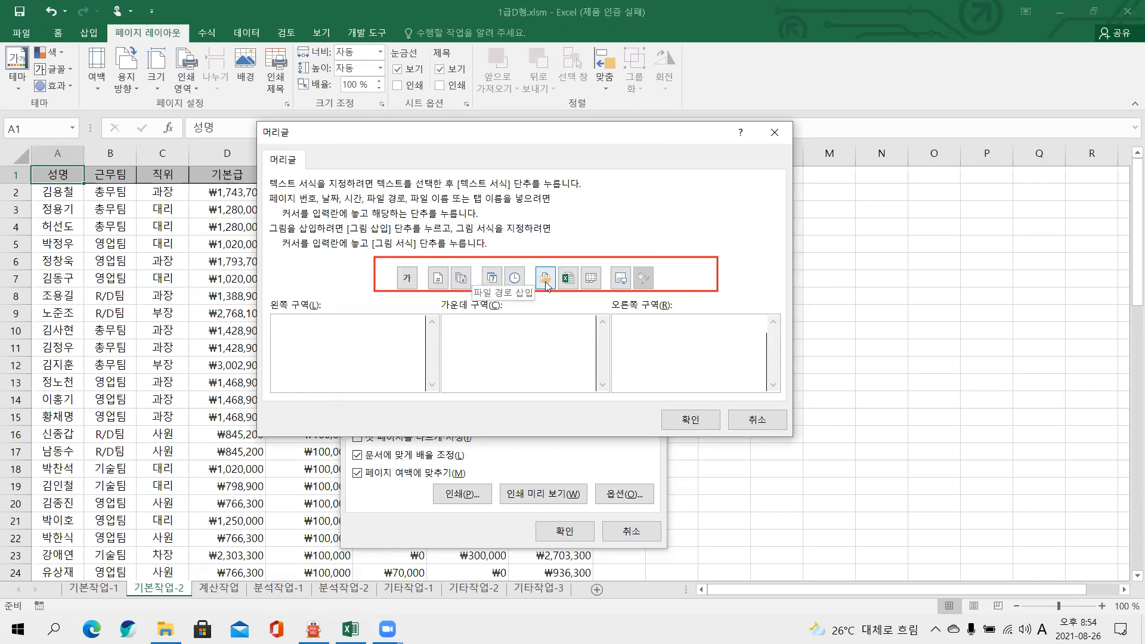
left_click(622, 278)
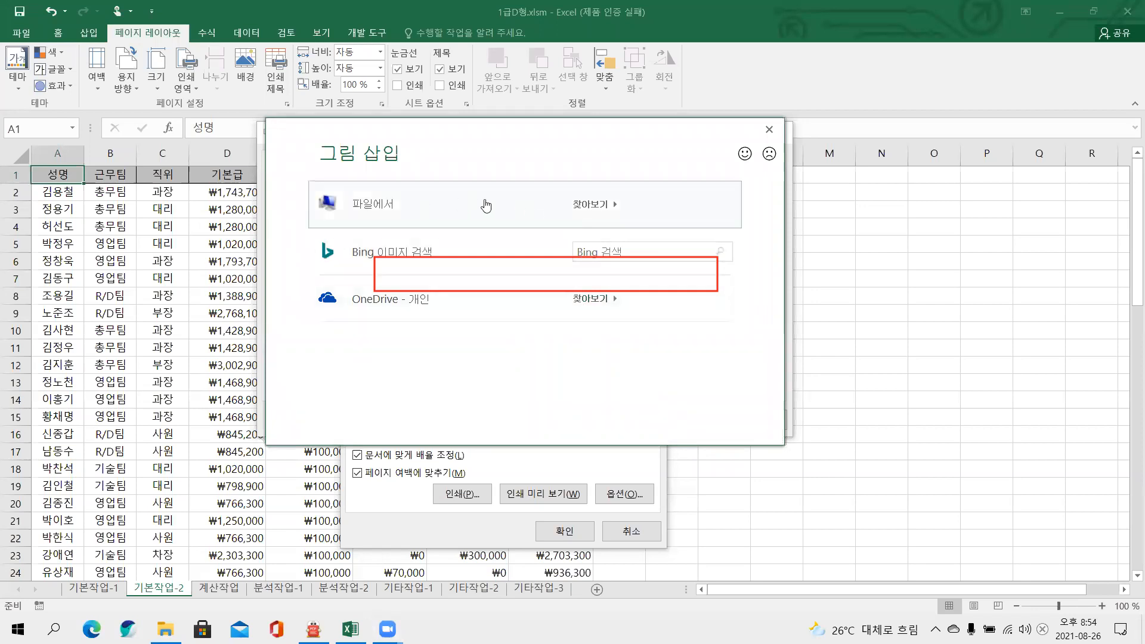
left_click(570, 204)
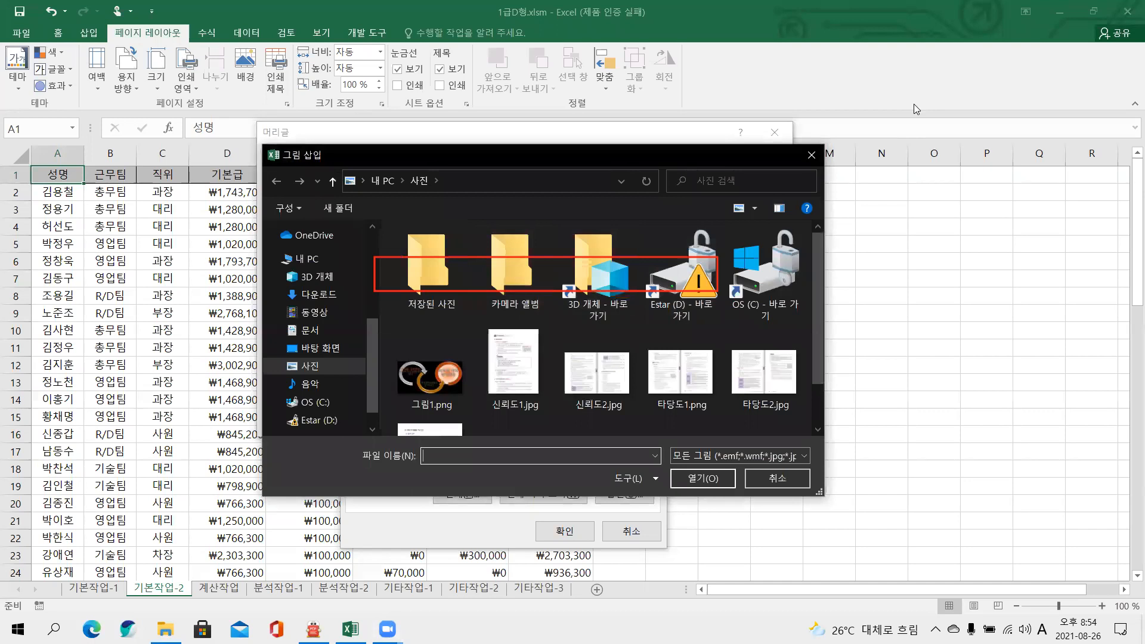
- Insert 시나공.JPG from C:\길벗컴활1급_중\01 엑셀\04 실전모의고사 as the header picture and confirm the header
left_click(328, 403)
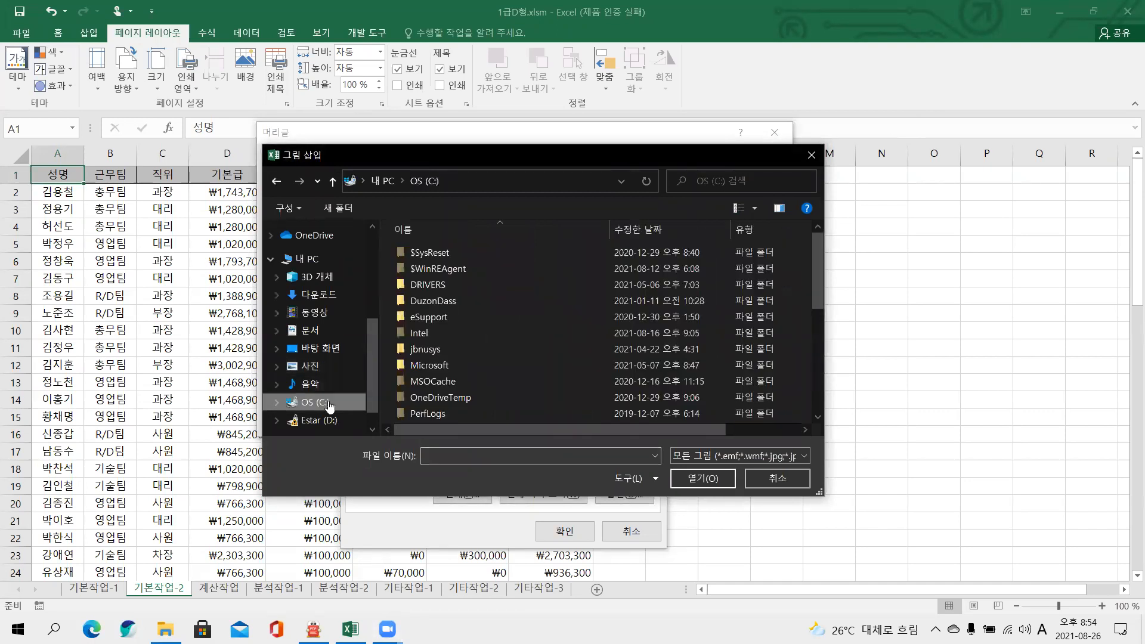
scroll(438, 374, "down", 5)
double_click(439, 373)
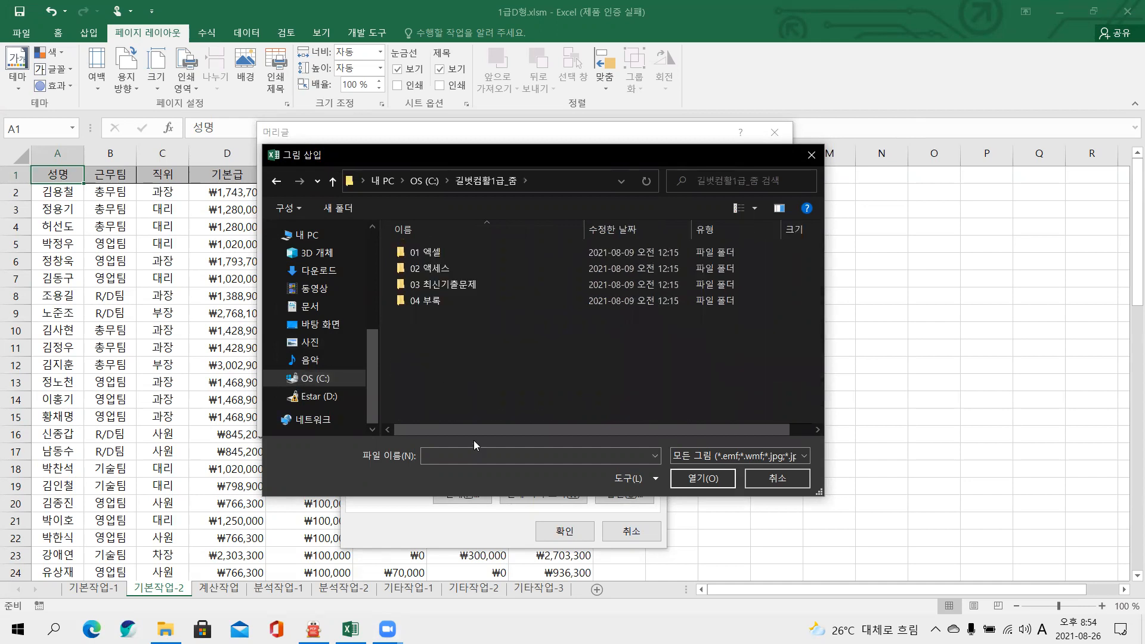
double_click(441, 252)
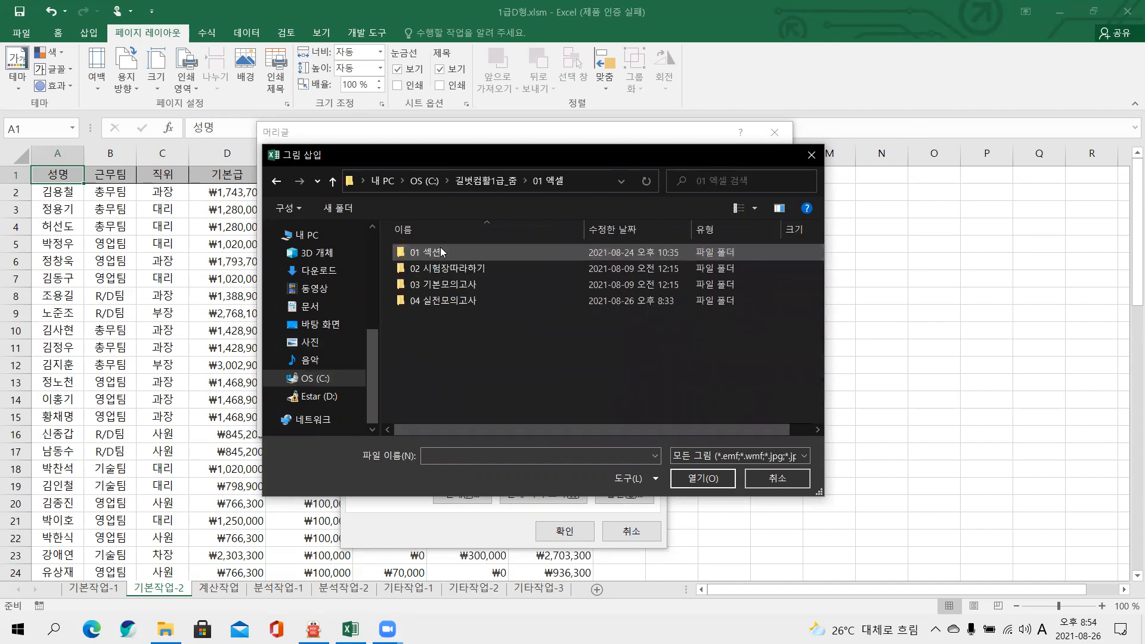
double_click(453, 301)
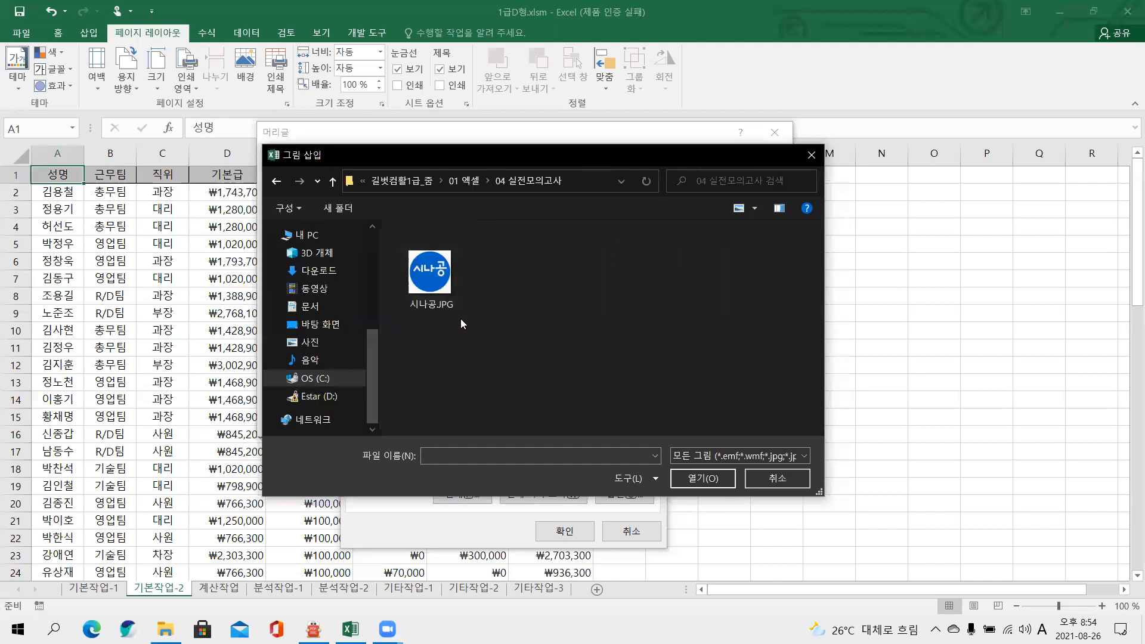
left_click(412, 268)
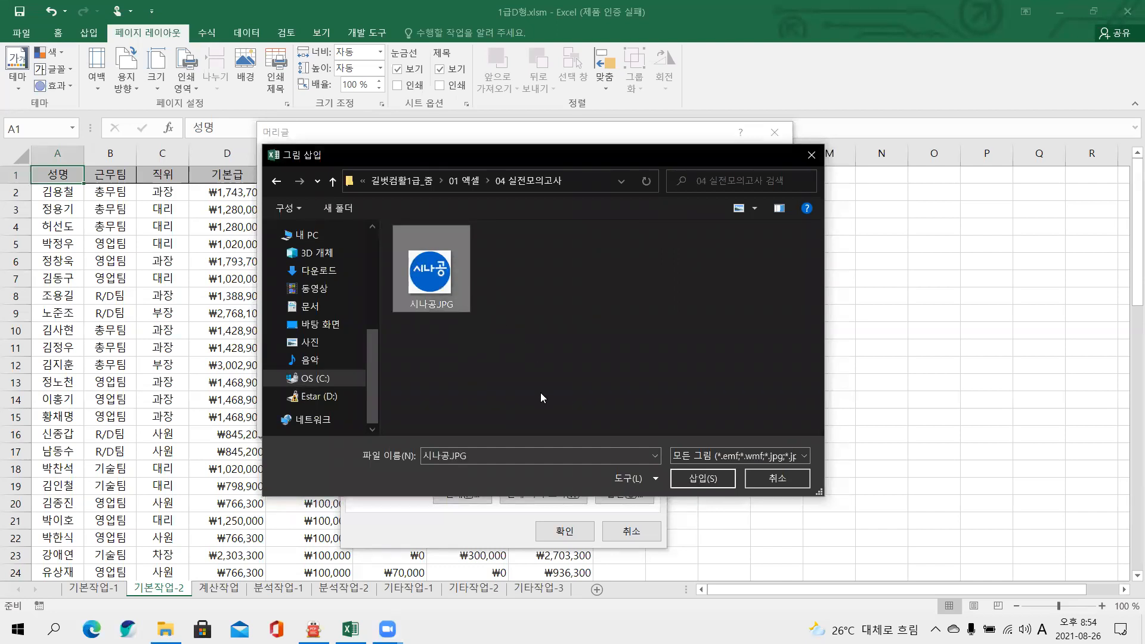
left_click(698, 477)
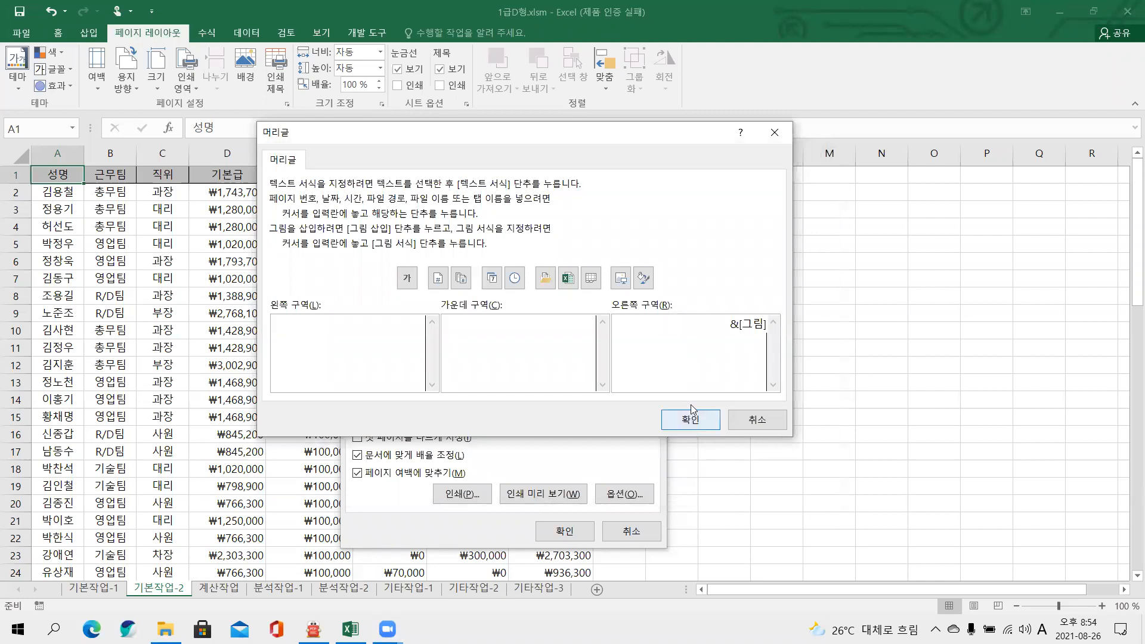
left_click(684, 425)
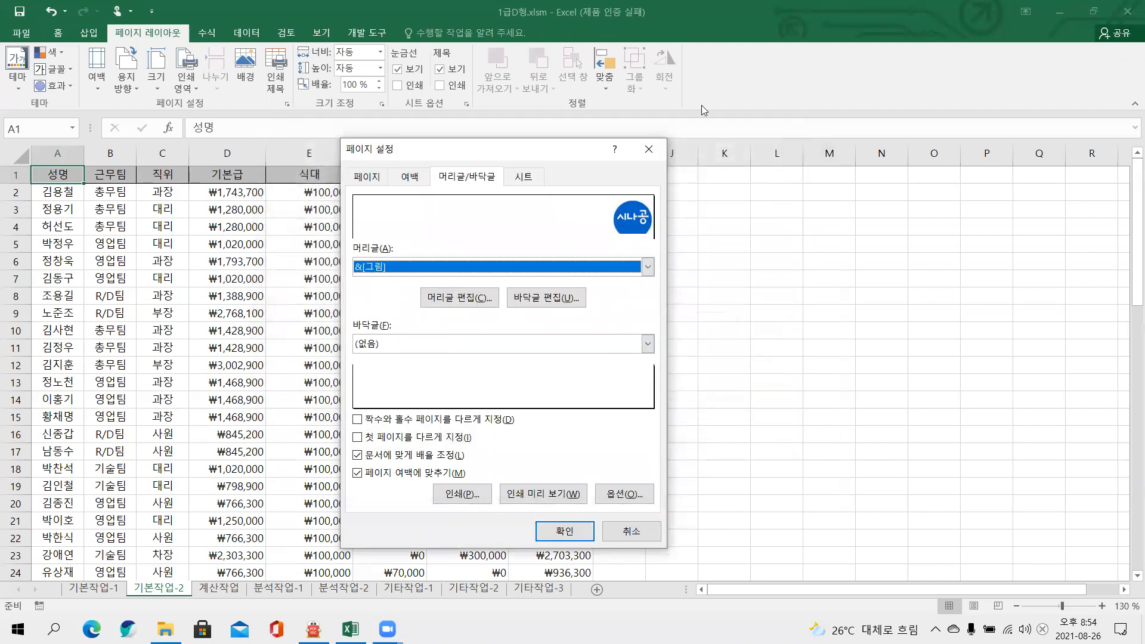
- Review the page, margin, header and sheet settings and apply the page setup to sheet 기본작업-2
key("ctrl+2")
left_click_drag(591, 163, 661, 262)
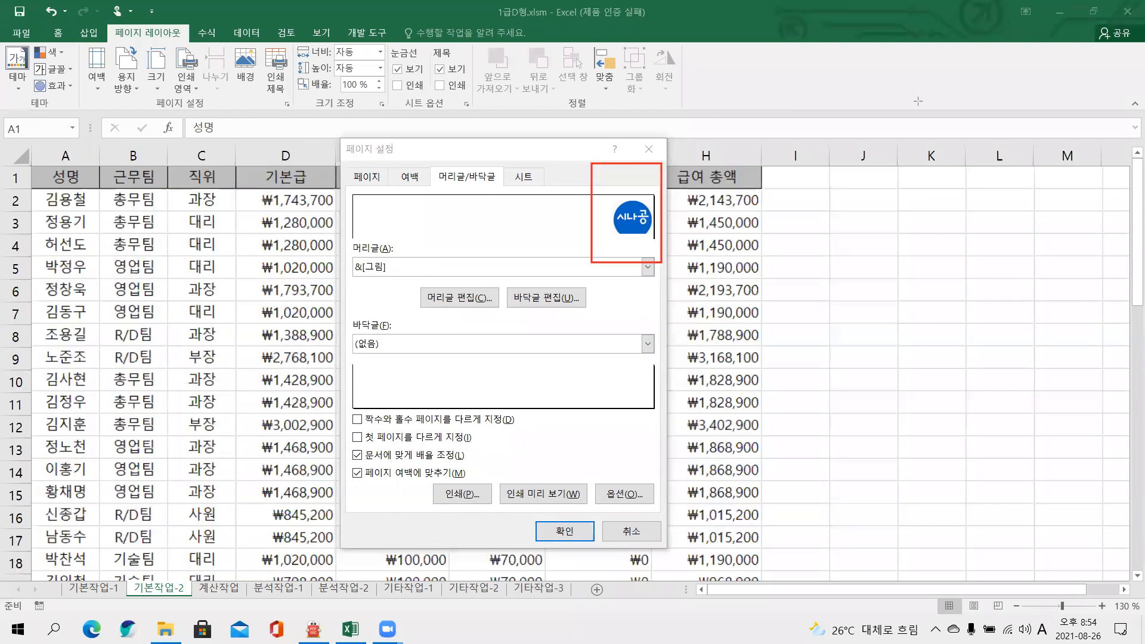
key("e")
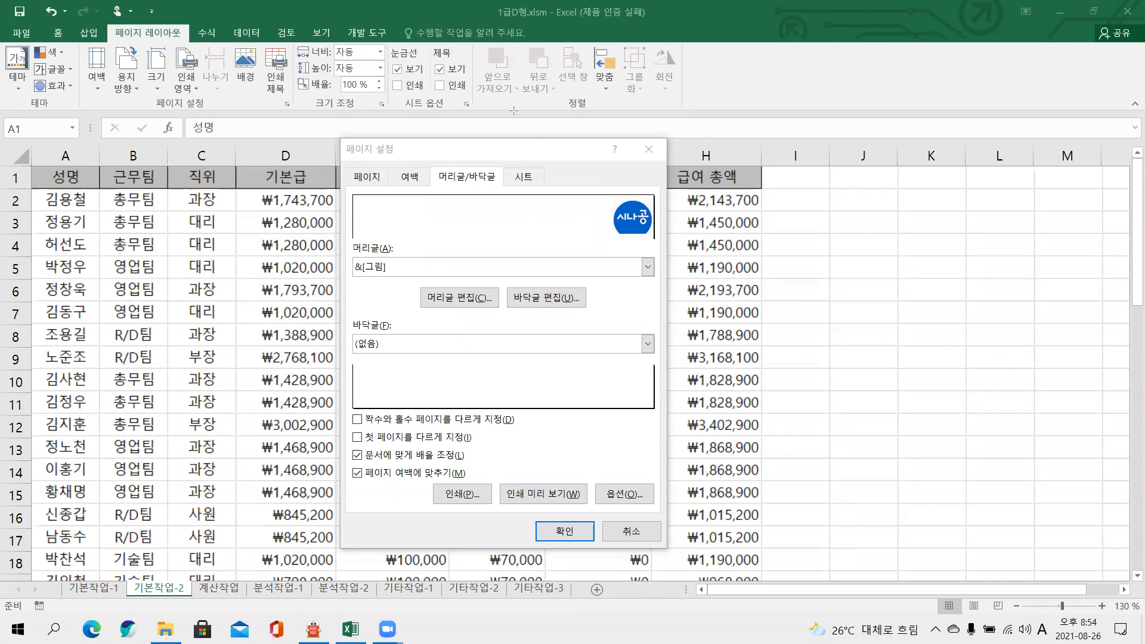
left_click(377, 177)
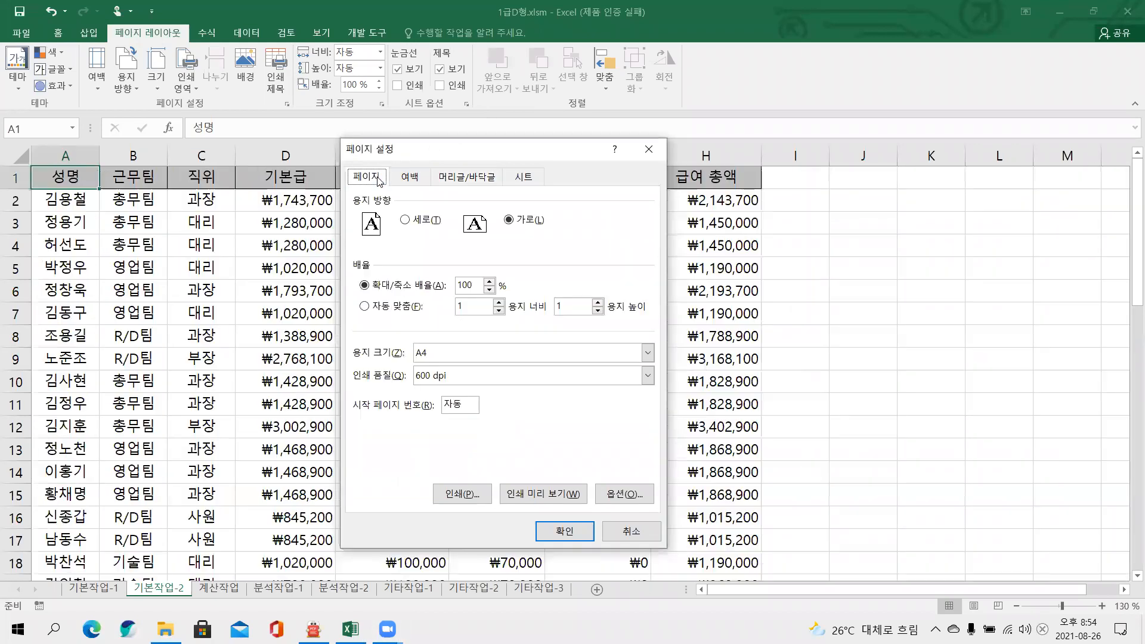
left_click(413, 185)
left_click(457, 179)
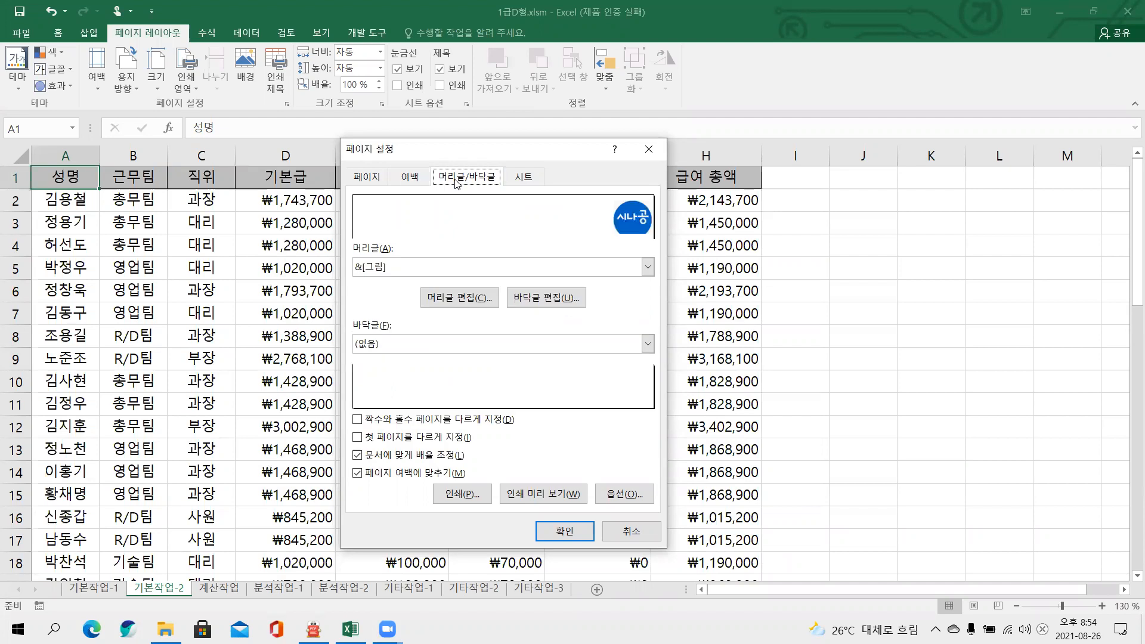
left_click(523, 176)
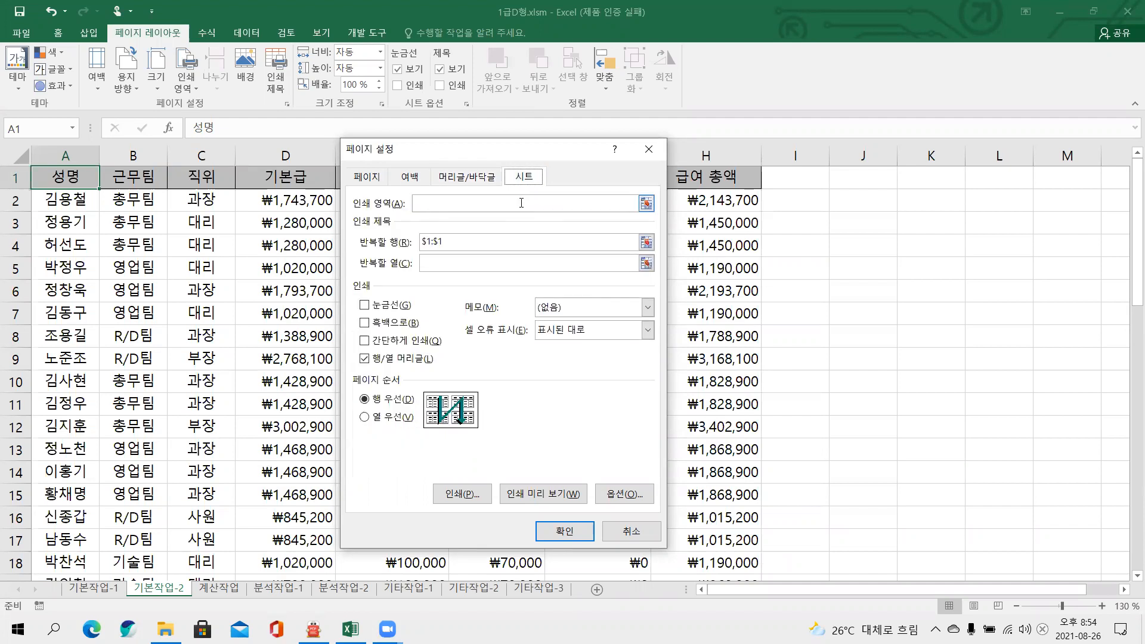
left_click(558, 539)
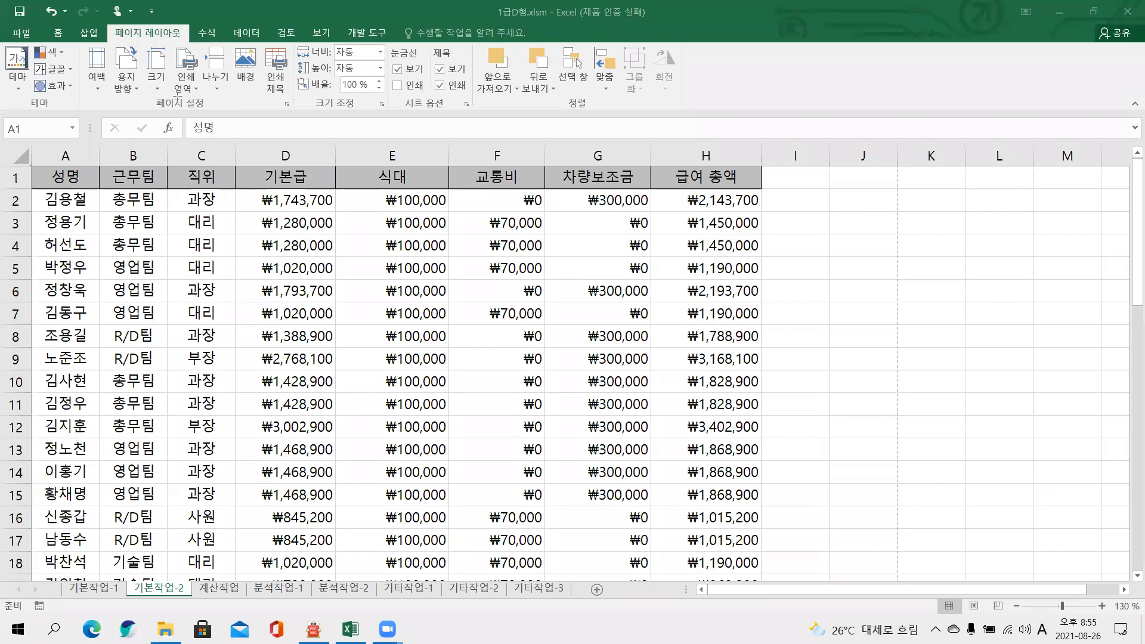
- Insert a page break above row 26 at cell A26 so that the second page starts there
mouse_move(183, 124)
left_mouse_down()
mouse_move(240, 80)
mouse_move(248, 33)
left_mouse_up()
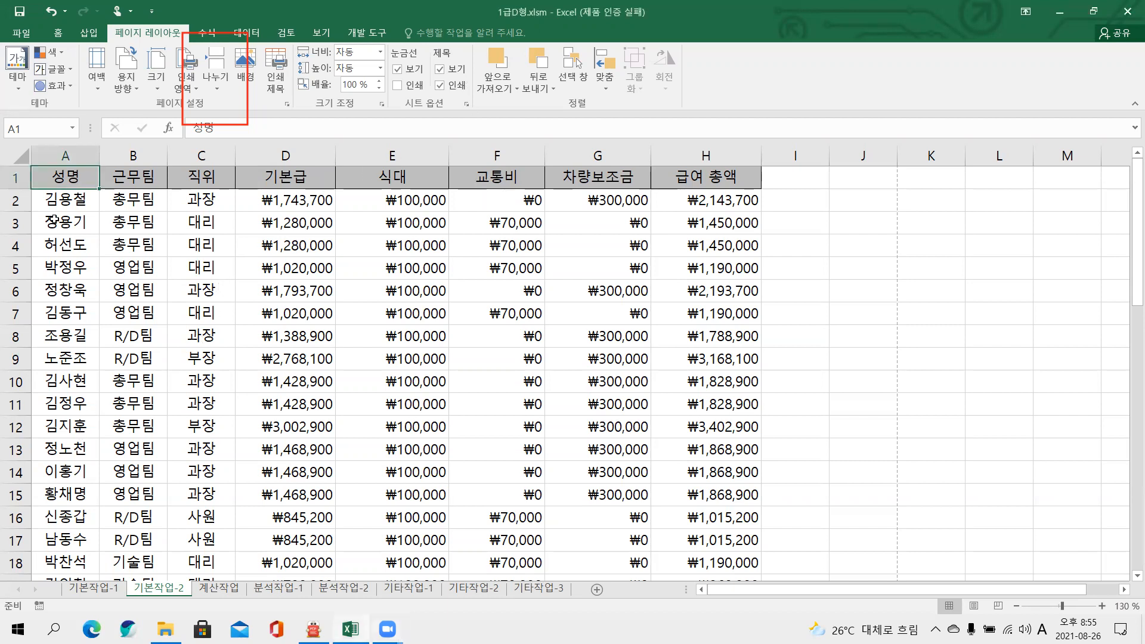
scroll(82, 418, "down", 5)
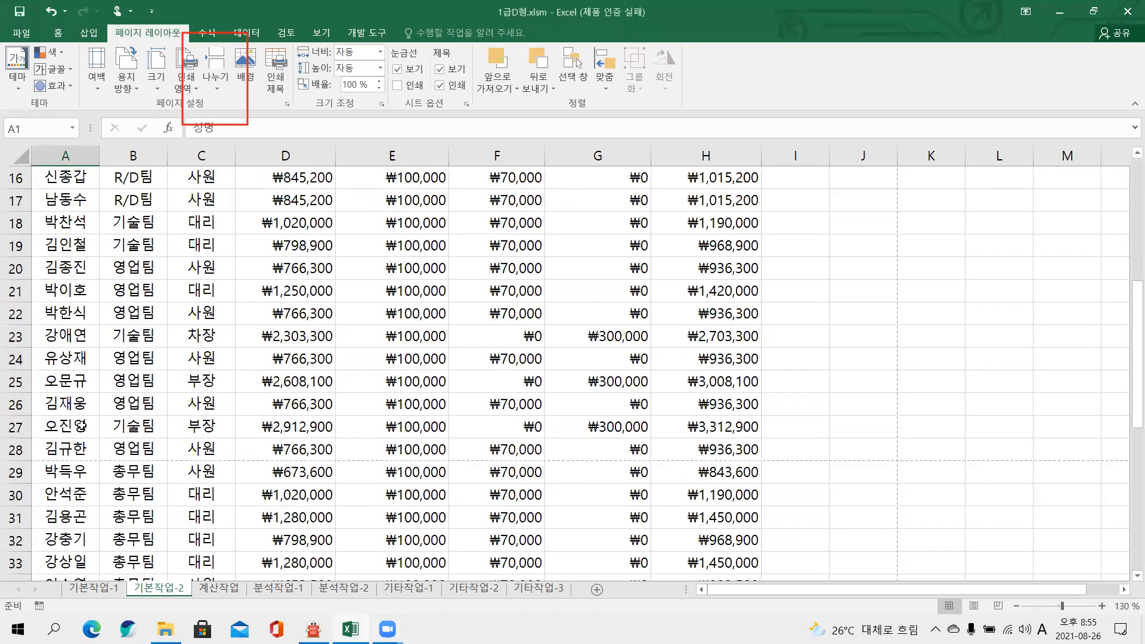
left_click(56, 407)
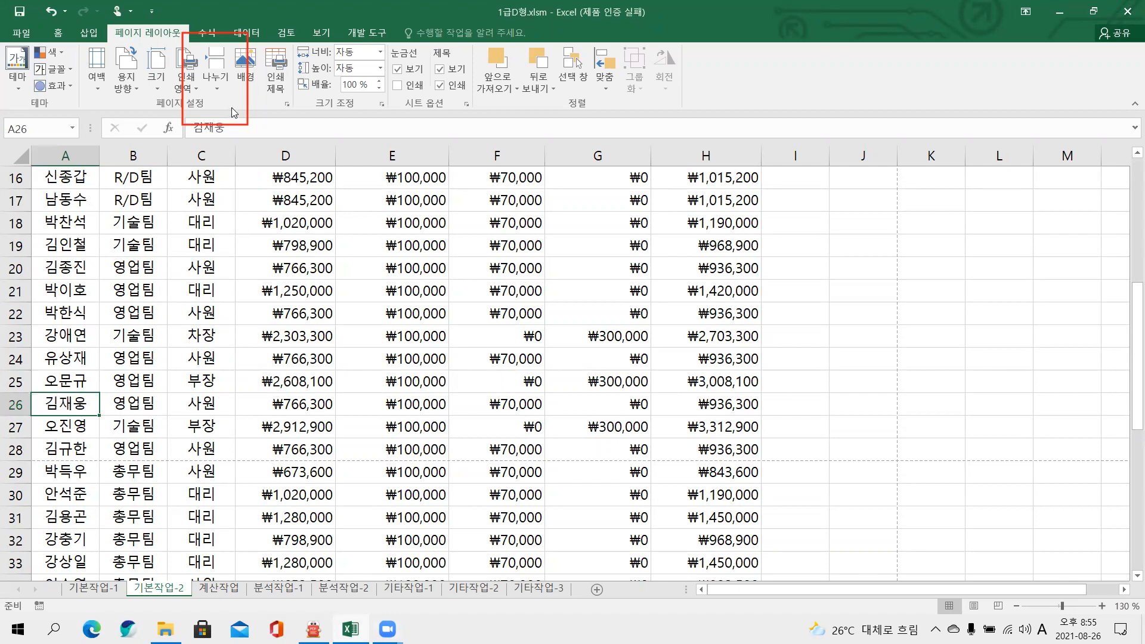
left_click(212, 88)
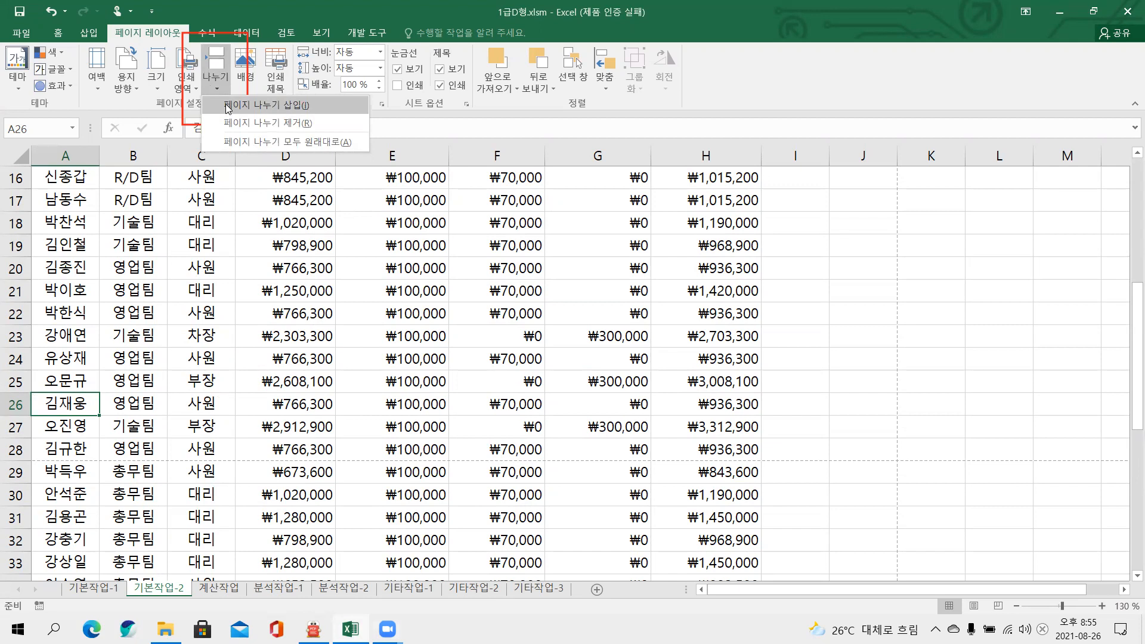
left_click(228, 106)
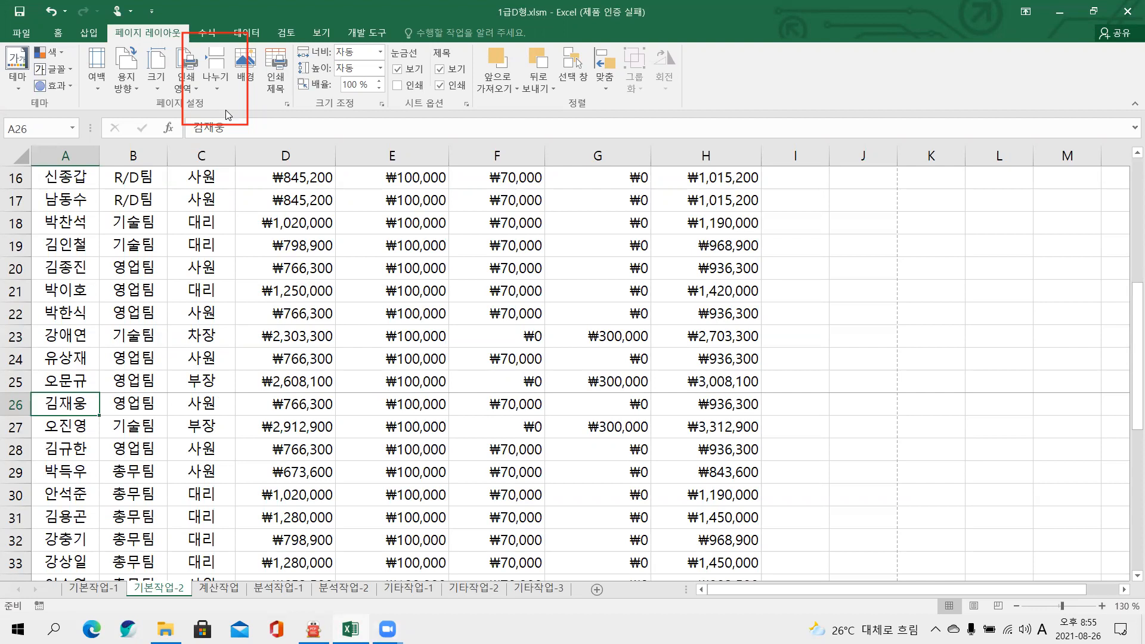
left_click(218, 5)
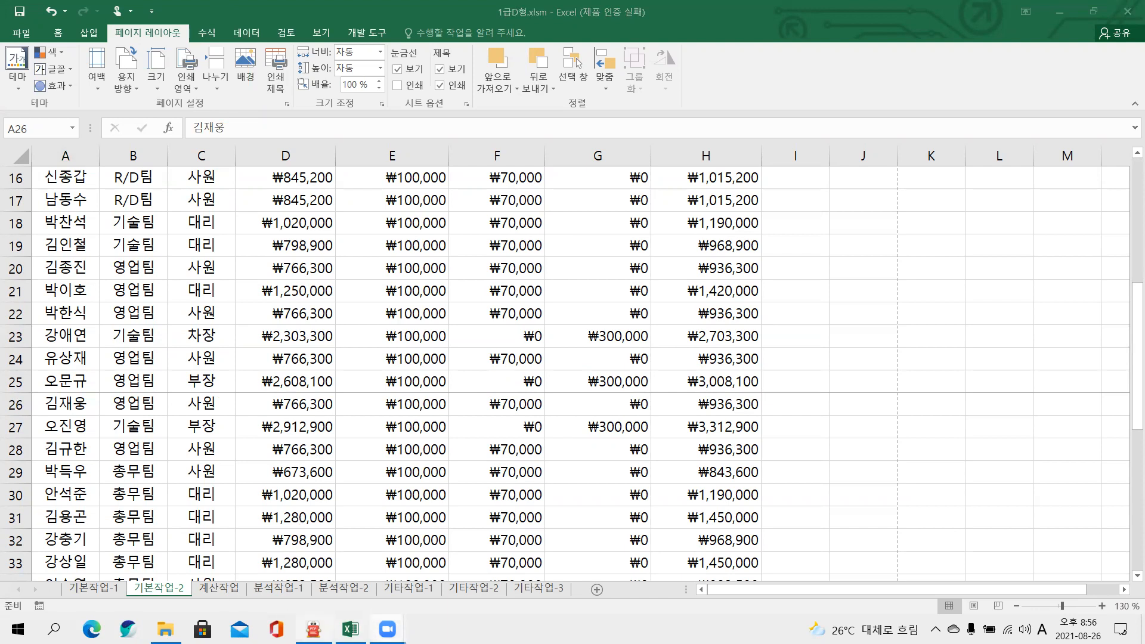
- Switch to the exam PDF and examine 계산작업 task 1's counting conditions: 근무팀, 호봉 and the number of employees for [B3:B5]
key("alt+Tab")
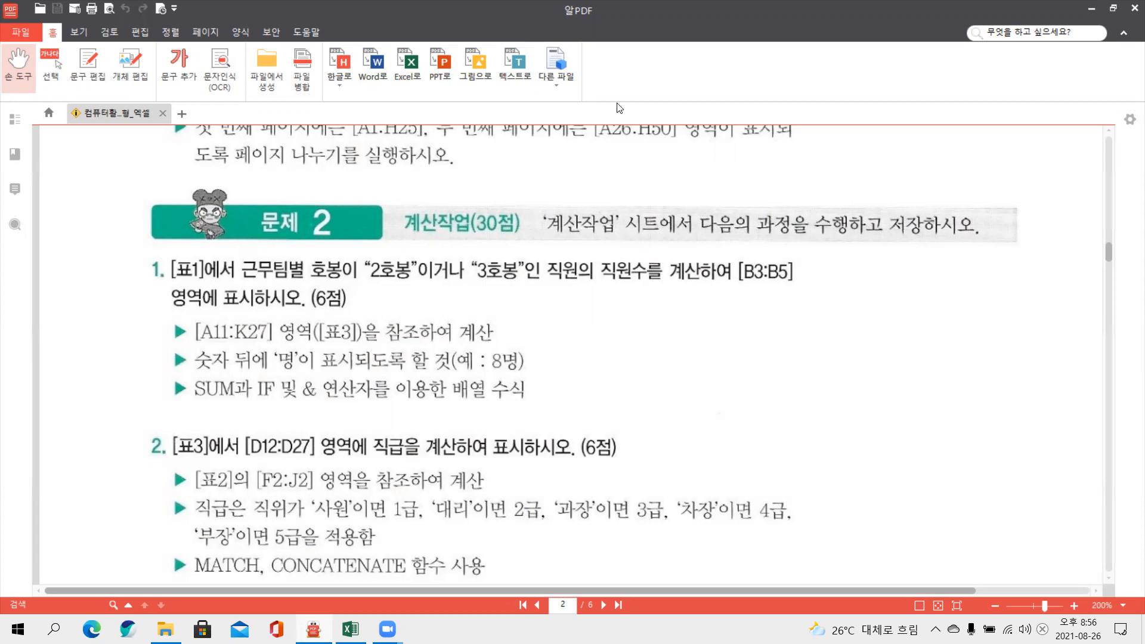
left_click_drag(157, 252, 207, 281)
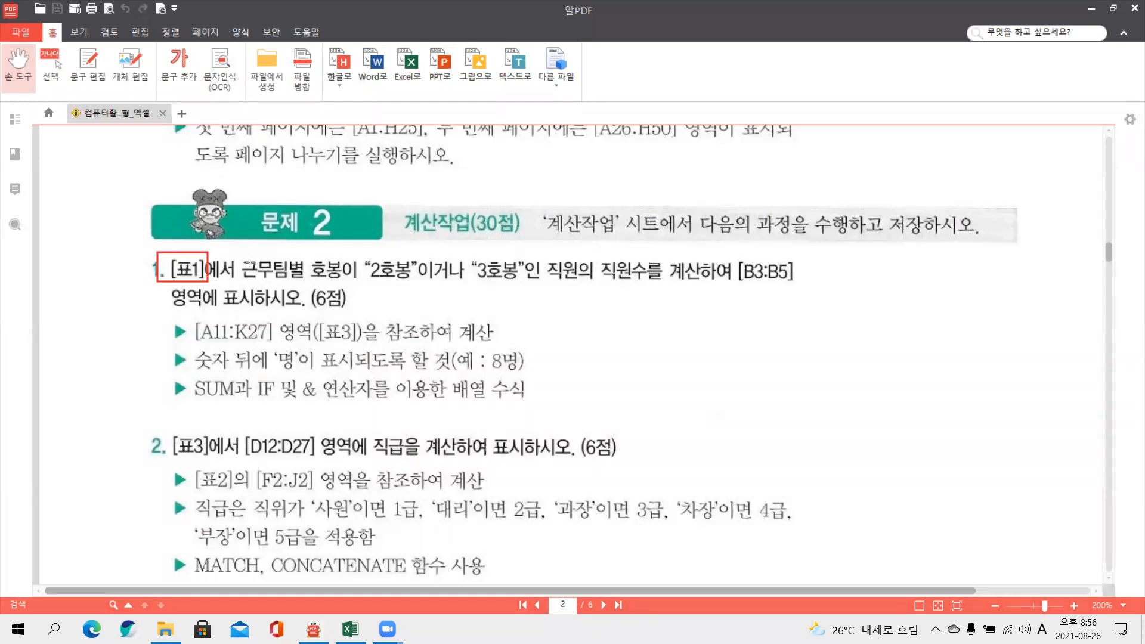
mouse_move(242, 264)
left_mouse_down()
mouse_move(287, 278)
mouse_move(406, 280)
left_mouse_up()
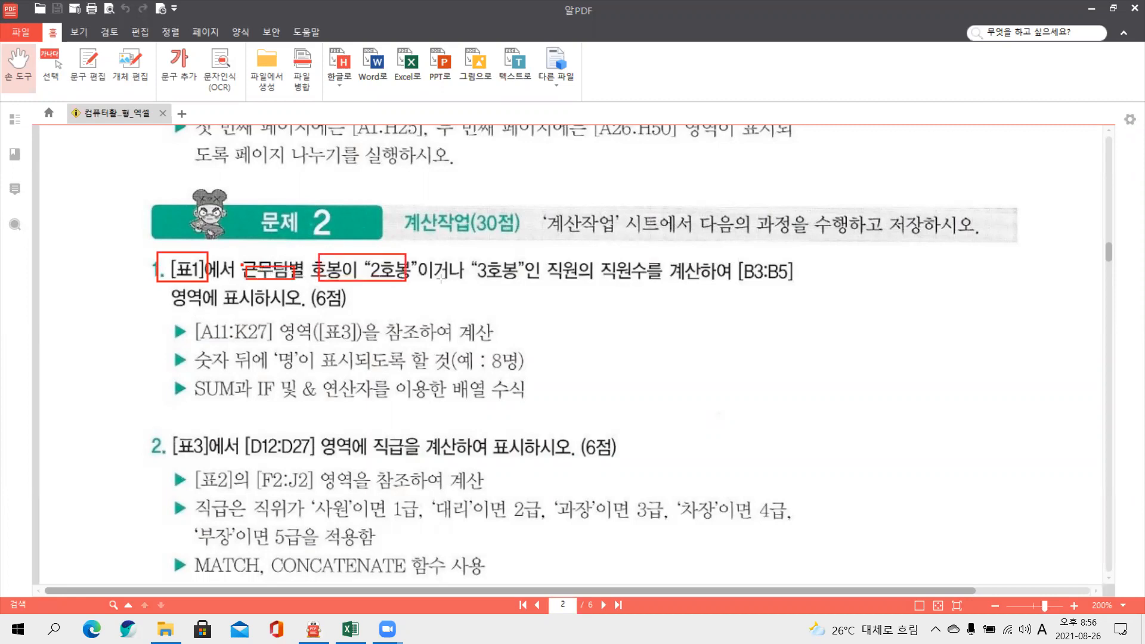
left_click_drag(472, 253, 530, 281)
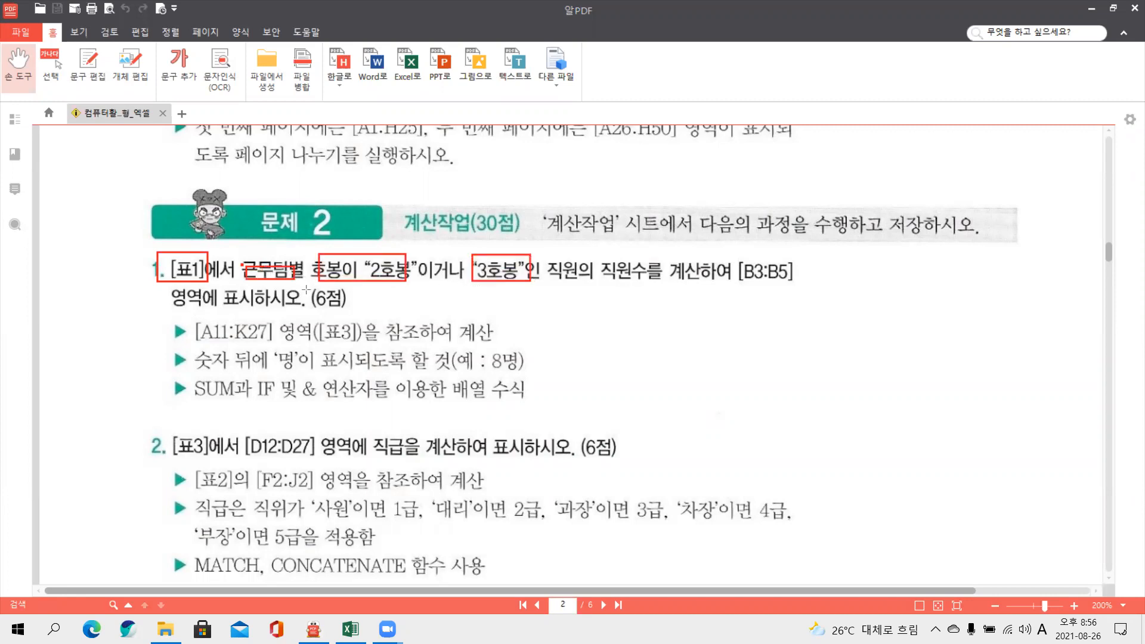
left_click(662, 106)
left_click(205, 280)
left_click_drag(581, 288, 649, 286)
left_click_drag(548, 280, 647, 287)
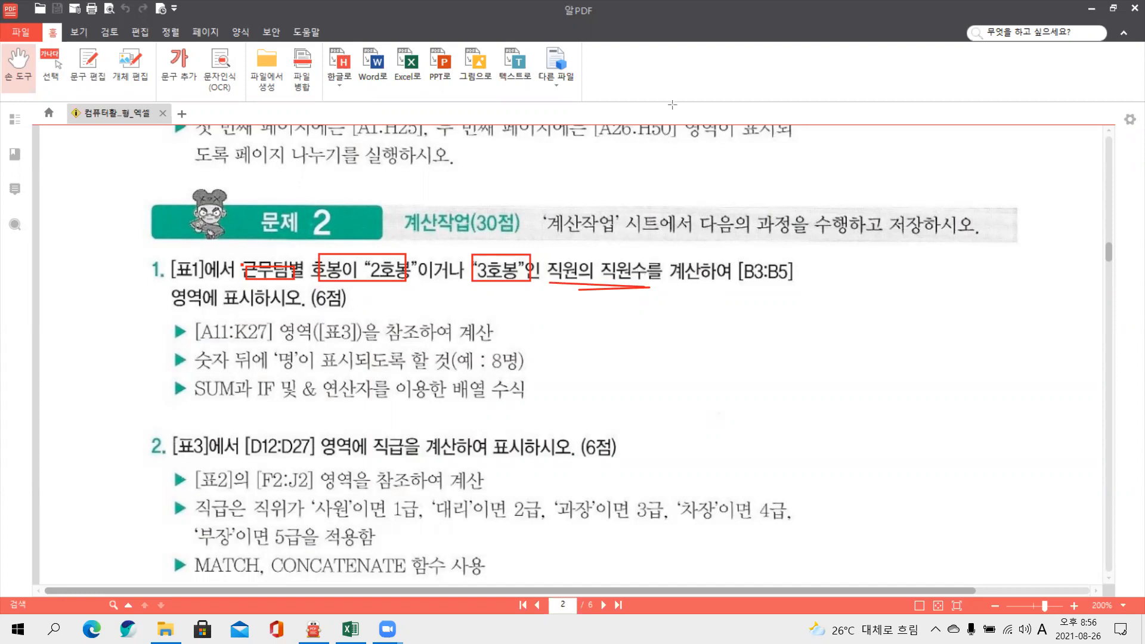
mouse_move(637, 279)
left_mouse_down()
mouse_move(657, 275)
mouse_move(638, 311)
mouse_move(629, 259)
mouse_move(658, 247)
mouse_move(652, 276)
left_mouse_up()
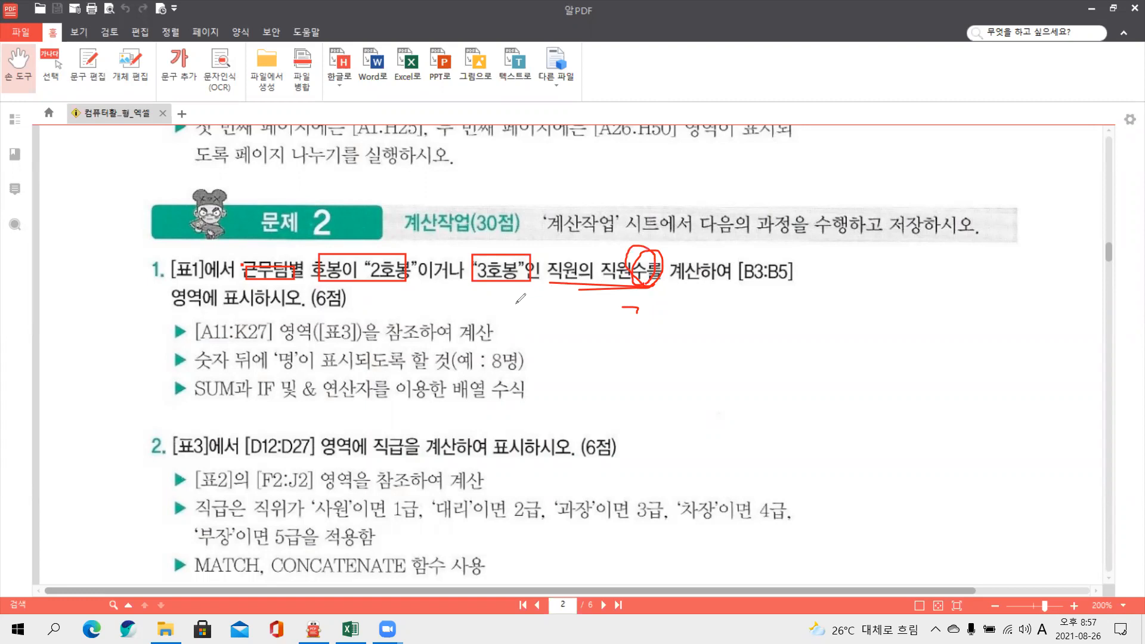
- Examine the rest of 계산작업 task 1: the '명' suffix after the number and the array formula using SUM, IF and &
left_click_drag(262, 371, 355, 373)
mouse_move(604, 362)
left_mouse_down()
mouse_move(602, 347)
mouse_move(603, 364)
mouse_move(628, 346)
mouse_move(671, 359)
mouse_move(670, 339)
mouse_move(685, 358)
mouse_move(708, 344)
left_mouse_up()
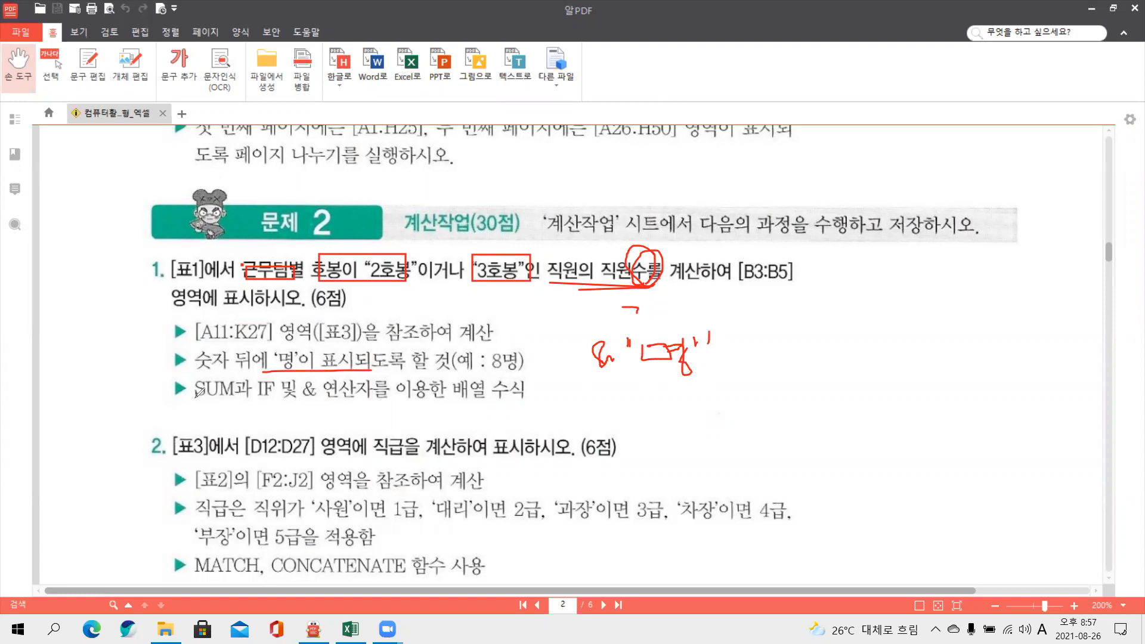
mouse_move(190, 396)
left_mouse_down()
mouse_move(333, 380)
mouse_move(335, 398)
left_mouse_up()
mouse_move(436, 404)
left_mouse_down()
mouse_move(539, 388)
mouse_move(476, 374)
mouse_move(448, 385)
mouse_move(455, 402)
left_mouse_up()
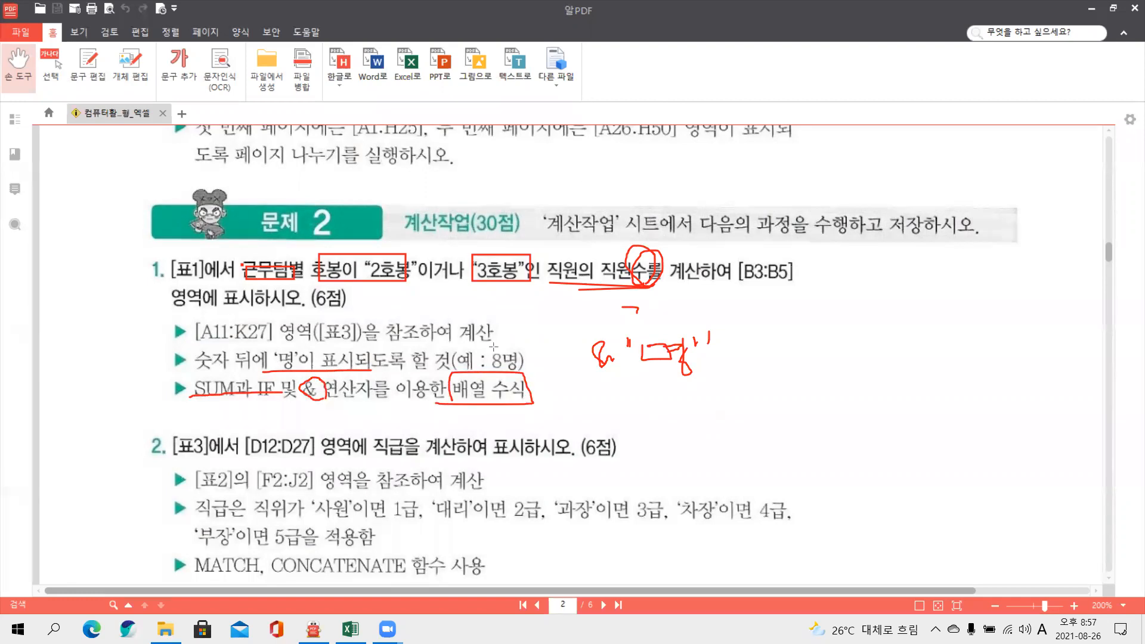
left_click_drag(446, 387, 524, 389)
left_click_drag(256, 389, 284, 390)
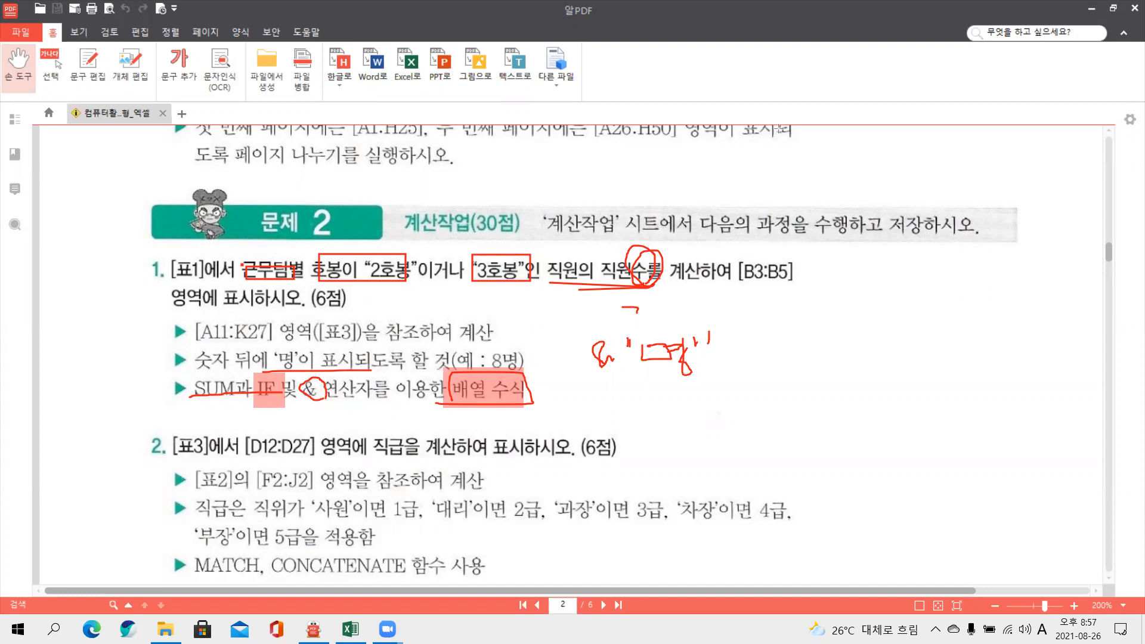
mouse_move(655, 275)
left_mouse_down()
mouse_move(636, 254)
mouse_move(660, 265)
mouse_move(676, 304)
mouse_move(722, 288)
mouse_move(725, 309)
mouse_move(757, 289)
mouse_move(765, 308)
mouse_move(788, 300)
mouse_move(792, 308)
mouse_move(812, 278)
mouse_move(826, 282)
mouse_move(821, 316)
mouse_move(847, 299)
mouse_move(899, 311)
left_mouse_up()
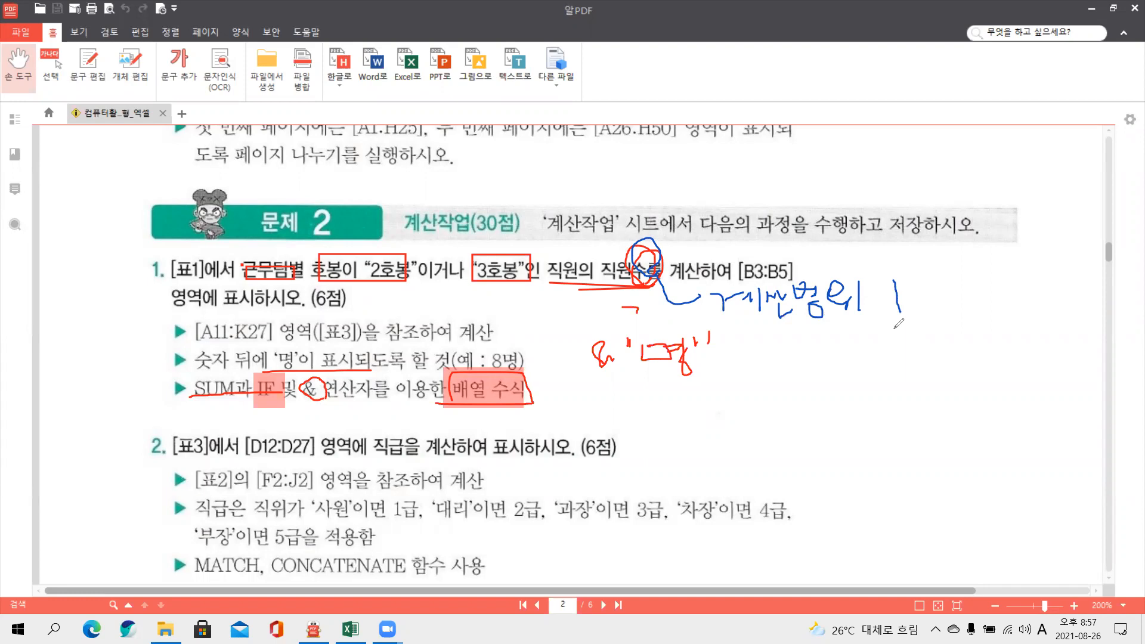
left_click_drag(463, 406, 576, 410)
mouse_move(563, 396)
left_mouse_down()
mouse_move(595, 397)
mouse_move(603, 415)
mouse_move(653, 391)
mouse_move(673, 404)
left_mouse_up()
mouse_move(681, 375)
left_mouse_down()
mouse_move(706, 402)
mouse_move(723, 387)
mouse_move(724, 403)
mouse_move(736, 377)
mouse_move(742, 398)
left_mouse_up()
left_click_drag(746, 393, 787, 393)
mouse_move(779, 385)
left_mouse_down()
mouse_move(779, 401)
mouse_move(817, 368)
mouse_move(805, 395)
mouse_move(893, 386)
left_mouse_up()
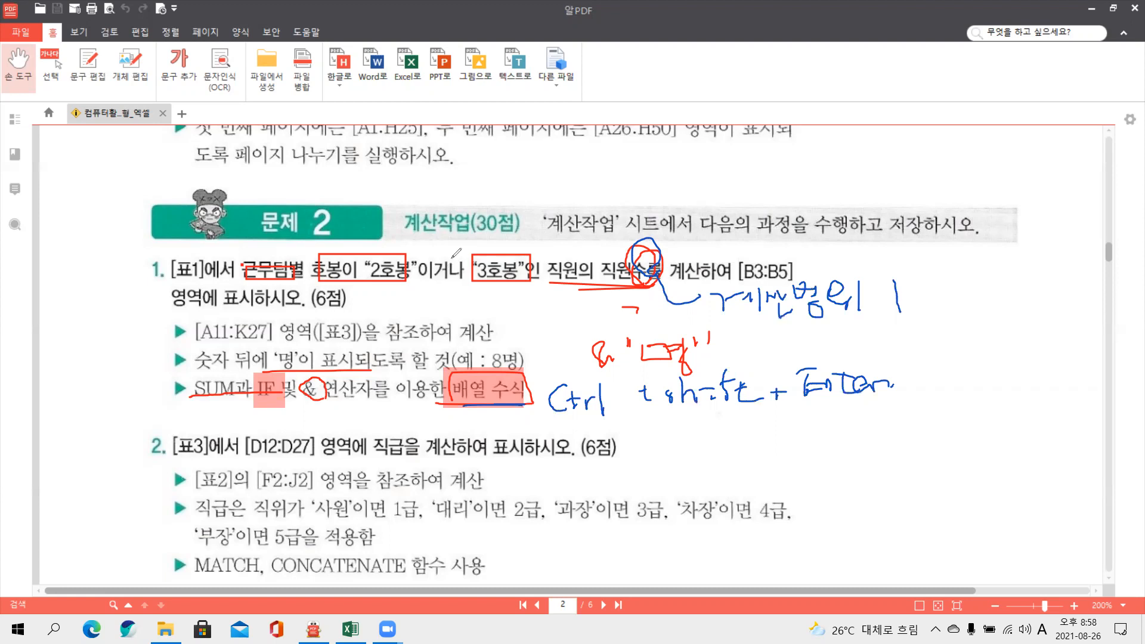
mouse_move(728, 263)
left_mouse_down()
mouse_move(778, 239)
mouse_move(800, 264)
left_mouse_up()
left_click(637, 114)
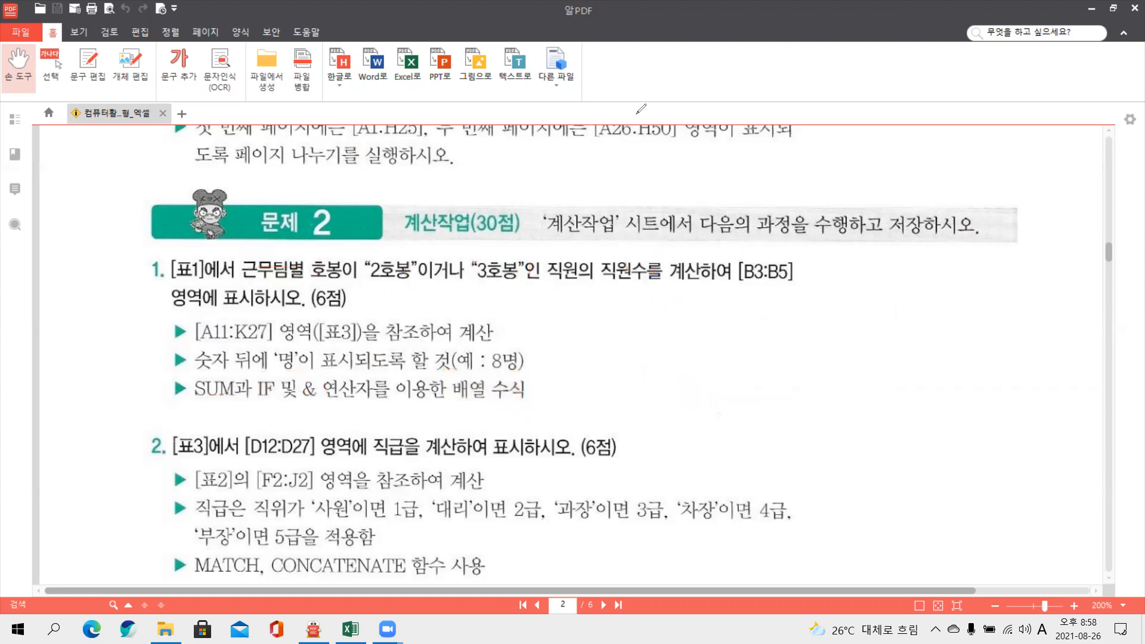
- Switch back to the Excel workbook and open sheet 계산작업 at its first rows
left_click(351, 629)
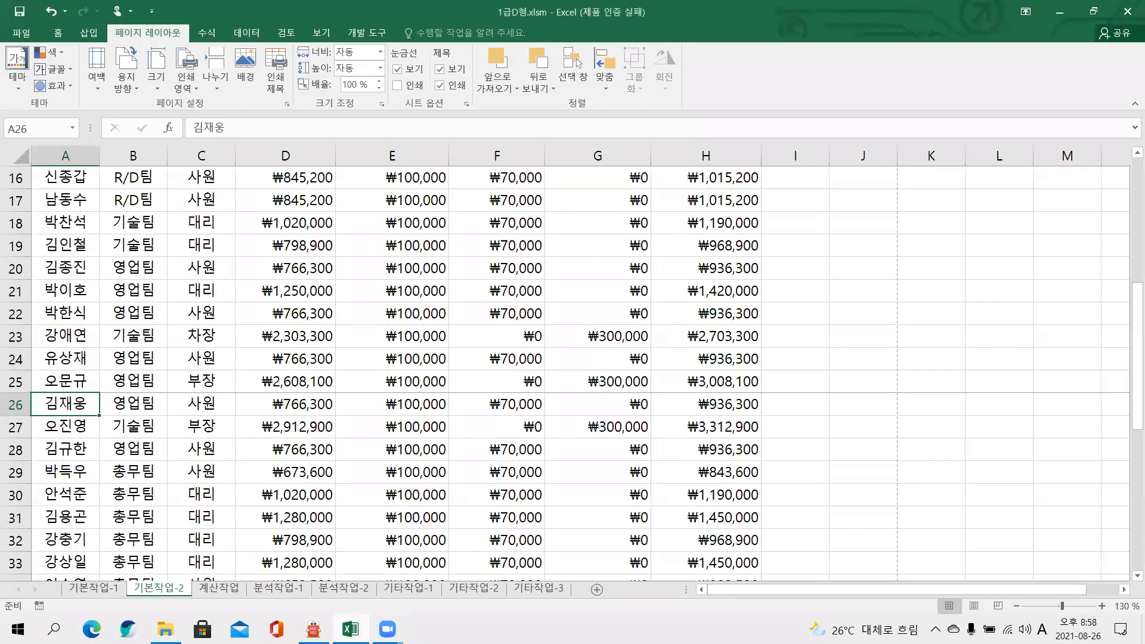
left_click(204, 589)
scroll(249, 351, "up", 1)
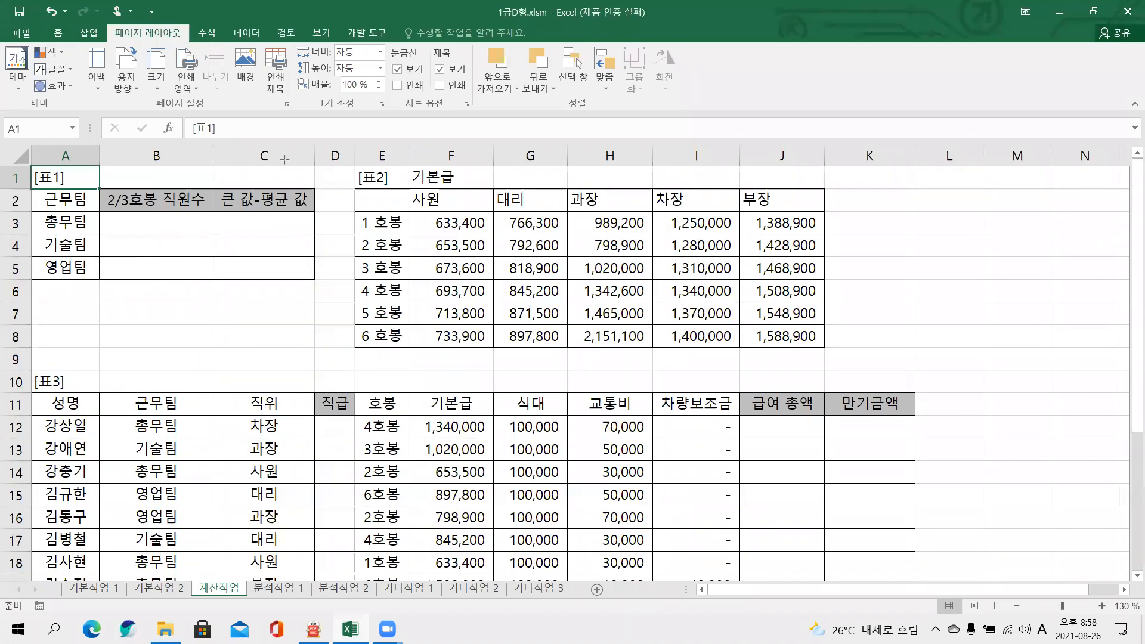
- Examine how 표1's 근무팀 cells and the 2호봉-or-3호봉 condition relate to the 근무팀 and 호봉 columns of 표3
mouse_move(33, 208)
left_mouse_down()
mouse_move(83, 251)
mouse_move(98, 284)
left_mouse_up()
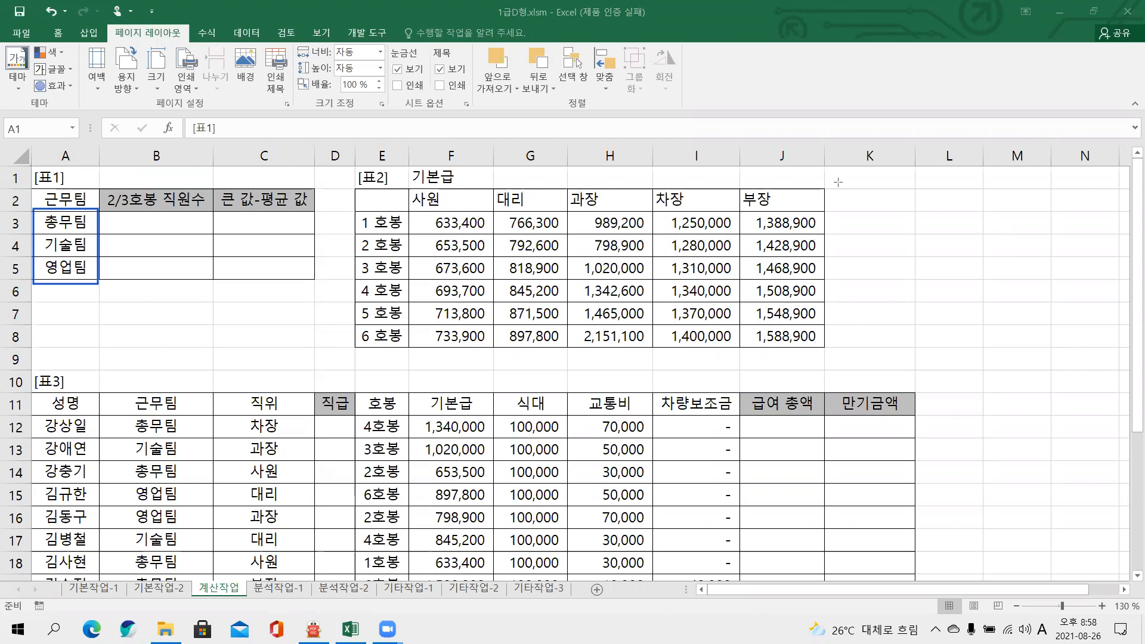
left_click_drag(118, 410, 203, 573)
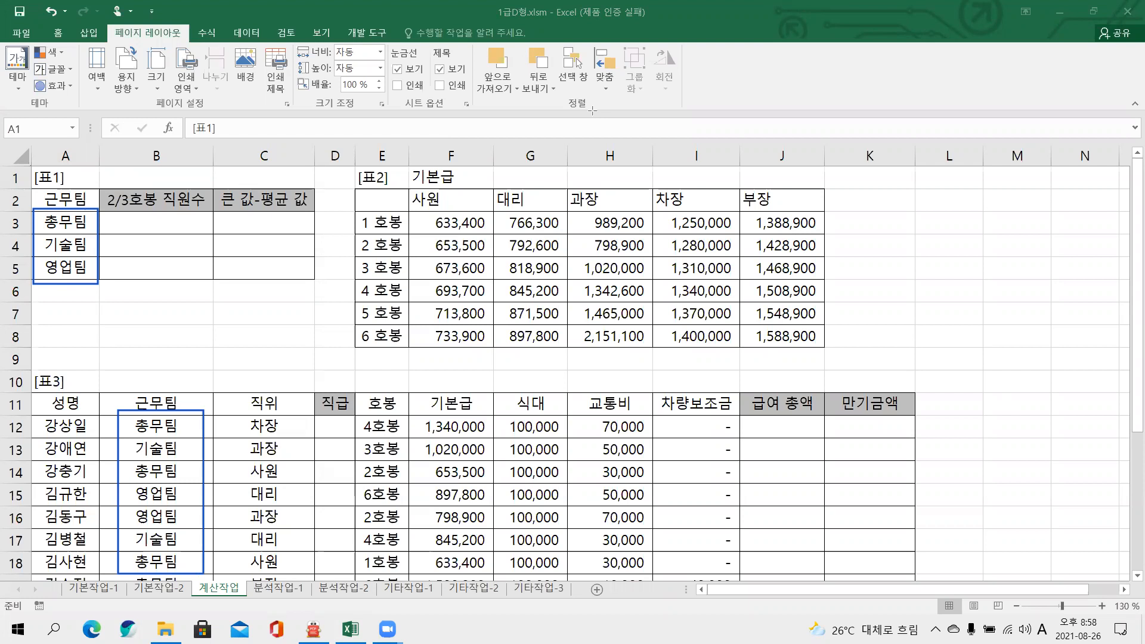
mouse_move(62, 308)
left_mouse_down()
mouse_move(80, 373)
mouse_move(102, 364)
left_mouse_up()
left_click(69, 317)
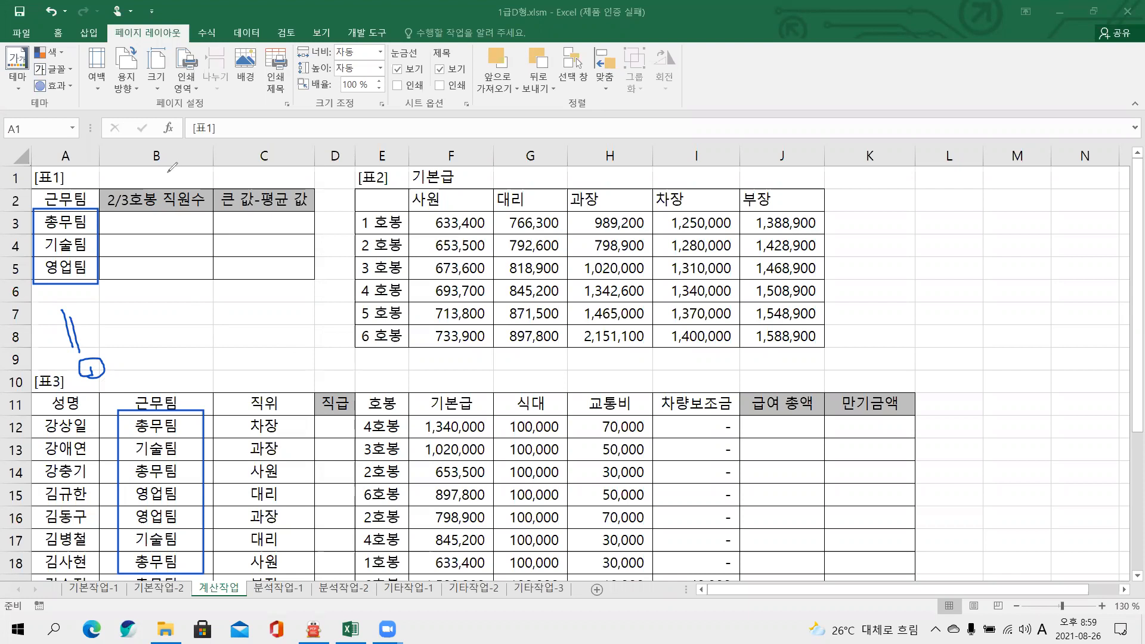
mouse_move(140, 173)
left_mouse_down()
mouse_move(192, 174)
mouse_move(148, 153)
mouse_move(161, 161)
left_mouse_up()
mouse_move(392, 410)
left_mouse_down()
mouse_move(367, 456)
mouse_move(407, 463)
mouse_move(393, 413)
left_mouse_up()
mouse_move(382, 369)
left_mouse_down()
mouse_move(531, 360)
mouse_move(559, 364)
mouse_move(551, 378)
left_mouse_up()
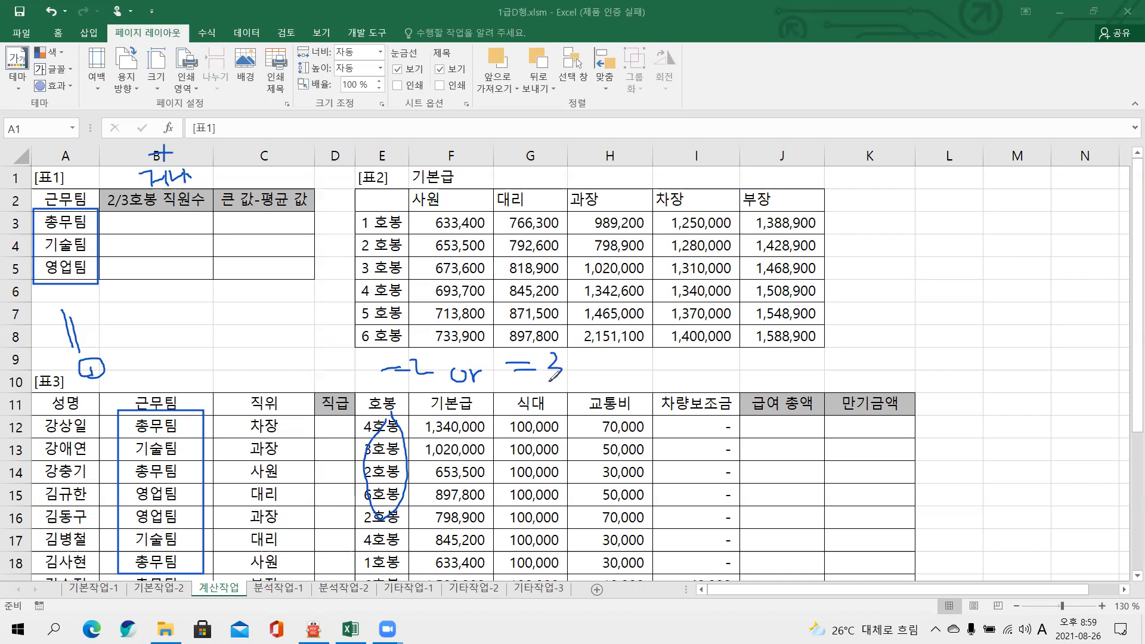
mouse_move(471, 367)
left_mouse_down()
mouse_move(459, 387)
mouse_move(475, 384)
mouse_move(481, 349)
mouse_move(472, 360)
left_mouse_up()
mouse_move(160, 199)
left_mouse_down()
mouse_move(204, 207)
mouse_move(177, 252)
left_mouse_up()
mouse_move(182, 215)
left_mouse_down()
mouse_move(168, 226)
mouse_move(189, 217)
left_mouse_up()
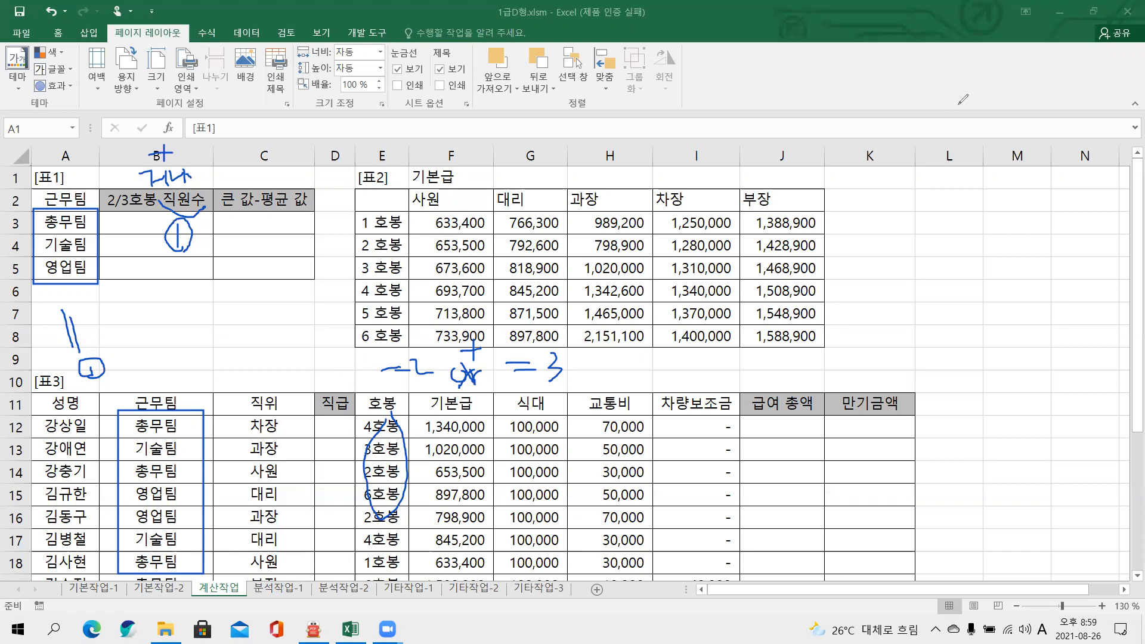
left_click(812, 119)
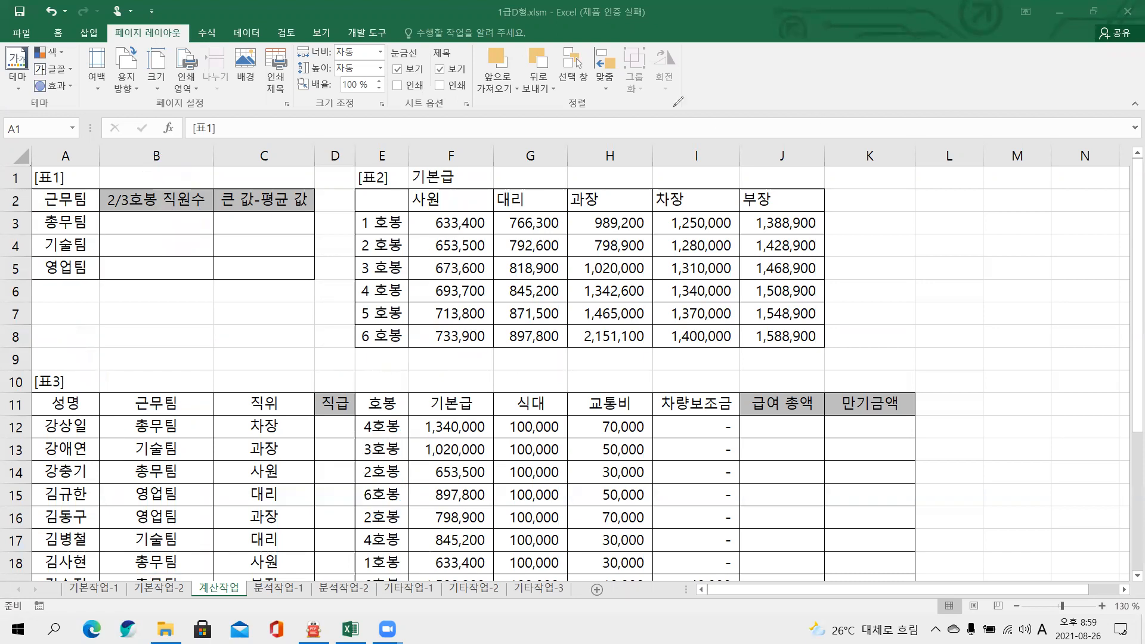
- Start a SUM formula in cell B3 with a nested IF as its first argument, and bring up the IF function's arguments
left_click(153, 225)
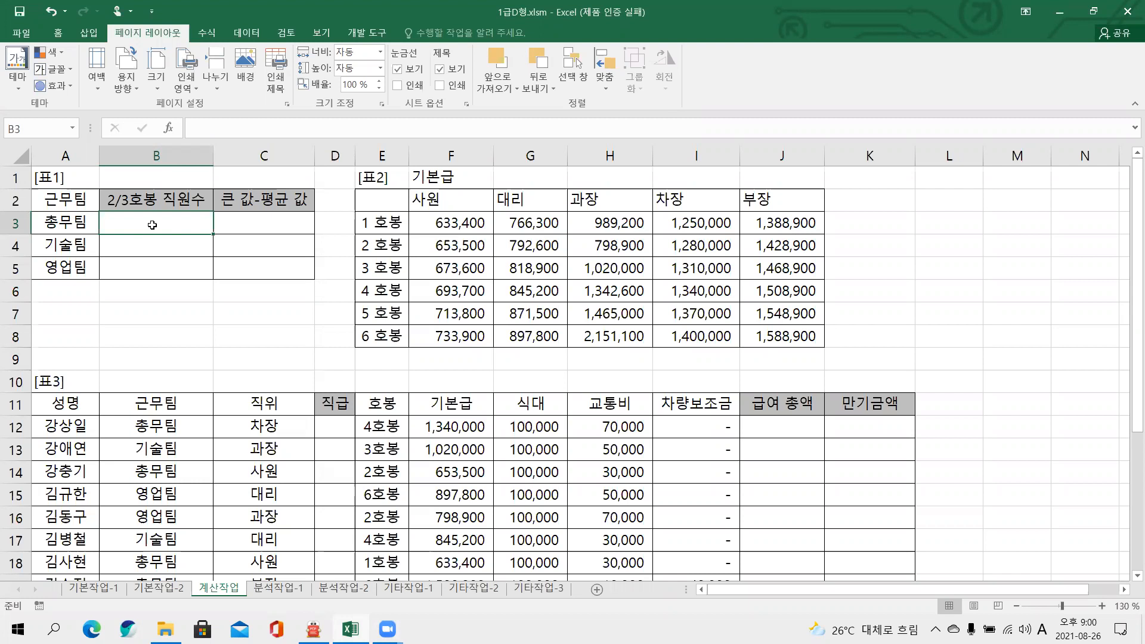
type("=")
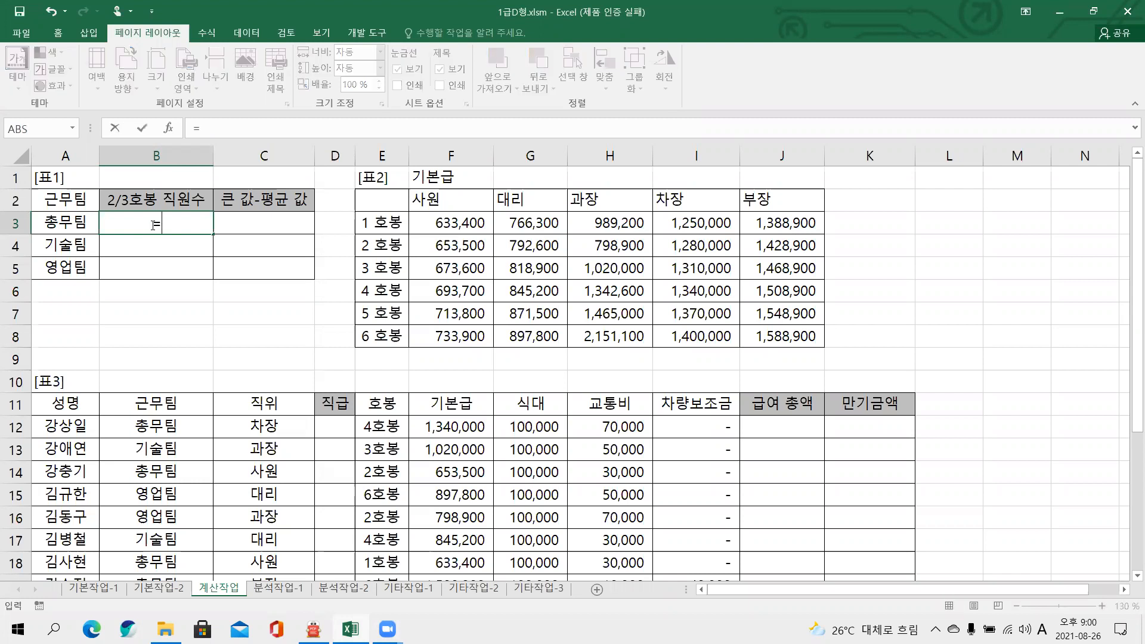
type("SUM(")
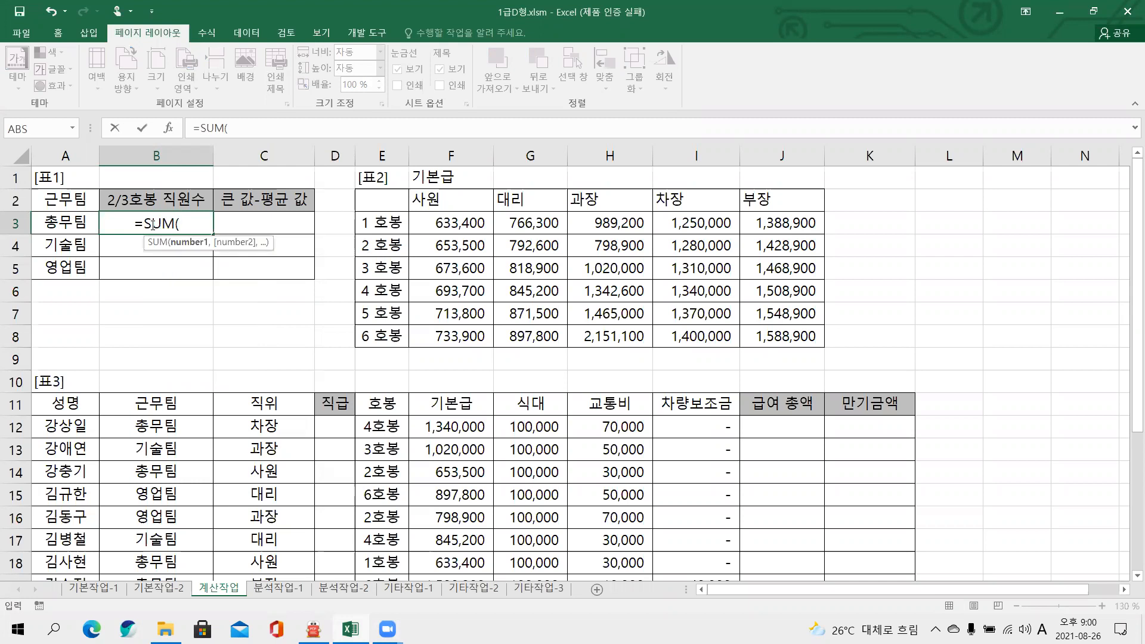
key("ctrl+a")
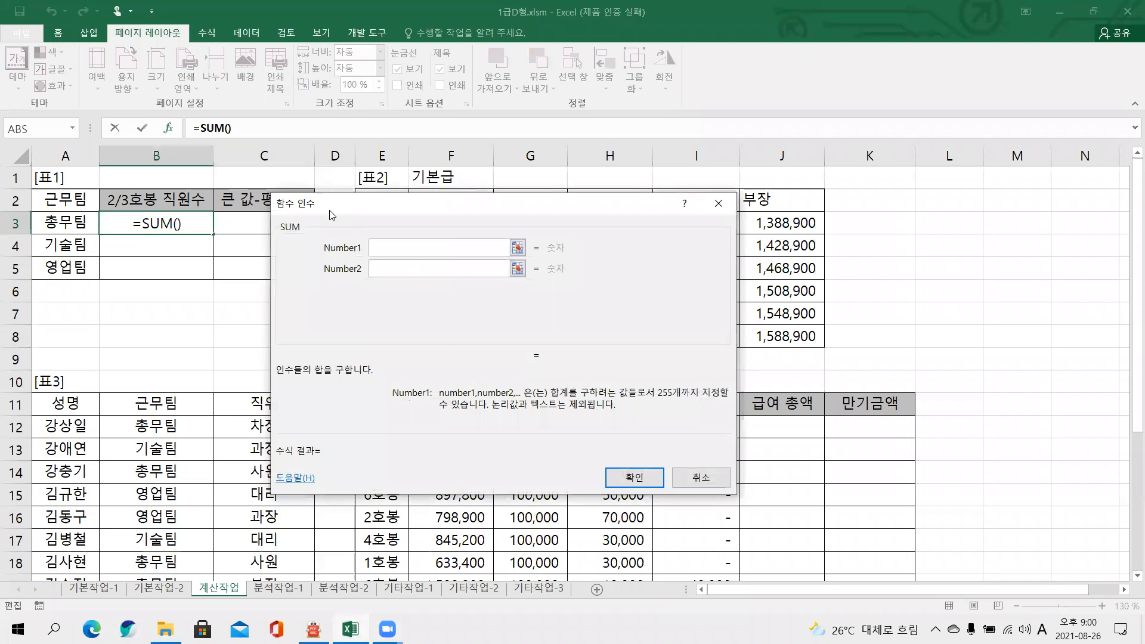
left_click_drag(331, 215, 273, 183)
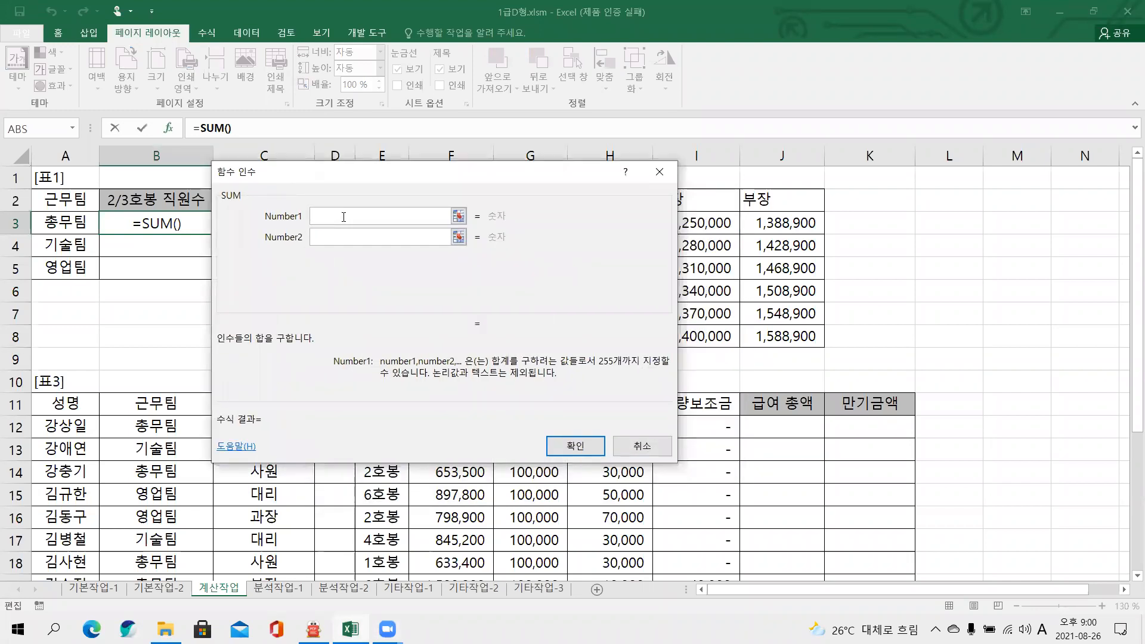
type("if()")
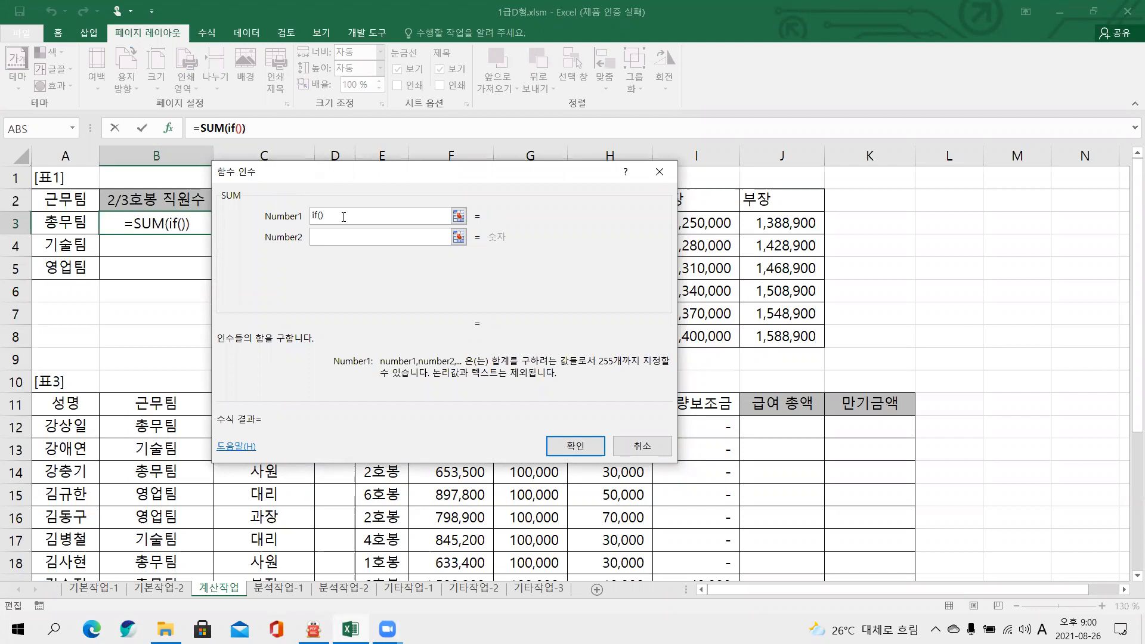
left_click(239, 133)
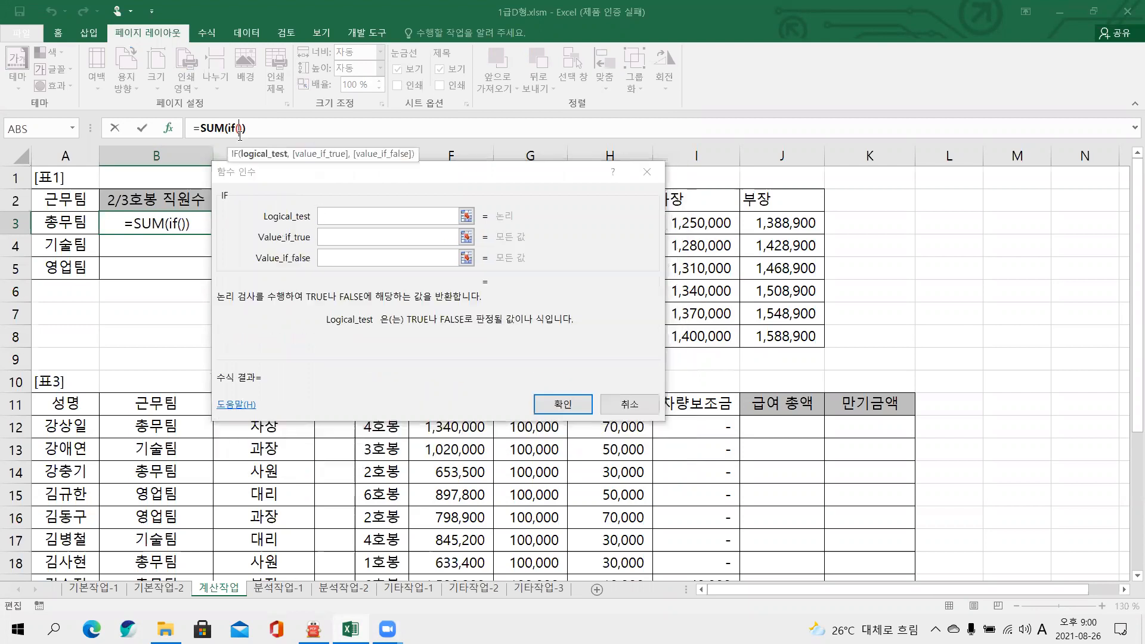
- Lay out the IF logical test as the empty condition skeleton ()*(()+()) and set the value if true to 1
left_click(336, 217)
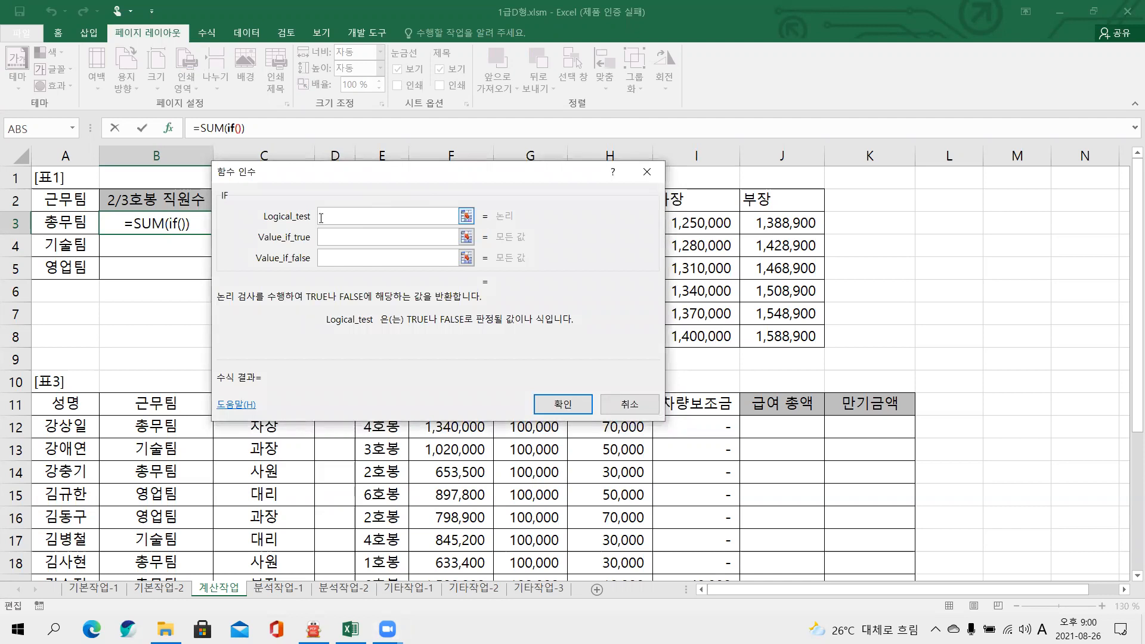
type("()")
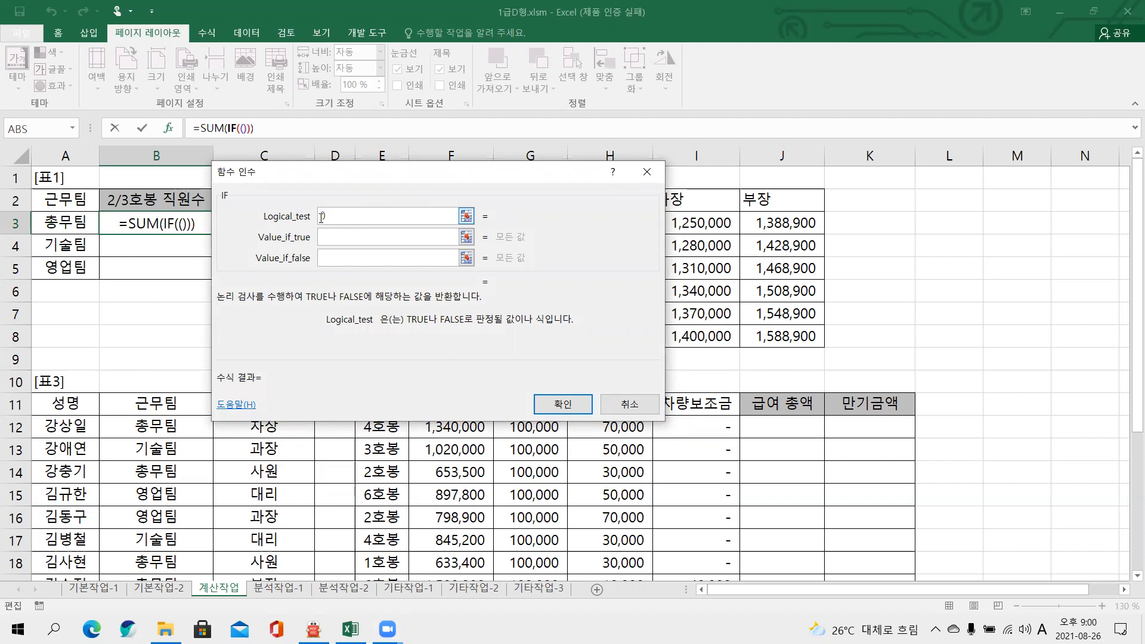
type("*")
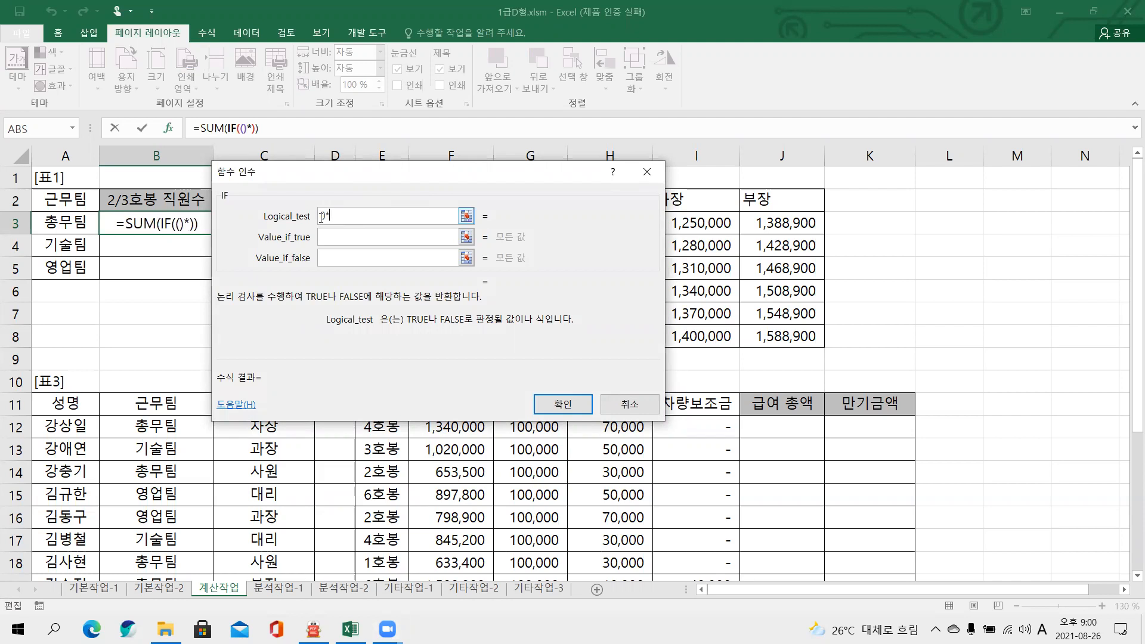
type("()")
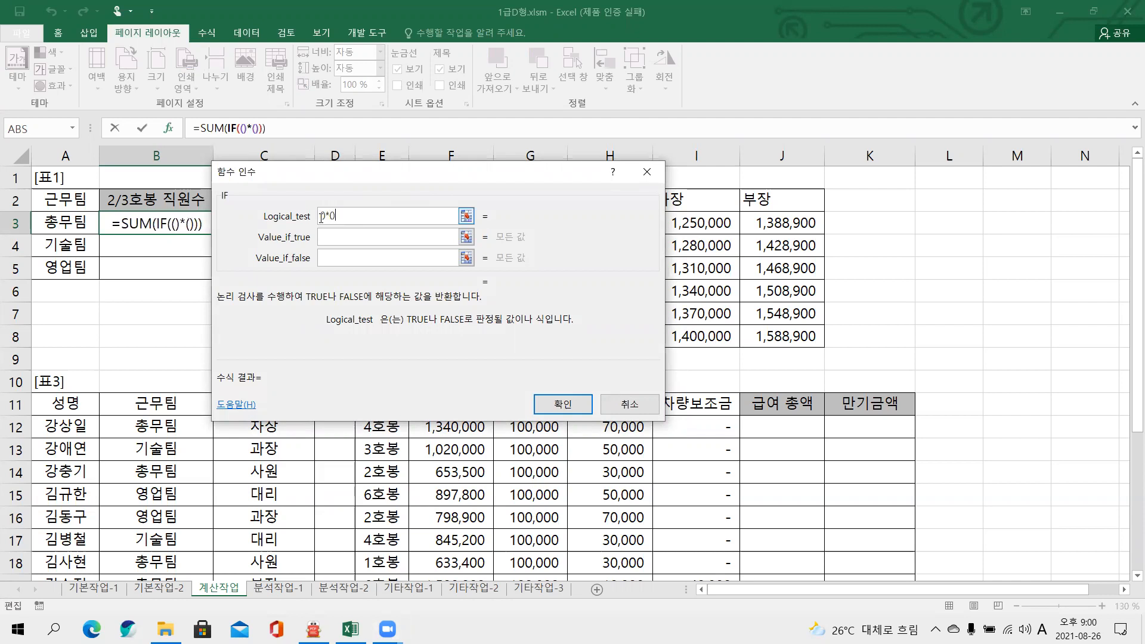
type("+()")
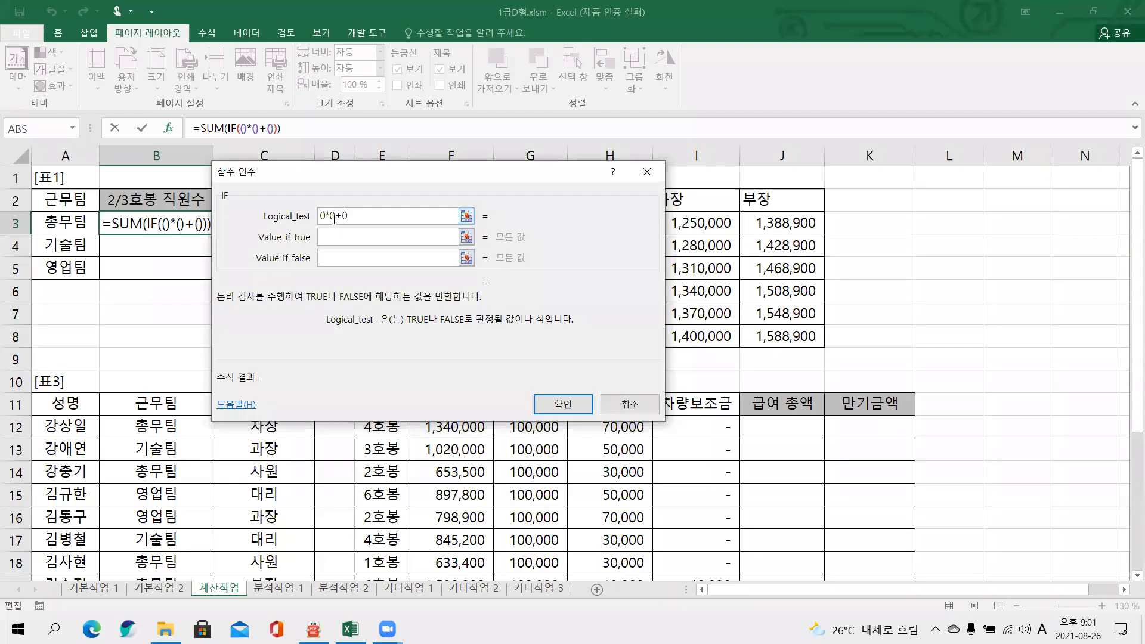
left_click(332, 215)
type("(")
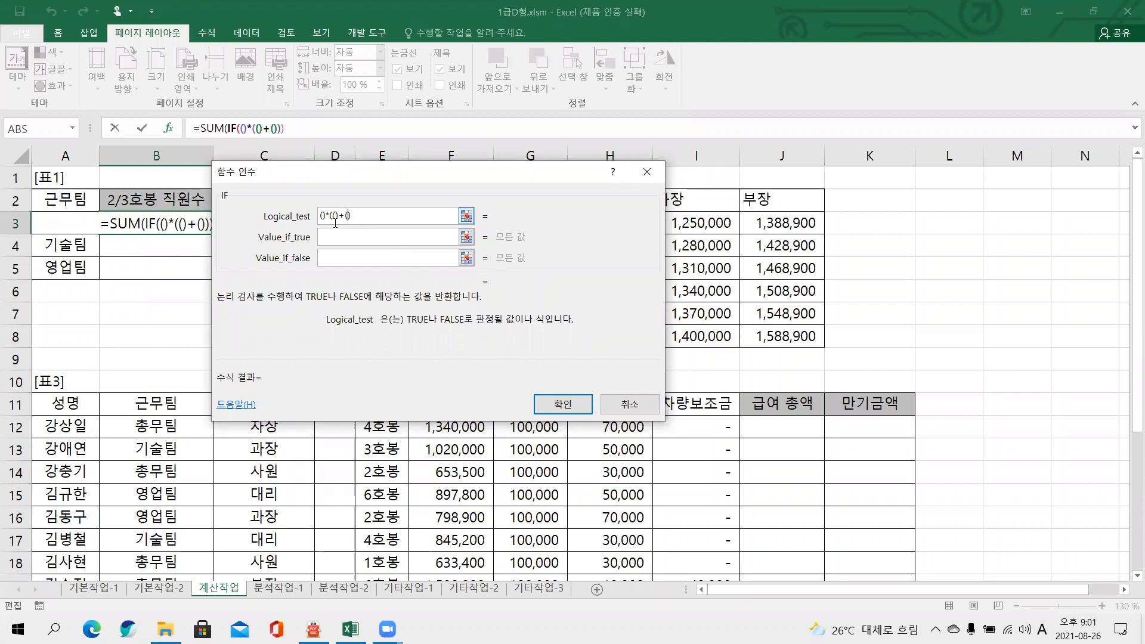
type(")")
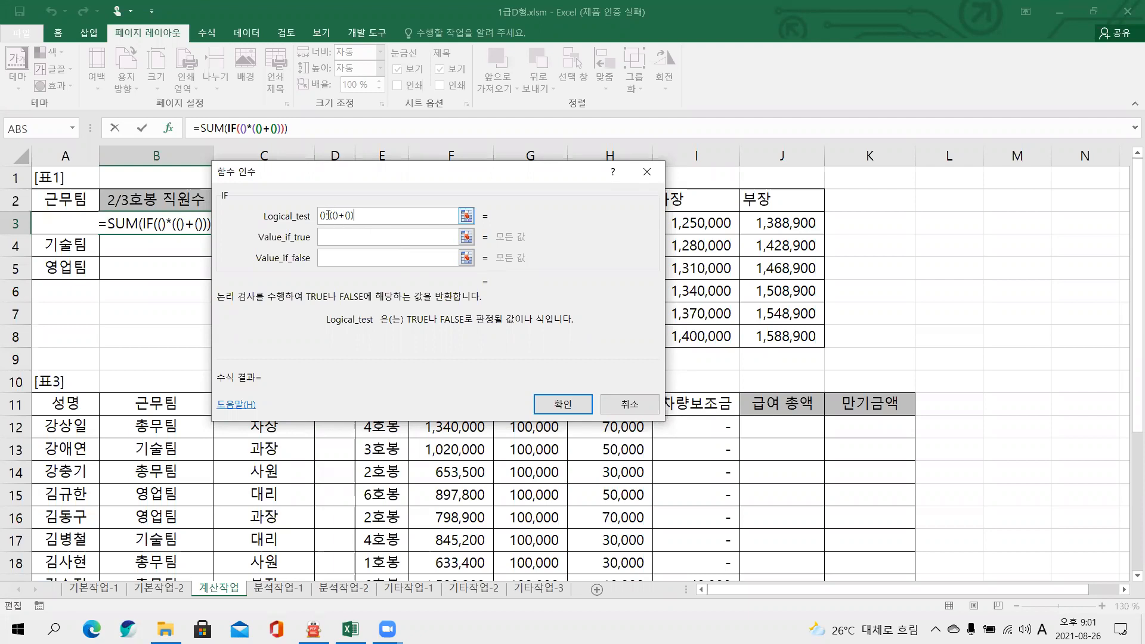
left_click(330, 236)
type("1")
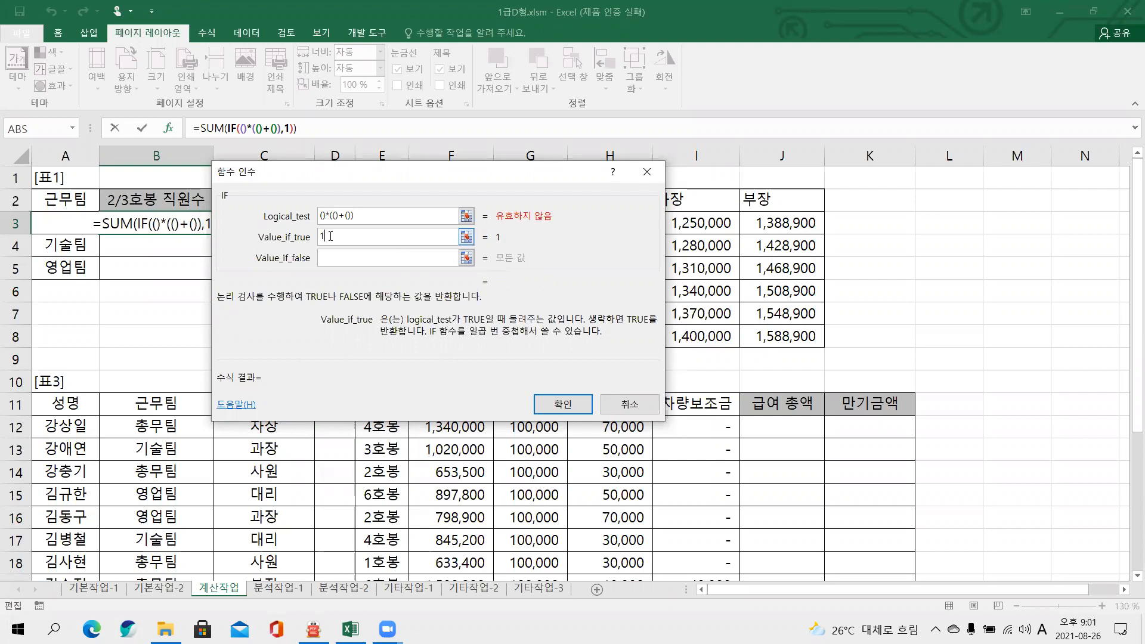
- Fill the first condition of the logical test with $B$12:$B$27=A3, comparing 표3's 근무팀 column with the team in 표1
left_click(356, 214)
left_click(344, 240)
left_click_drag(382, 178, 461, 174)
left_click(403, 207)
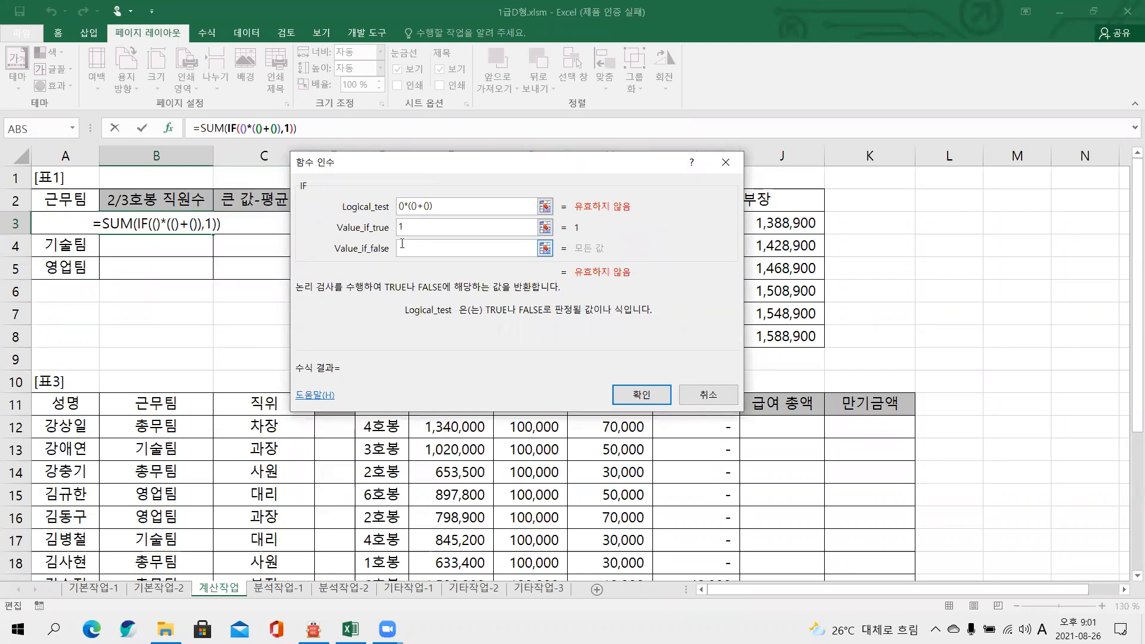
left_click(169, 429)
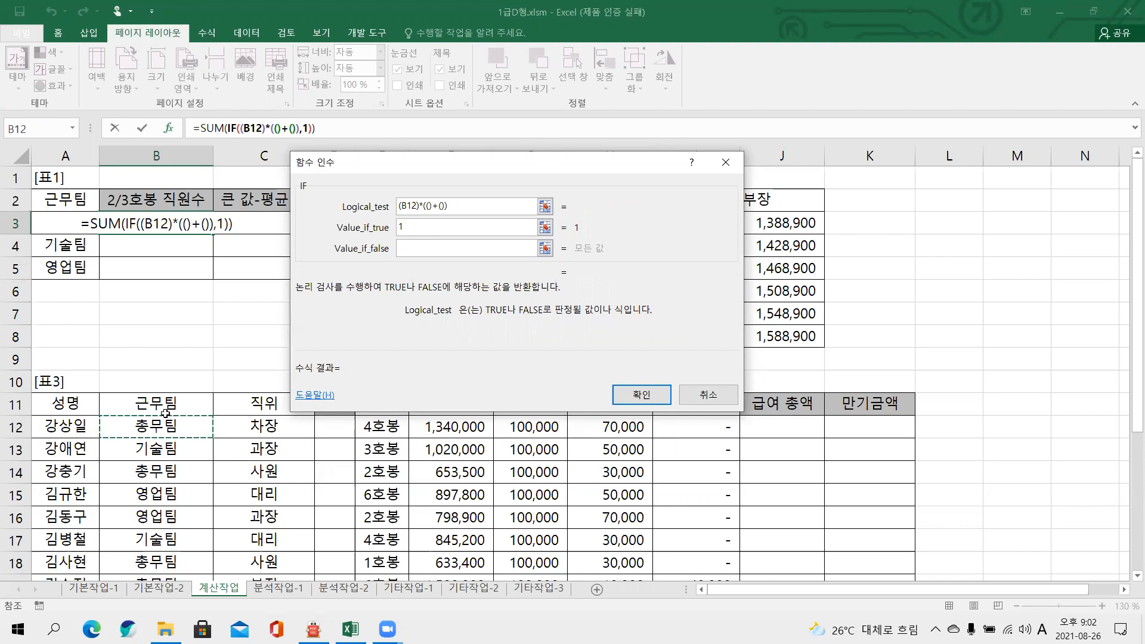
key("ctrl+shift+Down")
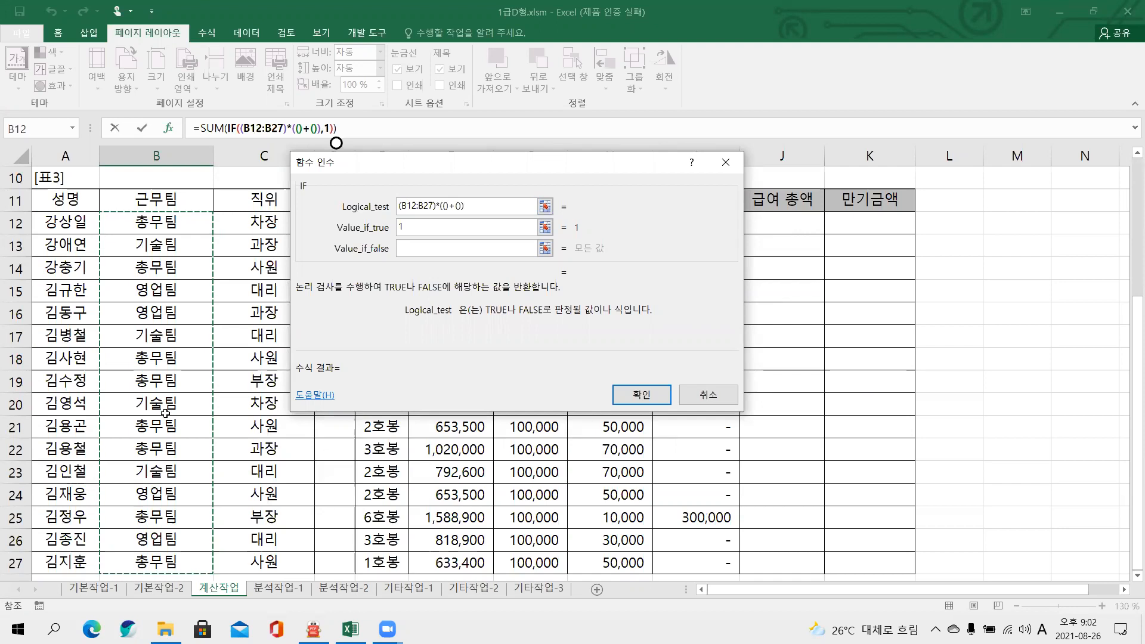
key("F4")
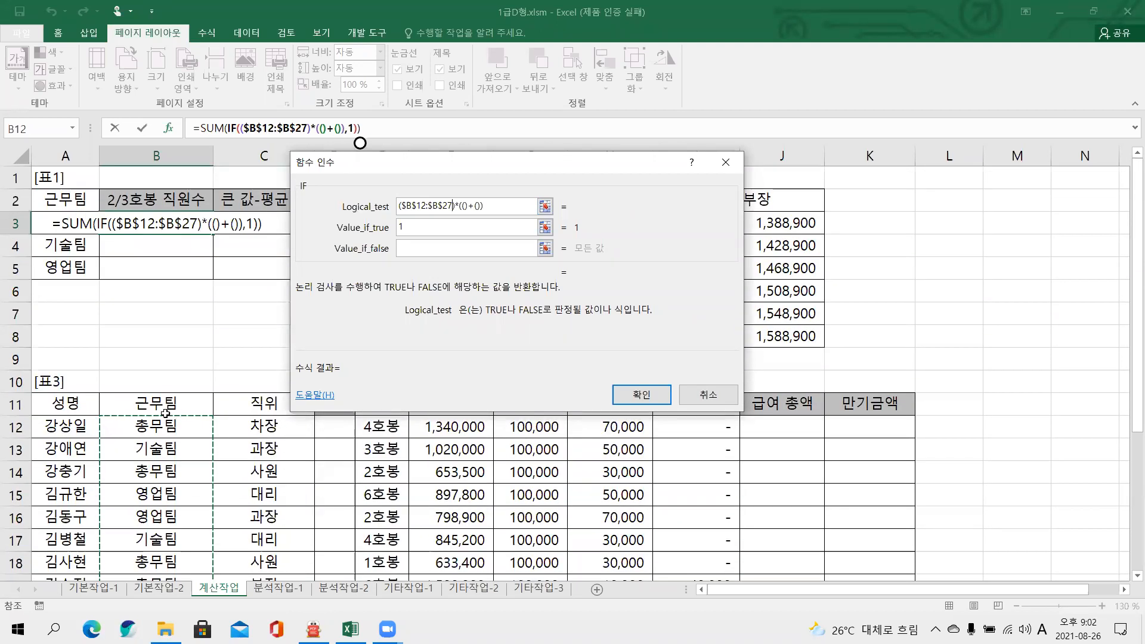
type("=")
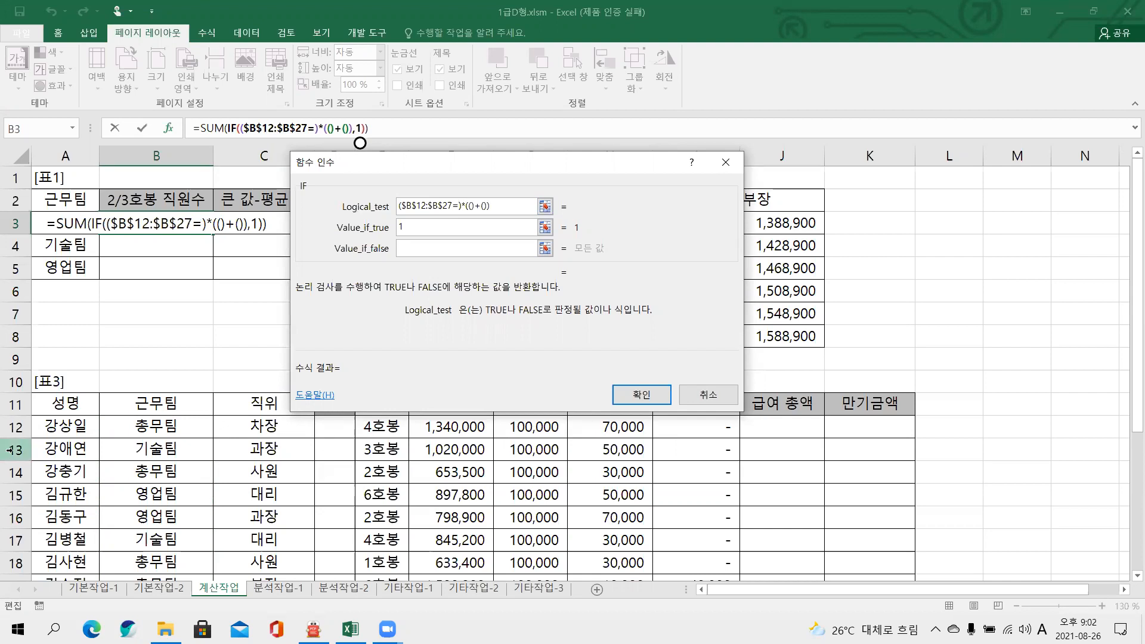
left_click(54, 228)
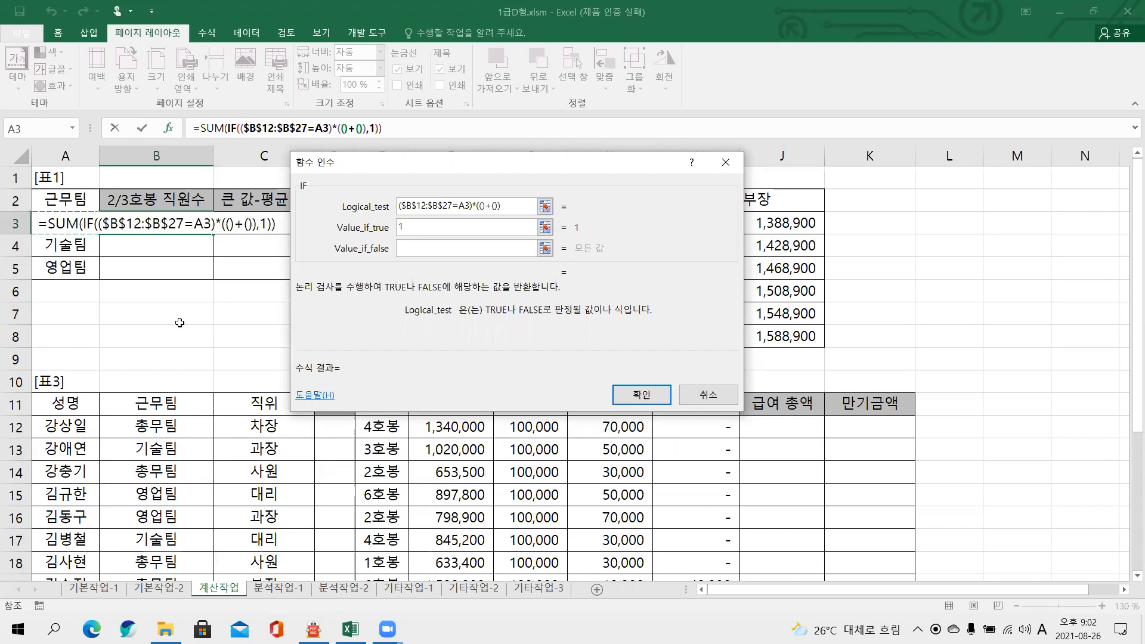
- Fill the second condition of the IF logical test with $E$12:$E$27="2호봉", using 표3's 호봉 column
left_click(424, 207)
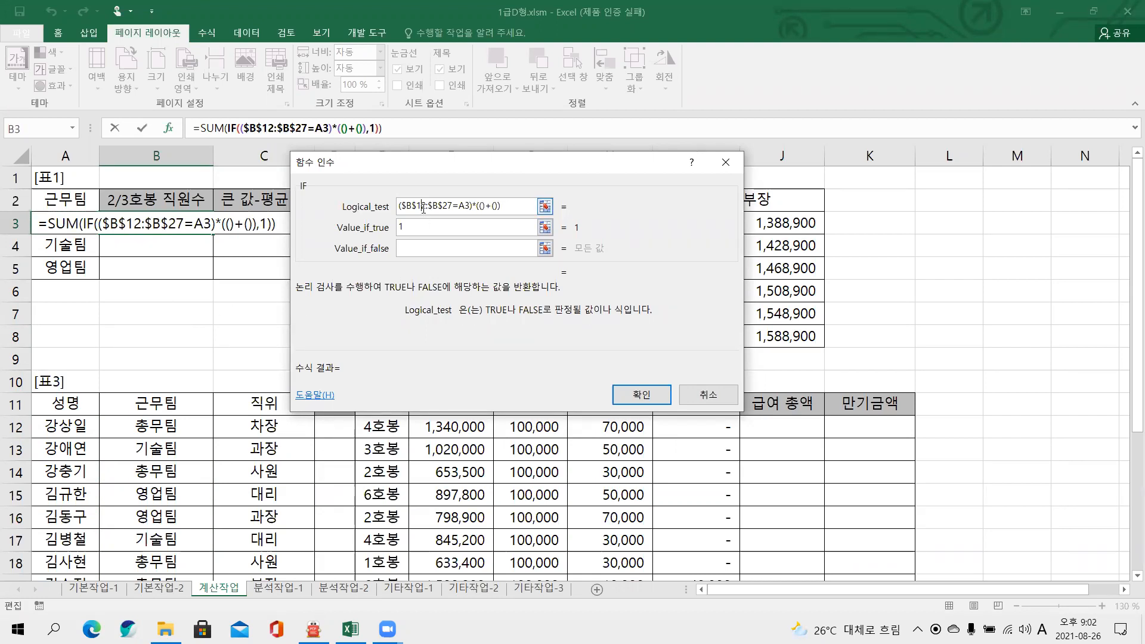
left_click(481, 206)
left_click(374, 424)
key("ctrl+shift+Down")
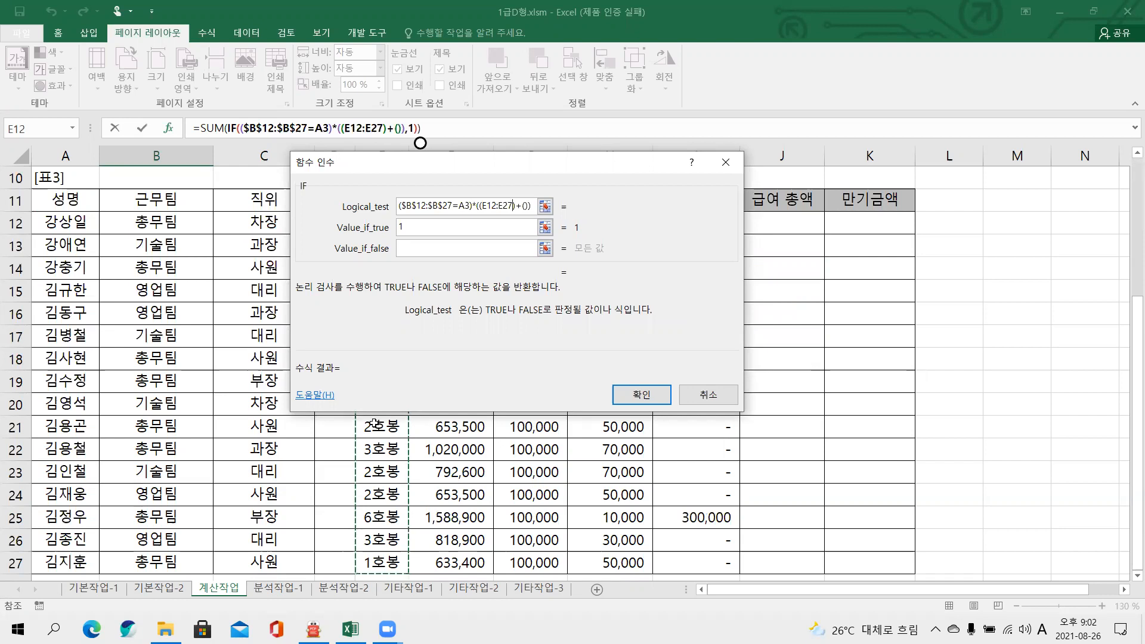
key("F4")
type("=2")
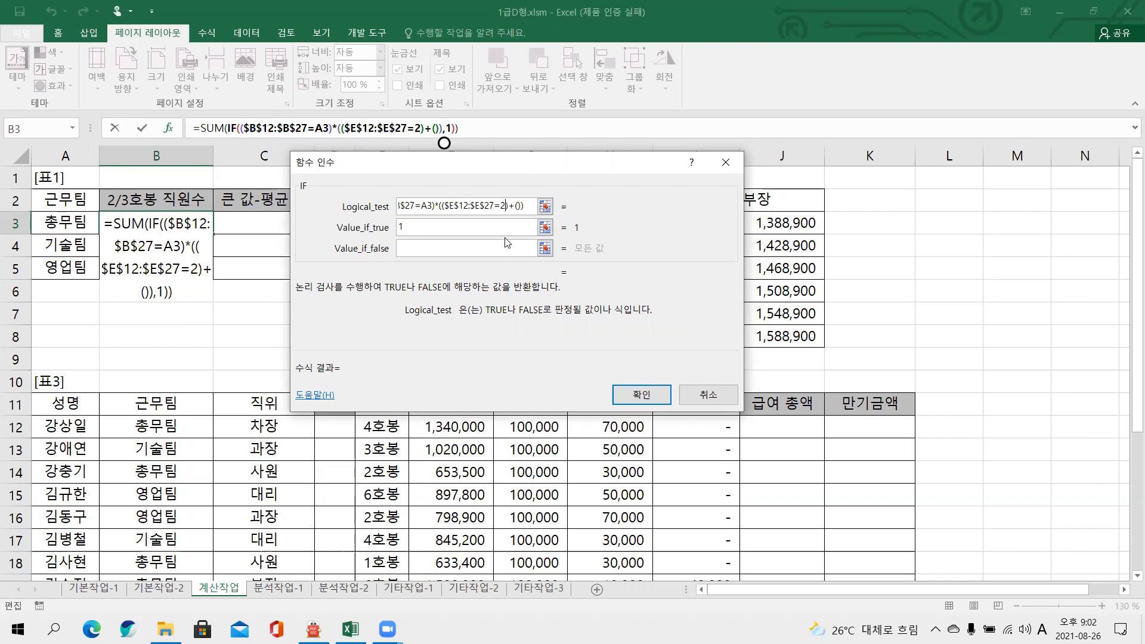
key("Hangul")
type("호보ㅇ\"")
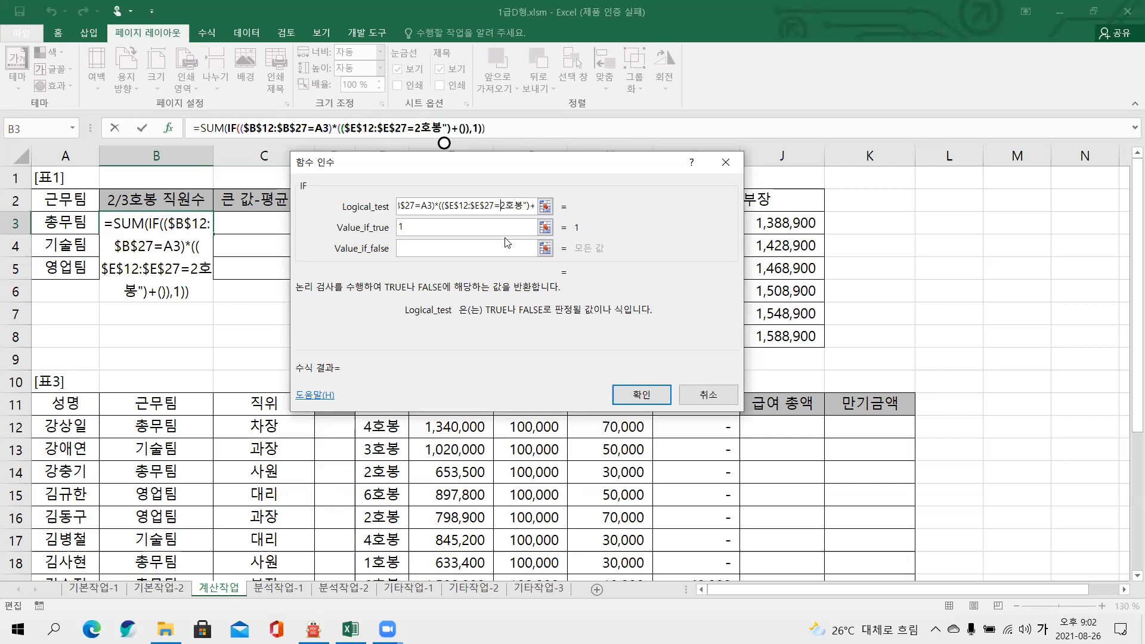
type("\"")
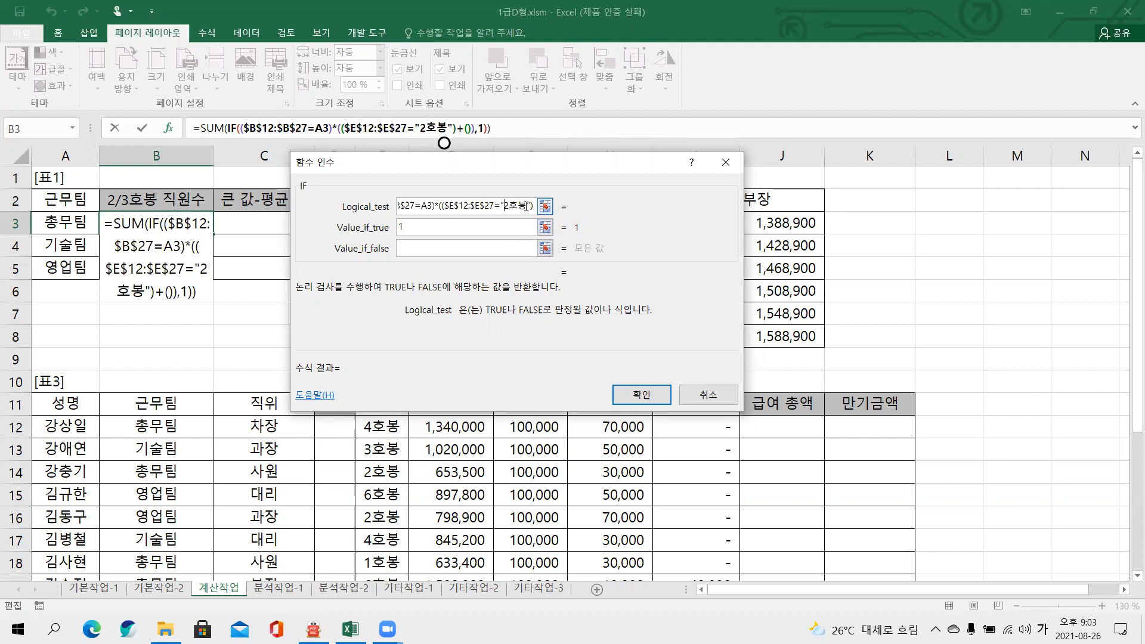
- Fill the last condition of the IF logical test with $E$12:$E$27="3호봉"
mouse_move(526, 205)
left_mouse_down()
mouse_move(544, 211)
mouse_move(529, 209)
left_mouse_up()
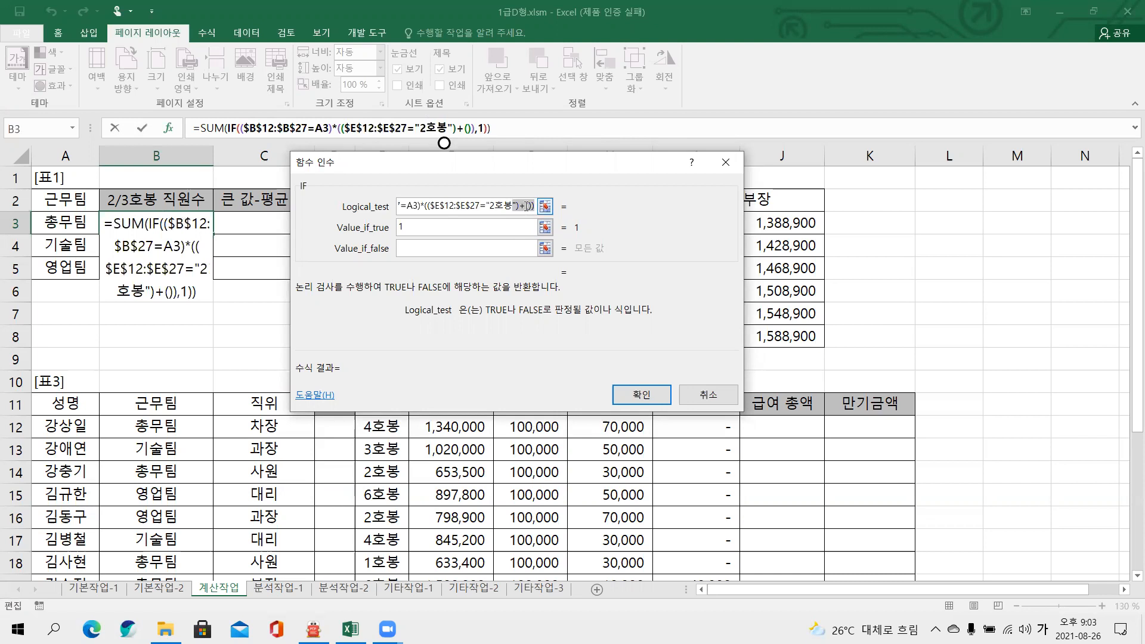
left_click(528, 205)
left_click_drag(393, 426, 381, 563)
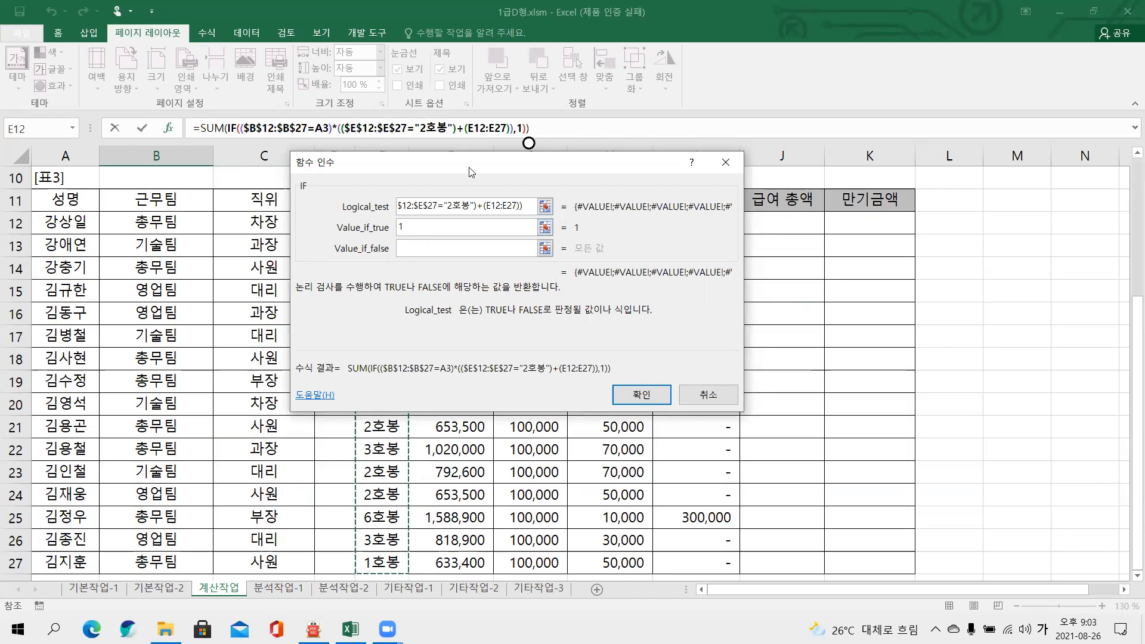
key("F4")
type("=\"3gh")
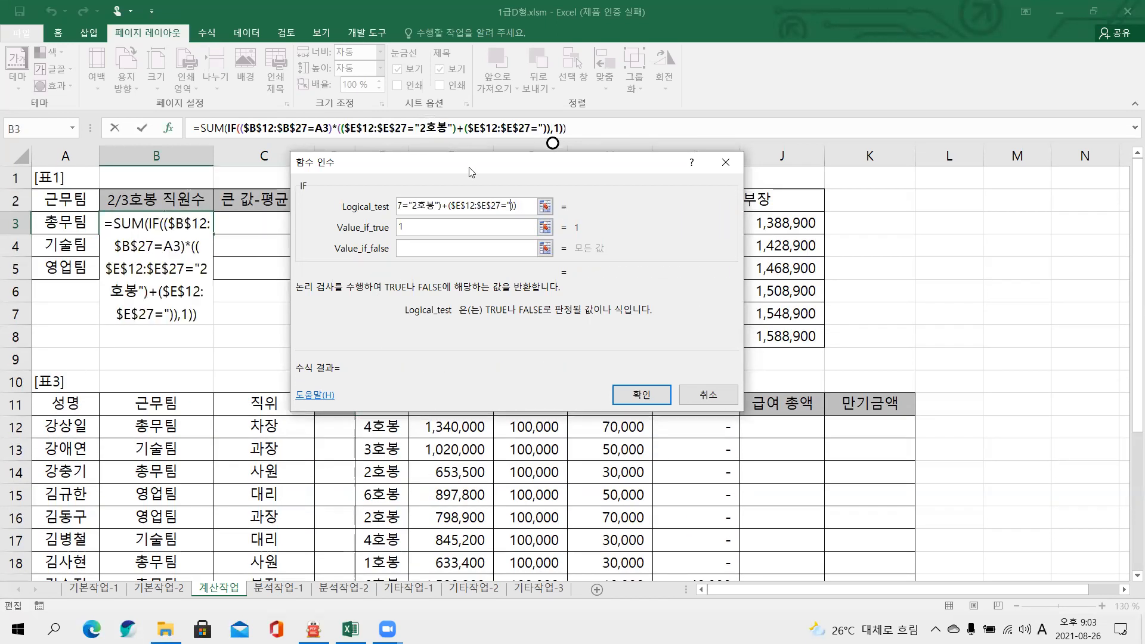
key("BackSpace")
key("BackSpace")
key("Hangul")
type("호봉\"")
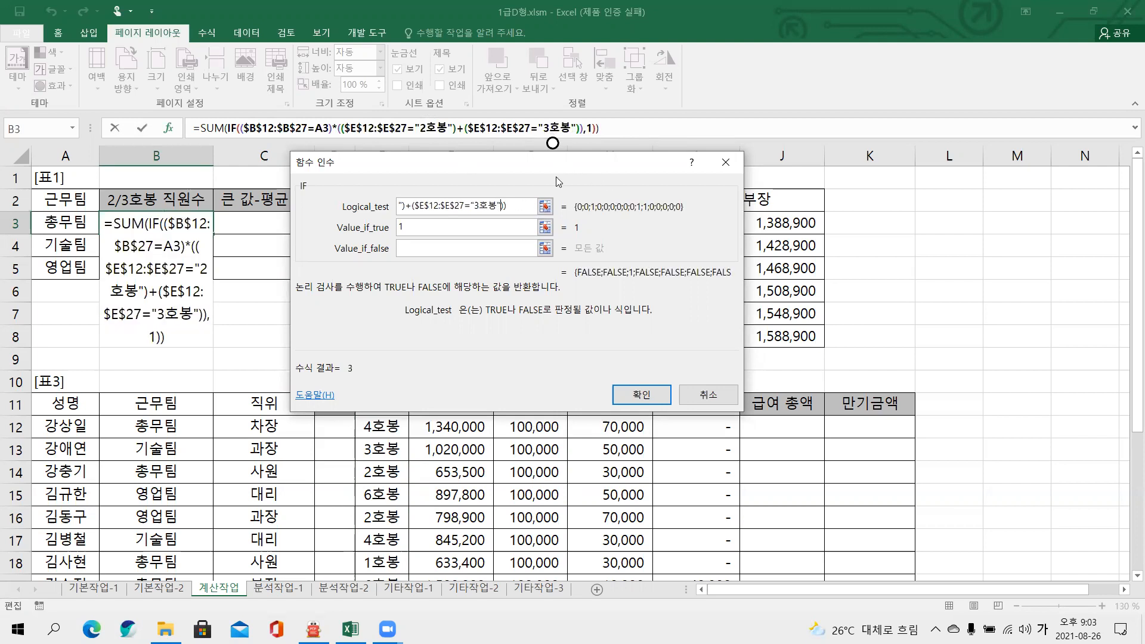
- Examine how the logical test's array of ones and zeros maps to the IF function's result array
left_click_drag(556, 177, 406, 159)
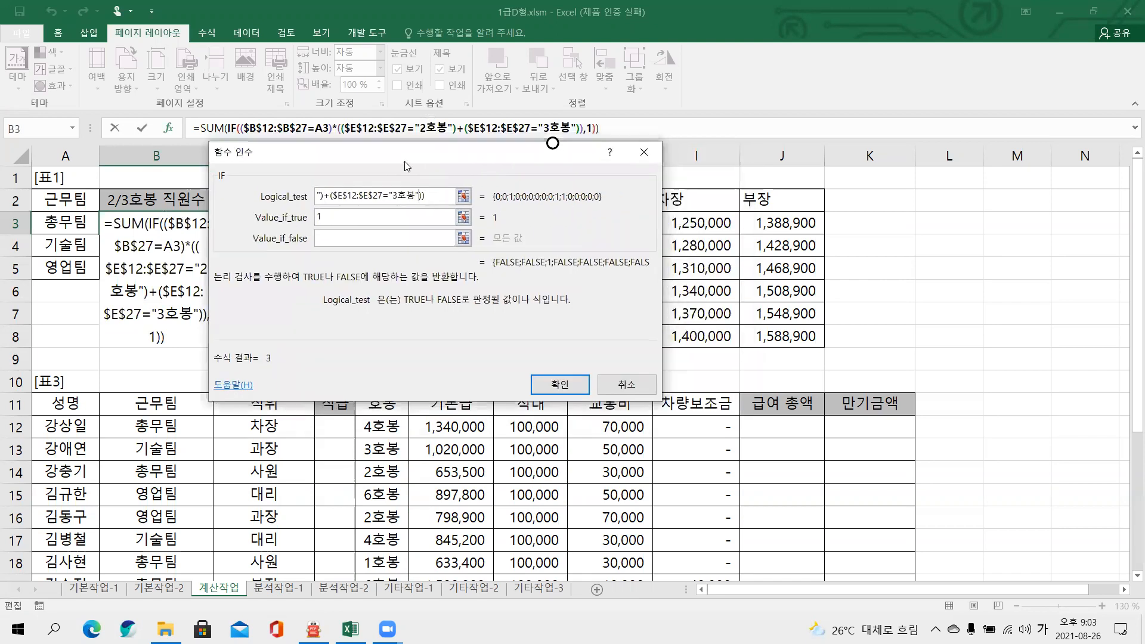
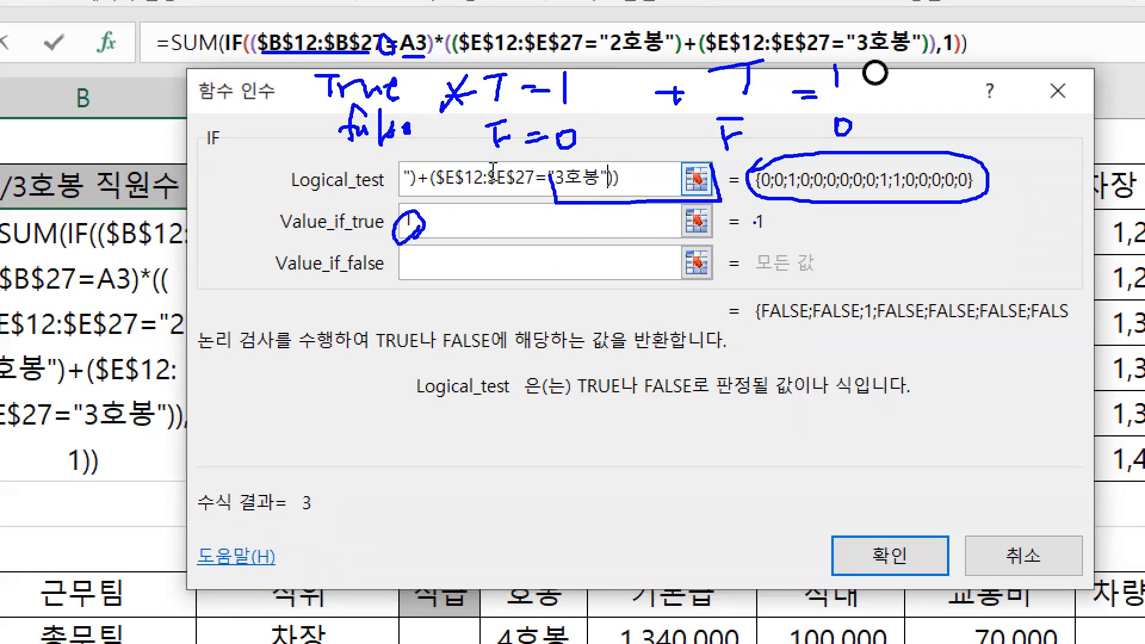
key("Escape")
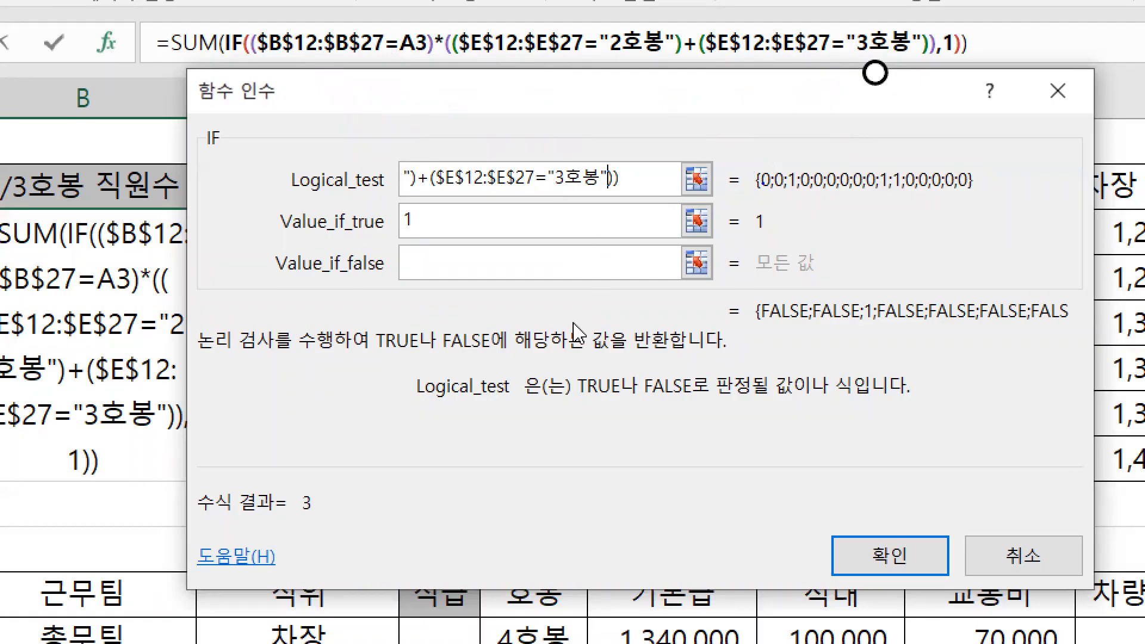
left_click_drag(762, 182, 762, 301)
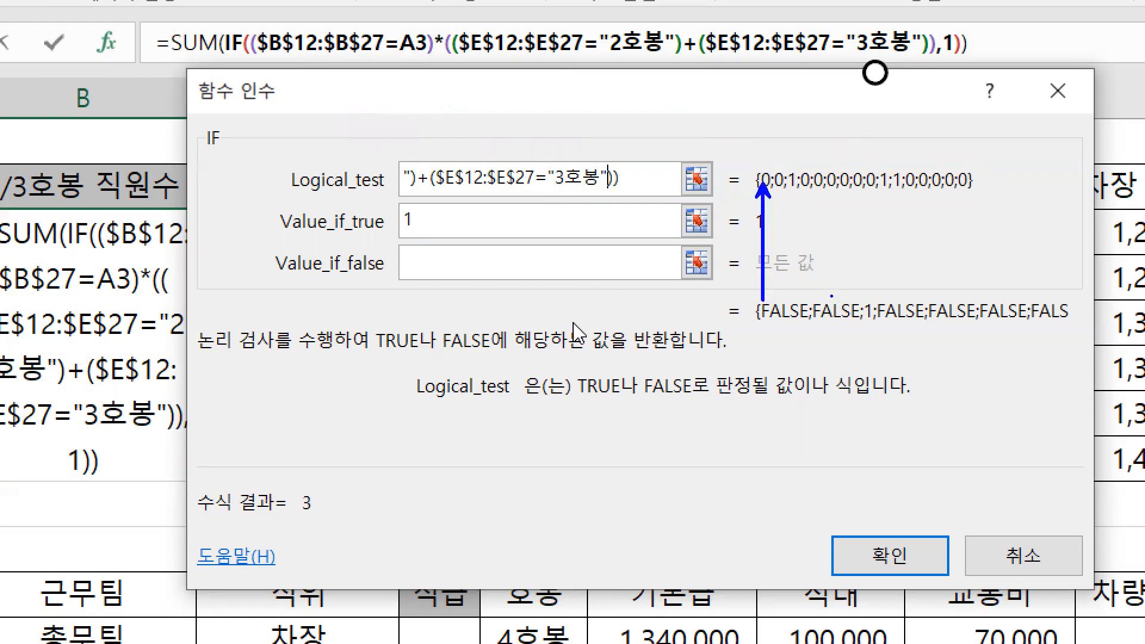
left_click_drag(777, 189, 823, 304)
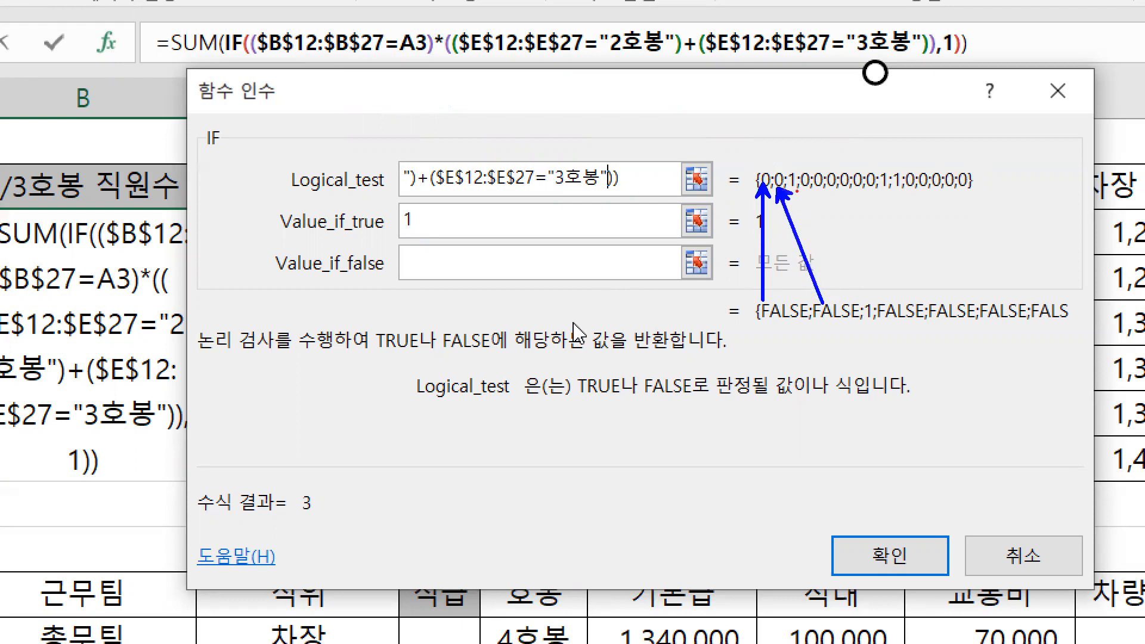
left_click_drag(797, 189, 866, 299)
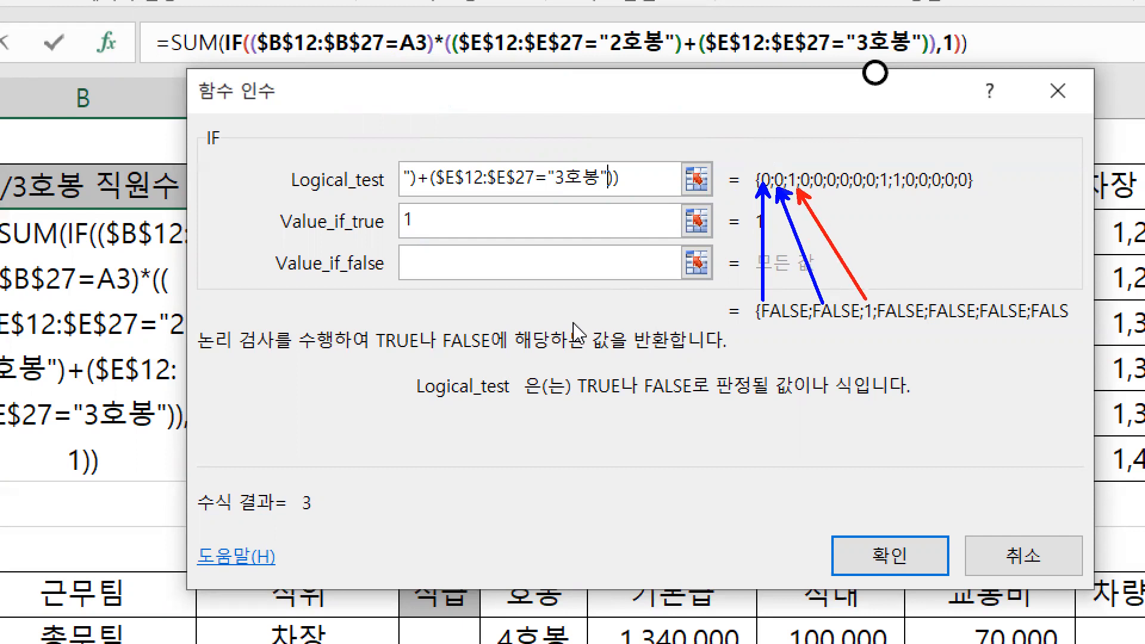
mouse_move(428, 225)
left_mouse_down()
mouse_move(421, 235)
mouse_move(395, 203)
mouse_move(418, 234)
left_mouse_up()
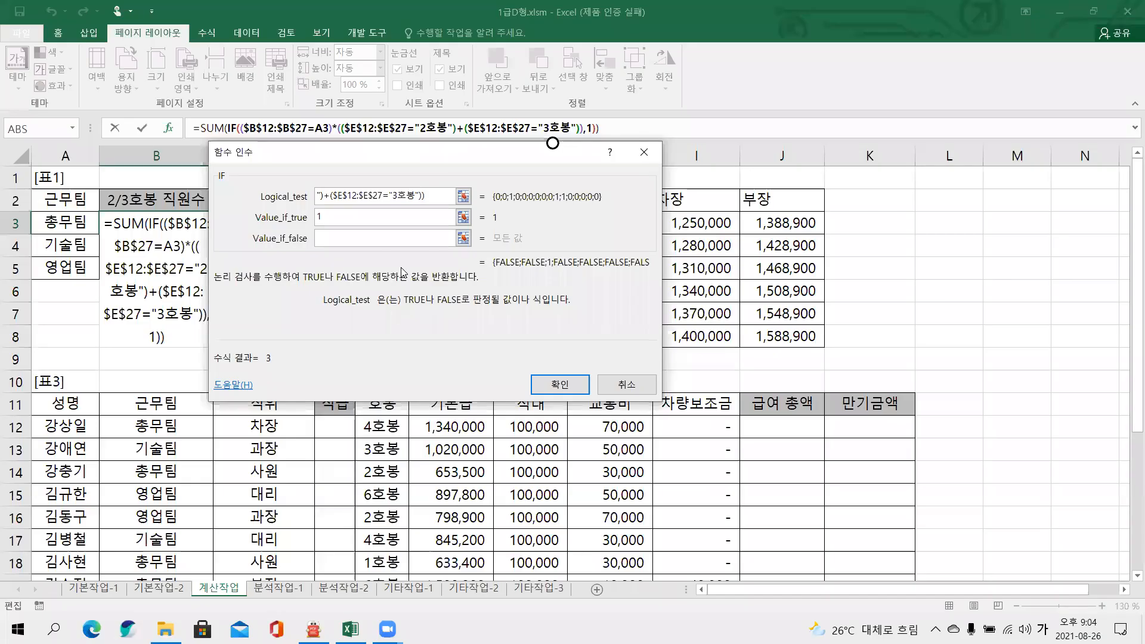
- Append &"명" after the SUM function, enter it as an array formula in B3, and fill it down to B5
left_click(205, 127)
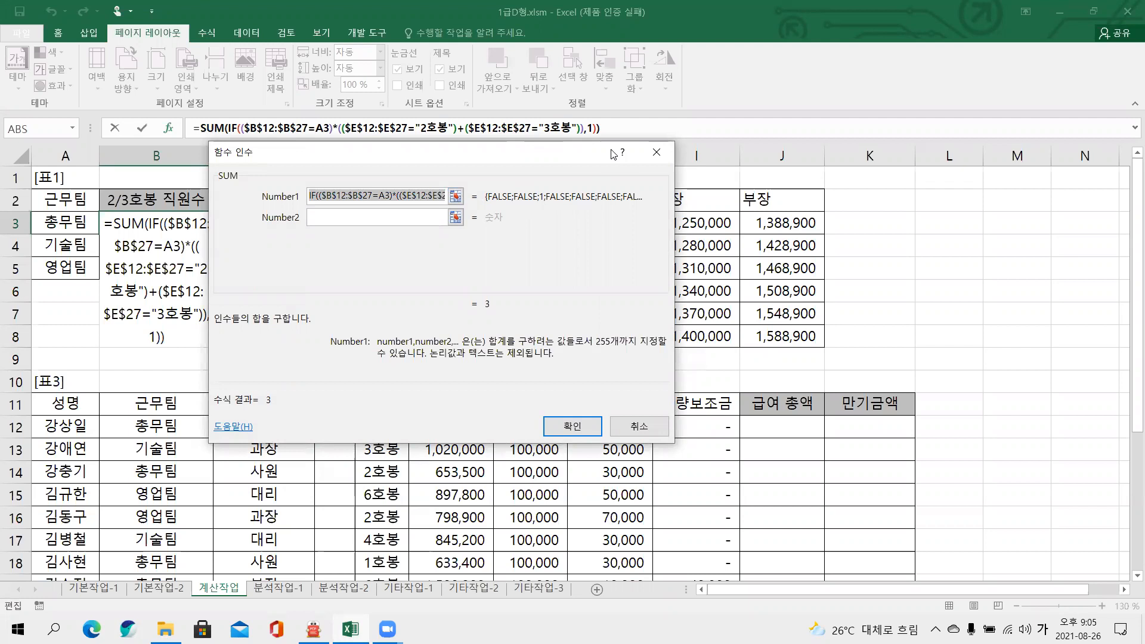
left_click(640, 127)
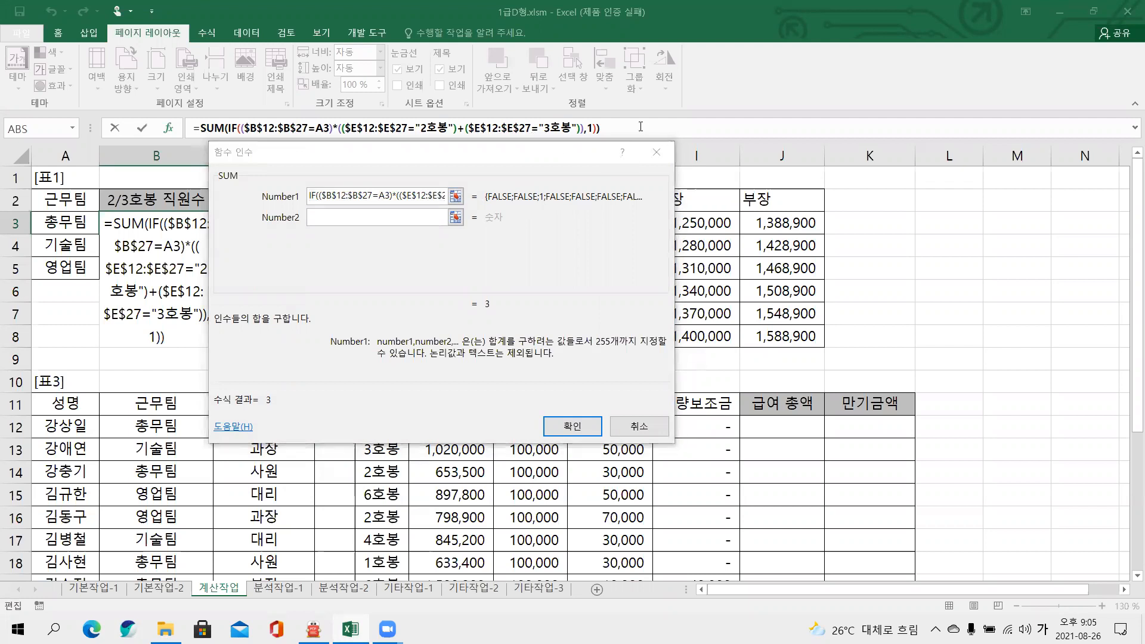
type("&\"a")
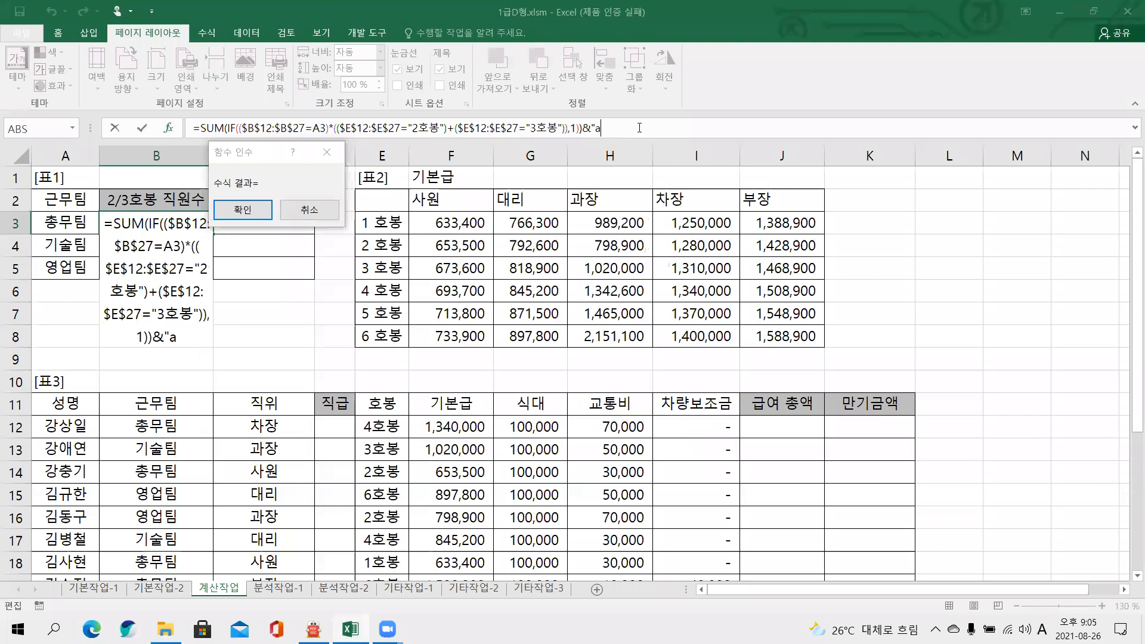
key("BackSpace")
key("Hangul")
type("명\"")
key("ctrl+shift+Return")
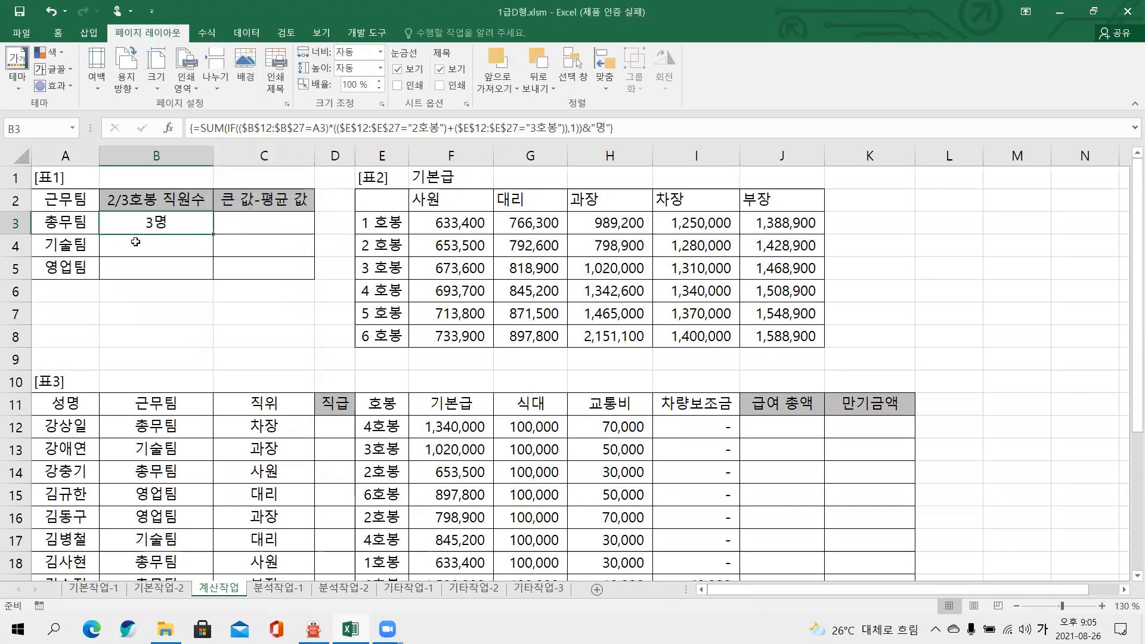
left_click_drag(212, 235, 211, 279)
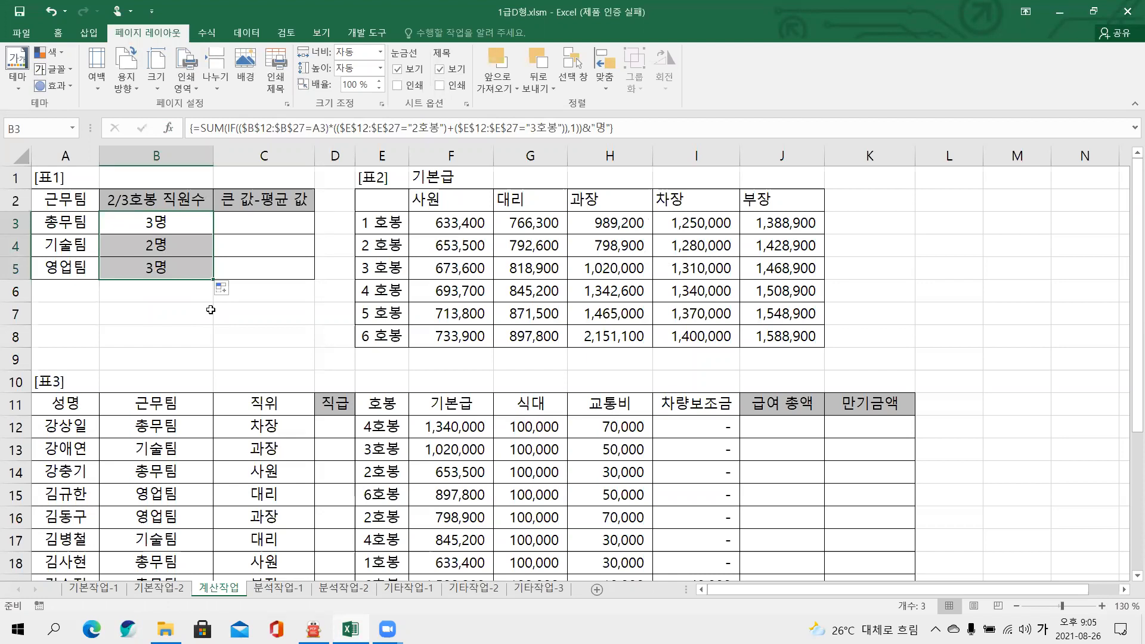
- Switch to the exam document in 알PDF and read question 2 on the 직급 calculation for D12:D27, including its required functions
left_click(312, 623)
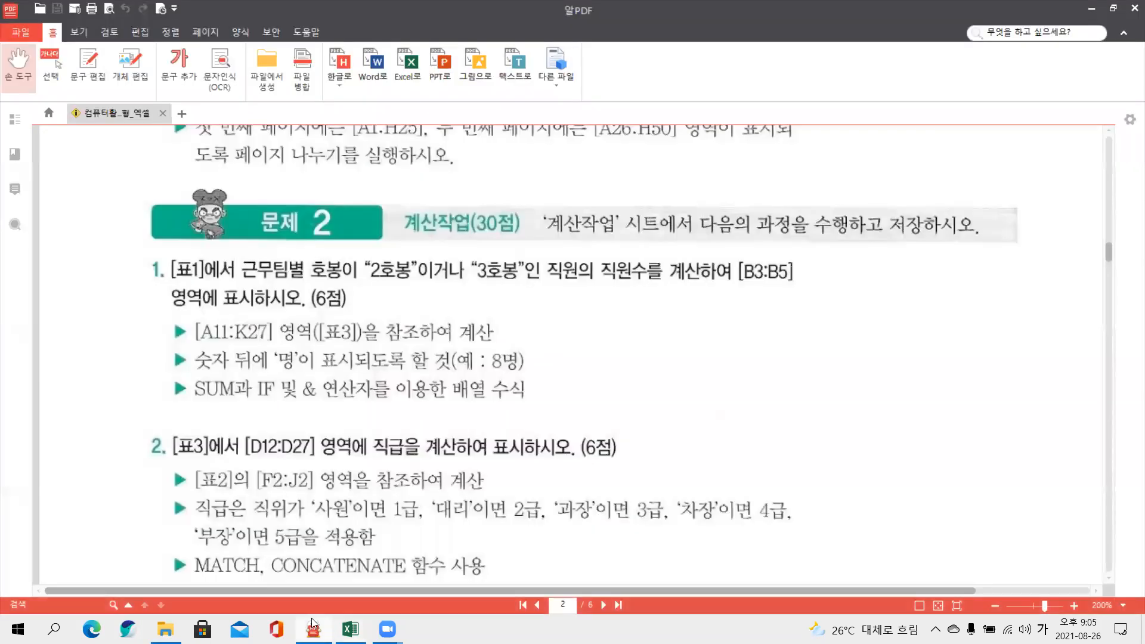
scroll(377, 343, "down", 3)
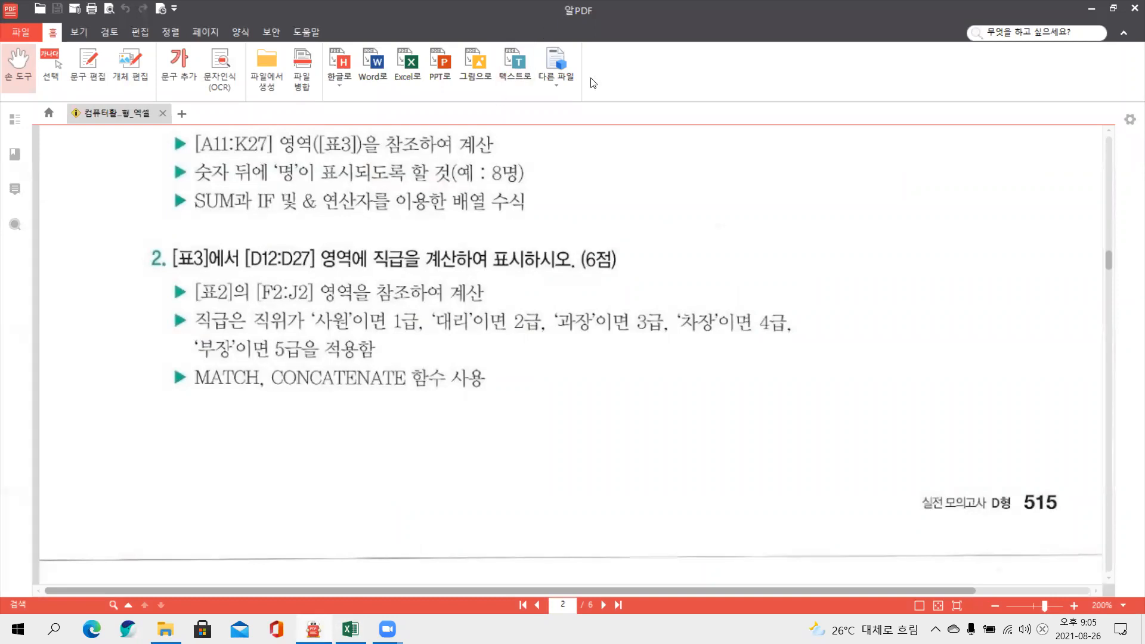
key("ctrl+2")
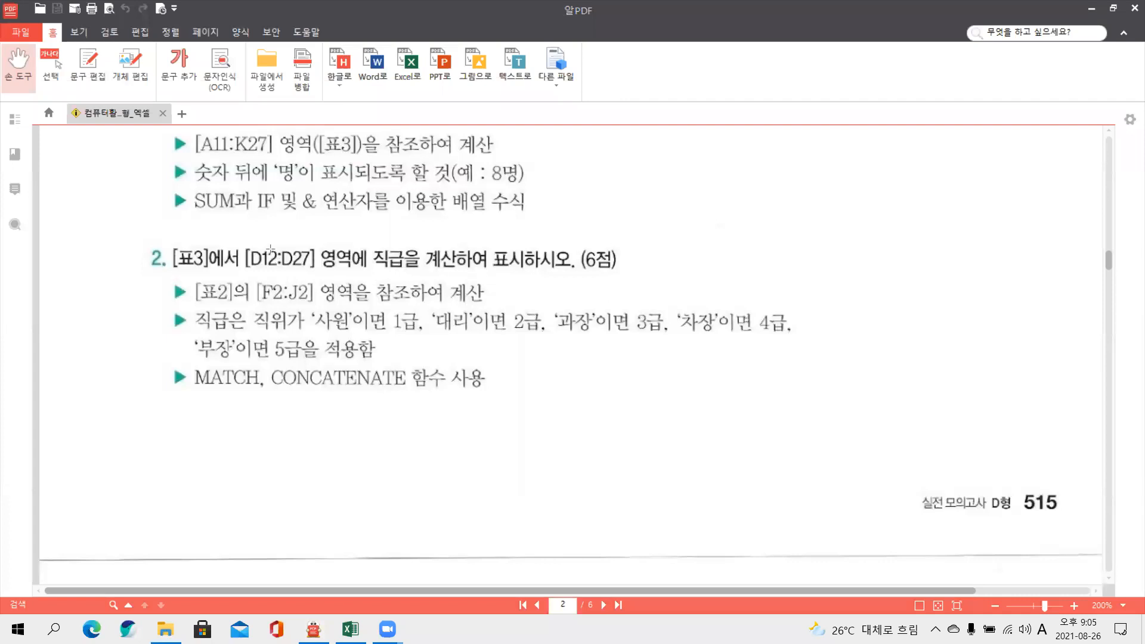
left_click_drag(249, 245, 319, 270)
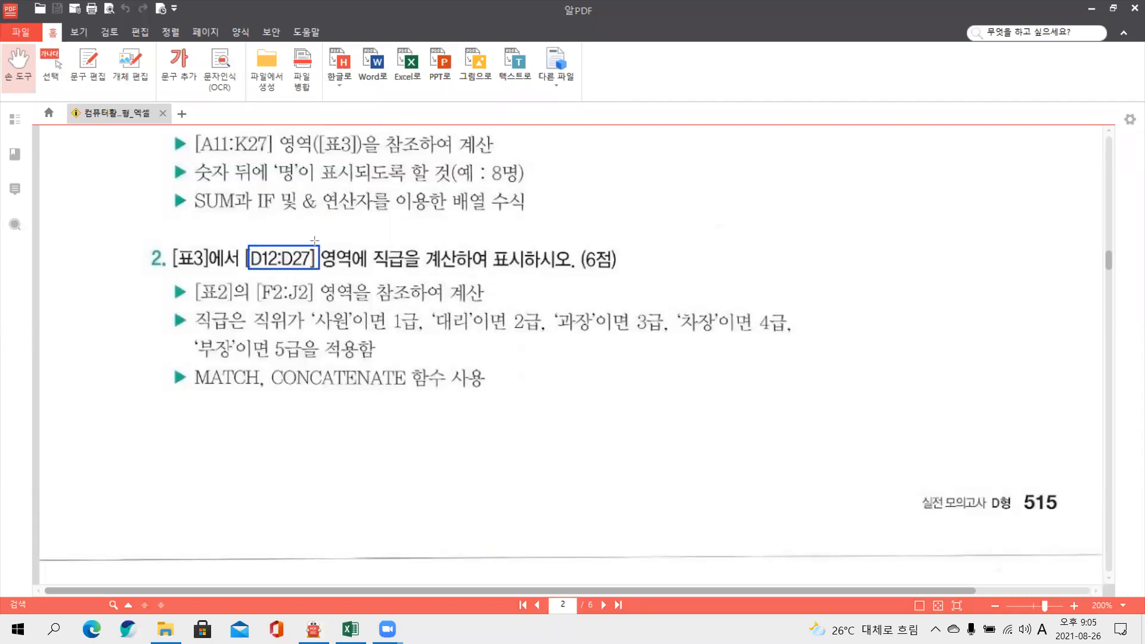
mouse_move(368, 275)
left_mouse_down()
mouse_move(418, 309)
mouse_move(412, 301)
left_mouse_up()
mouse_move(246, 310)
left_mouse_down()
mouse_move(419, 333)
mouse_move(451, 320)
mouse_move(539, 337)
mouse_move(658, 341)
mouse_move(719, 328)
mouse_move(778, 343)
left_mouse_up()
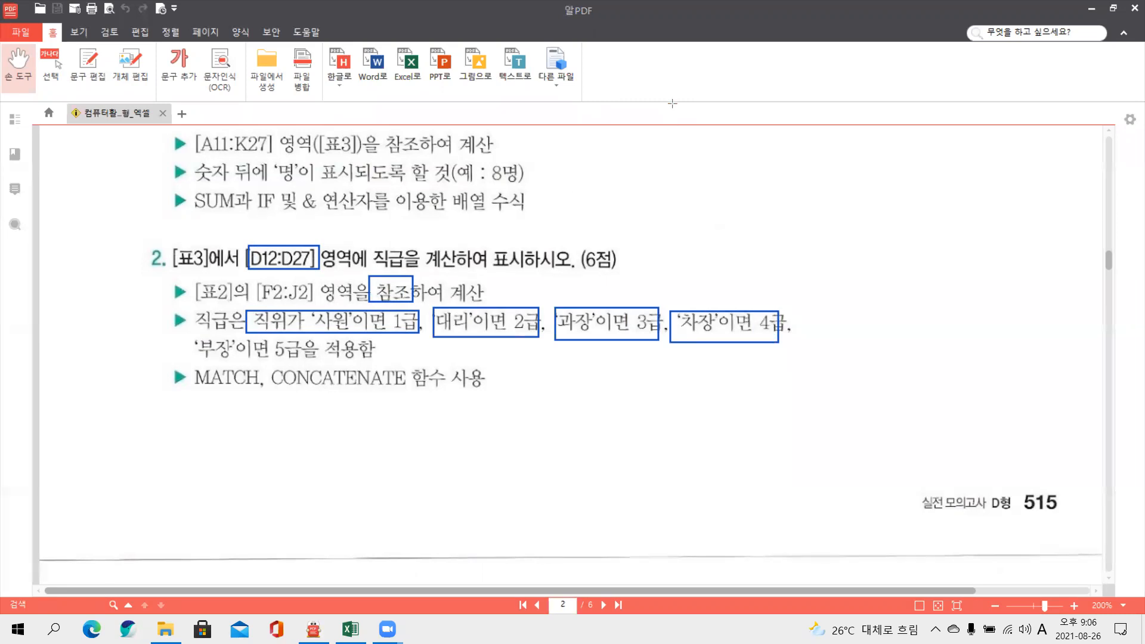
left_click_drag(178, 391, 420, 389)
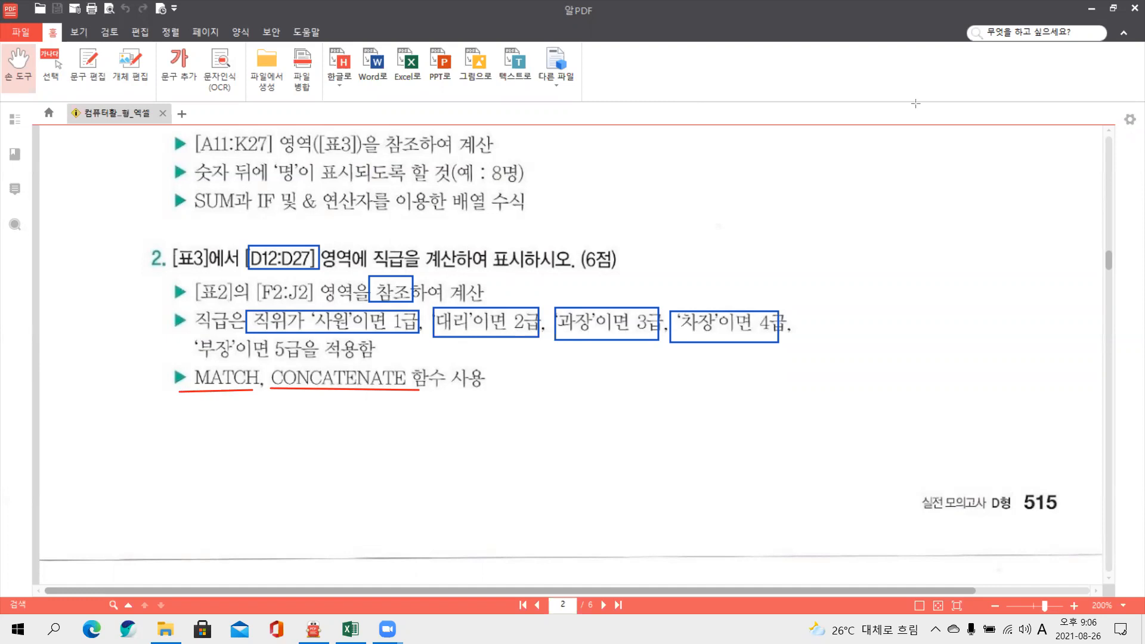
left_click(915, 103)
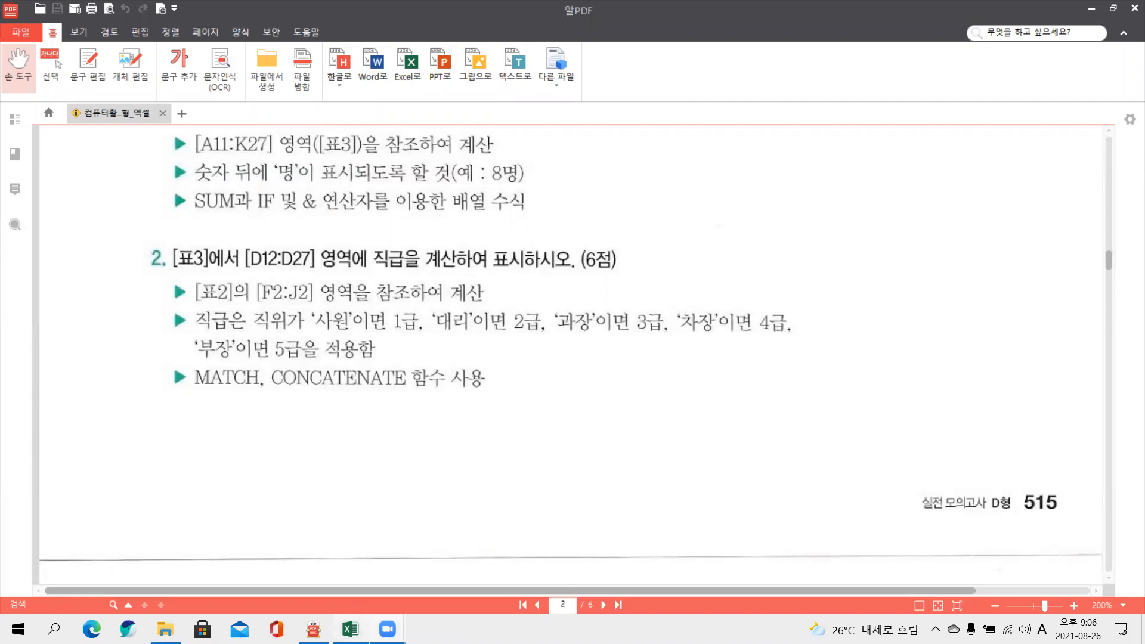
- Switch back to Excel and examine how the 직위 headings in F2:J2 of 표2 relate to 표3's 직급 column
left_click(350, 629)
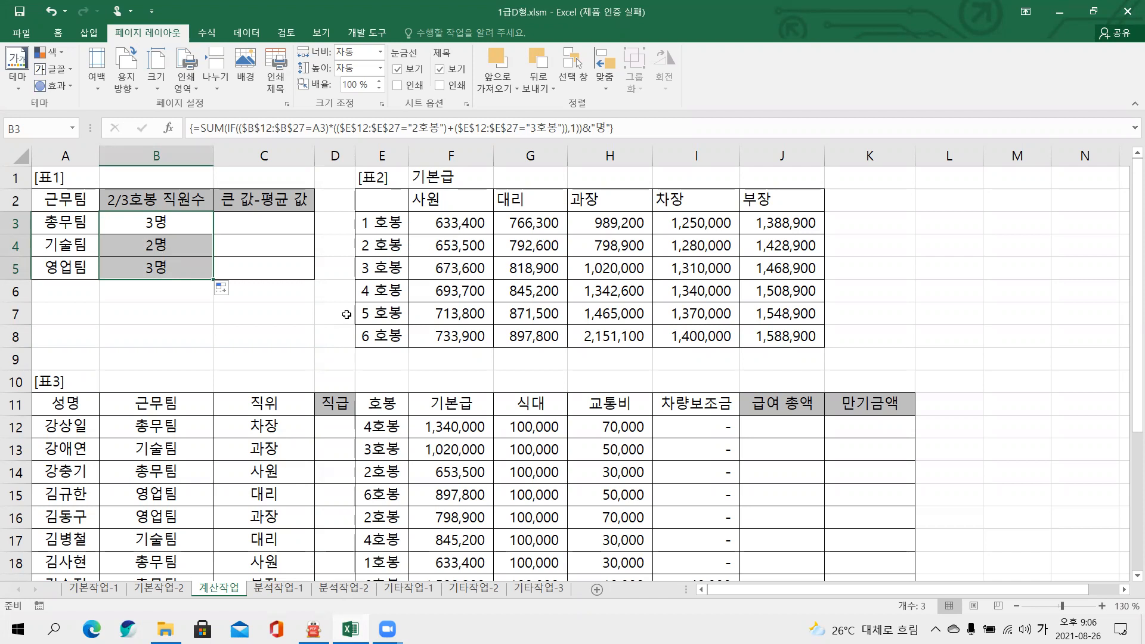
scroll(357, 368, "down", 1)
scroll(357, 367, "down", 1)
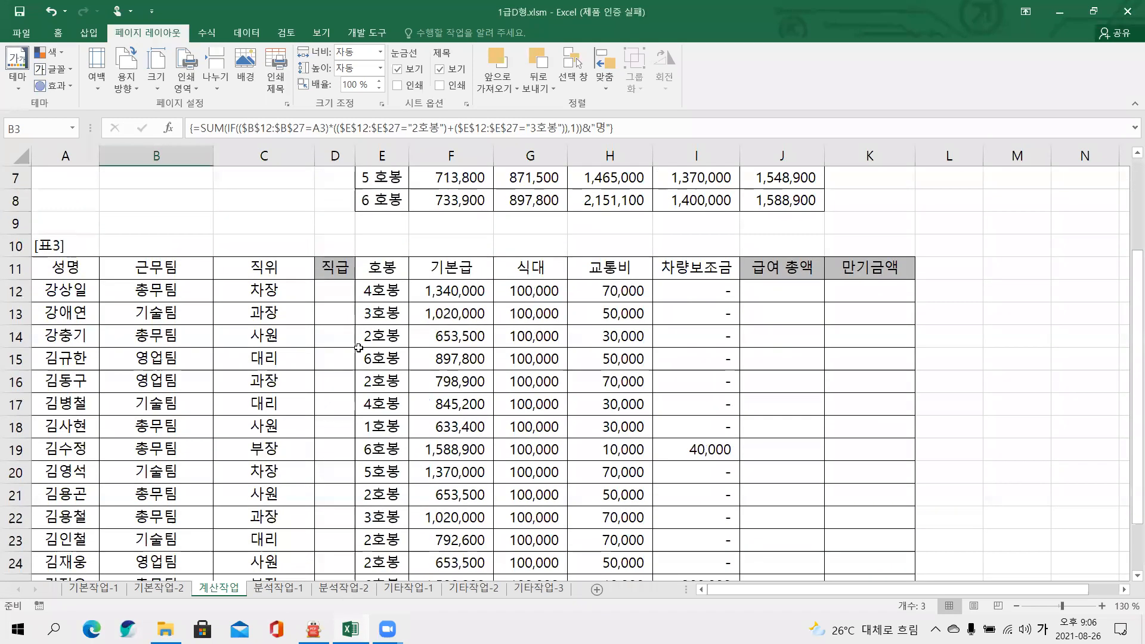
left_click(334, 294)
scroll(344, 305, "up", 2)
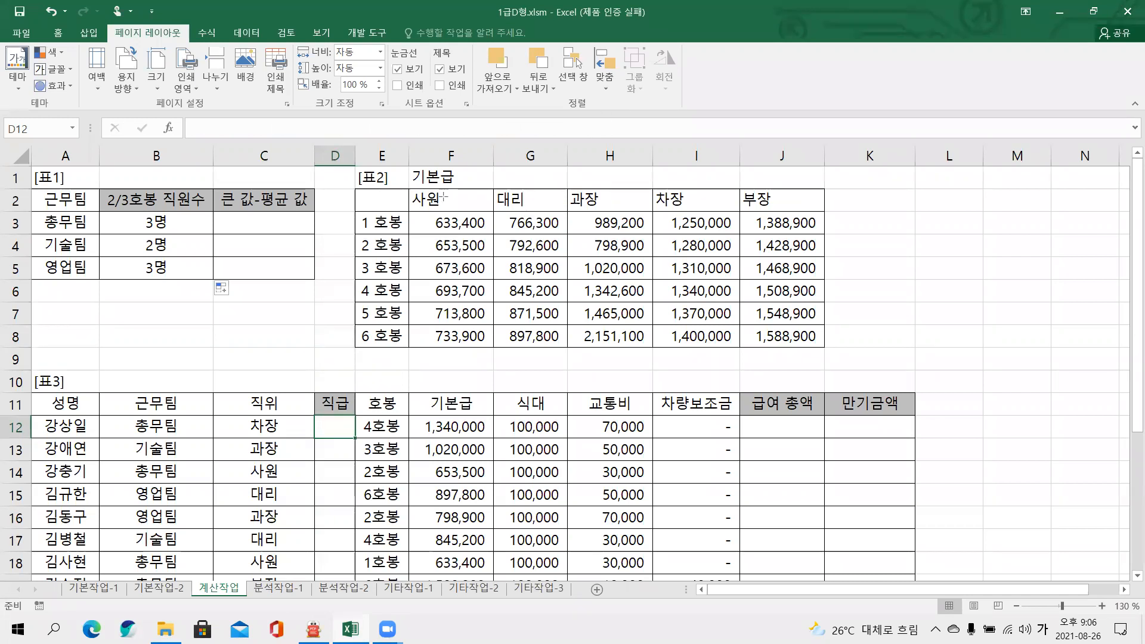
mouse_move(350, 187)
left_mouse_down()
mouse_move(477, 281)
mouse_move(728, 350)
mouse_move(827, 352)
left_mouse_up()
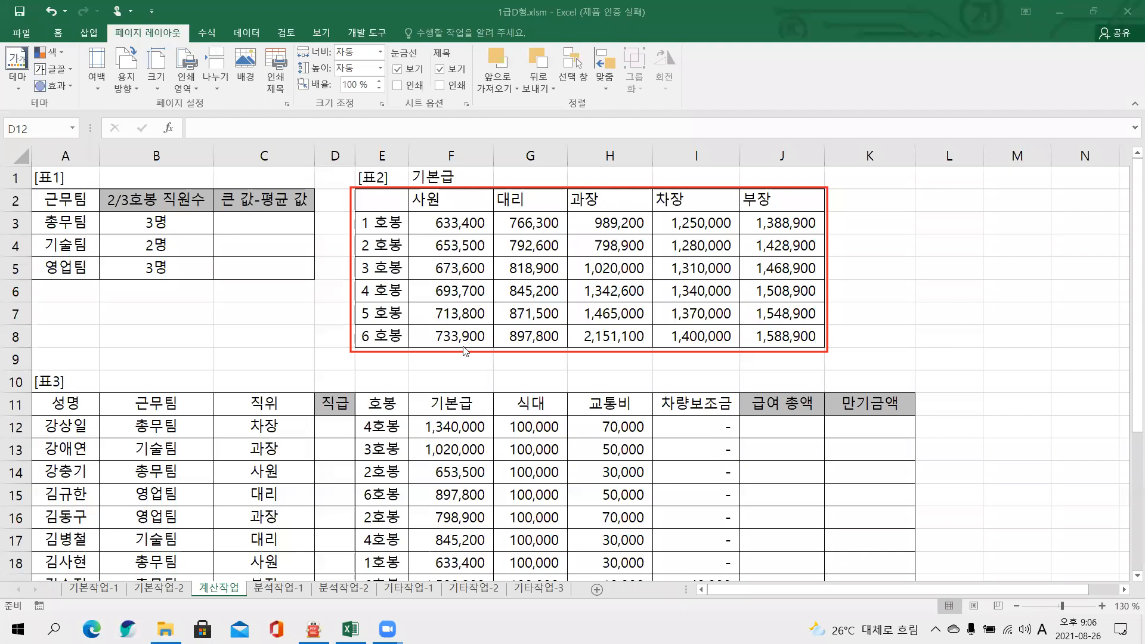
left_click(422, 348)
left_click_drag(350, 352, 406, 211)
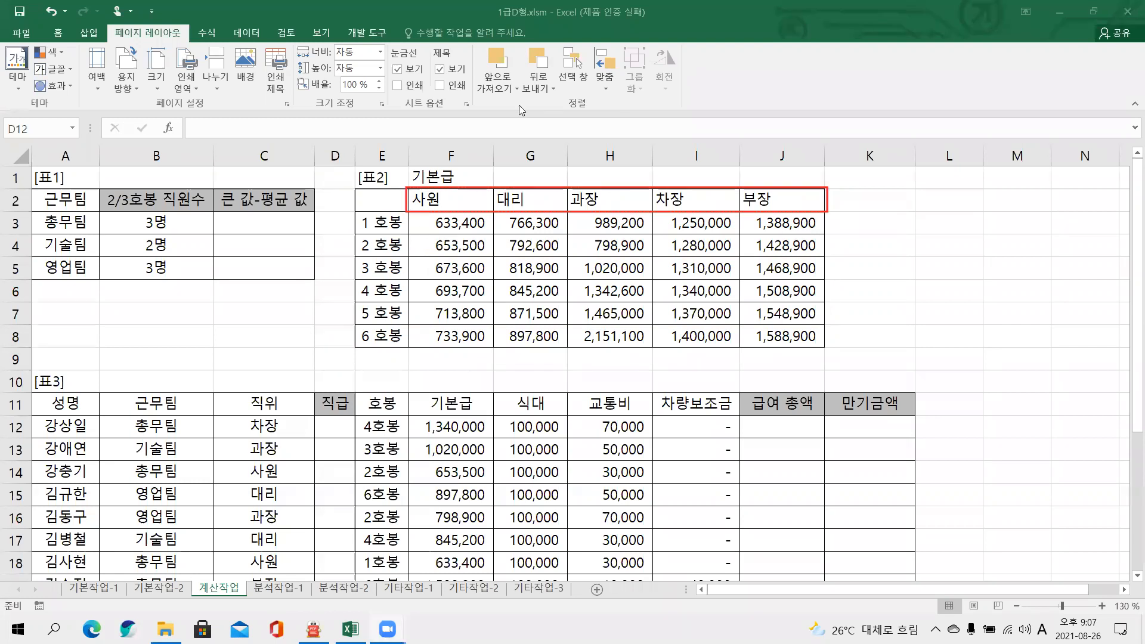
- Begin a formula in D12 with =mat and read the description of the MATCH function
left_click(345, 425)
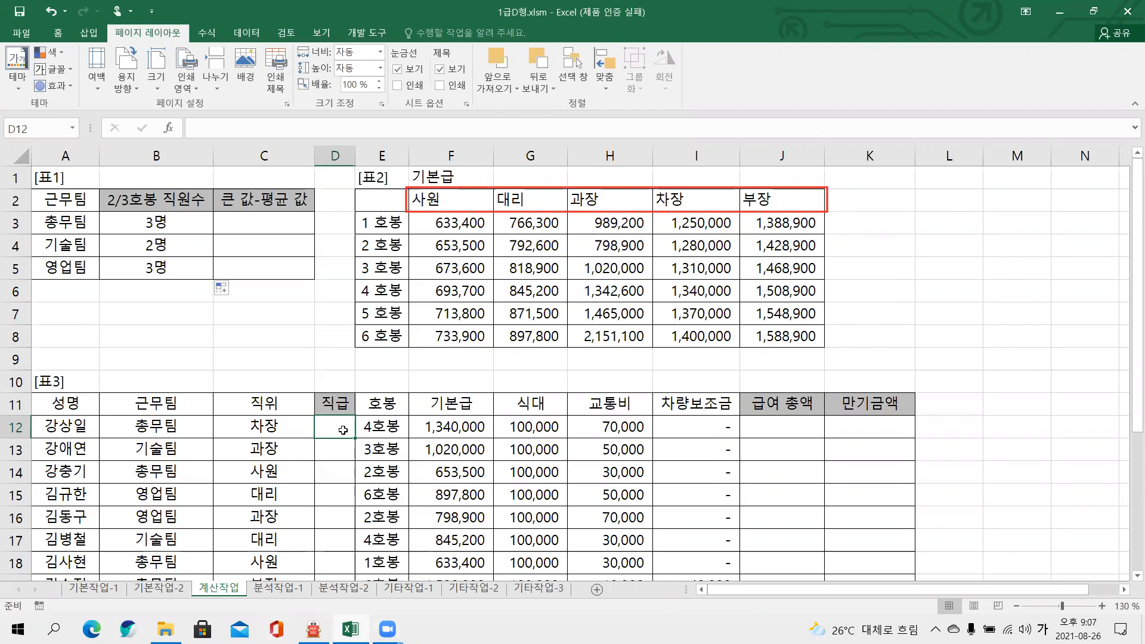
type("=ㅡ")
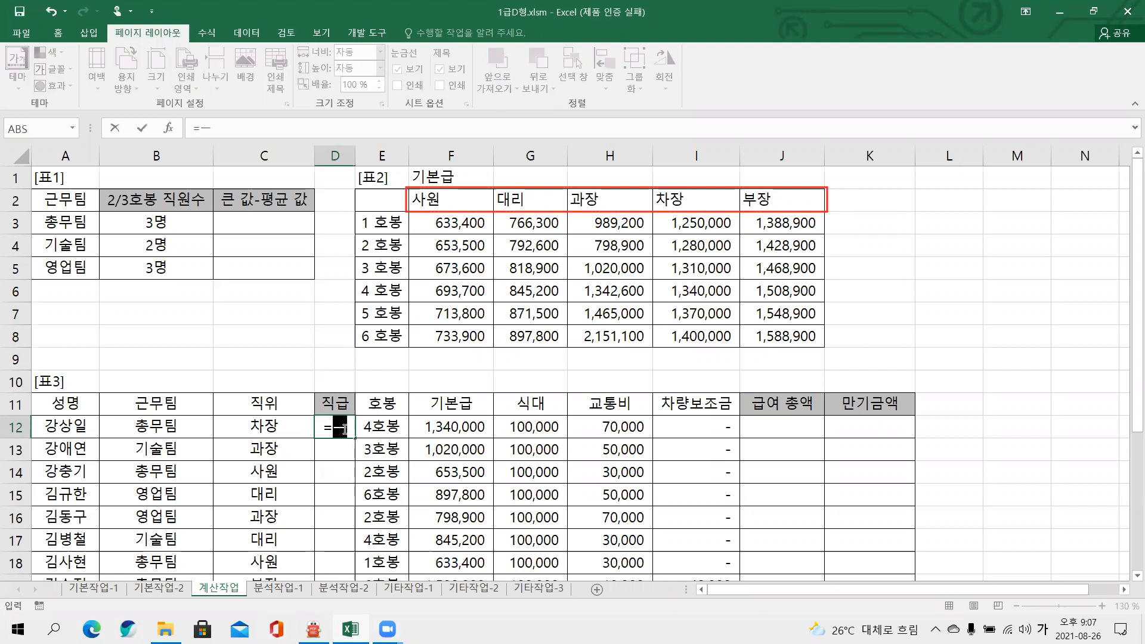
key("BackSpace")
key("Hangul")
type("mat")
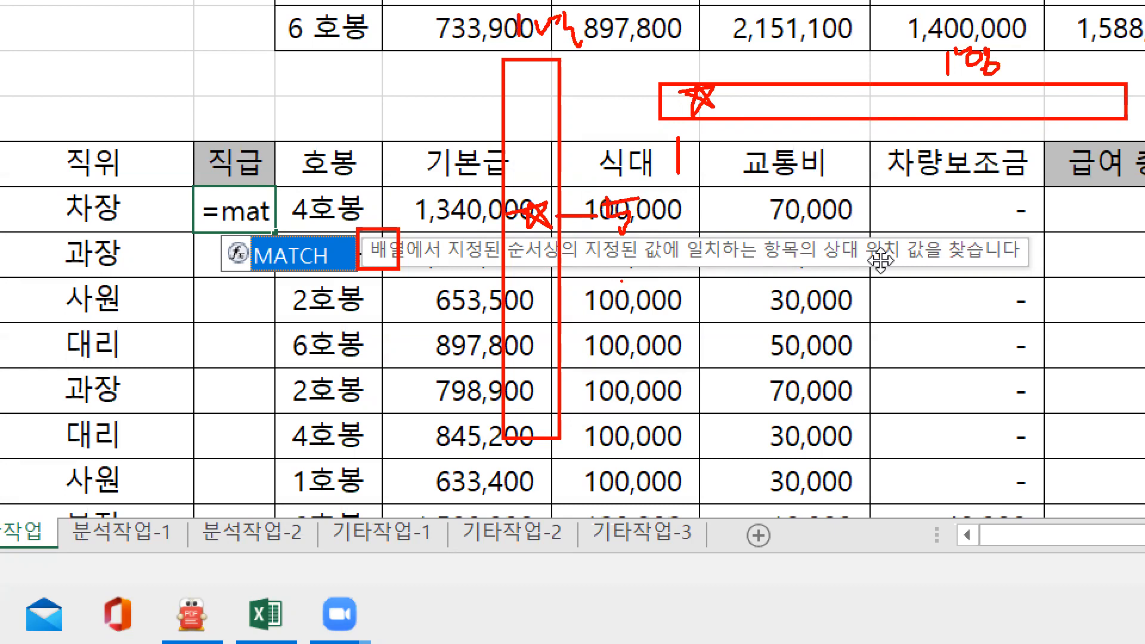
key("Escape")
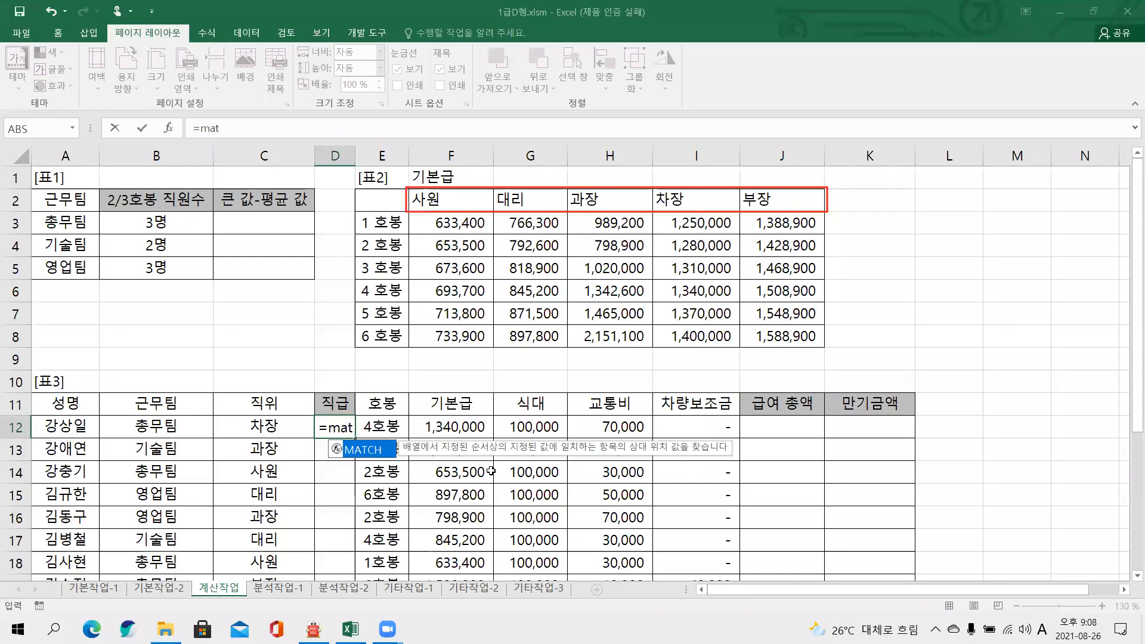
- Replace mat with con in the D12 formula and read the CONCATENATE function's description
left_click(350, 432)
key("BackSpace")
key("BackSpace")
key("BackSpace")
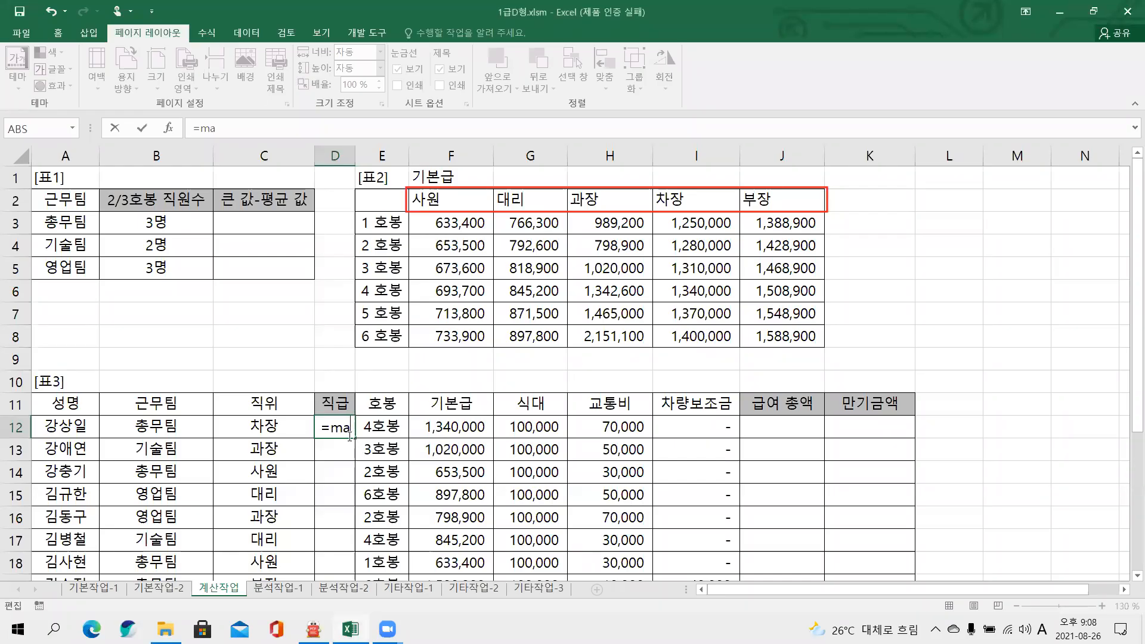
type("co")
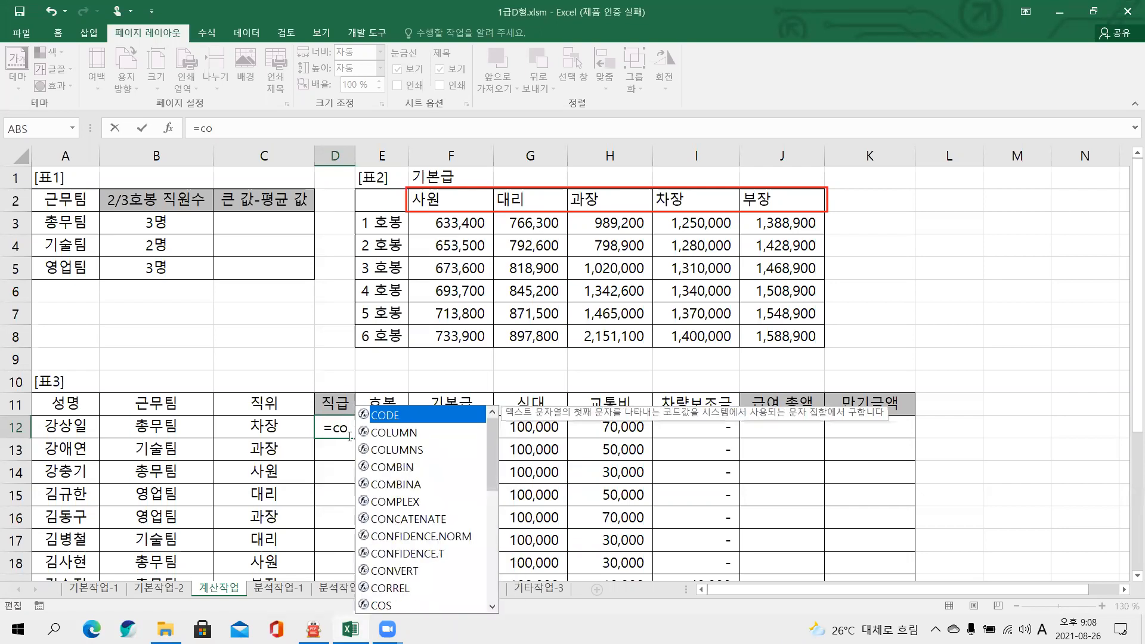
type("n")
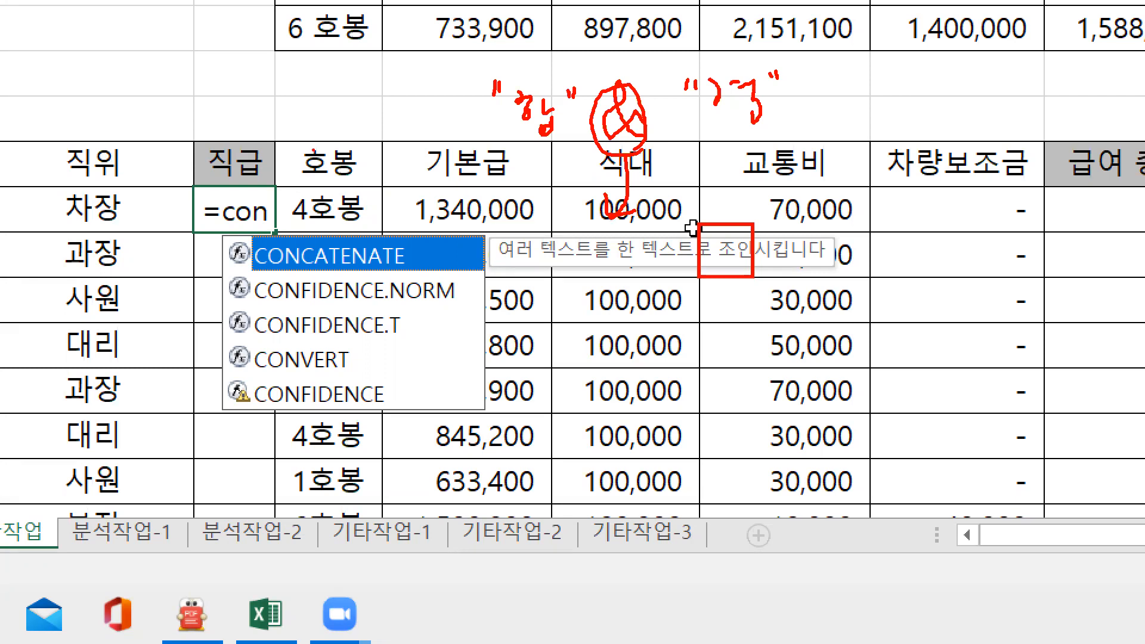
mouse_move(294, 71)
left_mouse_down()
mouse_move(292, 113)
mouse_move(345, 82)
left_mouse_up()
left_click_drag(325, 91, 334, 117)
mouse_move(344, 91)
left_mouse_down()
mouse_move(345, 115)
mouse_move(381, 99)
mouse_move(402, 111)
left_mouse_up()
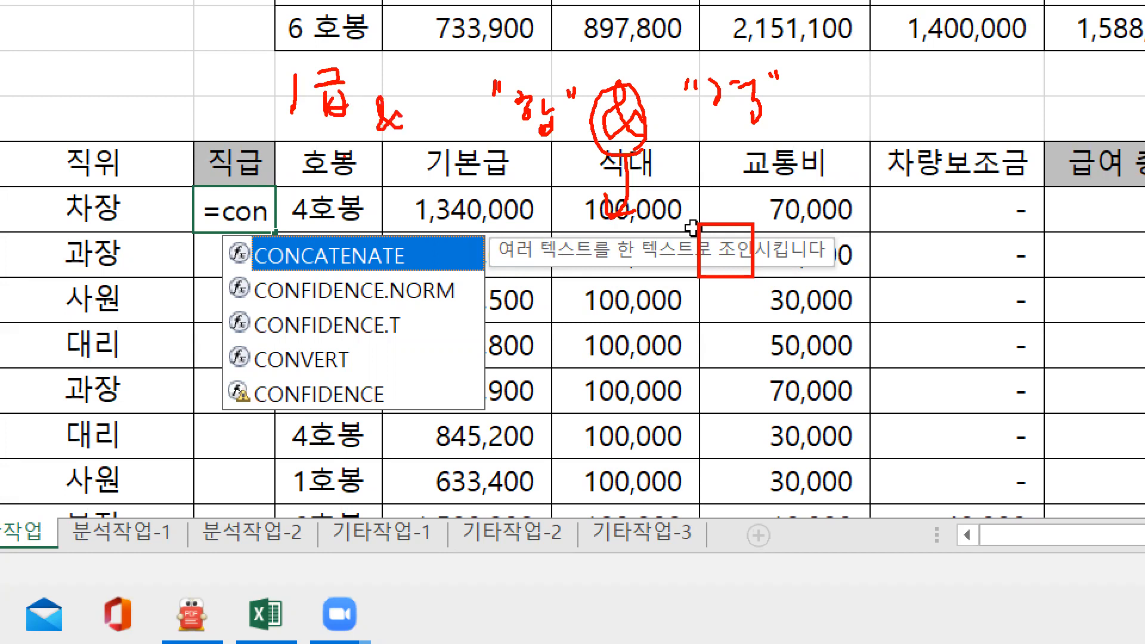
mouse_move(333, 136)
left_mouse_down()
mouse_move(303, 83)
mouse_move(345, 121)
mouse_move(307, 139)
left_mouse_up()
left_click_drag(307, 240, 349, 225)
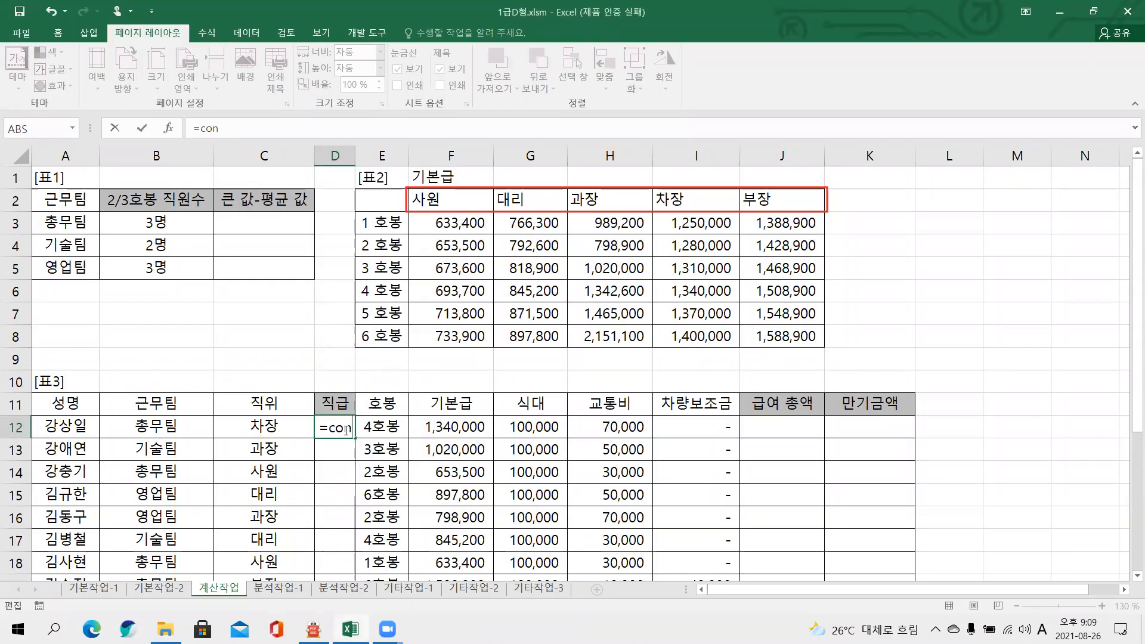
- Insert the CONCATENATE function in D12, open its function arguments, and set Text2 to "급"
type("c")
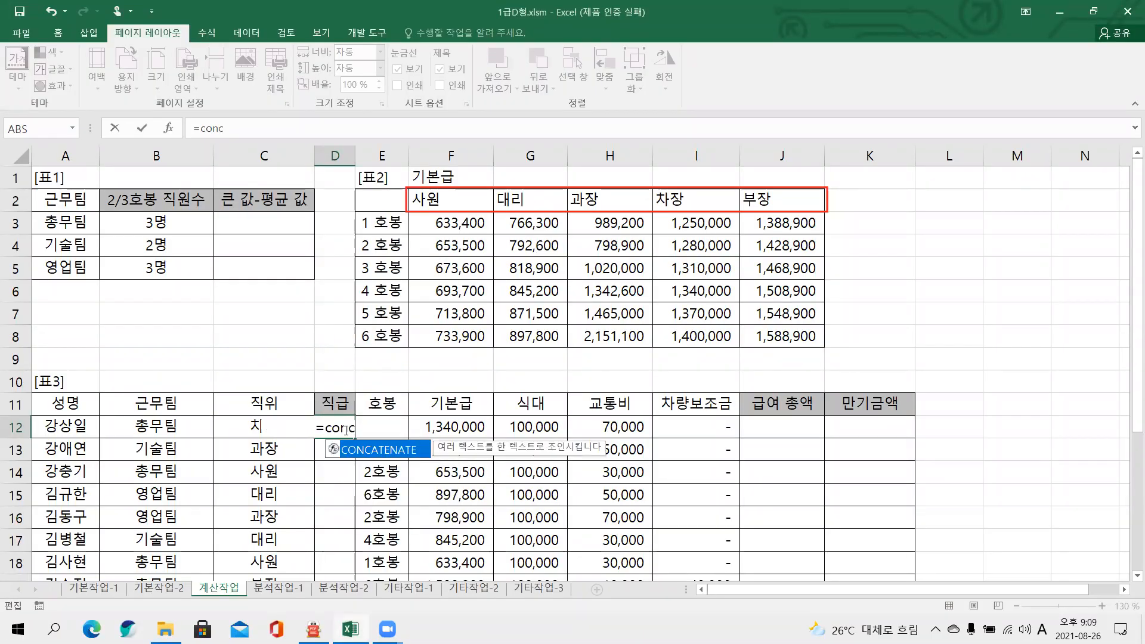
double_click(375, 457)
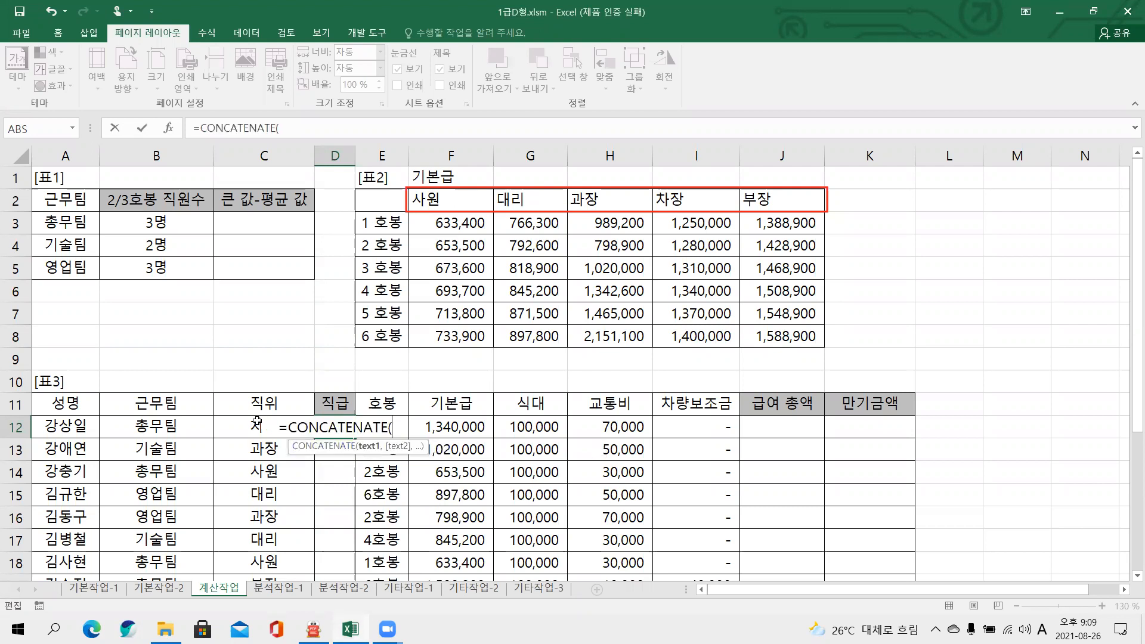
key("ctrl+a")
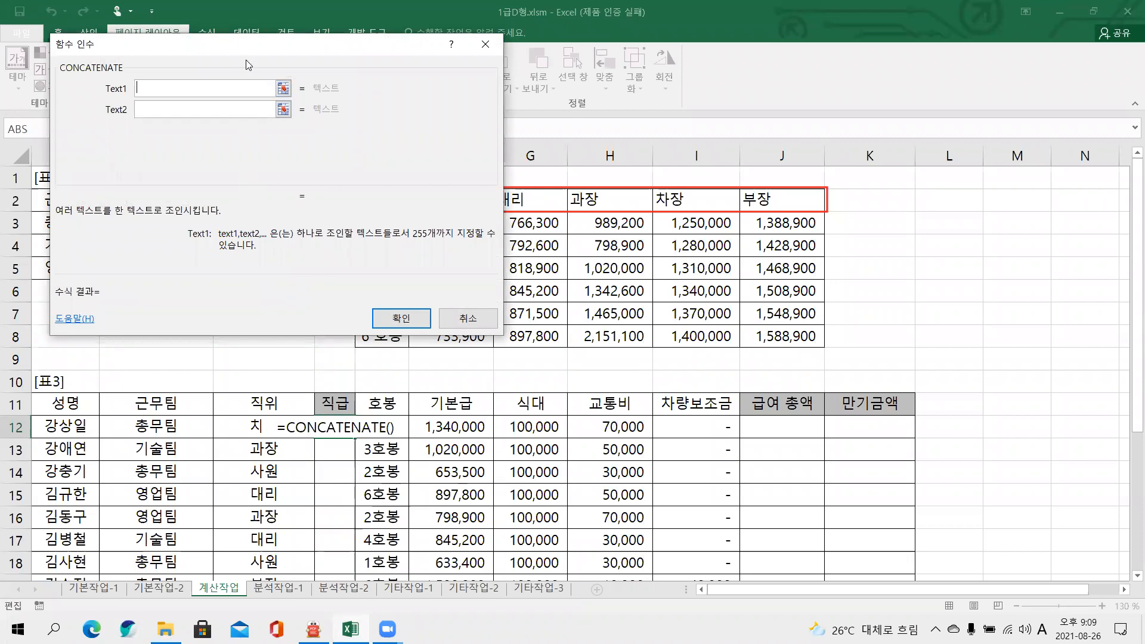
left_click_drag(246, 59, 472, 260)
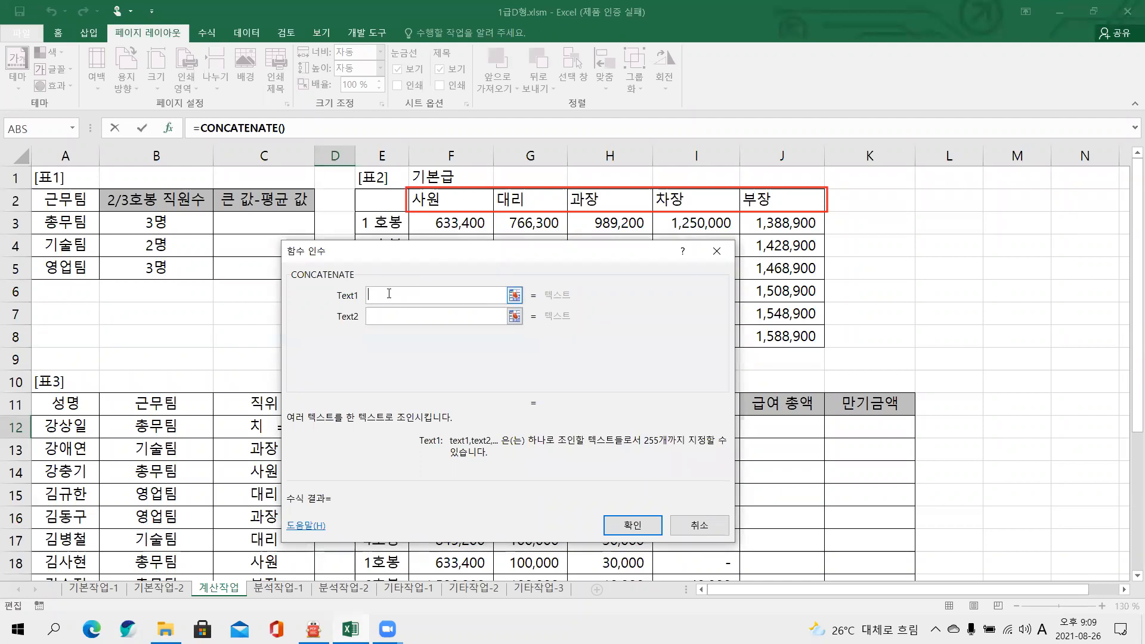
left_click(396, 319)
type("급")
key("Tab")
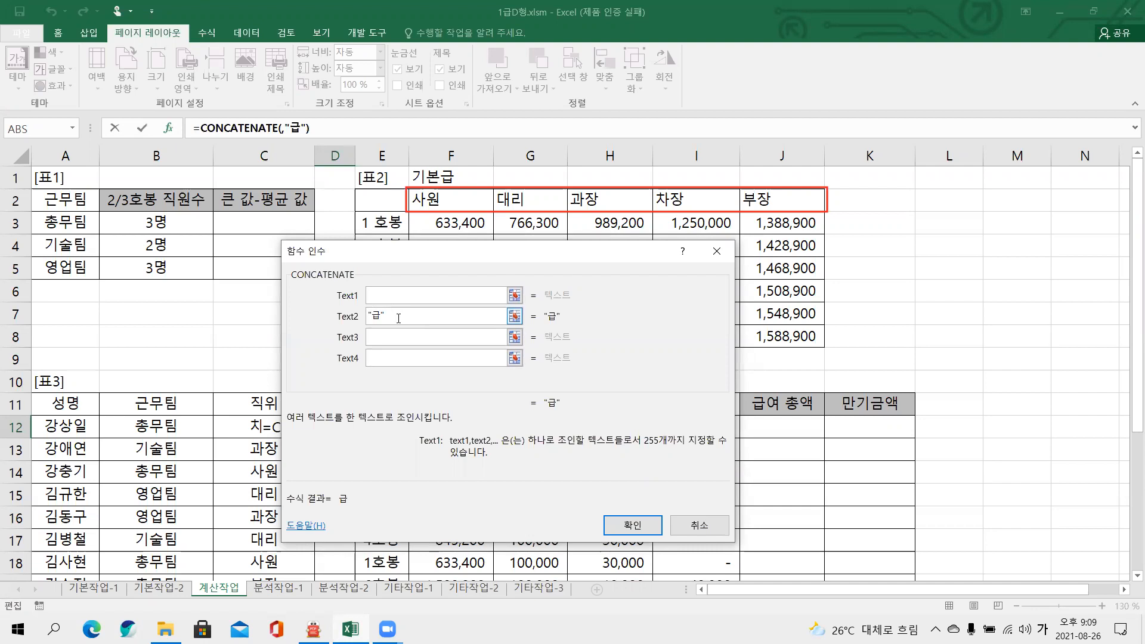
- Nest a MATCH function as Text1 of the CONCATENATE formula in D12 and open its function arguments
left_click_drag(397, 323, 364, 317)
left_click(383, 294)
type("match()")
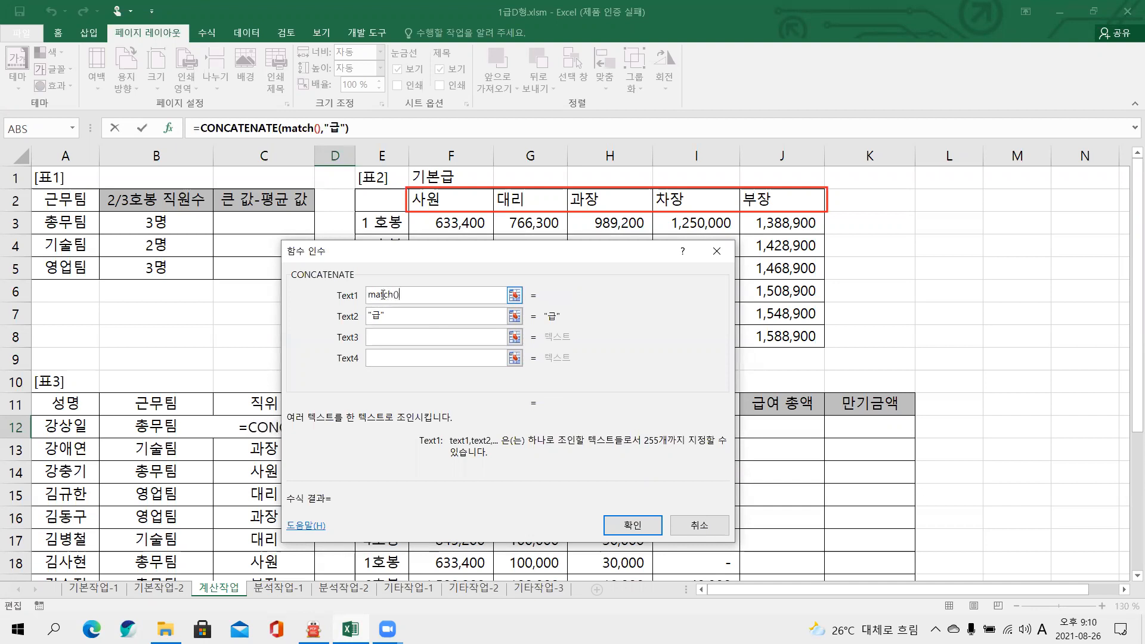
left_click(317, 135)
left_click(317, 130)
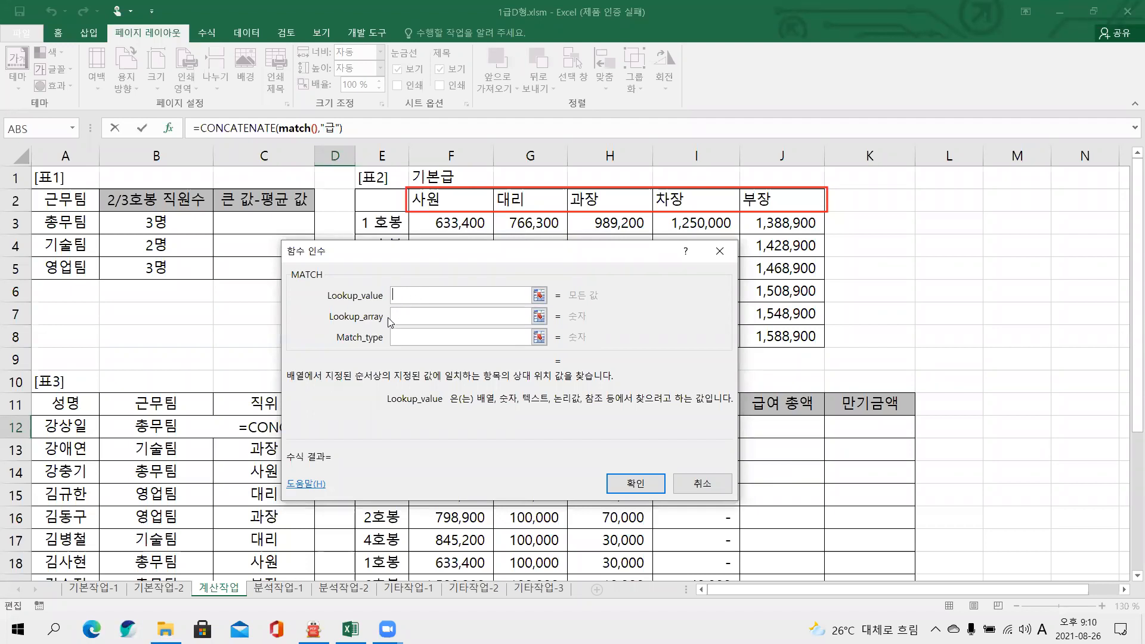
- Set the MATCH lookup value to C12 and its lookup array to the position headings in F2:J2
left_click(237, 425)
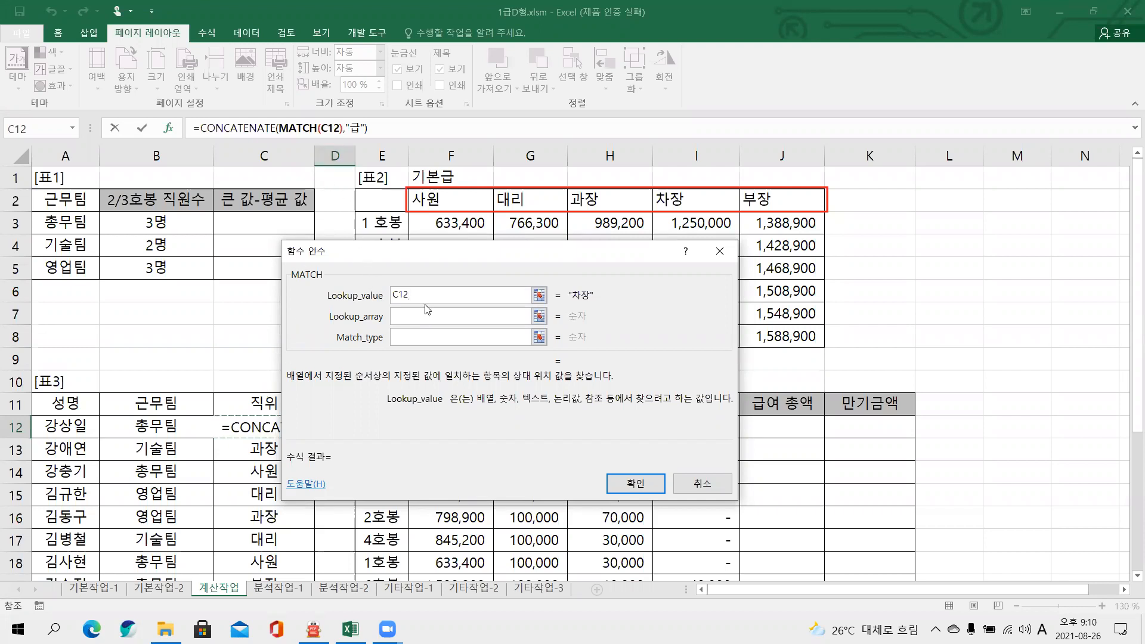
left_click(413, 318)
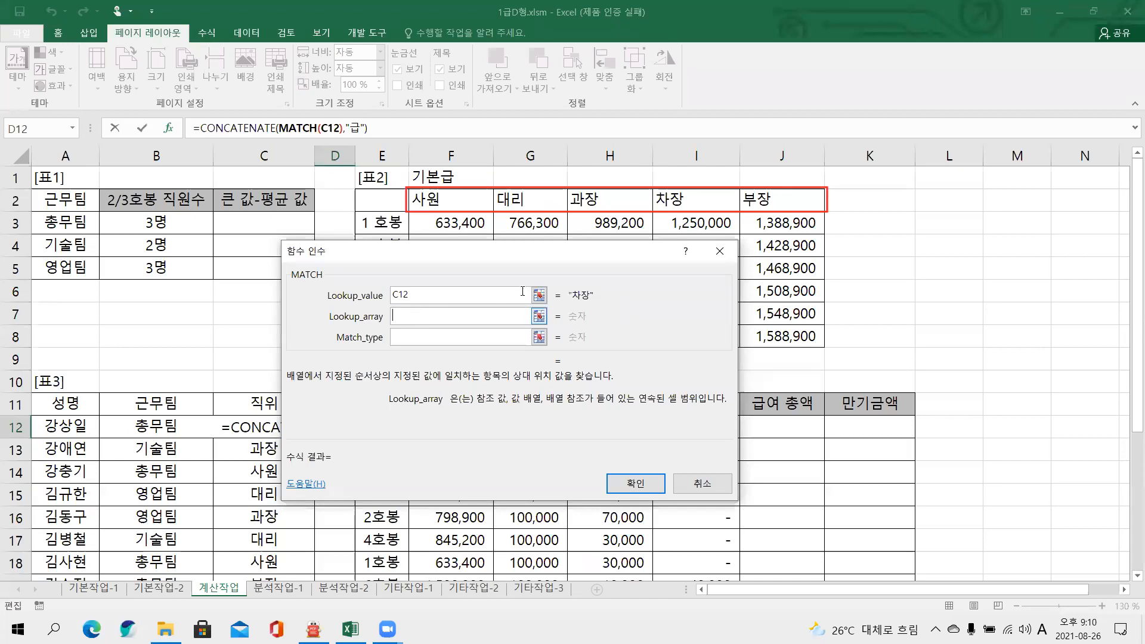
left_click_drag(435, 201, 809, 199)
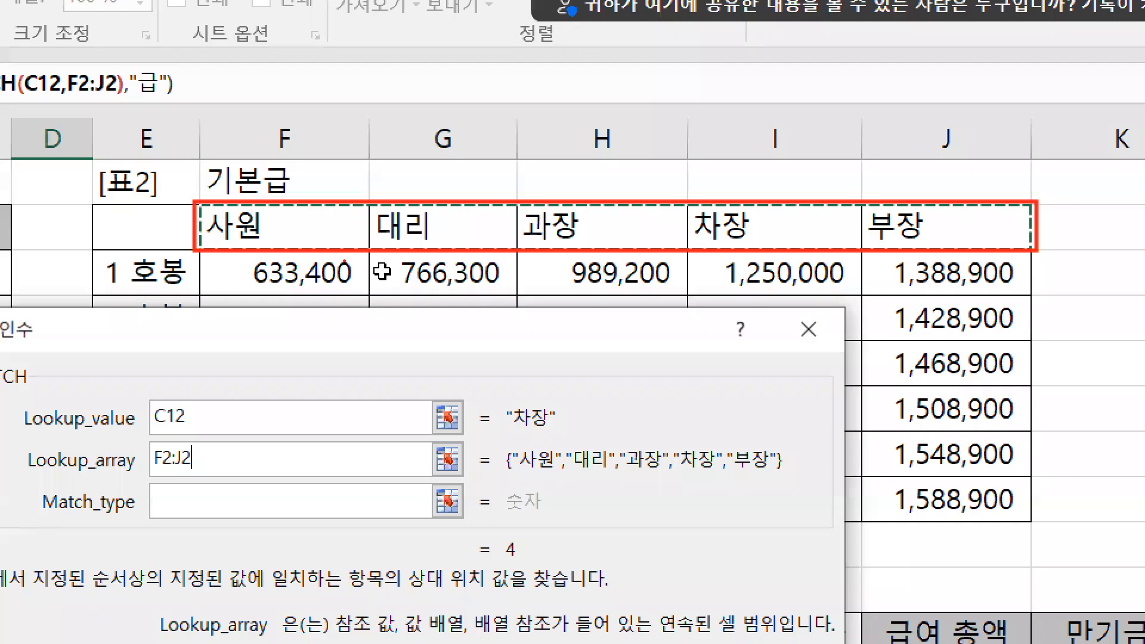
left_click_drag(307, 150, 309, 178)
left_click_drag(401, 156, 439, 173)
left_click_drag(555, 154, 610, 175)
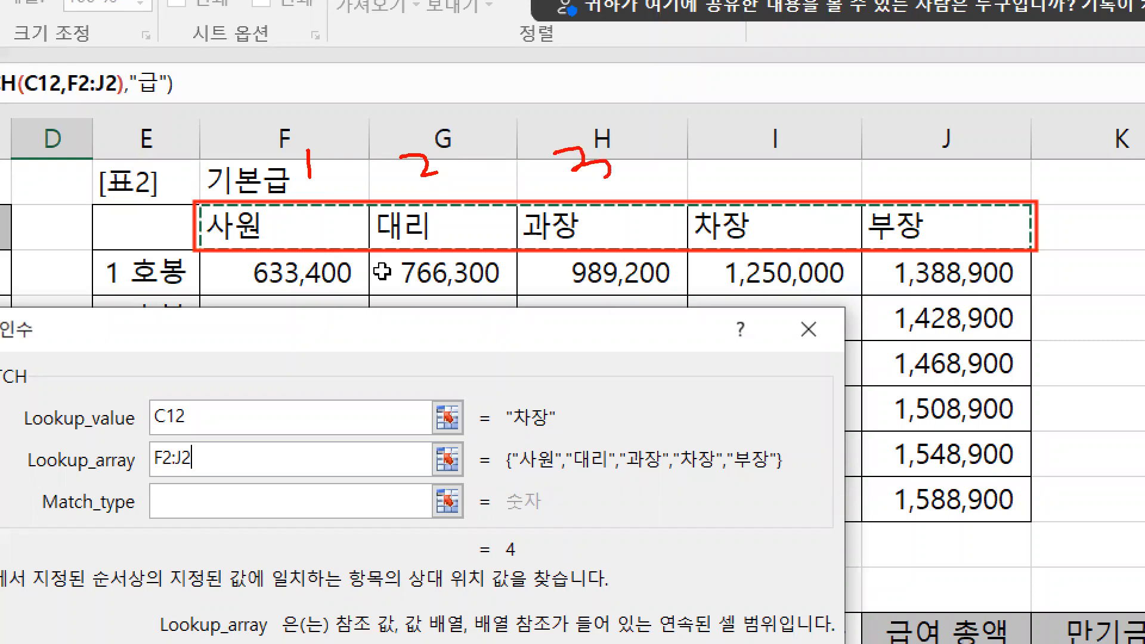
mouse_move(717, 158)
left_mouse_down()
mouse_move(750, 165)
mouse_move(739, 182)
left_mouse_up()
left_click_drag(900, 139, 911, 172)
left_click_drag(905, 157, 941, 145)
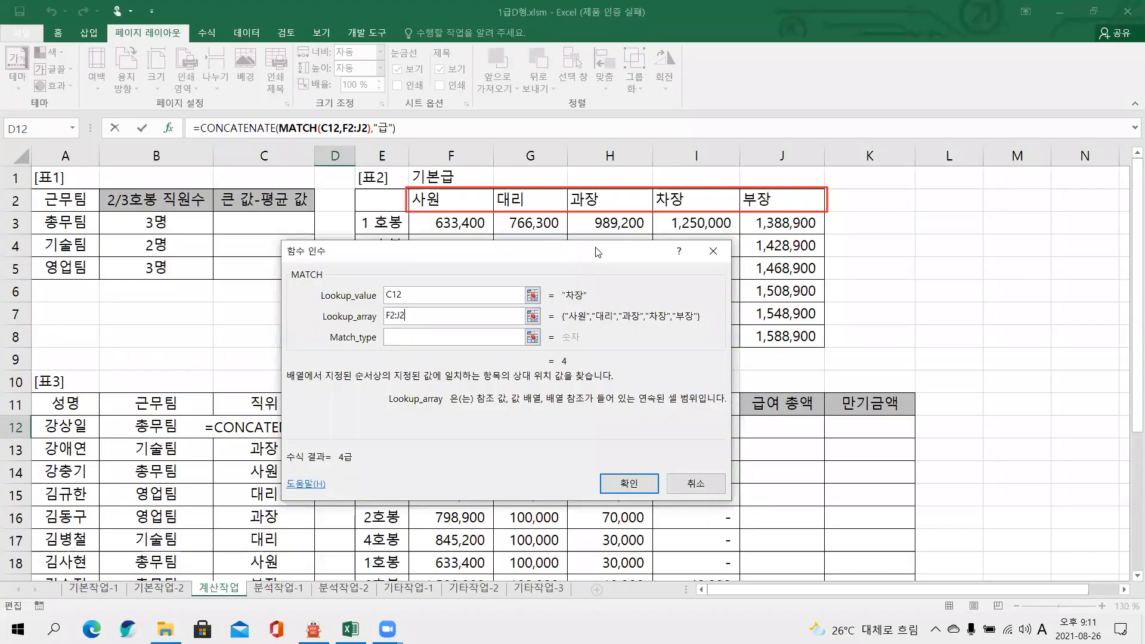
- Make the MATCH lookup array absolute as $F$2:$J$2 and set the match type to 0
left_click_drag(416, 319, 380, 319)
key("F4")
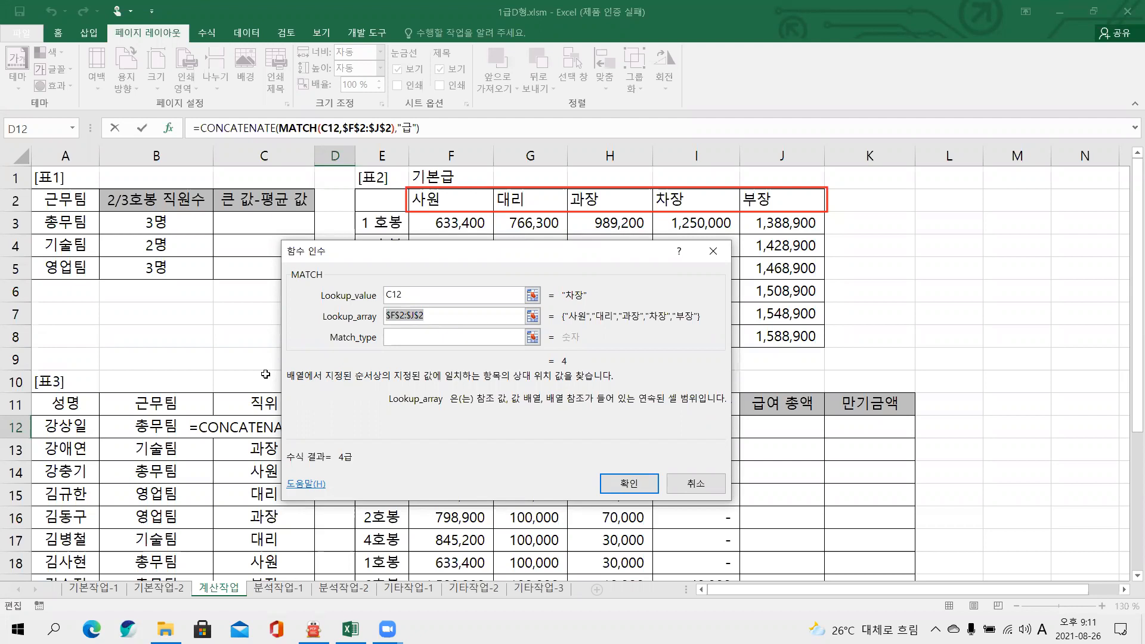
left_click(394, 340)
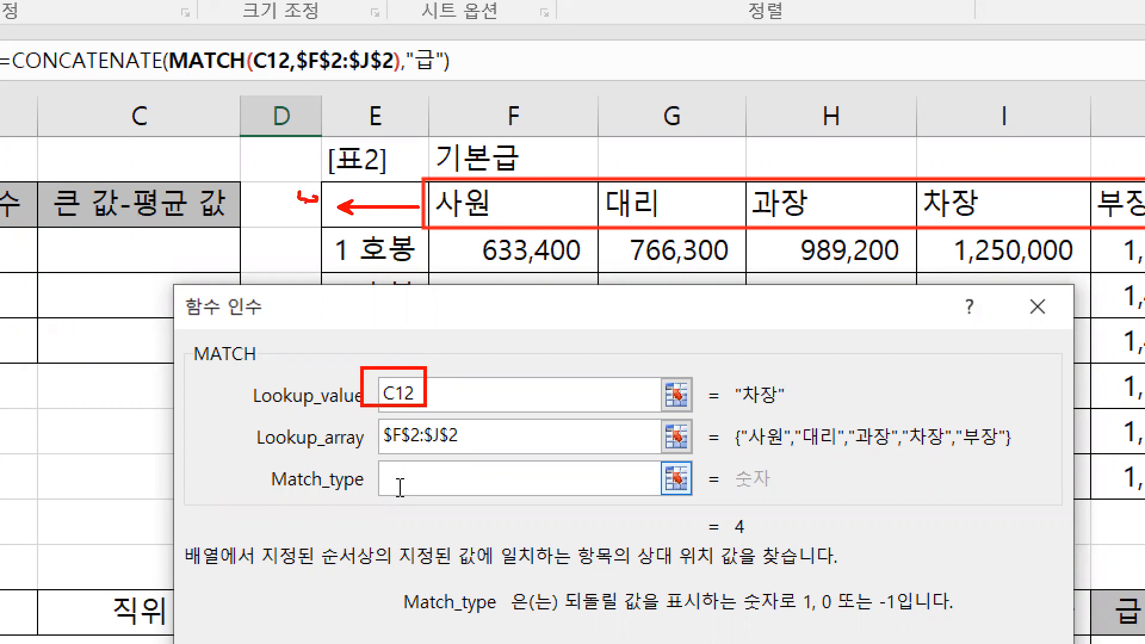
left_click_drag(327, 216, 367, 215)
mouse_move(420, 465)
left_mouse_down()
mouse_move(398, 470)
mouse_move(416, 460)
left_mouse_up()
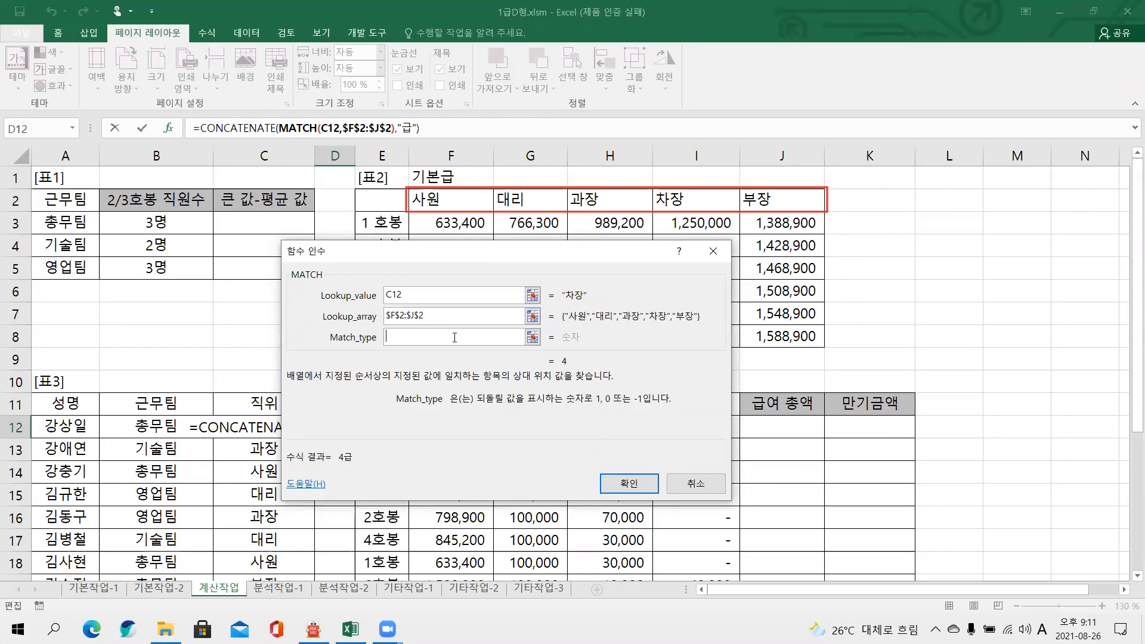
type("0")
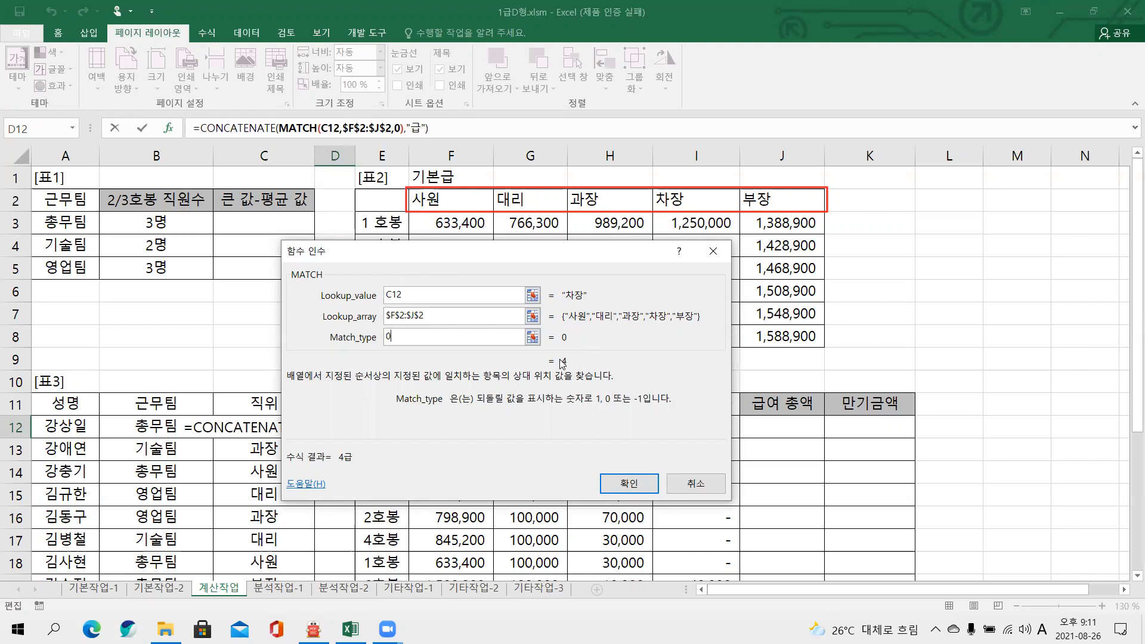
- Return to the CONCATENATE arguments, confirm the formula in D12 and fill it down the 직급 column of 표3
left_click(244, 128)
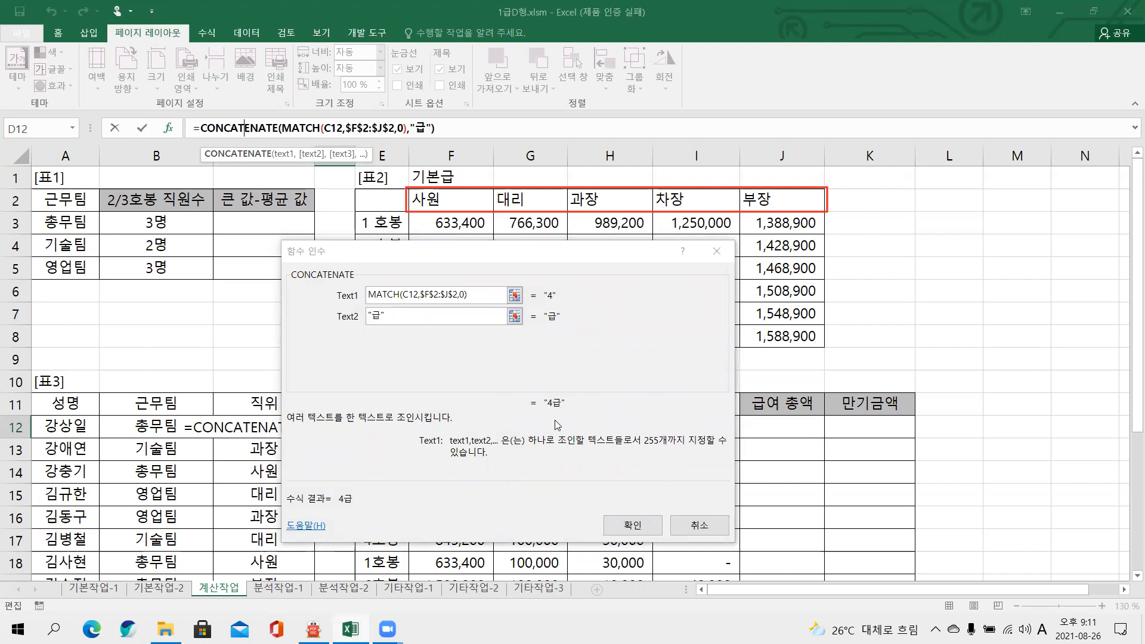
left_click(632, 525)
scroll(358, 453, "down", 1)
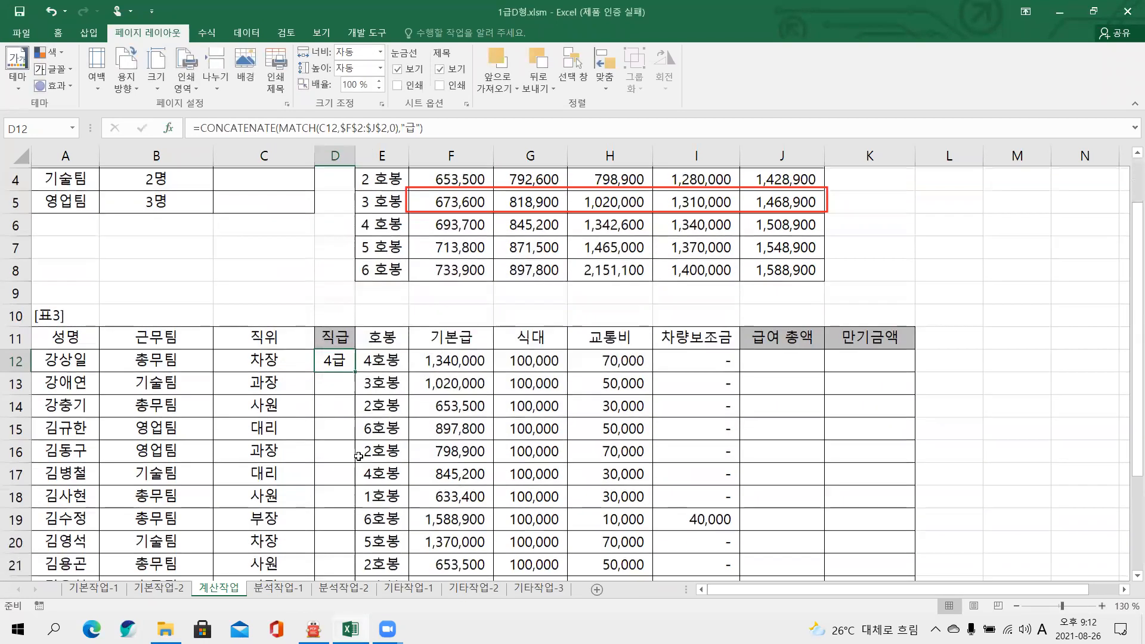
double_click(354, 368)
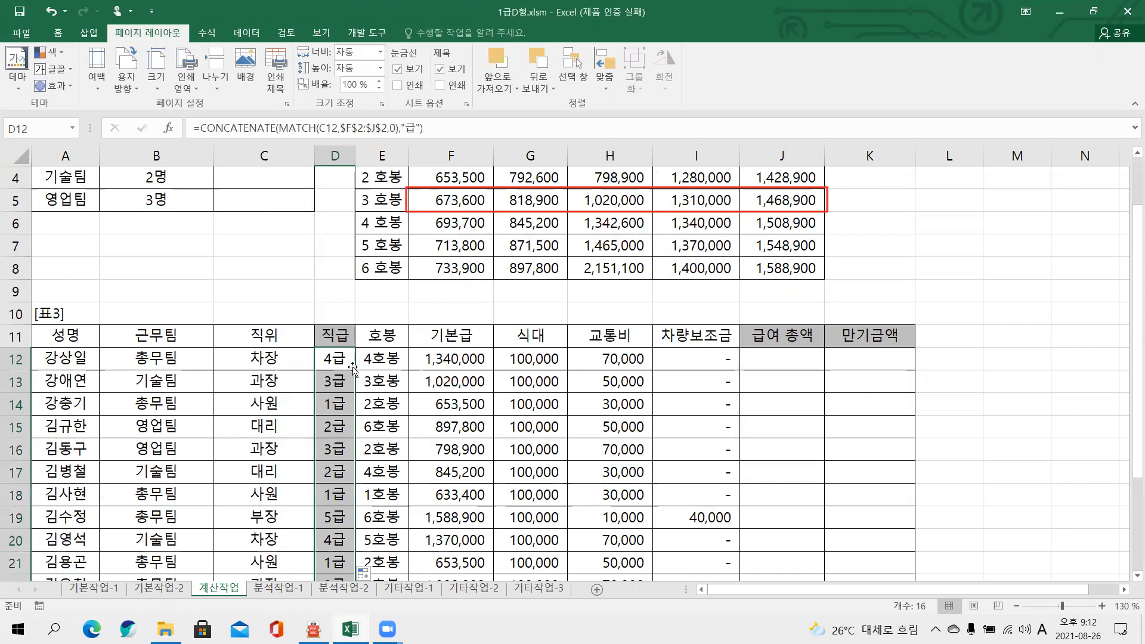
scroll(313, 364, "up", 1)
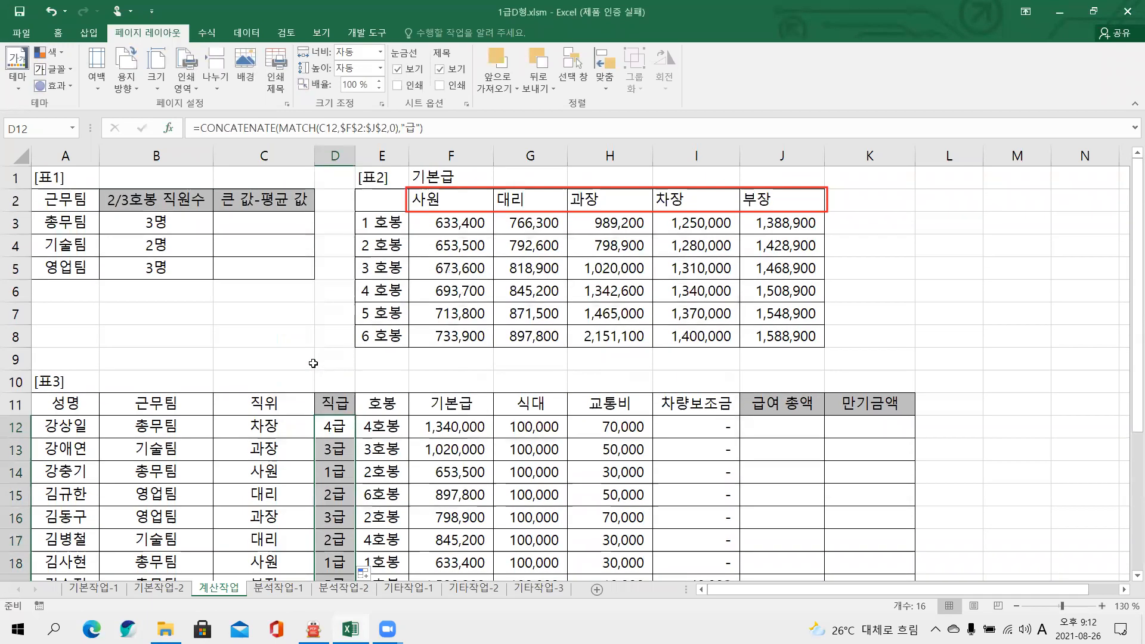
left_click(277, 447)
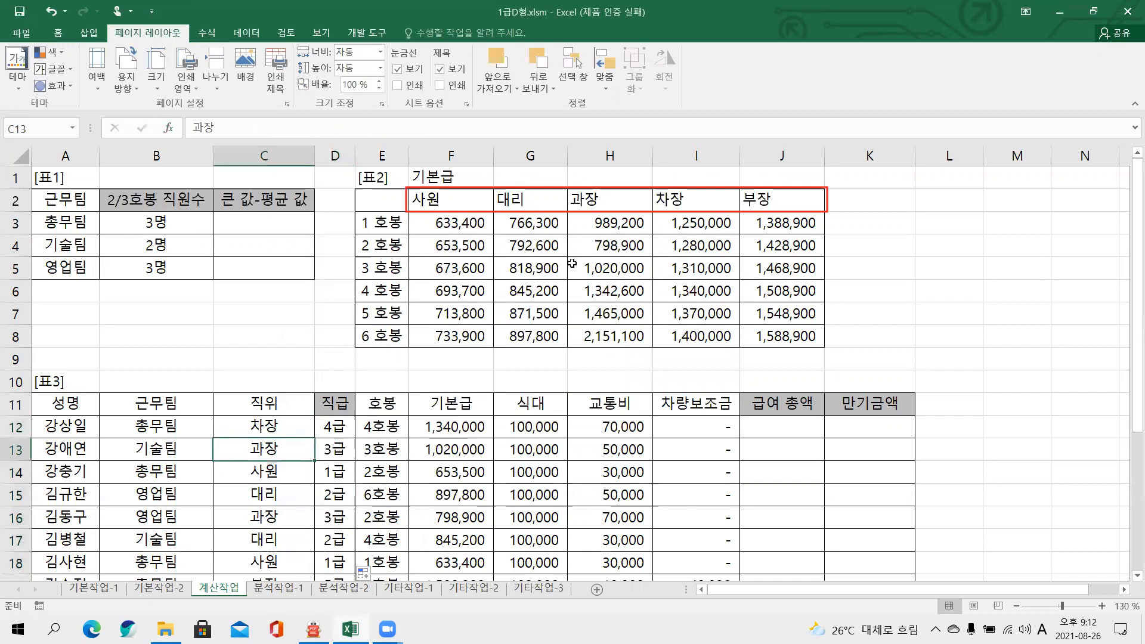
left_click(270, 471)
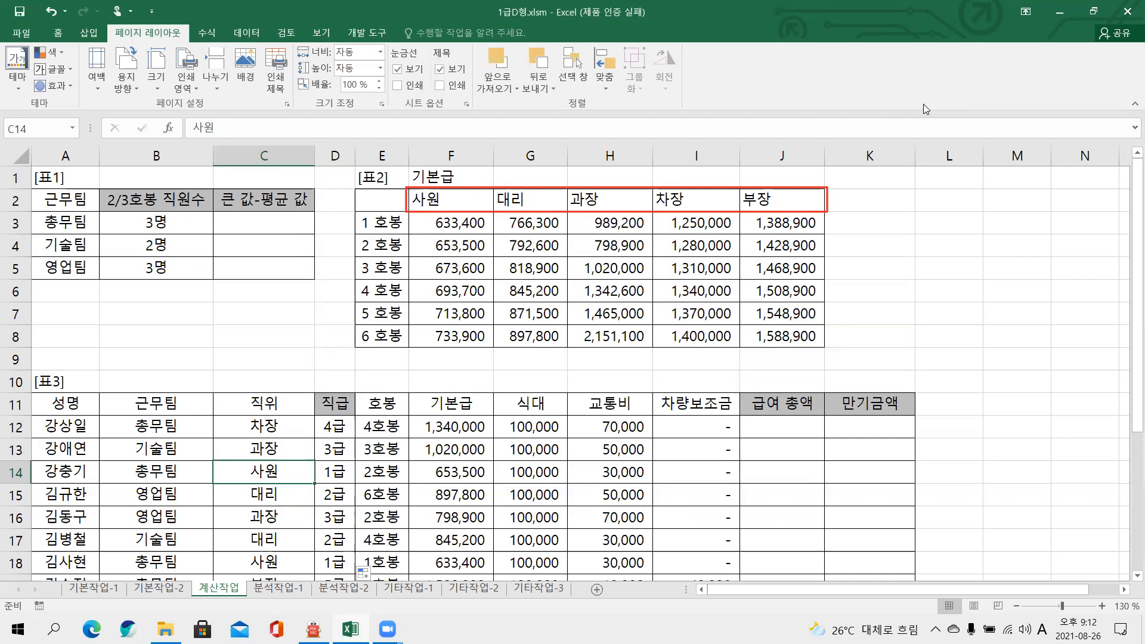
- Switch to the exam document in 알PDF and read question 3 on filling C3:C5 of 표1
left_click(313, 627)
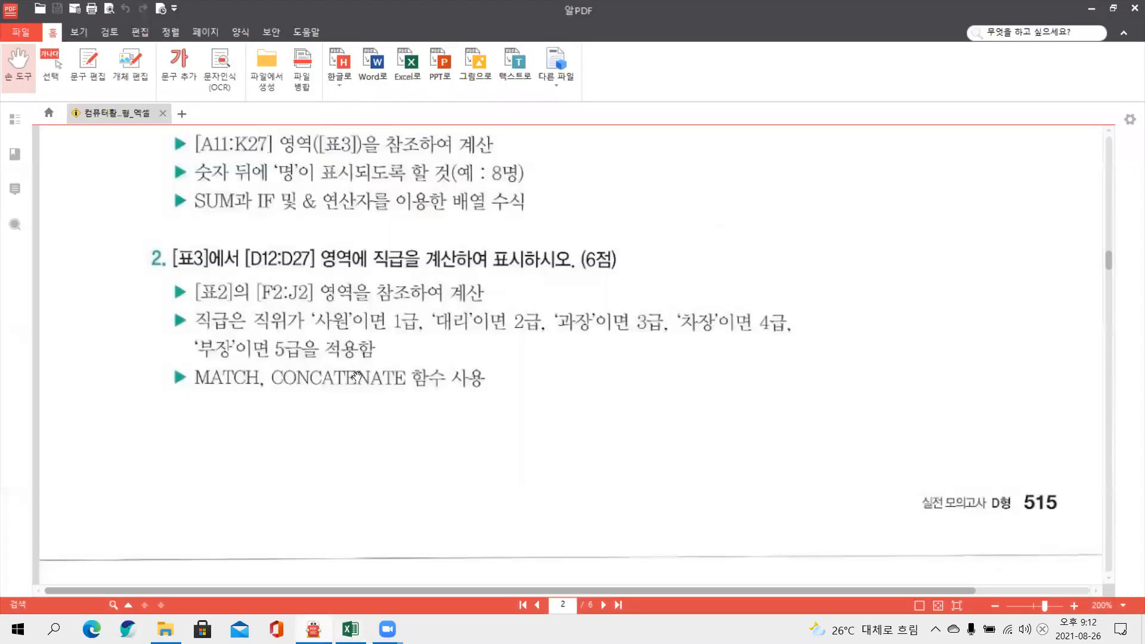
scroll(357, 375, "down", 10)
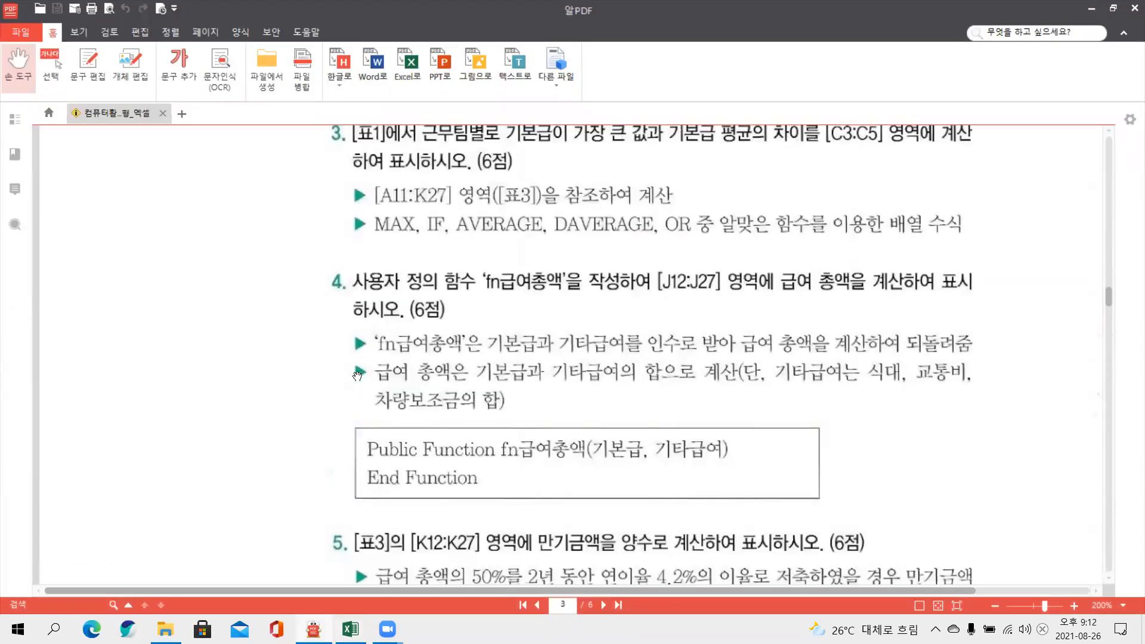
scroll(357, 376, "up", 3)
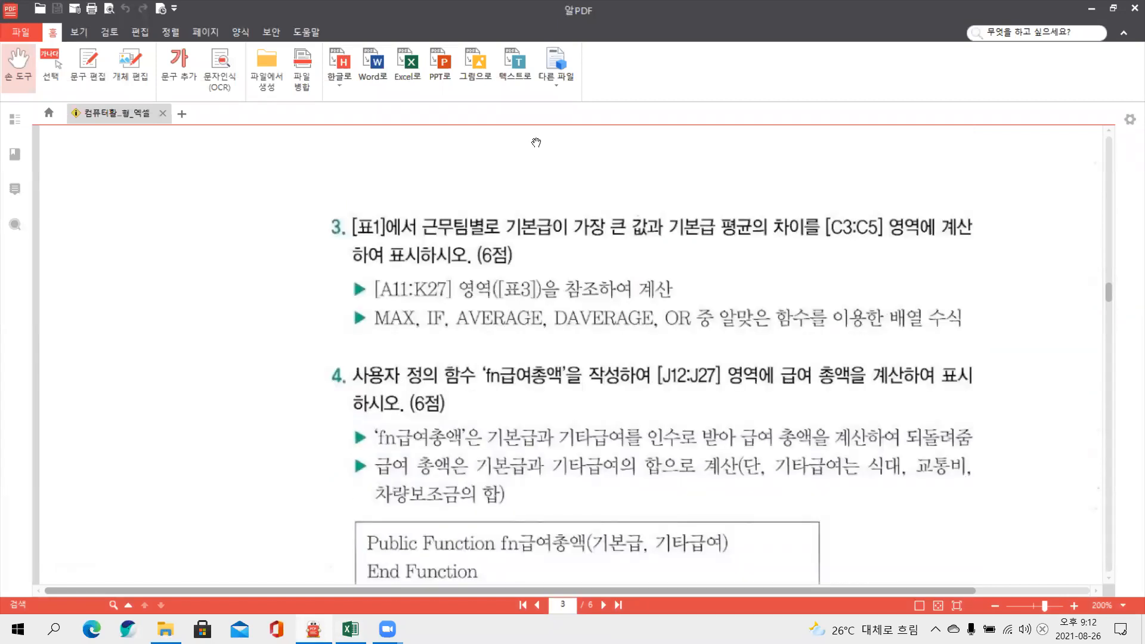
mouse_move(418, 209)
left_mouse_down()
mouse_move(484, 247)
mouse_move(620, 223)
mouse_move(642, 242)
mouse_move(756, 240)
left_mouse_up()
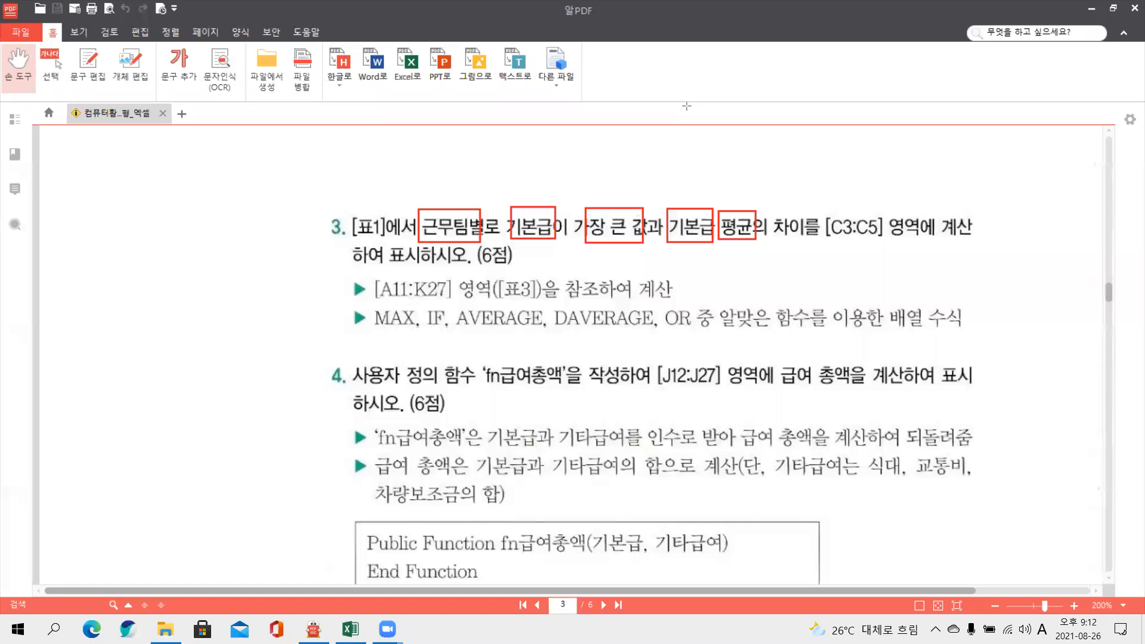
left_click_drag(671, 185, 673, 184)
left_click_drag(376, 300, 454, 298)
mouse_move(596, 298)
left_mouse_down()
mouse_move(563, 293)
mouse_move(603, 275)
mouse_move(581, 301)
left_mouse_up()
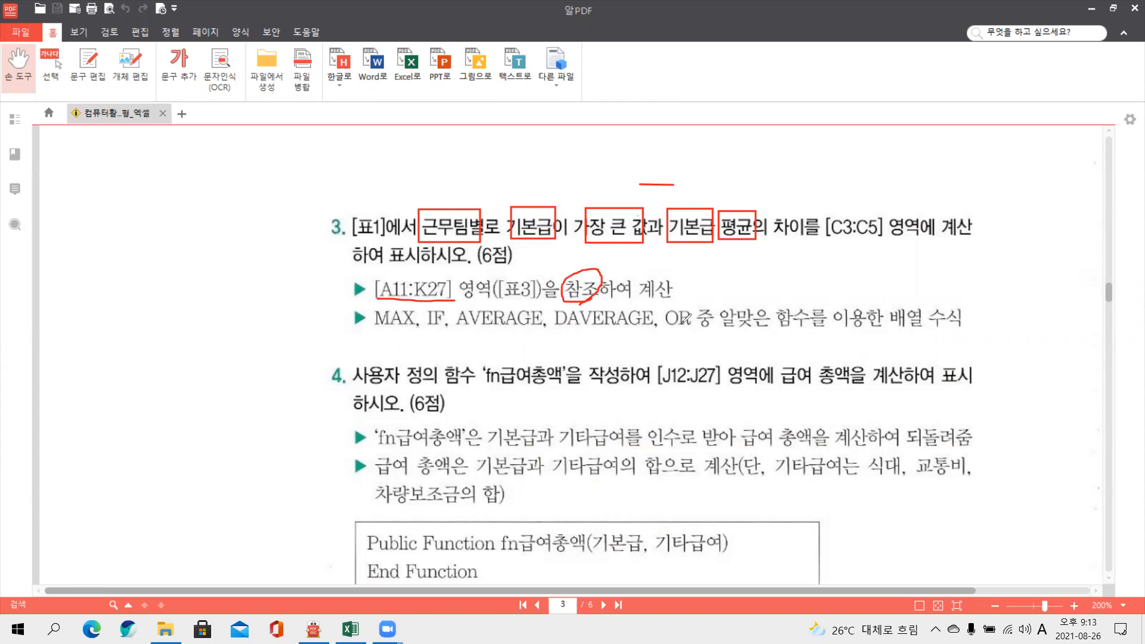
mouse_move(892, 303)
left_mouse_down()
mouse_move(894, 325)
mouse_move(939, 329)
mouse_move(970, 307)
mouse_move(943, 293)
mouse_move(902, 302)
left_mouse_up()
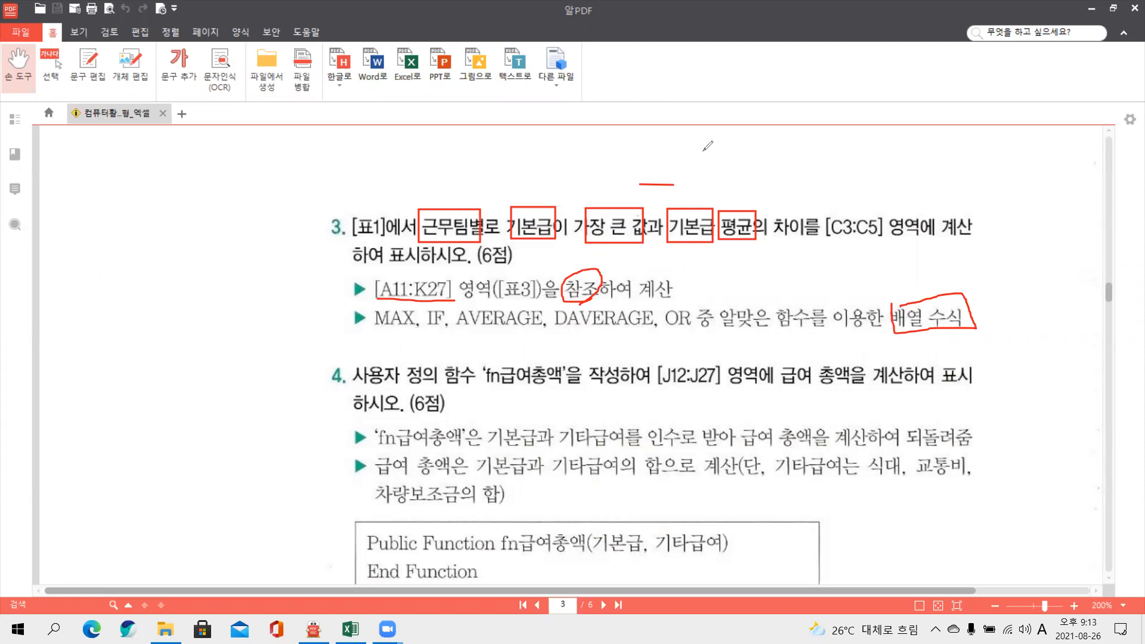
mouse_move(598, 204)
left_mouse_down()
mouse_move(594, 157)
mouse_move(642, 179)
mouse_move(631, 180)
left_mouse_up()
left_click_drag(456, 327, 543, 328)
left_click_drag(734, 205, 744, 182)
mouse_move(759, 159)
left_mouse_down()
mouse_move(749, 173)
mouse_move(833, 162)
mouse_move(834, 184)
mouse_move(864, 158)
mouse_move(882, 169)
left_mouse_up()
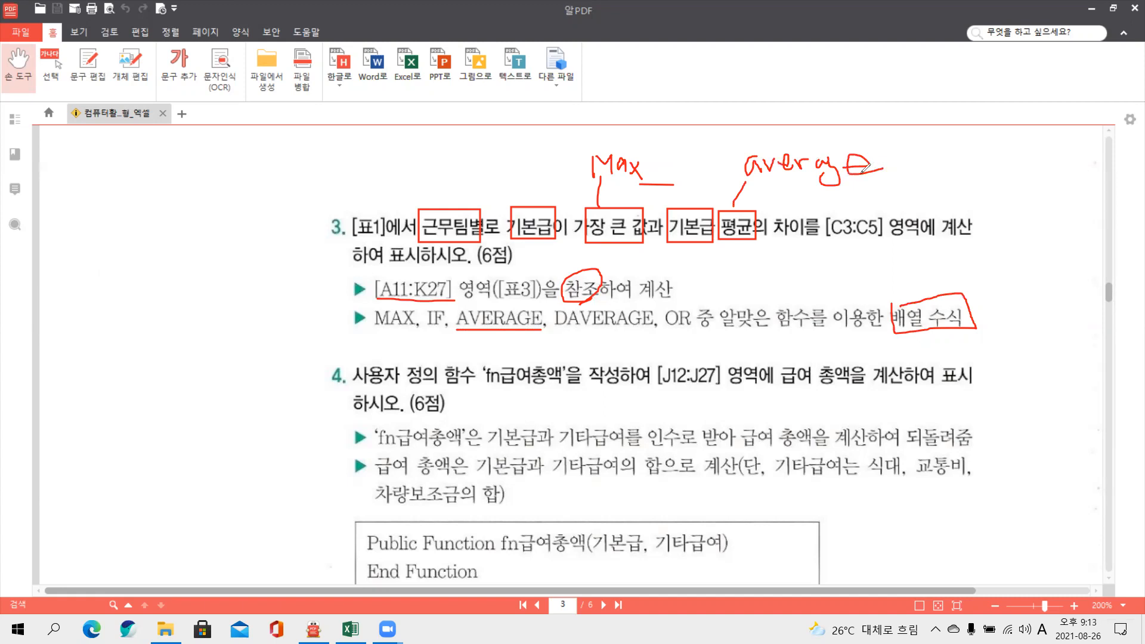
left_click_drag(717, 325, 816, 329)
mouse_move(557, 327)
left_mouse_down()
mouse_move(650, 327)
mouse_move(609, 352)
mouse_move(829, 352)
mouse_move(883, 350)
mouse_move(898, 325)
left_mouse_up()
mouse_move(611, 306)
left_mouse_down()
mouse_move(594, 338)
mouse_move(614, 343)
left_mouse_up()
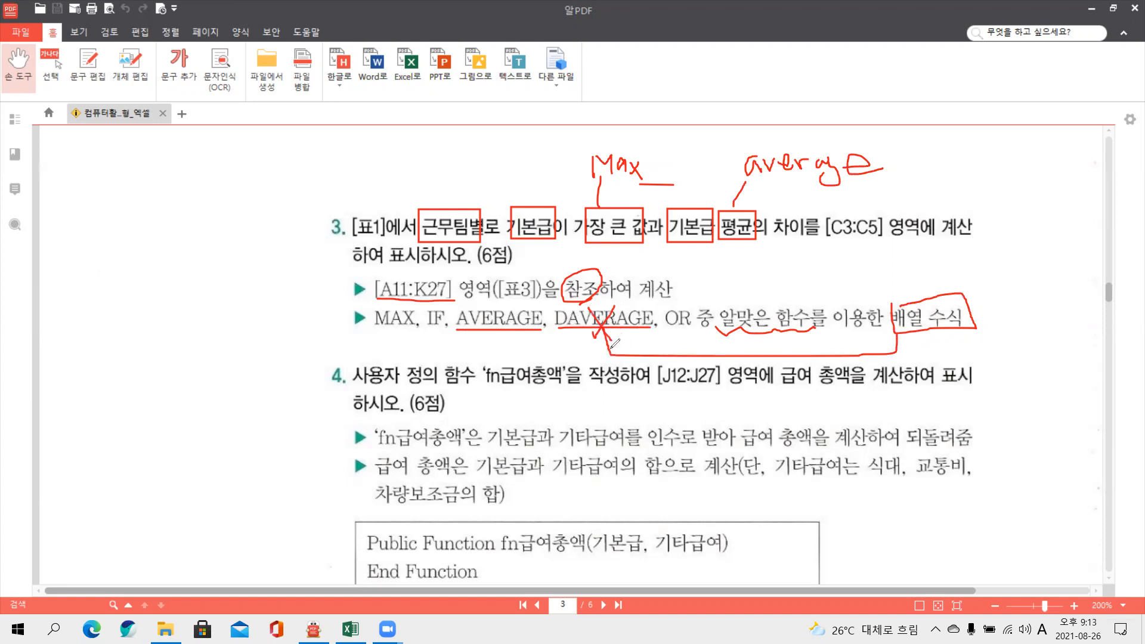
mouse_move(435, 303)
left_mouse_down()
mouse_move(424, 325)
mouse_move(441, 335)
mouse_move(448, 325)
left_mouse_up()
left_click_drag(752, 184, 876, 184)
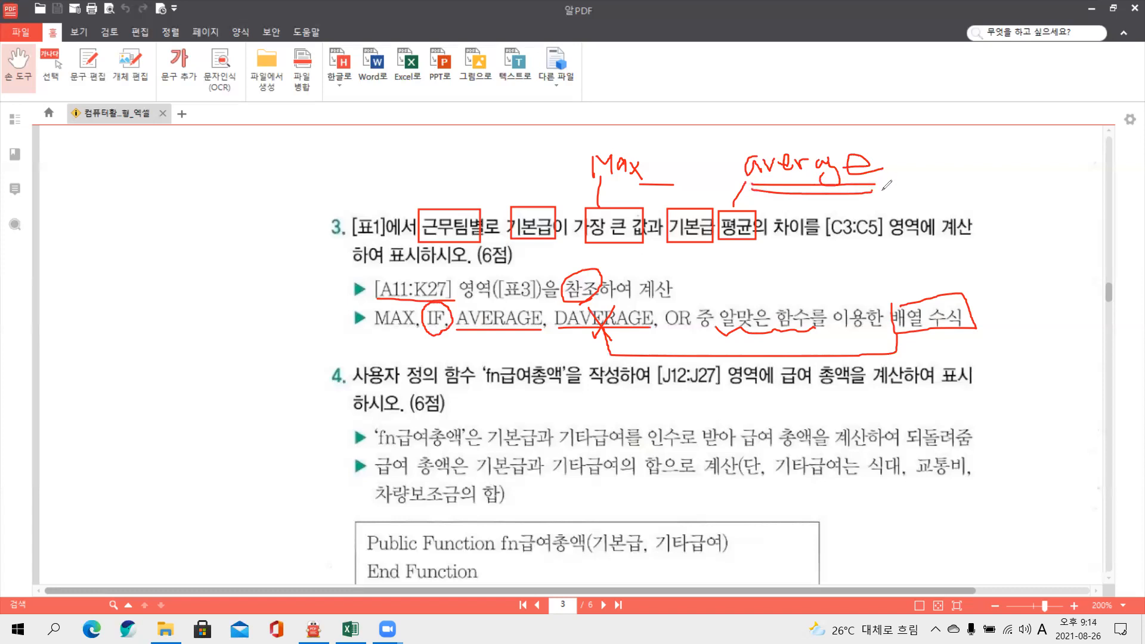
mouse_move(918, 115)
left_mouse_down()
mouse_move(948, 135)
mouse_move(992, 115)
left_mouse_up()
left_click_drag(1029, 110, 1036, 135)
mouse_move(923, 142)
left_mouse_down()
mouse_move(952, 152)
mouse_move(1041, 142)
left_mouse_up()
left_click(943, 169)
mouse_move(943, 170)
left_mouse_down()
mouse_move(969, 193)
mouse_move(1012, 179)
mouse_move(990, 210)
left_mouse_up()
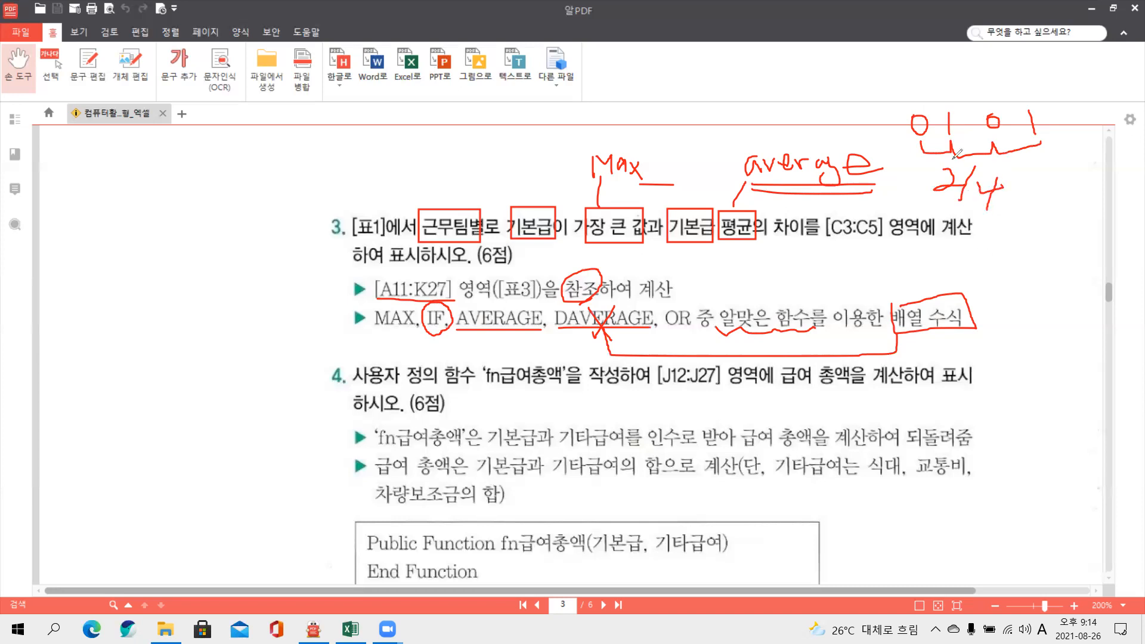
mouse_move(943, 128)
left_mouse_down()
mouse_move(958, 117)
mouse_move(953, 136)
left_mouse_up()
mouse_move(1035, 117)
left_mouse_down()
mouse_move(1018, 109)
mouse_move(1043, 129)
left_mouse_up()
left_click_drag(758, 177, 870, 182)
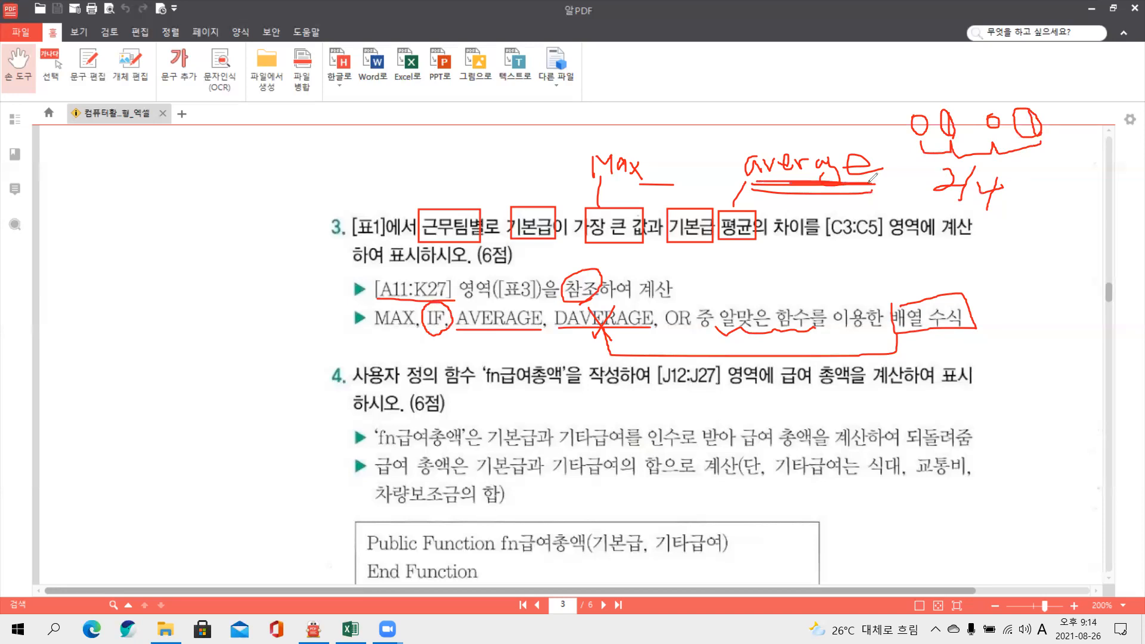
mouse_move(426, 311)
left_mouse_down()
mouse_move(448, 298)
mouse_move(428, 334)
left_mouse_up()
left_click_drag(593, 187, 647, 185)
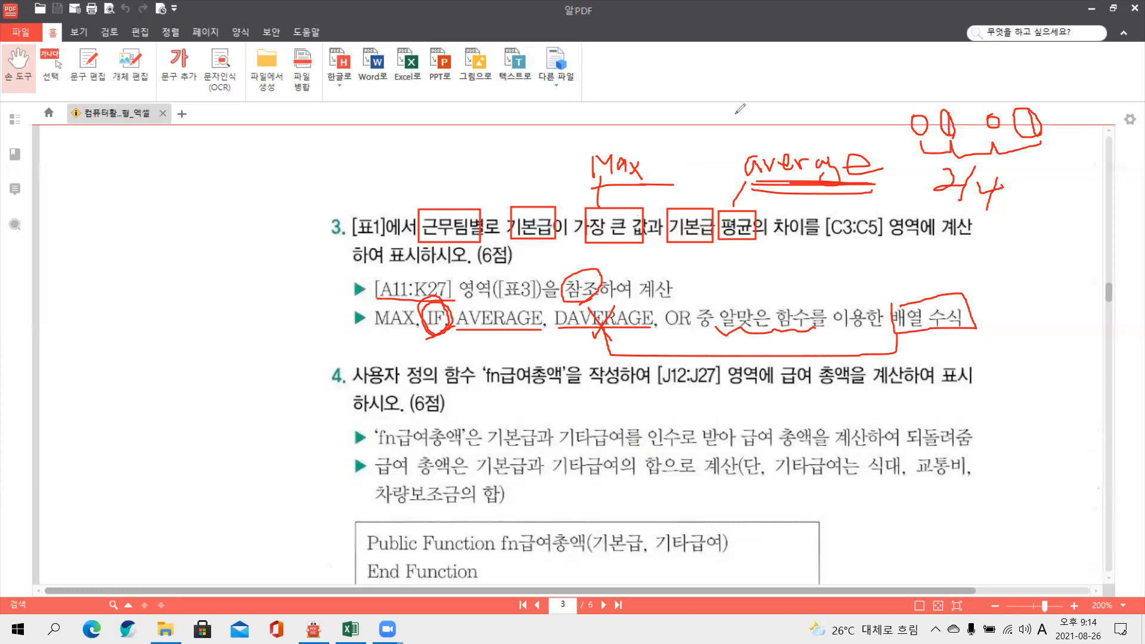
key("e")
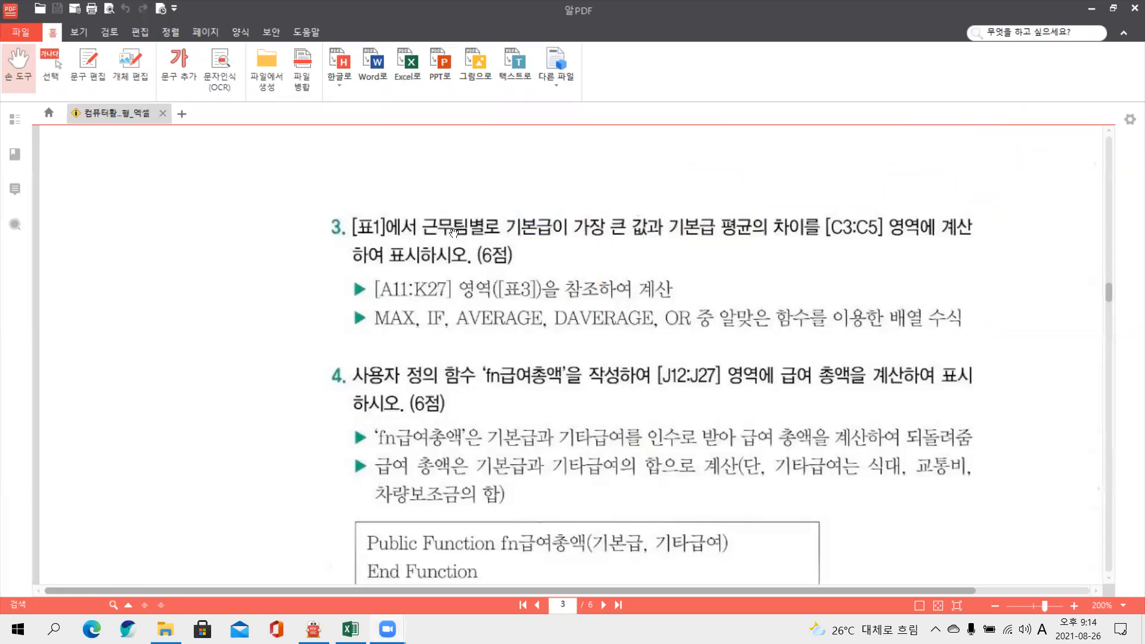
- Switch back to the 계산작업 sheet of the 1급D형.xlsm workbook in Excel
left_click(350, 629)
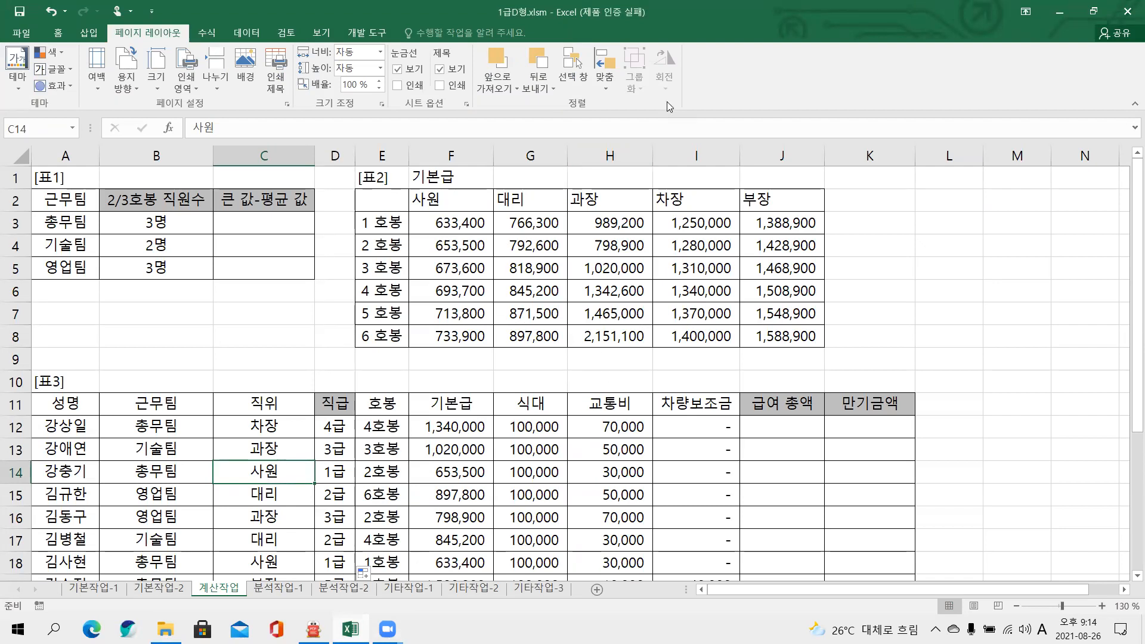
left_click_drag(225, 213, 304, 276)
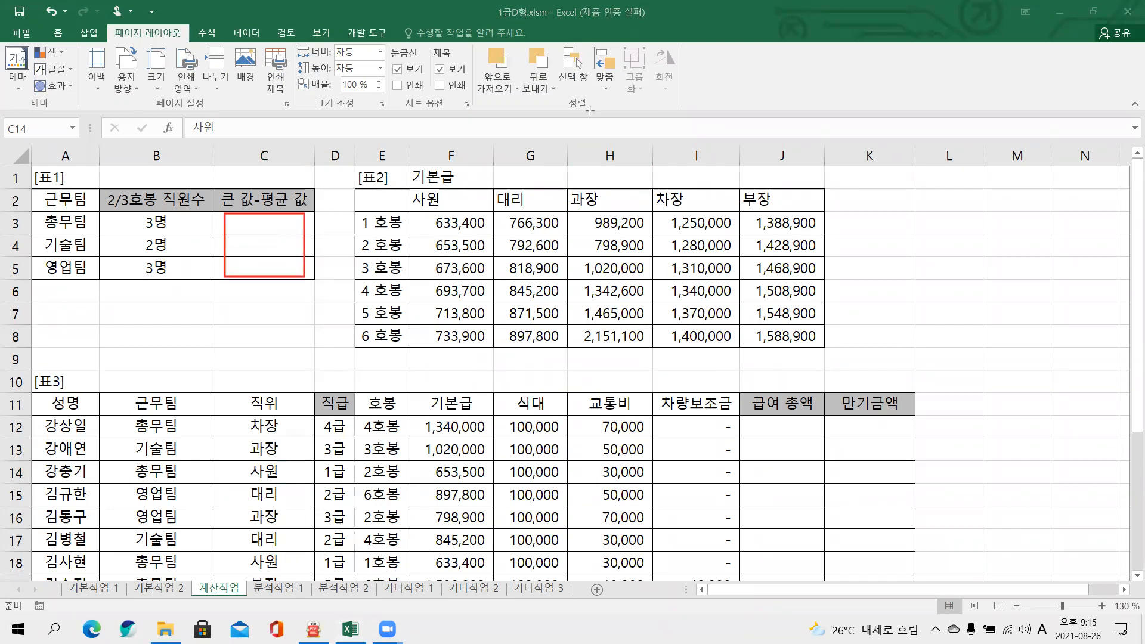
left_click_drag(323, 221, 323, 274)
left_click_drag(28, 210, 88, 283)
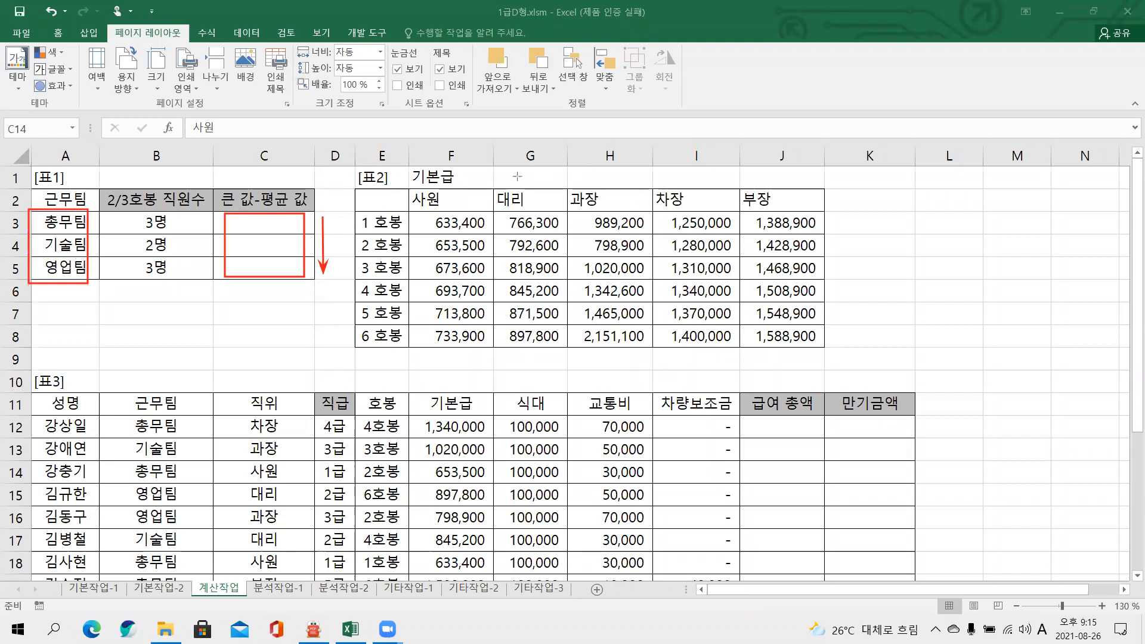
left_click_drag(34, 210, 83, 278)
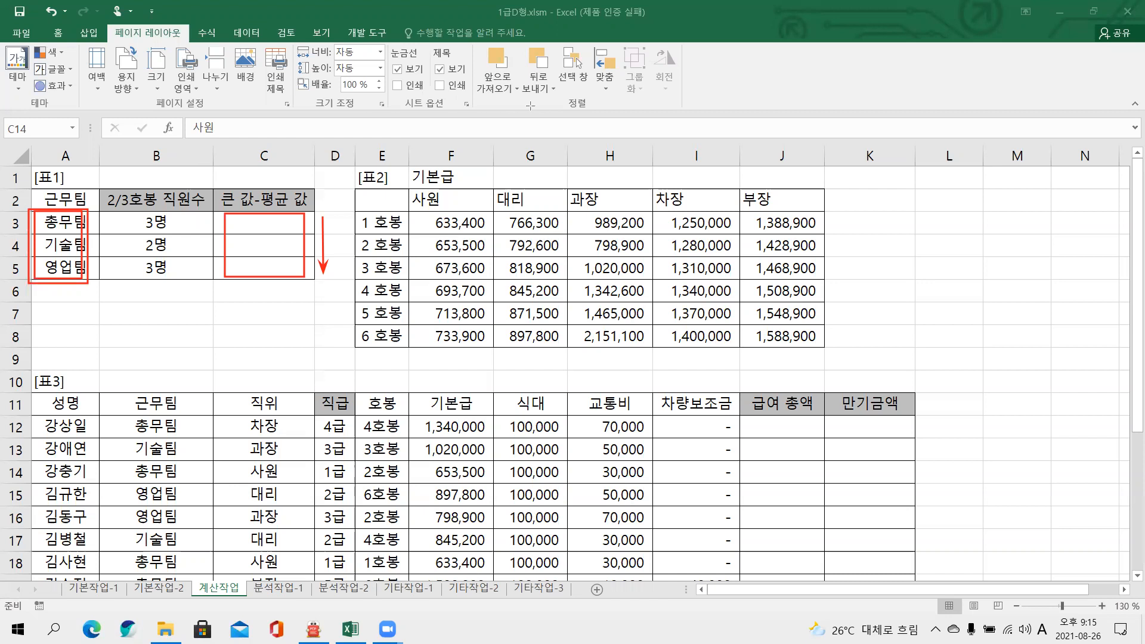
mouse_move(200, 150)
left_mouse_down()
mouse_move(198, 166)
mouse_move(216, 147)
mouse_move(222, 164)
left_mouse_up()
mouse_move(239, 157)
left_mouse_down()
mouse_move(403, 160)
mouse_move(419, 149)
mouse_move(430, 161)
mouse_move(399, 168)
left_mouse_up()
mouse_move(327, 182)
left_mouse_down()
mouse_move(413, 178)
mouse_move(456, 154)
left_mouse_up()
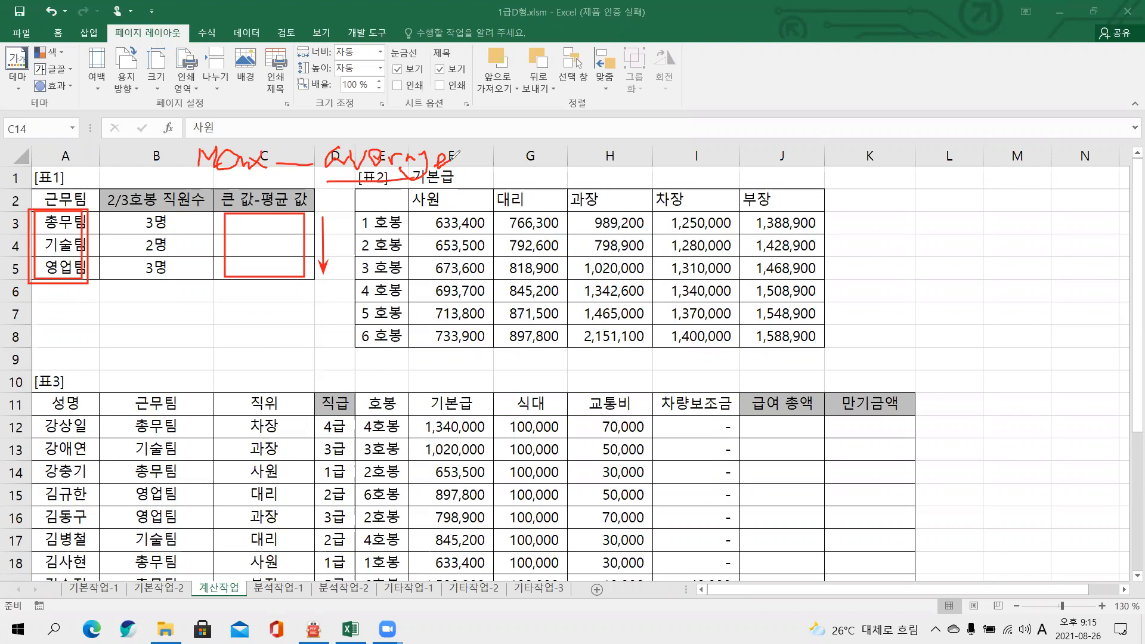
left_click_drag(203, 170, 267, 172)
mouse_move(340, 172)
left_mouse_down()
mouse_move(458, 179)
mouse_move(450, 170)
left_mouse_up()
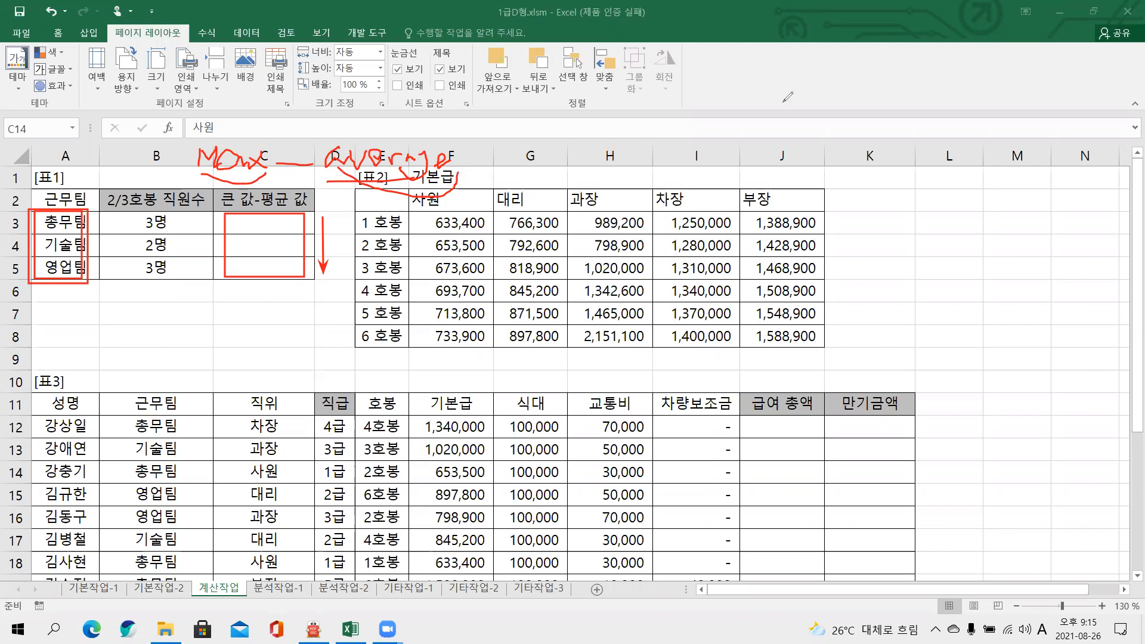
key("e")
key("Escape")
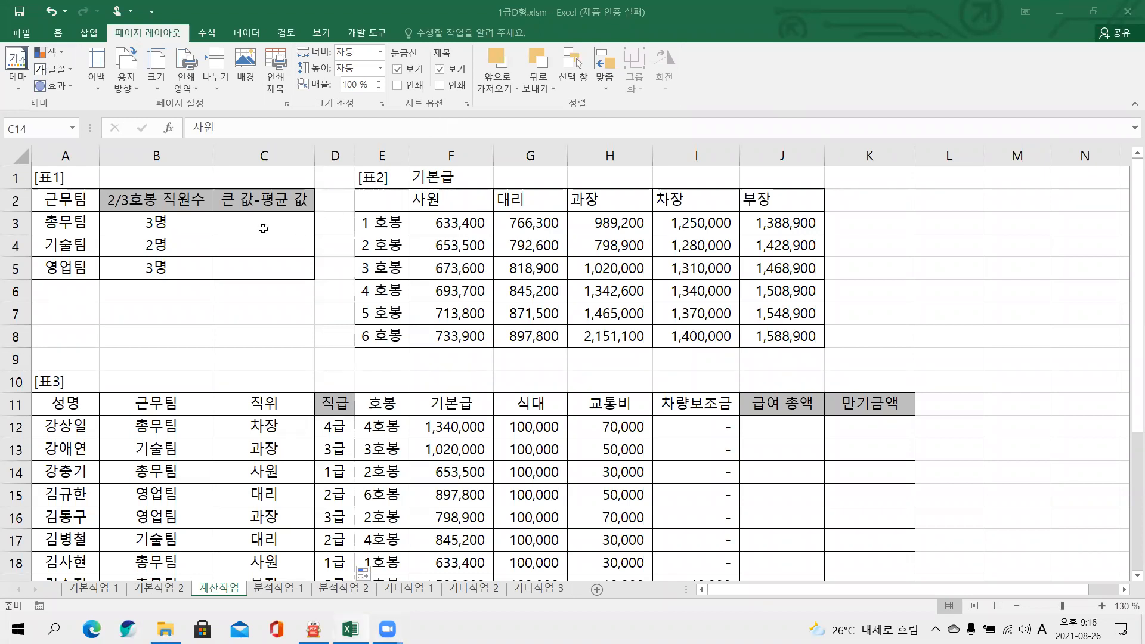
- Start the formula =max()-average() in C3 of 표1, leaving both functions' arguments empty
left_click(229, 222)
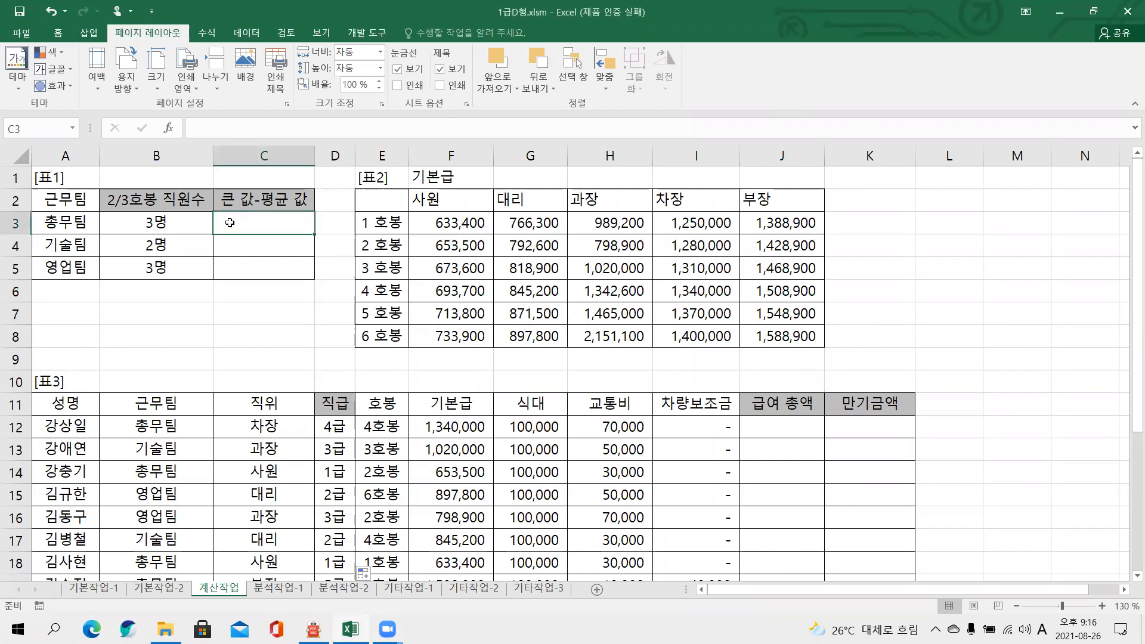
left_click(634, 110)
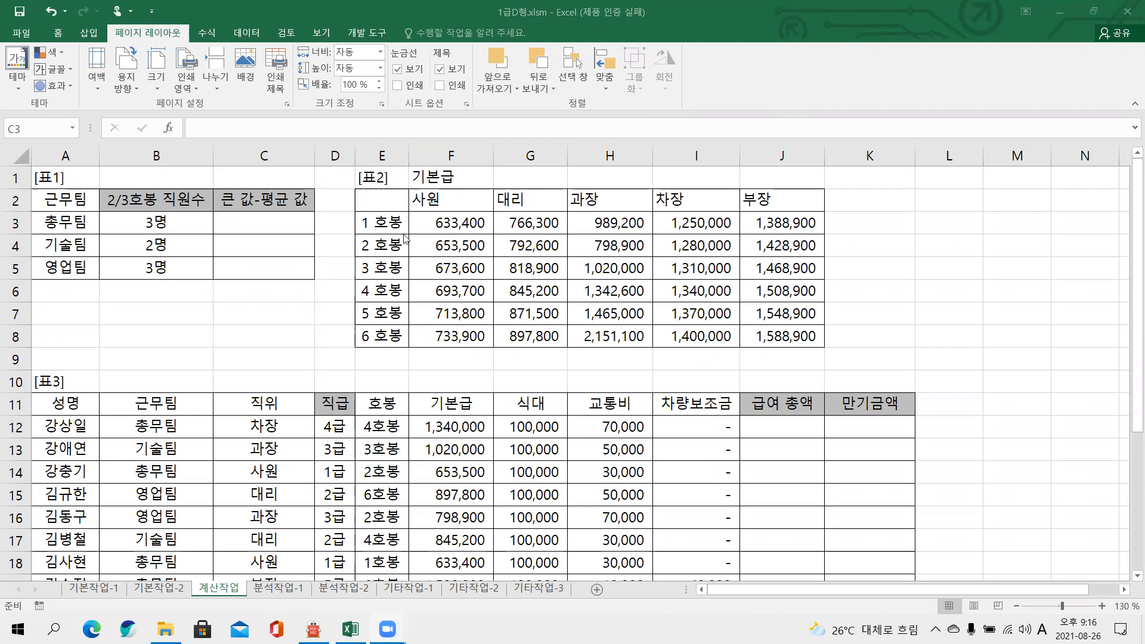
left_click(245, 224)
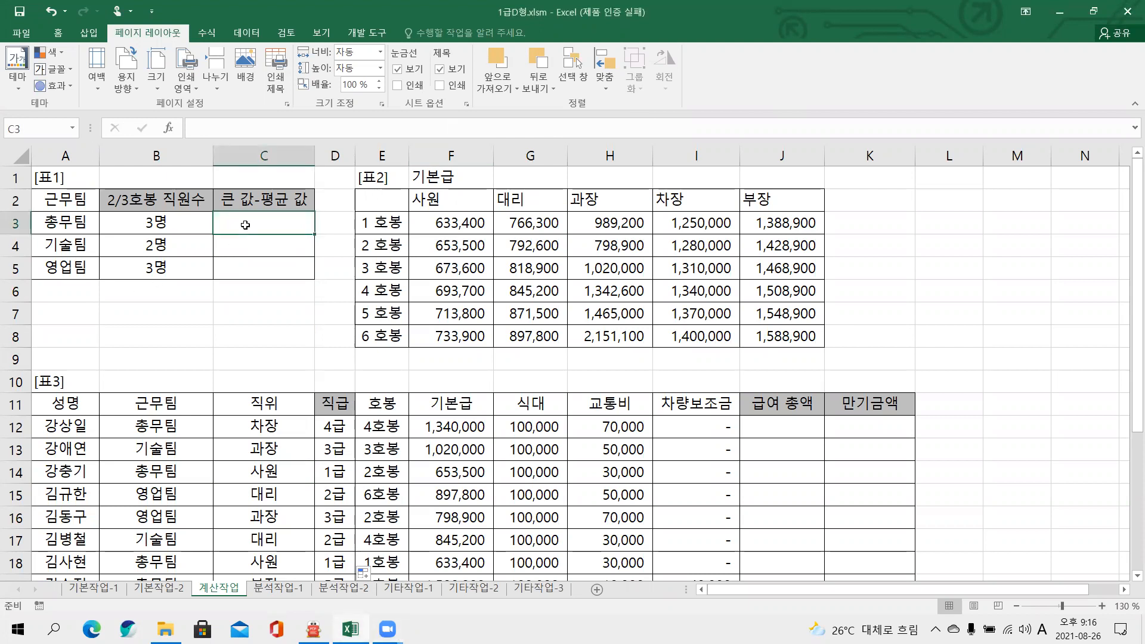
type("=m")
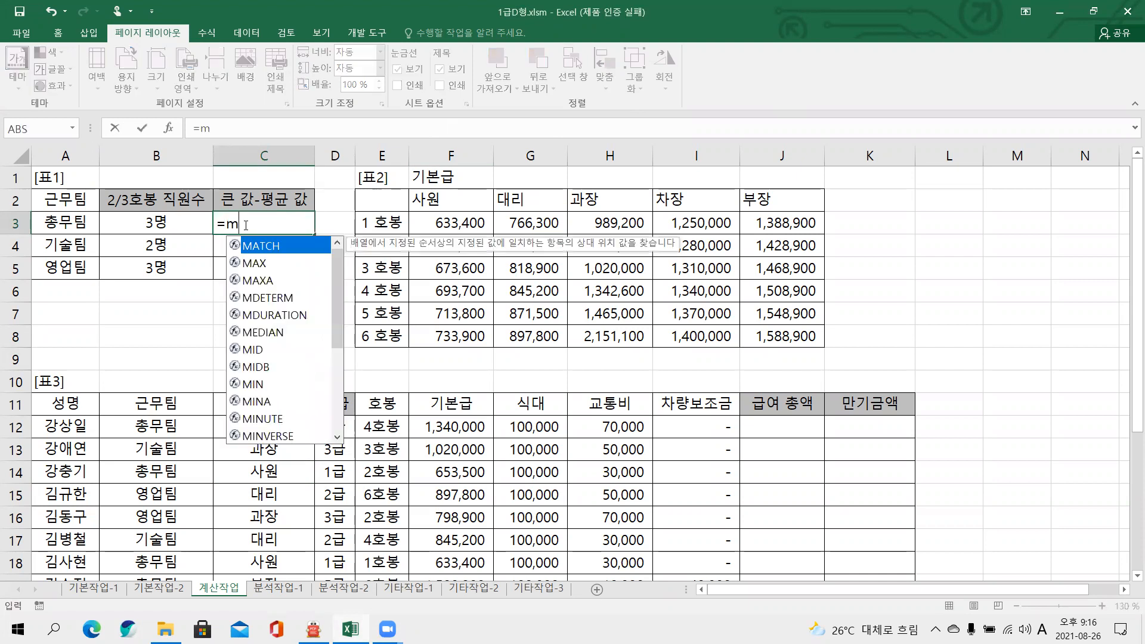
type("ax()")
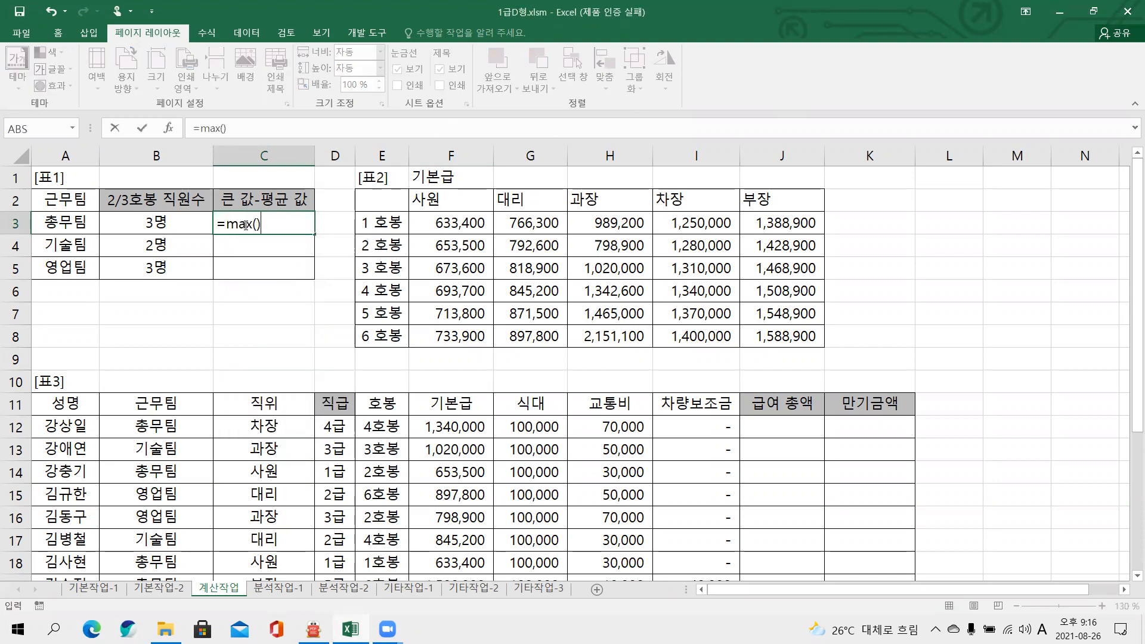
type("-averag")
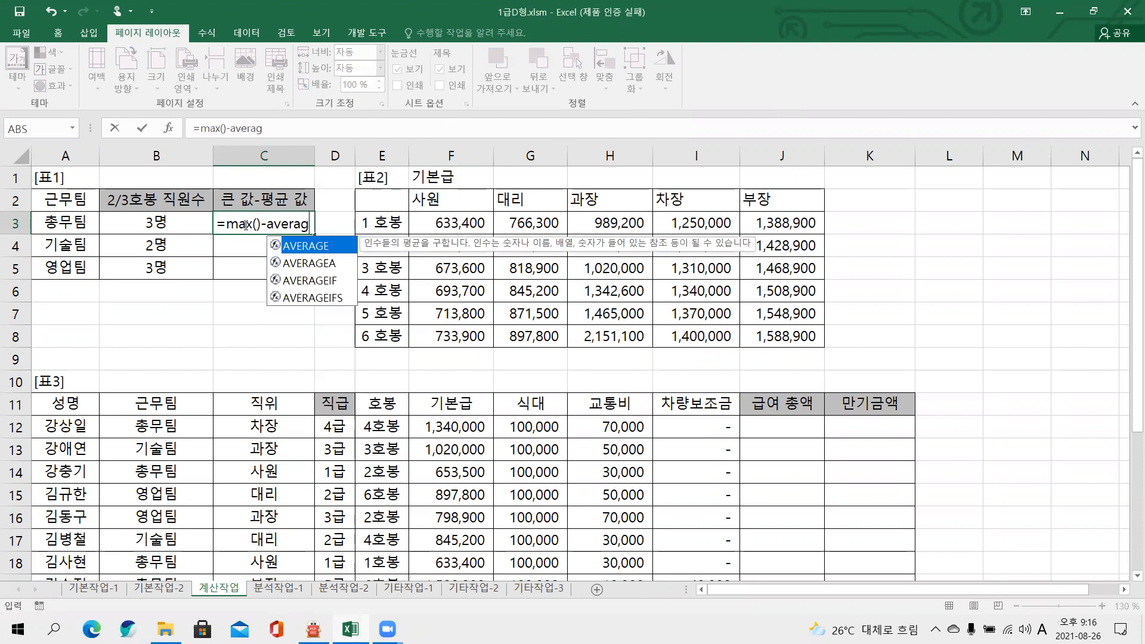
type("e()")
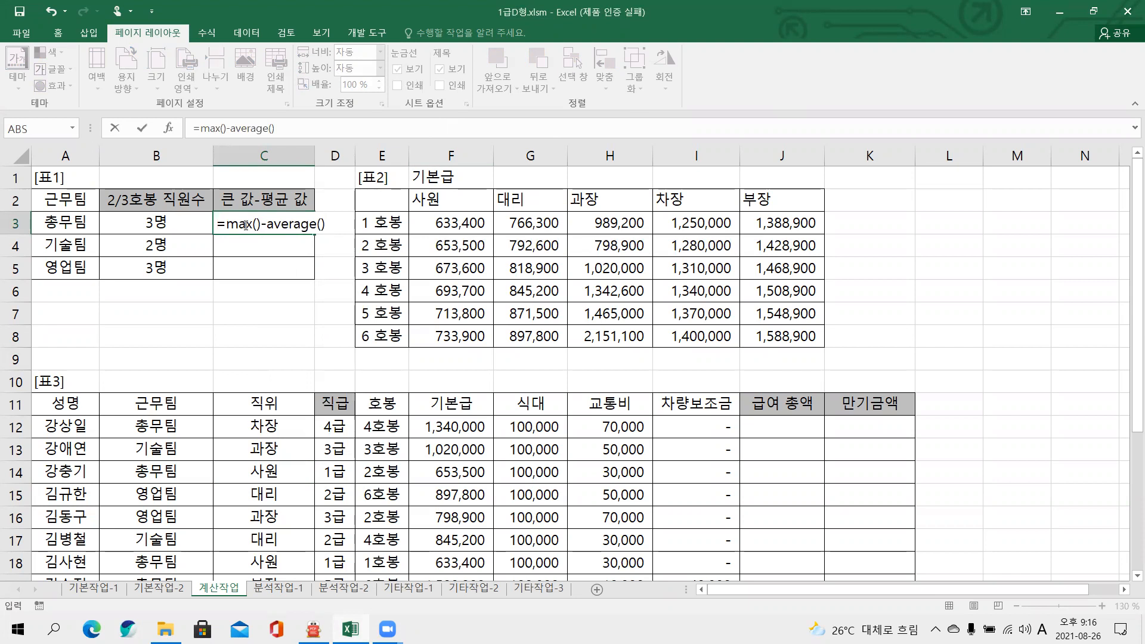
- Open the MAX function's arguments, nest if() as Number1 and bring up the IF function's arguments
left_click(224, 128)
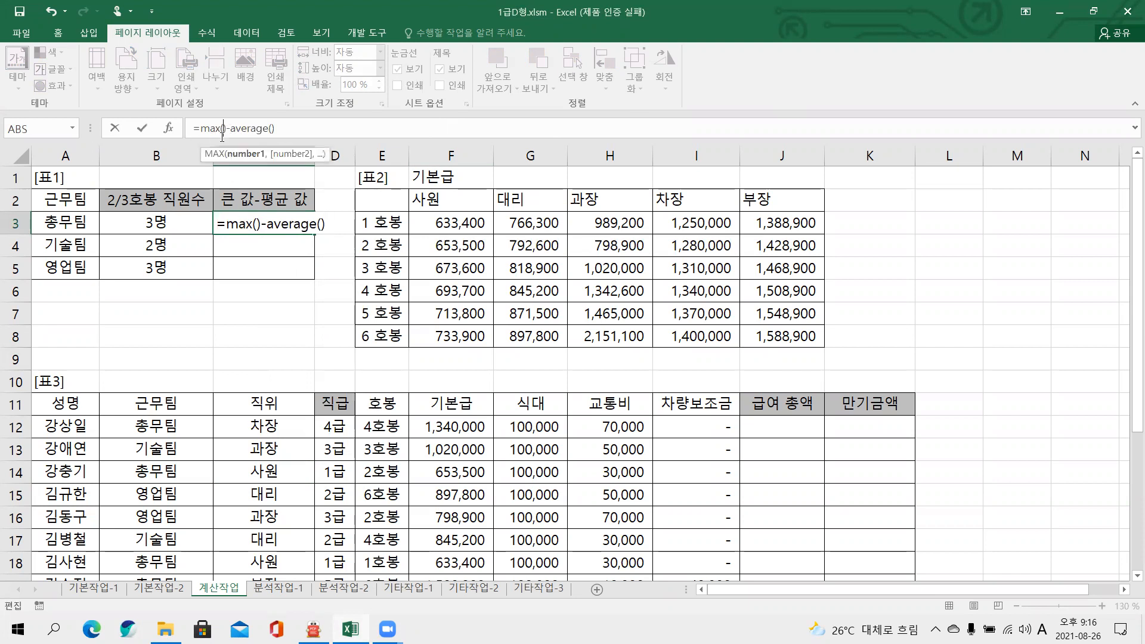
left_click(168, 128)
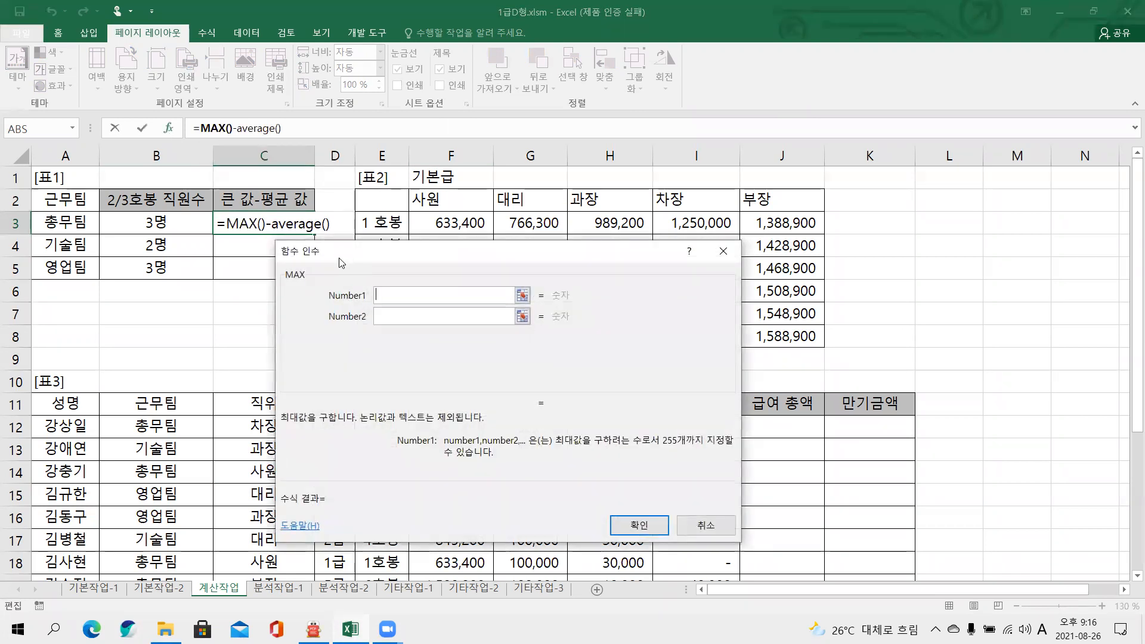
left_click_drag(341, 262, 266, 259)
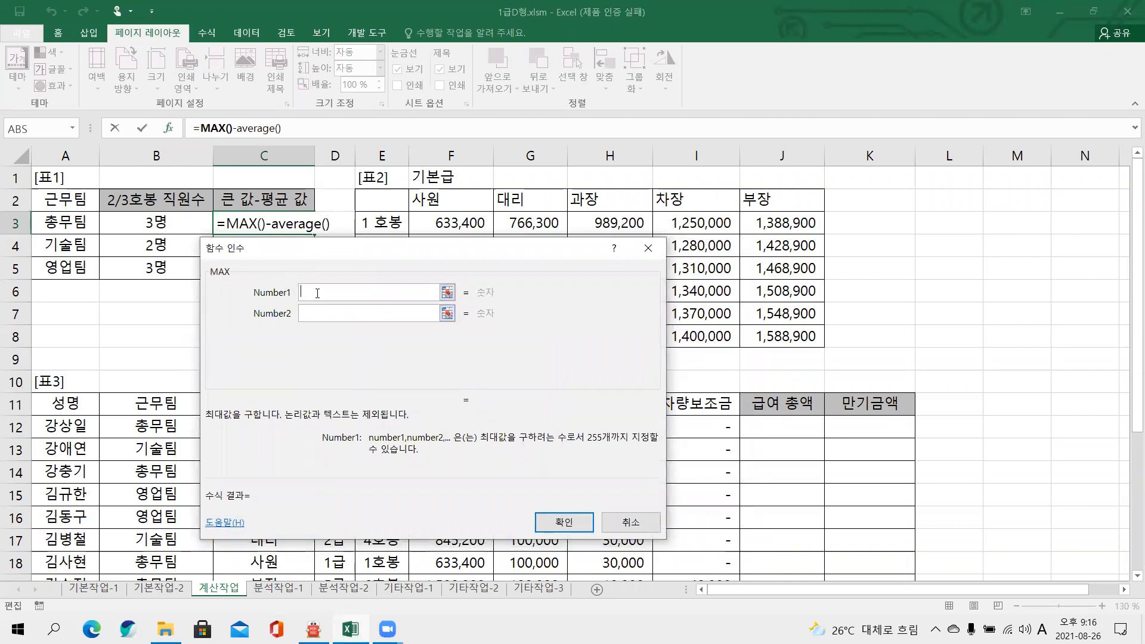
type("if()")
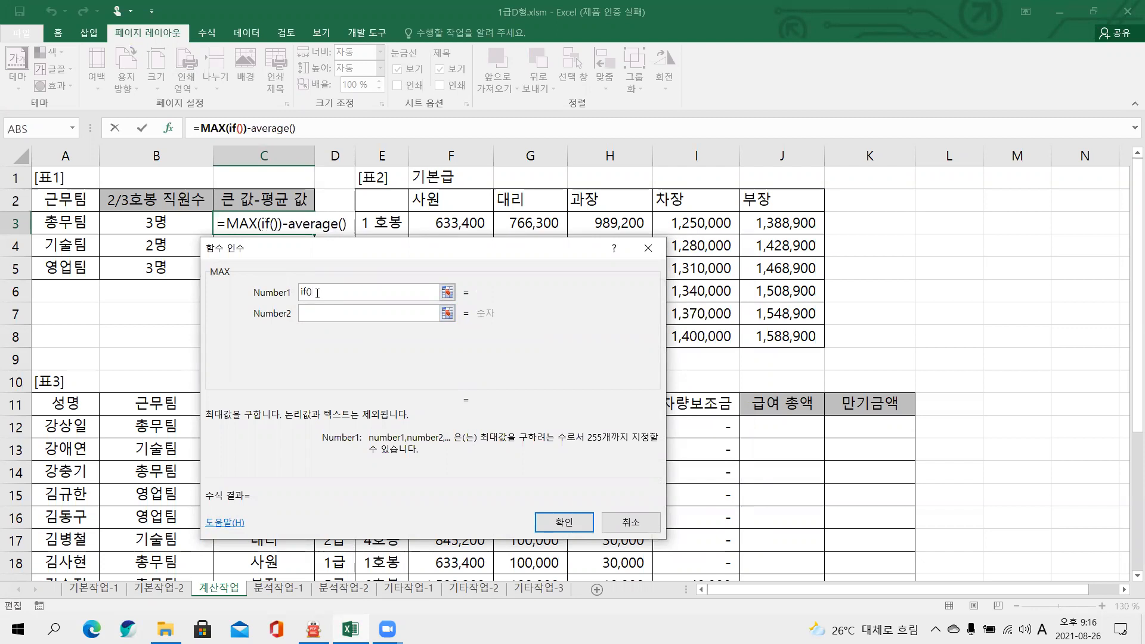
left_click(239, 131)
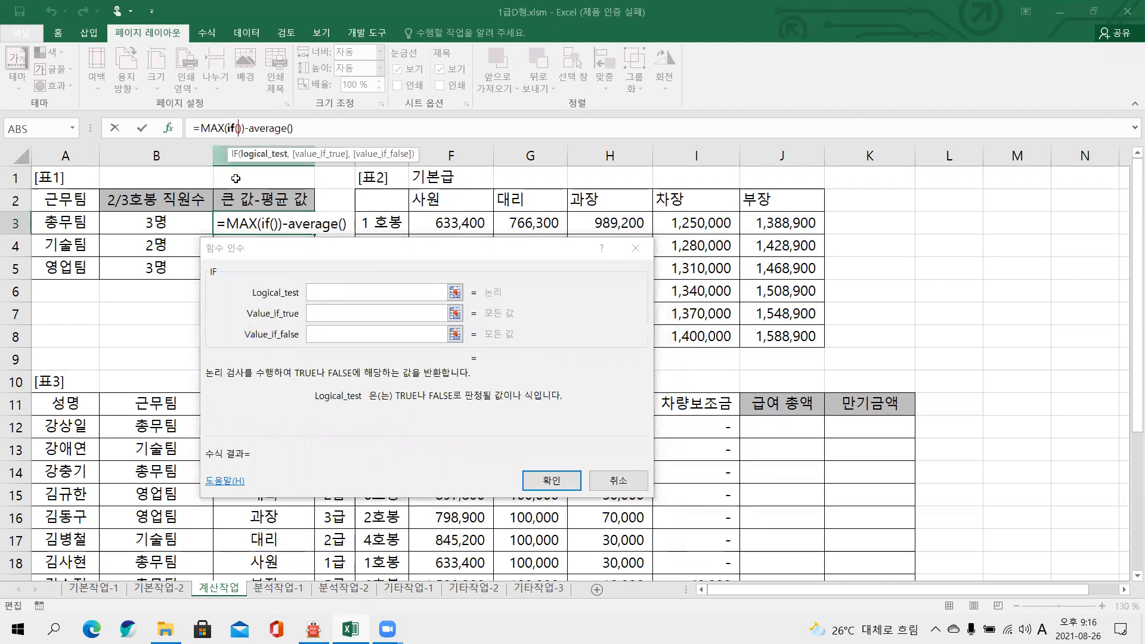
left_click(311, 293)
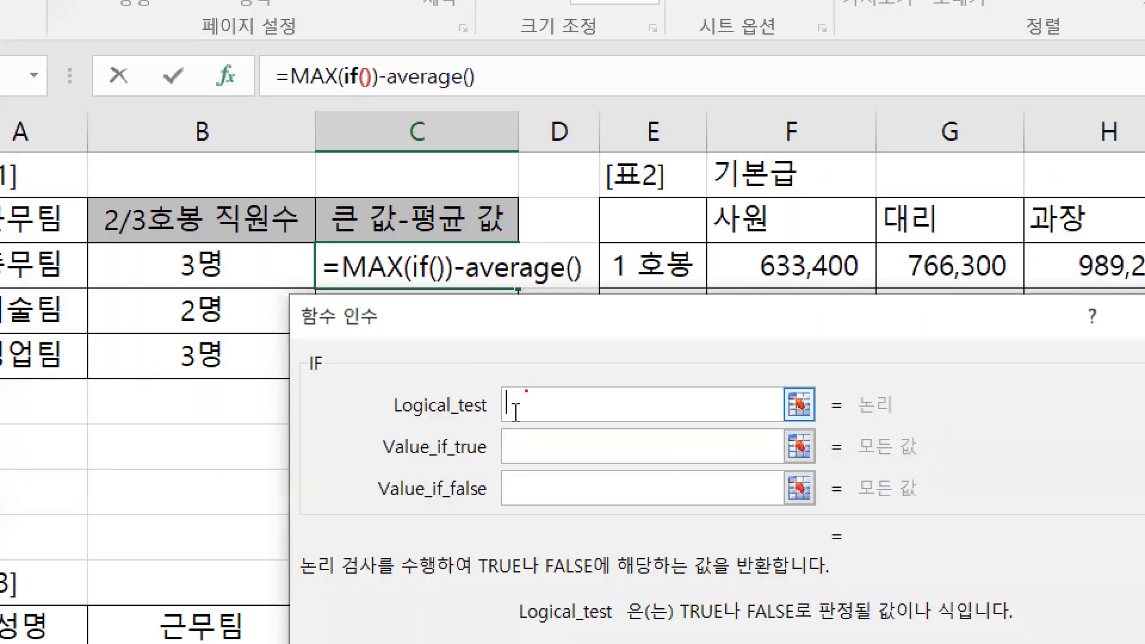
mouse_move(526, 391)
left_mouse_down()
mouse_move(543, 405)
mouse_move(569, 393)
left_mouse_up()
mouse_move(561, 395)
left_mouse_down()
mouse_move(562, 414)
mouse_move(580, 400)
left_mouse_up()
mouse_move(582, 384)
left_mouse_down()
mouse_move(589, 403)
mouse_move(611, 393)
left_mouse_up()
mouse_move(608, 397)
left_mouse_down()
mouse_move(613, 408)
mouse_move(630, 393)
left_mouse_up()
left_click_drag(559, 442, 585, 452)
mouse_move(586, 448)
left_mouse_down()
mouse_move(604, 436)
mouse_move(610, 457)
left_mouse_up()
mouse_move(621, 435)
left_mouse_down()
mouse_move(623, 447)
mouse_move(632, 442)
left_mouse_up()
mouse_move(635, 435)
left_mouse_down()
mouse_move(637, 451)
mouse_move(648, 447)
left_mouse_up()
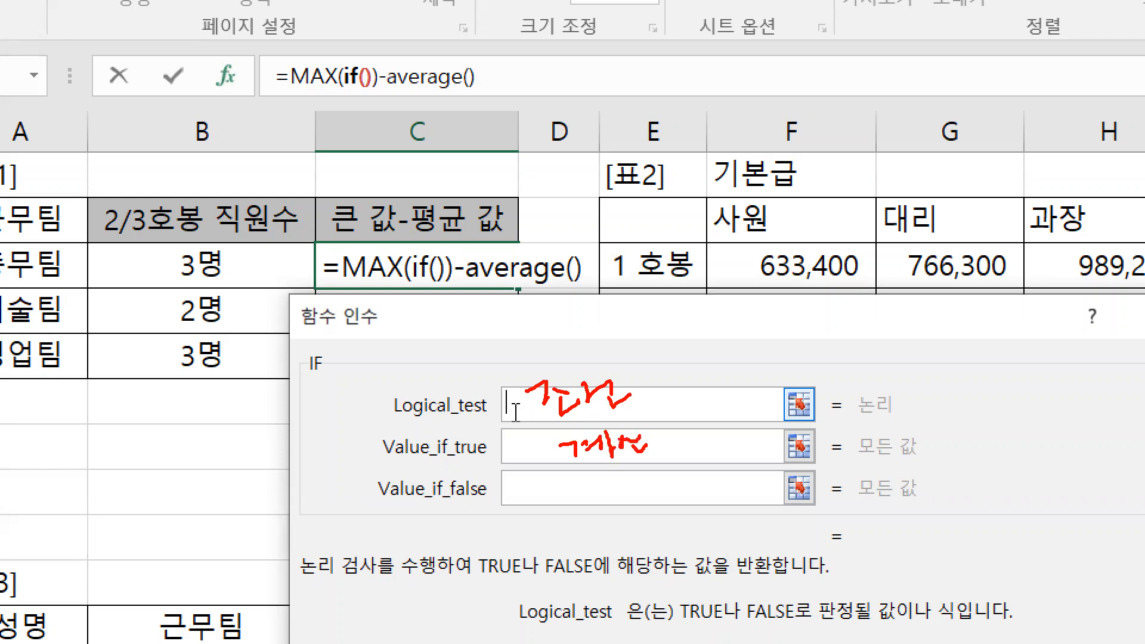
key("Escape")
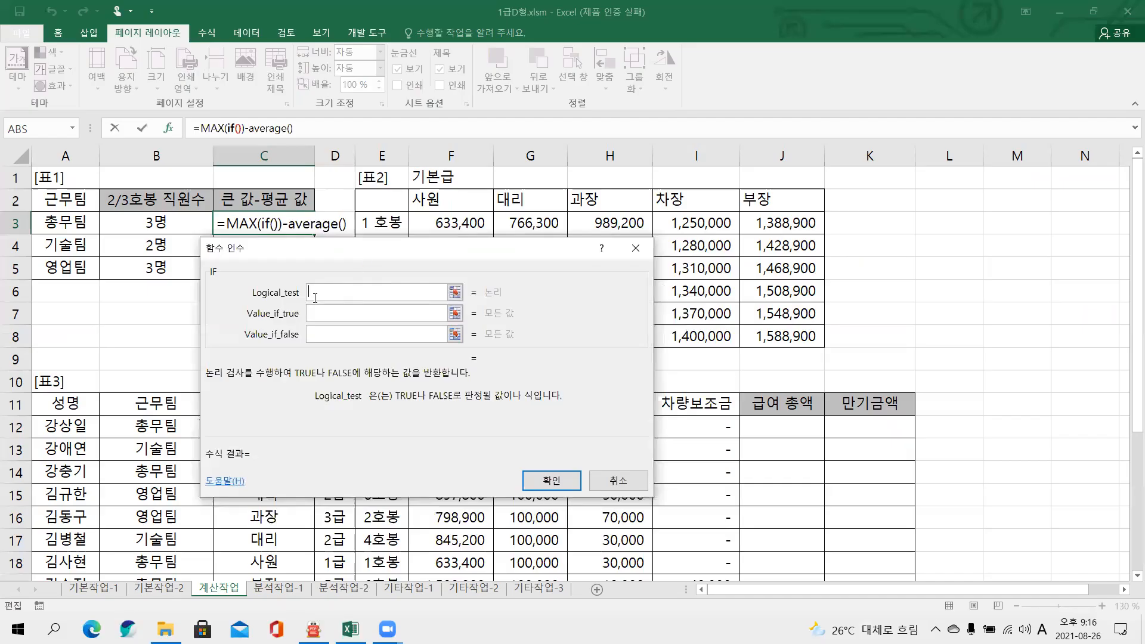
- Set IF's Logical_test to $B$12:$B$27=A3, comparing the 근무팀 column of 표3 with the team in 표1
scroll(82, 404, "down", 1)
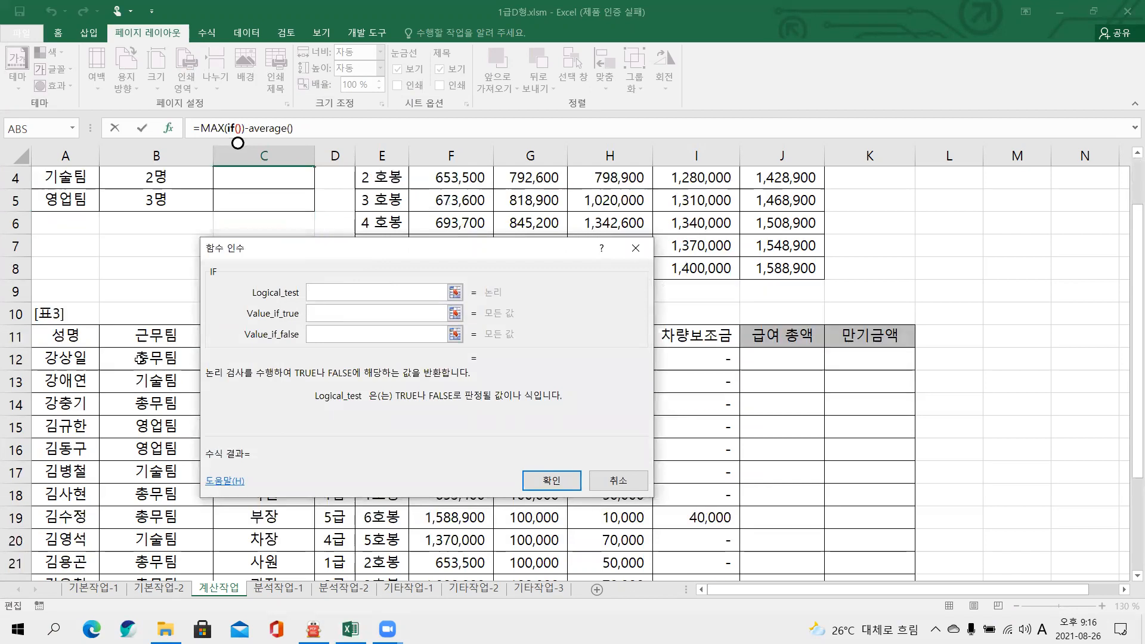
left_click(141, 358)
key("ctrl+shift+Down")
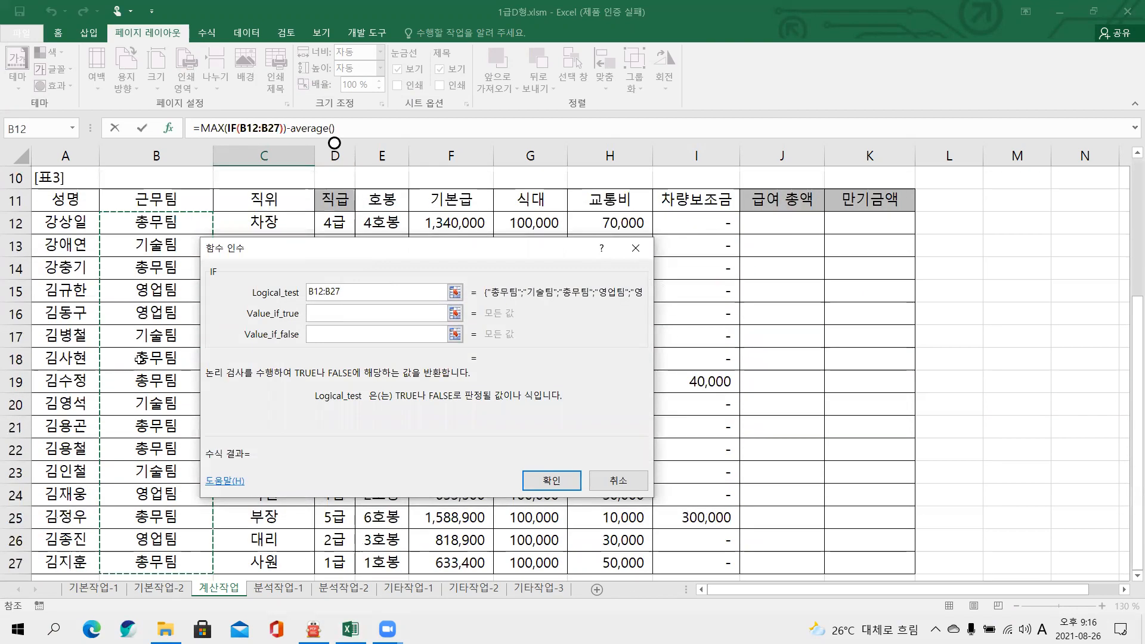
key("F4")
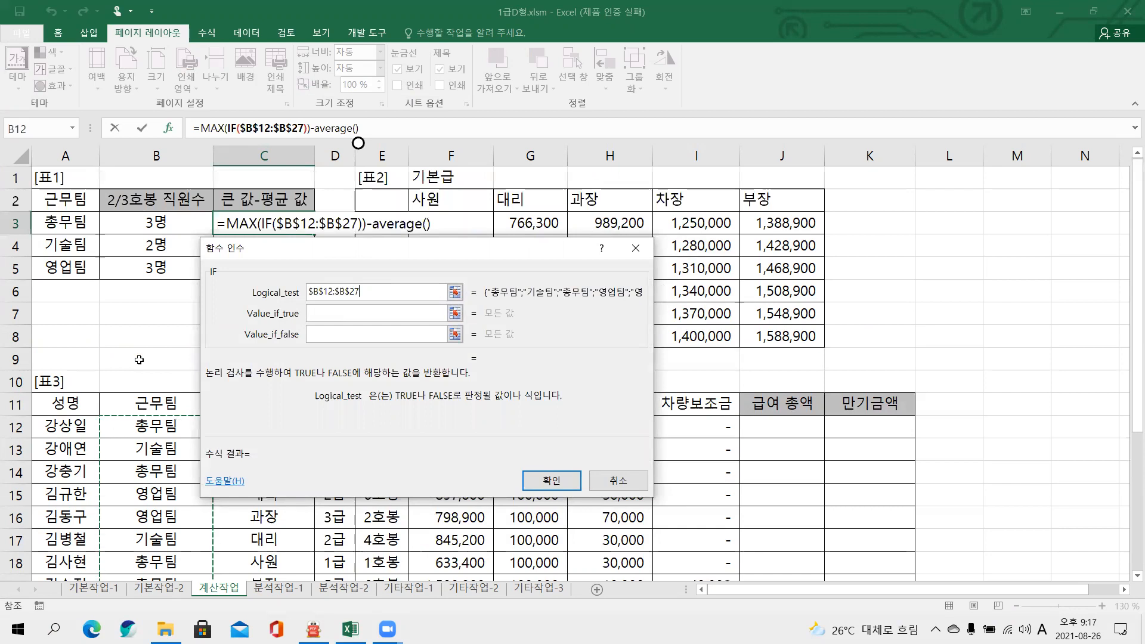
type("=")
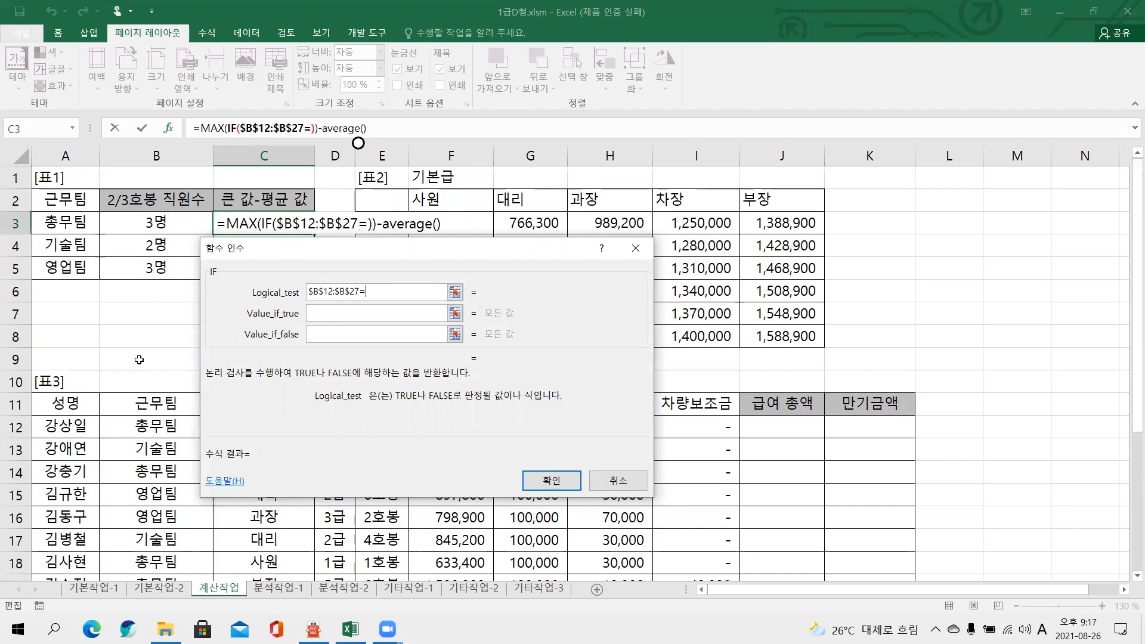
left_click(74, 221)
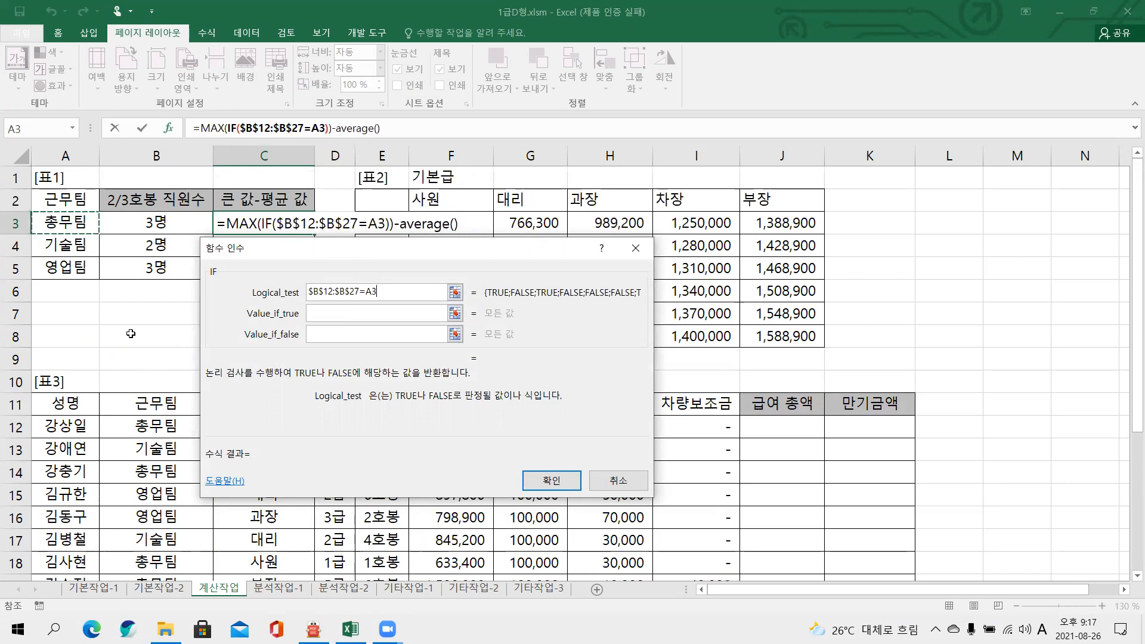
- Set IF's Value_if_true to the 기본급 range of 표3 as the absolute reference $F$12:$F$27
left_click(322, 316)
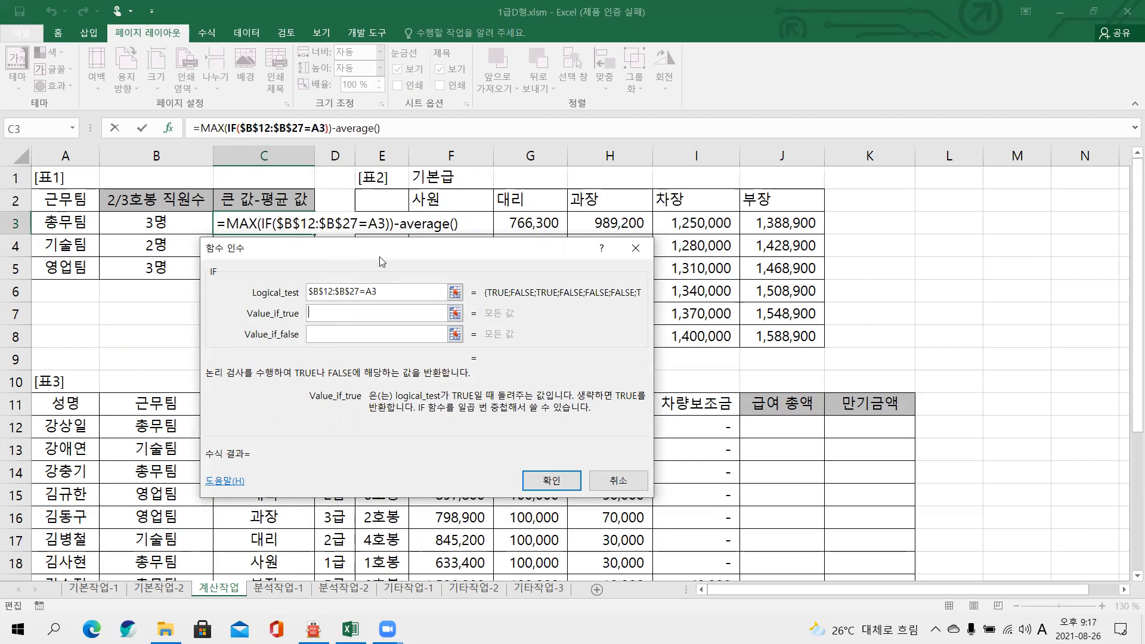
left_click_drag(382, 261, 307, 456)
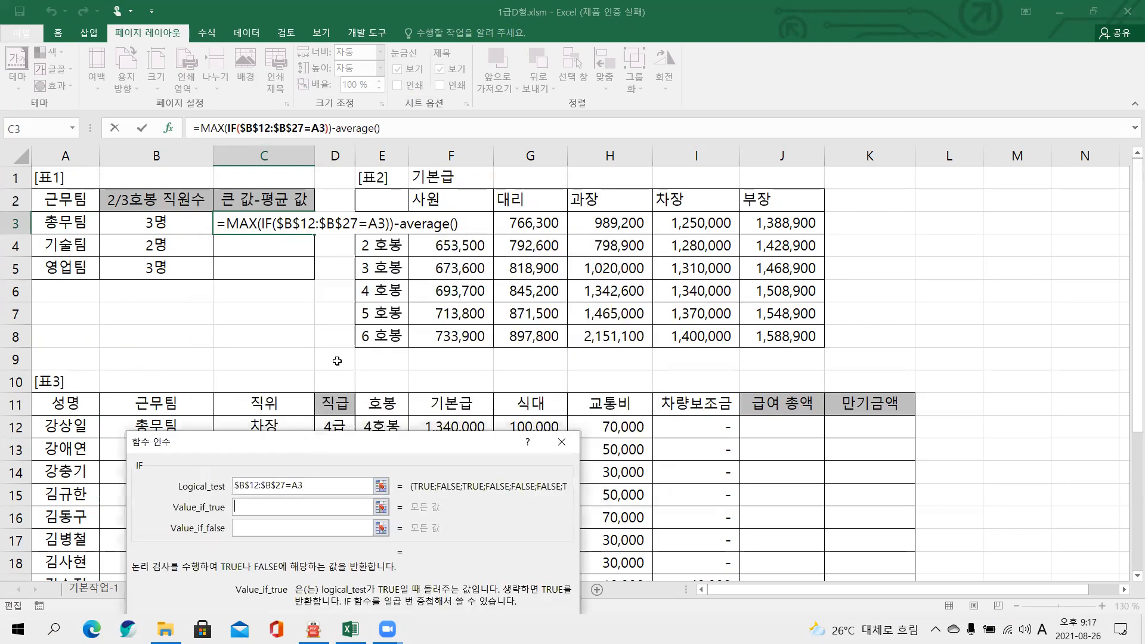
scroll(451, 334, "down", 1)
left_click(451, 360)
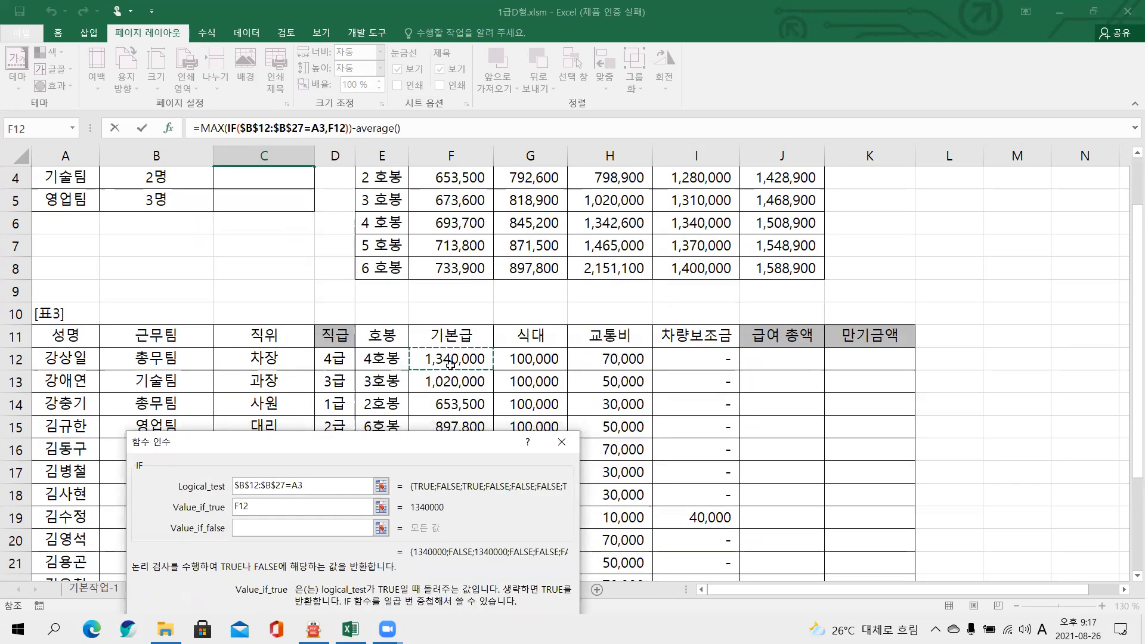
key("ctrl+shift+Down")
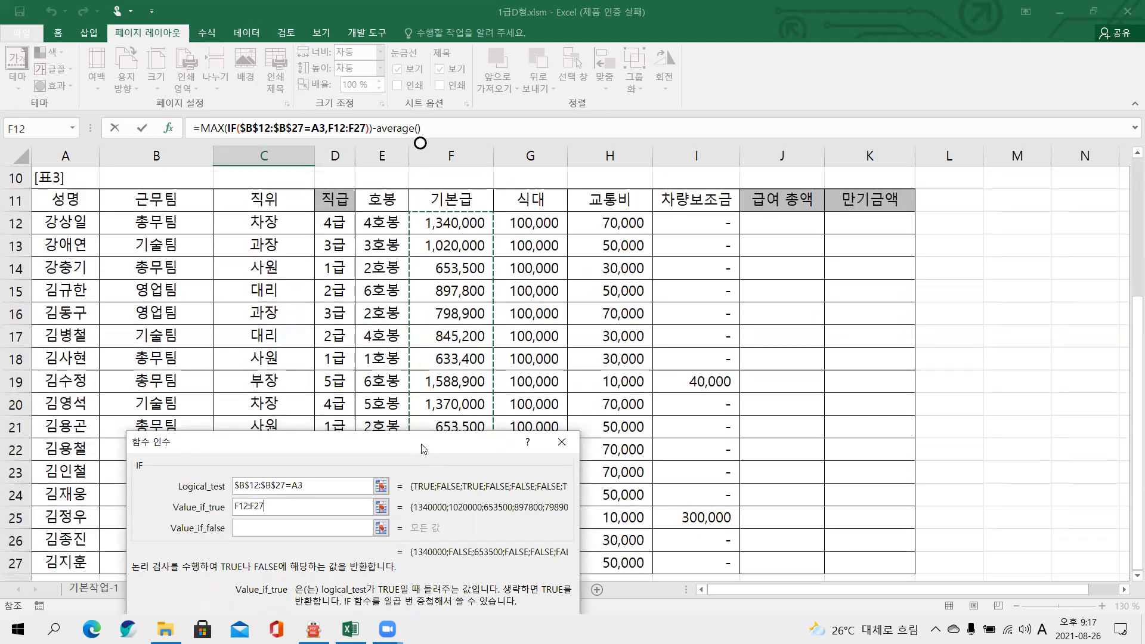
left_click_drag(423, 448, 438, 169)
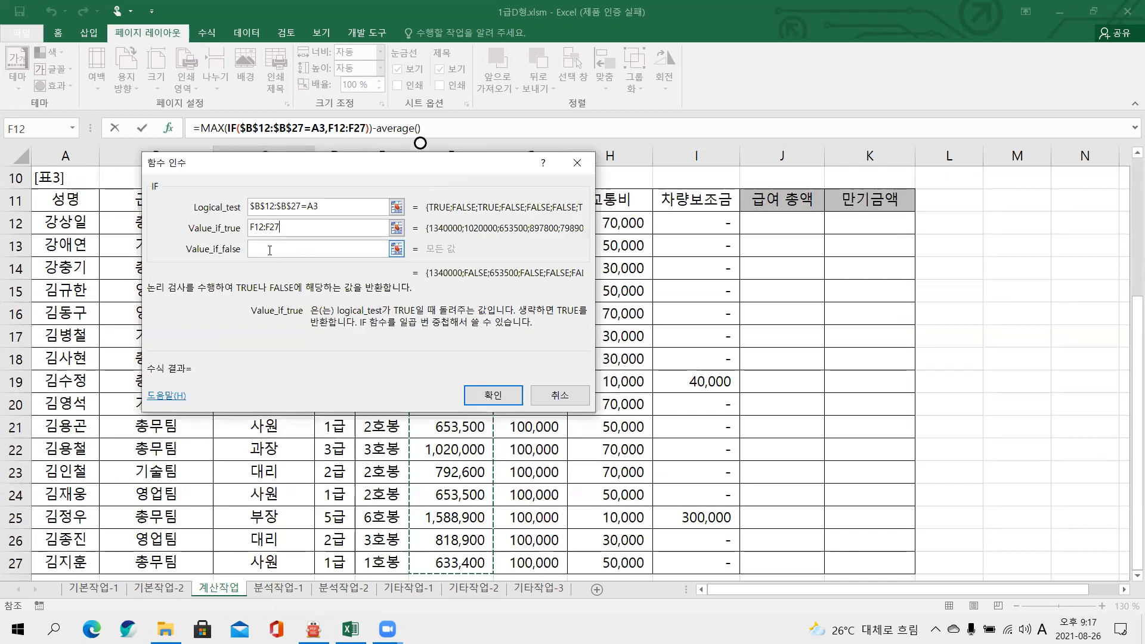
key("F4")
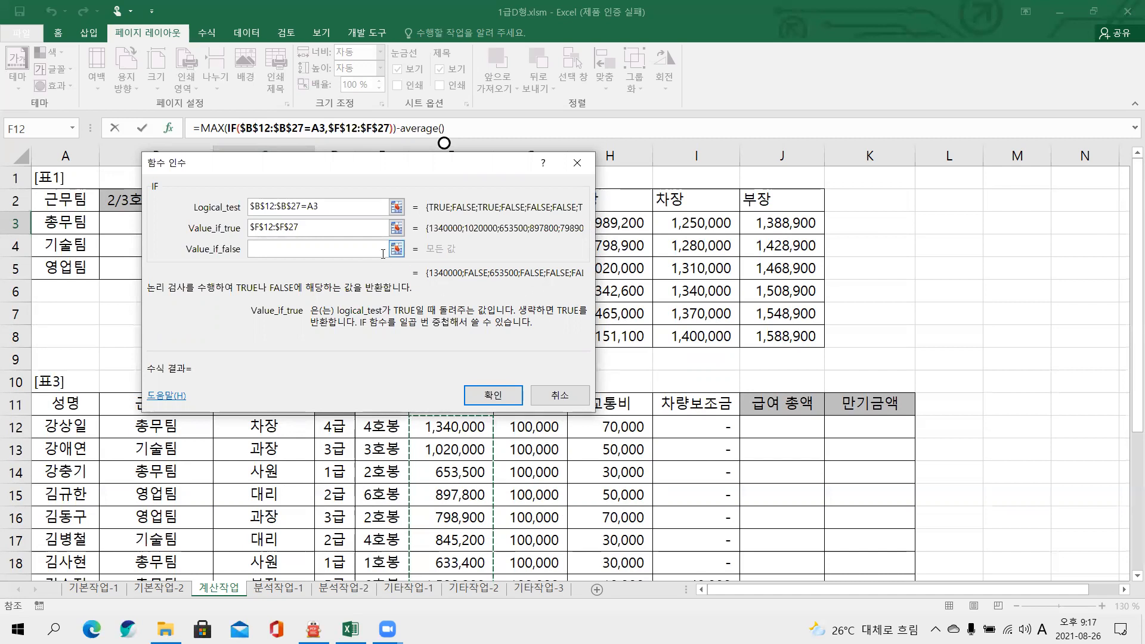
- Copy the IF expression from MAX's Number1 argument into AVERAGE's Number1 argument
left_click(212, 128)
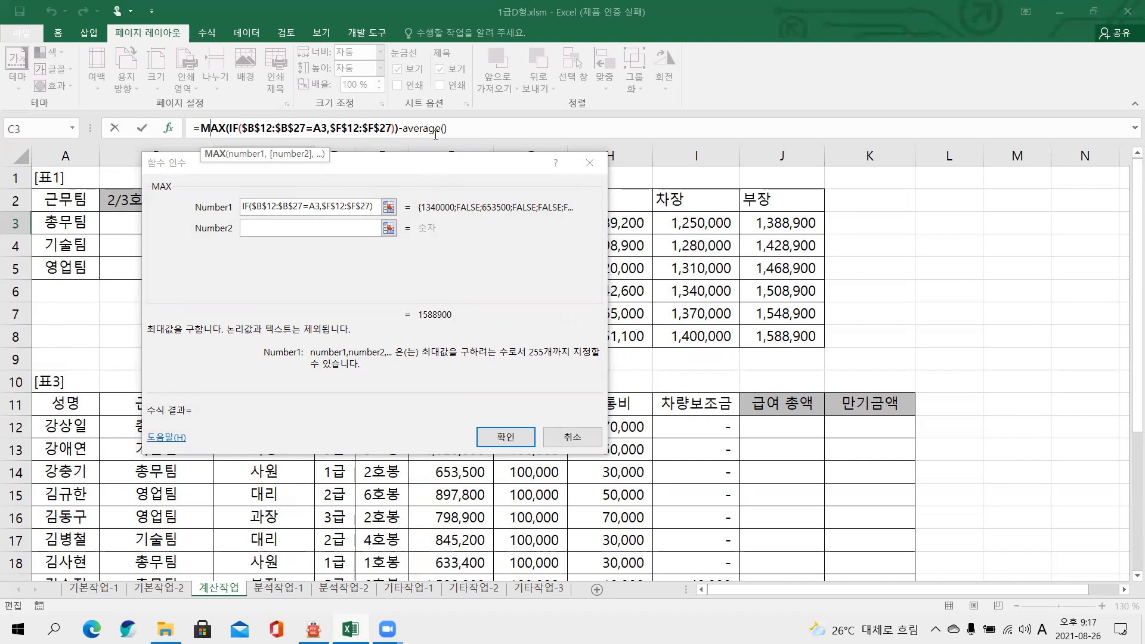
left_click_drag(373, 206, 231, 207)
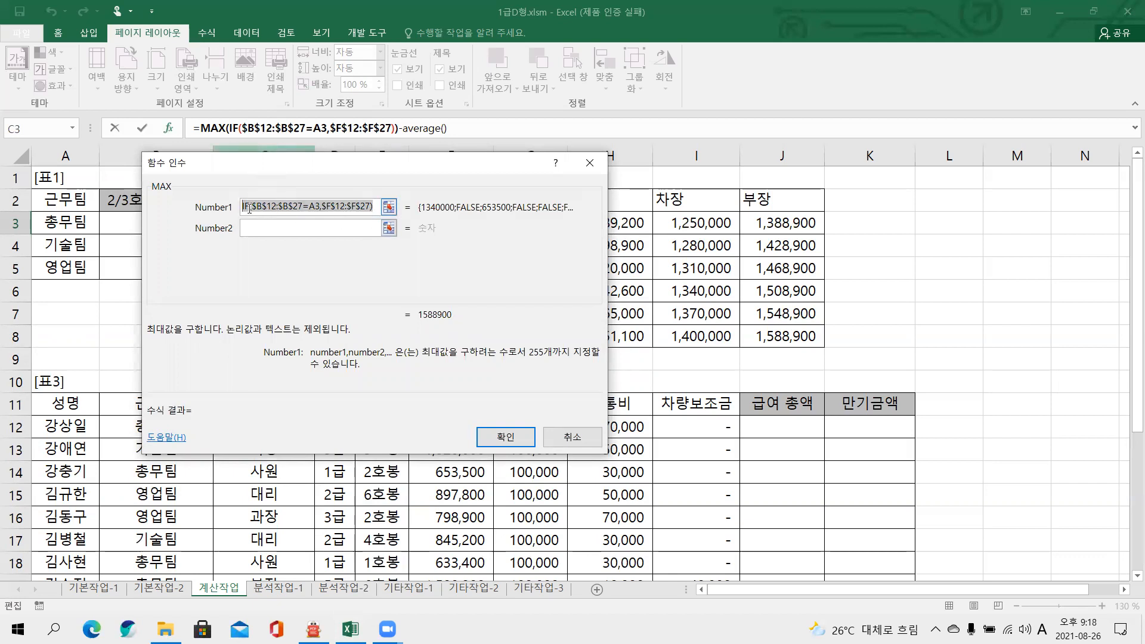
left_click(442, 128)
left_click(301, 204)
key("ctrl+v")
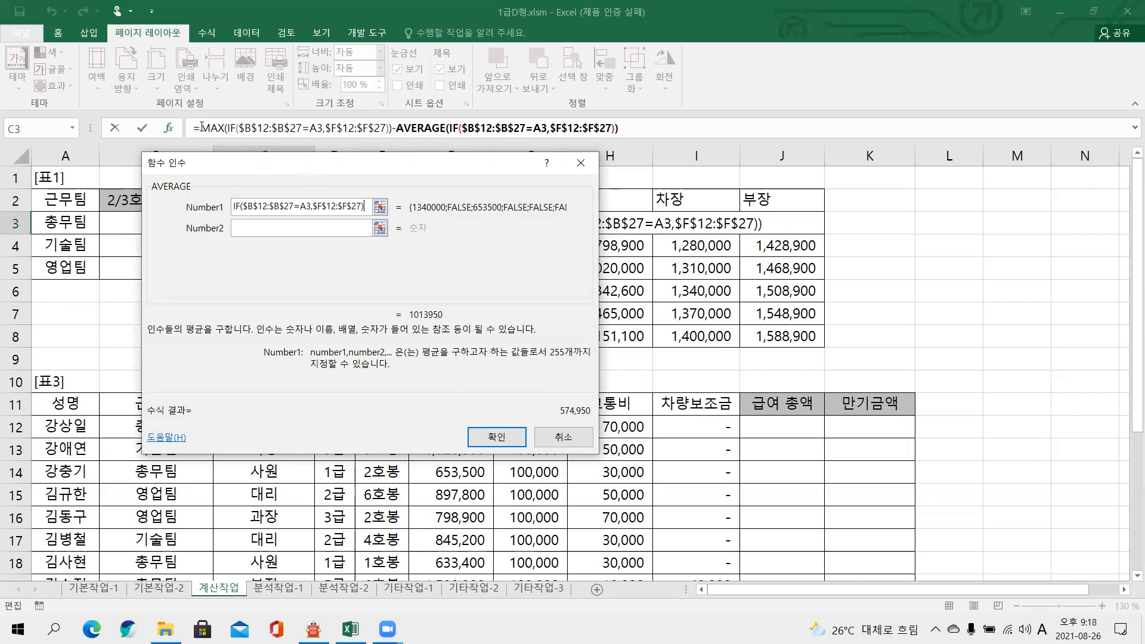
- Confirm the C3 formula as an array formula and fill it down to C5
key("ctrl+shift+Return")
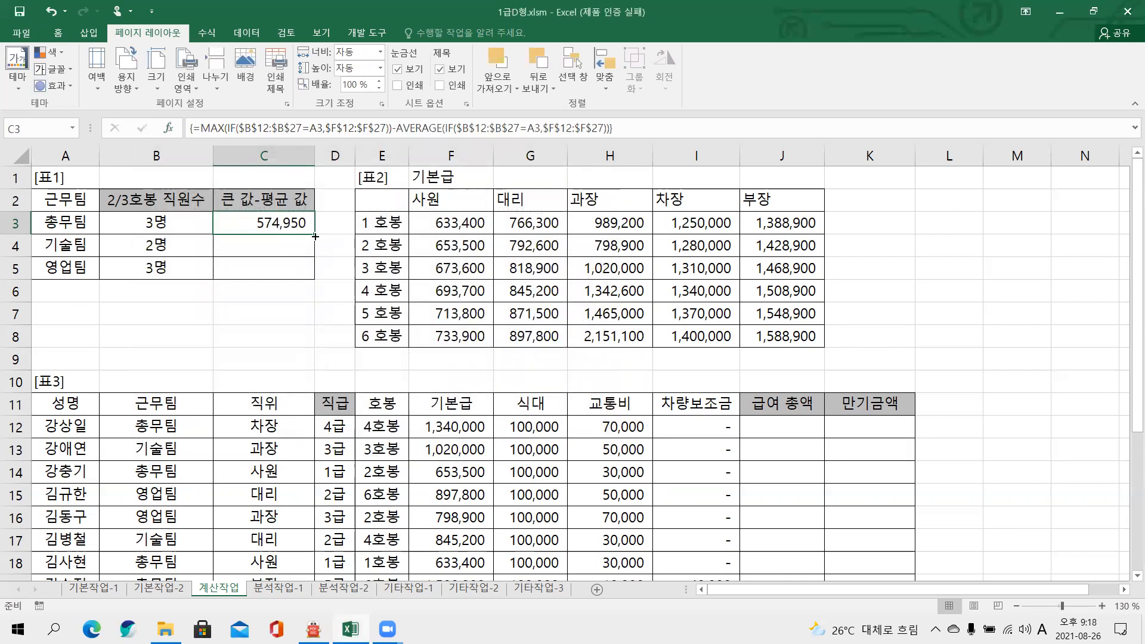
left_click_drag(315, 236, 311, 277)
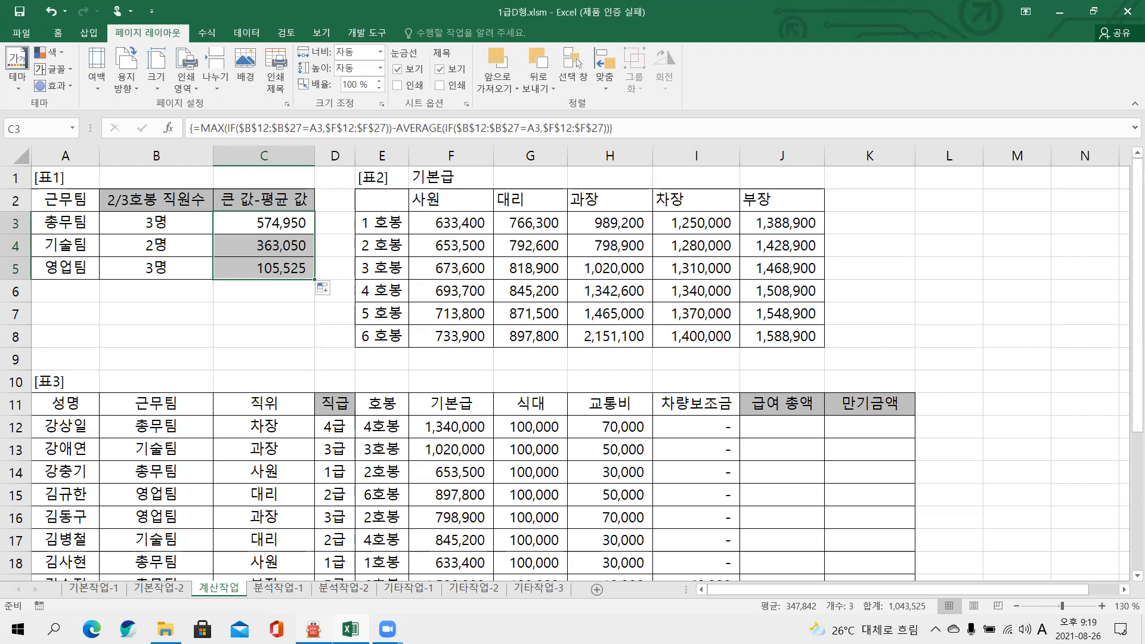
- Switch to the exam PDF and examine question 4, which asks for the user-defined function fn급여총액
left_click(313, 629)
scroll(455, 368, "down", 2)
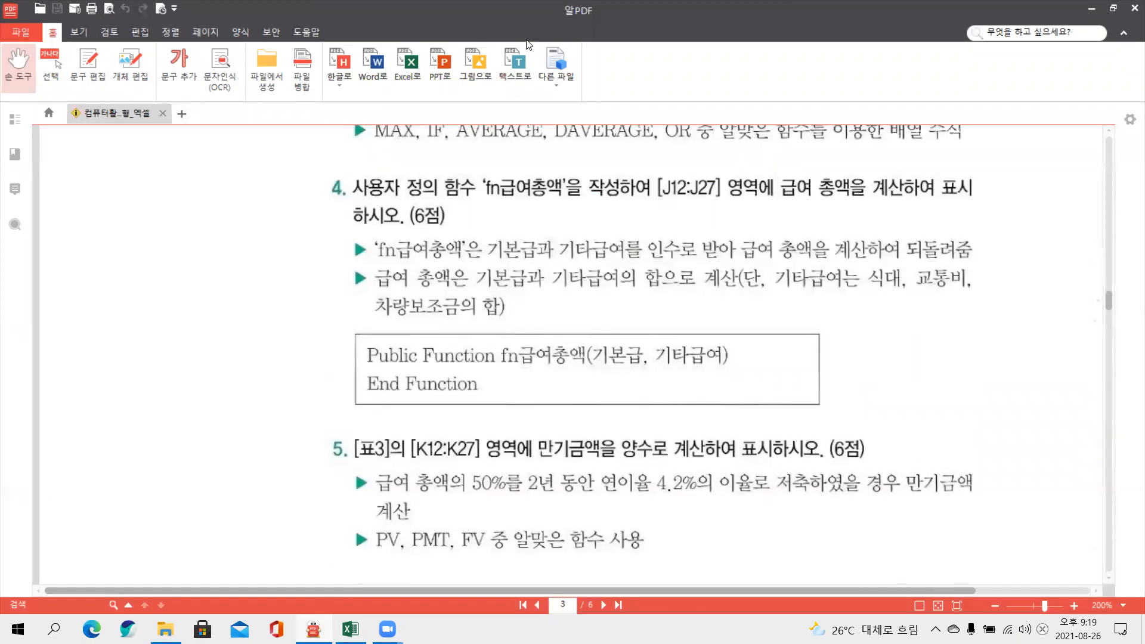
left_click_drag(337, 167, 473, 204)
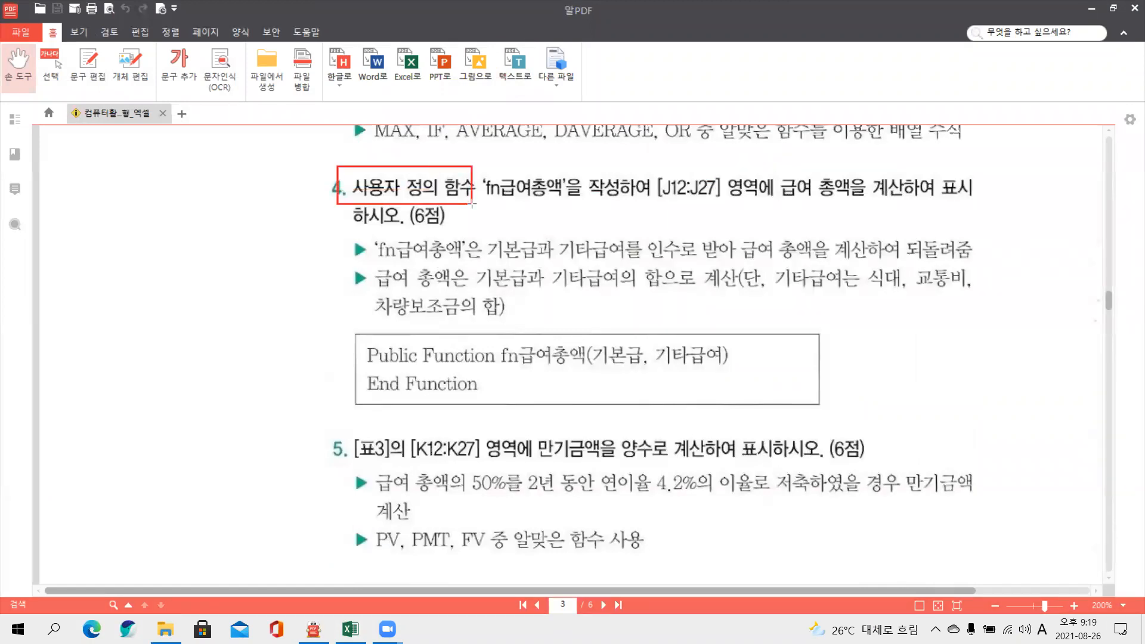
mouse_move(337, 204)
left_mouse_down()
mouse_move(314, 268)
mouse_move(365, 350)
mouse_move(344, 365)
left_mouse_up()
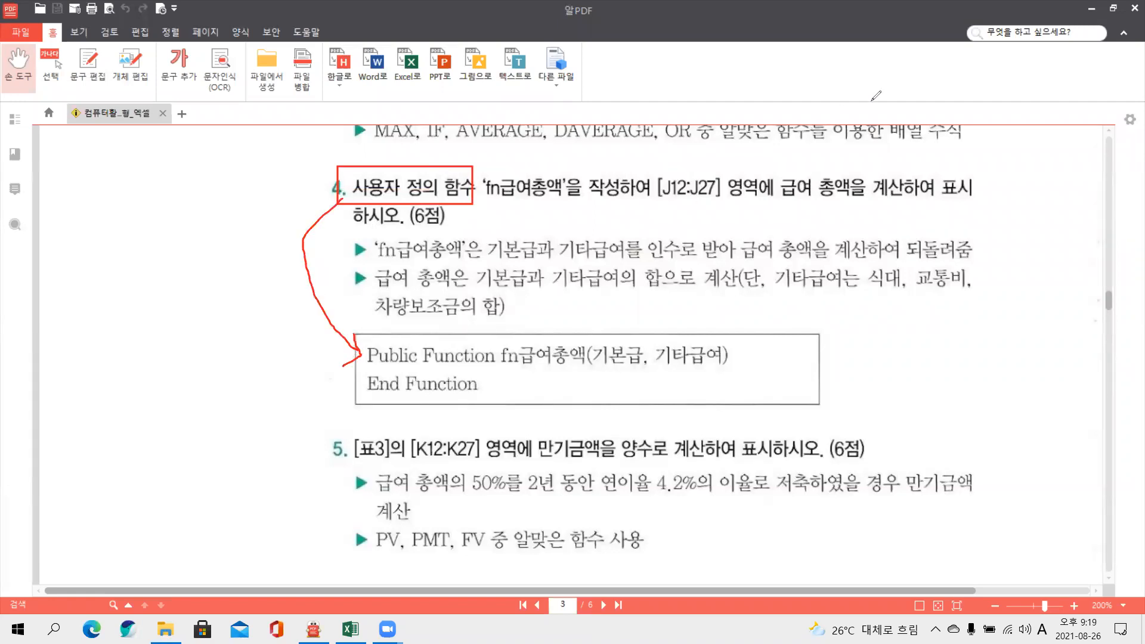
key("Escape")
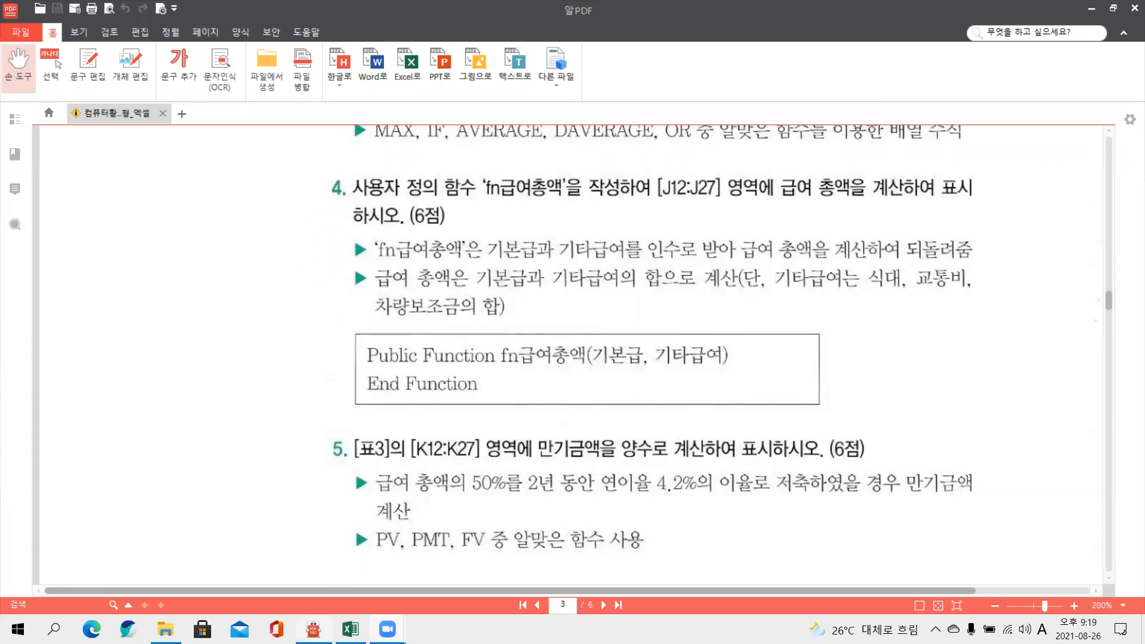
- Return to the 1급D형.xlsm workbook, open its Visual Basic editor and insert a new module
left_click(350, 629)
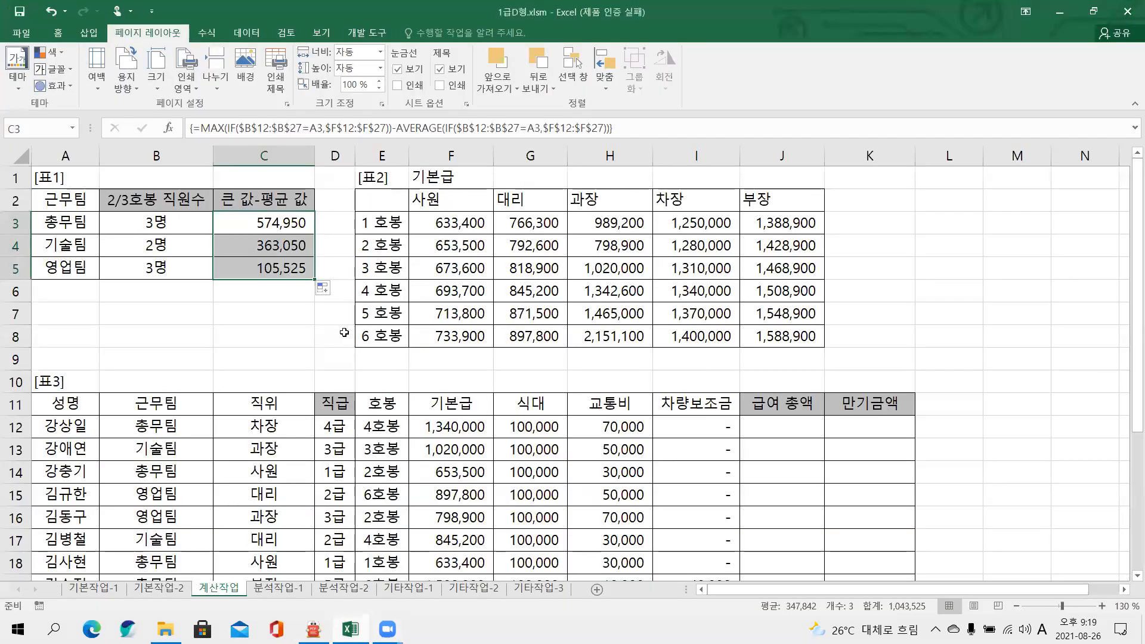
left_click(381, 31)
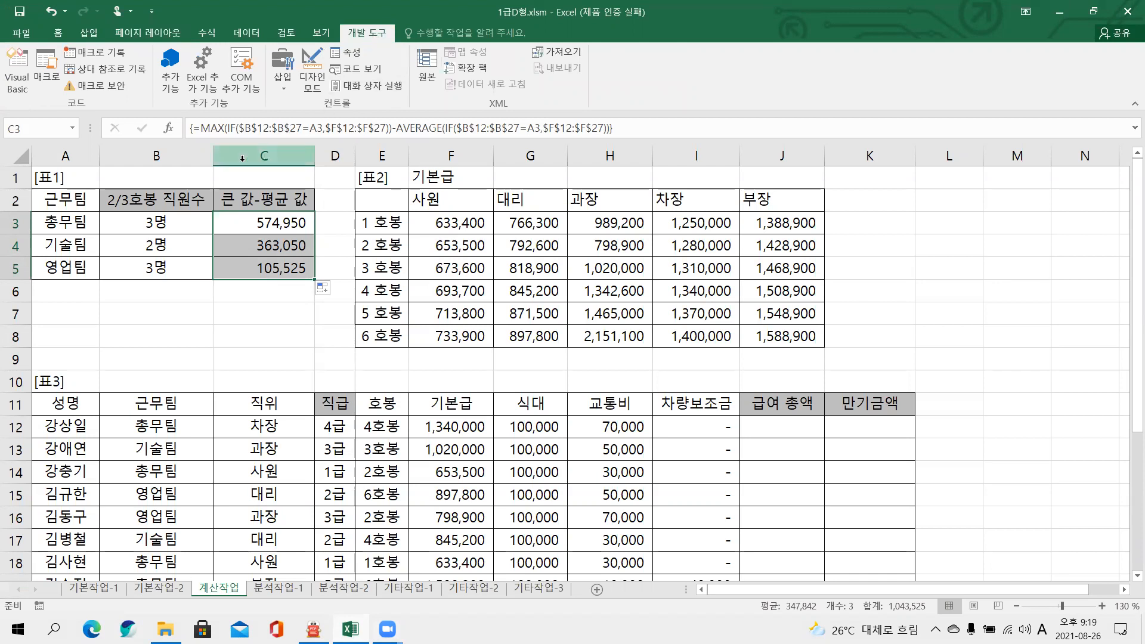
left_click(19, 90)
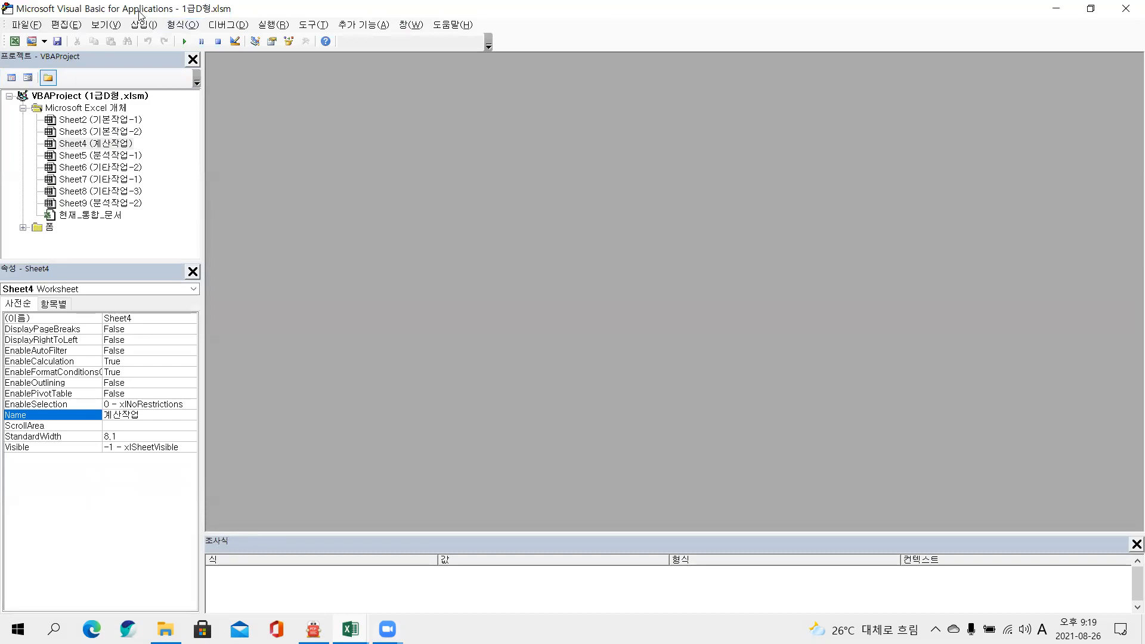
left_click(143, 25)
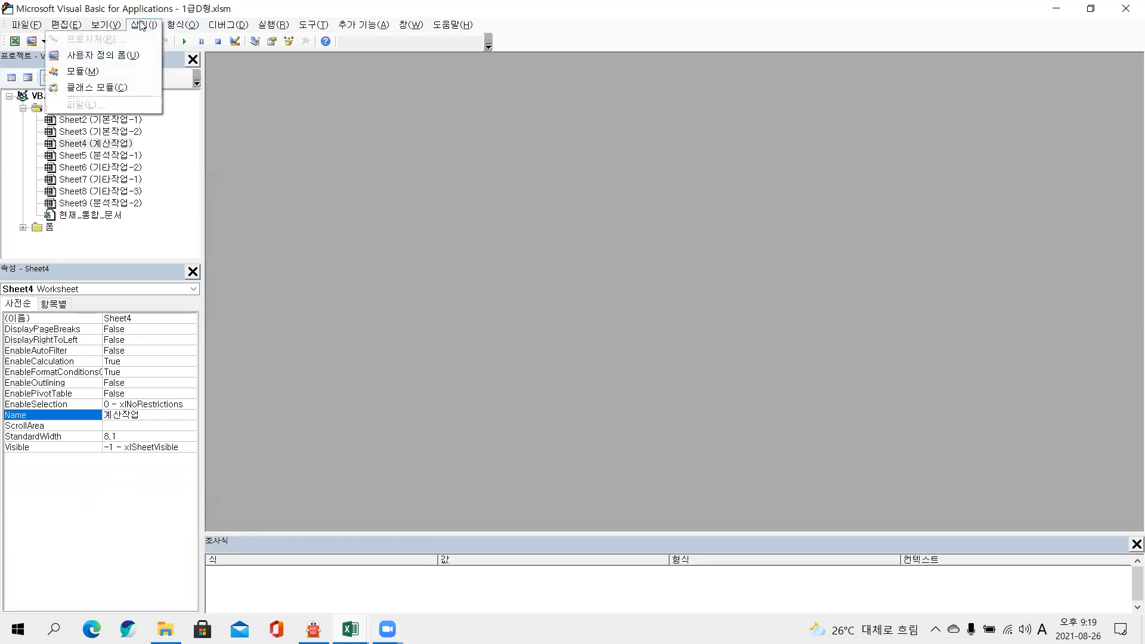
left_click(119, 72)
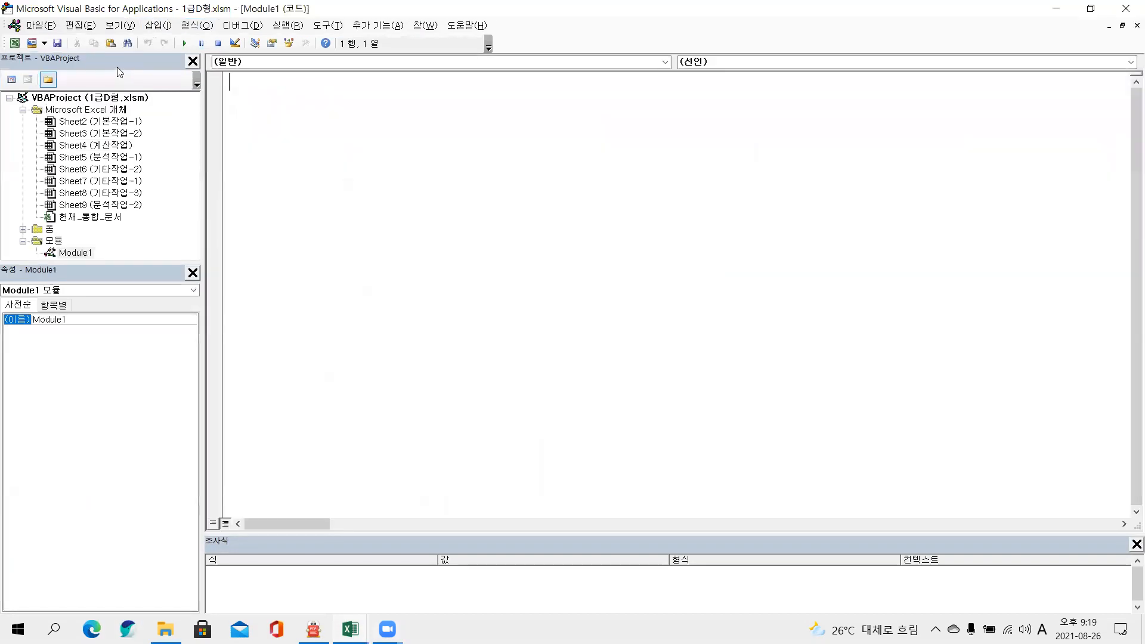
- Declare the public function fn급여총액 with the parameters 기본급 and 기타급여 in the new module
type("public function fn")
key("Hangul")
type("급여")
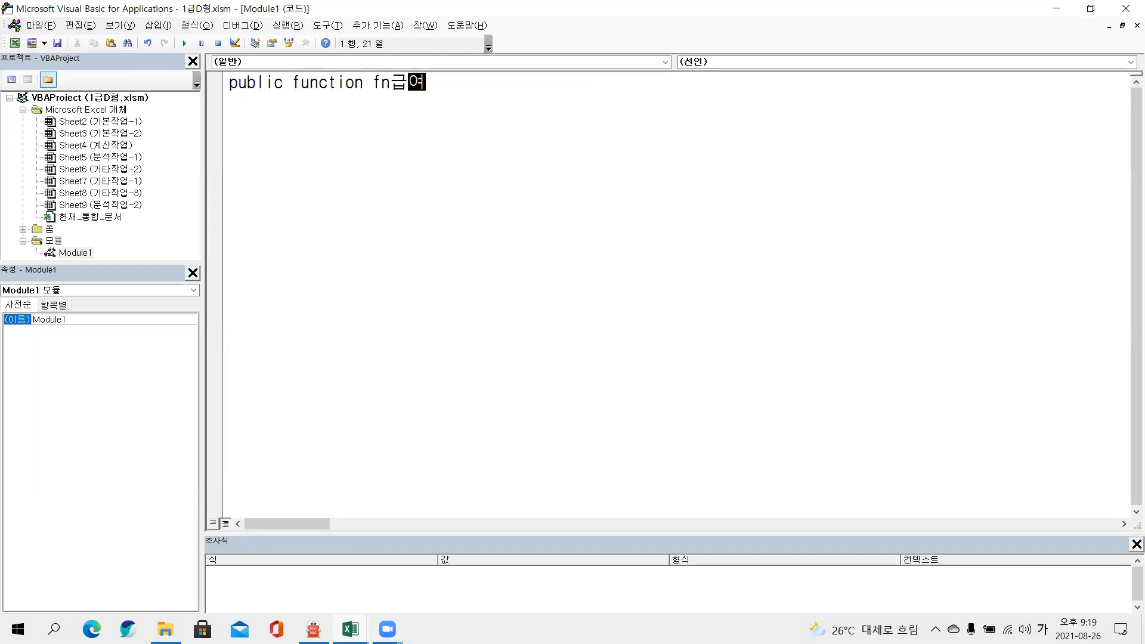
type("총액(기본")
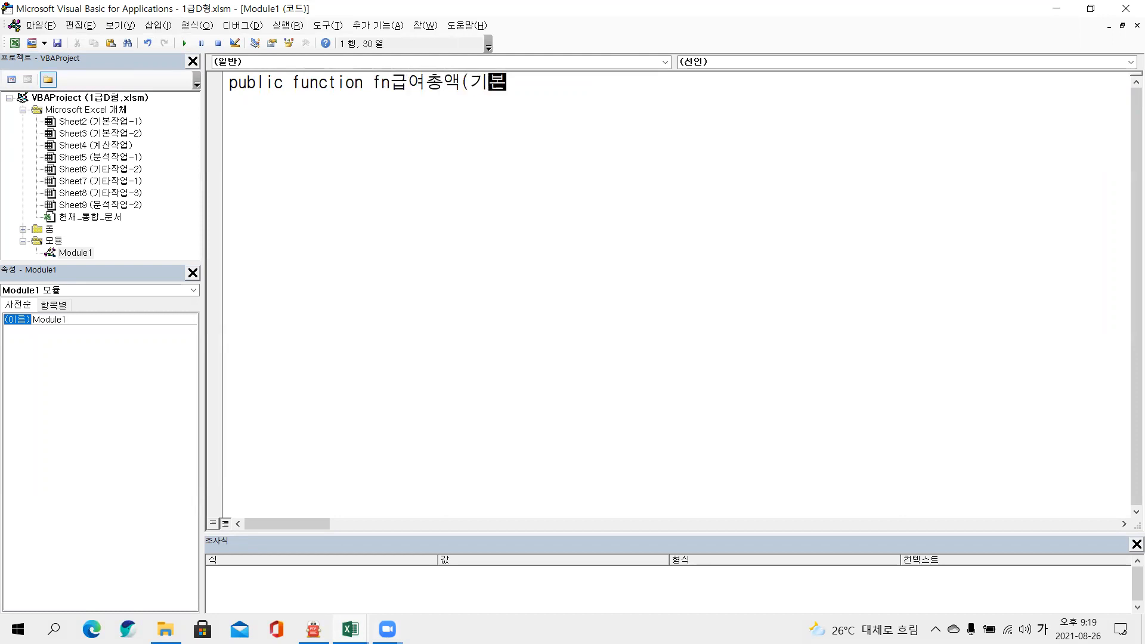
type("급, 기타급여)")
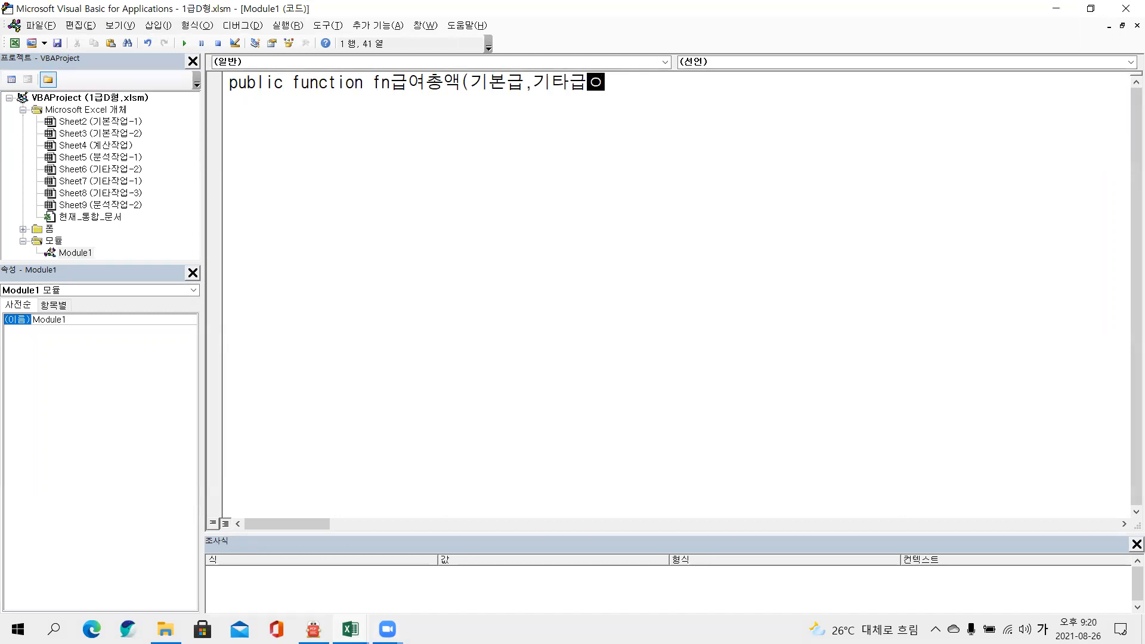
key("Return")
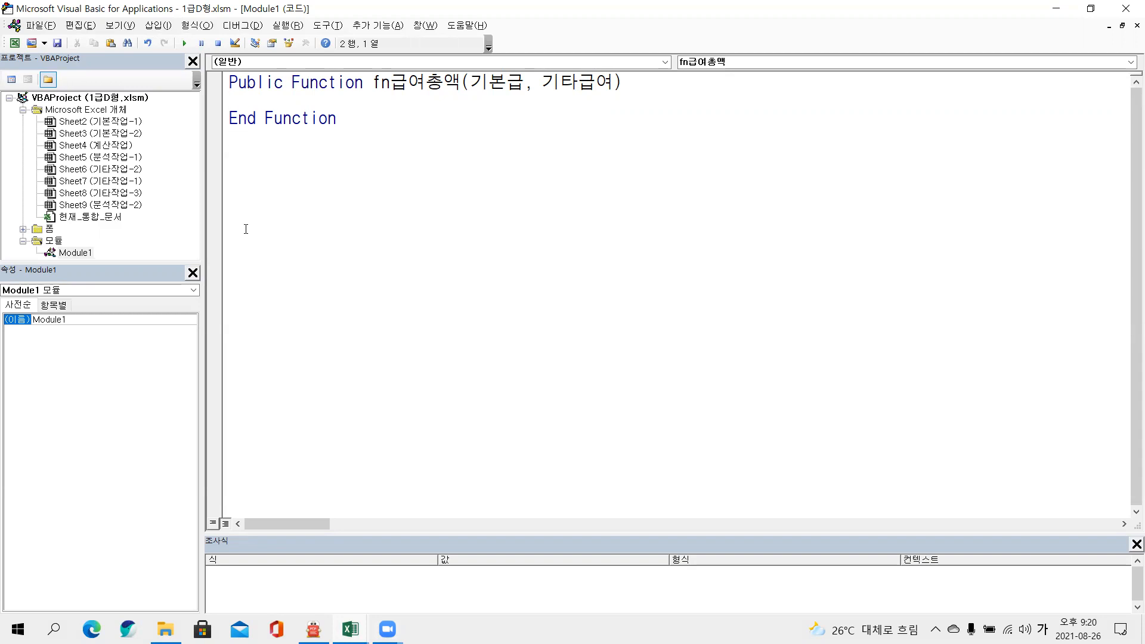
- Study question 4 in the exam PDF for the target range, the function's arguments and how 급여 총액 and 기타급여 are calculated
left_click(313, 629)
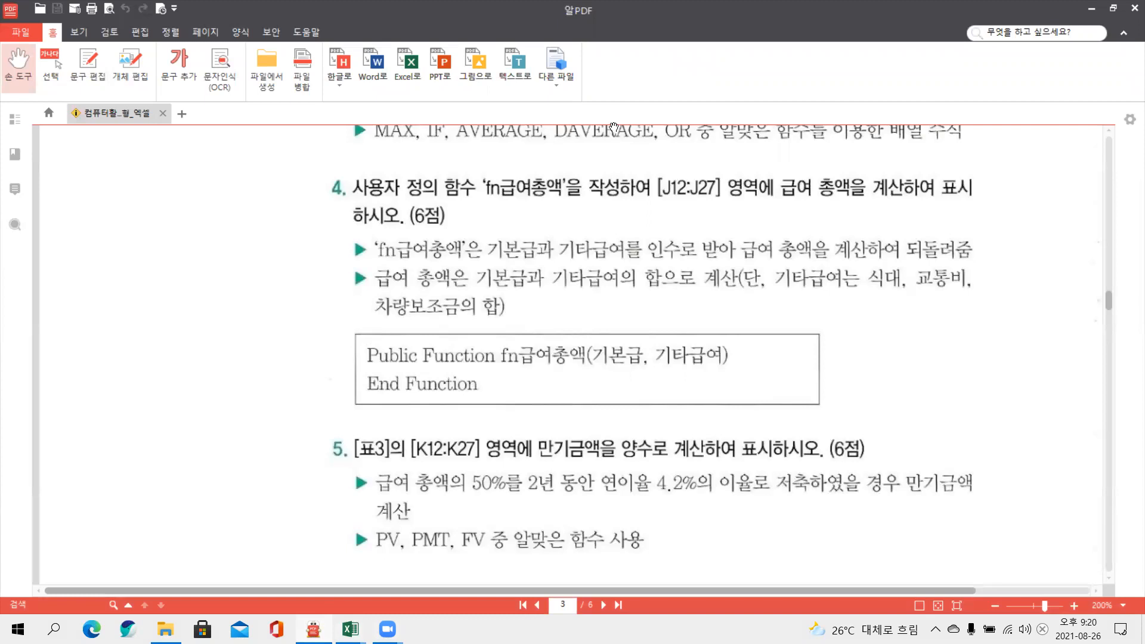
mouse_move(656, 195)
left_mouse_down()
mouse_move(692, 203)
mouse_move(713, 190)
left_mouse_up()
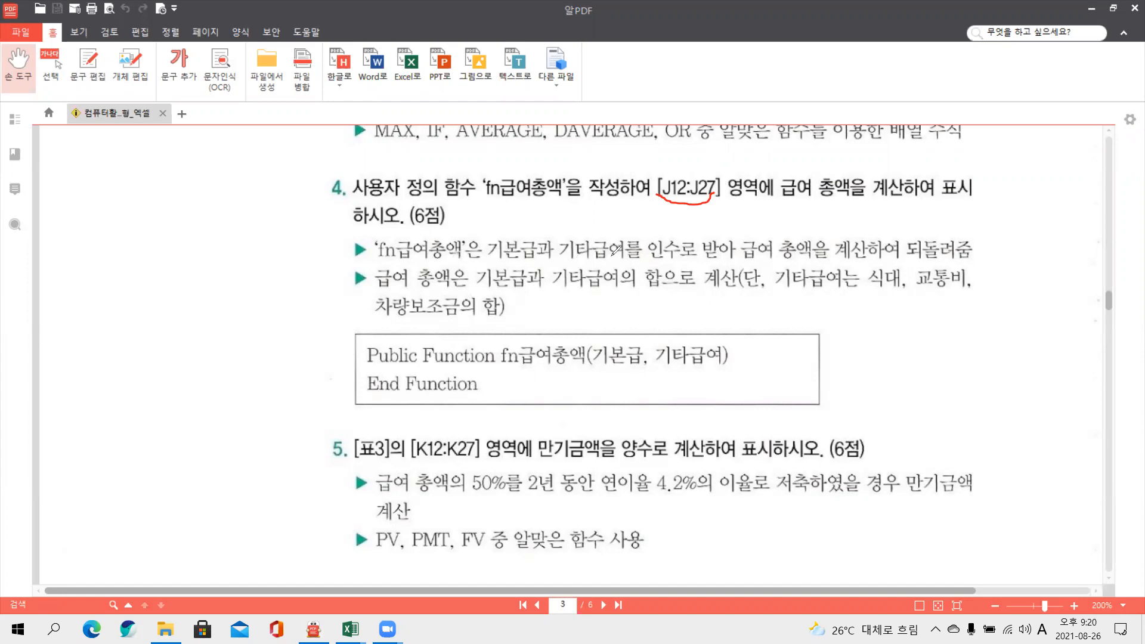
left_click_drag(649, 258, 683, 255)
mouse_move(357, 250)
left_mouse_down()
mouse_move(335, 290)
mouse_move(332, 347)
mouse_move(363, 353)
mouse_move(355, 365)
left_mouse_up()
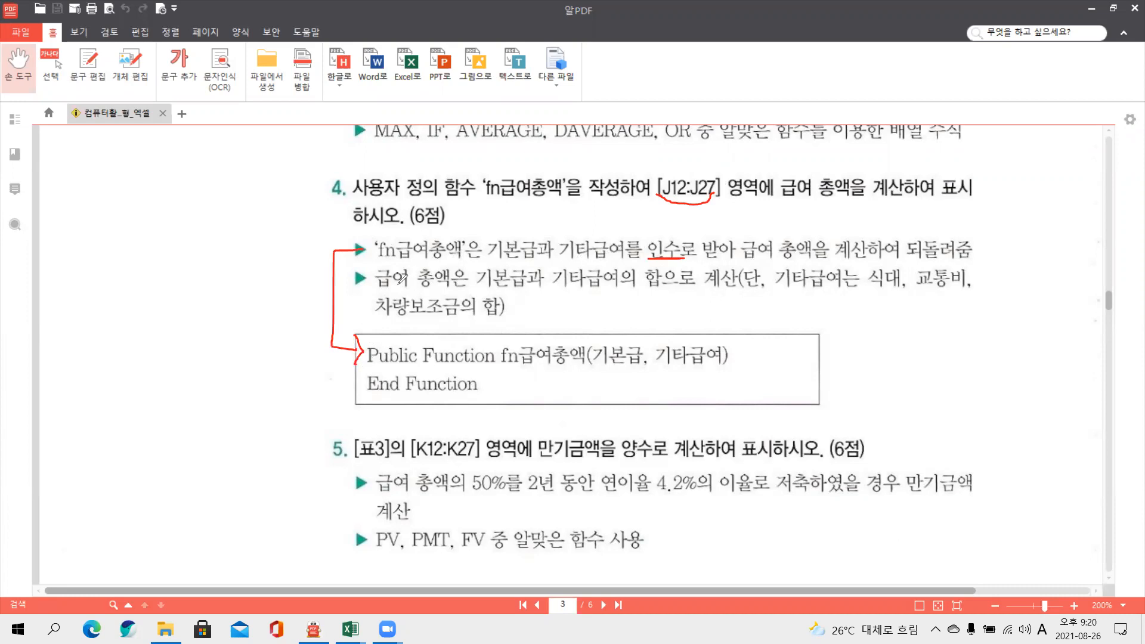
mouse_move(374, 287)
left_mouse_down()
mouse_move(447, 291)
mouse_move(367, 268)
mouse_move(415, 296)
left_mouse_up()
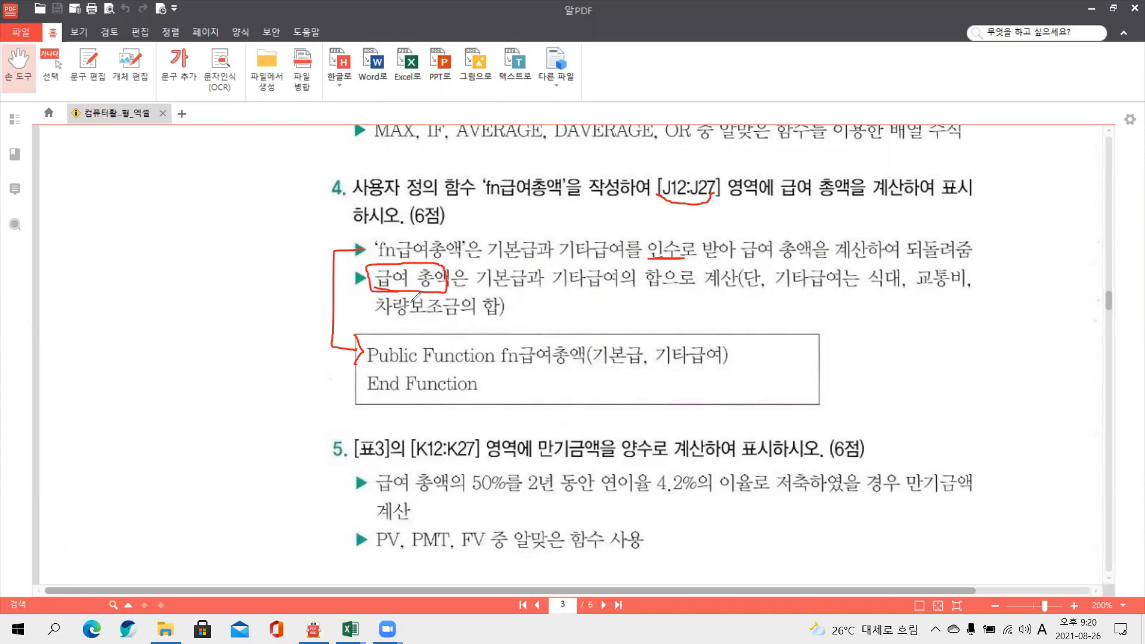
left_click_drag(486, 285, 614, 288)
mouse_move(536, 304)
left_mouse_down()
mouse_move(561, 302)
mouse_move(547, 313)
left_mouse_up()
left_click_drag(861, 287, 970, 287)
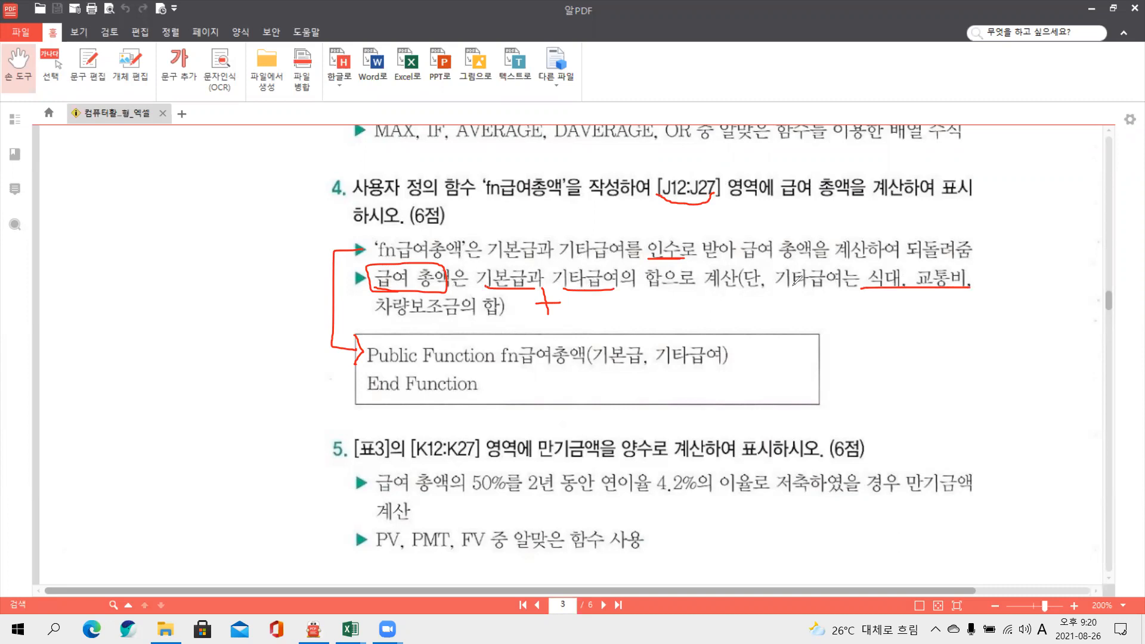
left_click_drag(382, 314, 457, 313)
left_click_drag(588, 341, 586, 351)
mouse_move(499, 348)
left_mouse_down()
mouse_move(625, 379)
mouse_move(732, 365)
mouse_move(587, 332)
mouse_move(500, 338)
left_mouse_up()
mouse_move(869, 287)
left_mouse_down()
mouse_move(752, 353)
mouse_move(763, 362)
left_mouse_up()
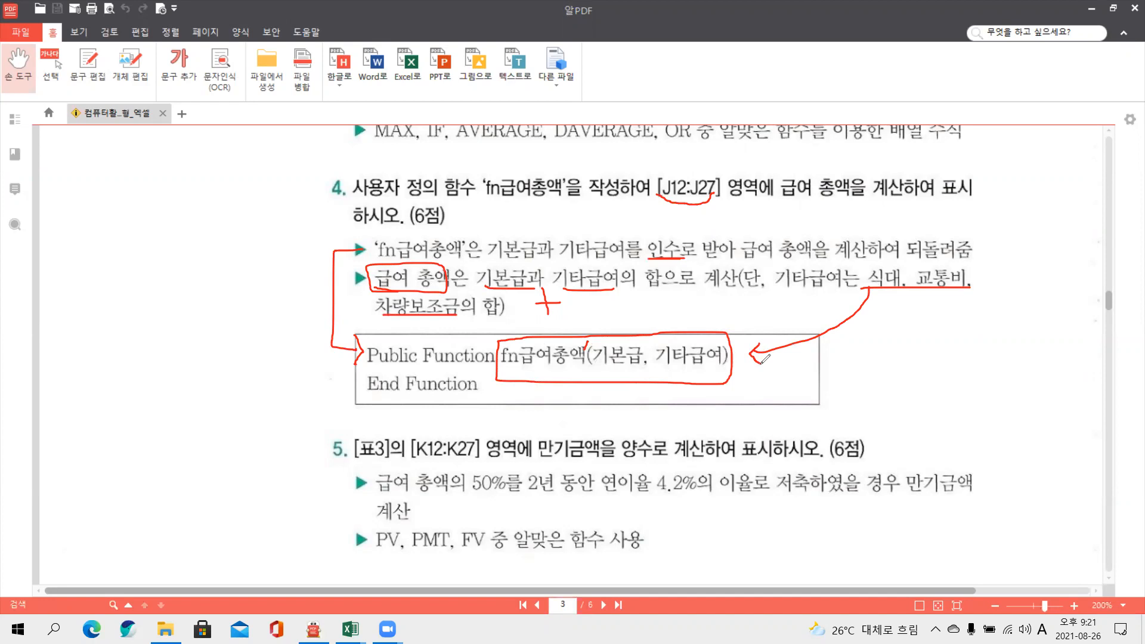
mouse_move(804, 303)
left_mouse_down()
mouse_move(826, 288)
mouse_move(845, 315)
mouse_move(813, 297)
left_mouse_up()
key("e")
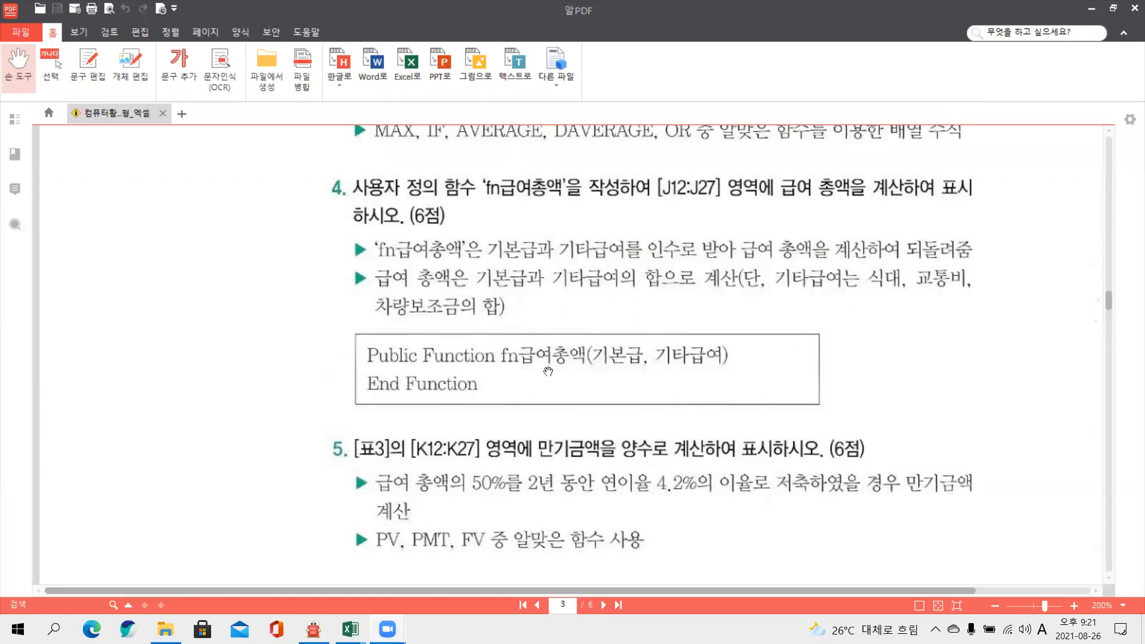
- Return to the Visual Basic editor and write the function body as fn급여총액=기본급+기타급여
mouse_move(350, 629)
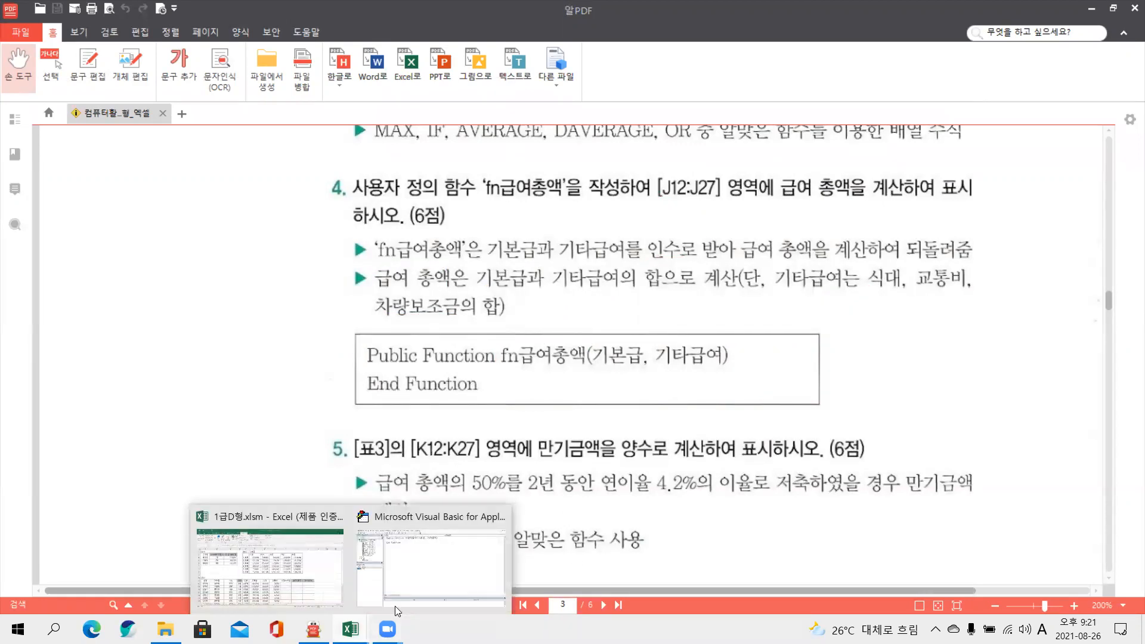
left_click(453, 573)
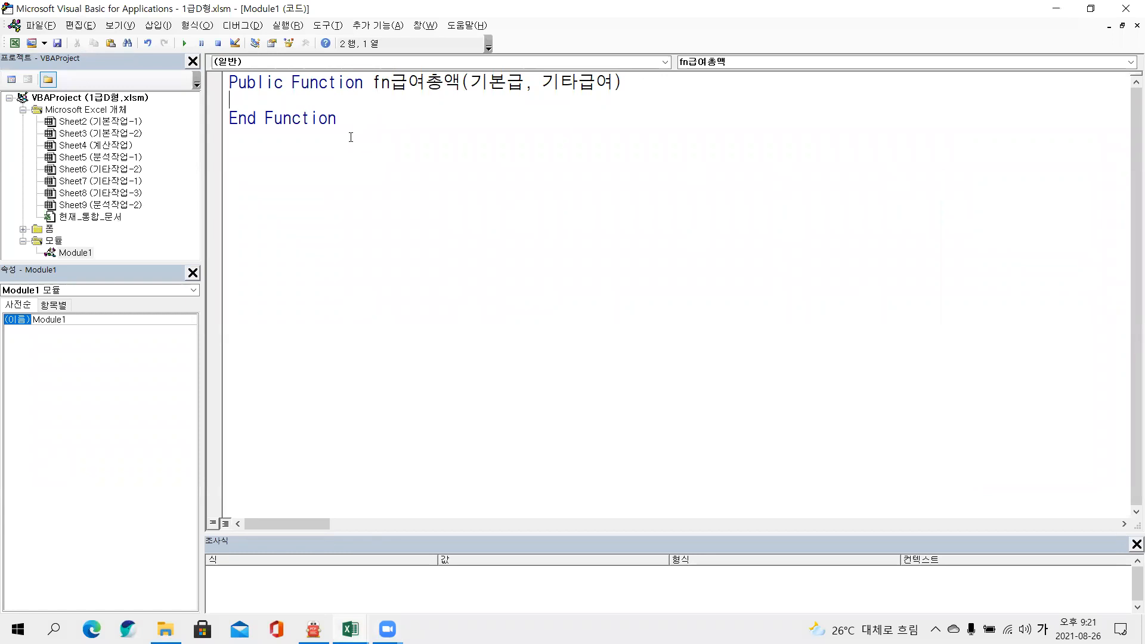
key("Hangul")
type("fn")
key("Hangul")
type("급여총액")
type("=")
type("기본급+")
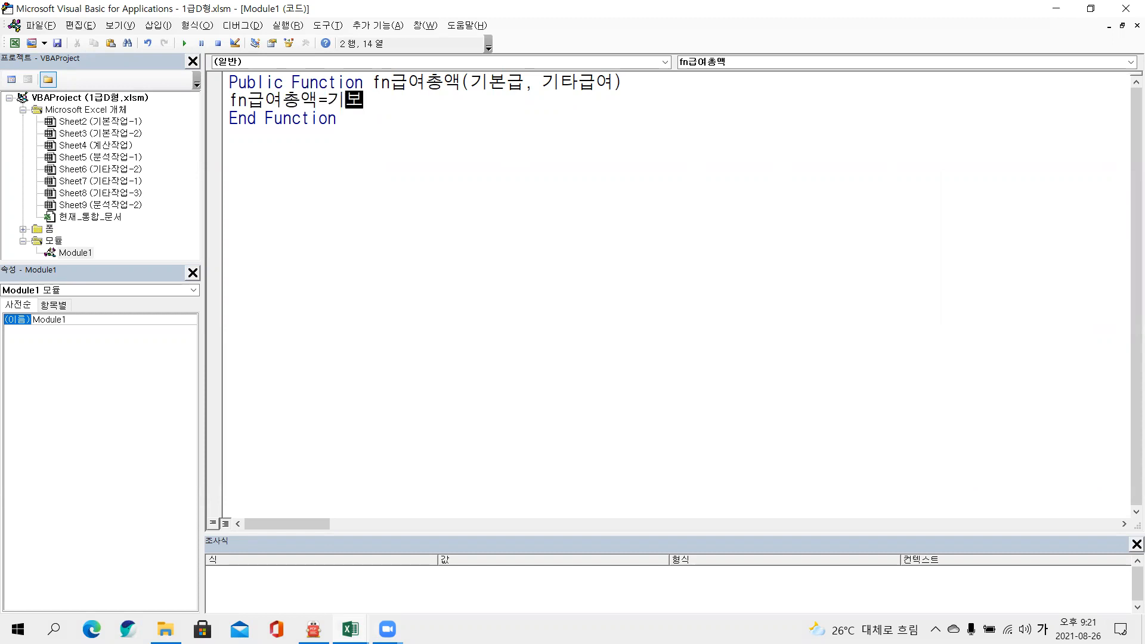
type("기타급여")
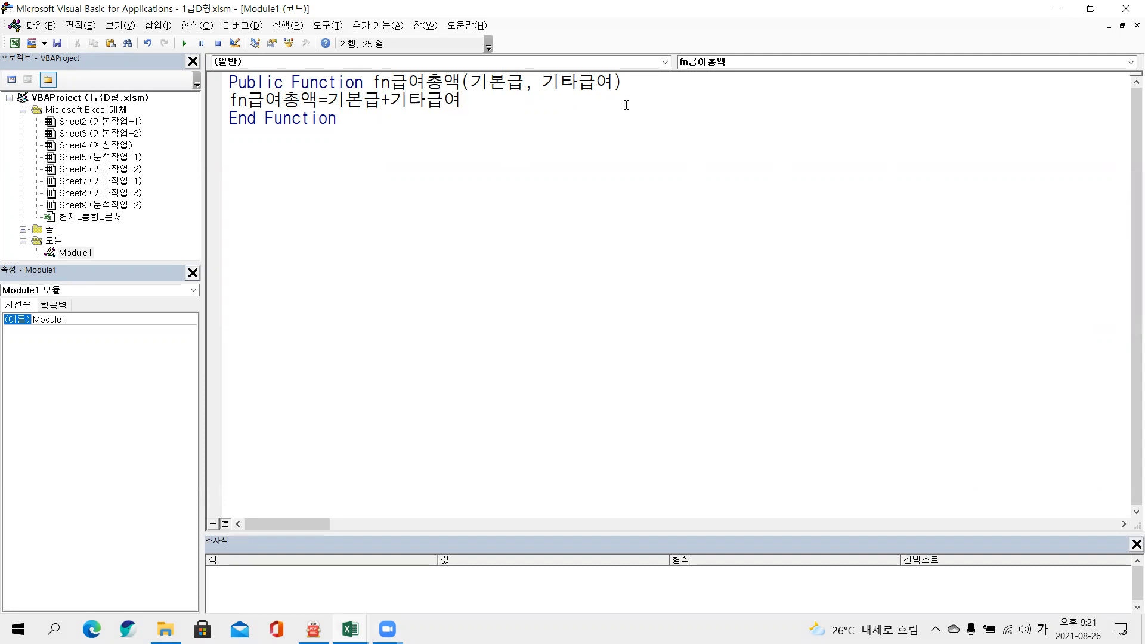
- Close the Visual Basic editor and start a fn급여총액 formula in J12 with its function arguments dialog open
left_click(1127, 14)
scroll(640, 359, "down", 1)
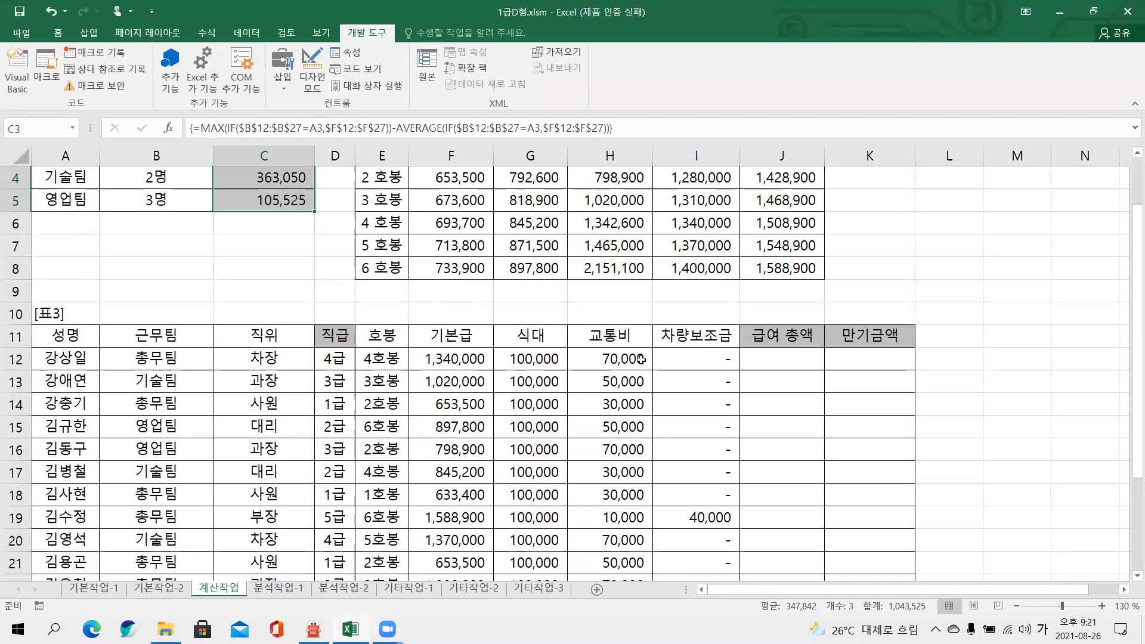
scroll(641, 359, "down", 1)
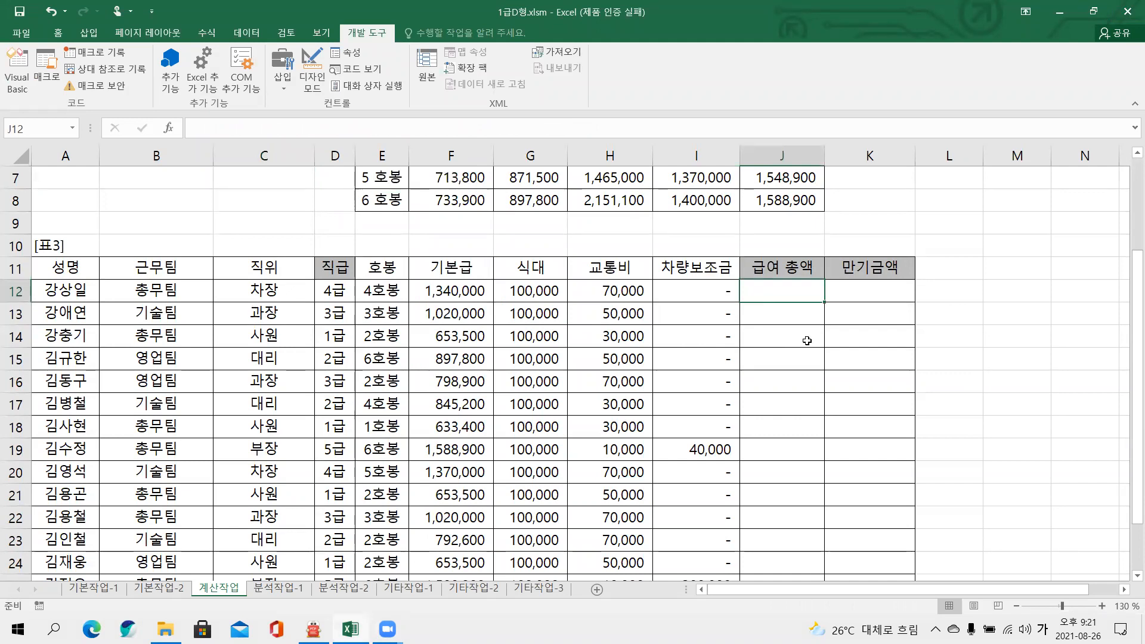
type("=루")
key("Hangul")
type("fn")
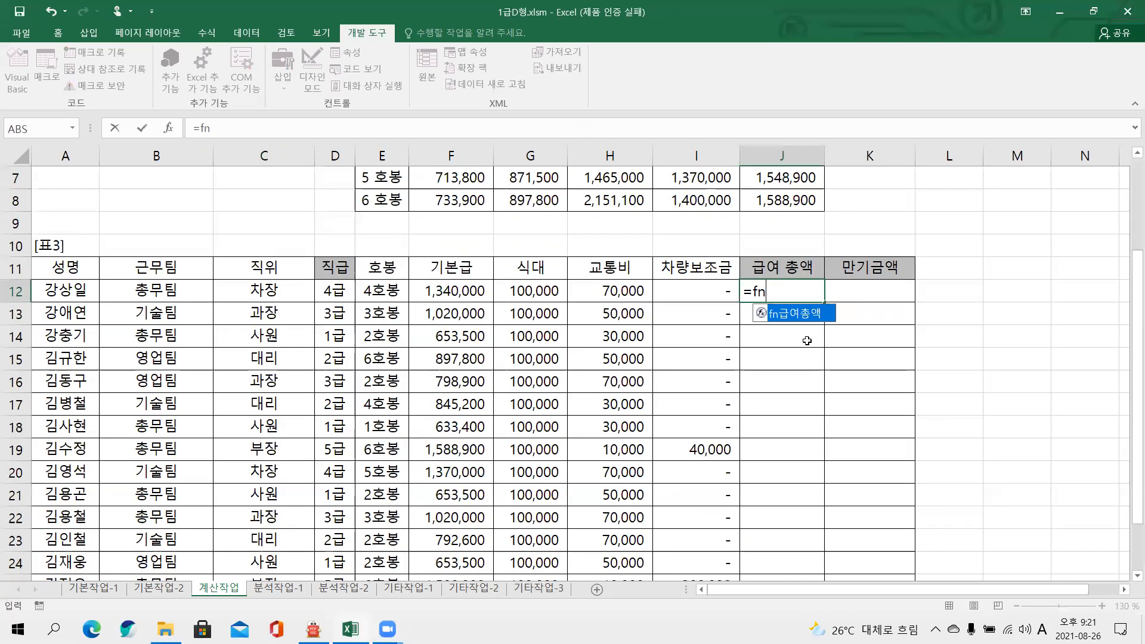
key("Tab")
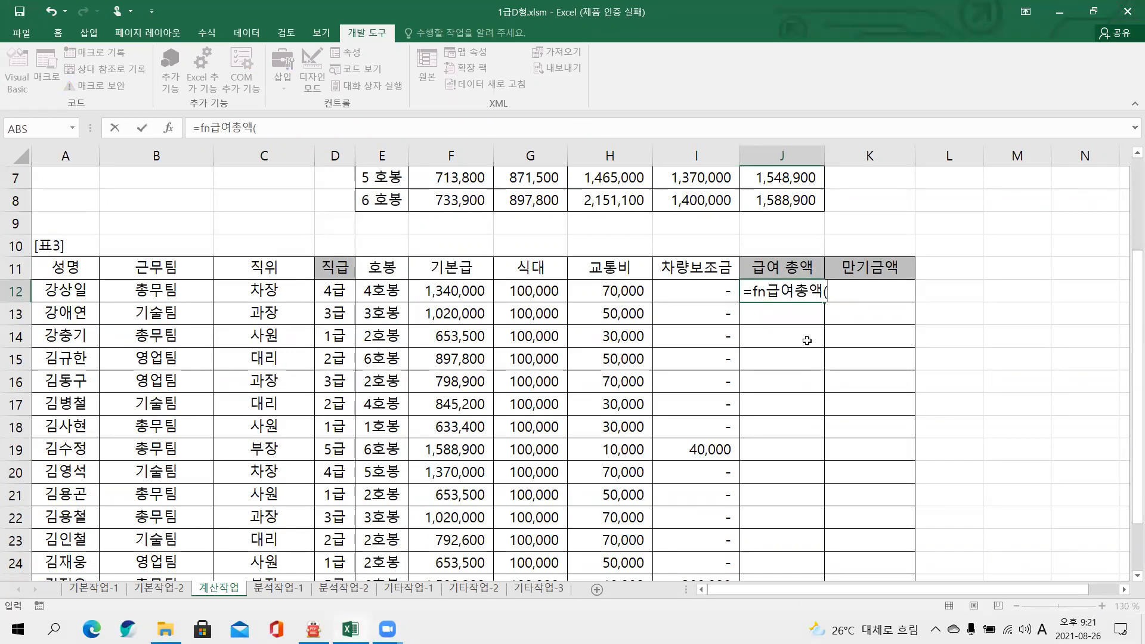
key("ctrl+a")
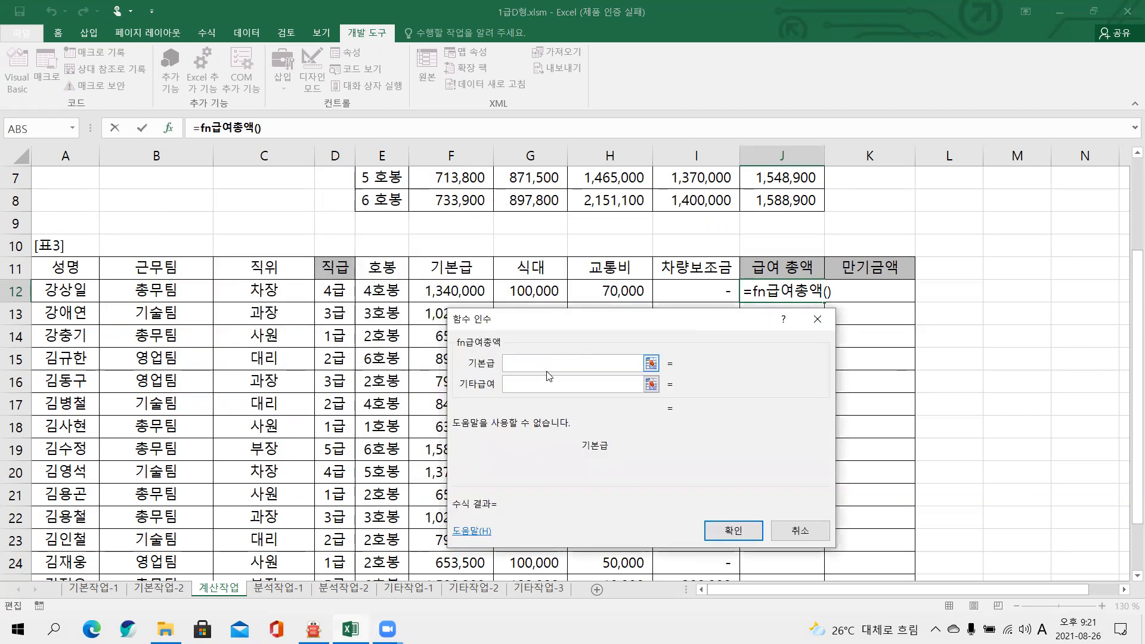
- Set the 기본급 argument to F12 and make the 기타급여 argument active
left_click(444, 286)
left_click(516, 384)
left_click(517, 383)
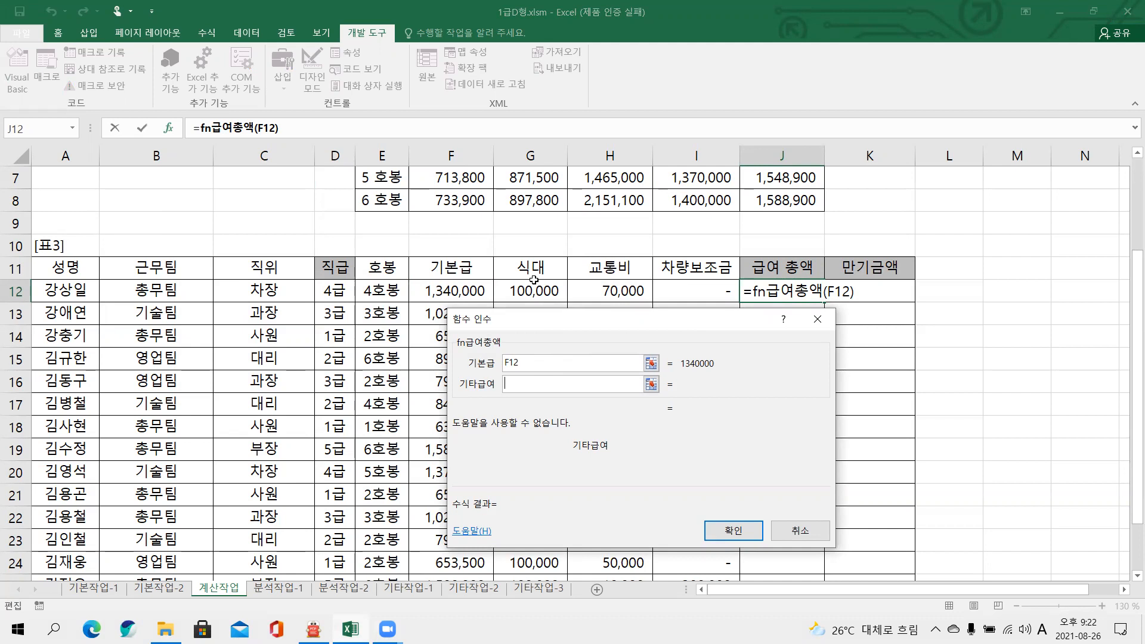
- Try sum(G12:I12) as the 기타급여 argument and clear it again
type("sum(")
left_click_drag(534, 291, 660, 292)
type(")")
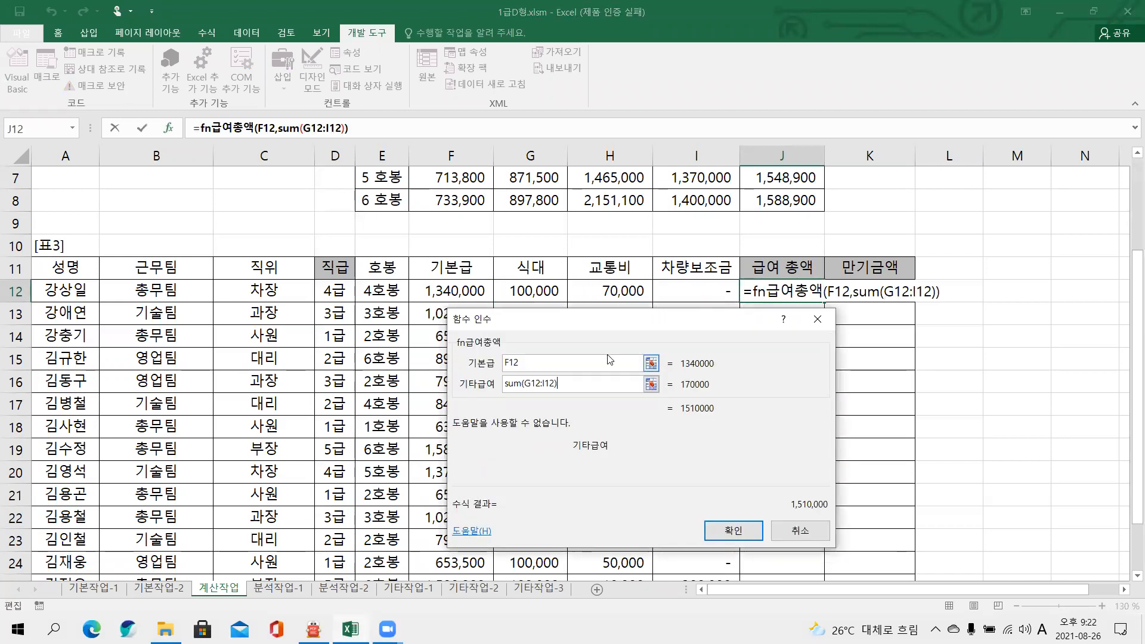
key("BackSpace")
key("BackSpace")
key("BackSpace")
key("BackSpace")
key("BackSpace")
key("BackSpace")
key("BackSpace")
key("BackSpace")
key("BackSpace")
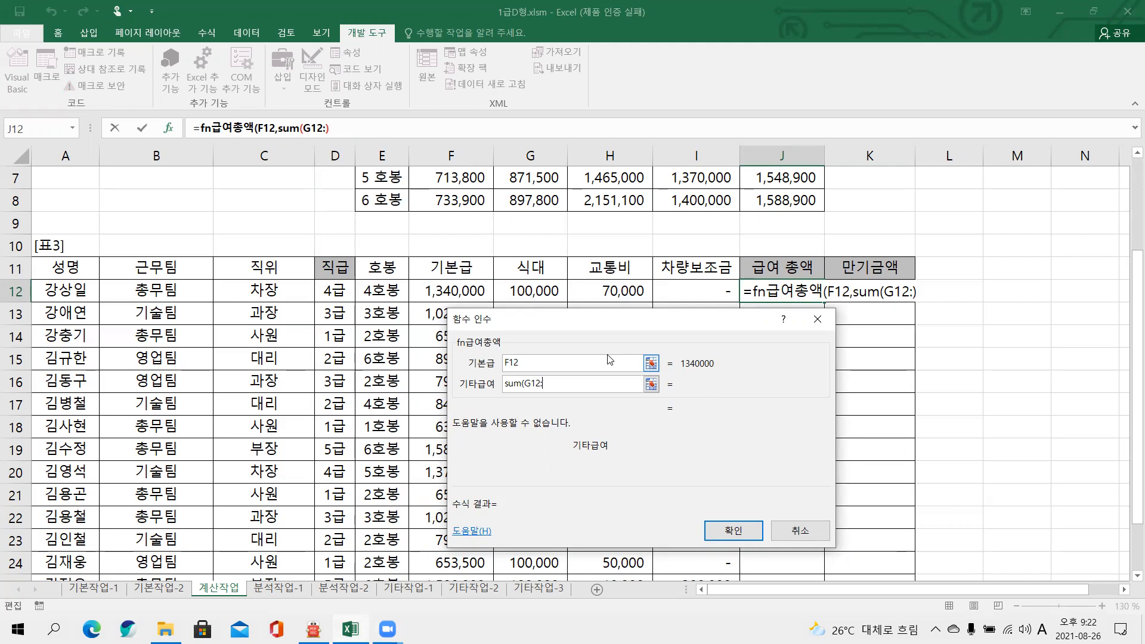
key("BackSpace")
key("BackSpace")
key("BackSpace")
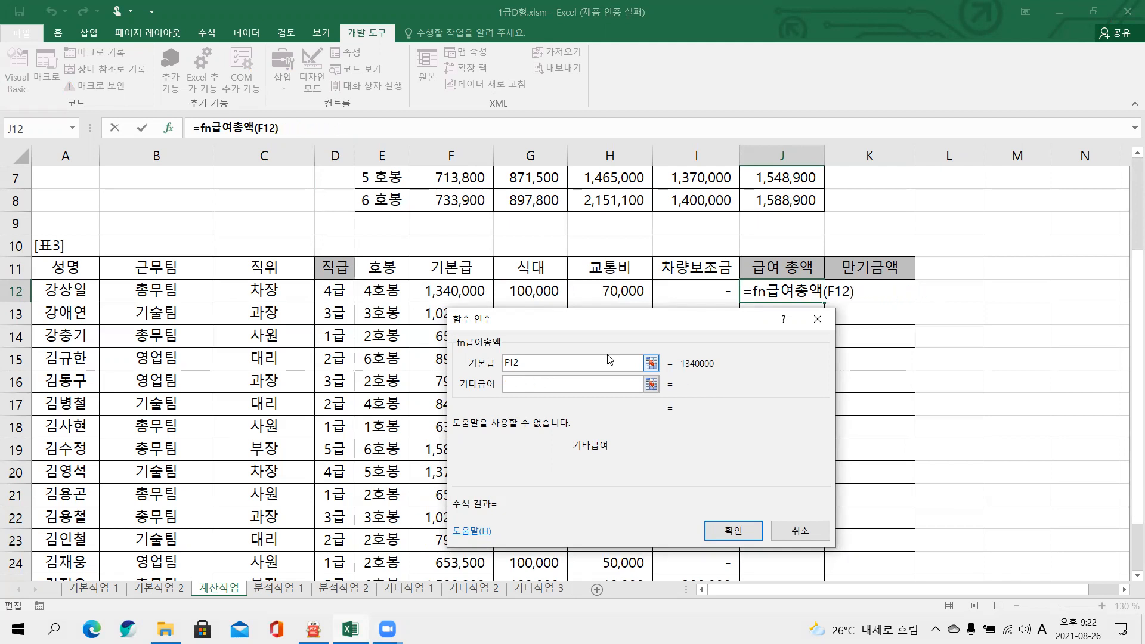
- Set the 기타급여 argument to G12+H12+I12 and confirm the J12 formula
left_click(549, 293)
type("+")
left_click(590, 291)
type("+")
left_click(675, 299)
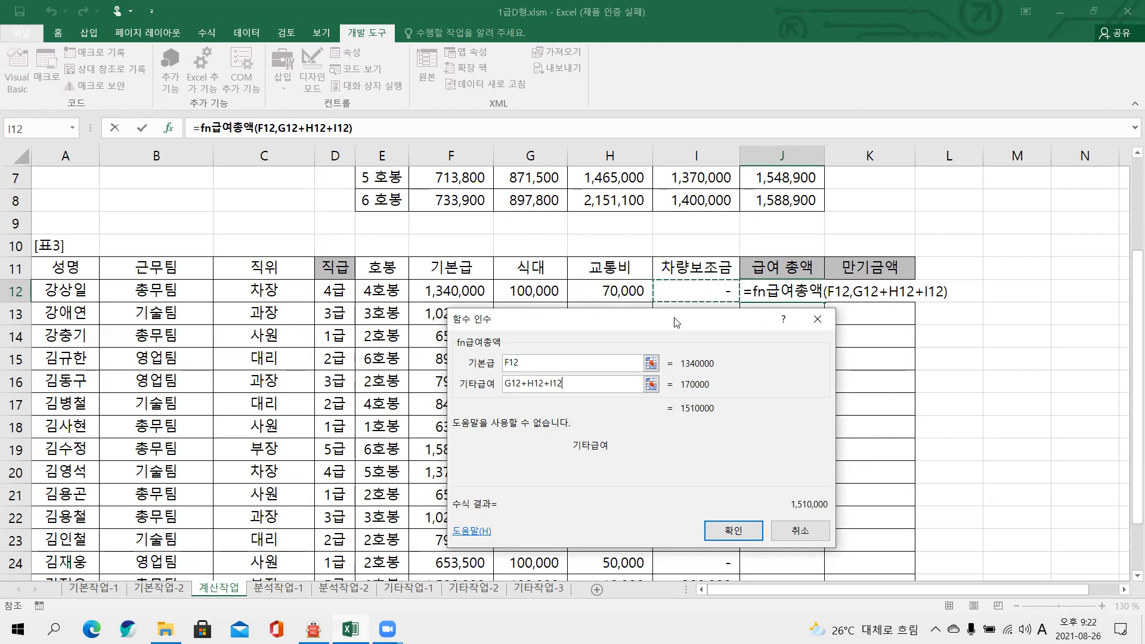
left_click(746, 538)
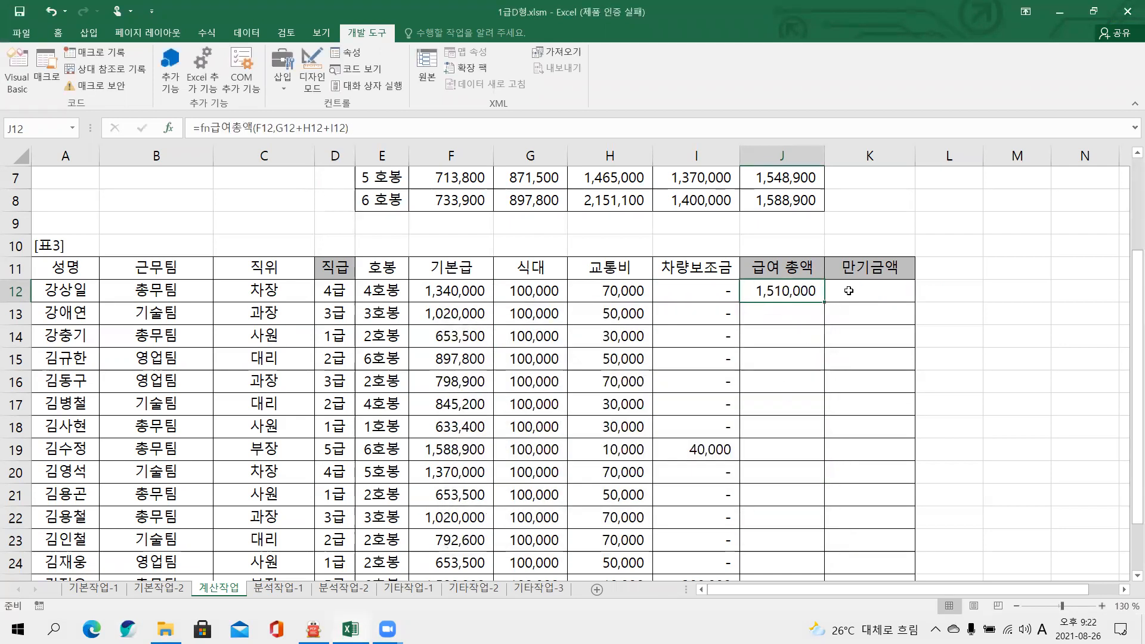
- Fill the J12 급여 총액 formula down the rest of the 표3 column and check the formula copied to J13
double_click(821, 303)
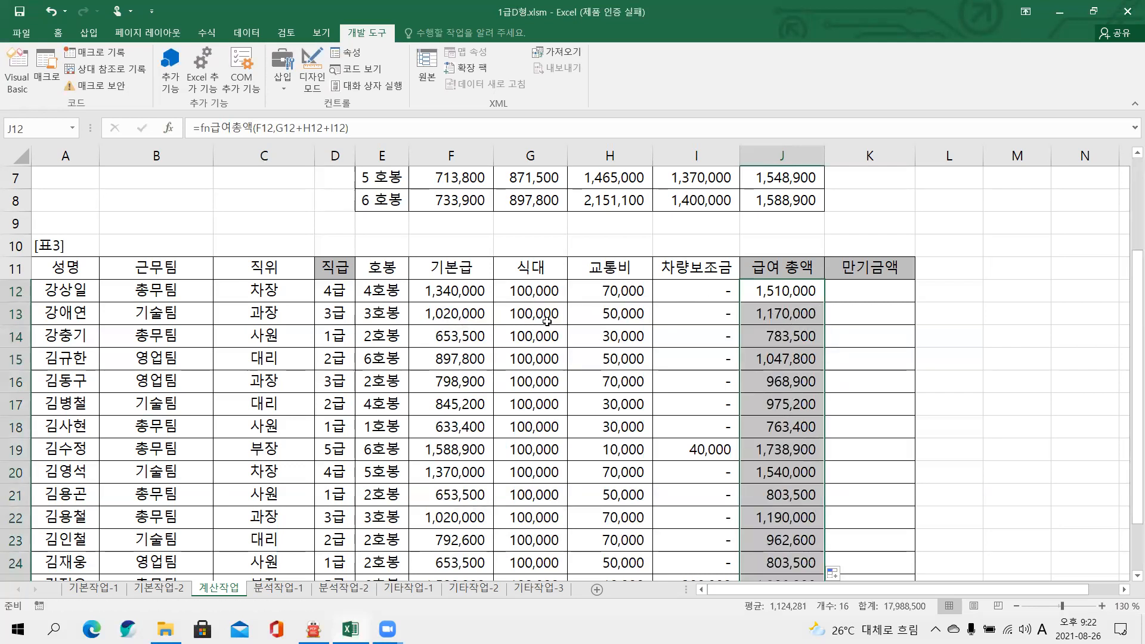
left_click(484, 314)
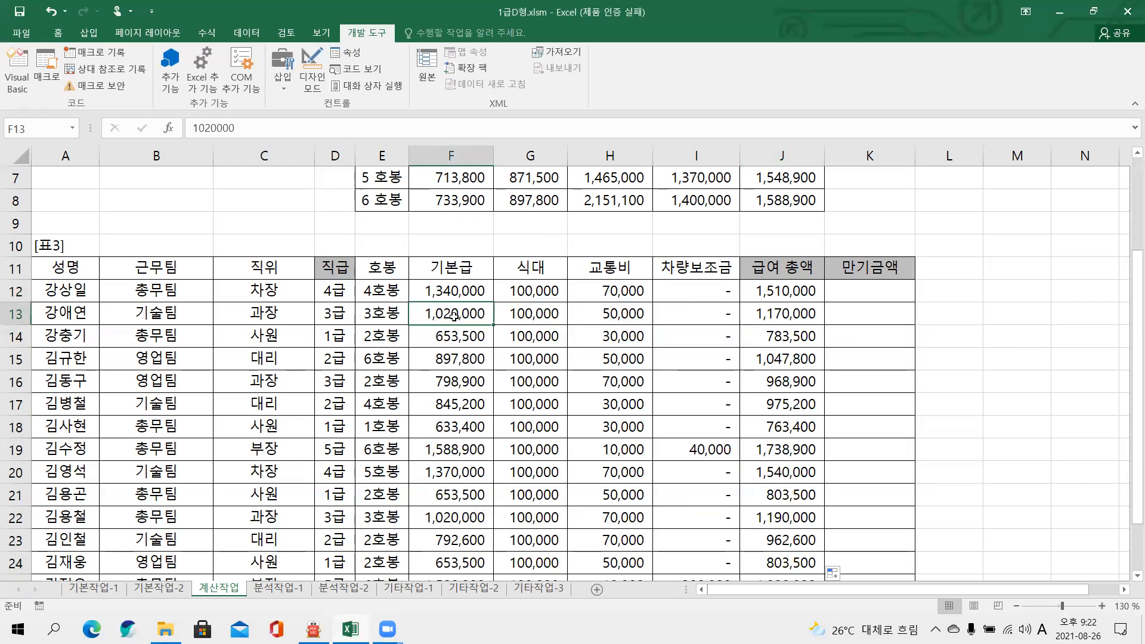
left_click(771, 325)
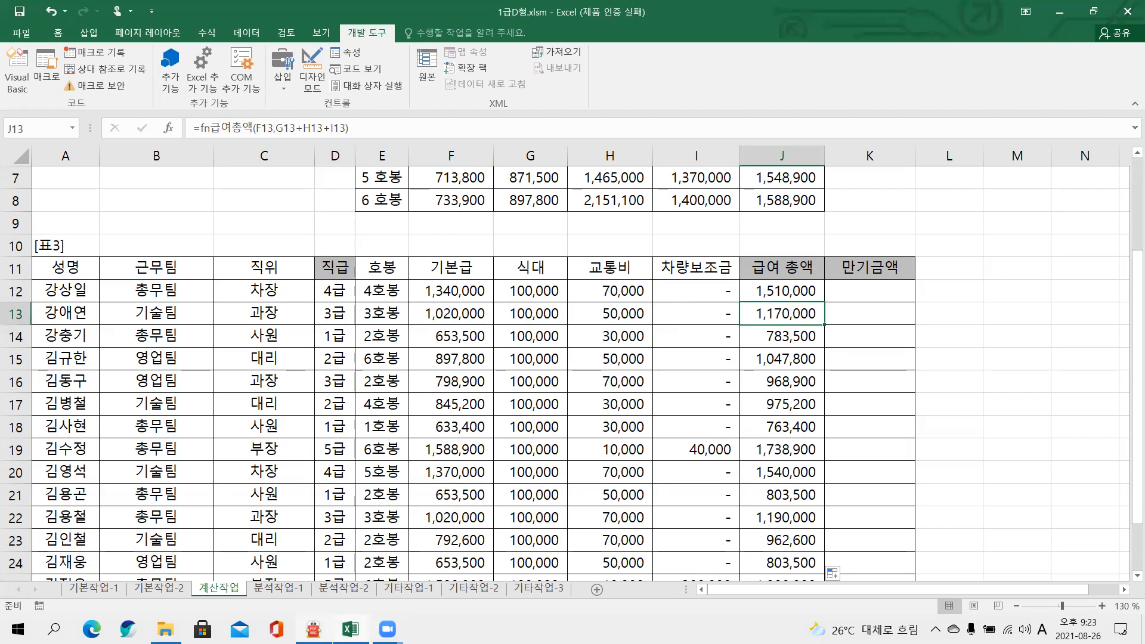
- Switch to the exam PDF in 알PDF and read question 5 on the 만기금액 range, savings terms and permitted functions
key("alt+Tab")
scroll(537, 353, "down", 4)
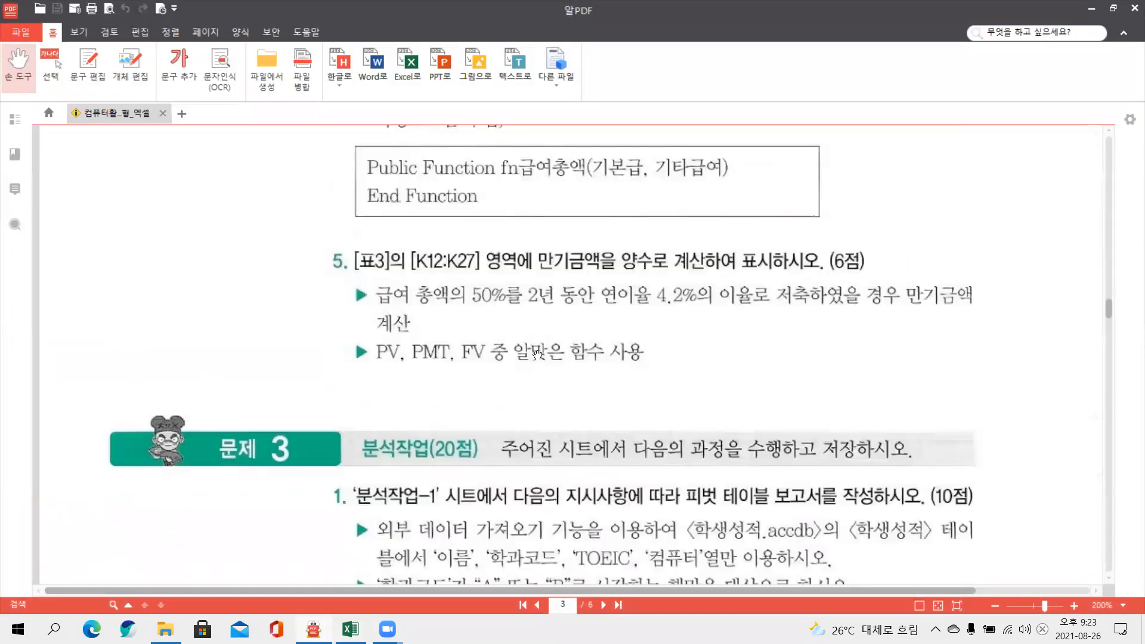
scroll(537, 353, "down", 3)
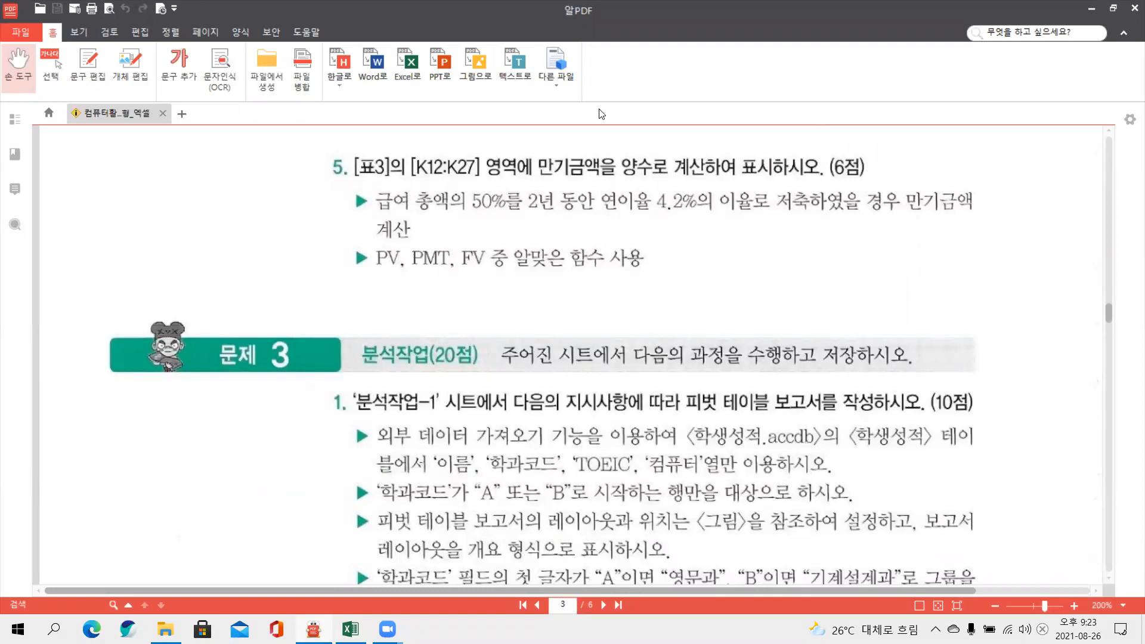
mouse_move(387, 175)
left_mouse_down()
mouse_move(444, 187)
mouse_move(478, 177)
left_mouse_up()
mouse_move(535, 149)
left_mouse_down()
mouse_move(620, 182)
mouse_move(573, 146)
mouse_move(548, 150)
left_mouse_up()
mouse_move(614, 138)
left_mouse_down()
mouse_move(620, 173)
mouse_move(640, 180)
left_mouse_up()
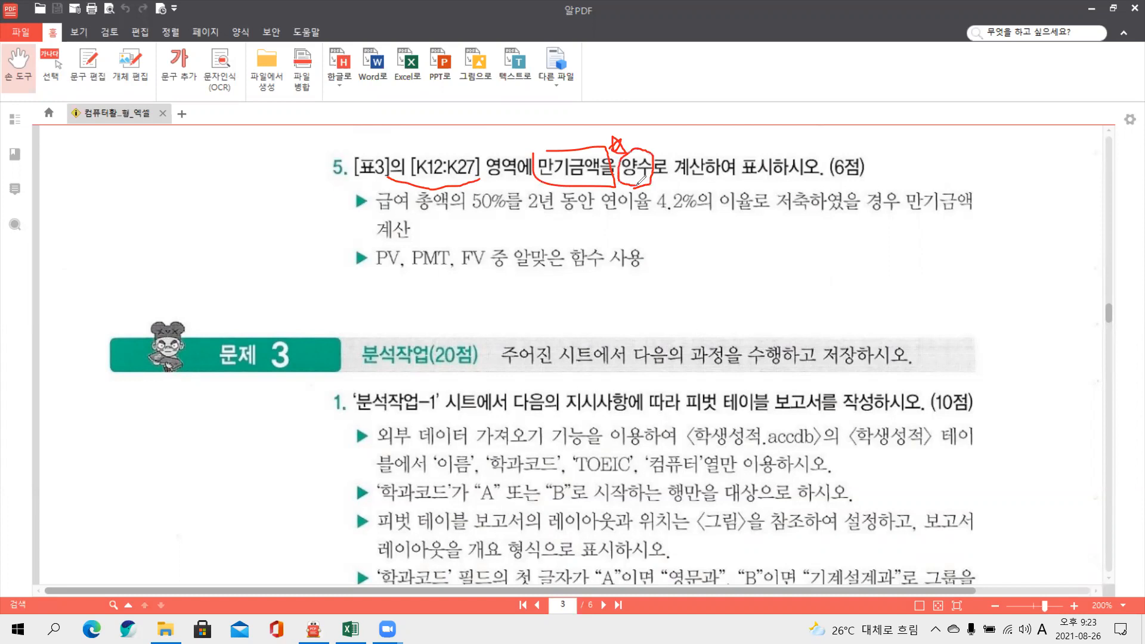
left_click_drag(453, 218, 523, 218)
mouse_move(388, 212)
left_mouse_down()
mouse_move(465, 211)
mouse_move(489, 239)
mouse_move(512, 228)
left_mouse_up()
mouse_move(580, 214)
left_mouse_down()
mouse_move(565, 217)
mouse_move(574, 204)
mouse_move(689, 185)
mouse_move(619, 204)
mouse_move(629, 220)
left_mouse_up()
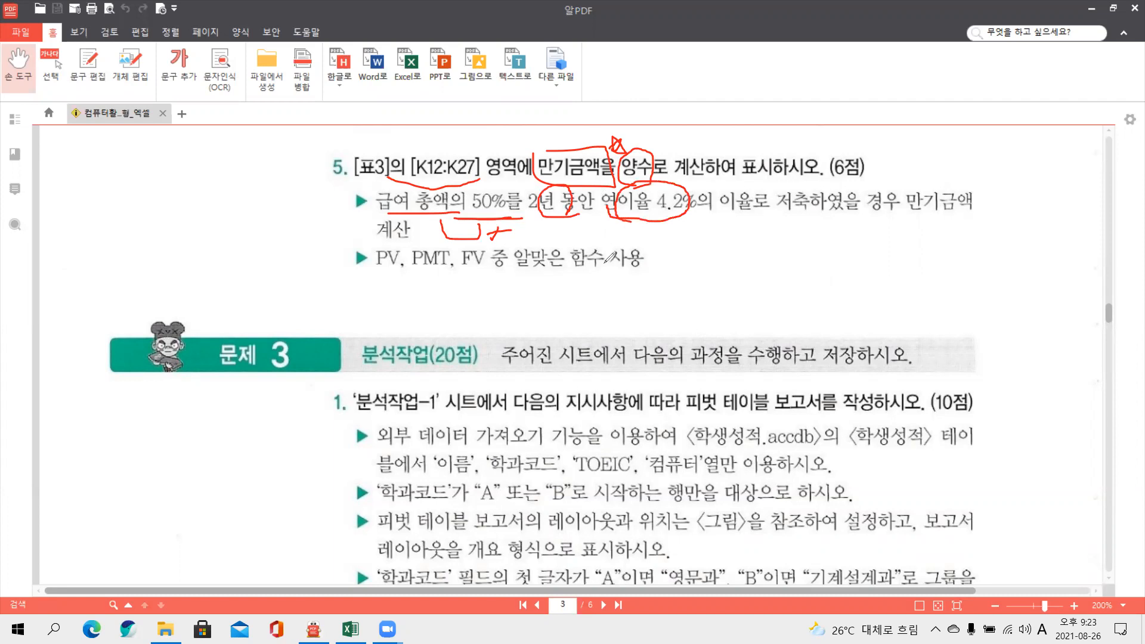
left_click_drag(366, 272, 482, 267)
key("Escape")
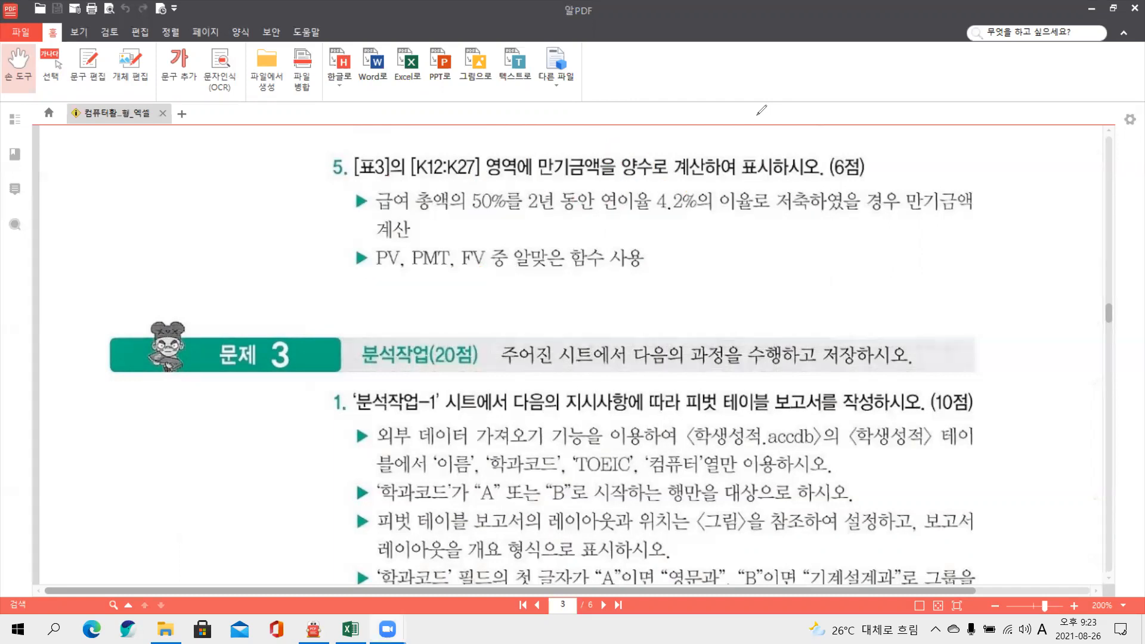
- Switch back to the Excel workbook and start a formula in the first 만기금액 cell, K12
key("alt+Tab")
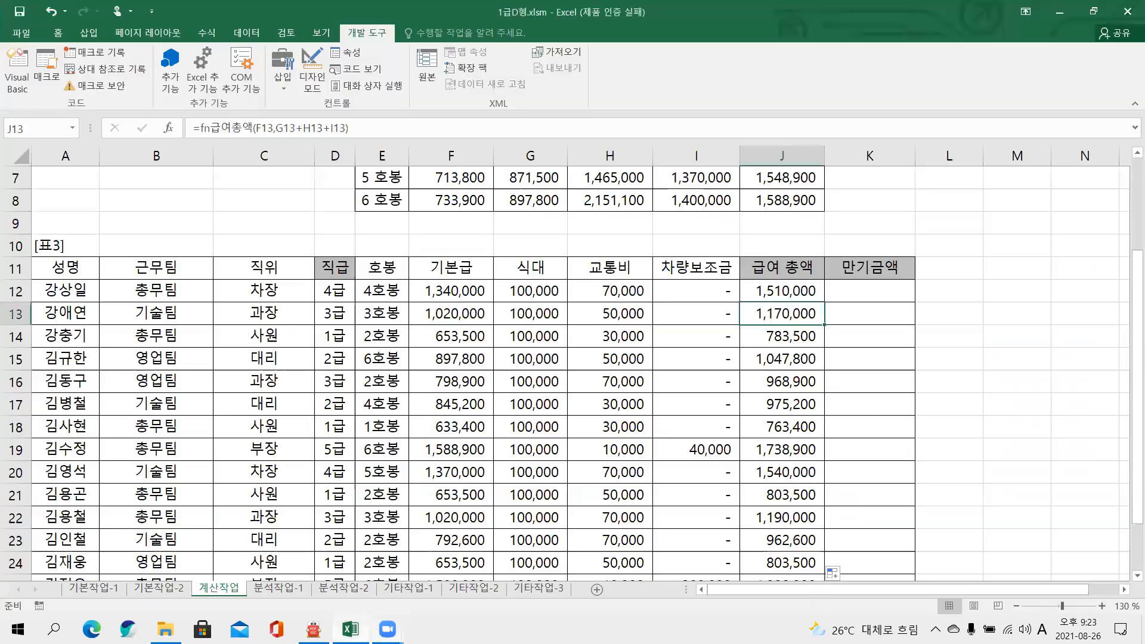
left_click(890, 294)
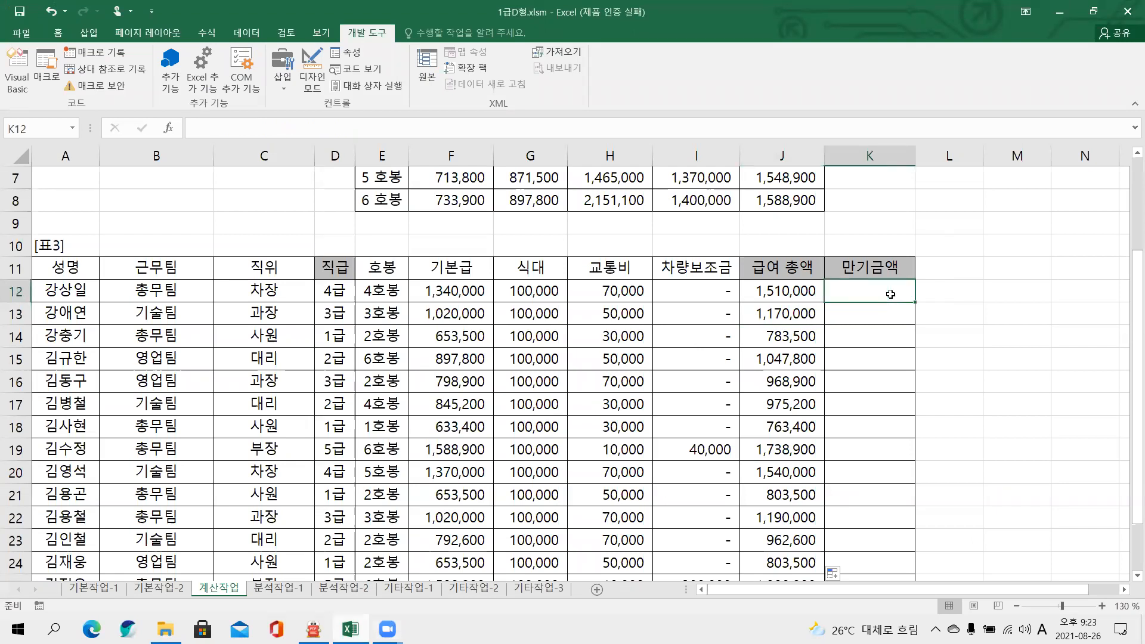
type("=")
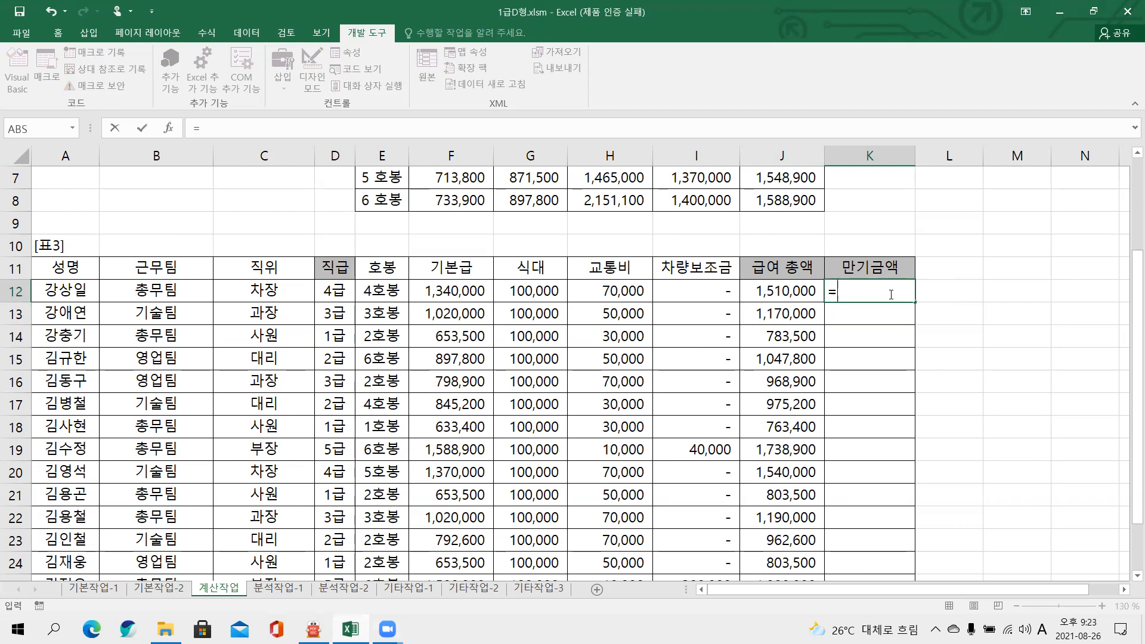
type("pv")
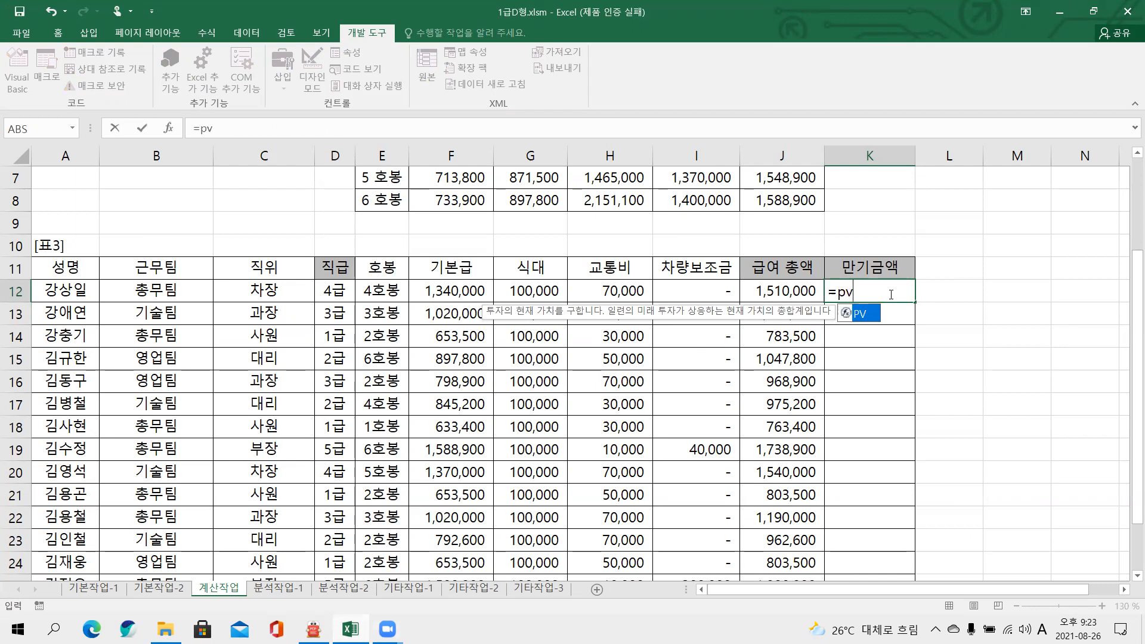
key("BackSpace")
key("BackSpace")
type("p")
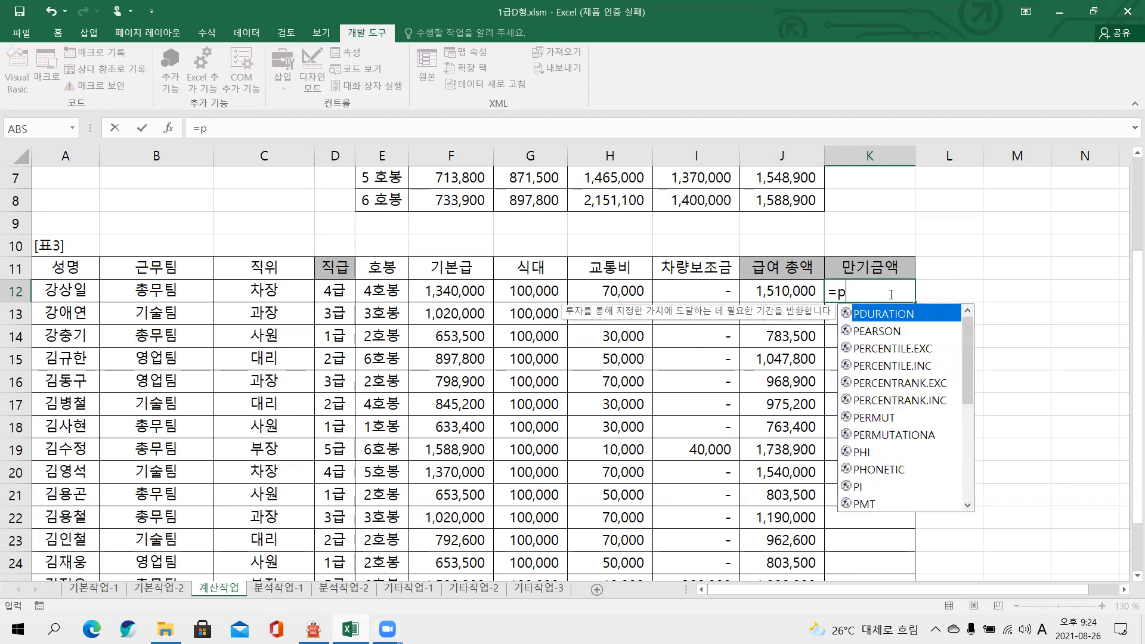
type("mt")
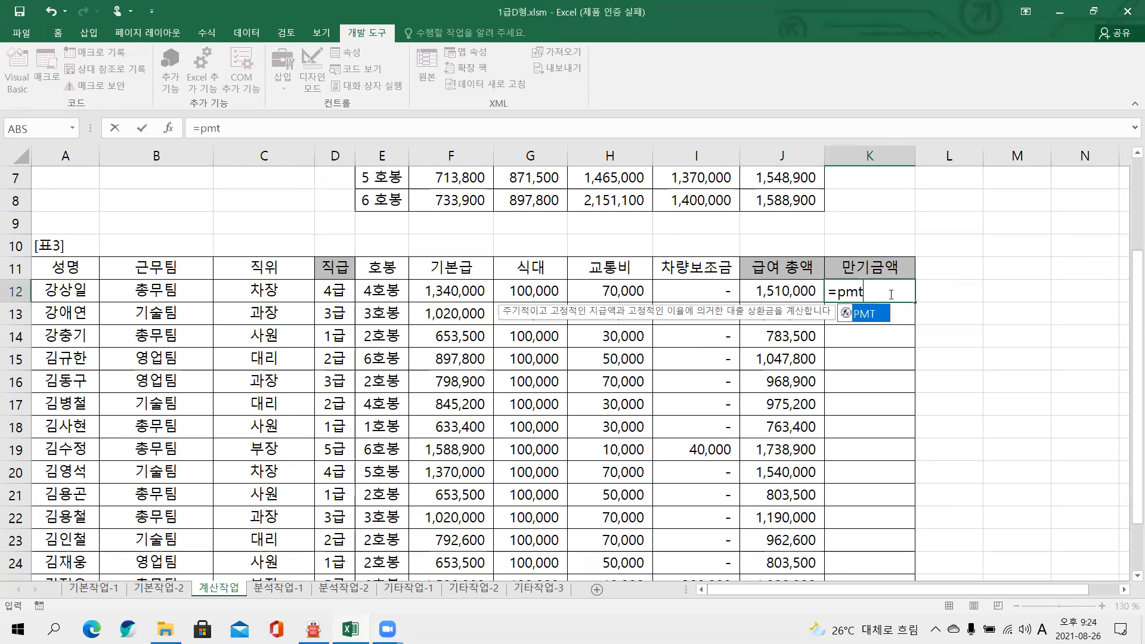
key("BackSpace")
key("BackSpace")
key("BackSpace")
key("BackSpace")
- Start an FV formula in K12 with its function arguments dialog and set the Rate argument to 4.2%/12
type("=fv")
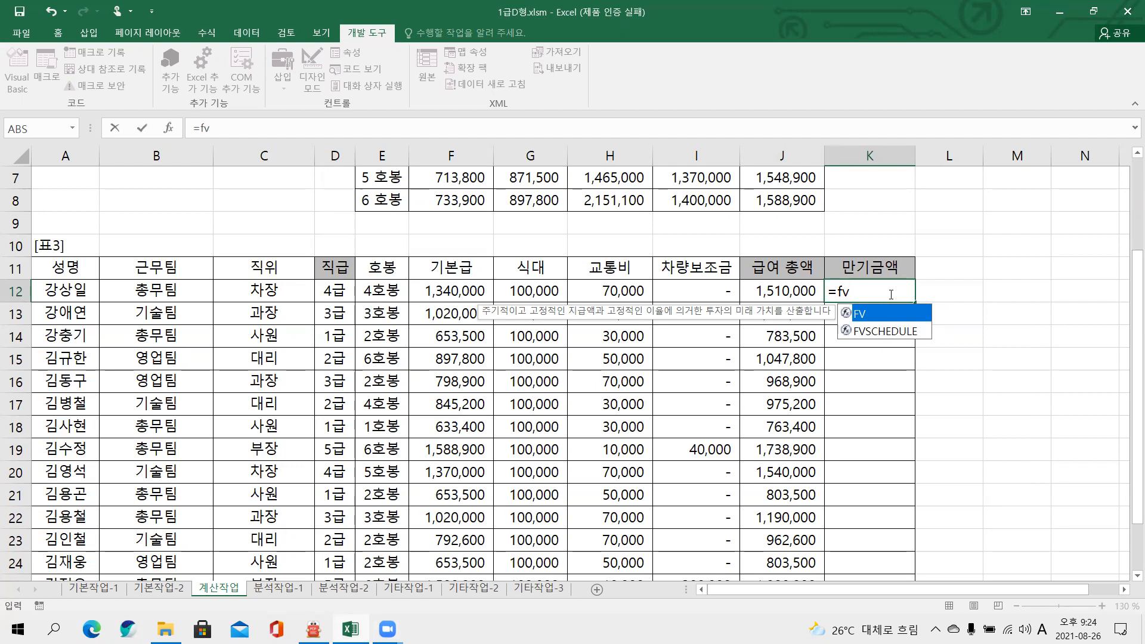
key("Tab")
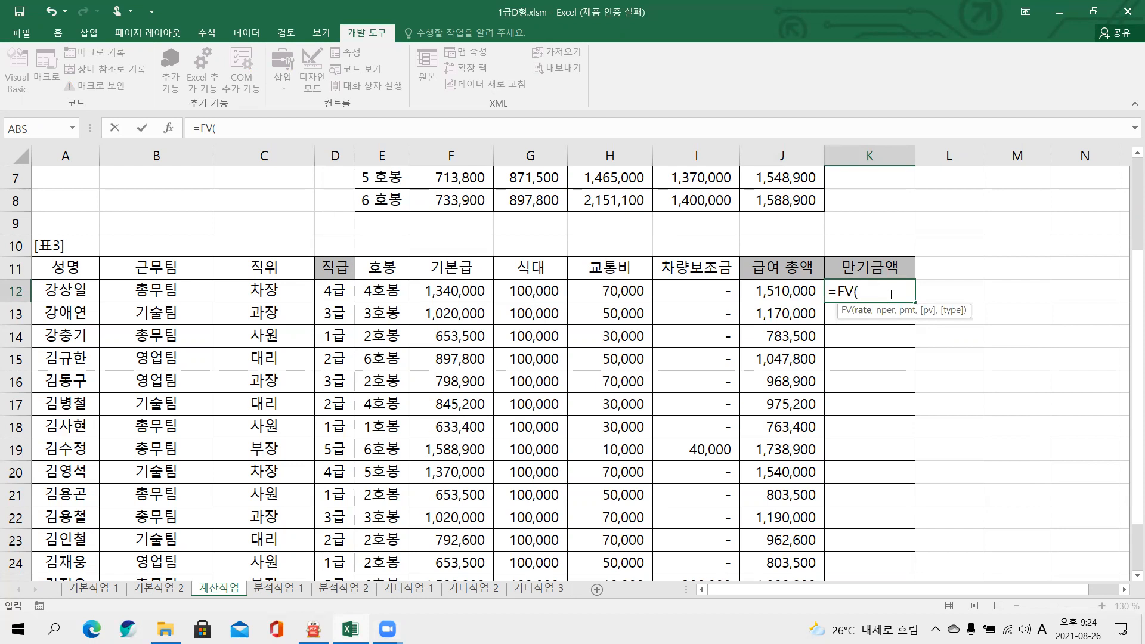
key("ctrl+a")
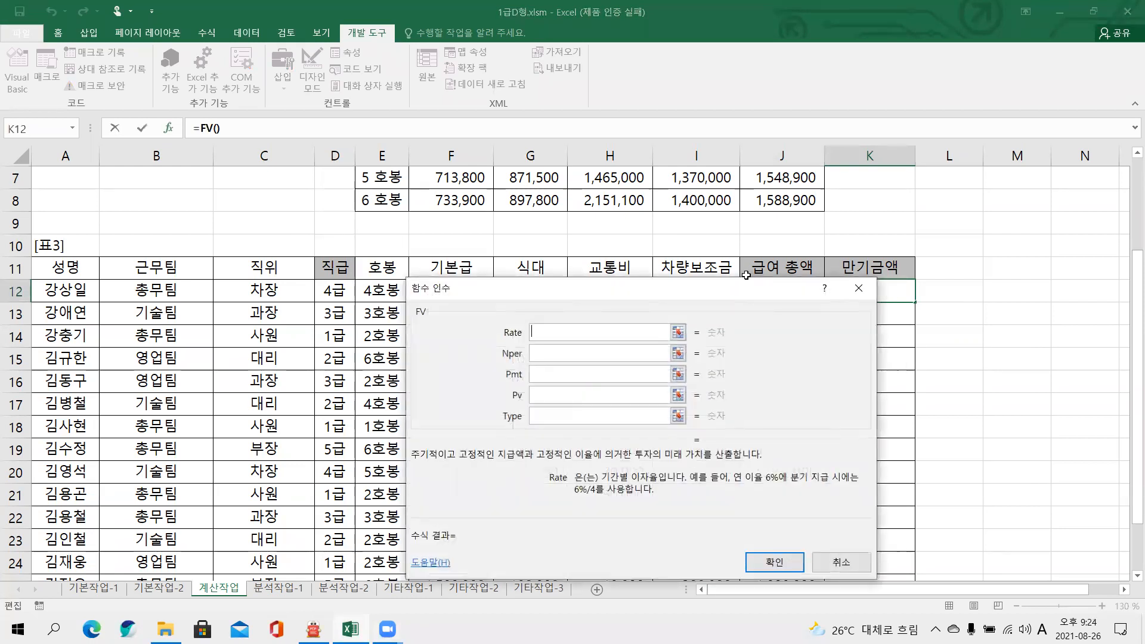
left_click_drag(723, 294, 827, 331)
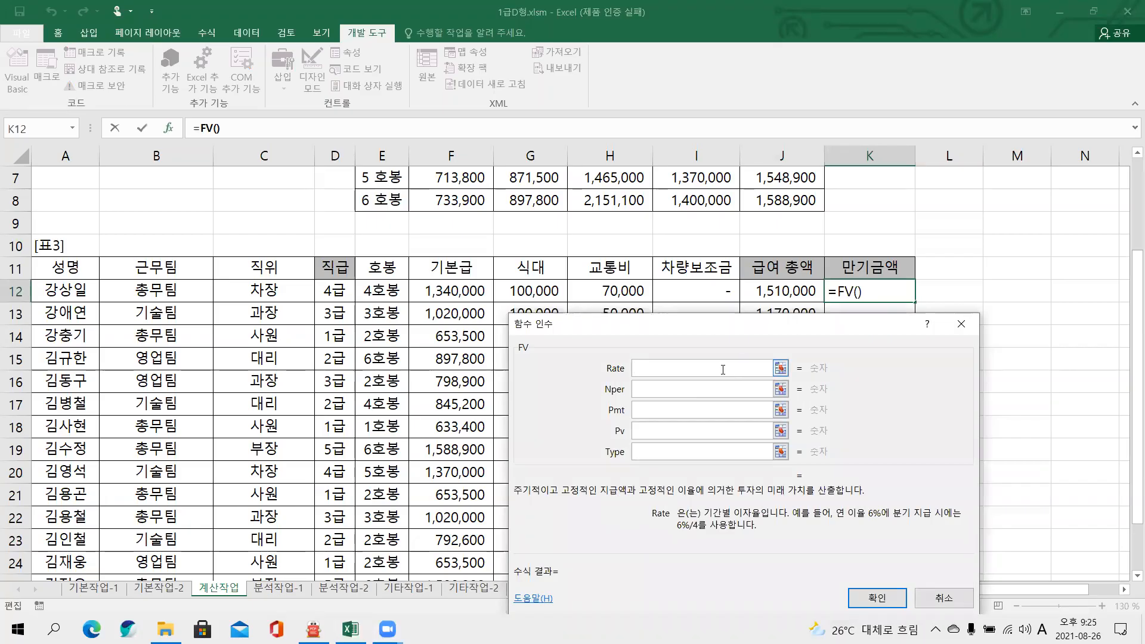
type("4.2%")
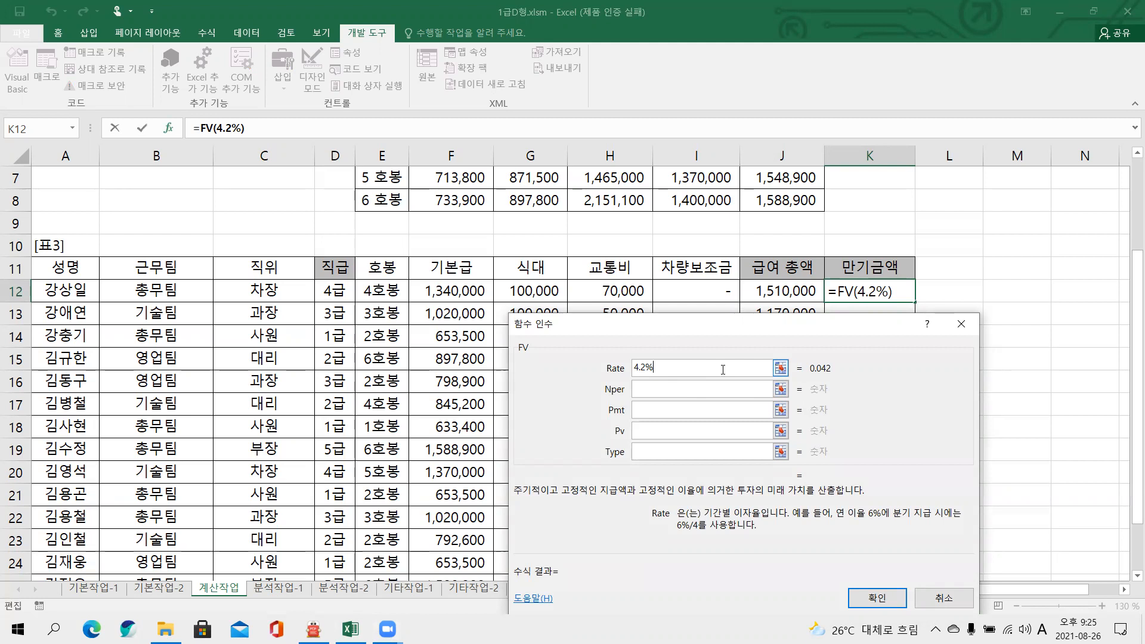
type("/12")
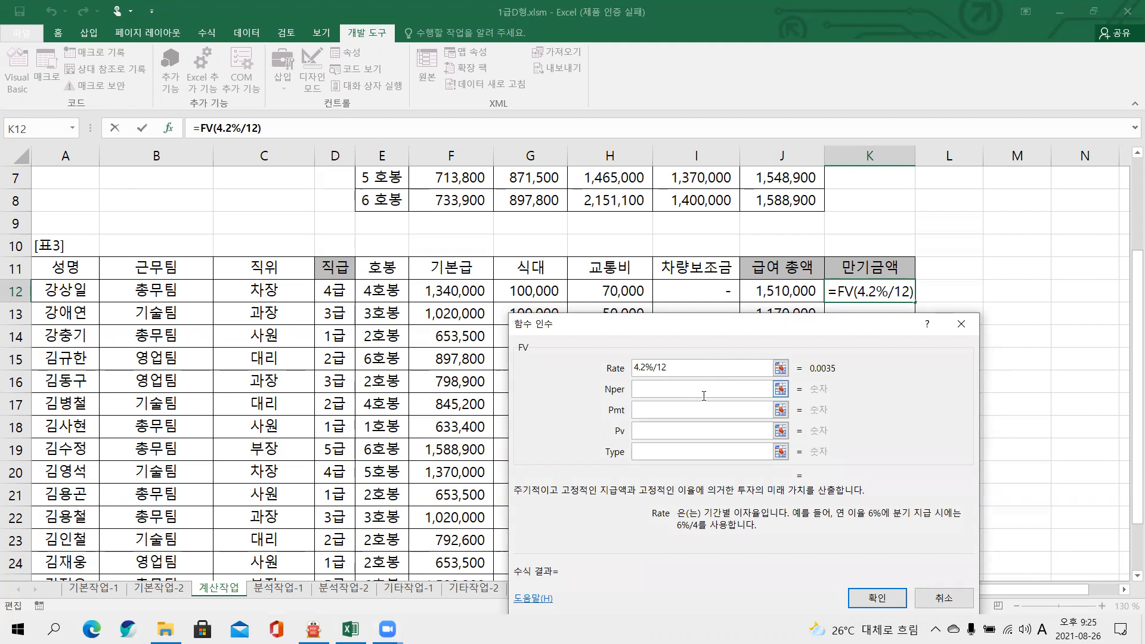
- Set the FV function's Nper argument to 2*12 and its Pmt argument to J12*50%
left_click(666, 391)
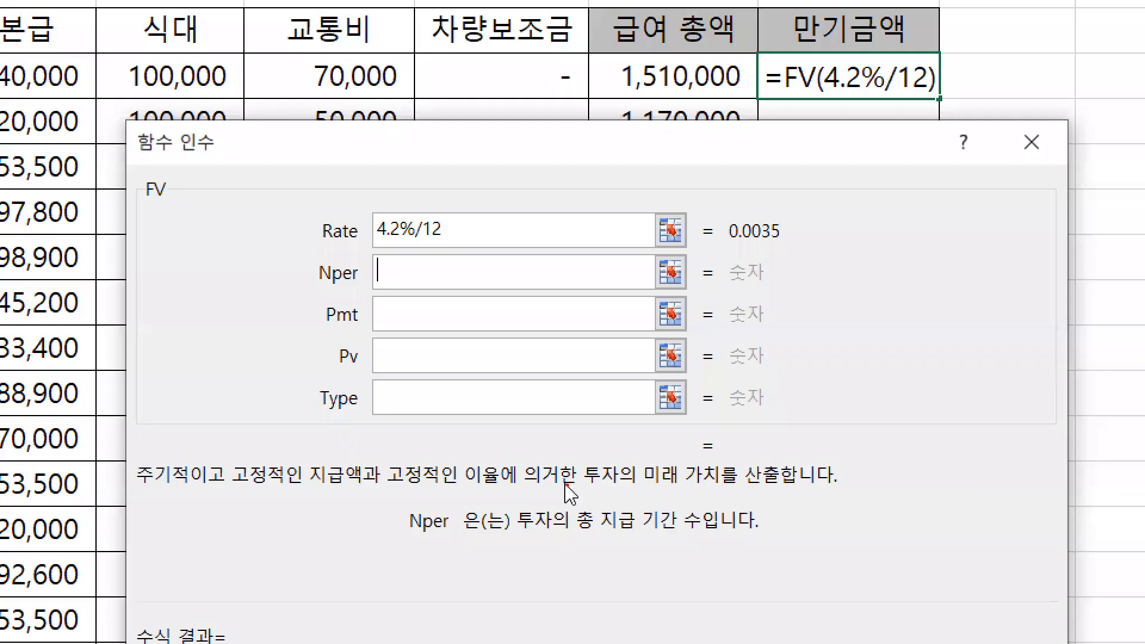
left_click_drag(563, 491, 720, 548)
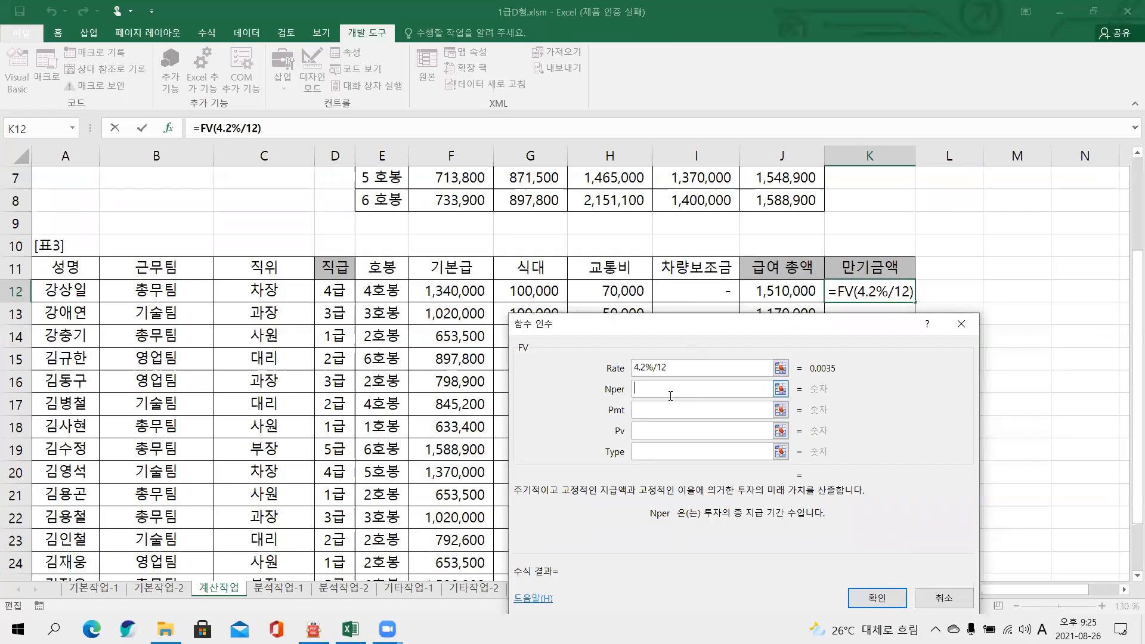
type("2*12")
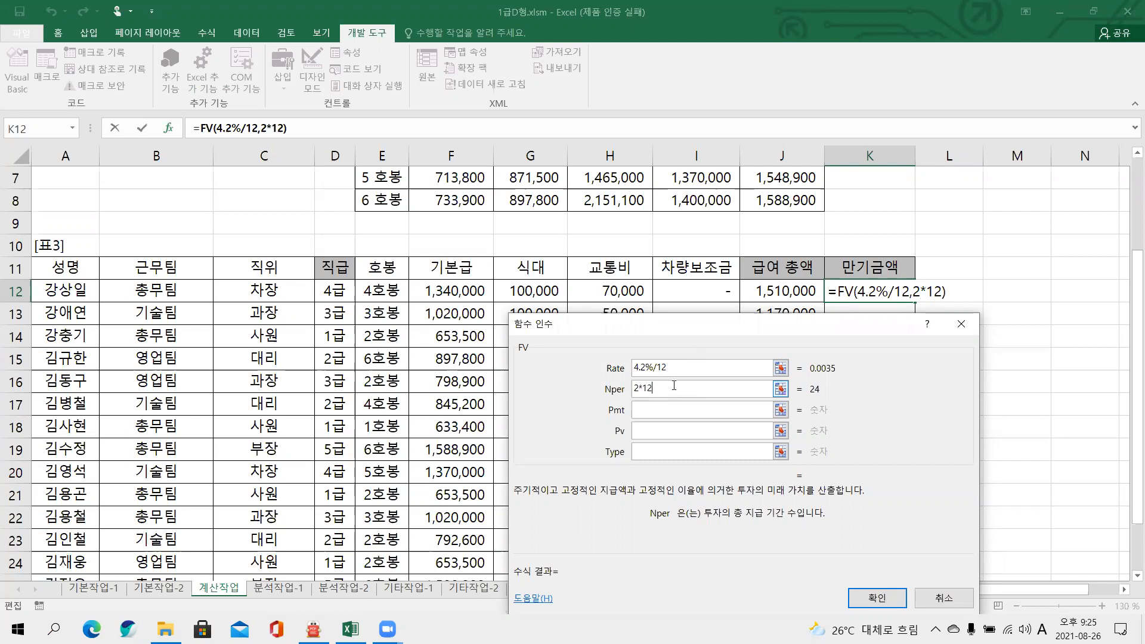
left_click(663, 408)
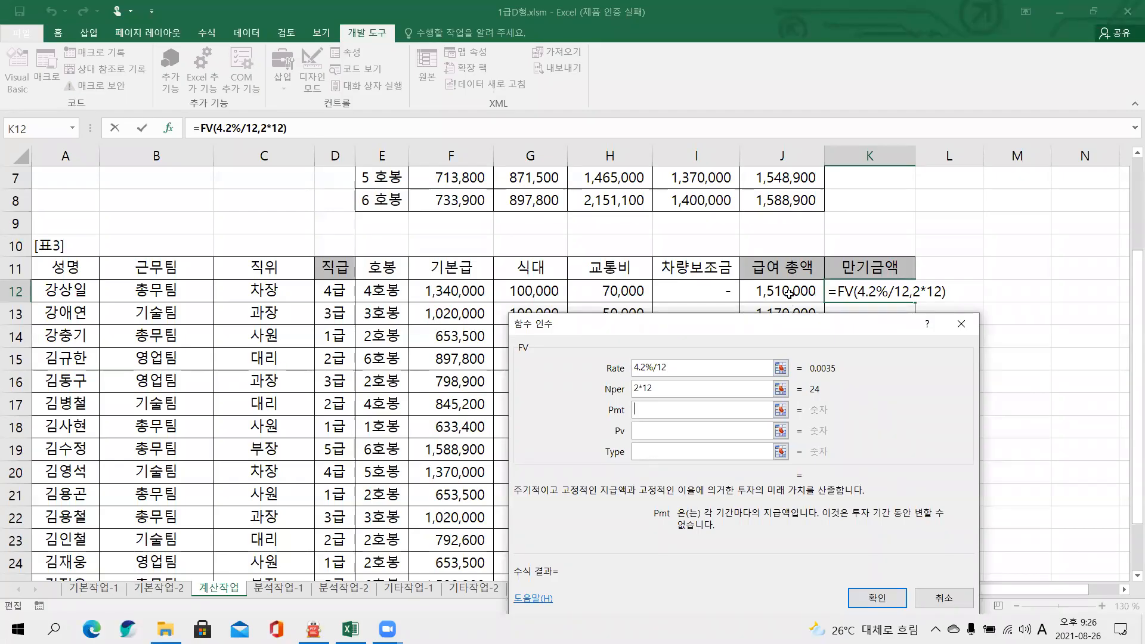
left_click(788, 293)
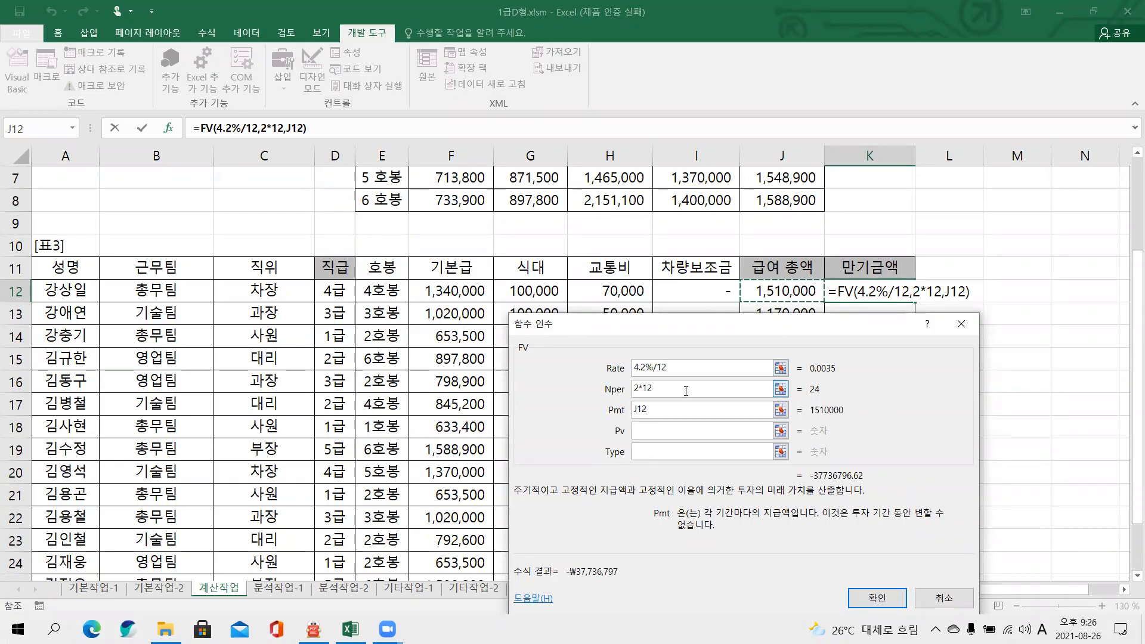
type("*50%")
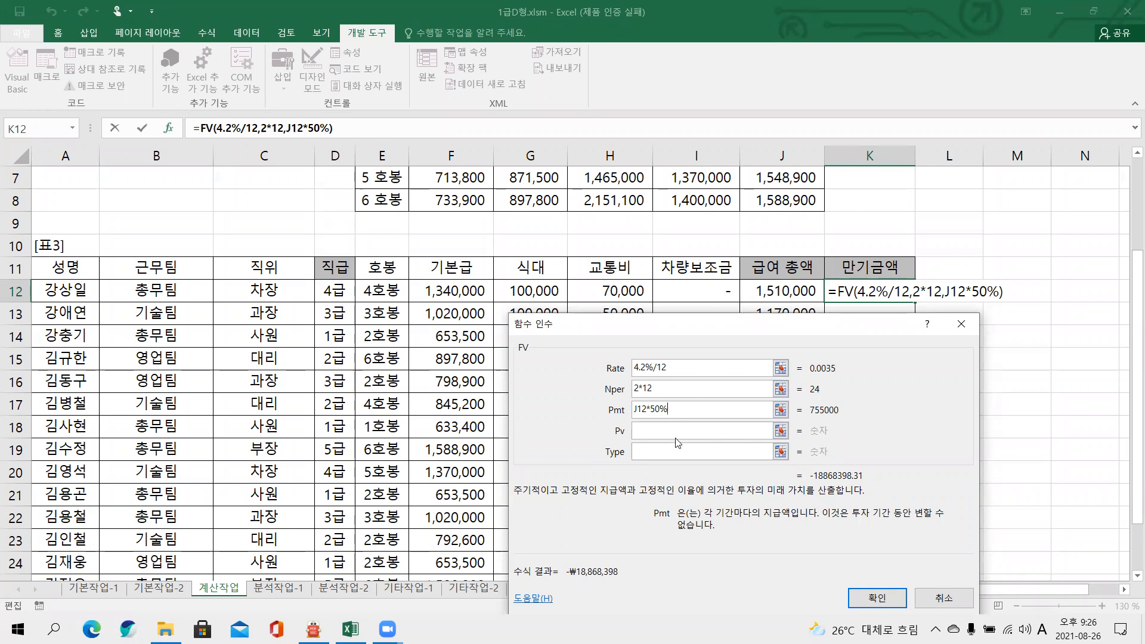
- Examine the descriptions of the Pv and Type arguments and the sign of the FV result against Nper and Pmt
key("Tab")
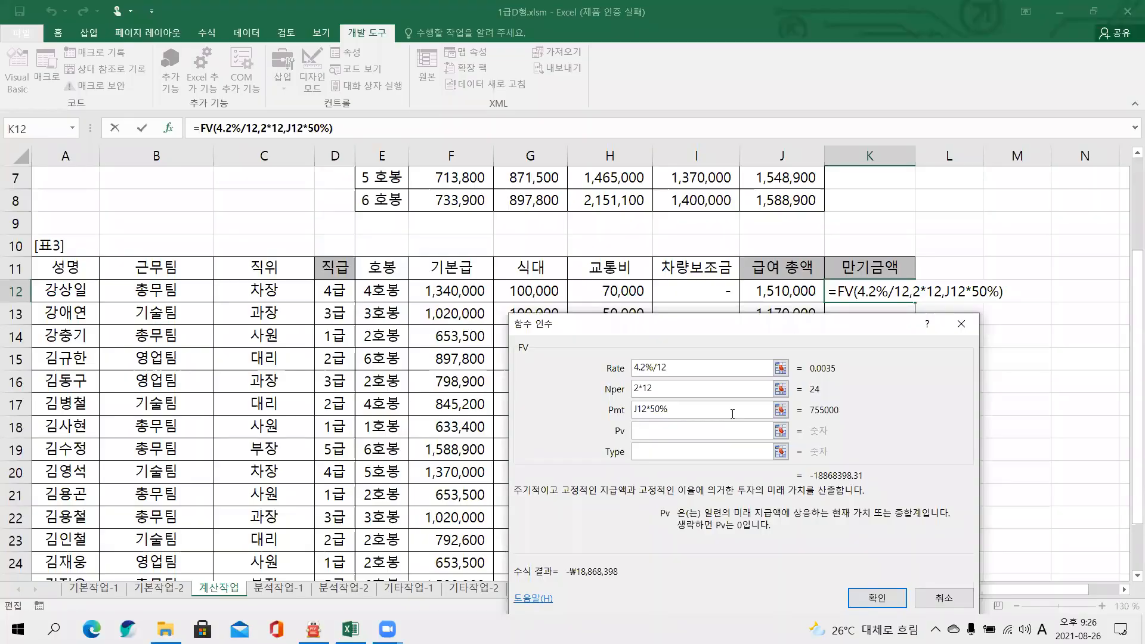
left_click(694, 451)
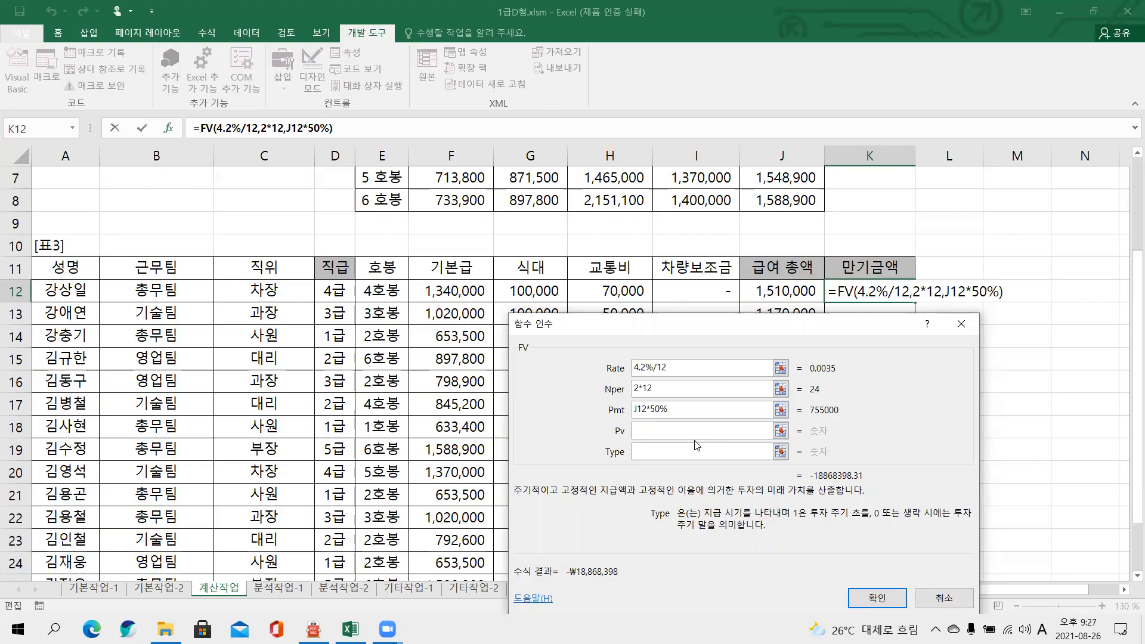
key("ctrl+1")
left_click(751, 477)
left_click_drag(672, 346, 864, 388)
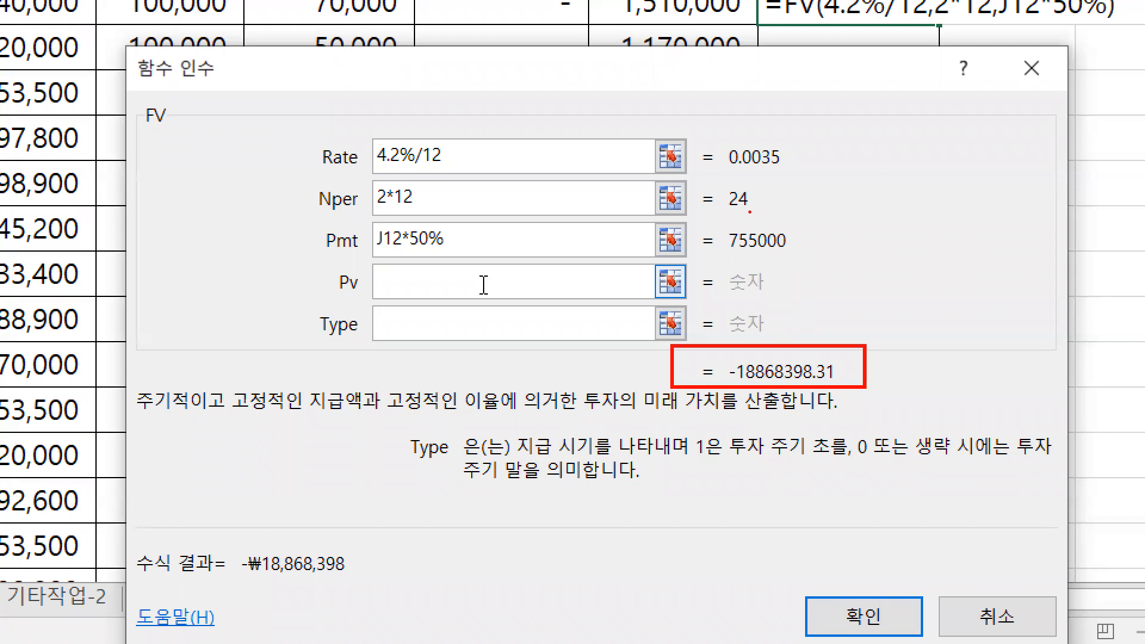
mouse_move(772, 251)
left_mouse_down()
mouse_move(766, 237)
mouse_move(768, 262)
left_mouse_up()
mouse_move(757, 209)
left_mouse_down()
mouse_move(738, 180)
mouse_move(760, 209)
mouse_move(750, 204)
mouse_move(775, 194)
left_mouse_up()
left_click(780, 206)
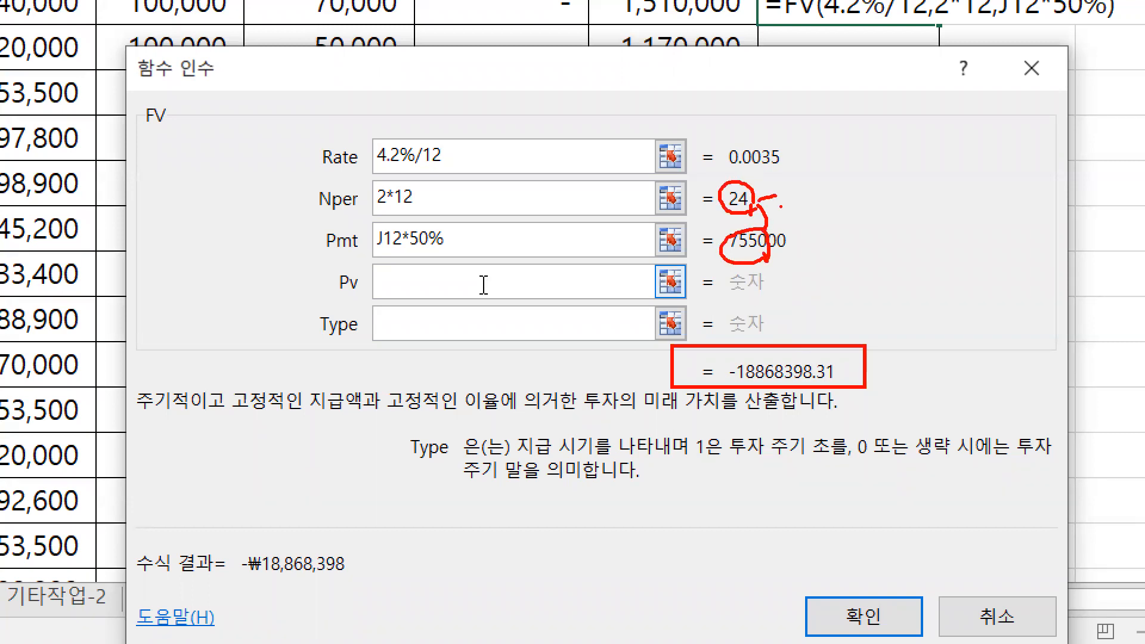
mouse_move(710, 348)
left_mouse_down()
mouse_move(712, 367)
mouse_move(860, 384)
mouse_move(757, 349)
mouse_move(683, 349)
left_mouse_up()
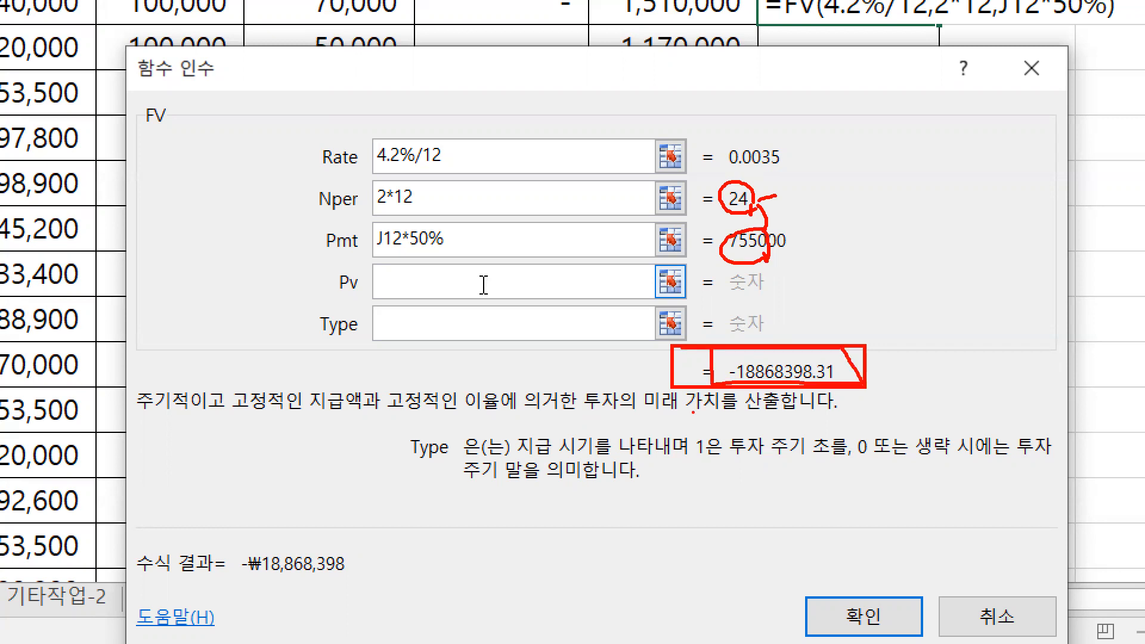
mouse_move(919, 325)
left_mouse_down()
mouse_move(939, 320)
mouse_move(931, 340)
mouse_move(940, 299)
mouse_move(947, 349)
left_mouse_up()
left_click(932, 345)
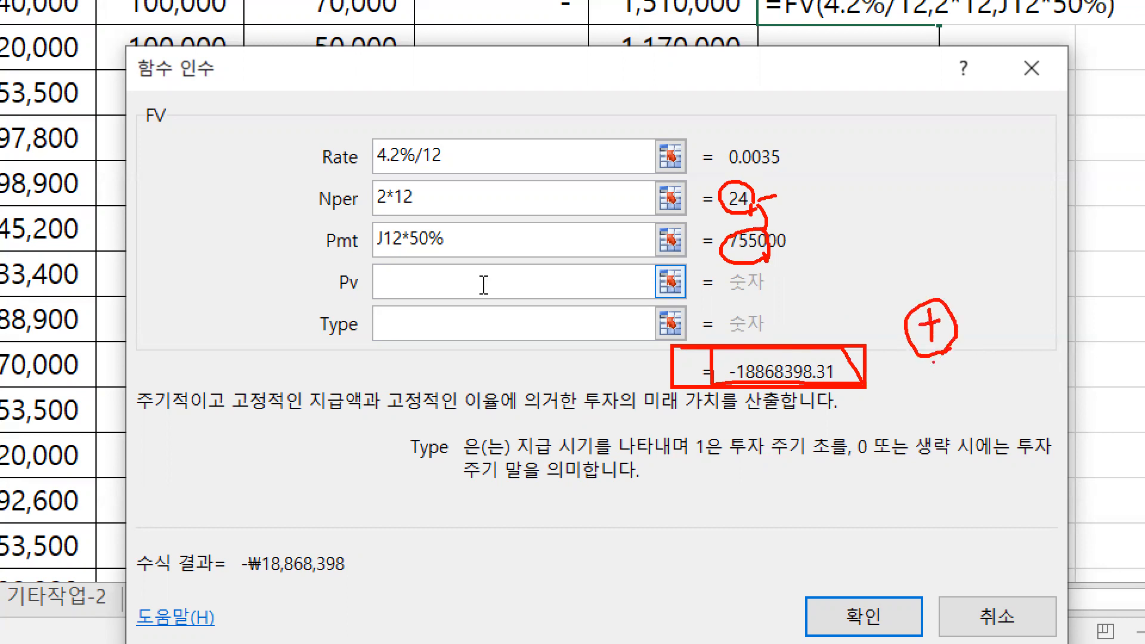
mouse_move(786, 148)
left_mouse_down()
mouse_move(811, 195)
mouse_move(796, 221)
left_mouse_up()
left_click(778, 300)
- Negate the FV function's Pmt argument so it reads -J12*50%
left_click_drag(300, 224, 464, 260)
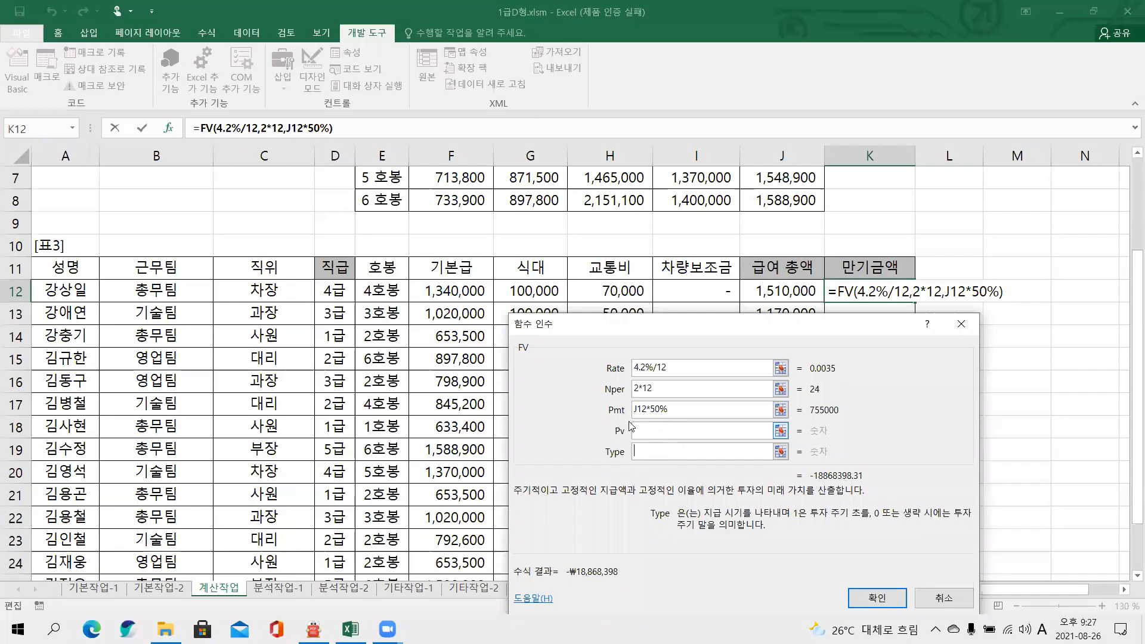
left_click(383, 243)
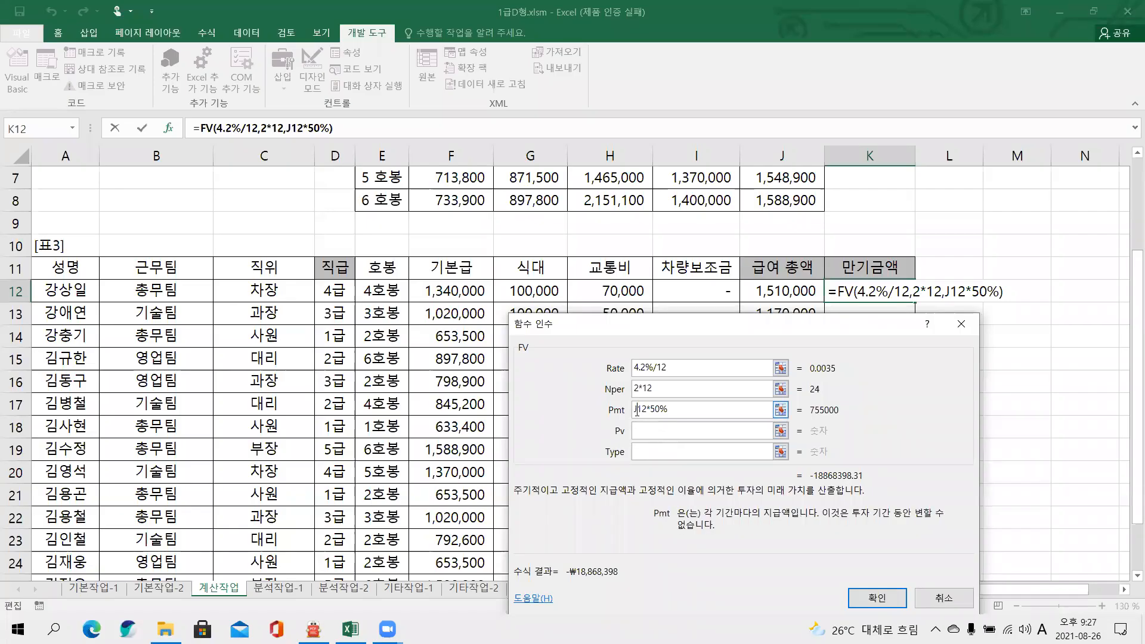
type("-")
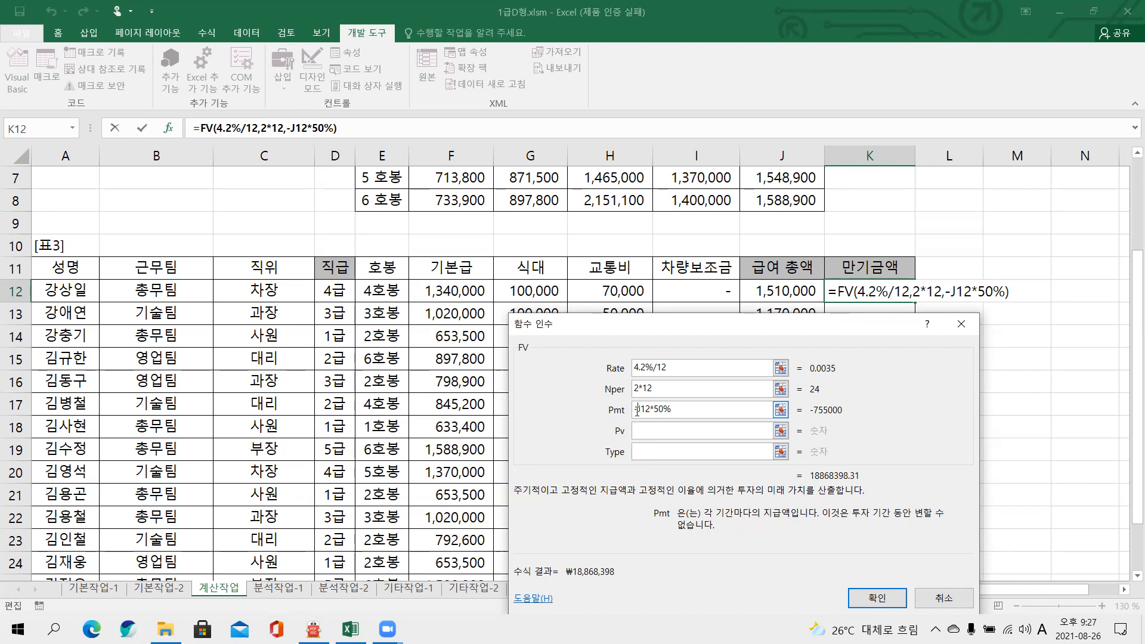
- Confirm the FV formula in K12 and fill it down through K27
left_click(873, 597)
double_click(914, 301)
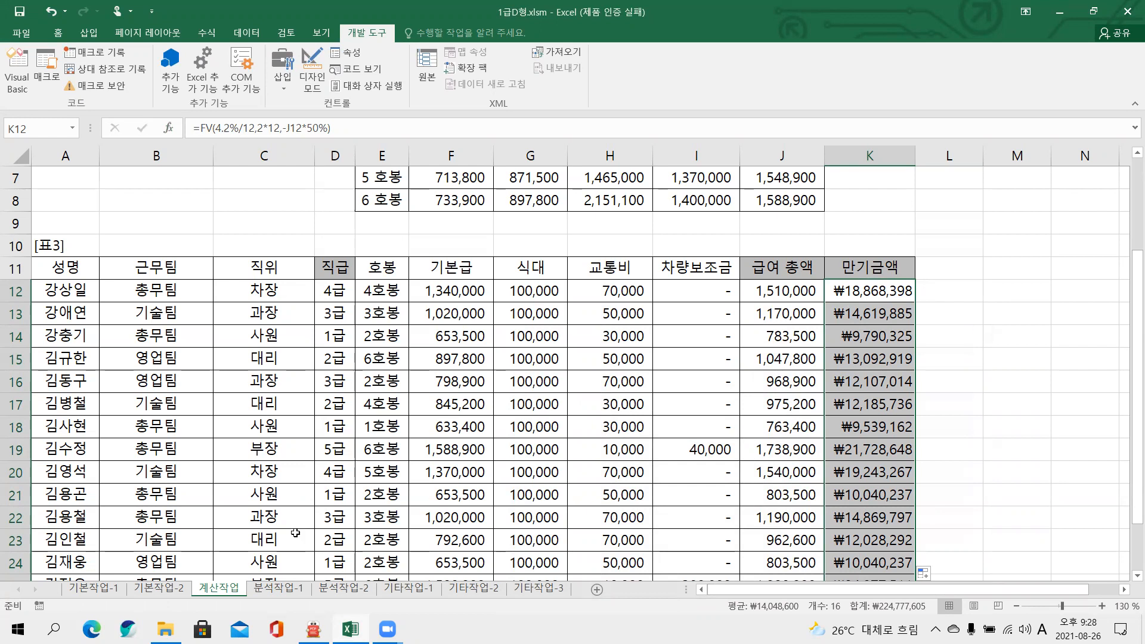
- Switch to the exam PDF and review the 분석작업-1 pivot task's data source, required columns and 학과코드 row condition
left_click(313, 629)
scroll(389, 422, "down", 5)
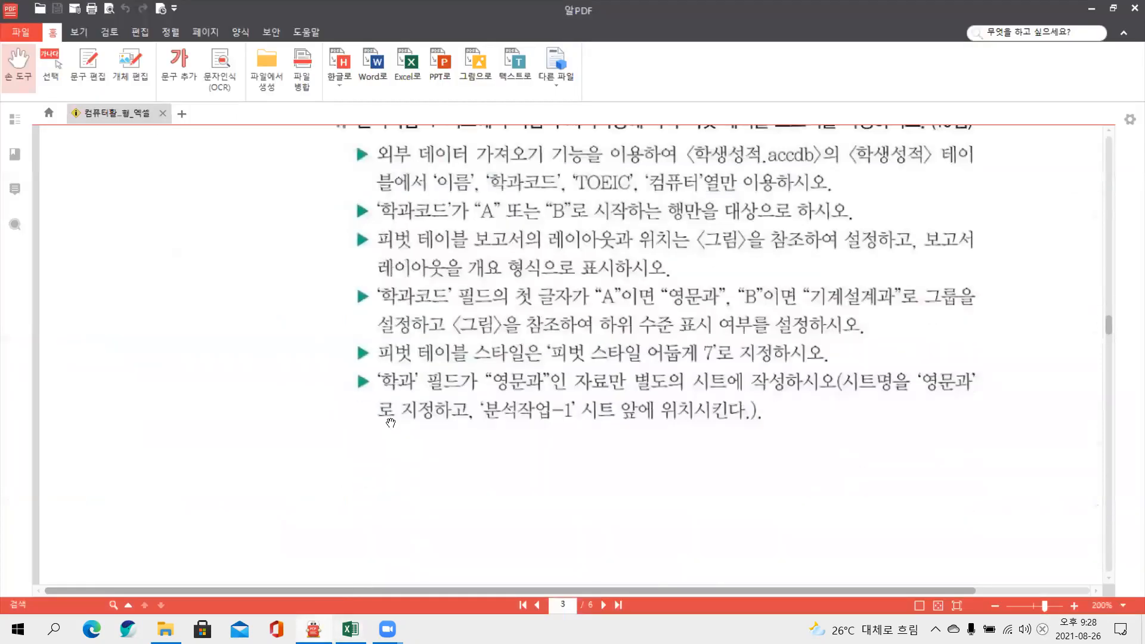
scroll(390, 422, "up", 2)
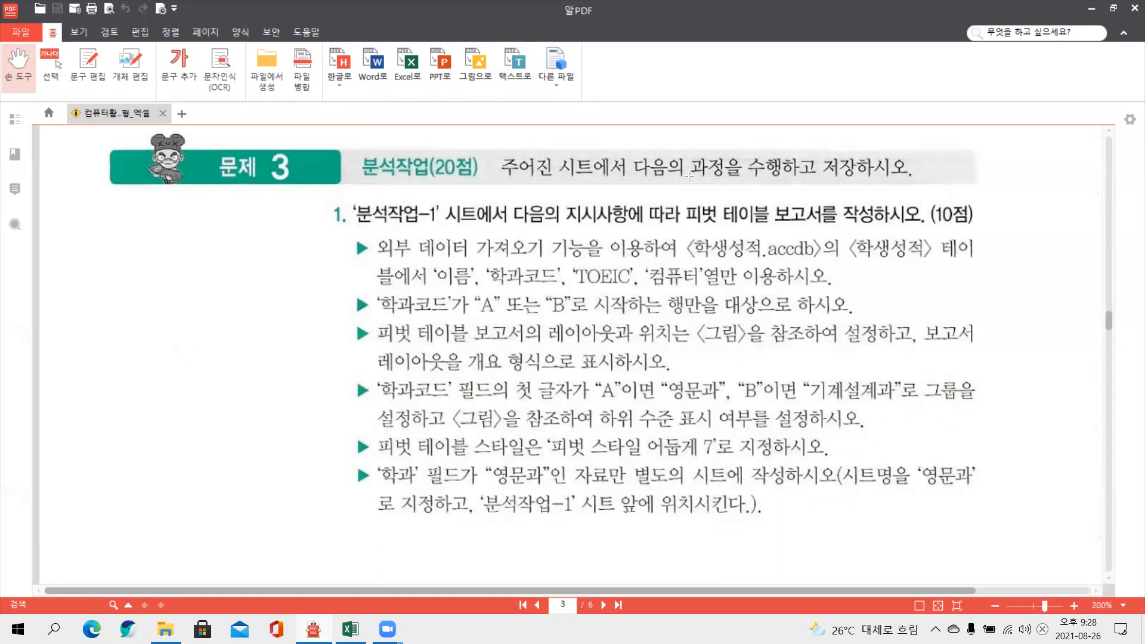
left_click_drag(678, 190, 829, 238)
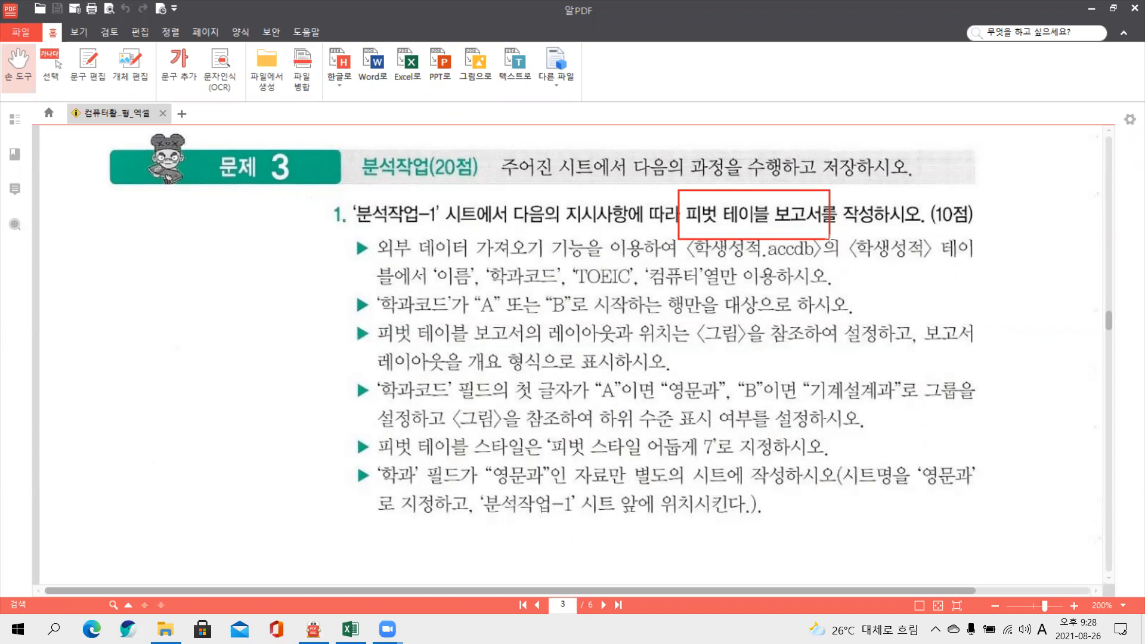
left_click_drag(362, 225, 583, 263)
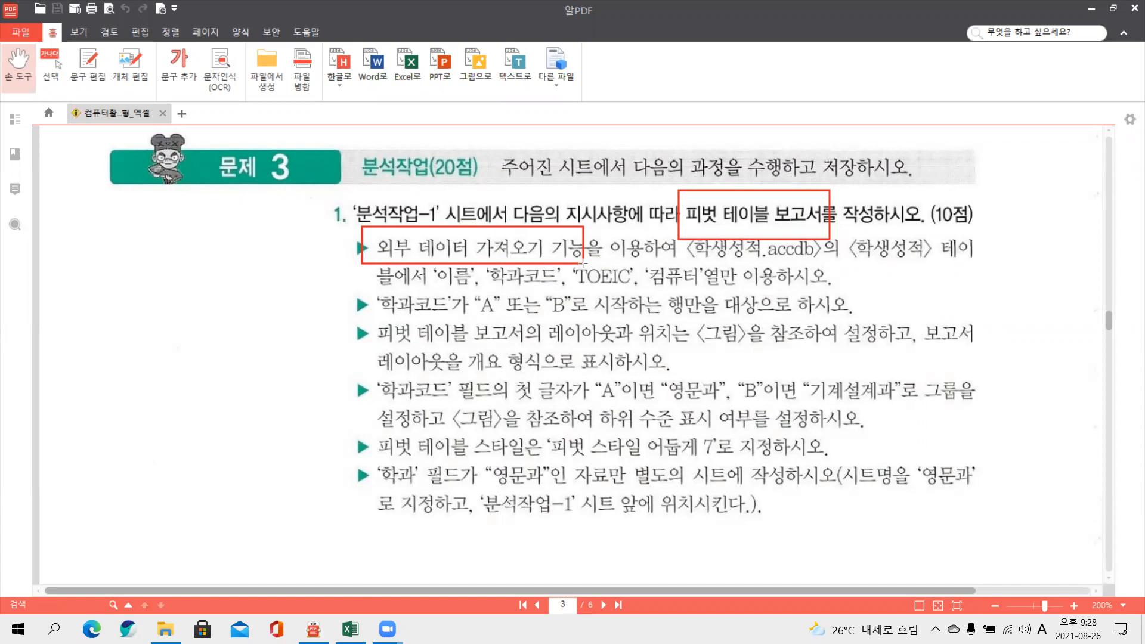
left_click_drag(683, 226, 822, 273)
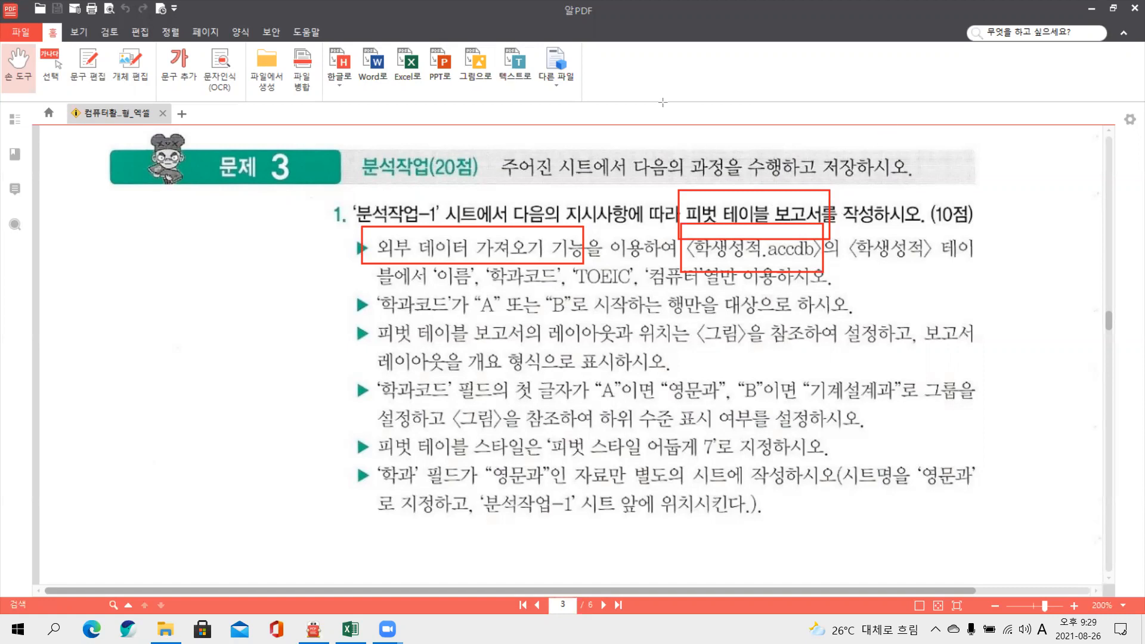
left_click_drag(849, 260, 927, 261)
left_click_drag(442, 266, 443, 289)
mouse_move(710, 258)
left_mouse_down()
mouse_move(731, 273)
mouse_move(713, 294)
left_mouse_up()
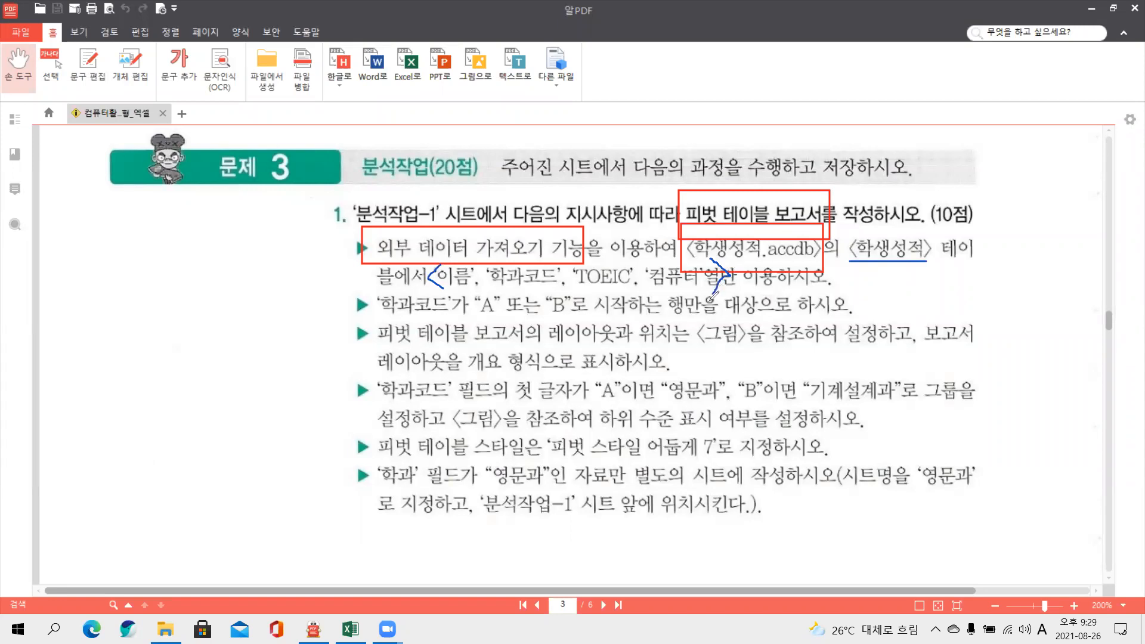
mouse_move(365, 288)
left_mouse_down()
mouse_move(343, 310)
mouse_move(352, 298)
mouse_move(495, 311)
mouse_move(525, 292)
mouse_move(548, 317)
mouse_move(686, 319)
left_mouse_up()
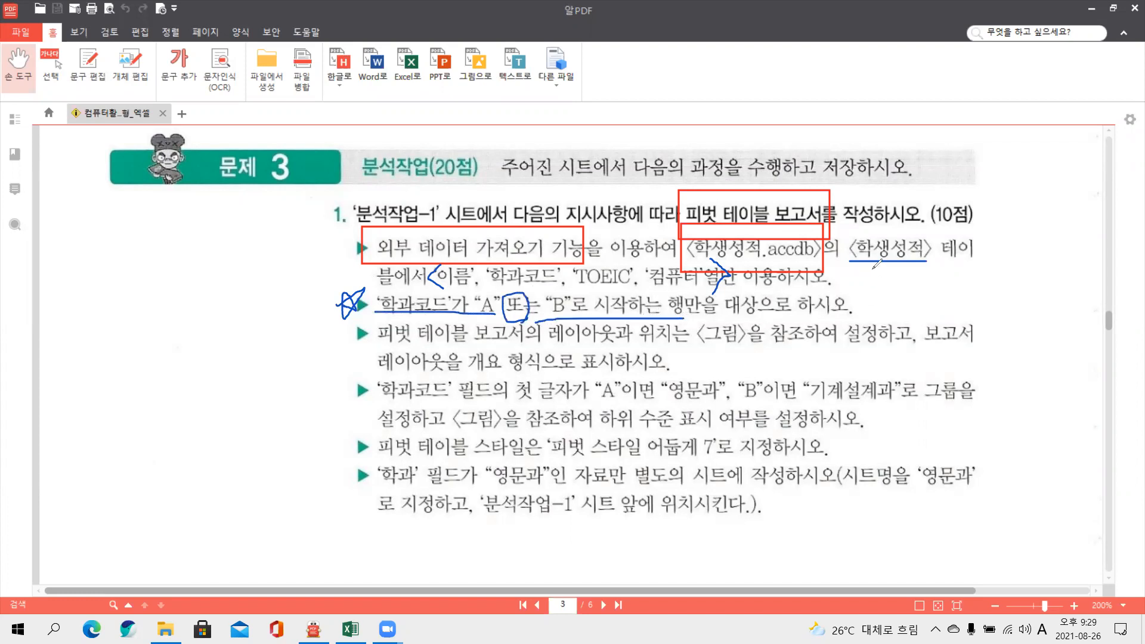
mouse_move(858, 293)
left_mouse_down()
mouse_move(898, 310)
mouse_move(912, 286)
mouse_move(909, 307)
mouse_move(921, 295)
mouse_move(943, 312)
left_mouse_up()
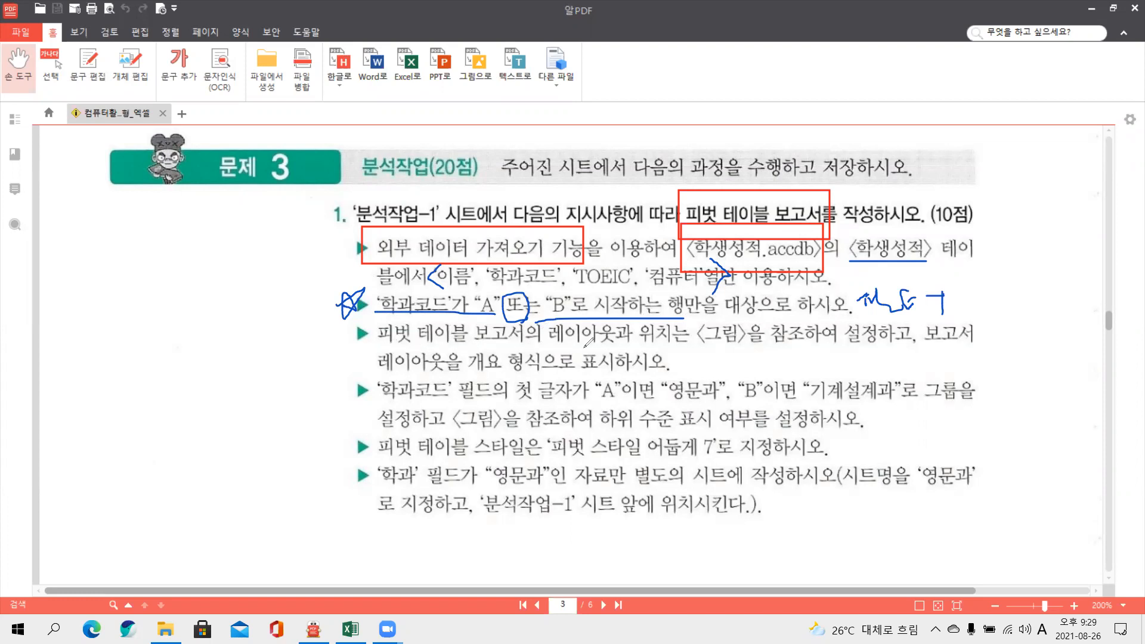
- Review the pivot task's requirements for layout, grouping, detail display, pivot style and the separate 영문과 sheet
mouse_move(546, 341)
left_mouse_down()
mouse_move(739, 338)
mouse_move(704, 341)
left_mouse_up()
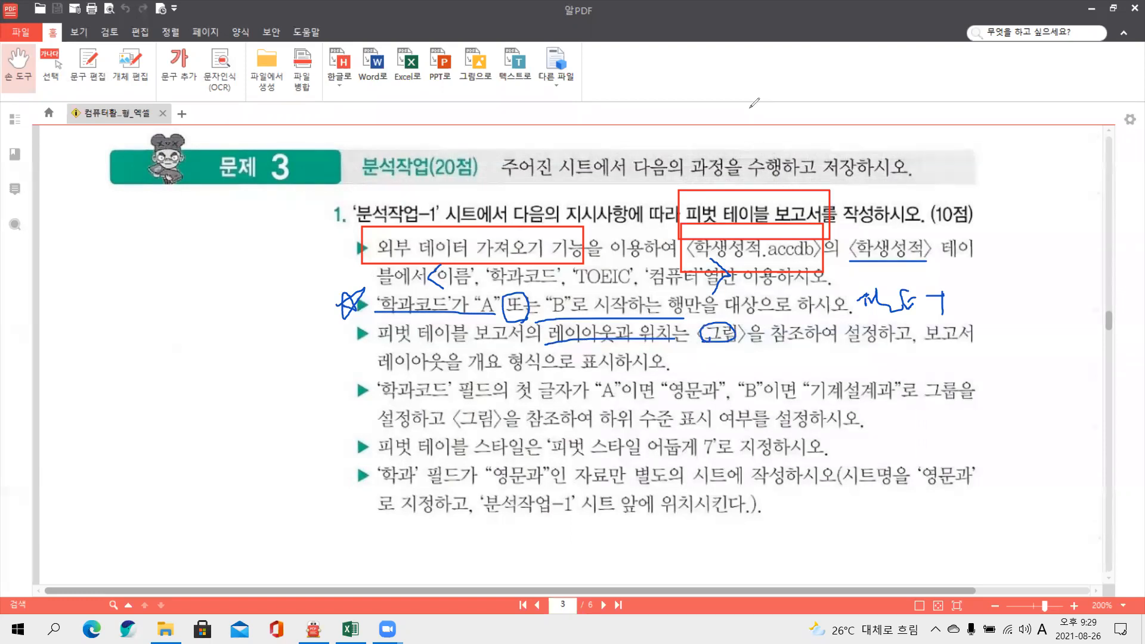
left_click_drag(916, 325, 987, 348)
left_click_drag(361, 344, 439, 368)
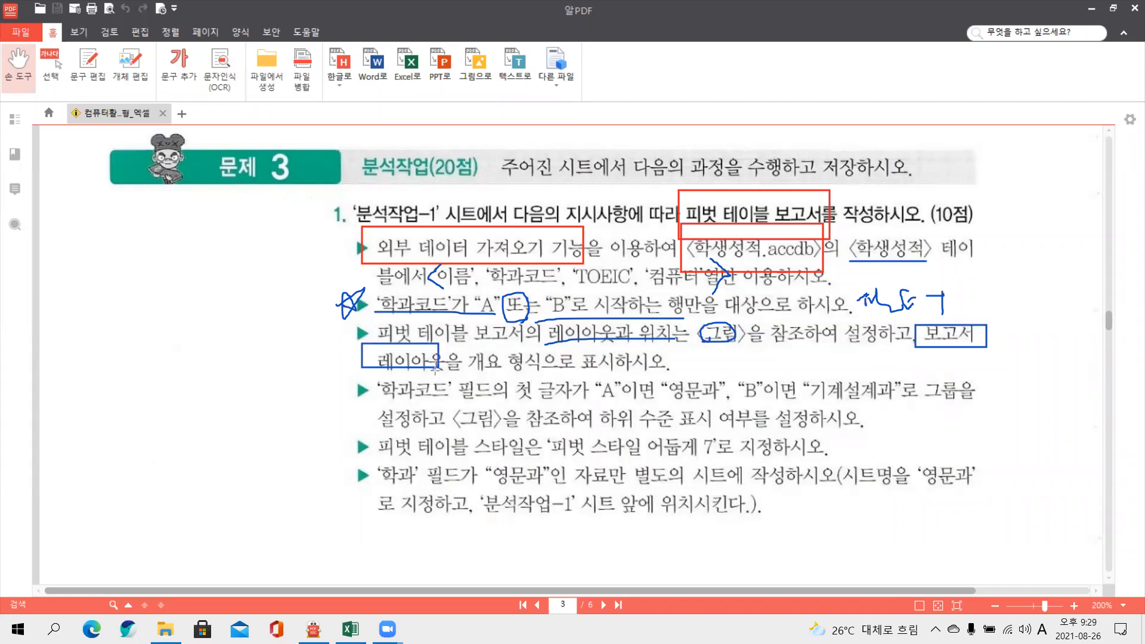
left_click_drag(924, 373, 971, 405)
mouse_move(601, 405)
left_mouse_down()
mouse_move(758, 438)
mouse_move(807, 434)
left_mouse_up()
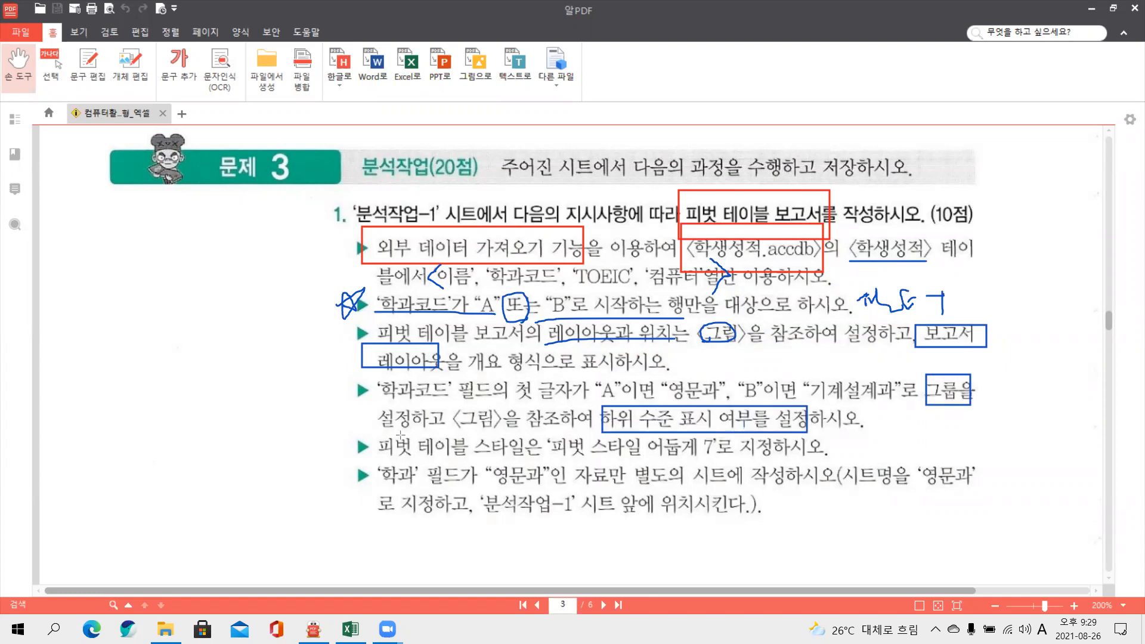
left_click_drag(389, 429, 525, 459)
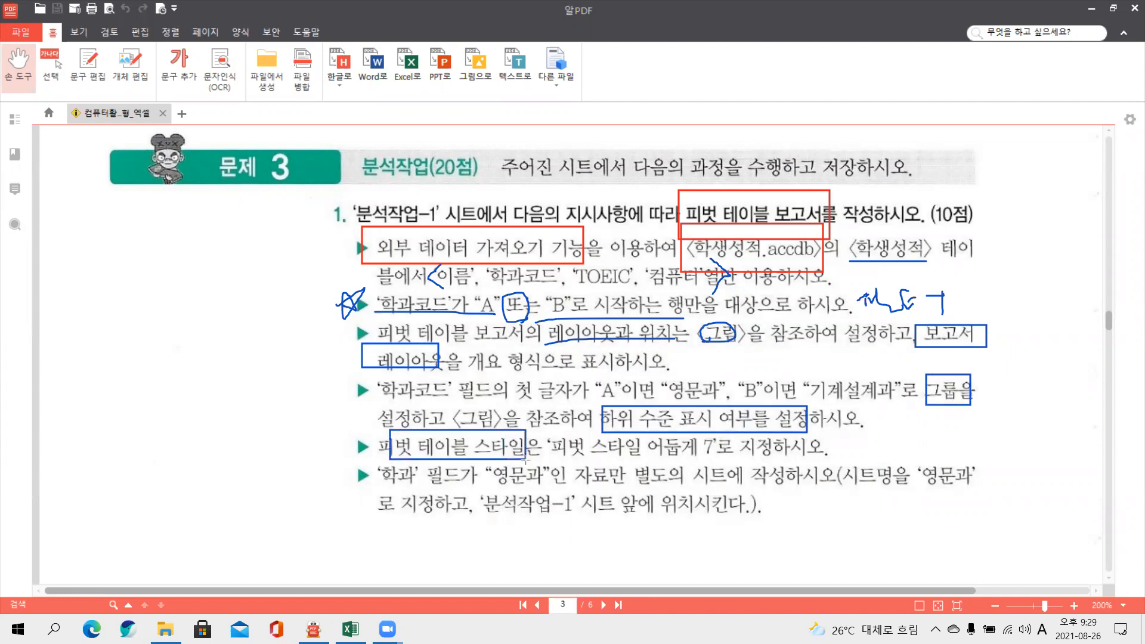
left_click_drag(632, 464, 784, 489)
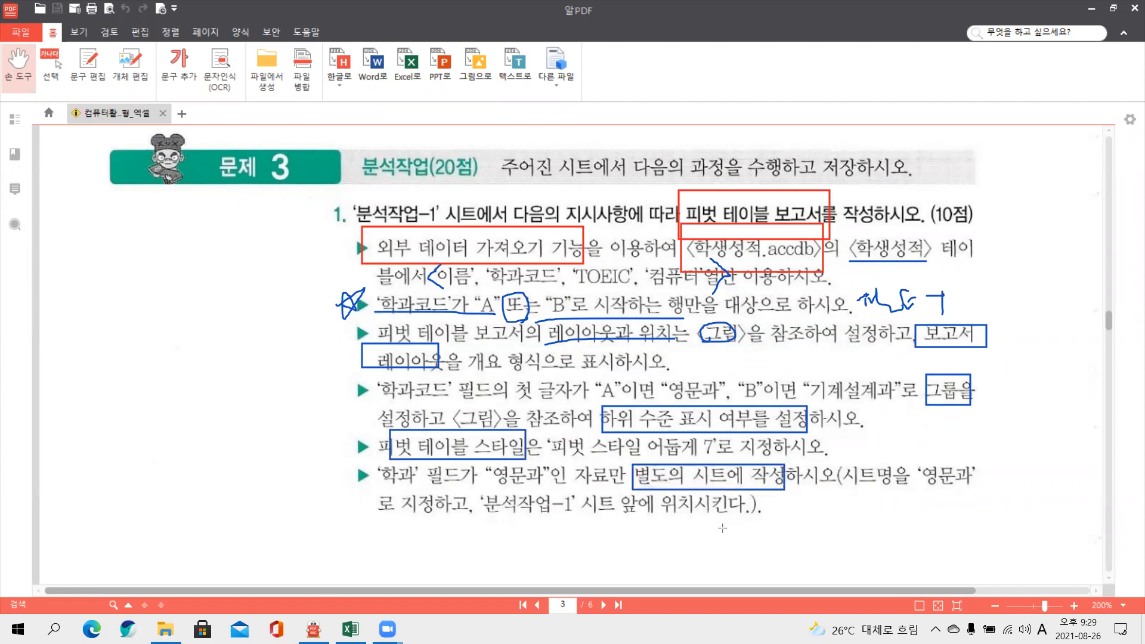
left_click_drag(848, 462, 891, 490)
left_click(944, 121)
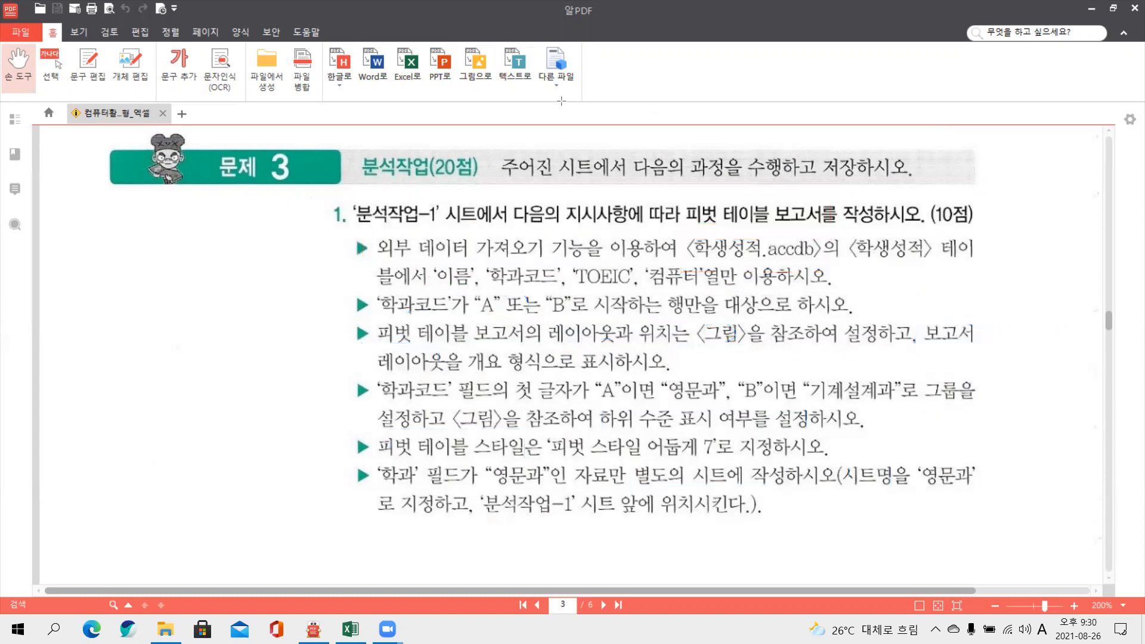
- Examine the sample pivot table figure on page 4 for its starting cell and its filter, row, value and grouped fields
scroll(562, 428, "down", 5)
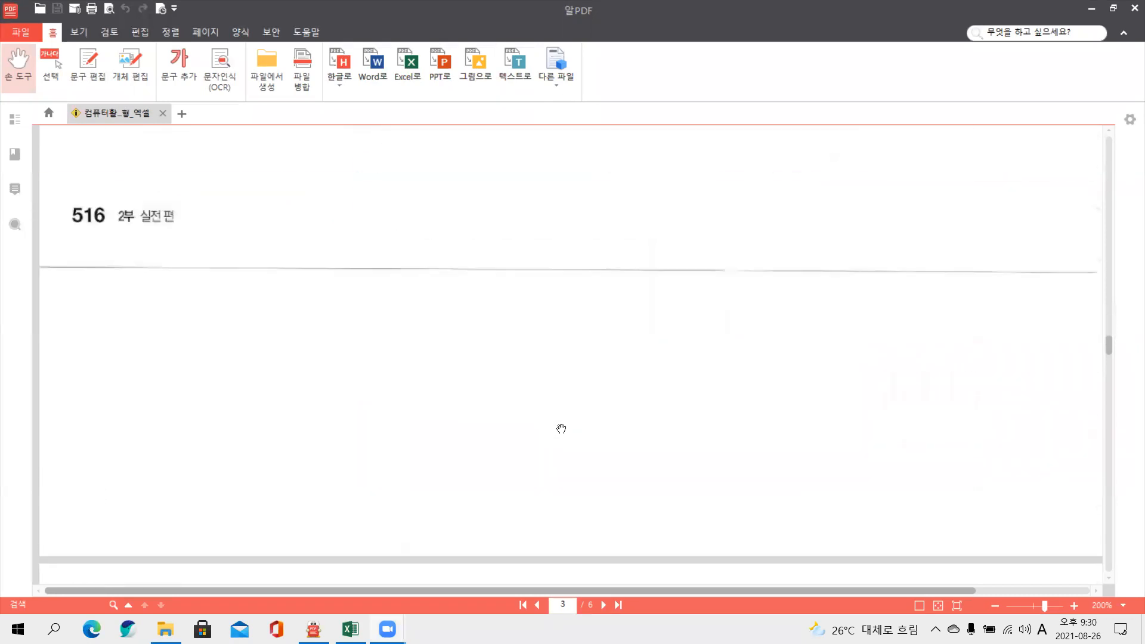
scroll(561, 429, "down", 5)
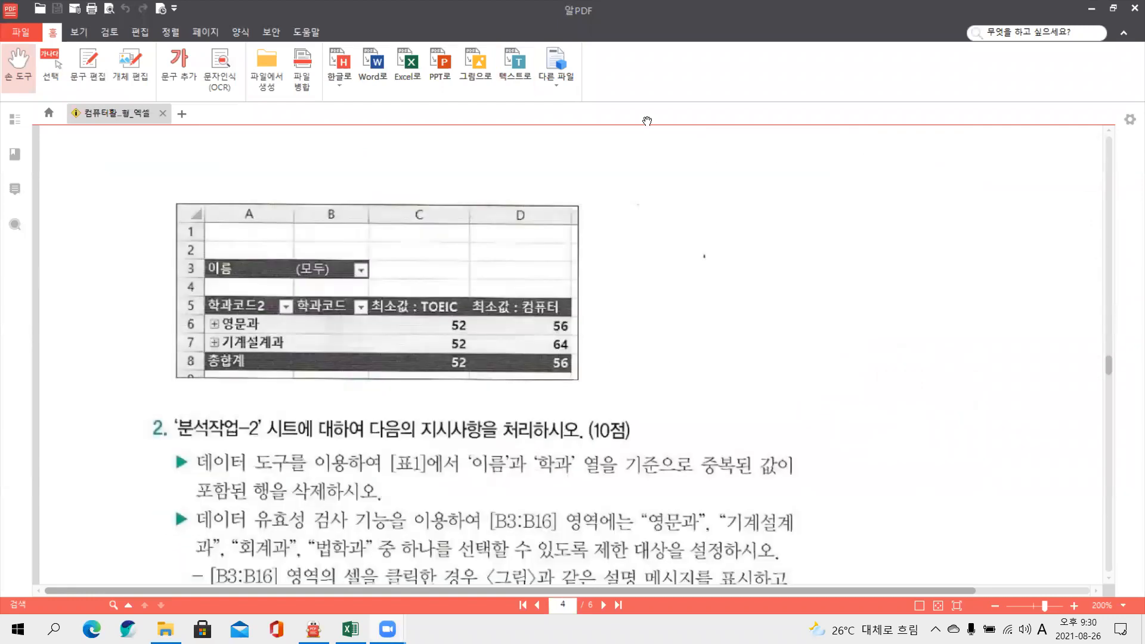
left_click(647, 121)
left_click(619, 102)
mouse_move(224, 267)
left_mouse_down()
mouse_move(247, 232)
mouse_move(296, 230)
mouse_move(362, 280)
left_mouse_up()
mouse_move(363, 302)
left_mouse_down()
mouse_move(363, 314)
mouse_move(364, 302)
left_mouse_up()
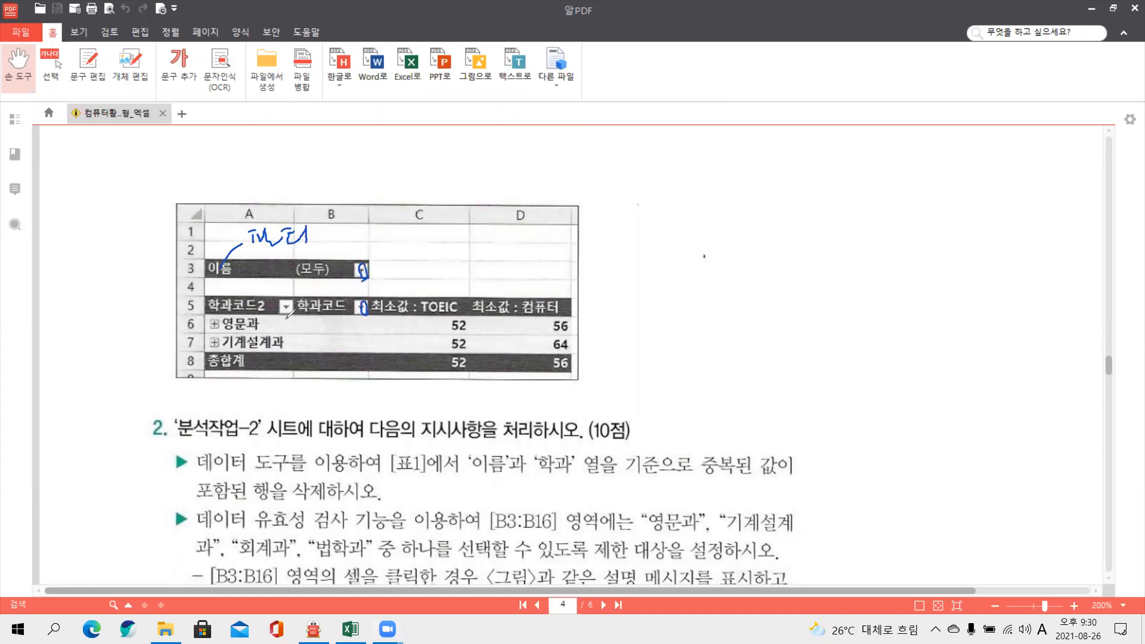
mouse_move(292, 300)
left_mouse_down()
mouse_move(289, 319)
mouse_move(288, 300)
mouse_move(319, 349)
mouse_move(342, 333)
mouse_move(286, 298)
mouse_move(305, 349)
mouse_move(315, 334)
left_mouse_up()
left_click_drag(285, 385, 307, 405)
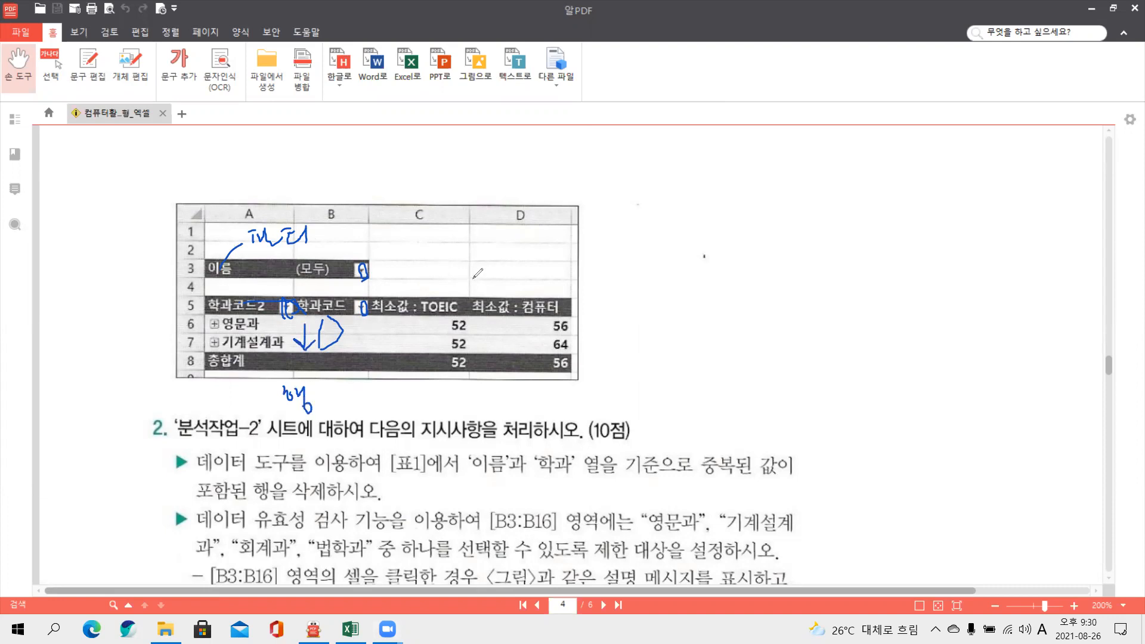
mouse_move(410, 313)
left_mouse_down()
mouse_move(384, 311)
mouse_move(403, 294)
mouse_move(408, 321)
left_mouse_up()
mouse_move(529, 316)
left_mouse_down()
mouse_move(500, 326)
mouse_move(496, 297)
mouse_move(460, 266)
mouse_move(416, 298)
left_mouse_up()
mouse_move(485, 252)
left_mouse_down()
mouse_move(507, 254)
mouse_move(523, 272)
left_mouse_up()
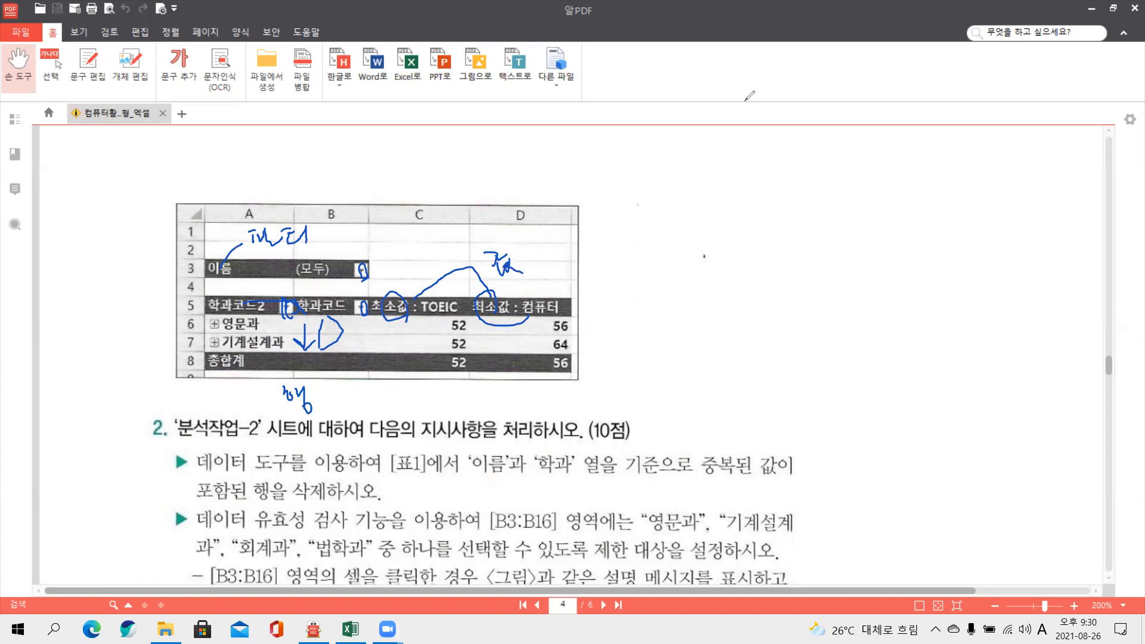
mouse_move(279, 297)
left_mouse_down()
mouse_move(203, 290)
mouse_move(199, 365)
left_mouse_up()
left_click_drag(240, 310, 234, 317)
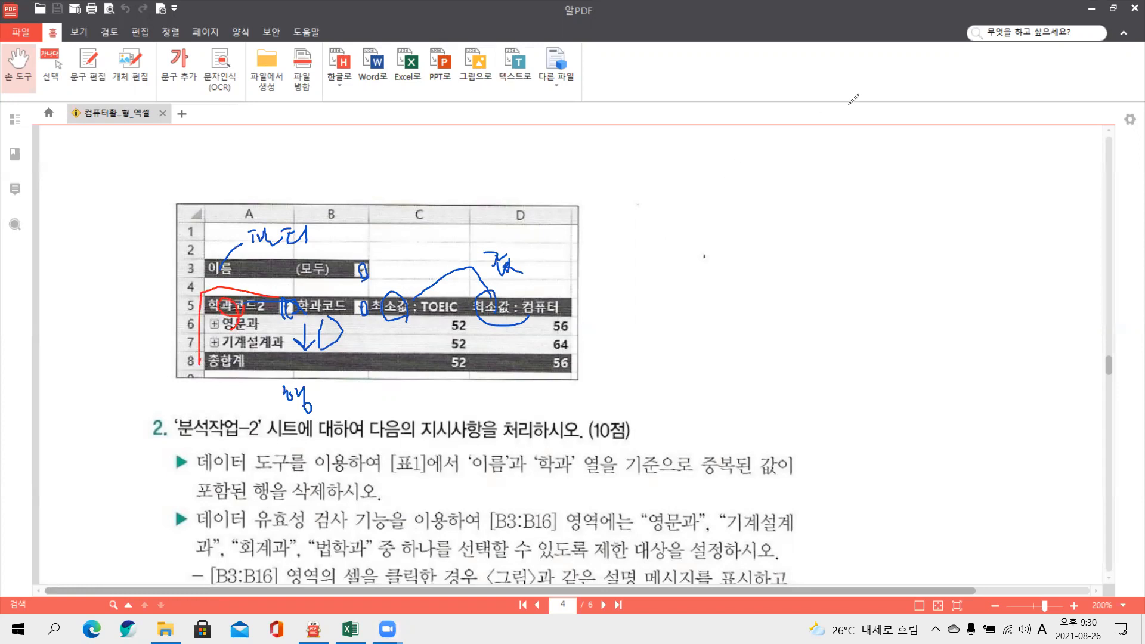
key("Escape")
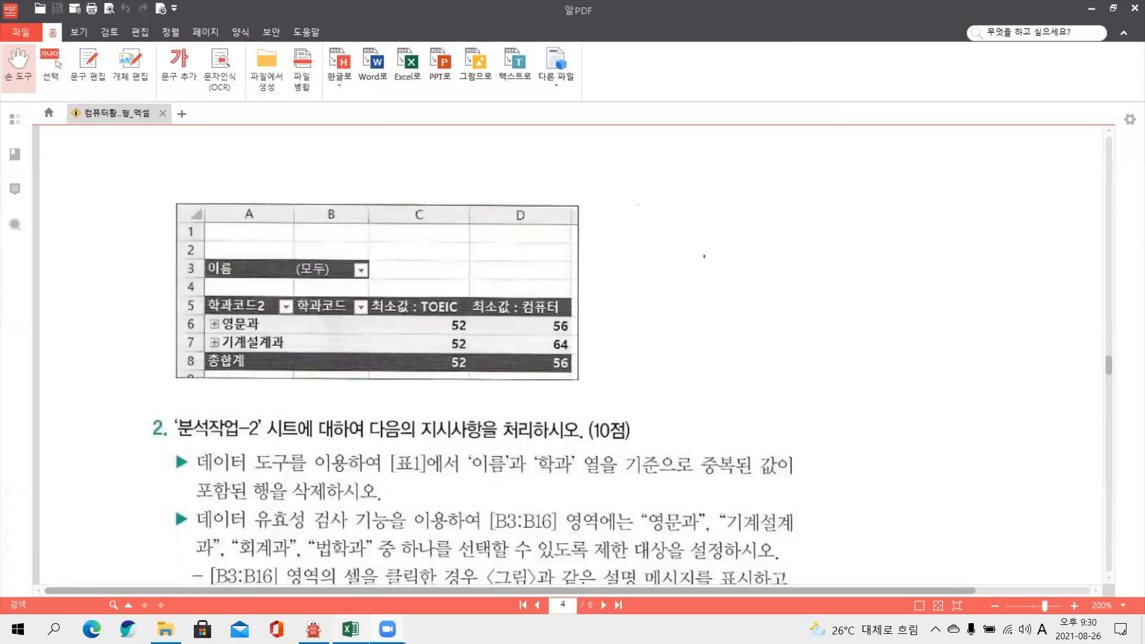
- Switch to Excel and start a Microsoft Query import at A5 of the 분석작업-1 sheet with MS Access Database as the source
left_click(351, 629)
left_click(301, 587)
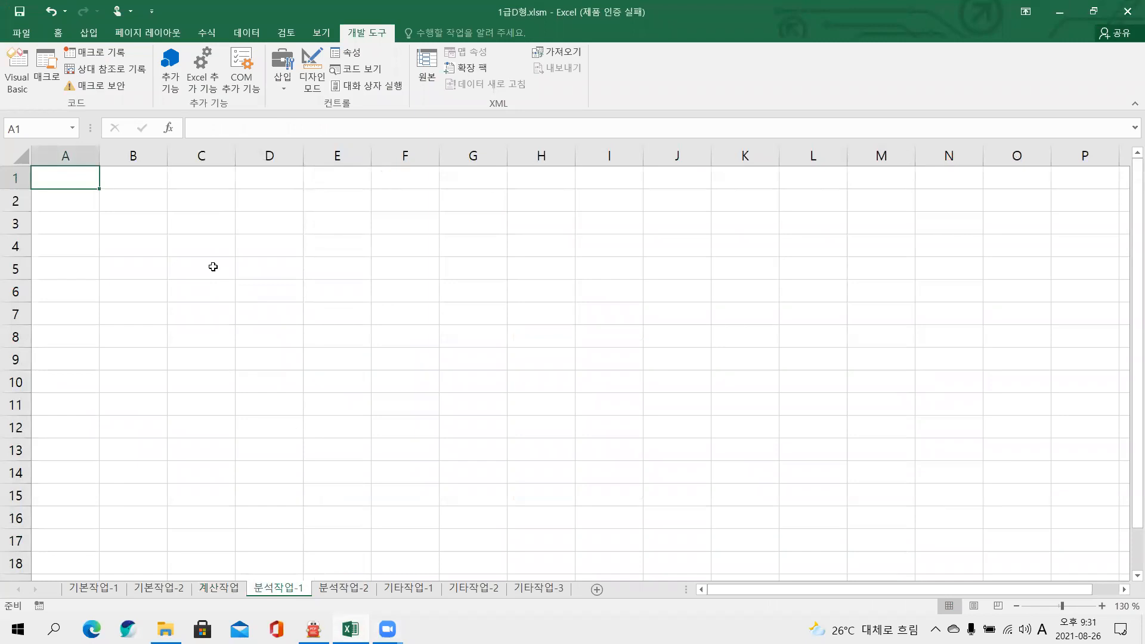
left_click(57, 275)
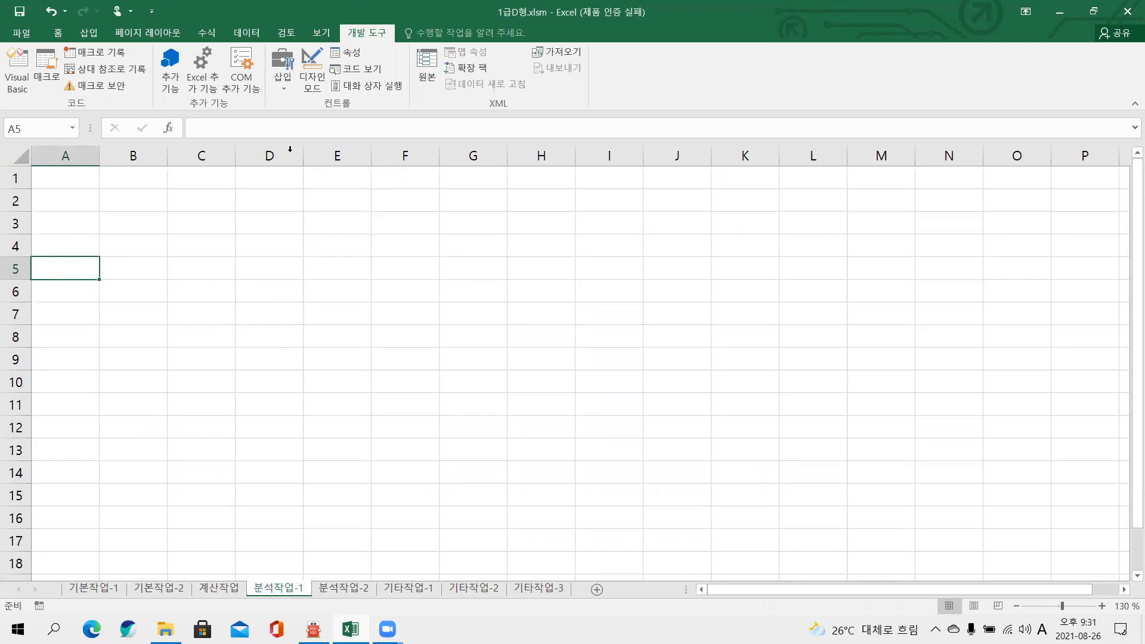
left_click(234, 37)
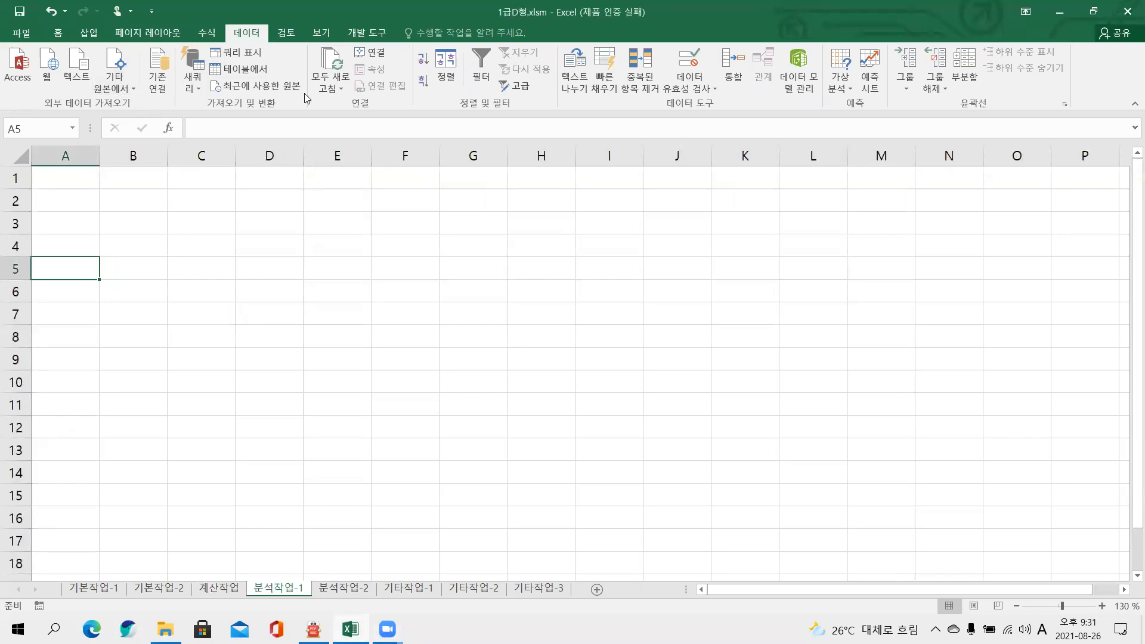
key("ctrl+2")
left_click_drag(25, 93, 157, 134)
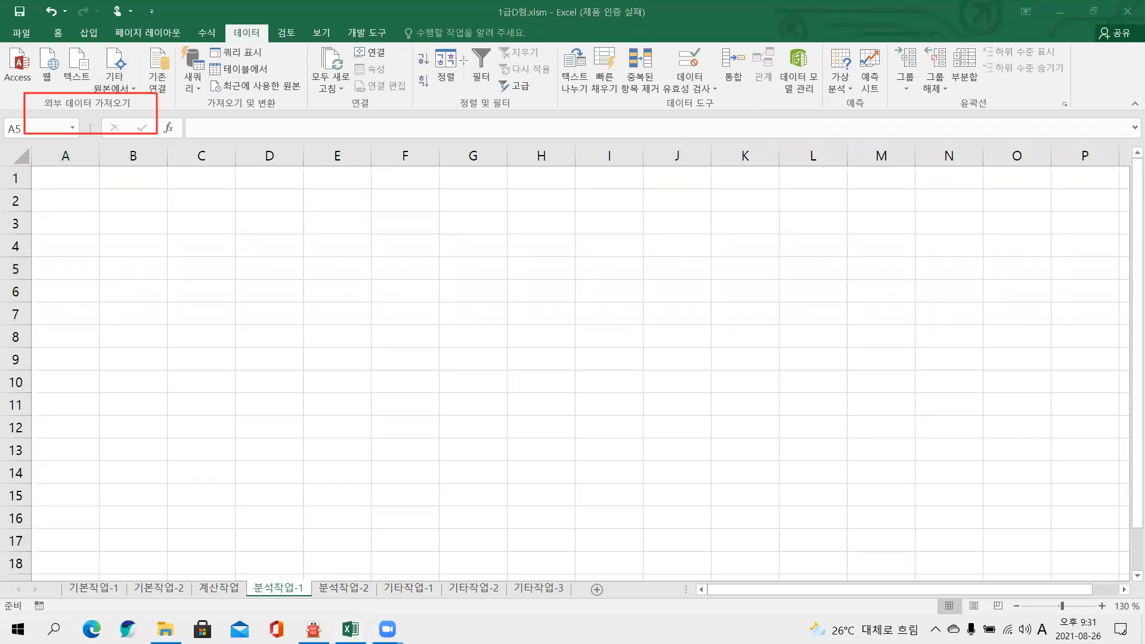
left_click(94, 88)
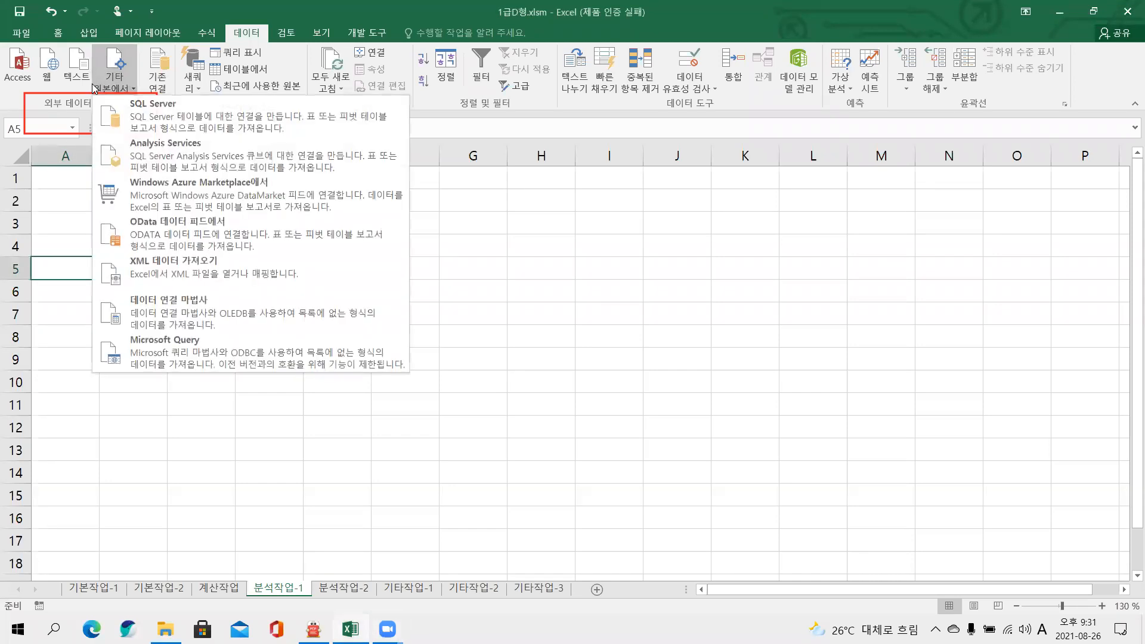
left_click(173, 351)
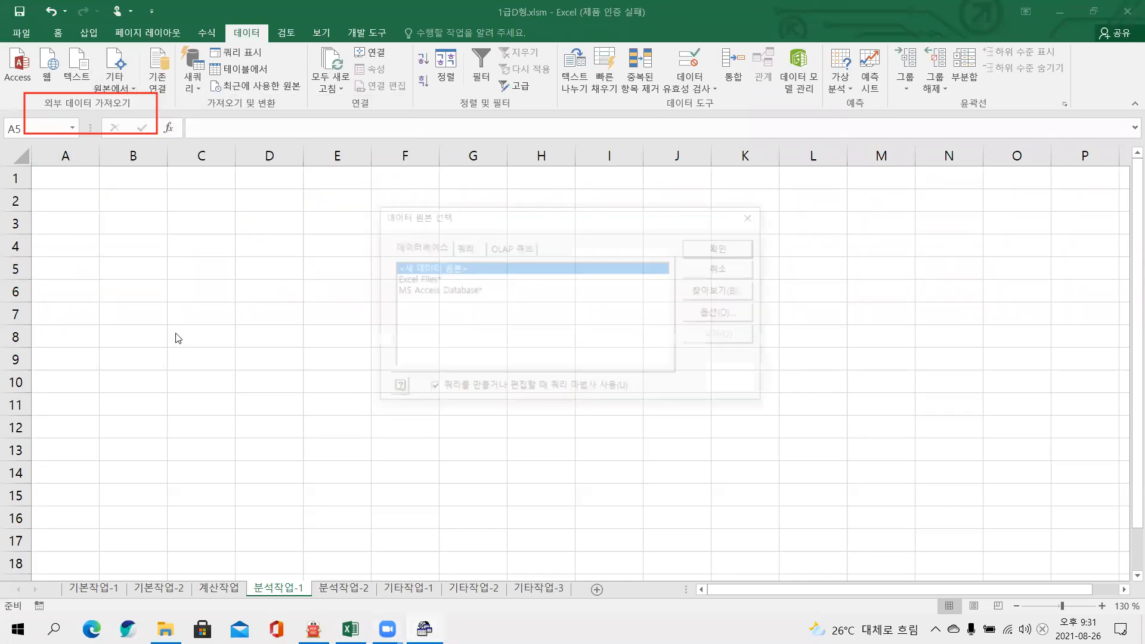
double_click(472, 292)
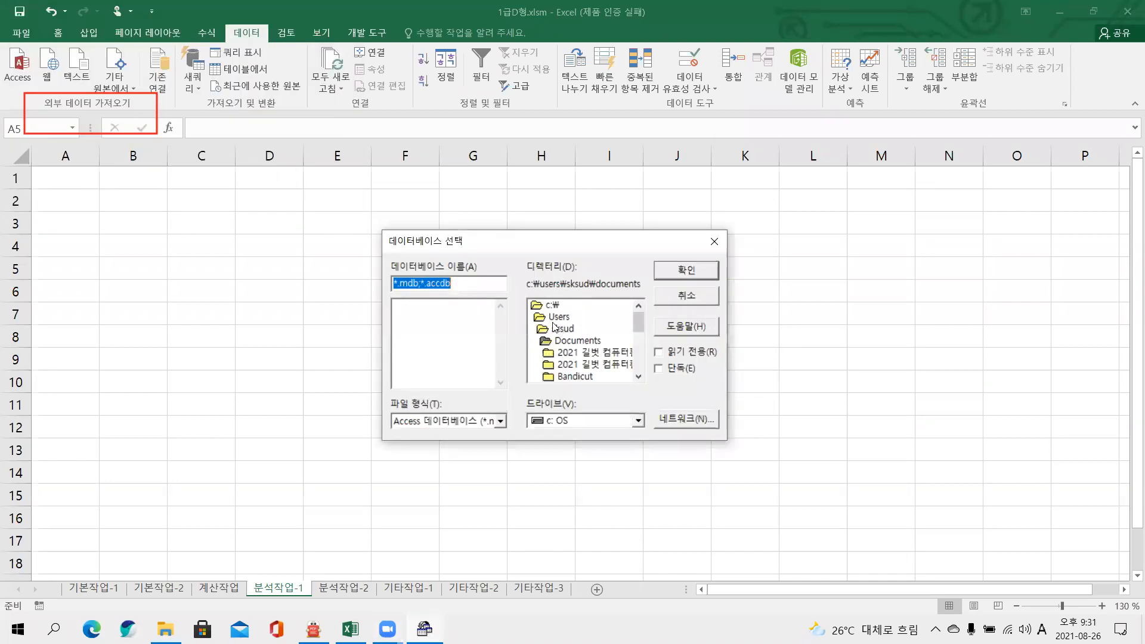
- Choose 학생성적.accdb from C:\길벗컴활1급_중\01 엑셀\04 실전모의고사 as the query's database
double_click(545, 308)
scroll(598, 340, "down", 1)
scroll(598, 340, "down", 4)
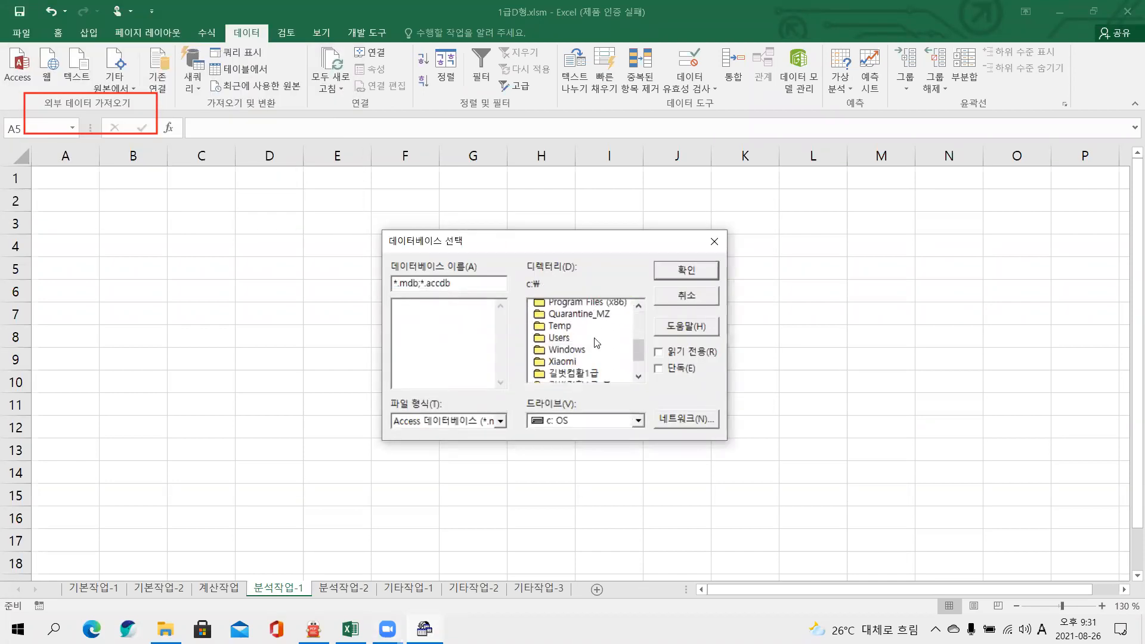
scroll(572, 357, "down", 3)
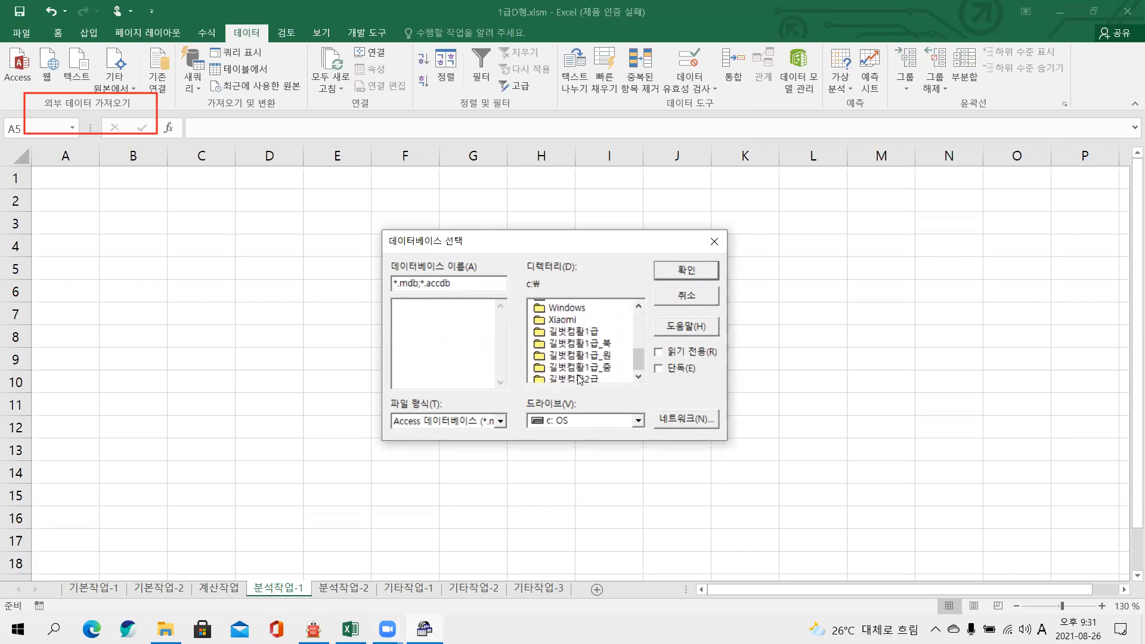
double_click(571, 353)
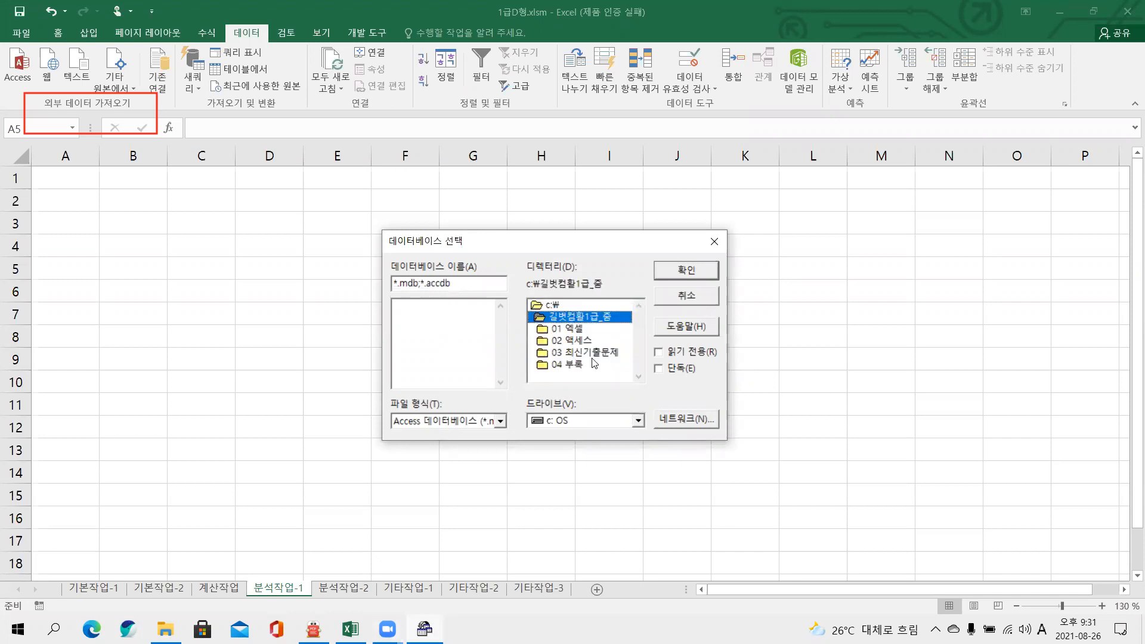
double_click(572, 330)
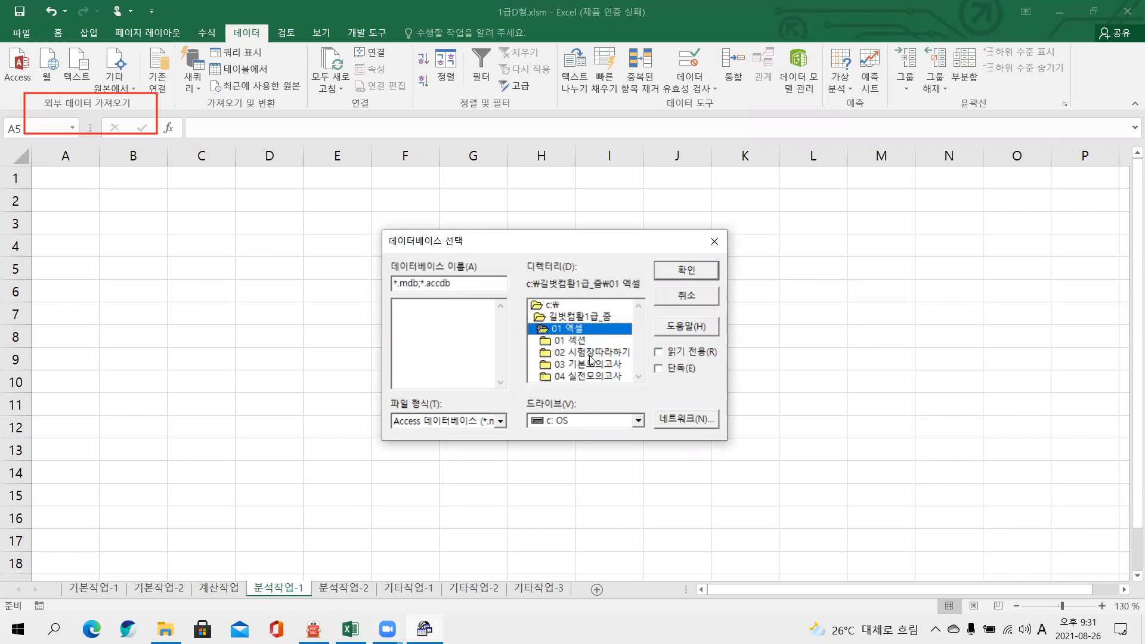
double_click(576, 377)
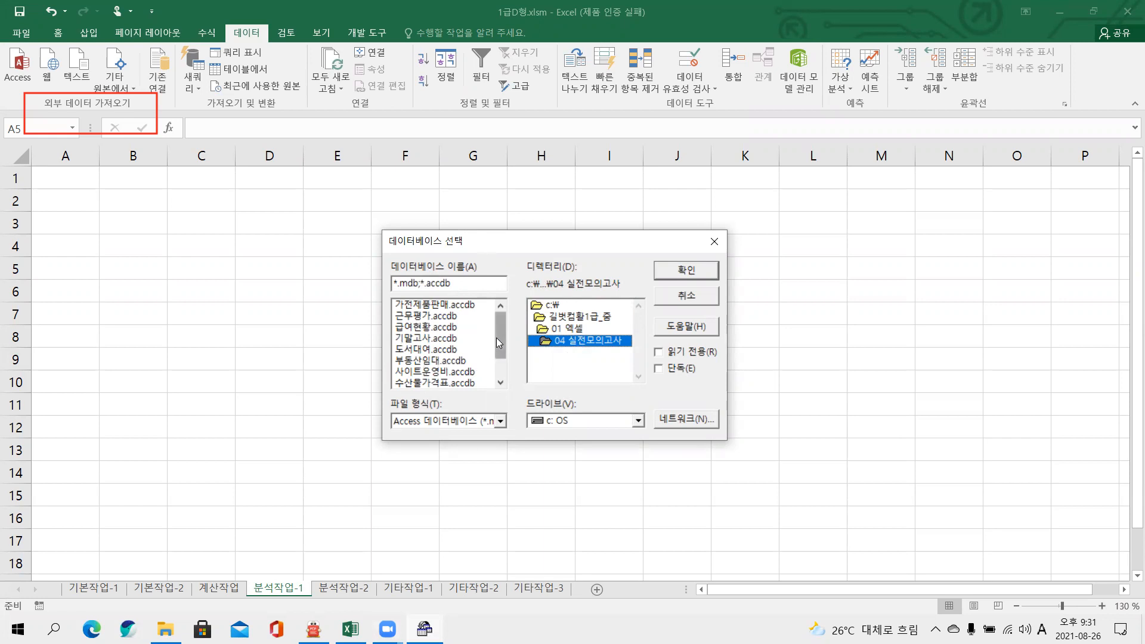
left_click_drag(496, 338, 498, 370)
left_click(429, 383)
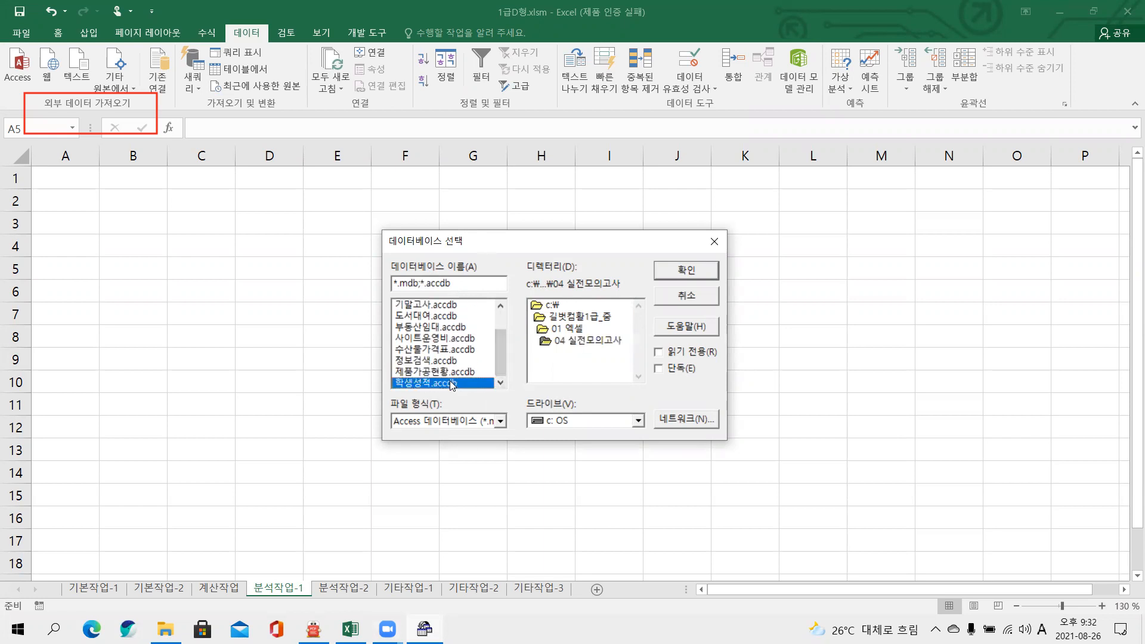
left_click(685, 269)
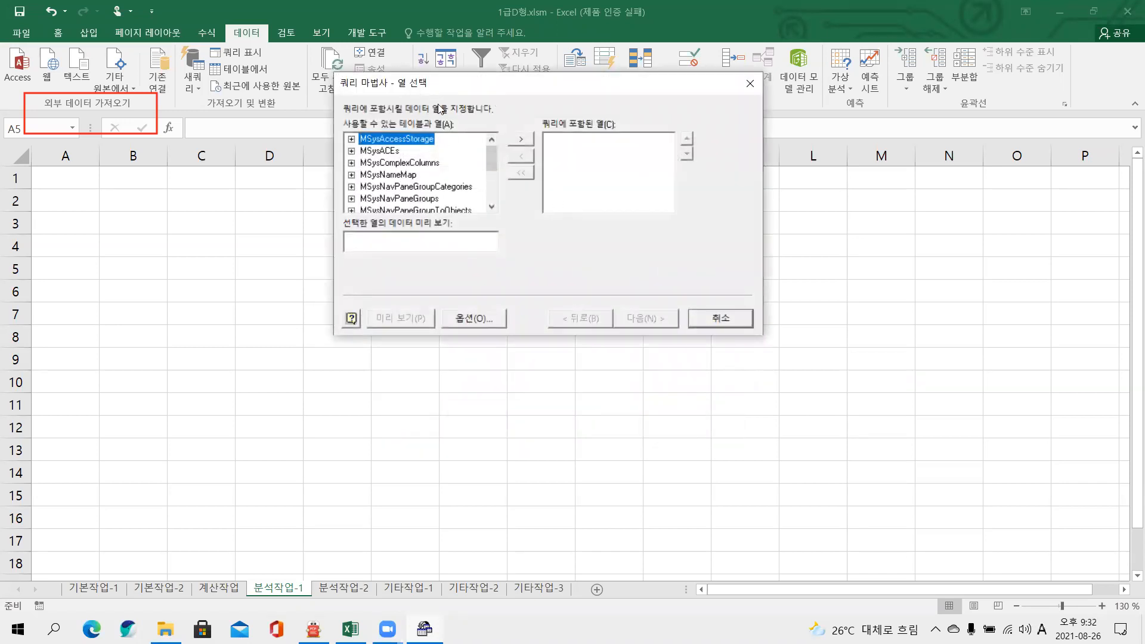
- Include the 이름, 학과코드, TOEIC and 컴퓨터 columns of the 학생성적 table in the query
scroll(492, 255, "down", 1)
scroll(492, 255, "down", 2)
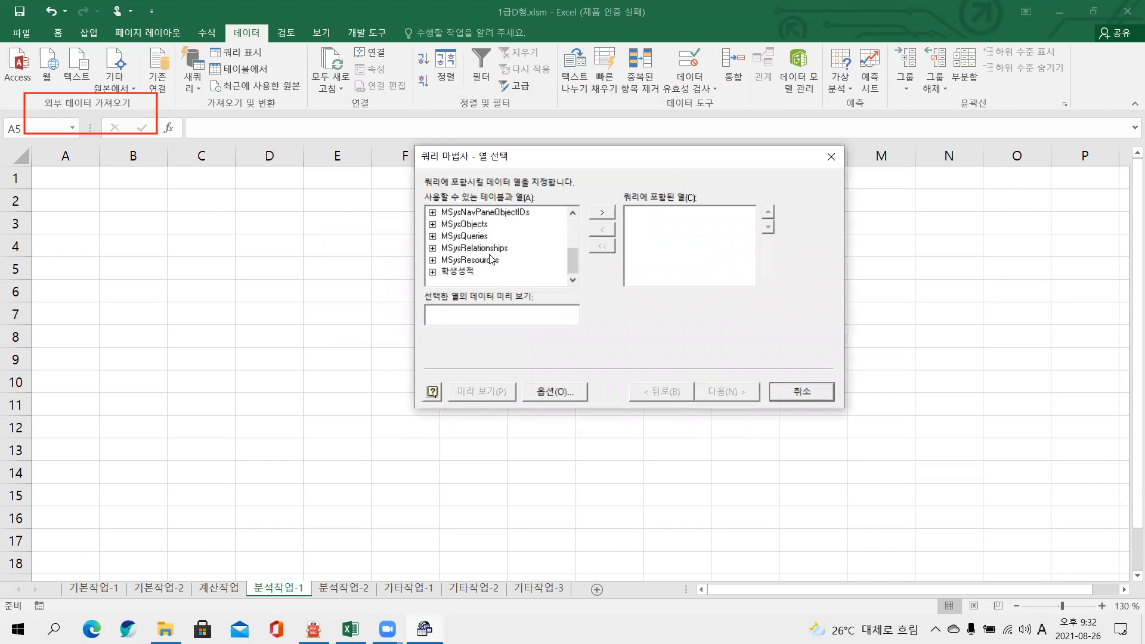
left_click(432, 272)
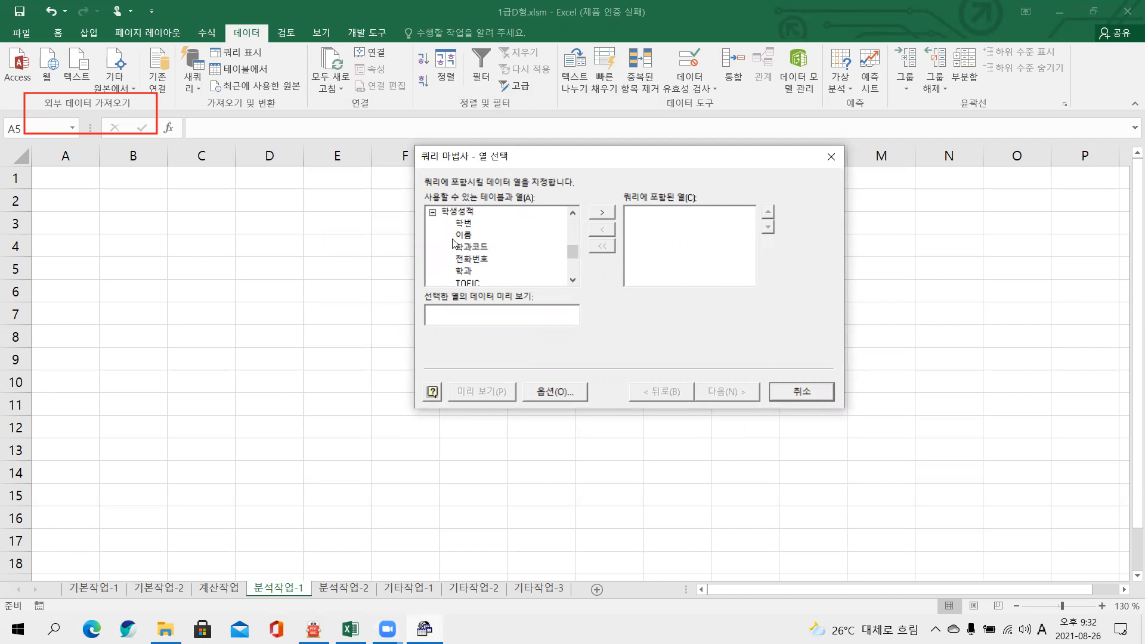
double_click(471, 235)
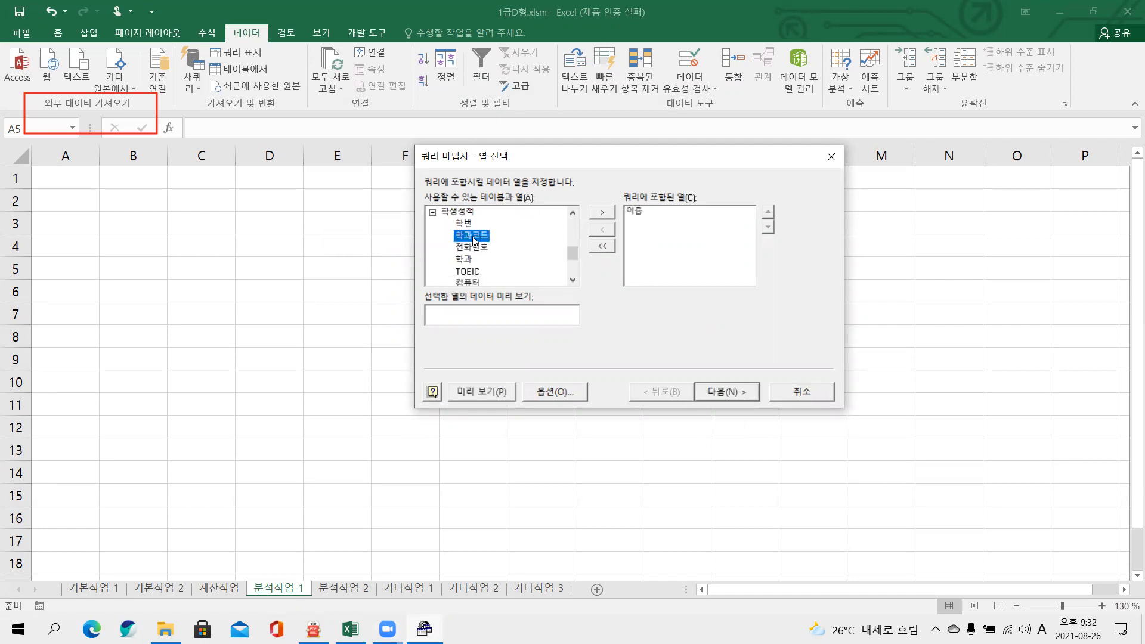
double_click(473, 238)
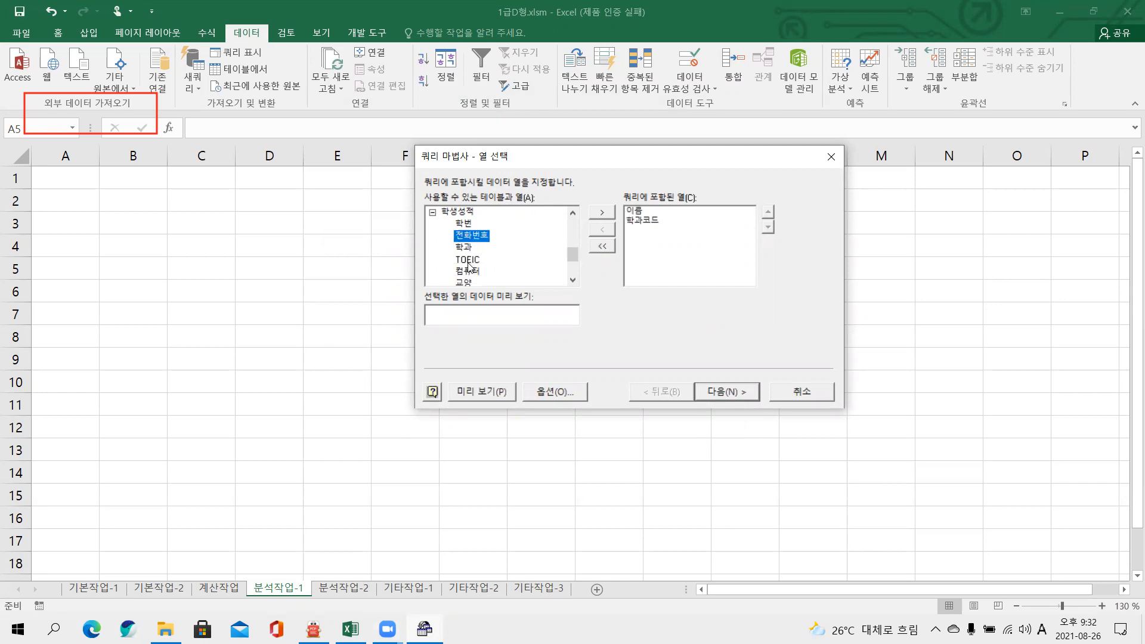
double_click(468, 263)
double_click(468, 263)
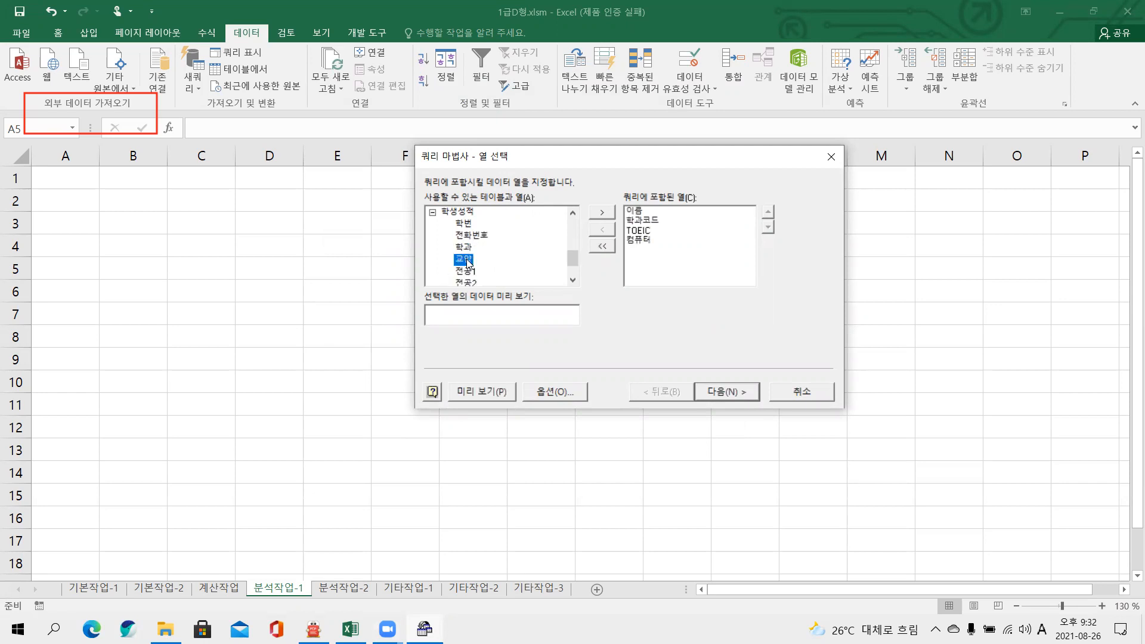
left_click(717, 391)
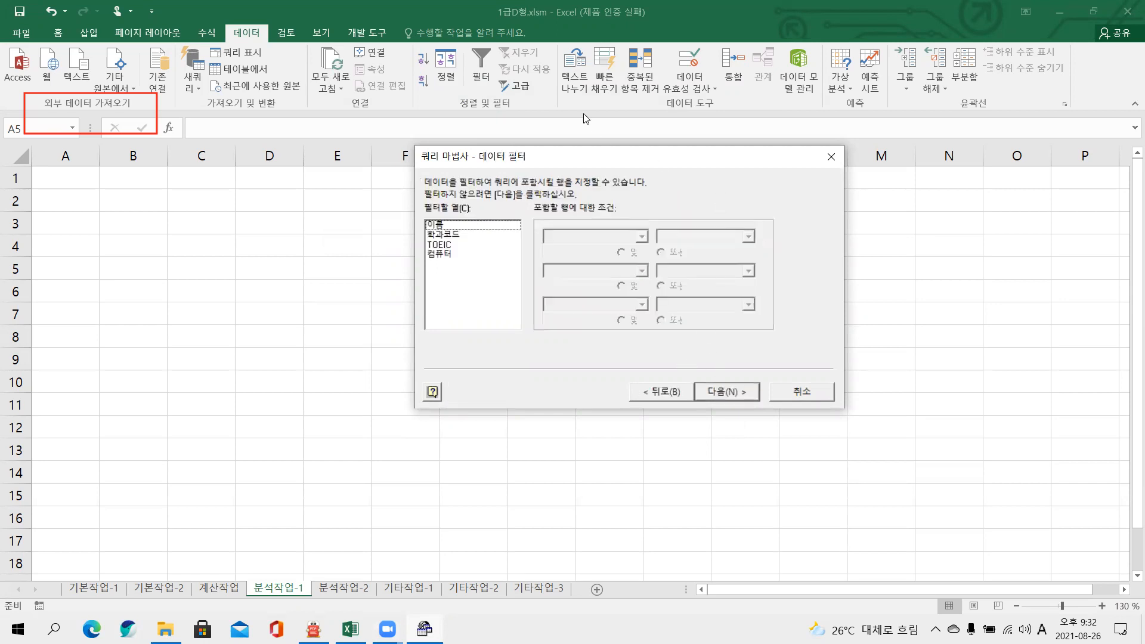
- Filter the query rows to those whose 학과코드 begins with A or begins with B1
left_click_drag(466, 141, 543, 174)
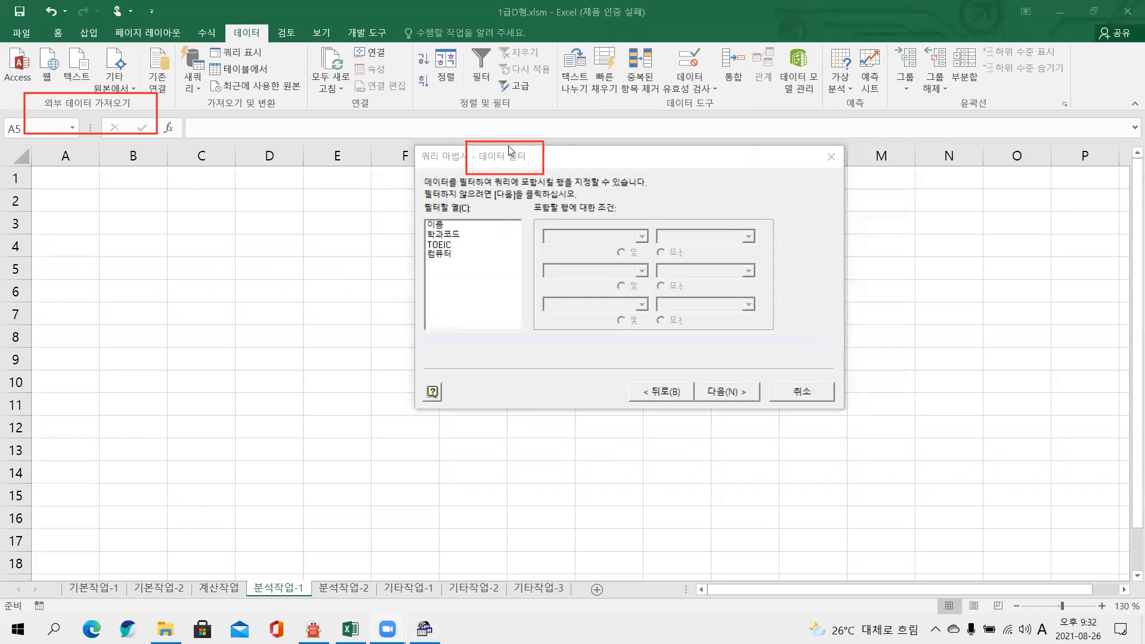
left_click(442, 235)
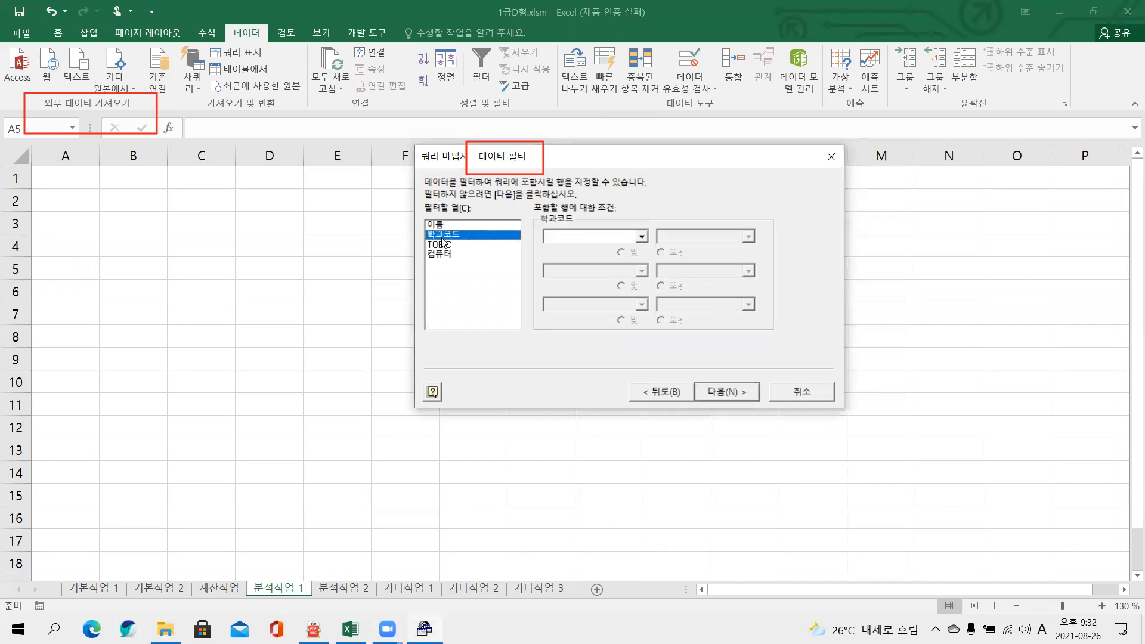
left_click(641, 237)
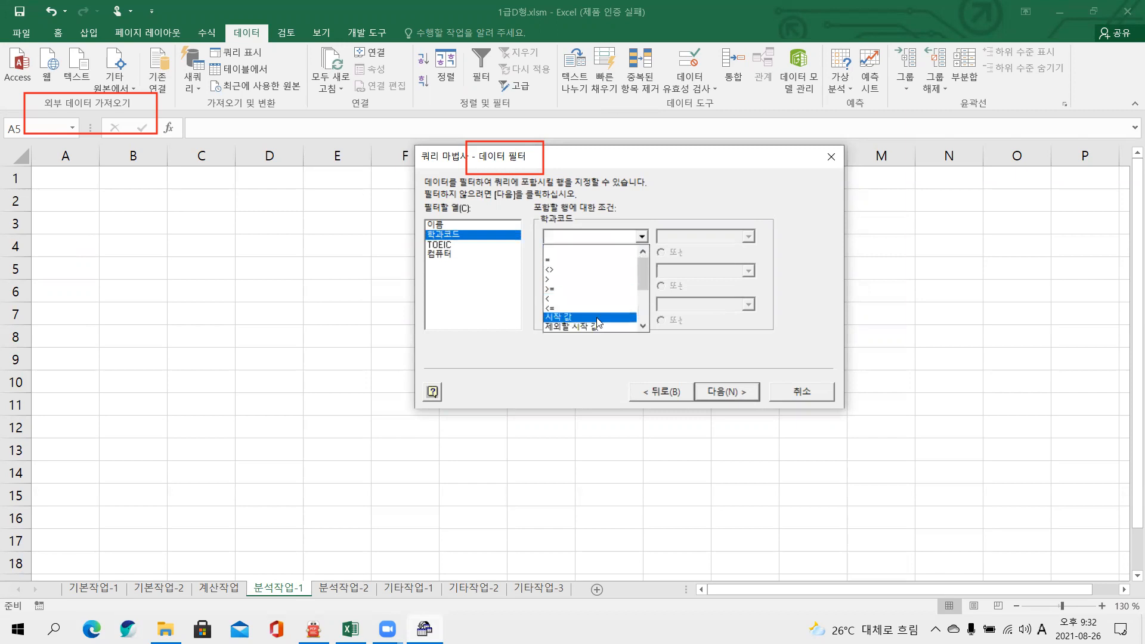
left_click(561, 317)
type("A")
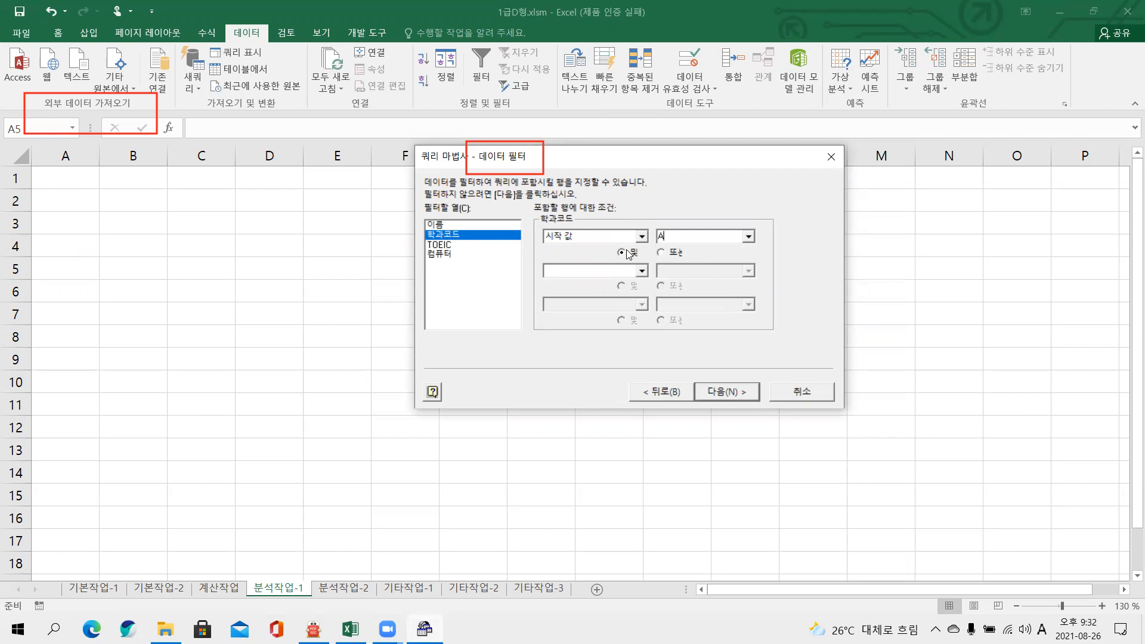
left_click(662, 253)
left_click(642, 271)
left_click(596, 355)
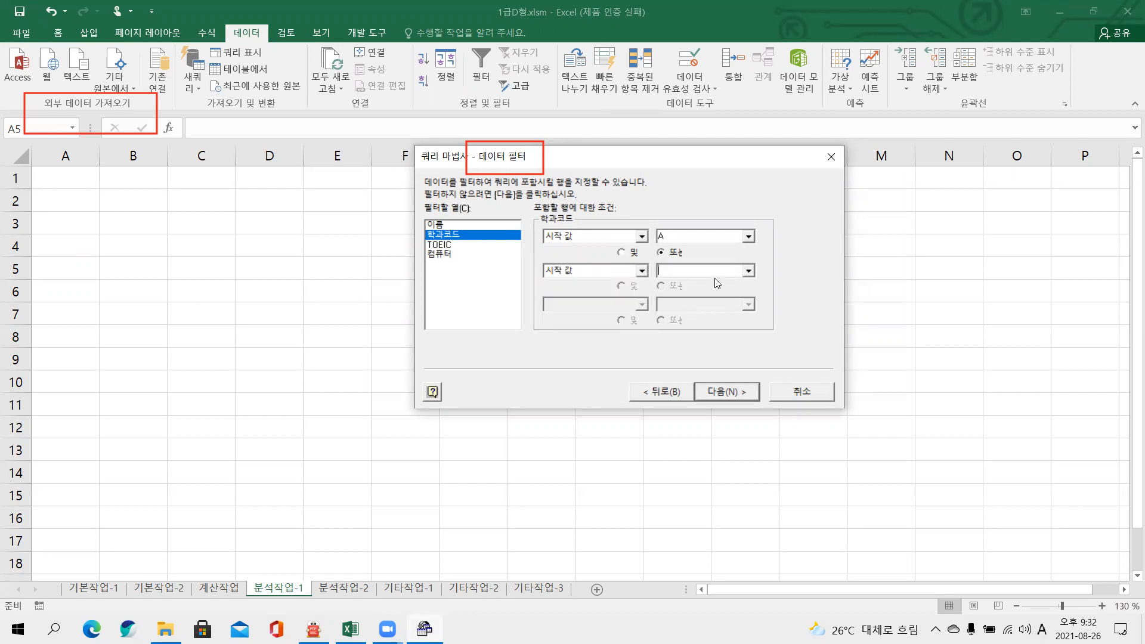
left_click(746, 273)
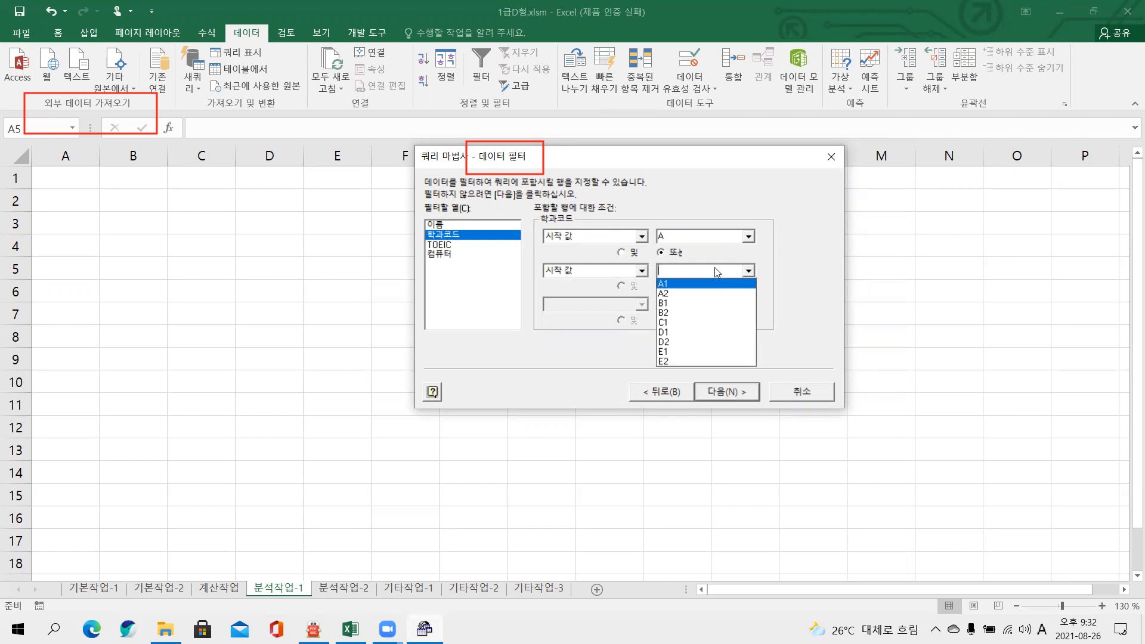
type("B1")
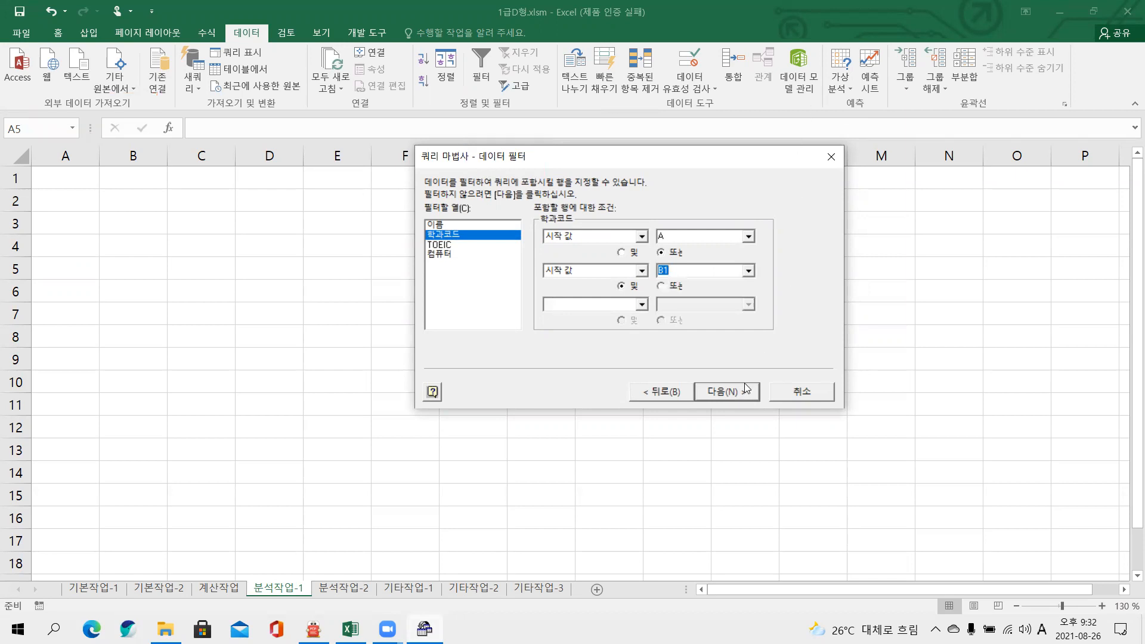
left_click(740, 393)
- Finish the query without sorting and return its data to Excel as a pivot table report at A5 of the existing sheet
left_click(739, 394)
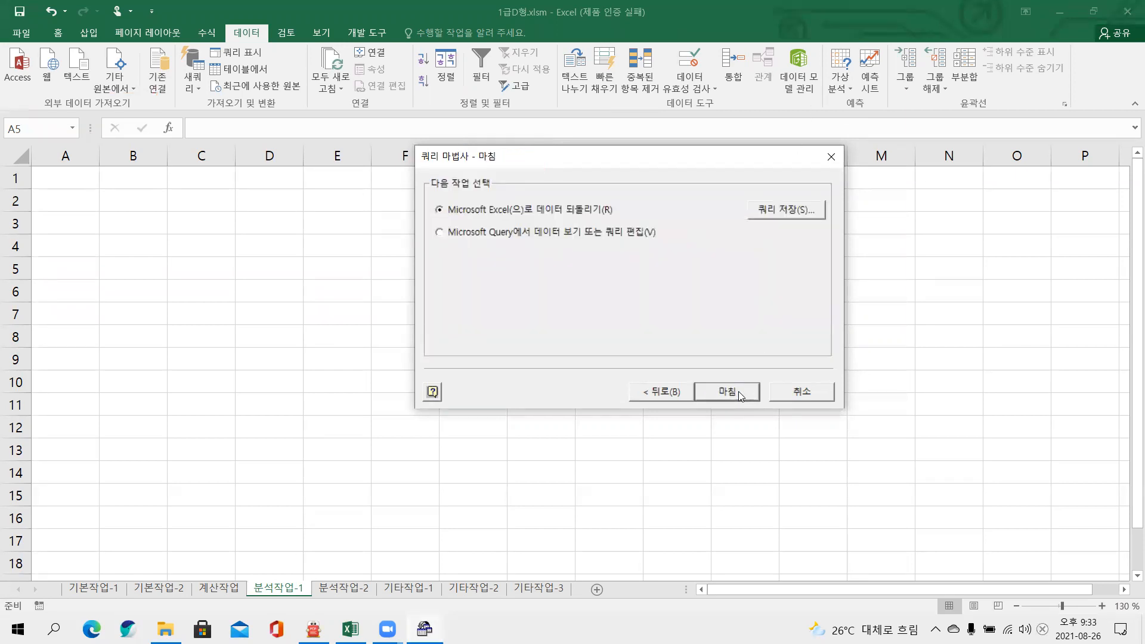
left_click(738, 391)
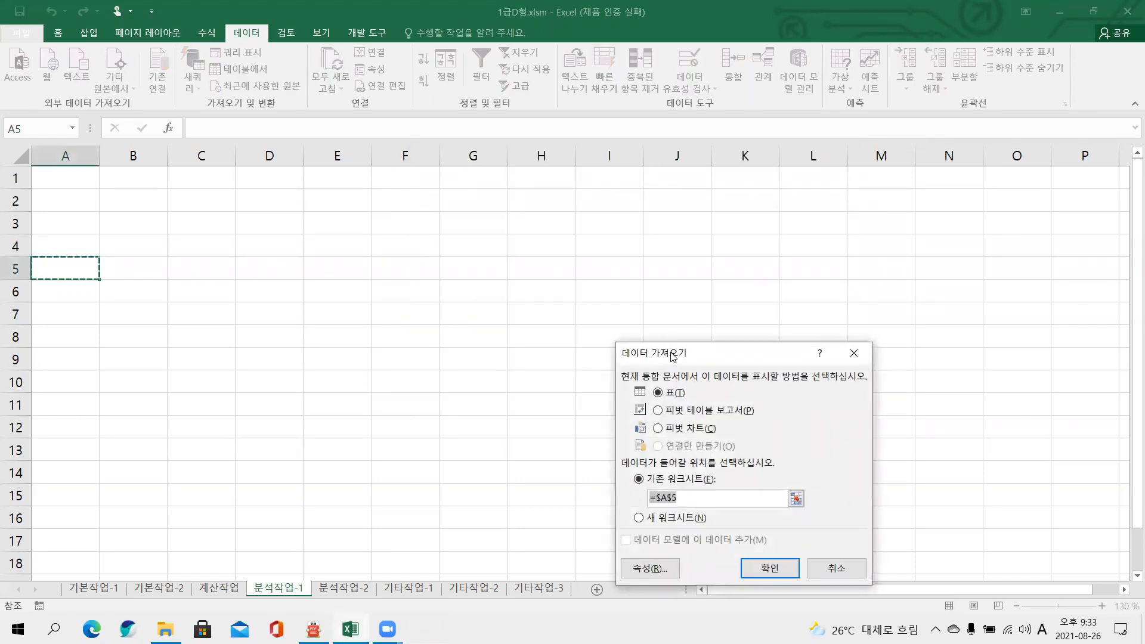
left_click_drag(672, 356, 539, 123)
left_click(540, 179)
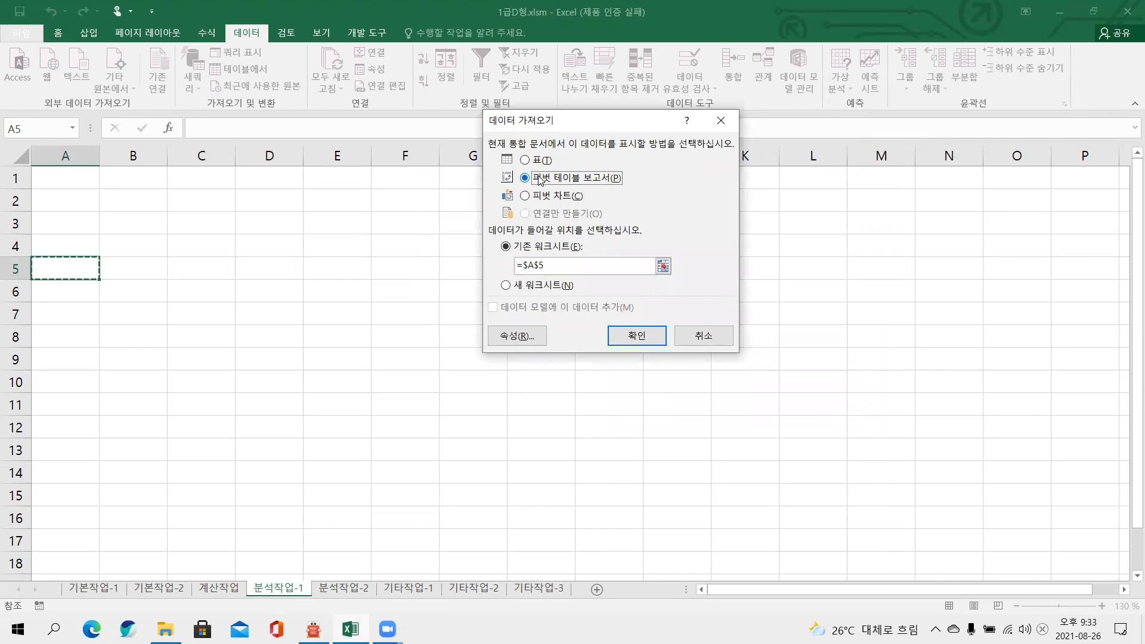
left_click(563, 261)
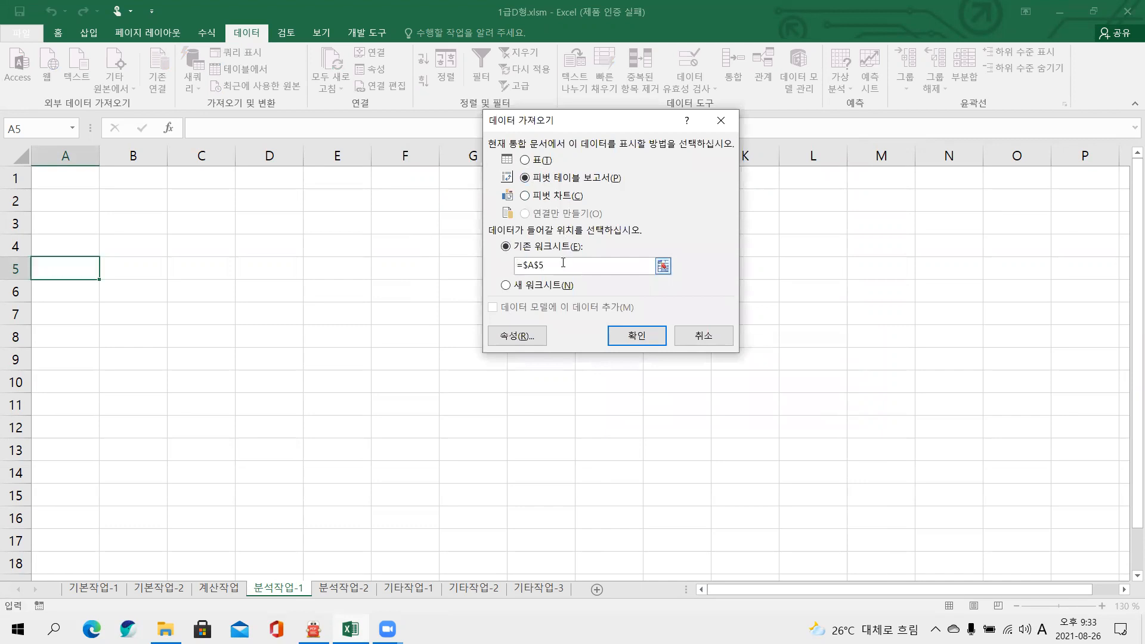
left_click_drag(562, 262, 514, 265)
left_click(635, 335)
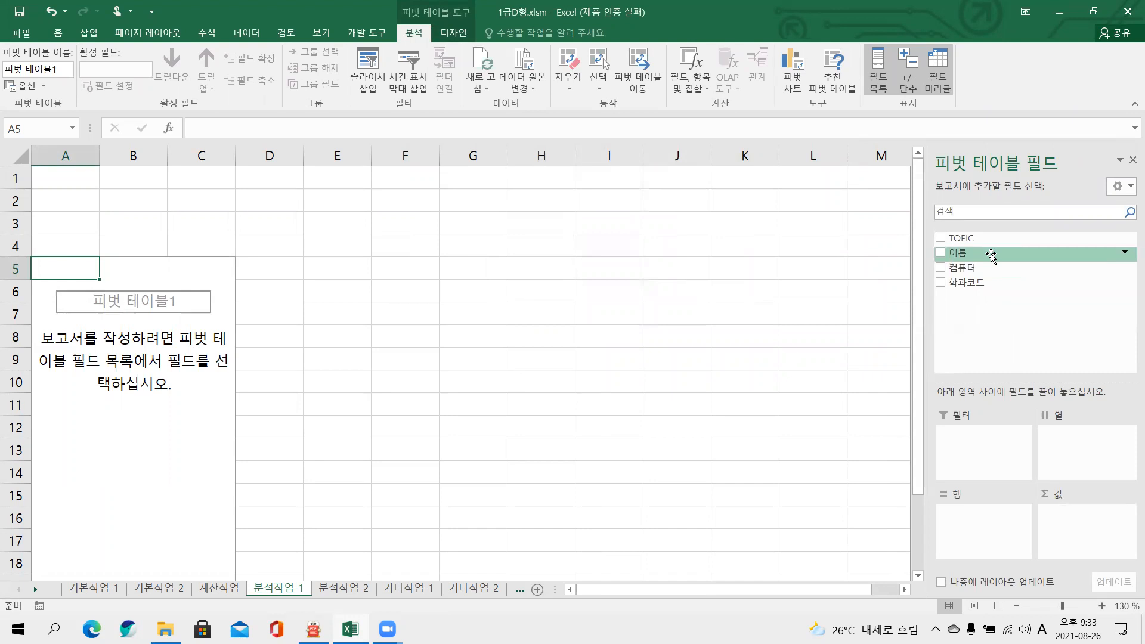
- Lay out the pivot table with 이름 as the filter, 학과코드 as rows, and TOEIC and 컴퓨터 as values
left_click_drag(991, 255, 960, 453)
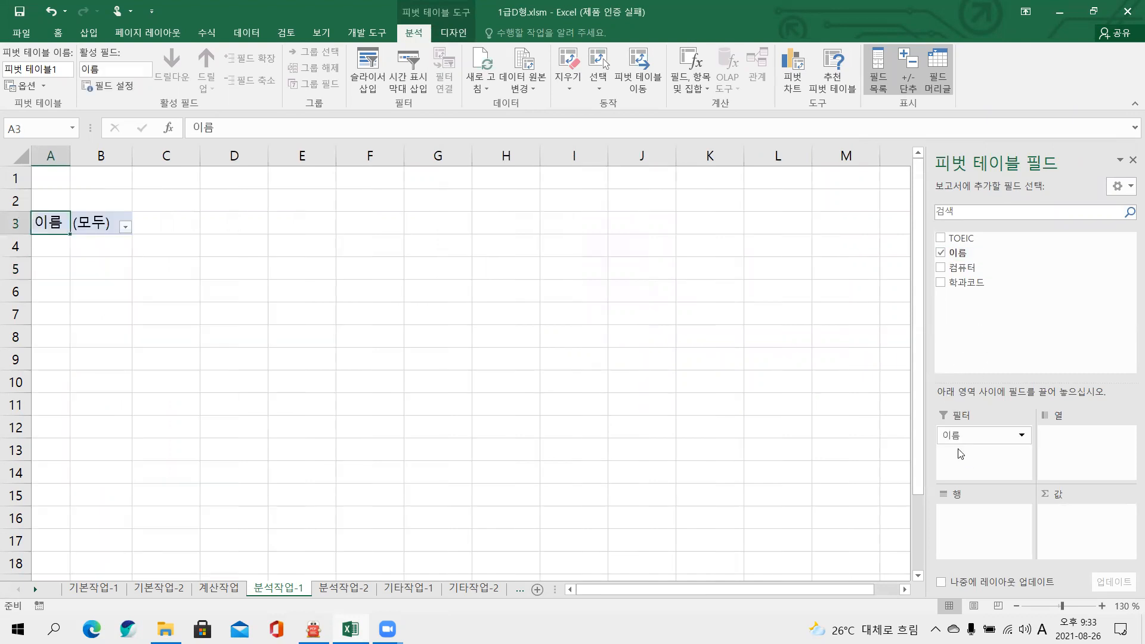
left_click_drag(1002, 286, 960, 533)
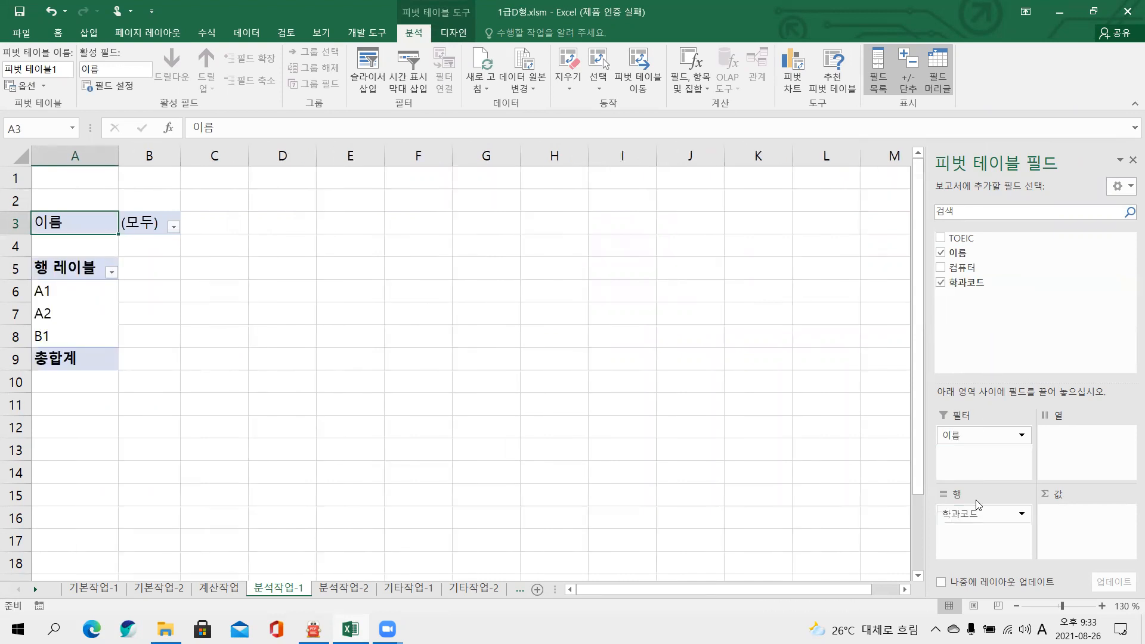
left_click_drag(981, 238, 1070, 525)
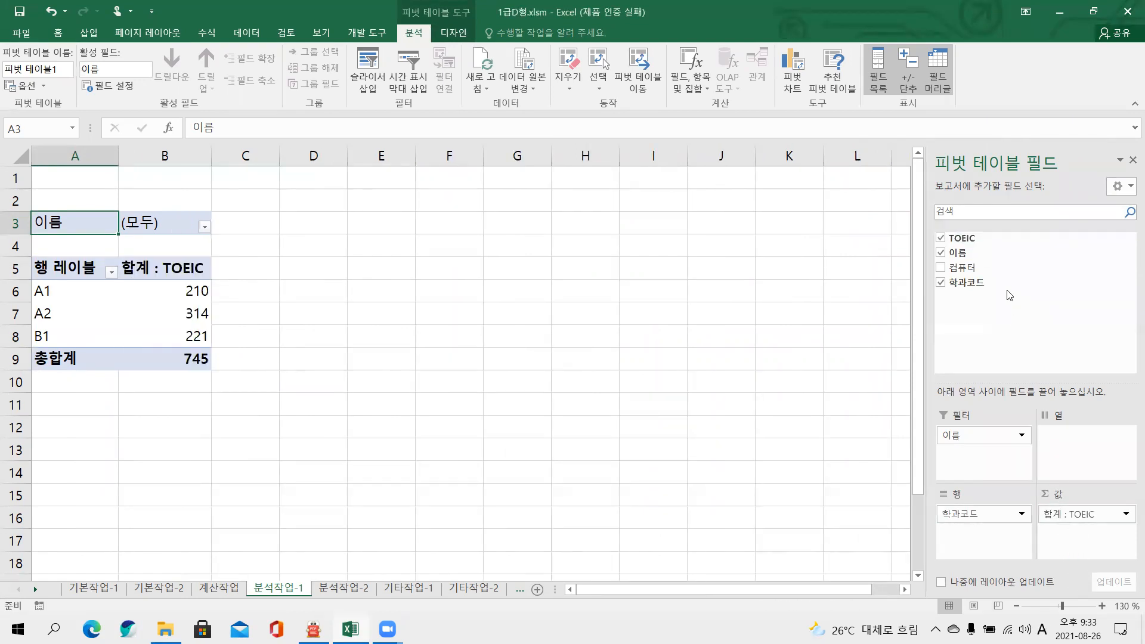
left_click_drag(1007, 268, 1074, 529)
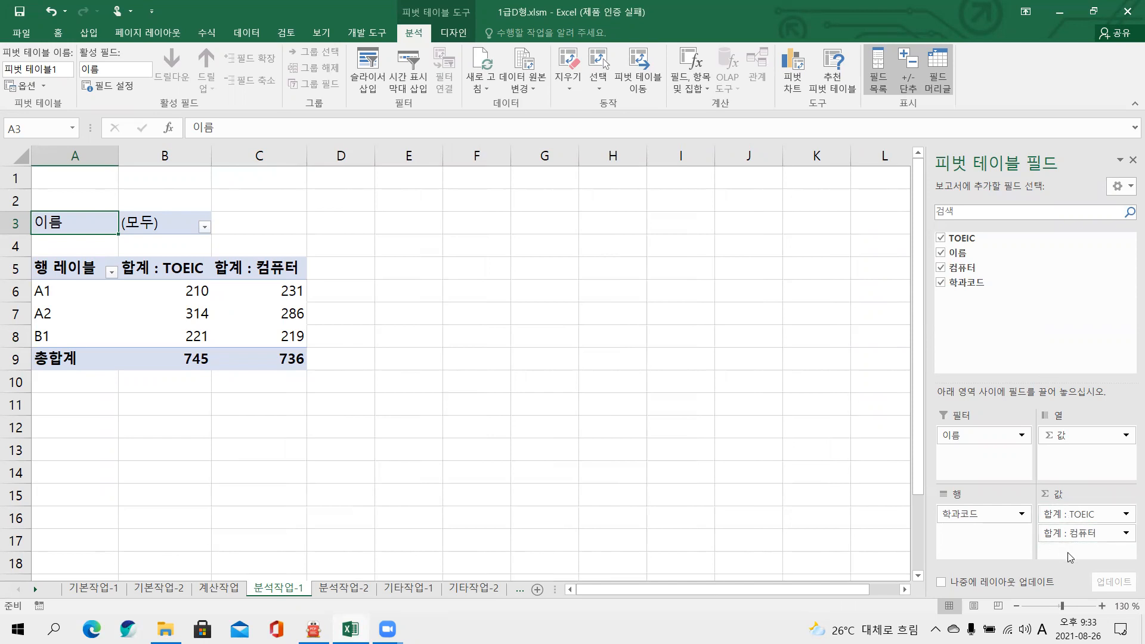
- Set the TOEIC value field to be summarized by 최소값
left_click(1069, 519)
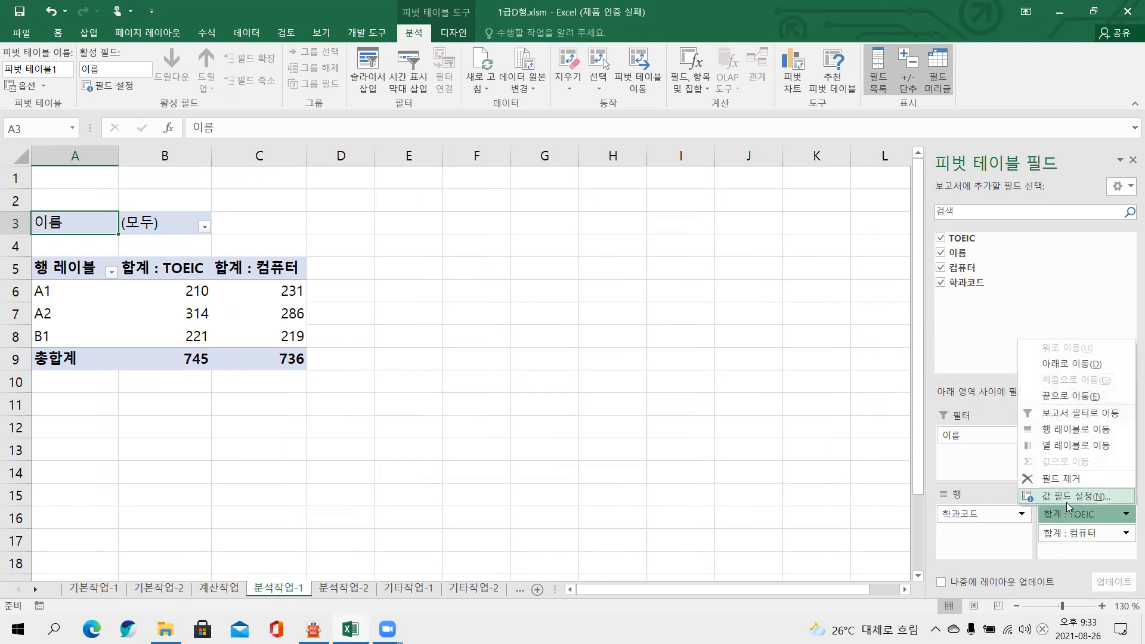
left_click(1068, 504)
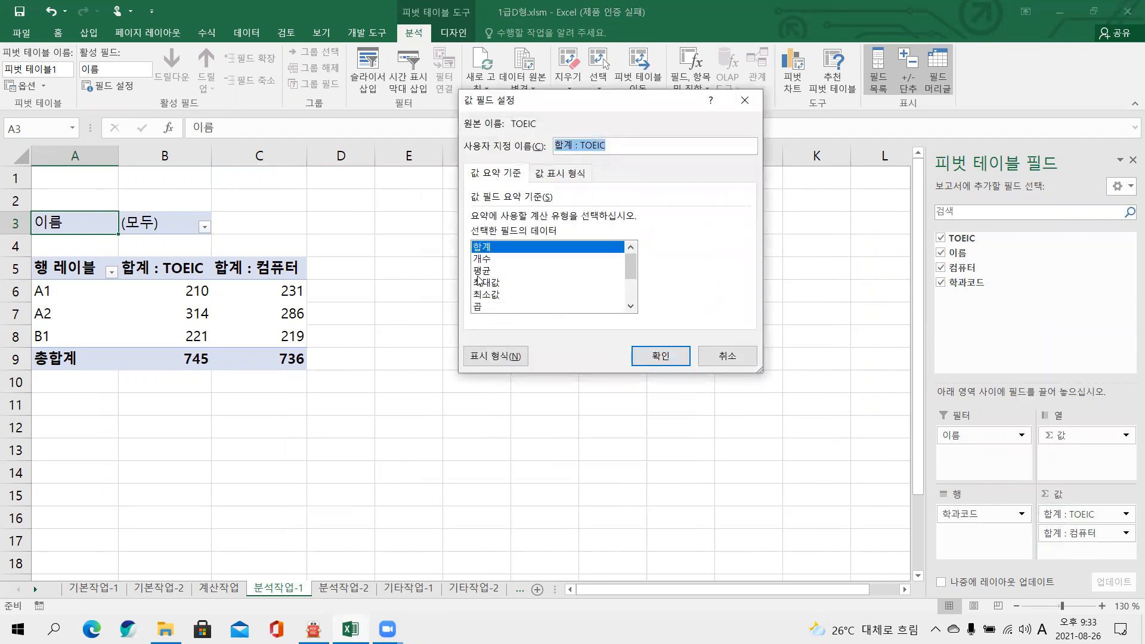
left_click(483, 294)
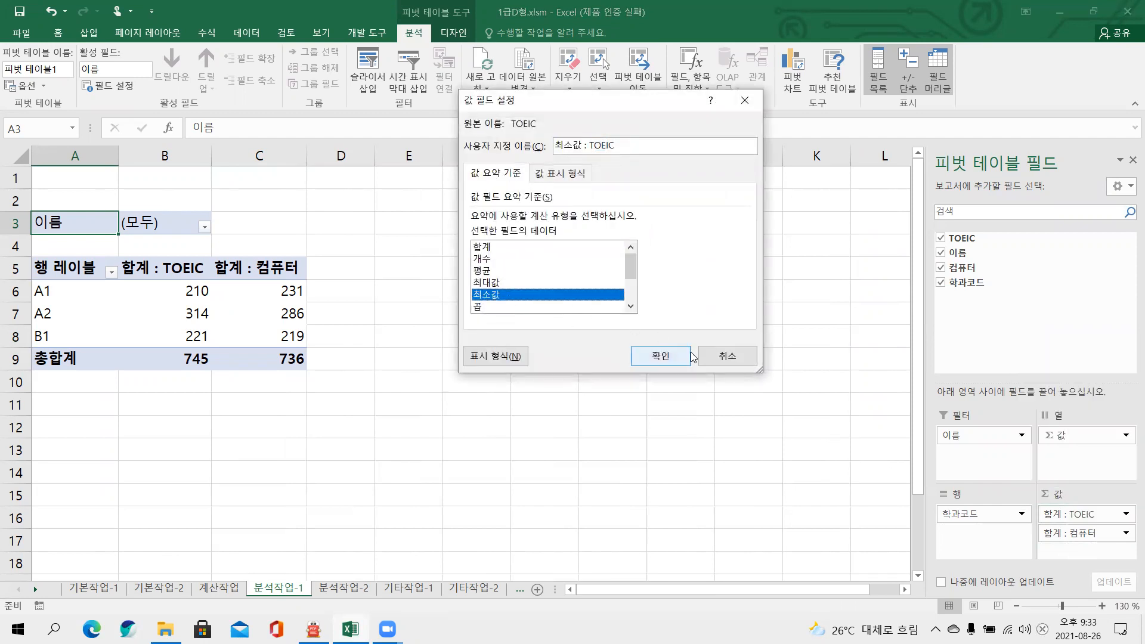
left_click(660, 356)
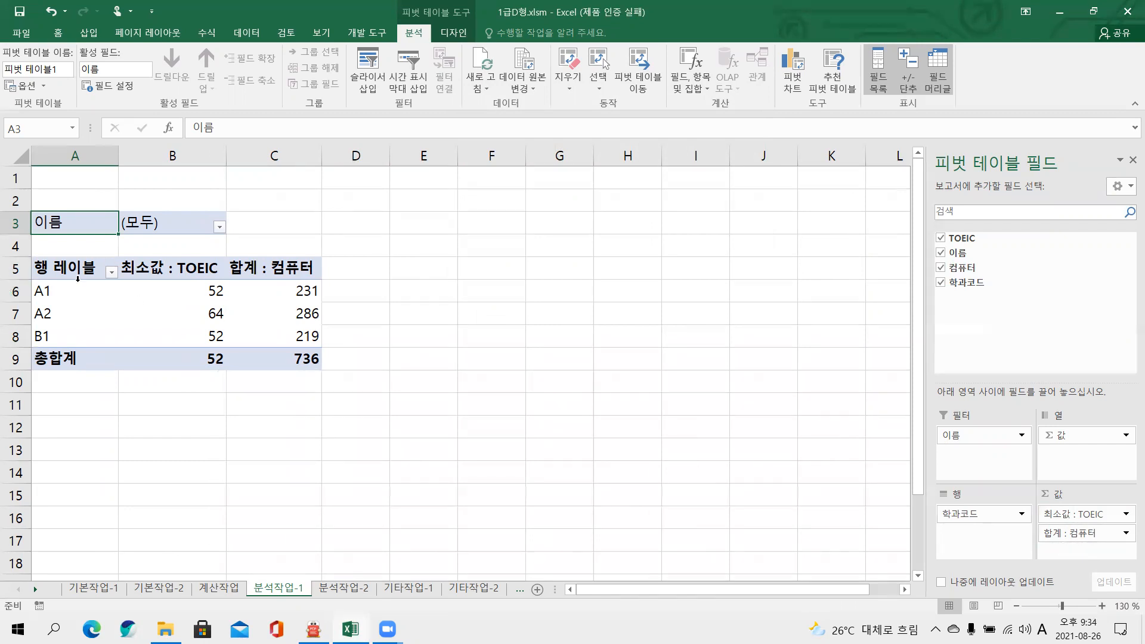
- Set the 컴퓨터 value field to be summarized by 최소값
left_click(253, 268)
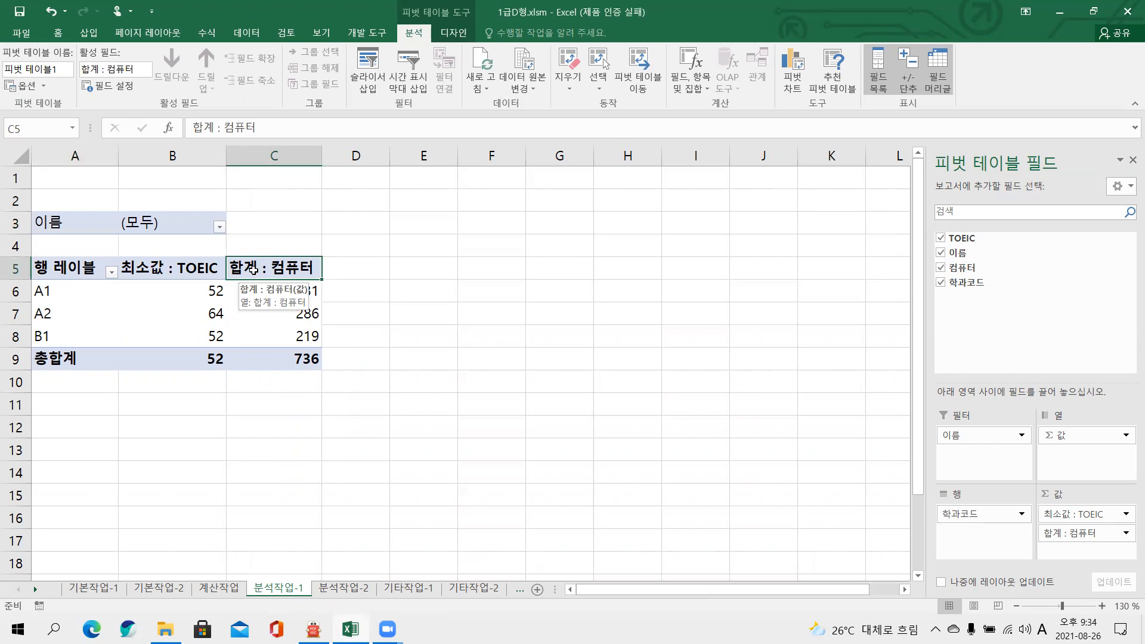
right_click(253, 269)
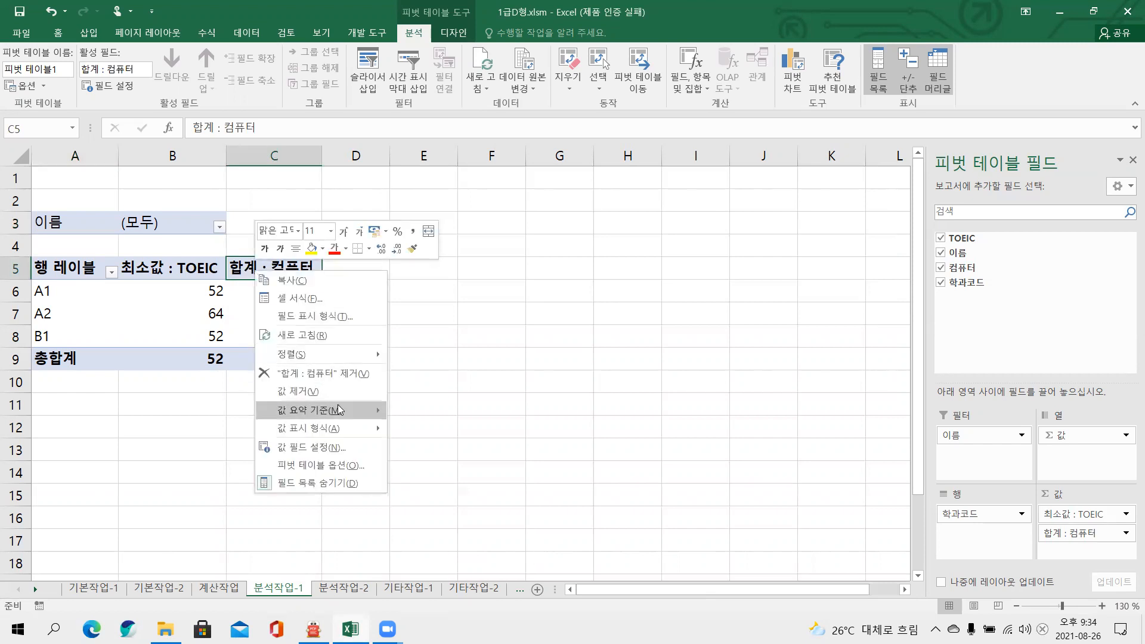
mouse_move(338, 410)
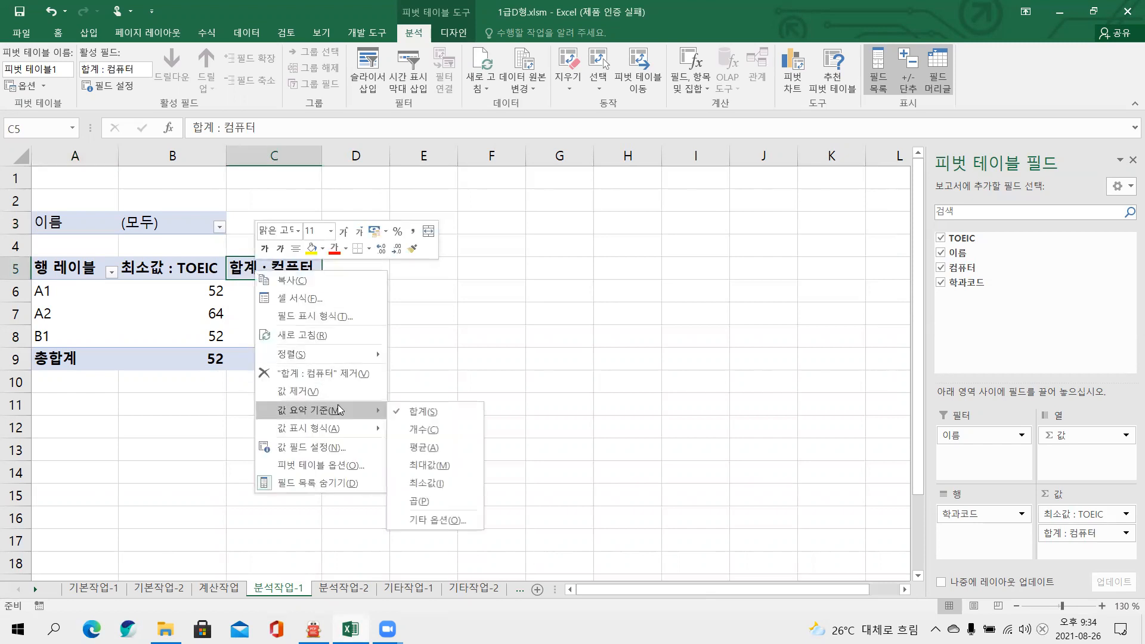
left_click(435, 492)
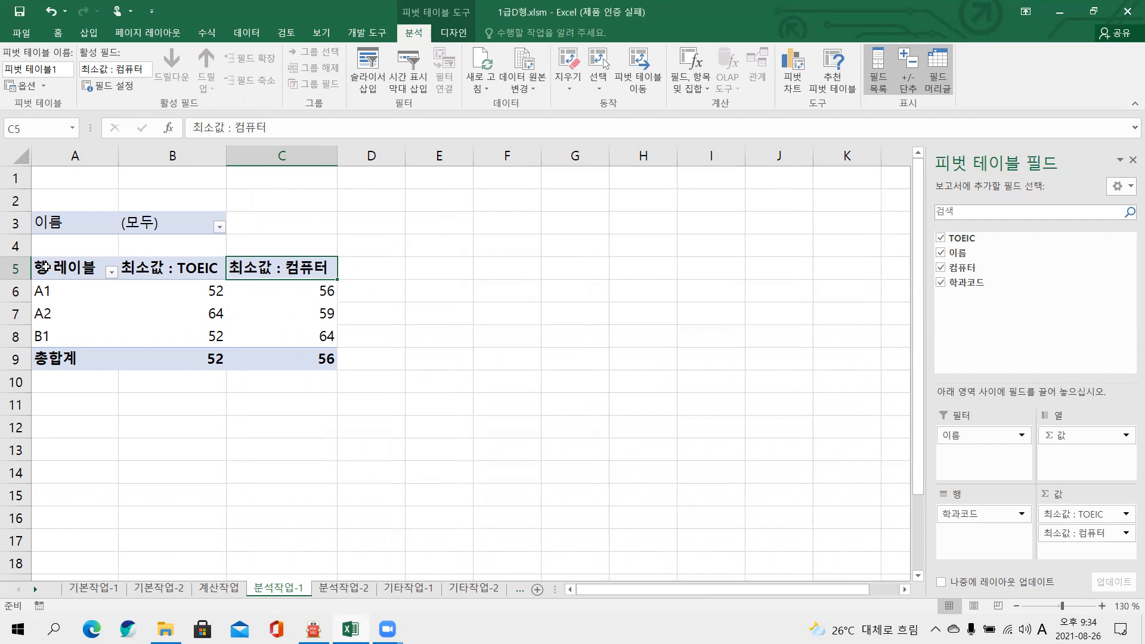
- Change the pivot table's report layout to outline form (개요 형식으로 표시)
left_click(455, 34)
left_click(100, 88)
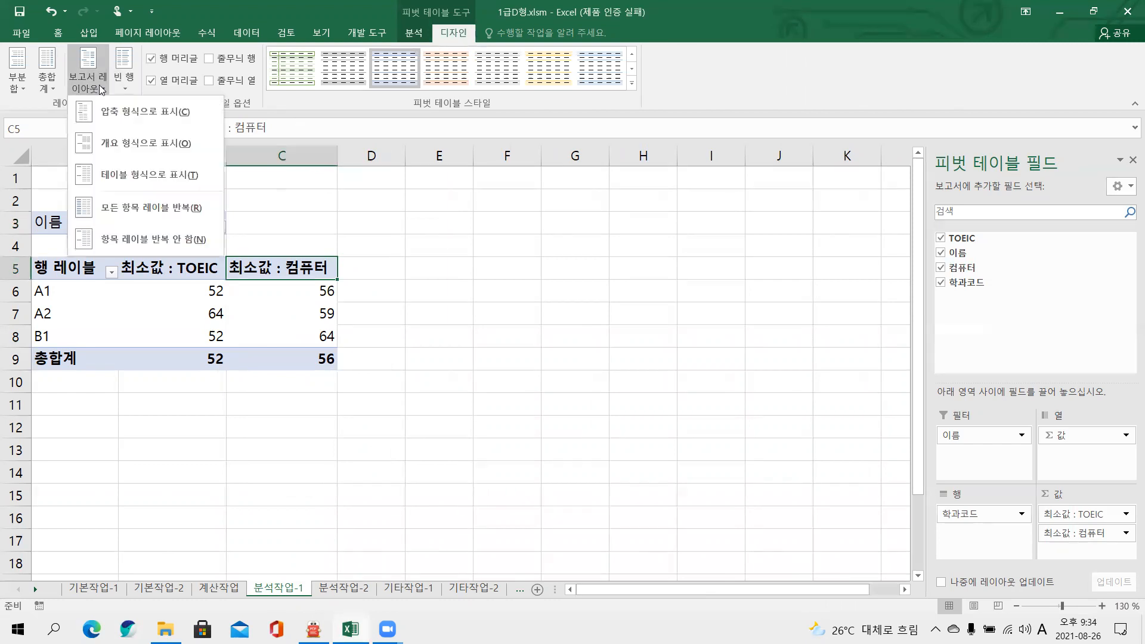
left_click(110, 143)
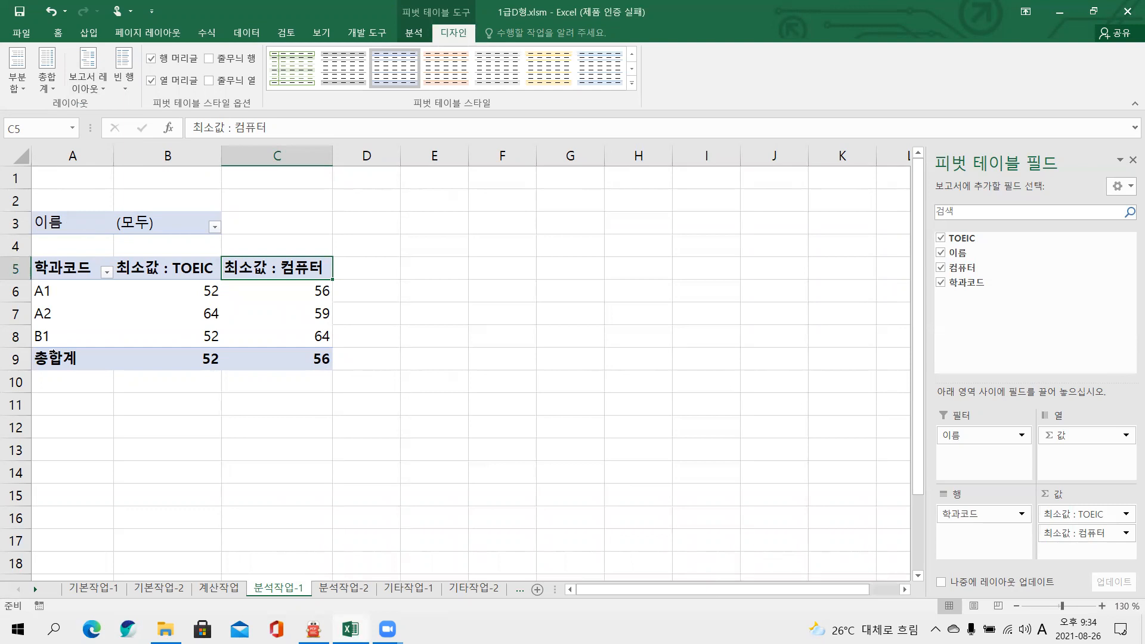
- Group the A1 and A2 items of 학과코드 and name the group 영문과
left_click(70, 302)
left_click_drag(70, 305, 71, 314)
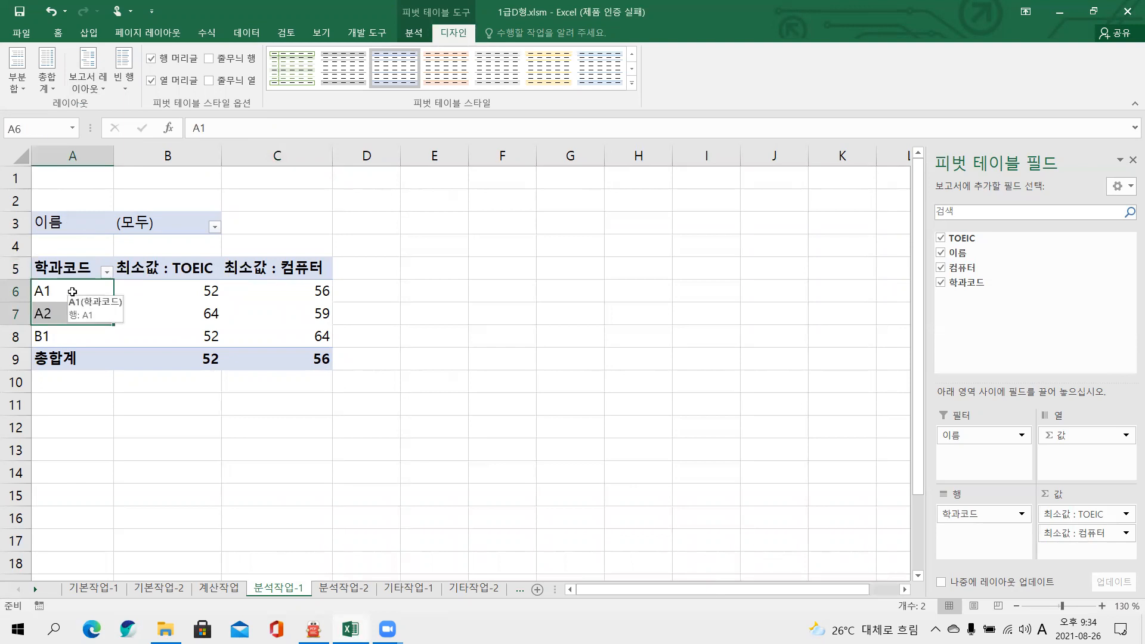
right_click(72, 292)
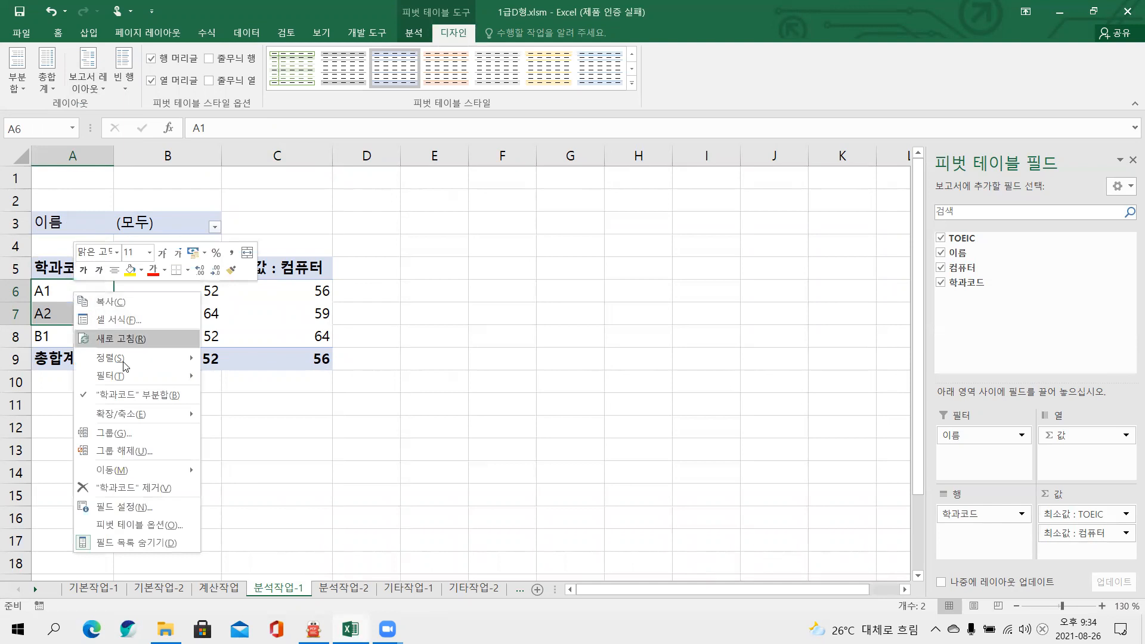
left_click(127, 434)
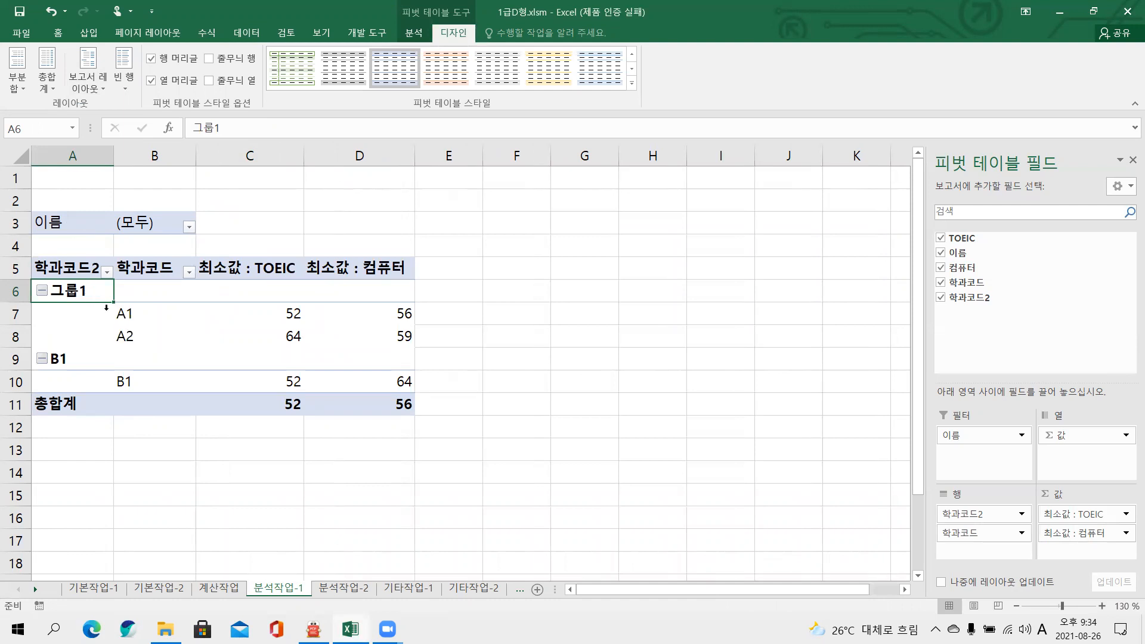
key("Hangul")
type("영문")
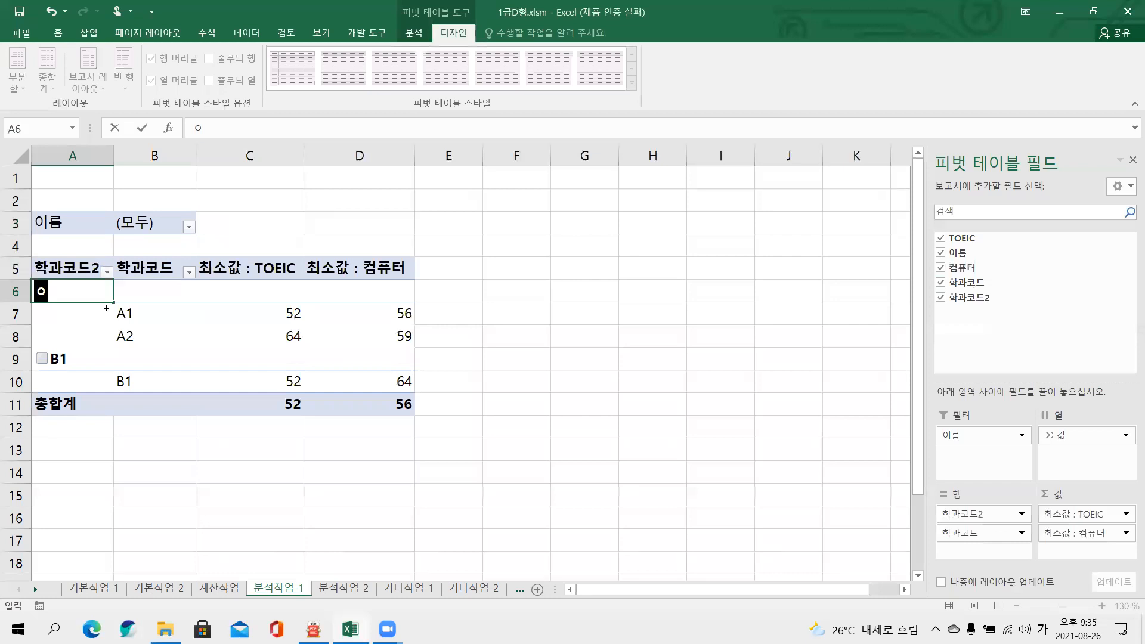
type("과")
key("Return")
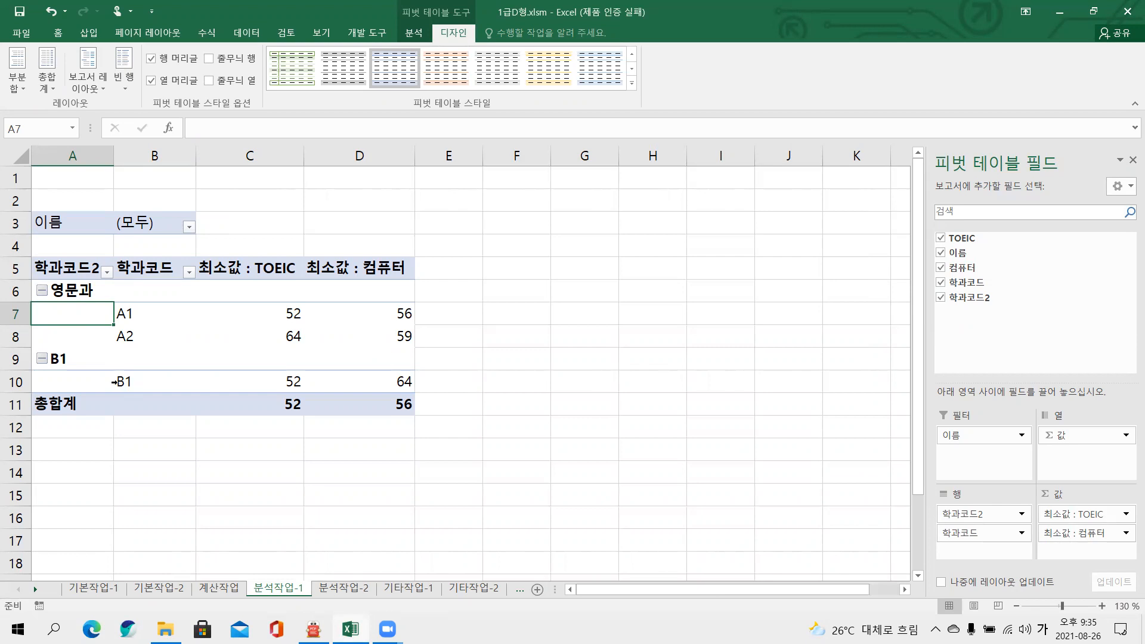
- Try to group the single B1 item of the 학과코드 field
left_click(115, 382)
left_click(136, 375)
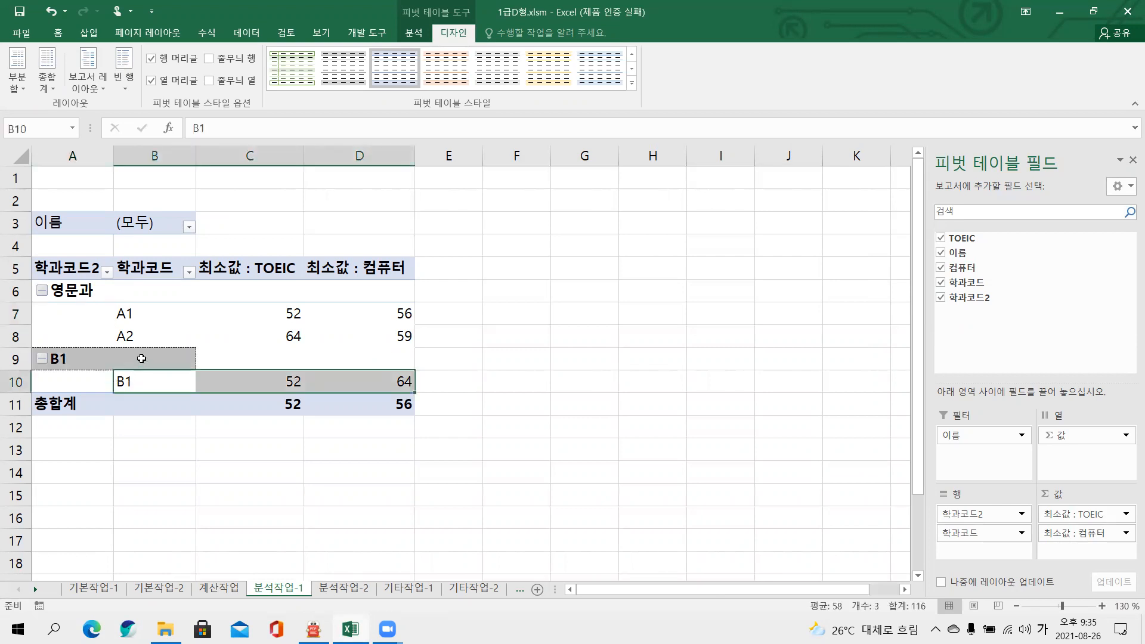
left_click(141, 358)
left_click(151, 383)
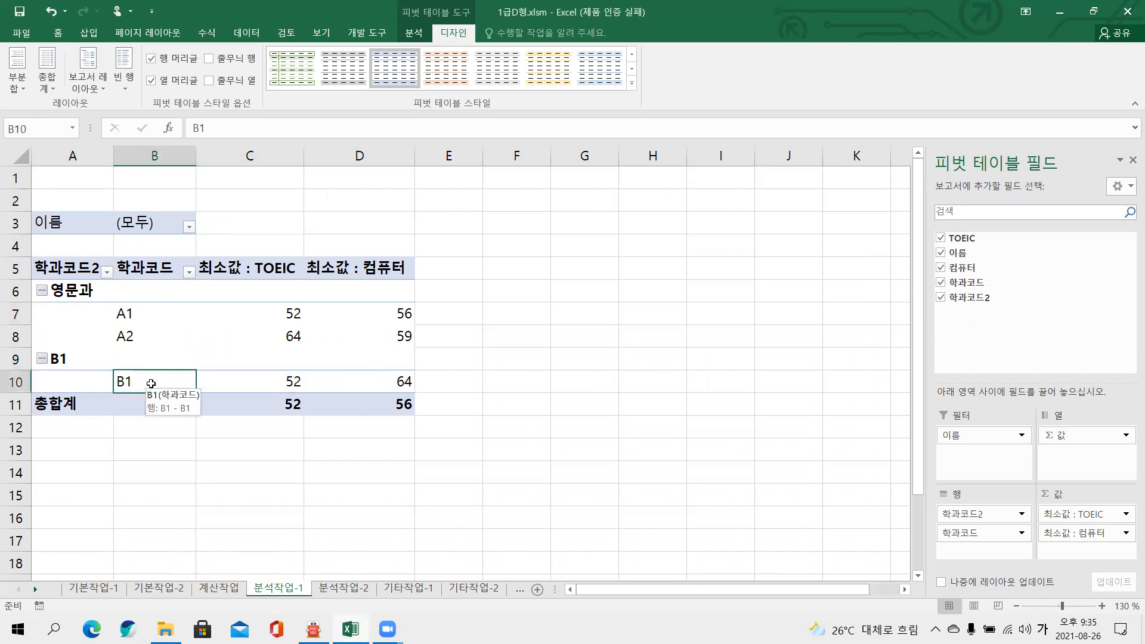
right_click(151, 383)
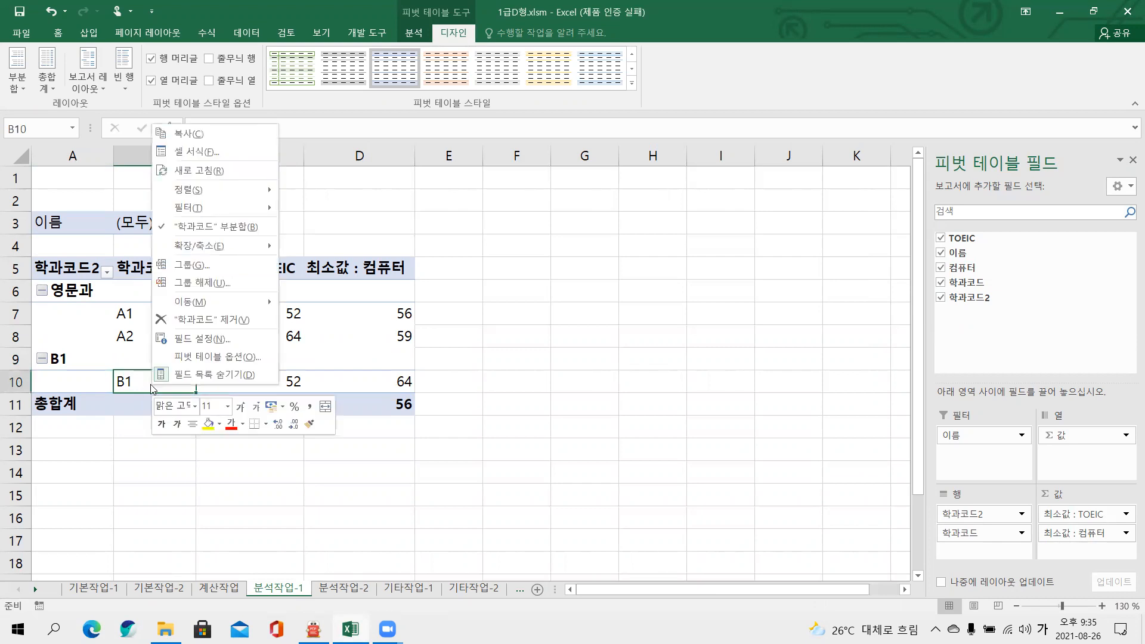
left_click(200, 266)
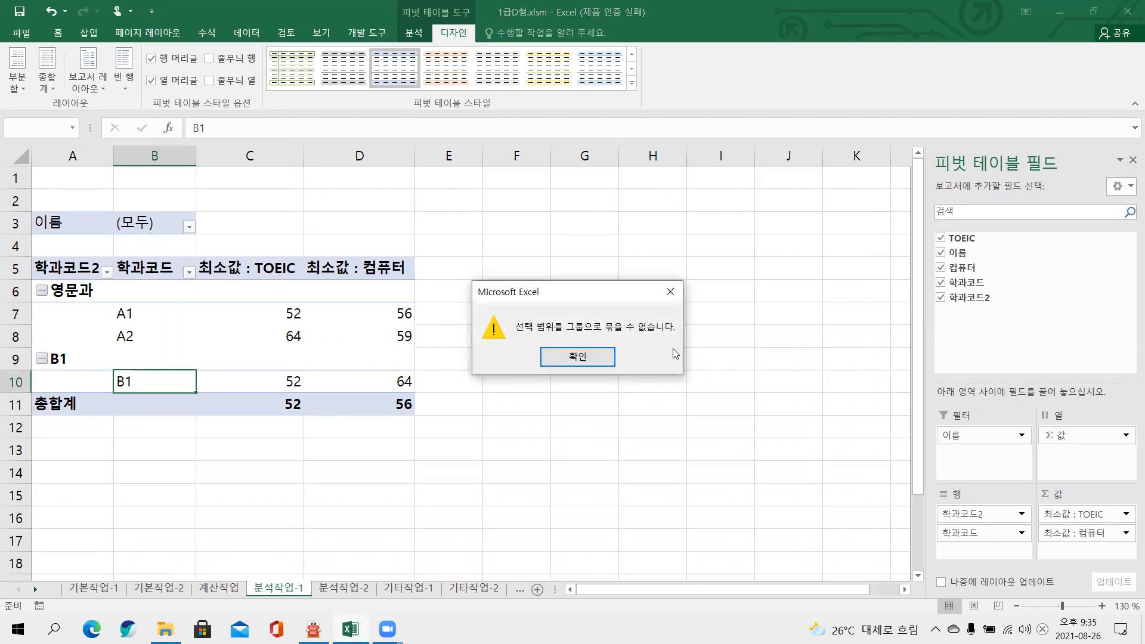
left_click(568, 356)
- Rename the B1 group label in cell A9 as 기계설계과
left_click(62, 357)
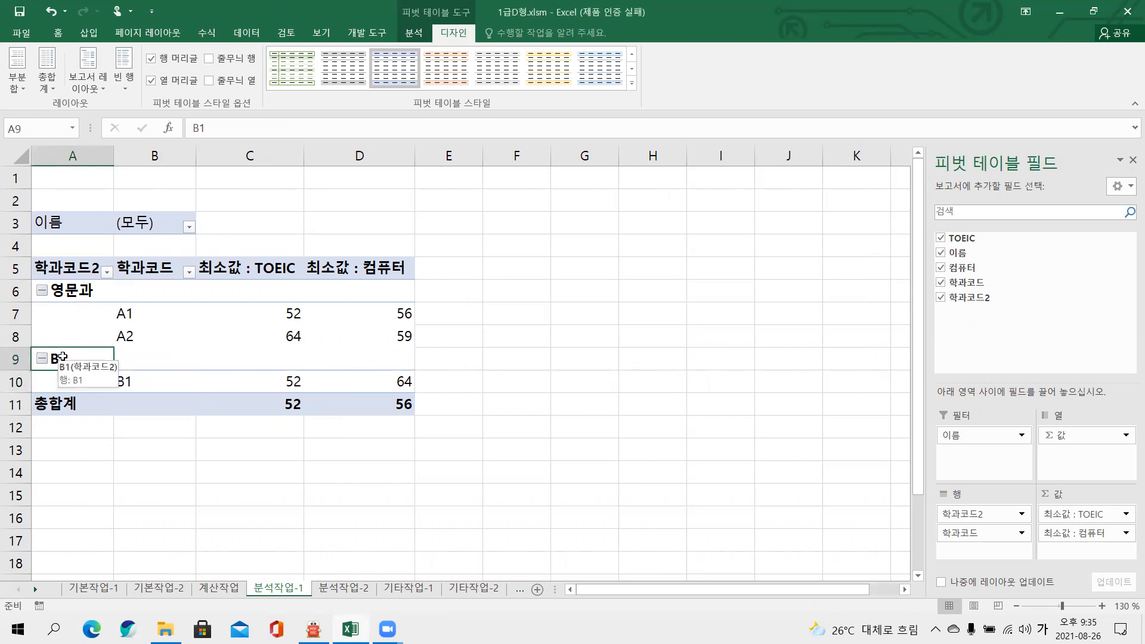
type("기계섬")
type("계과")
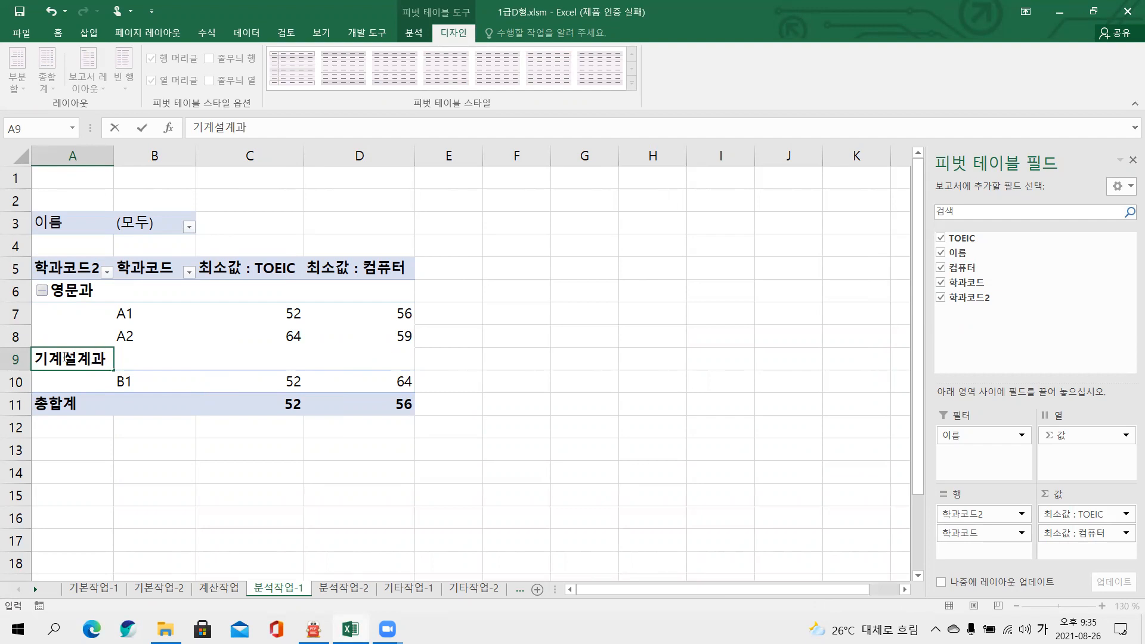
key("Return")
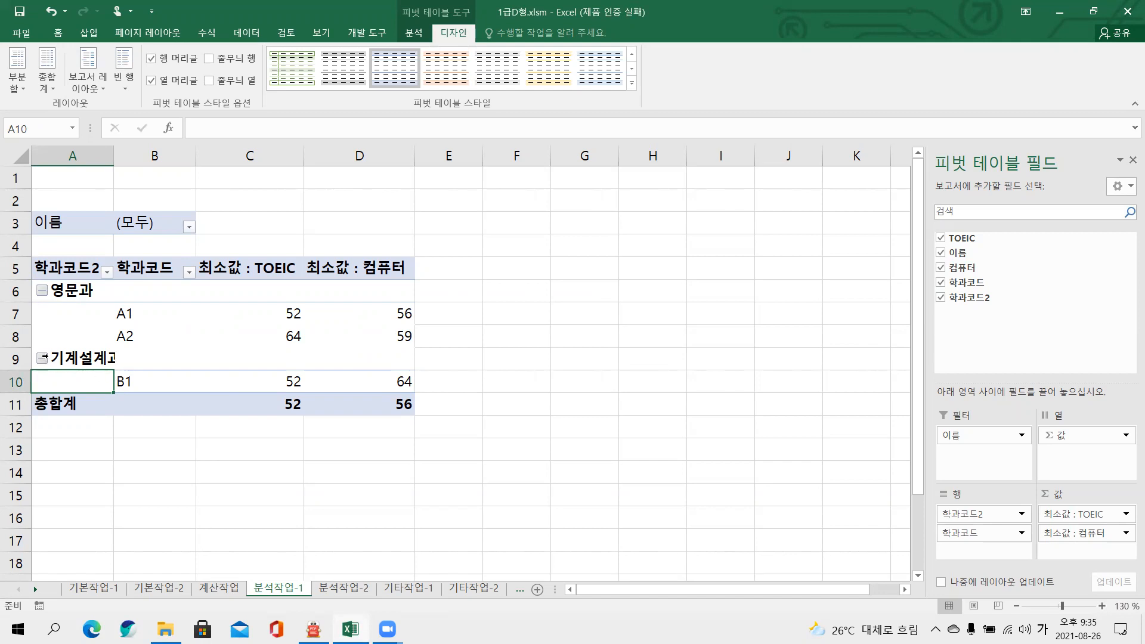
- Collapse the whole 학과코드2 field so the 영문과 and 기계설계과 groups hide their individual codes
left_click(42, 358)
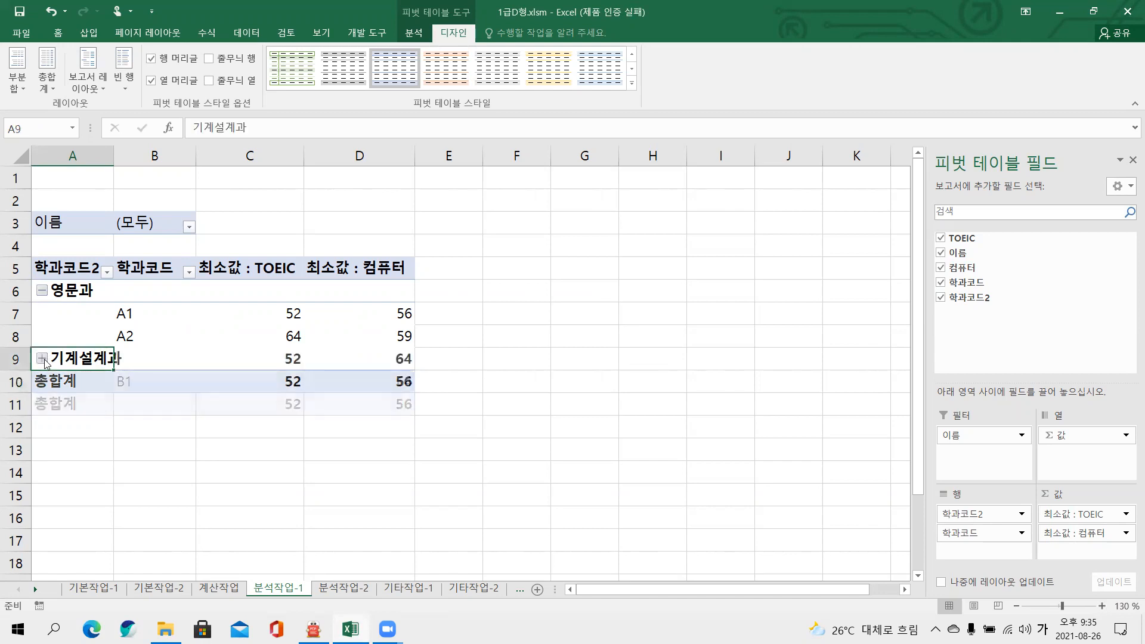
left_click(45, 291)
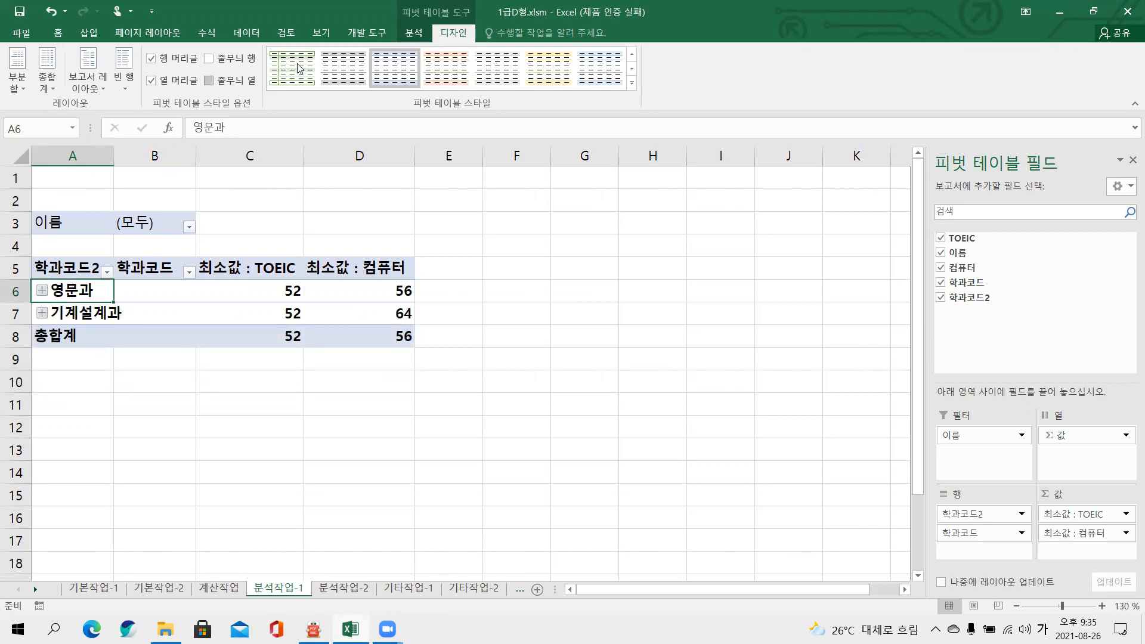
left_click(413, 33)
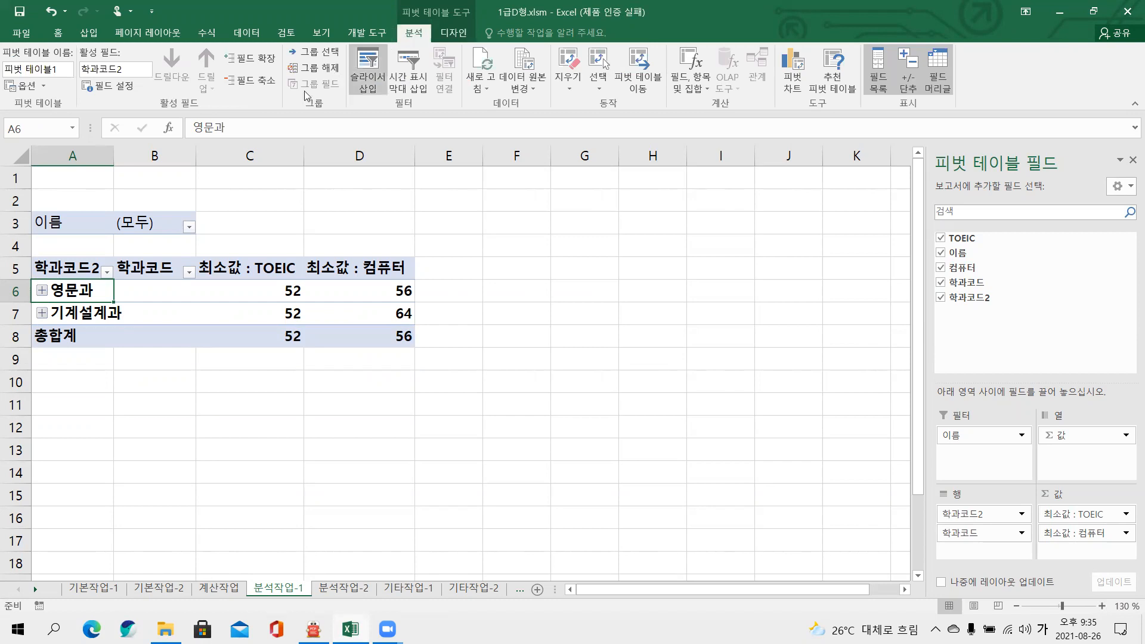
left_click(238, 64)
left_click(241, 82)
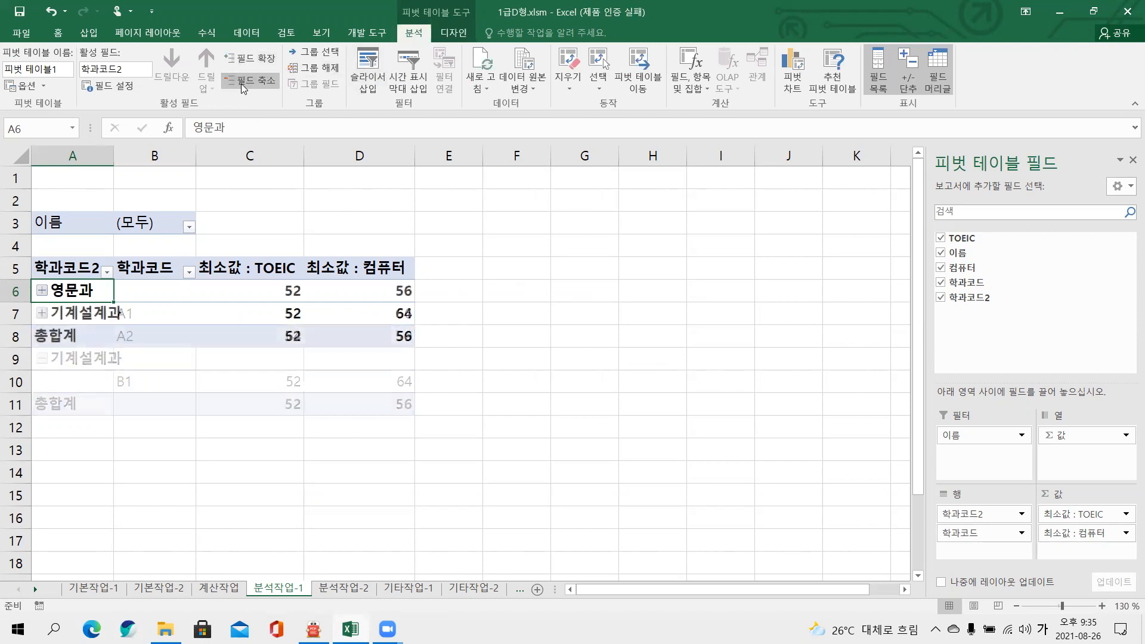
left_click(243, 63)
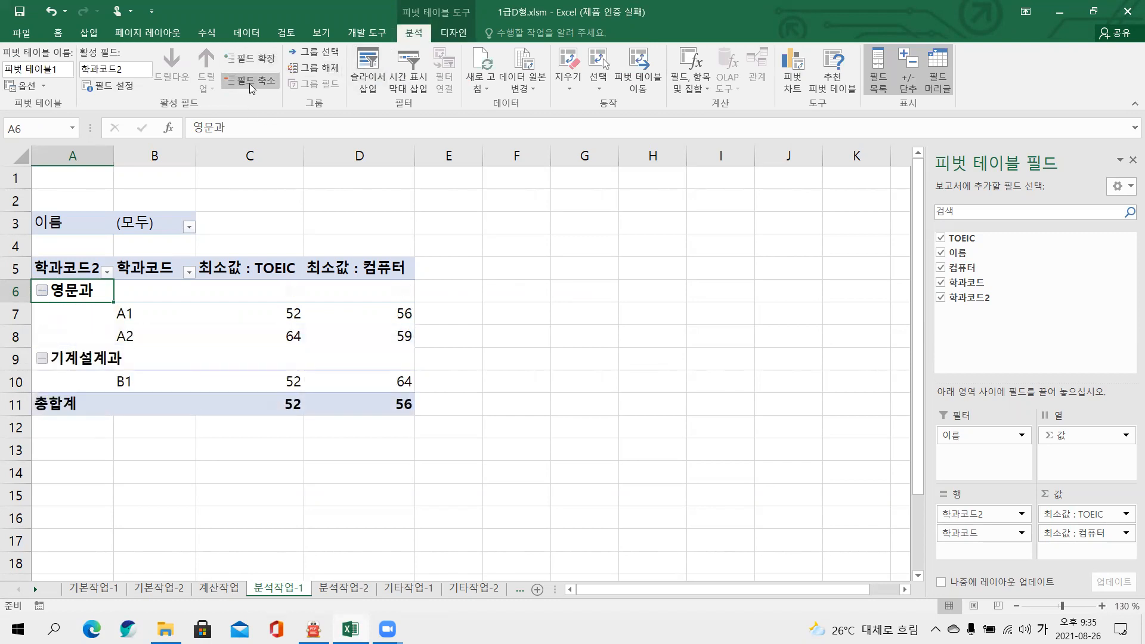
left_click(251, 86)
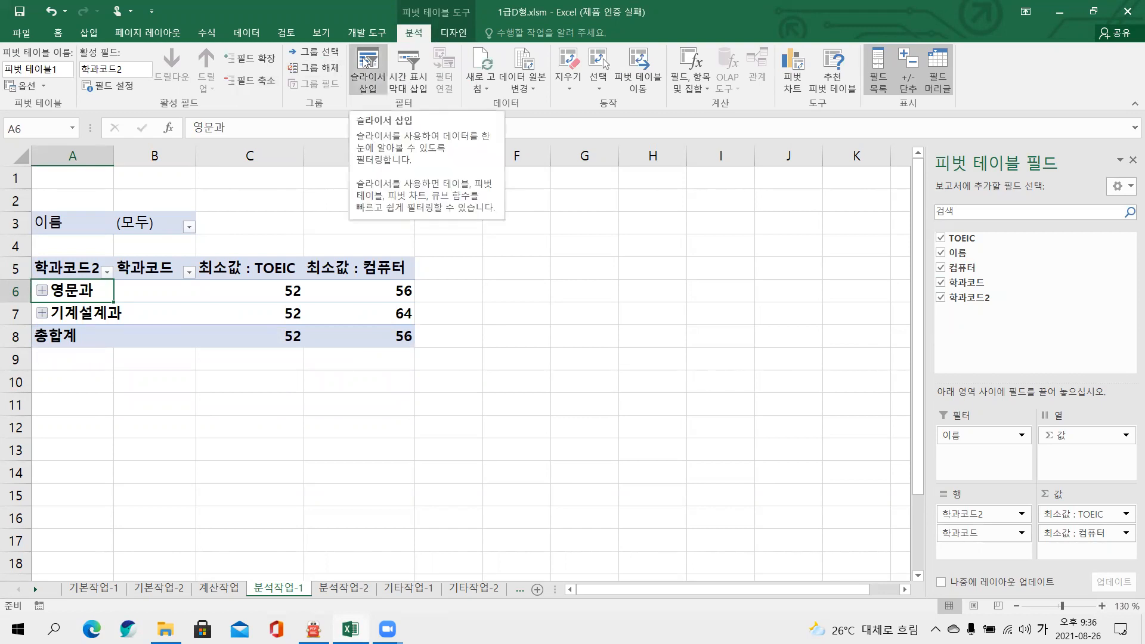
- Apply the green pivot table style from the first row of the dark (어둡게) styles
left_click(455, 34)
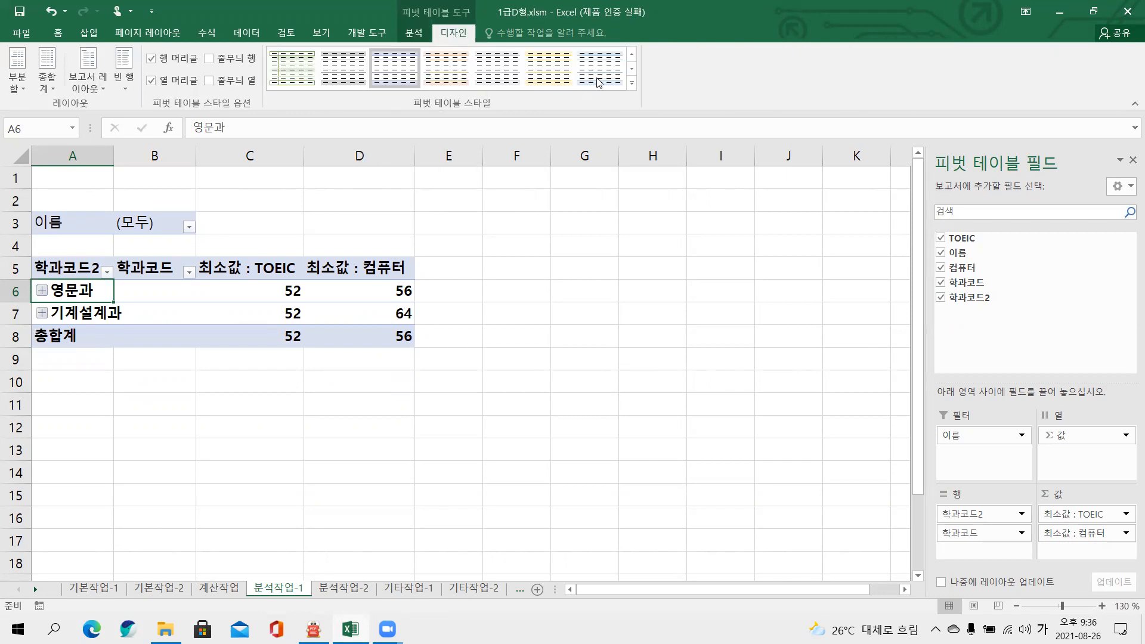
left_click(1017, 62)
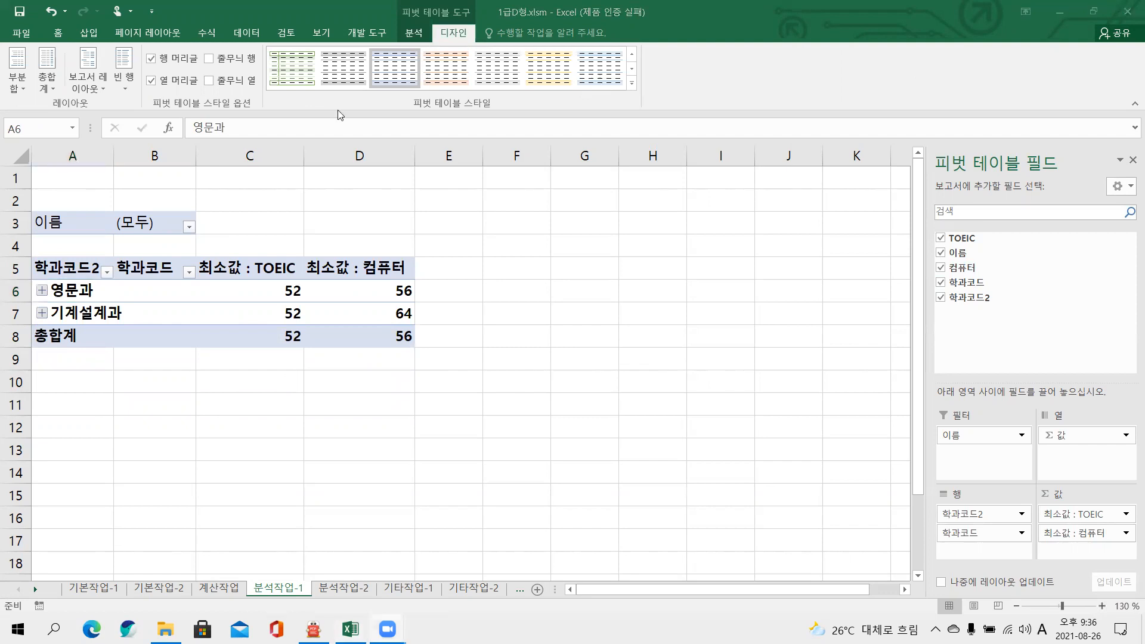
left_click(630, 85)
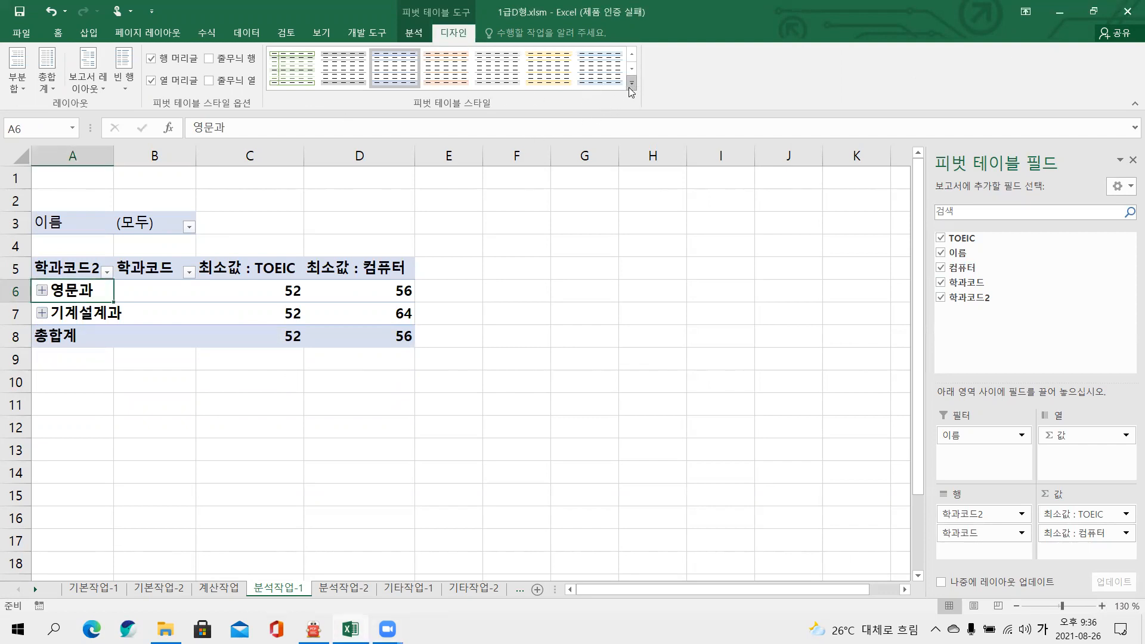
left_click(631, 83)
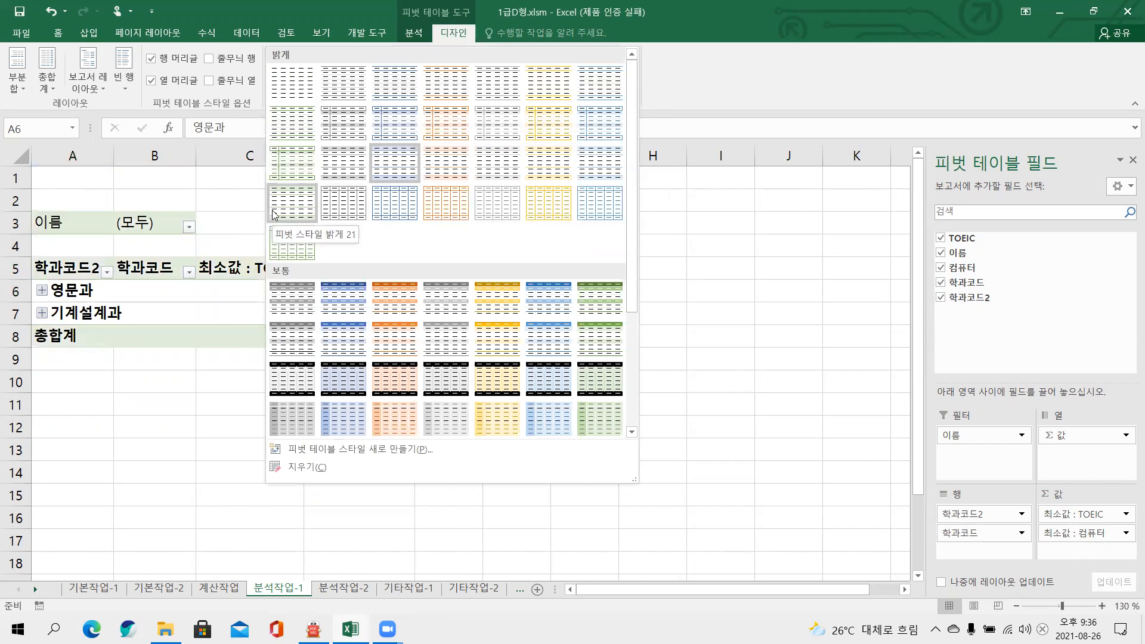
scroll(331, 244, "down", 3)
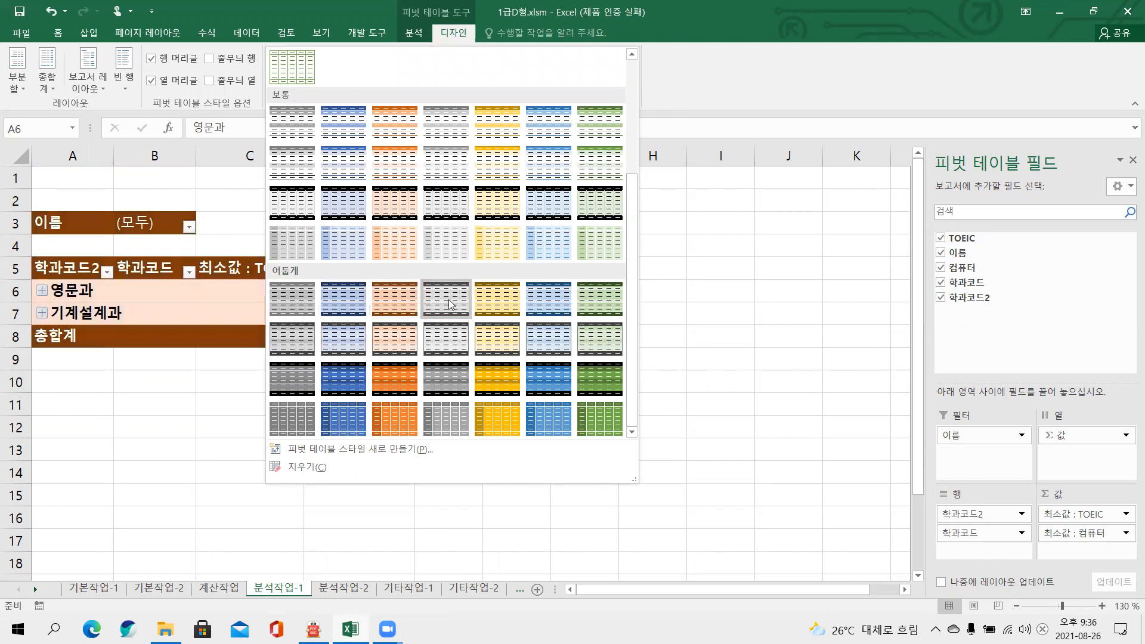
left_click(610, 303)
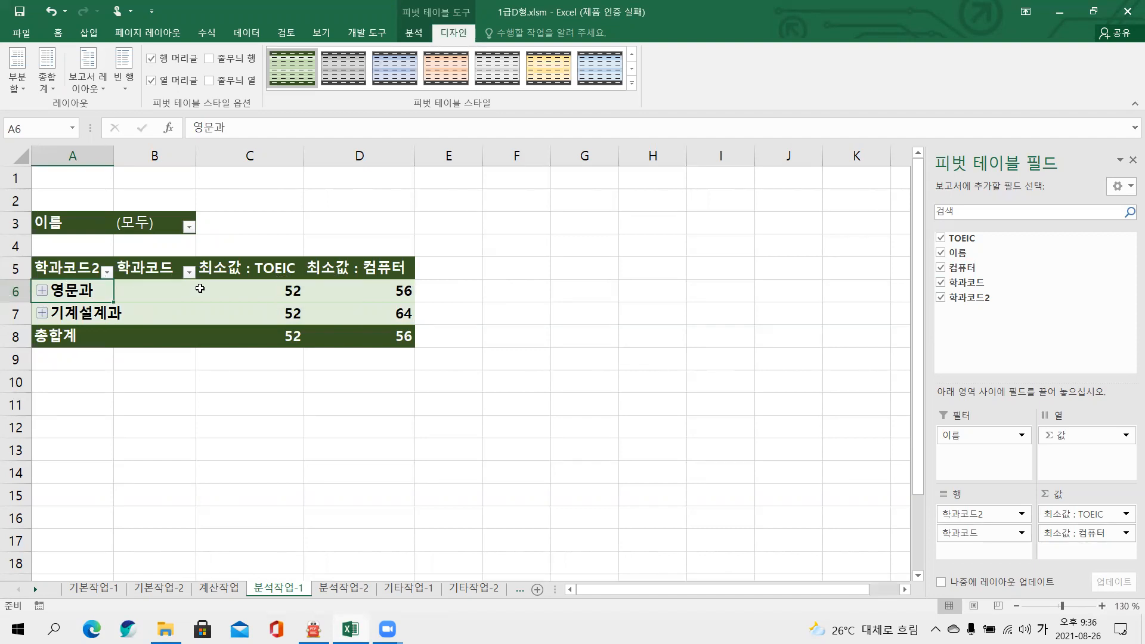
- Expand the 영문과 group to view its A1 and A2 rows, and collapse it again
left_click(236, 296)
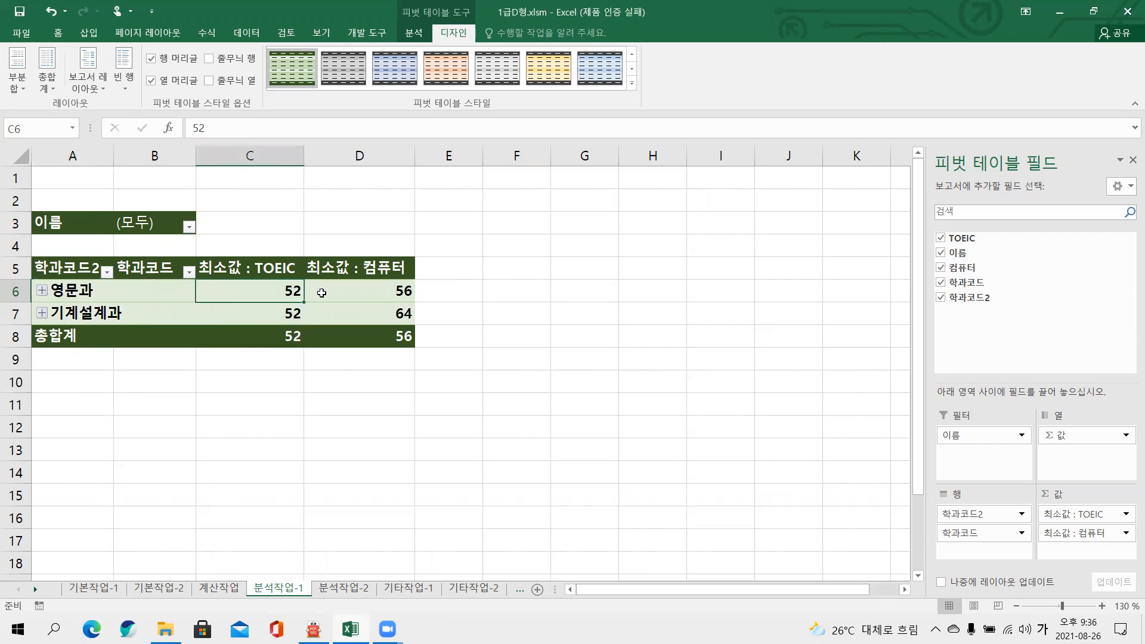
left_click(353, 295)
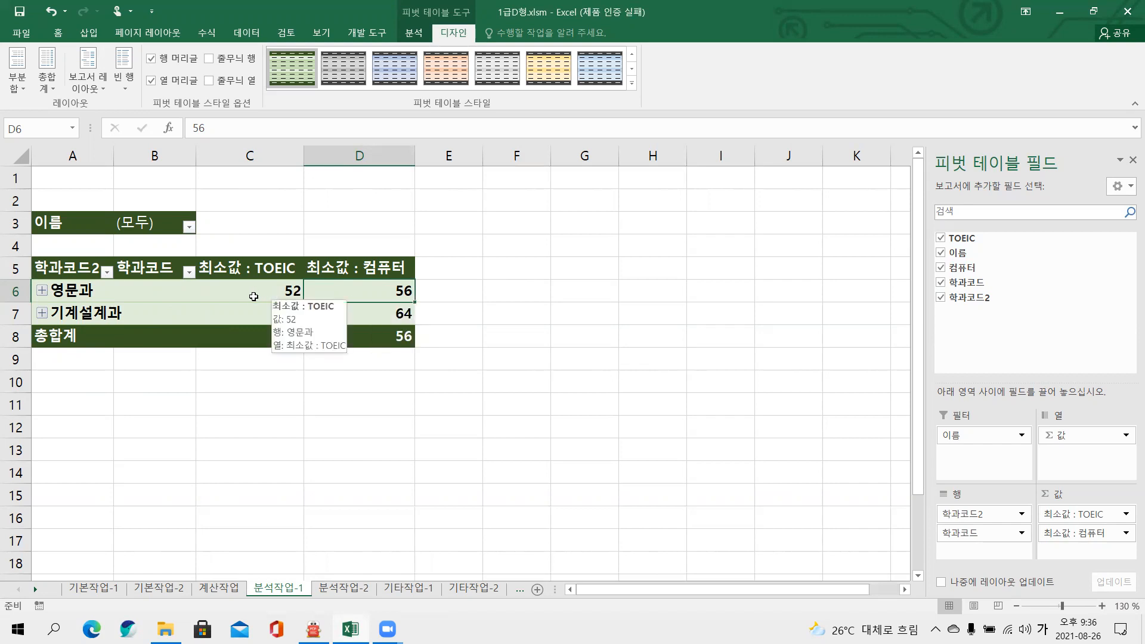
left_click(78, 290)
double_click(78, 290)
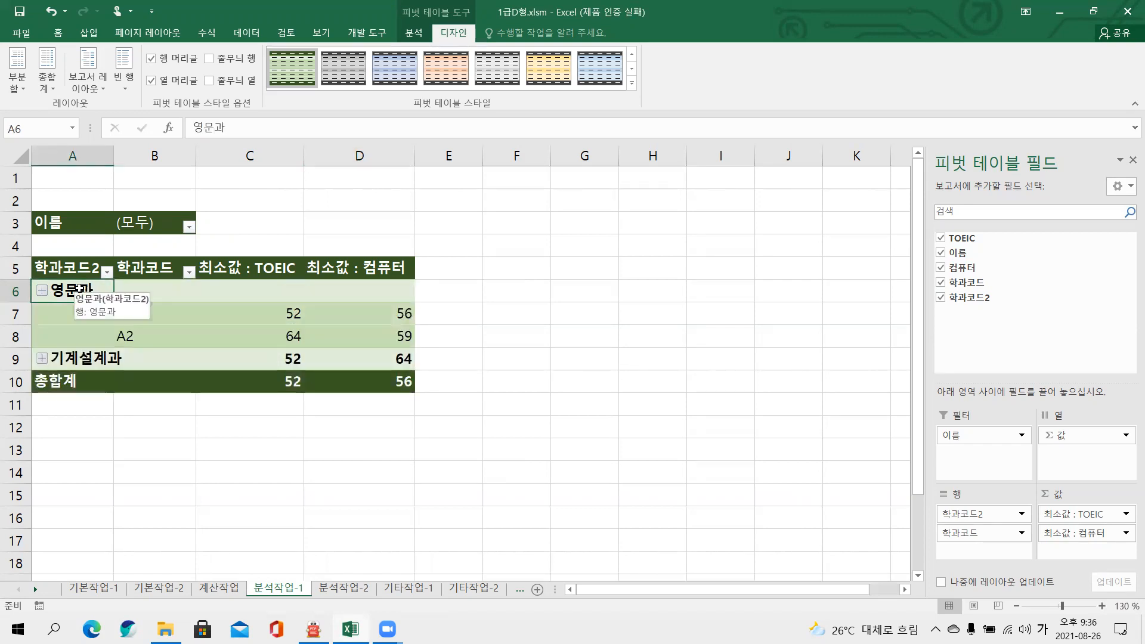
double_click(78, 290)
double_click(78, 290)
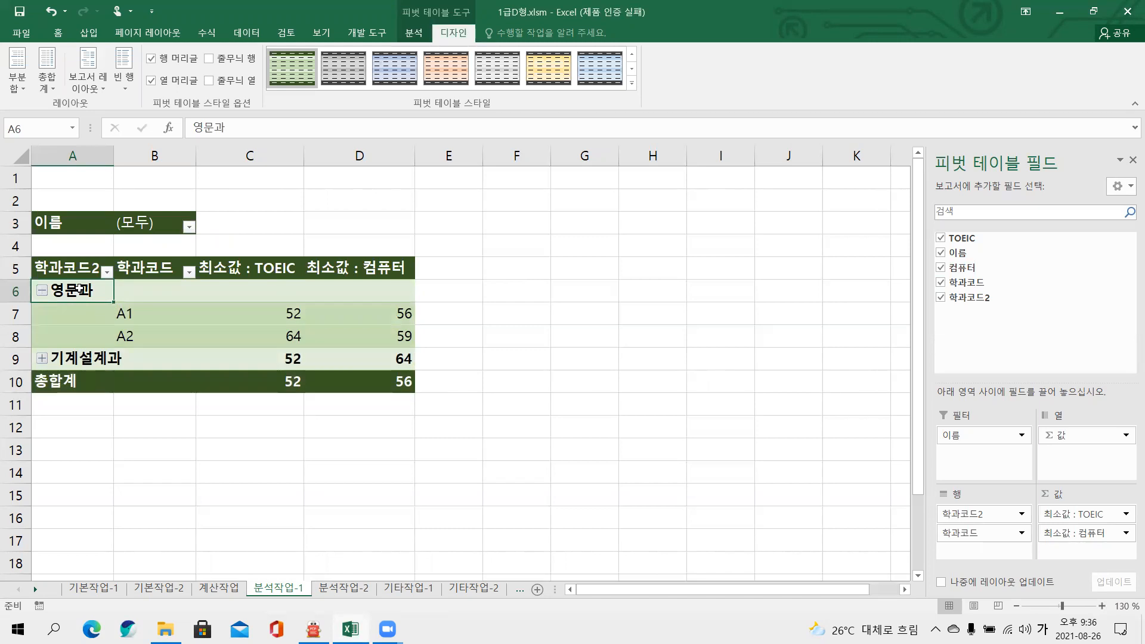
double_click(78, 290)
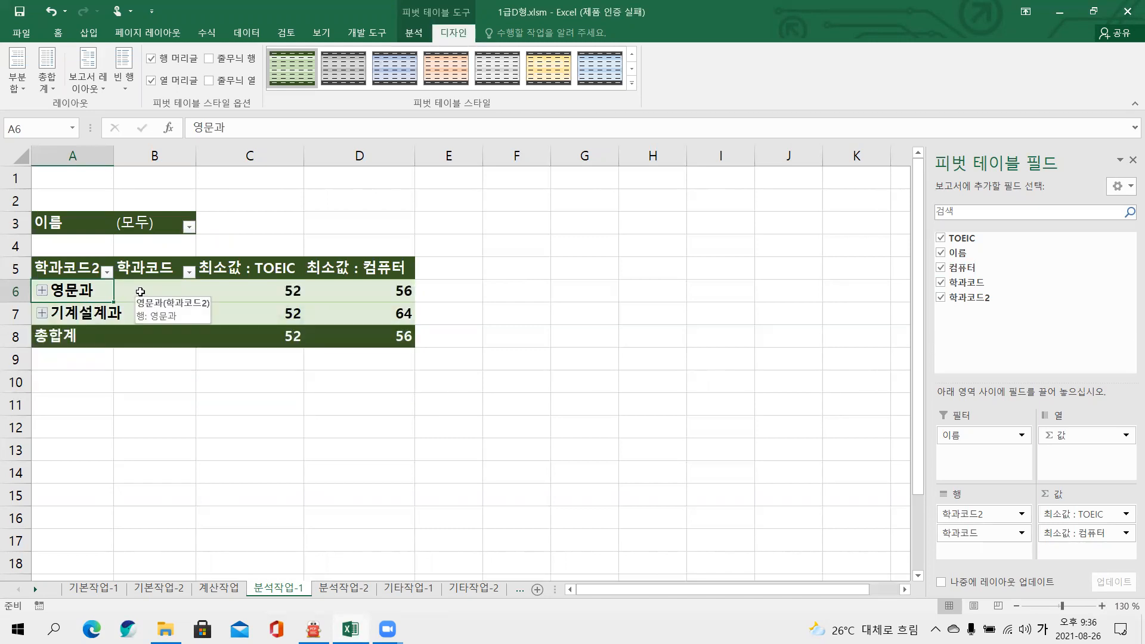
- Show the individual codes under the 영문과 group once more from cell B6, and hide them again
left_click(143, 291)
double_click(153, 289)
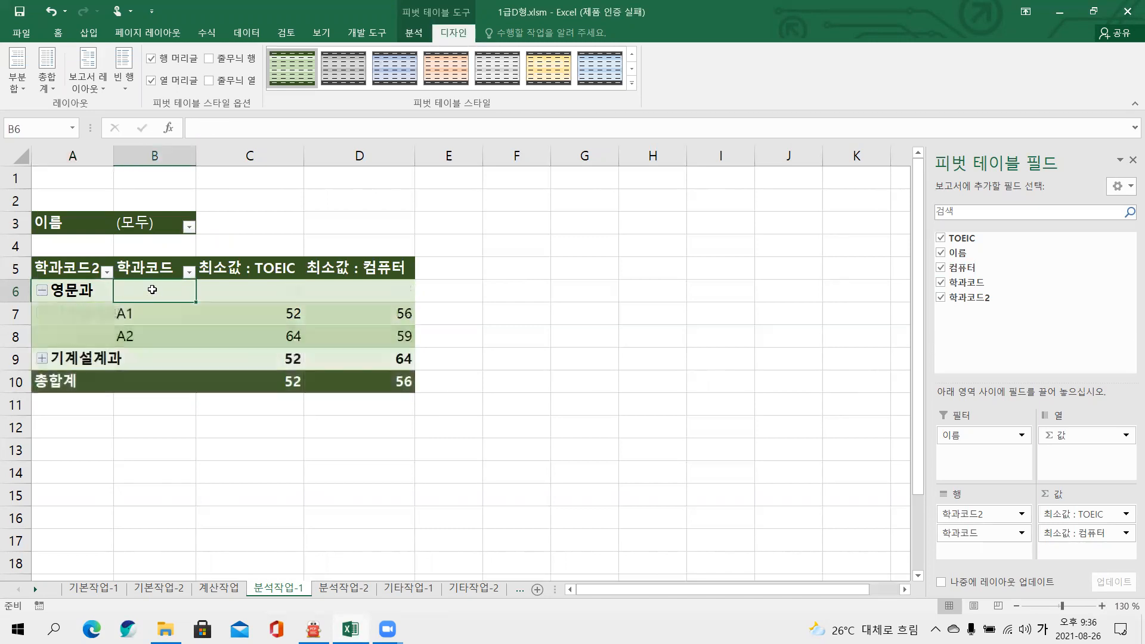
double_click(152, 289)
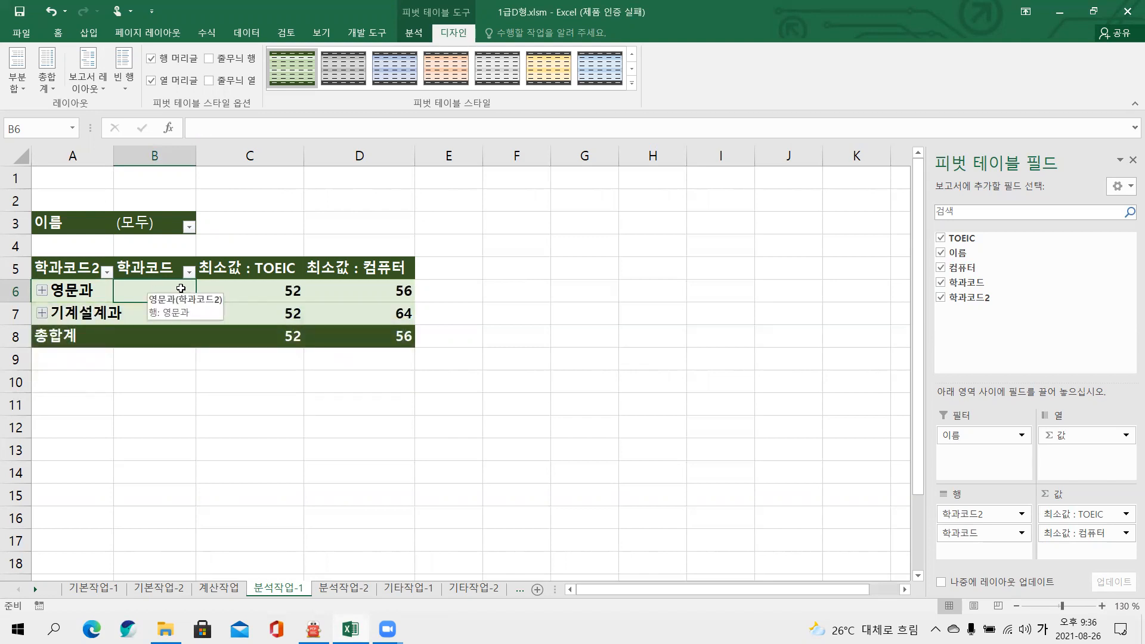
- Drill down into the 영문과 minimum TOEIC value in C6 to list its records on a new sheet, and rename that sheet 영문과
left_click(243, 290)
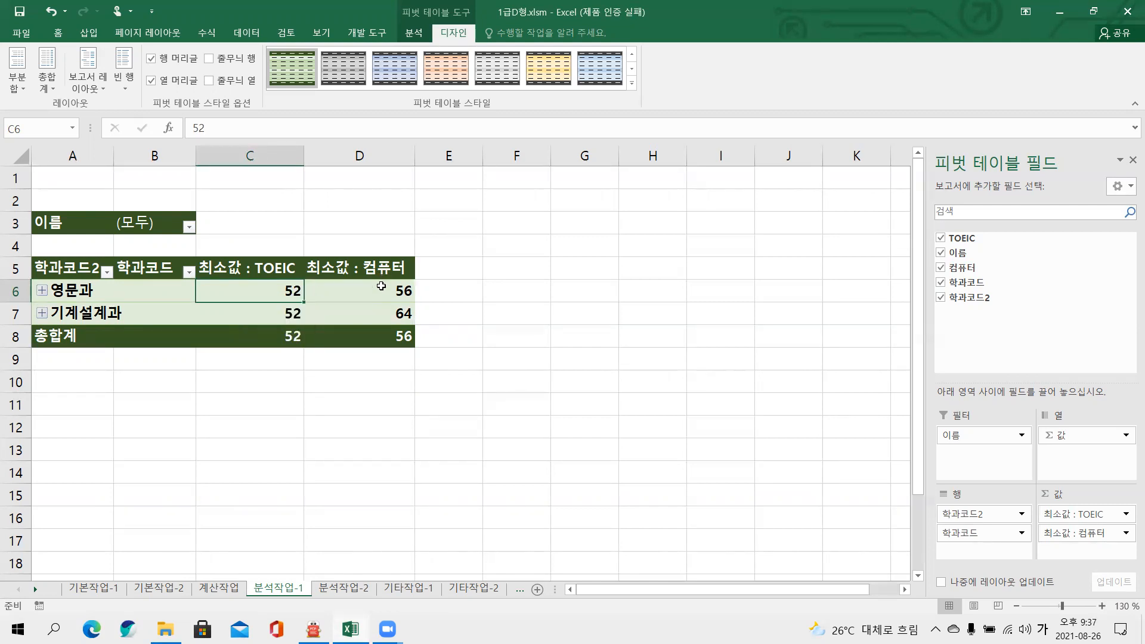
double_click(271, 291)
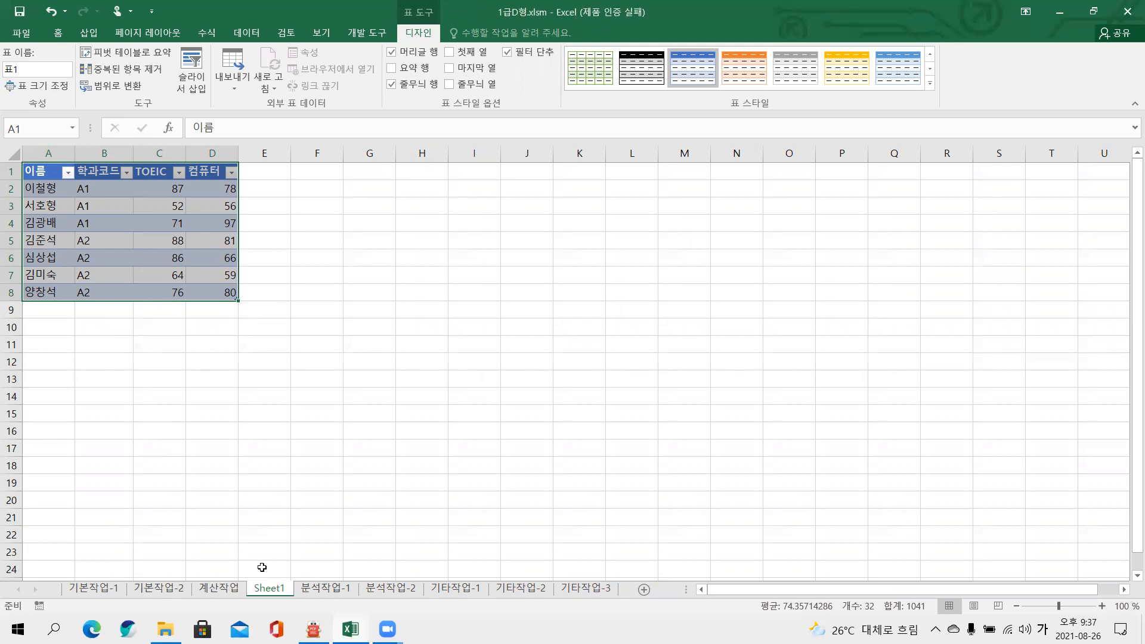
scroll(263, 568, "down", 1)
scroll(263, 568, "up", 1)
double_click(270, 590)
type("영문과")
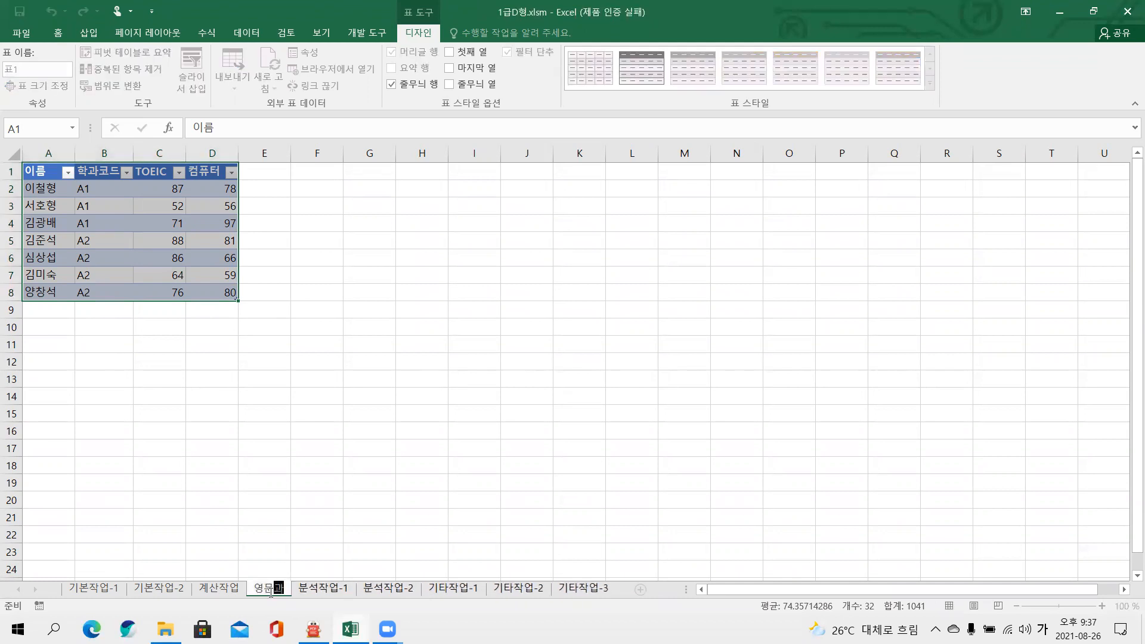
key("Return")
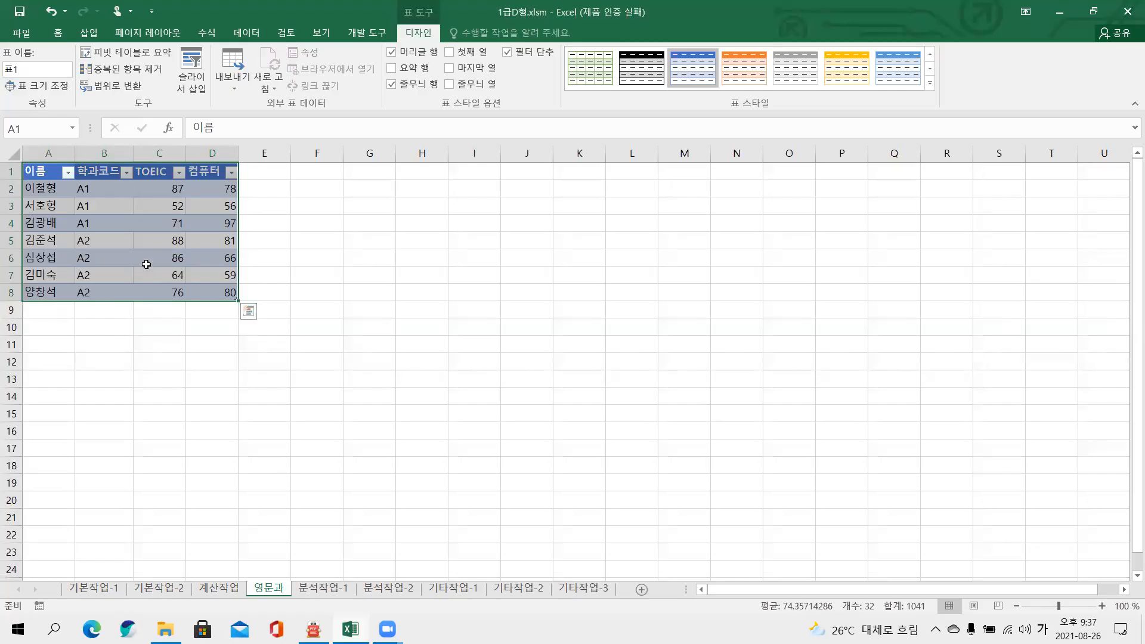
- Switch to 알PDF and examine the 분석작업-2 instruction on deleting duplicate rows in [표1] by the 이름 and 학과 columns
key("ctrl+q")
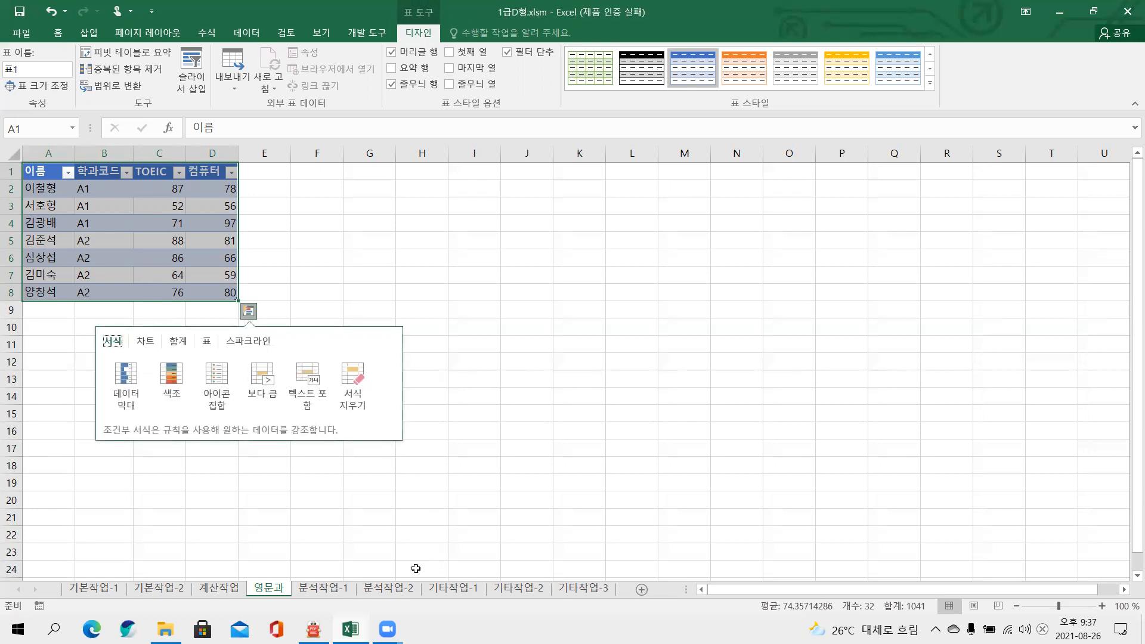
key("alt+Tab")
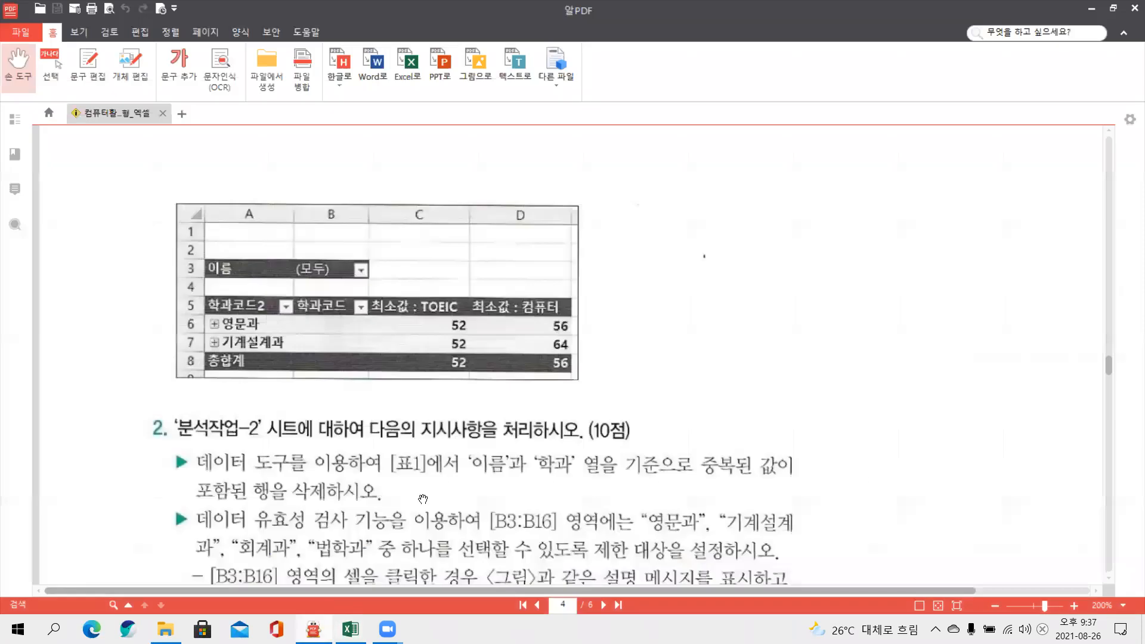
scroll(517, 392, "down", 3)
scroll(517, 392, "down", 2)
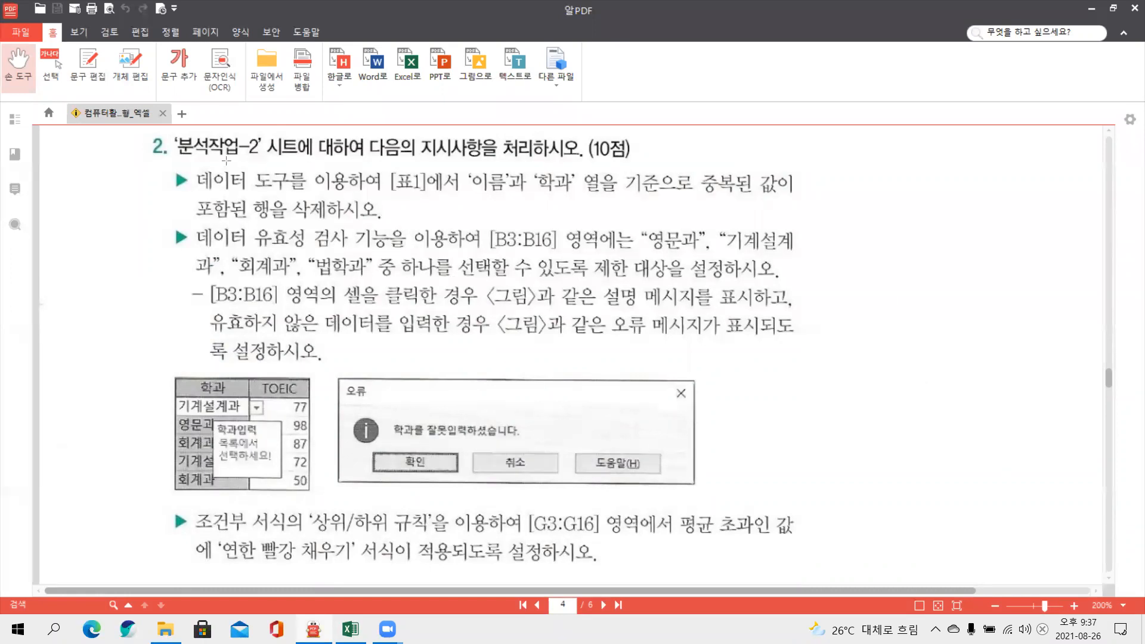
left_click_drag(181, 161, 288, 193)
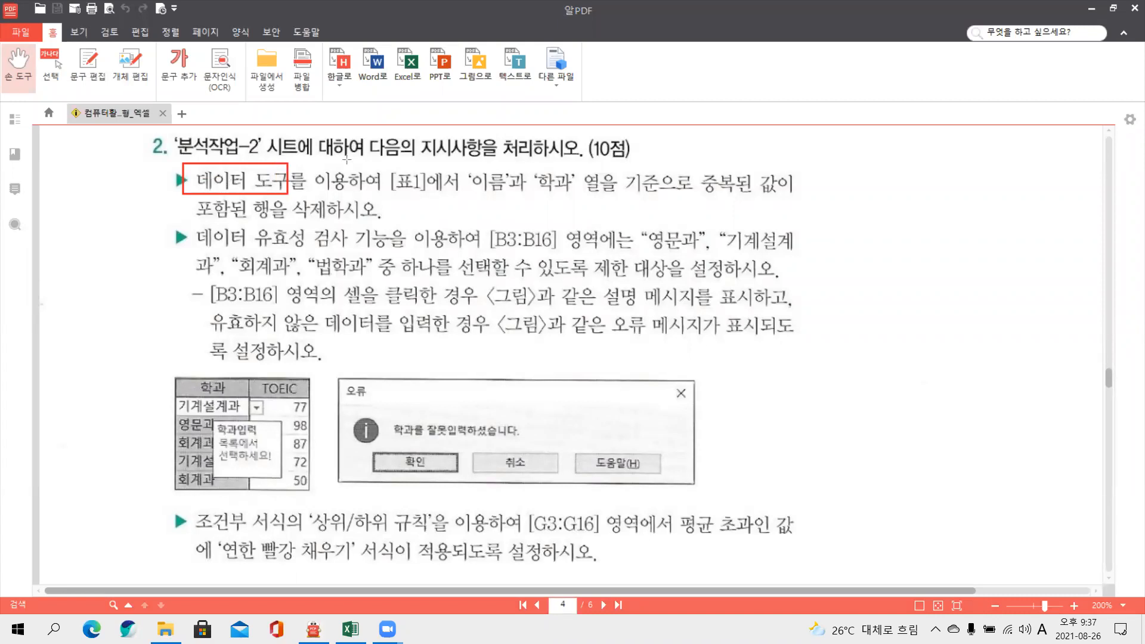
mouse_move(131, 168)
left_mouse_down()
mouse_move(133, 189)
mouse_move(208, 167)
mouse_move(205, 180)
left_mouse_up()
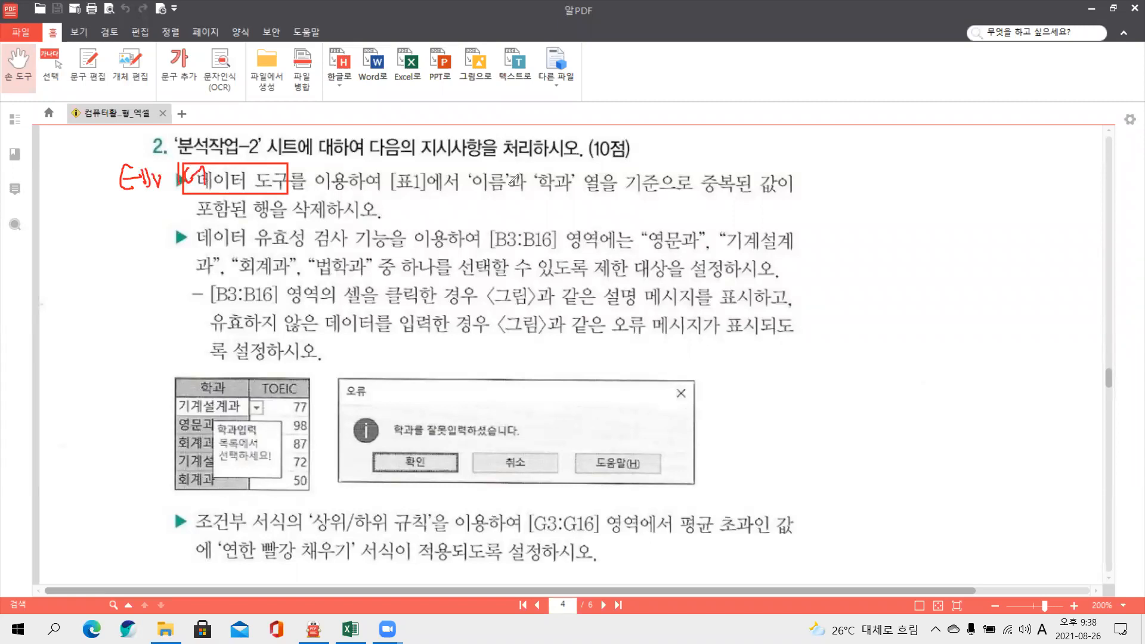
left_click_drag(474, 195, 616, 195)
mouse_move(710, 179)
left_mouse_down()
mouse_move(743, 168)
mouse_move(725, 198)
mouse_move(710, 190)
left_mouse_up()
left_click_drag(318, 224, 325, 213)
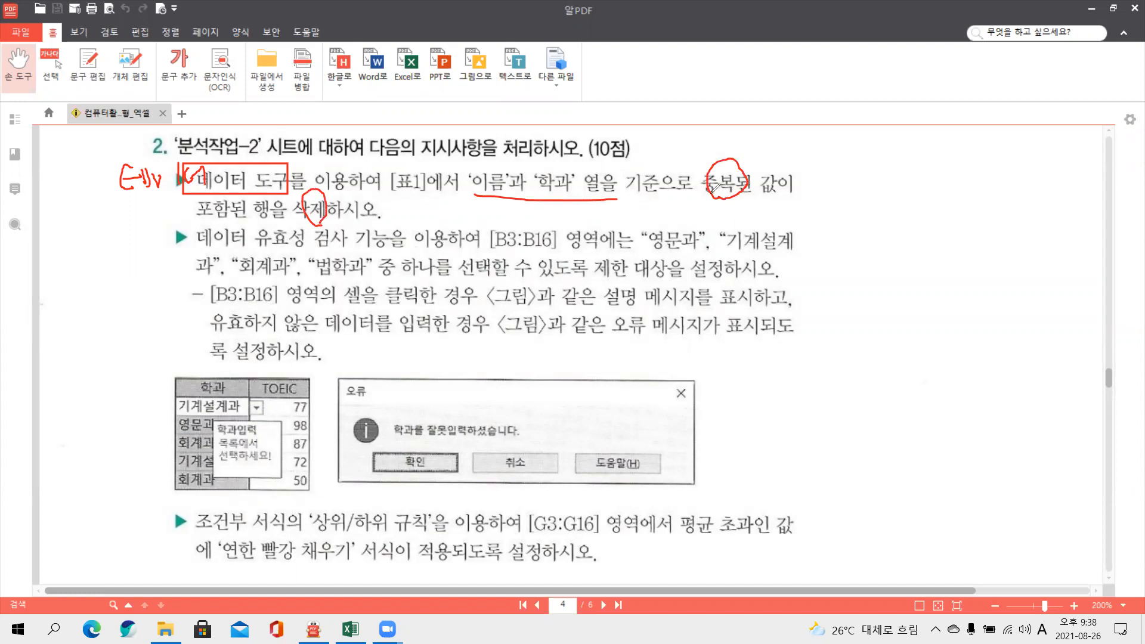
mouse_move(628, 167)
left_mouse_down()
mouse_move(626, 201)
mouse_move(673, 190)
mouse_move(624, 153)
left_mouse_up()
key("Escape")
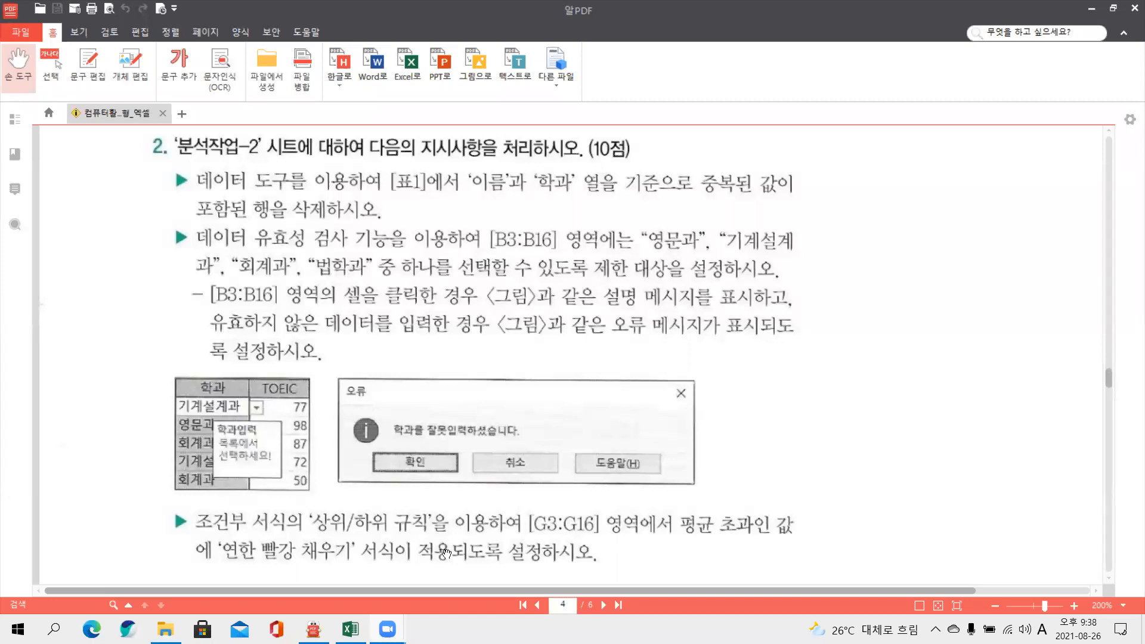
- Switch back to Excel and start Remove Duplicates (중복된 항목 제거) for the [표1] data on the 분석작업-2 sheet
left_click(350, 629)
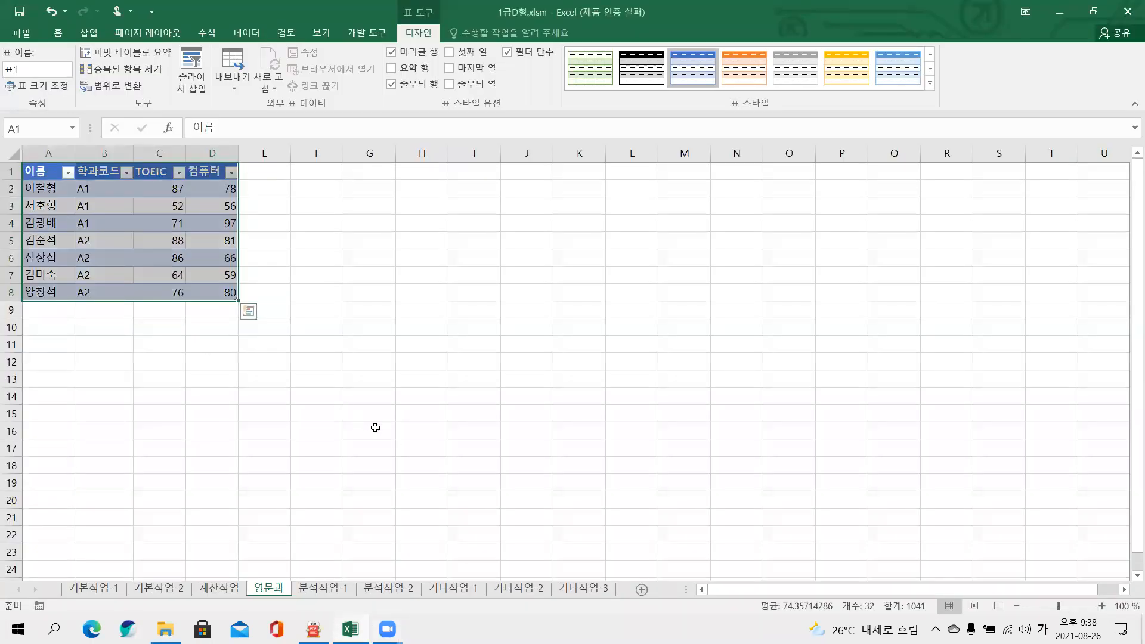
left_click(388, 588)
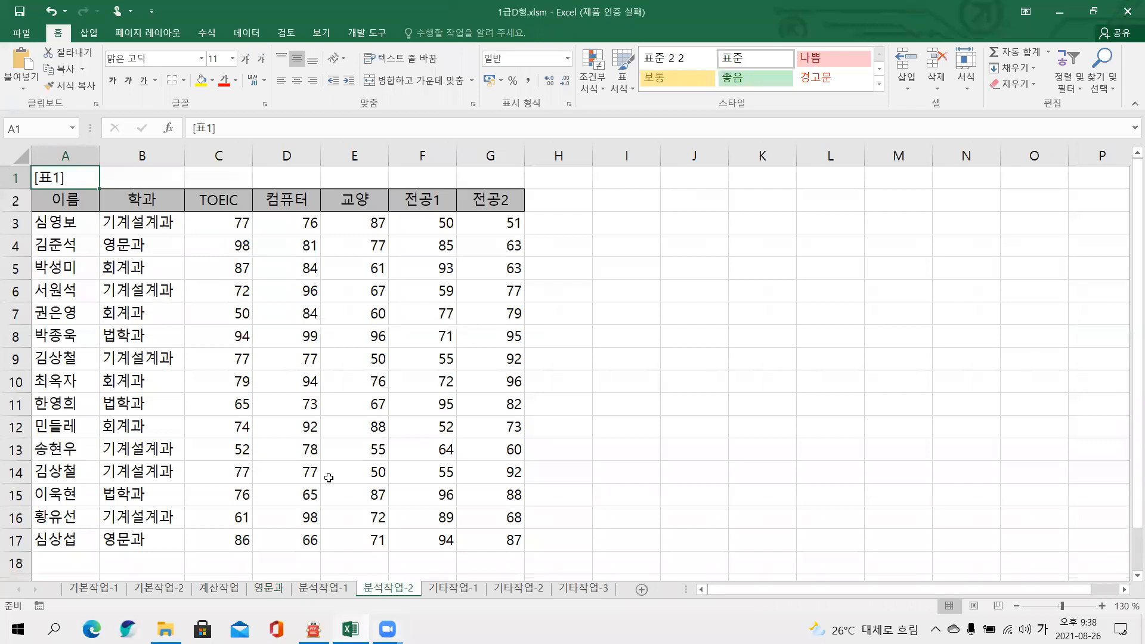
left_click_drag(59, 224, 119, 542)
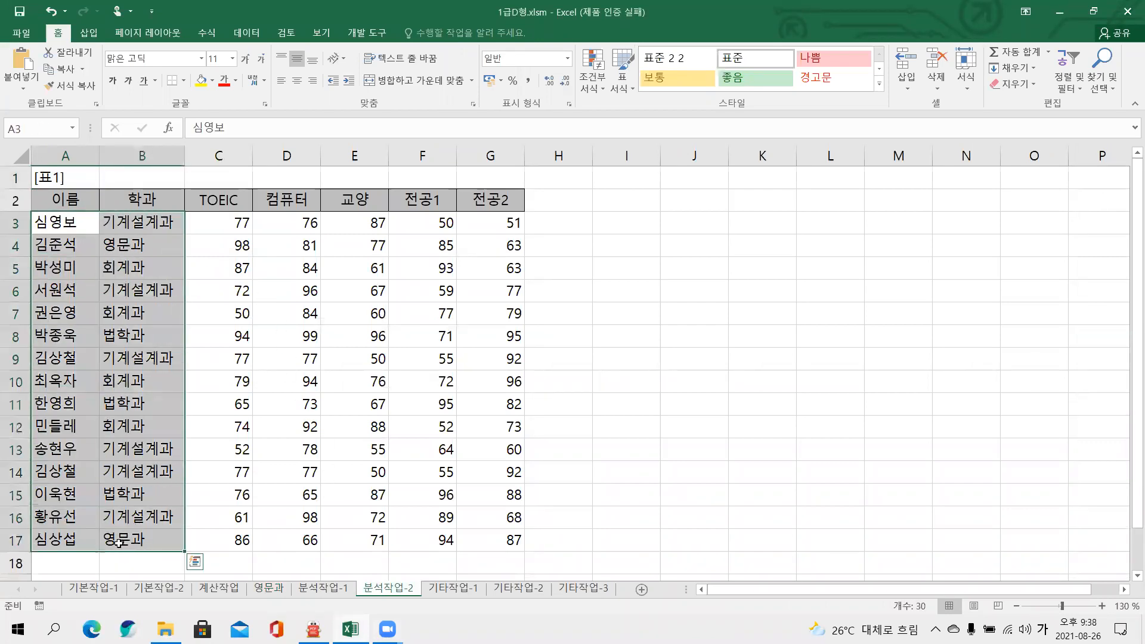
left_click(211, 249)
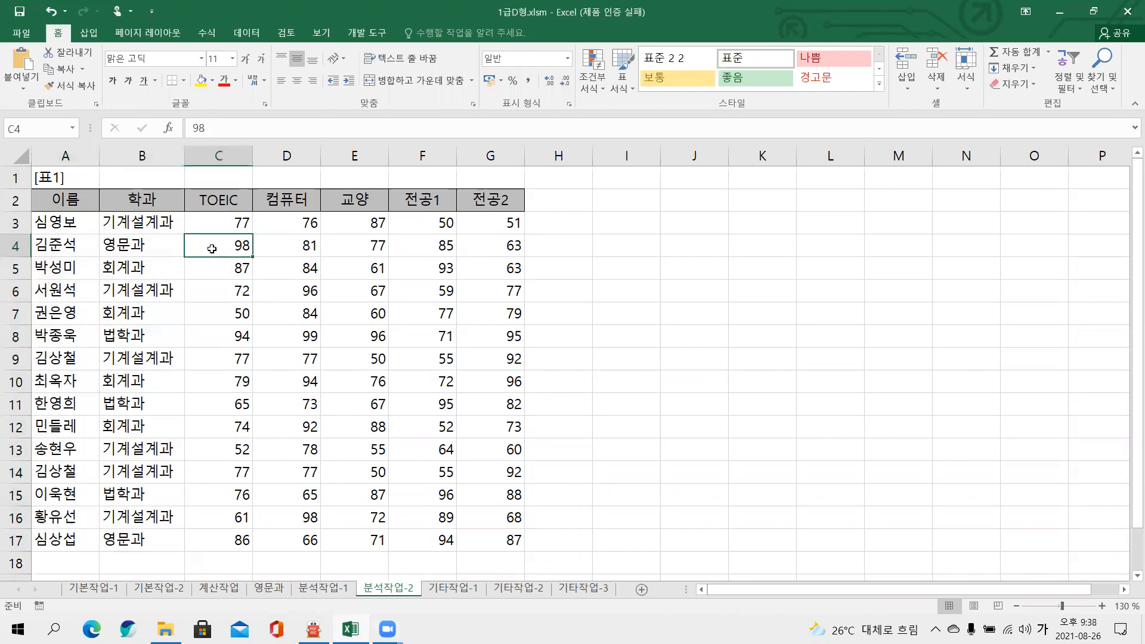
left_click(247, 33)
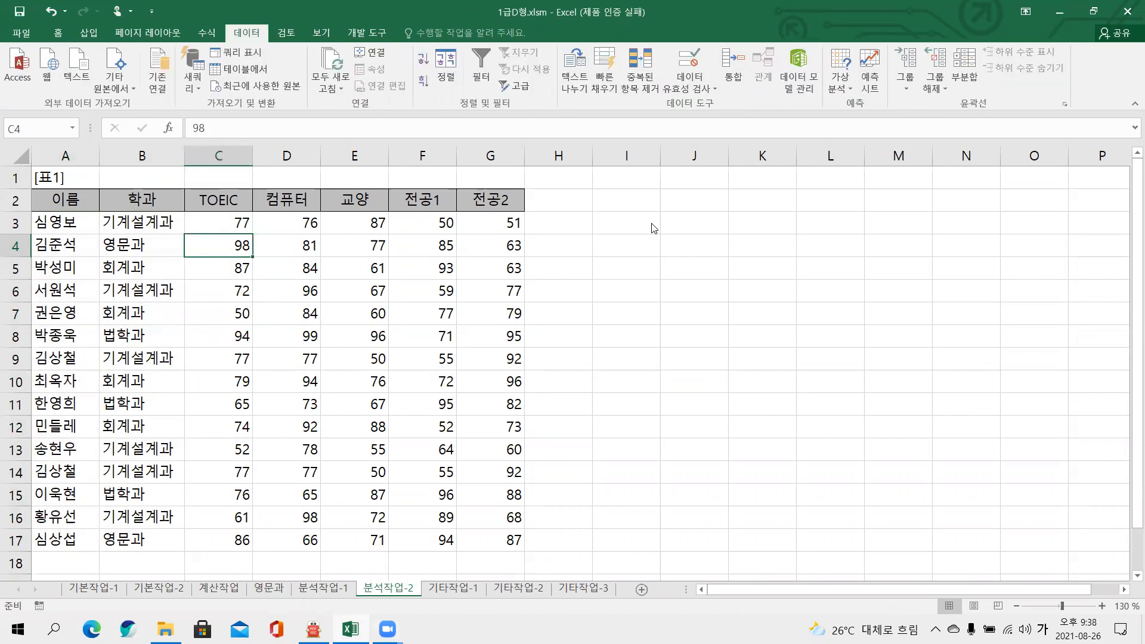
left_click_drag(653, 98, 734, 127)
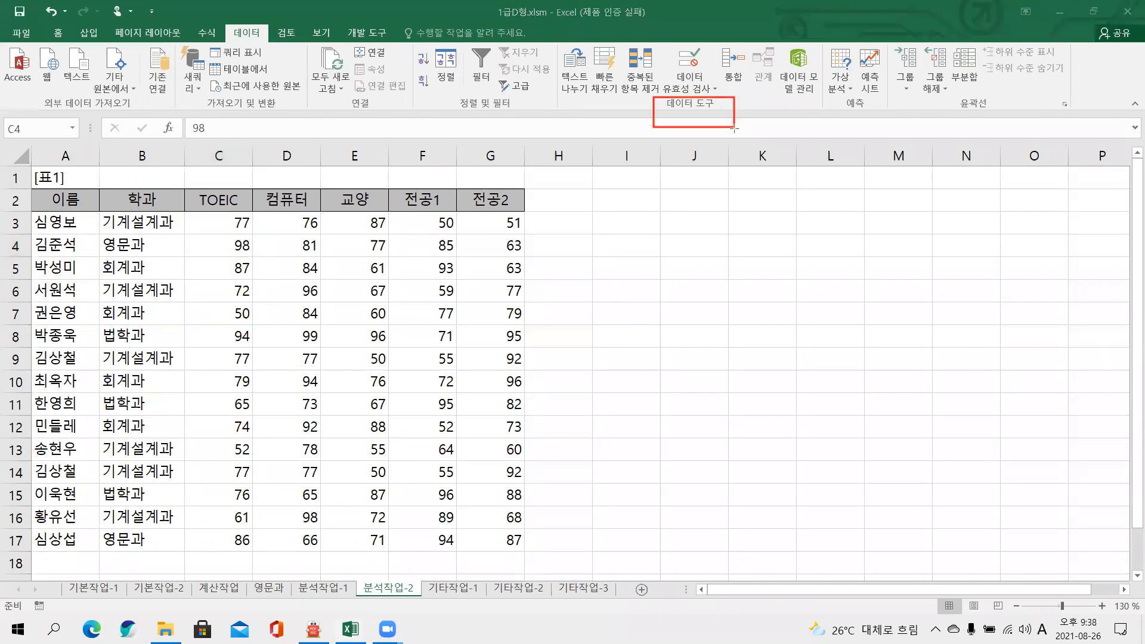
left_click(640, 75)
left_click(641, 73)
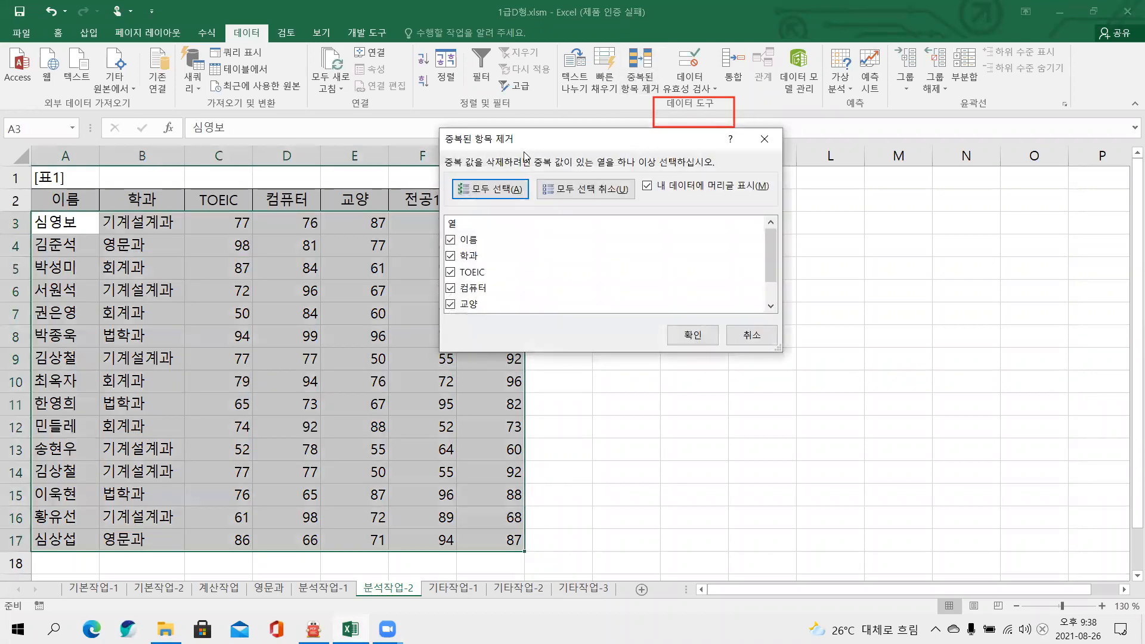
- Remove the duplicate rows using only the 이름 and 학과 columns as criteria, and dismiss the result message
left_click_drag(525, 140, 326, 145)
left_click(387, 195)
left_click(251, 244)
left_click(251, 260)
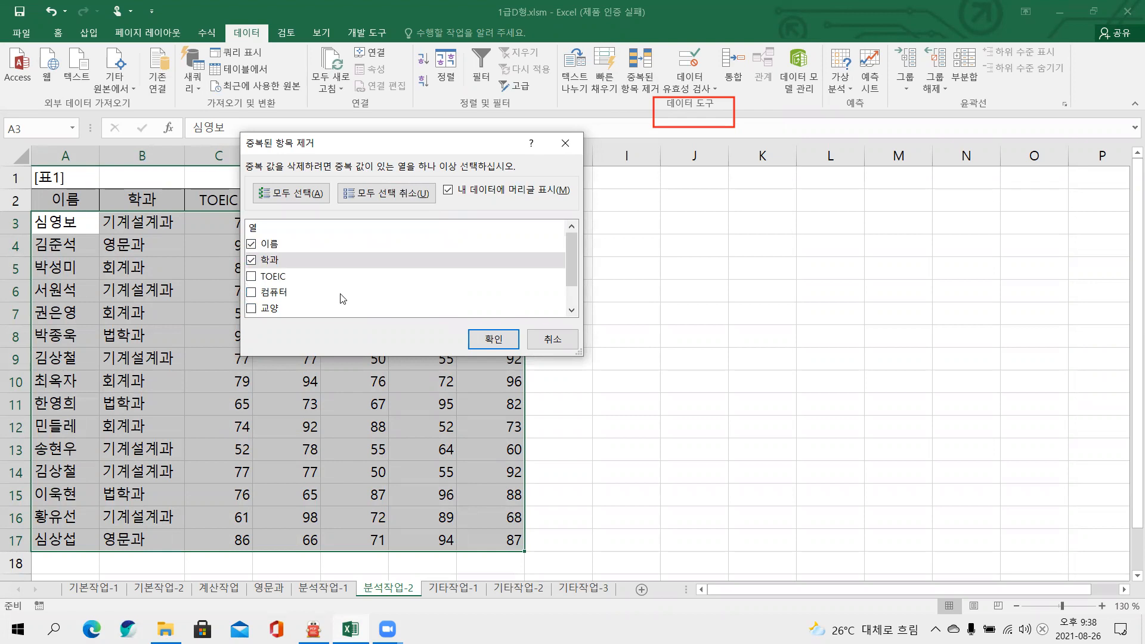
left_click(478, 340)
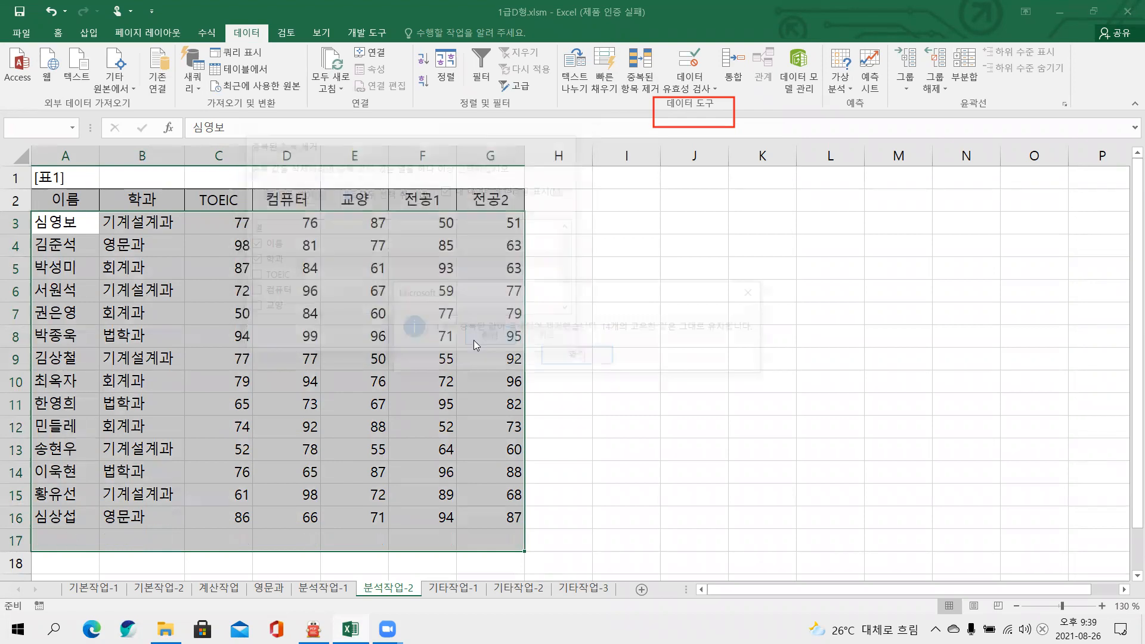
left_click_drag(452, 301, 303, 249)
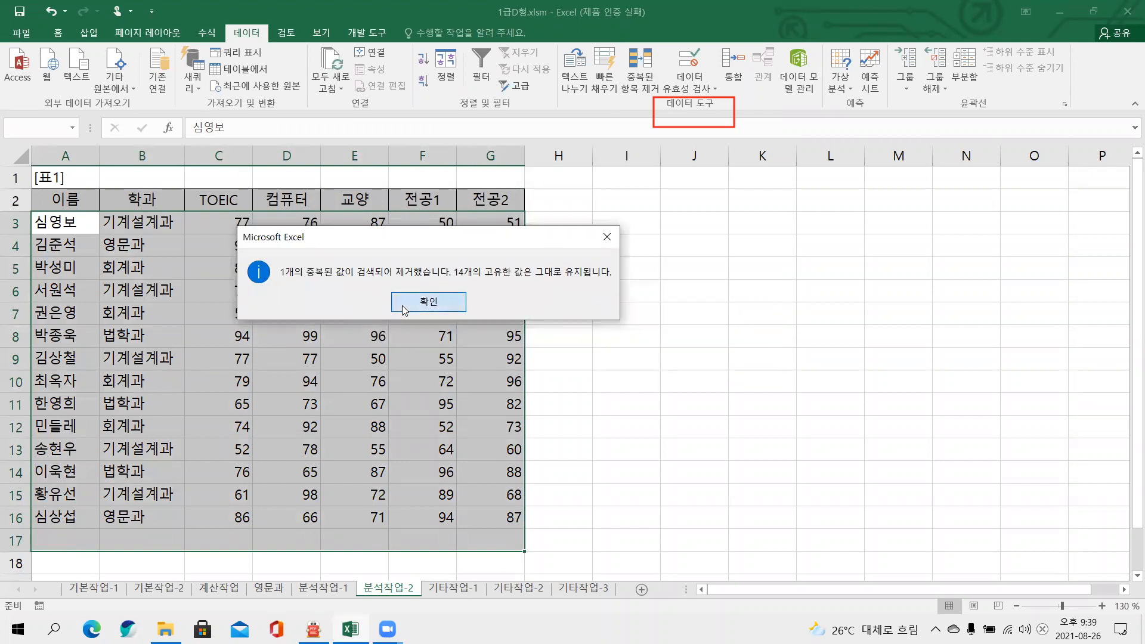
left_click(428, 302)
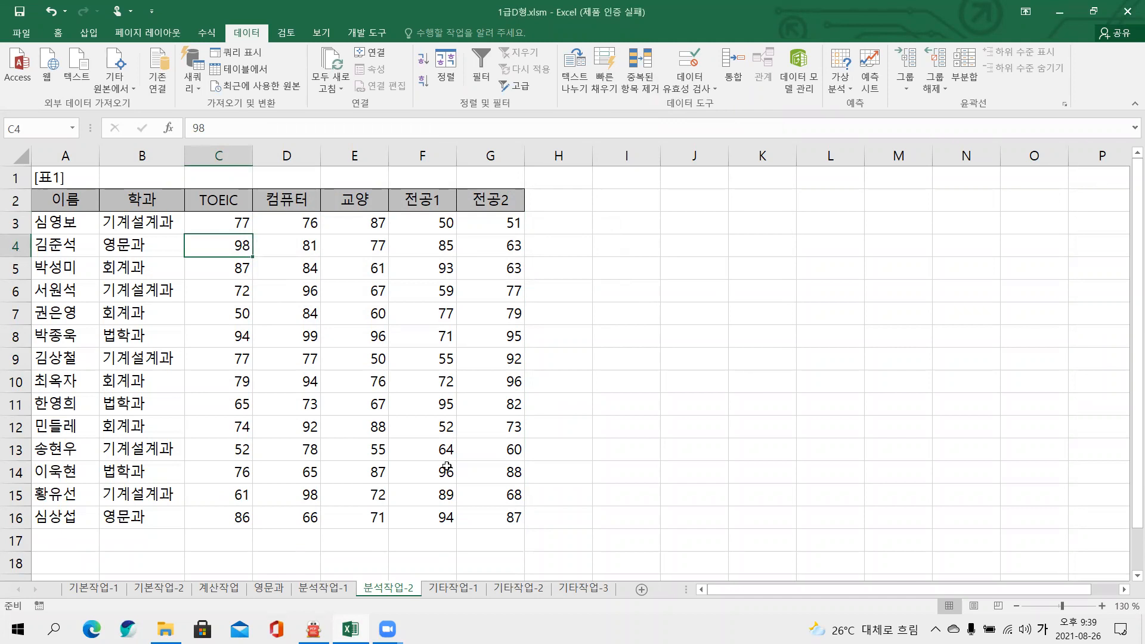
- Switch to 알PDF and examine the data validation instruction for B3:B16, including its list items, input message and error message
left_click(313, 629)
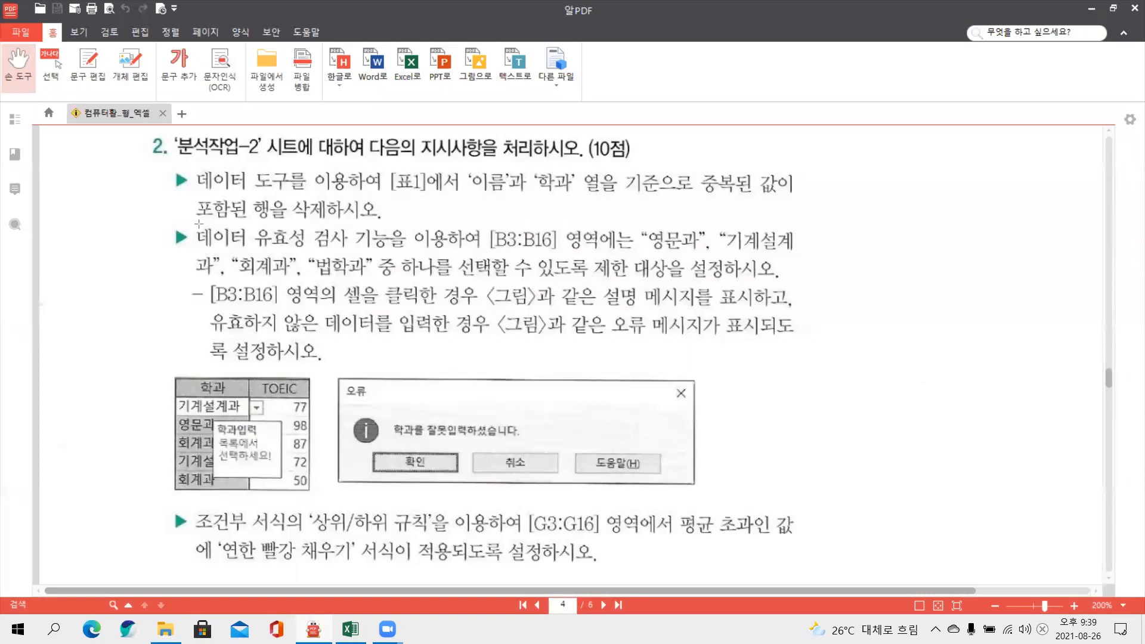
left_click_drag(175, 221, 398, 255)
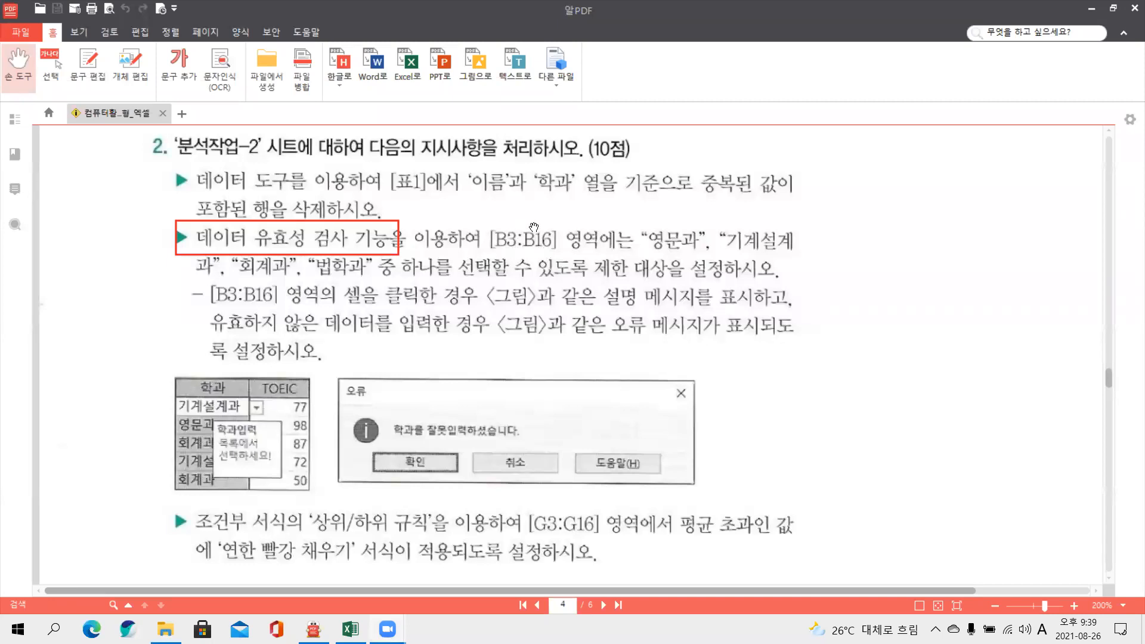
left_click(641, 144)
left_click(654, 179)
left_click_drag(403, 255, 589, 284)
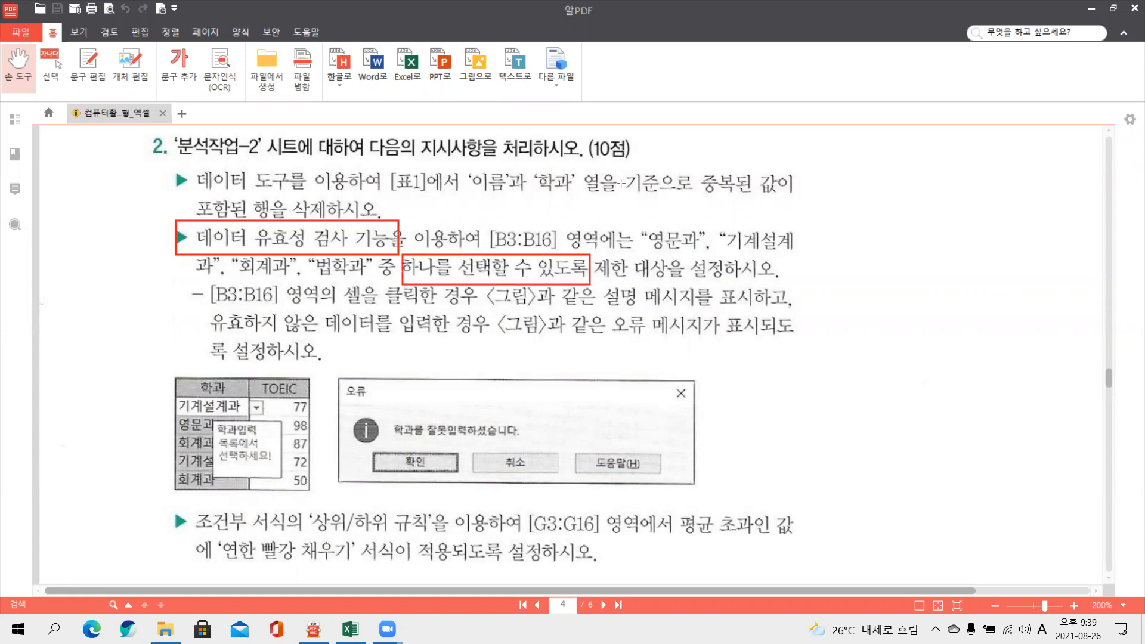
left_click_drag(411, 272, 258, 402)
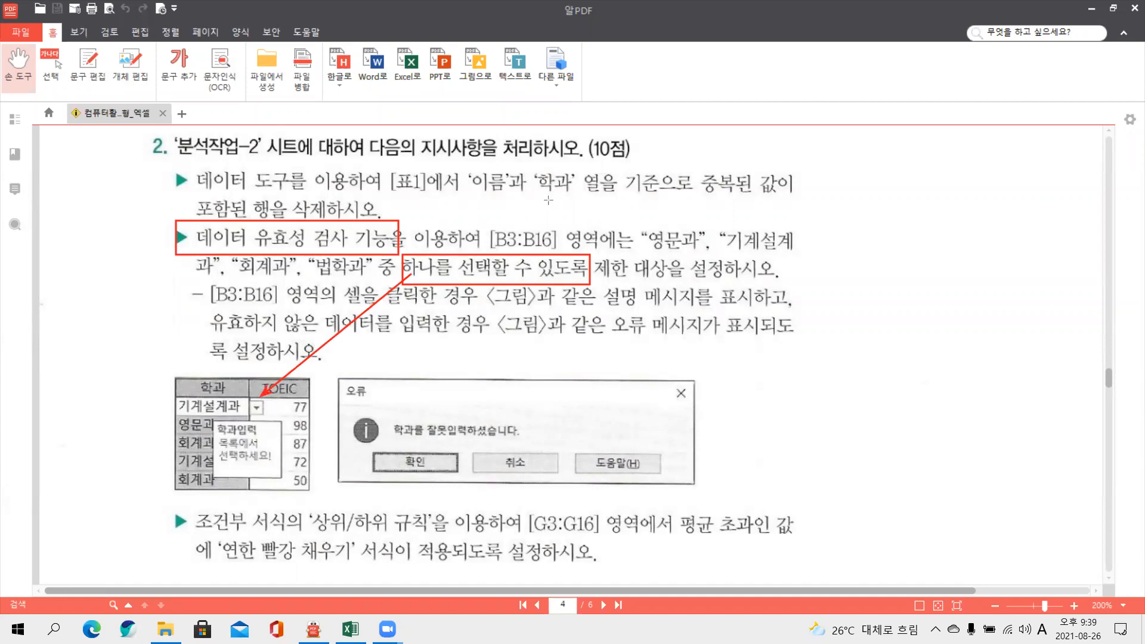
mouse_move(797, 242)
left_mouse_down()
mouse_move(844, 234)
mouse_move(862, 255)
left_mouse_up()
mouse_move(862, 213)
left_mouse_down()
mouse_move(870, 230)
mouse_move(889, 230)
left_mouse_up()
left_click_drag(878, 239, 885, 270)
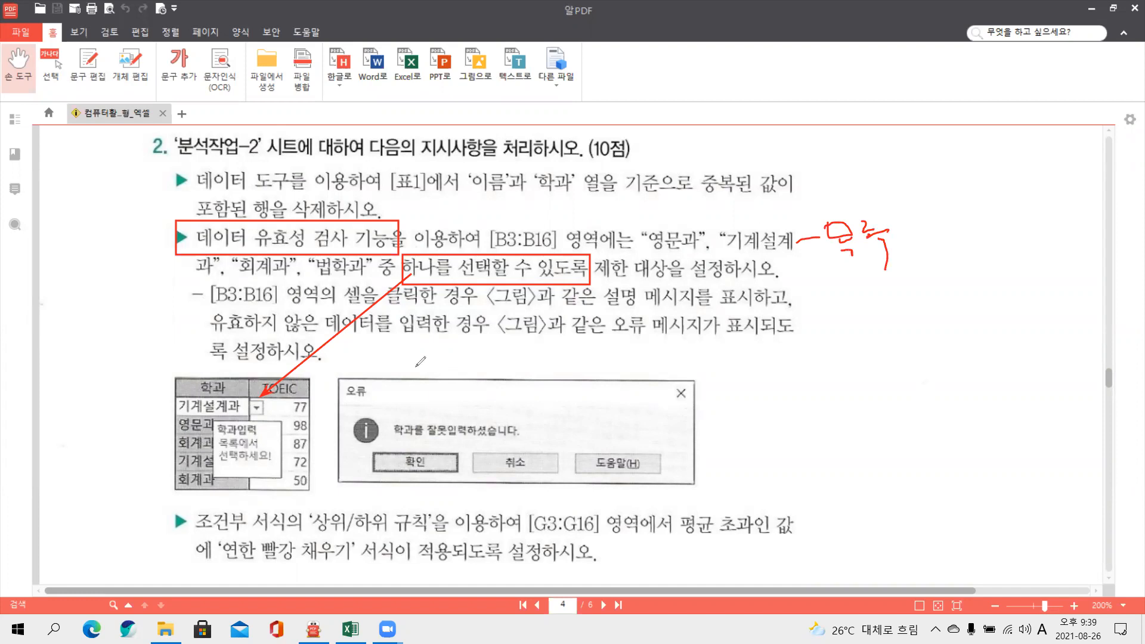
mouse_move(246, 410)
left_mouse_down()
mouse_move(268, 407)
mouse_move(254, 417)
left_mouse_up()
left_click_drag(594, 308, 703, 309)
left_click_drag(607, 335, 712, 338)
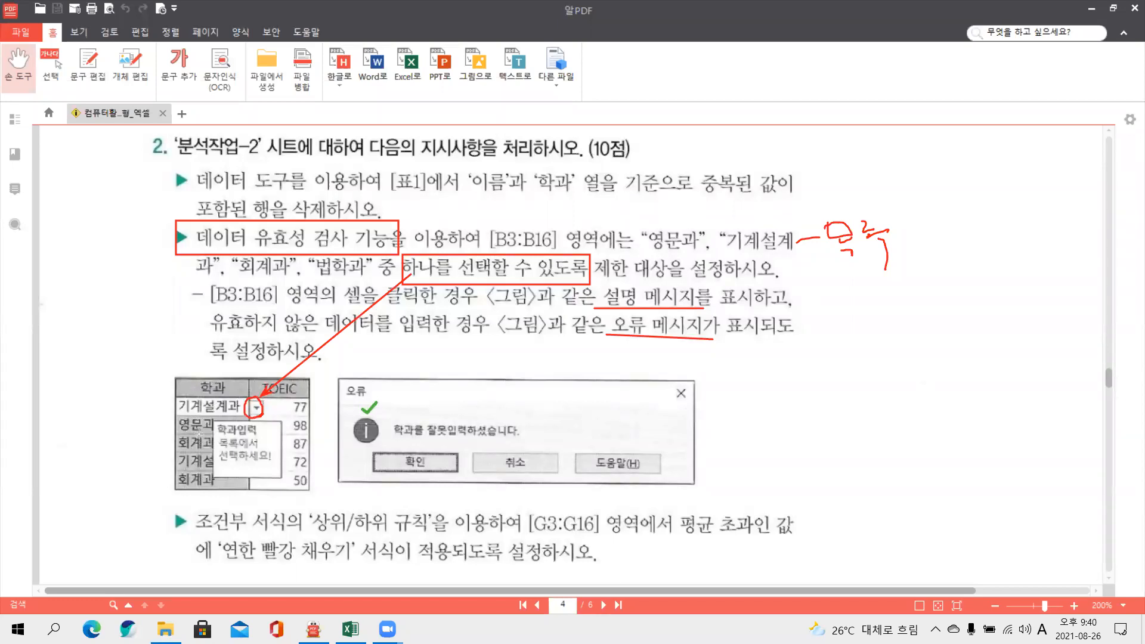
left_click_drag(216, 415, 266, 438)
left_click_drag(335, 371, 389, 406)
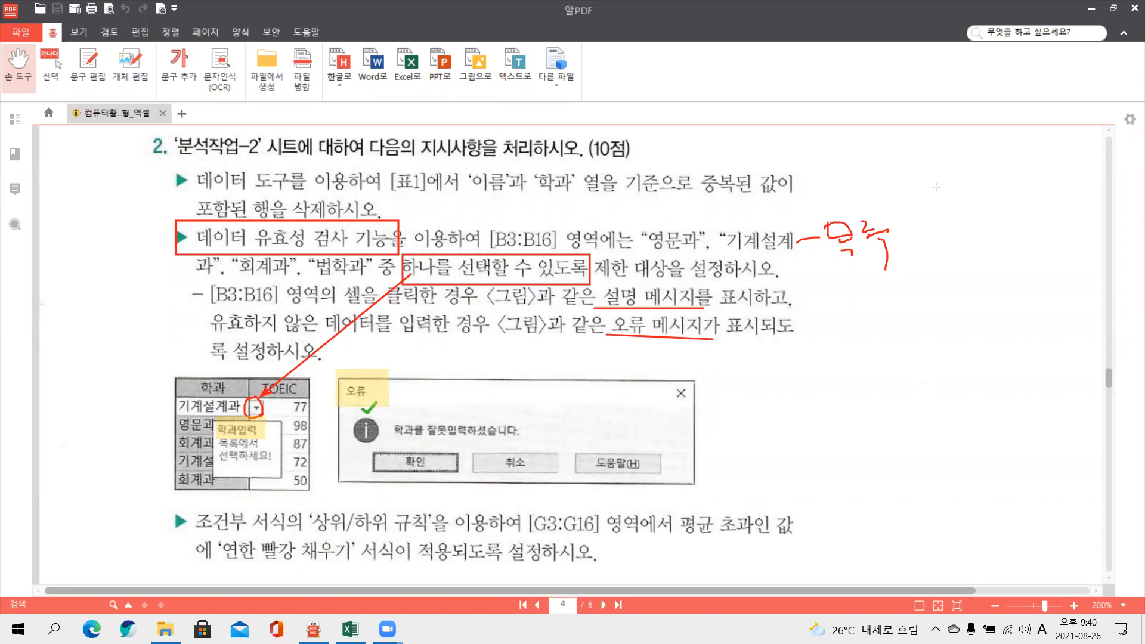
left_click(935, 187)
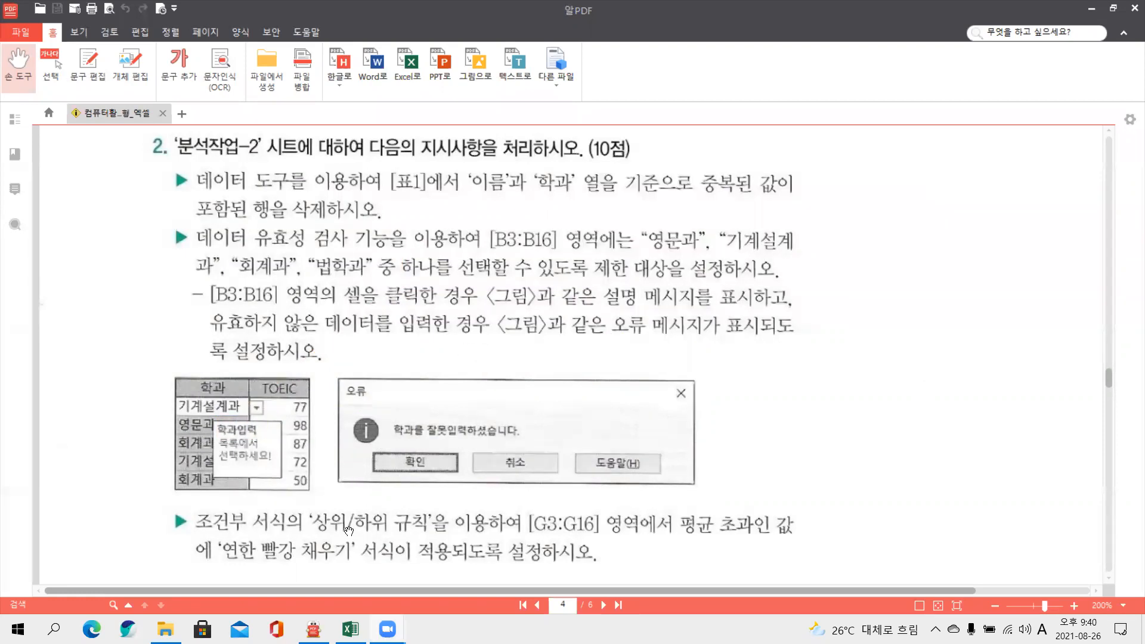
- Switch back to Excel and restrict cells B3:B16 of the 학과 column to a list (목록) with data validation
left_click(350, 629)
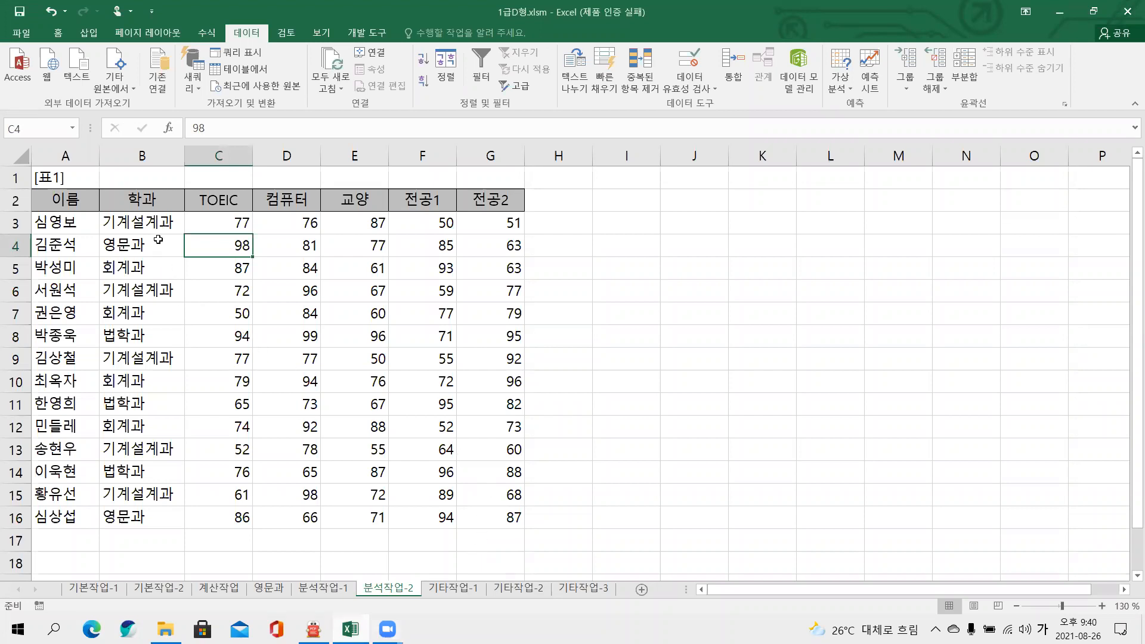
left_click_drag(155, 226, 132, 516)
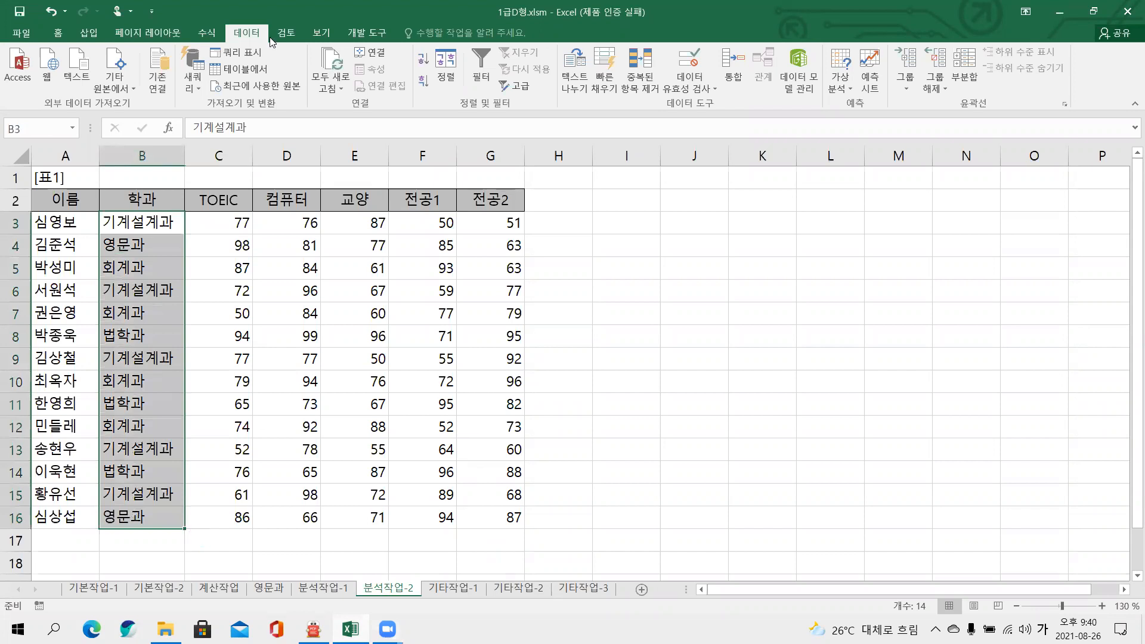
left_click(666, 95)
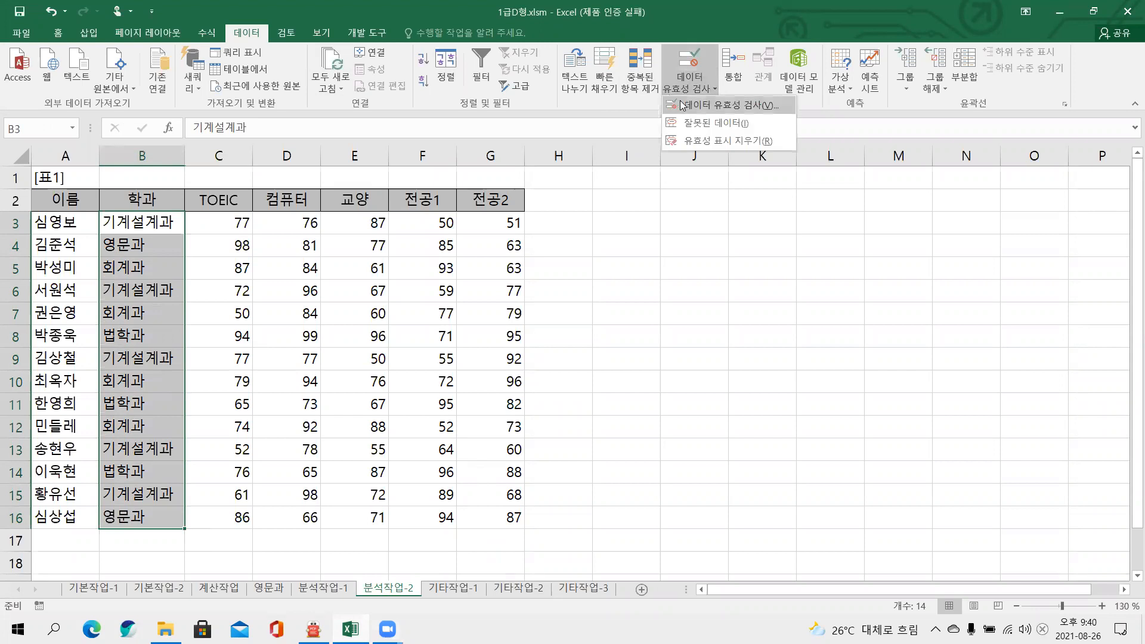
left_click(683, 106)
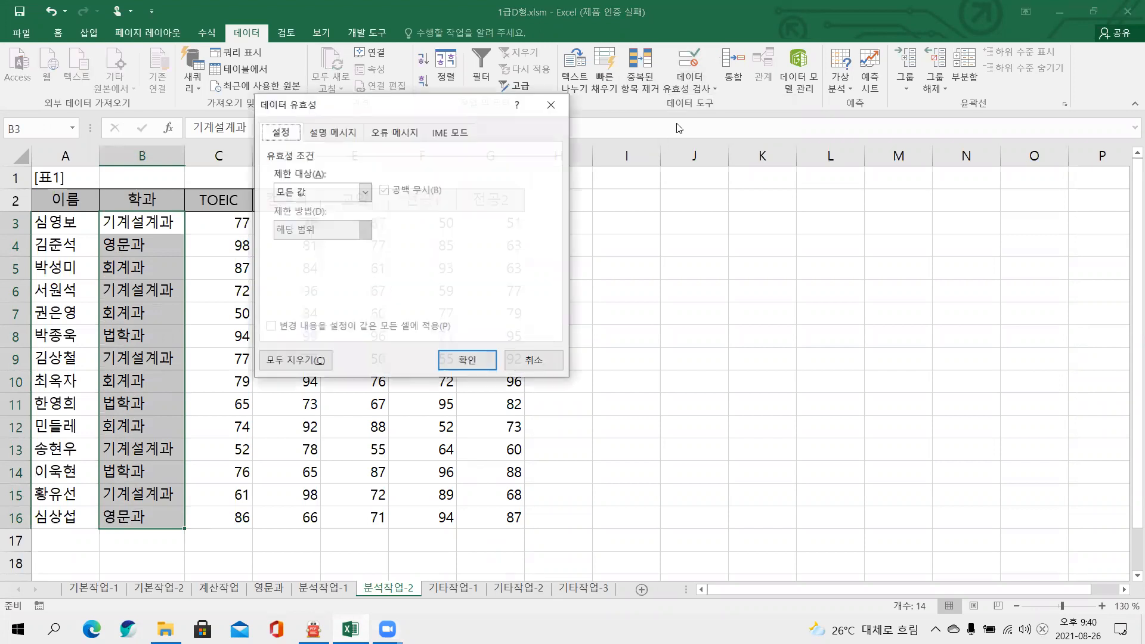
left_click_drag(435, 110, 537, 241)
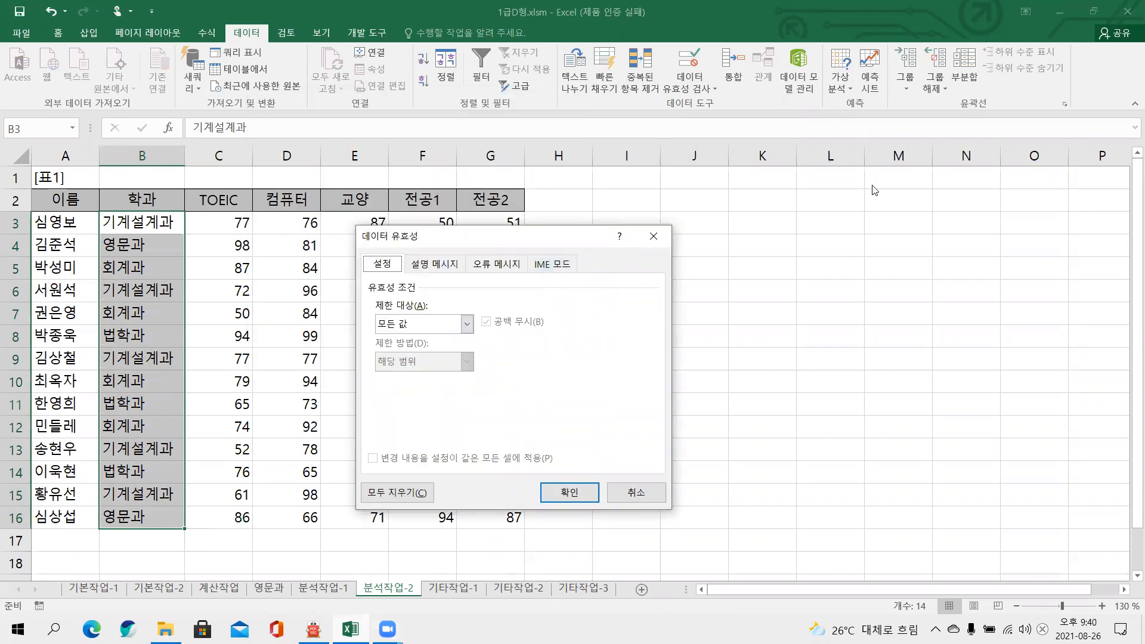
left_click_drag(462, 236, 555, 202)
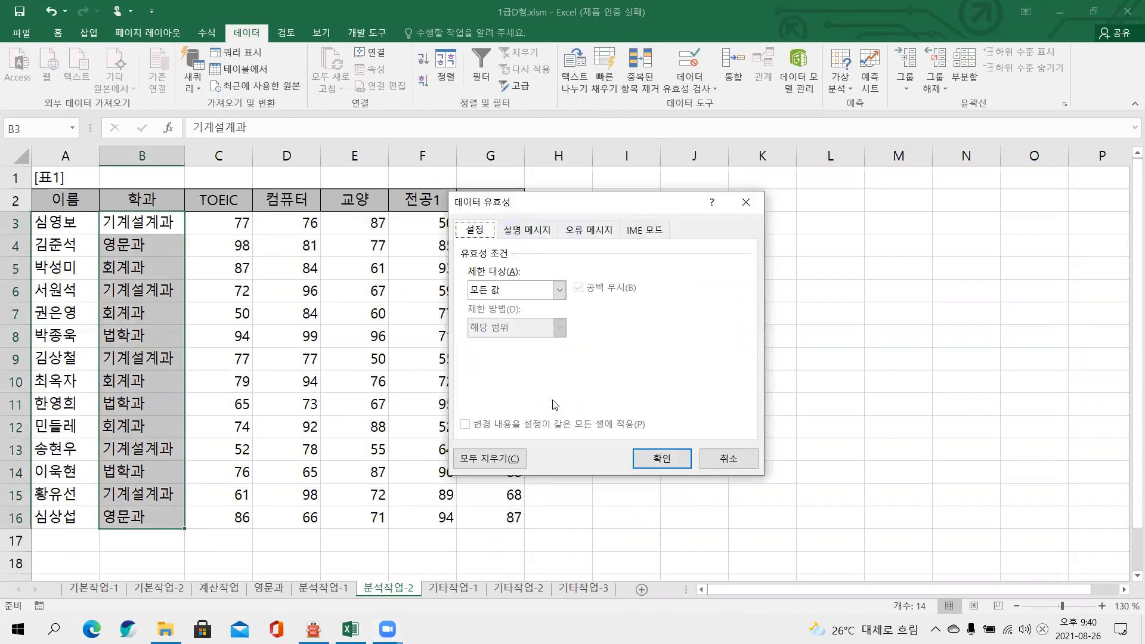
left_click(557, 290)
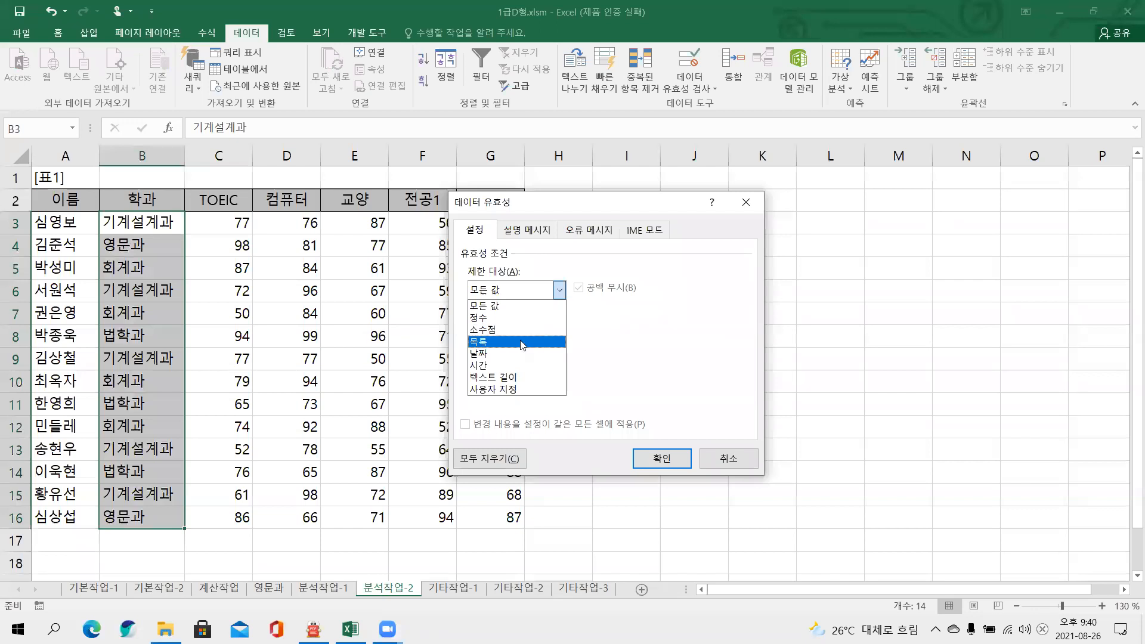
left_click(521, 342)
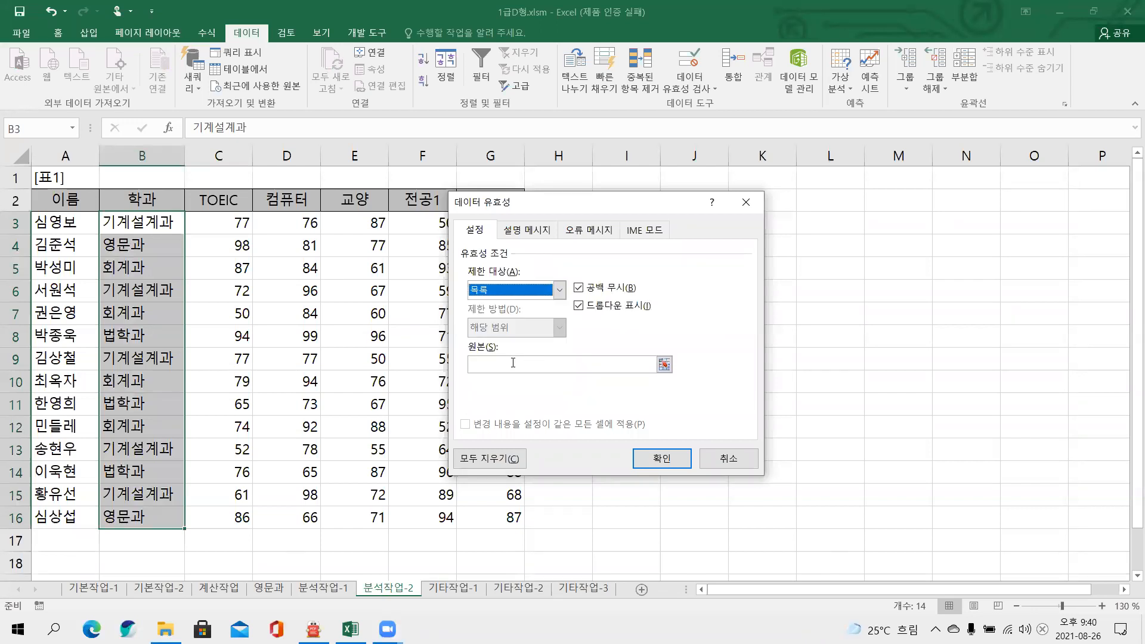
- Set the list validation source for B3:B16 to 영문과,기계설계과,회계과,법학과
left_click(505, 366)
type("영문과")
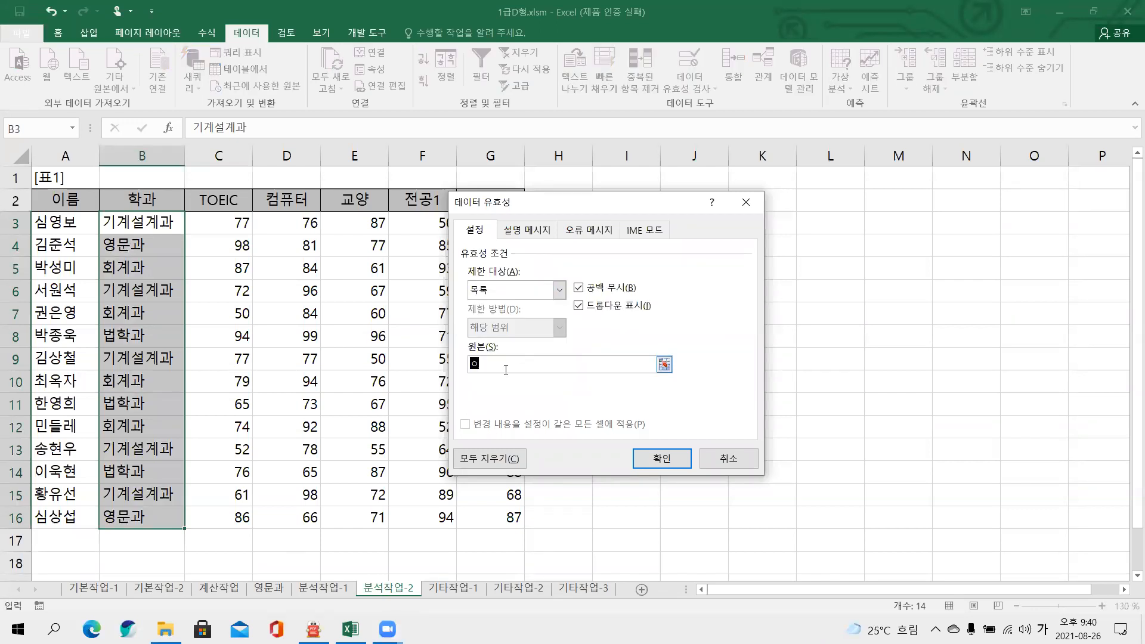
type(",기계서")
type("ㄹ계과,")
type("회계과,법")
type("학고")
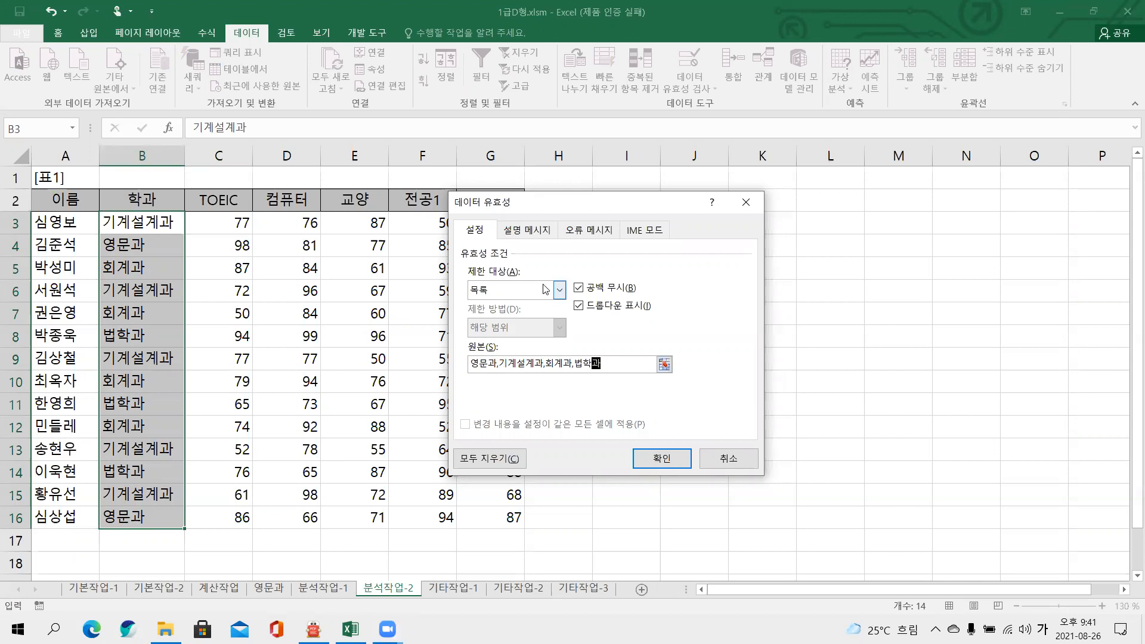
- Set the validation's input message to title "학과입력" with the text "목록에서 선택하세요!"
left_click(528, 231)
left_click(511, 317)
type("학과입ㄹ")
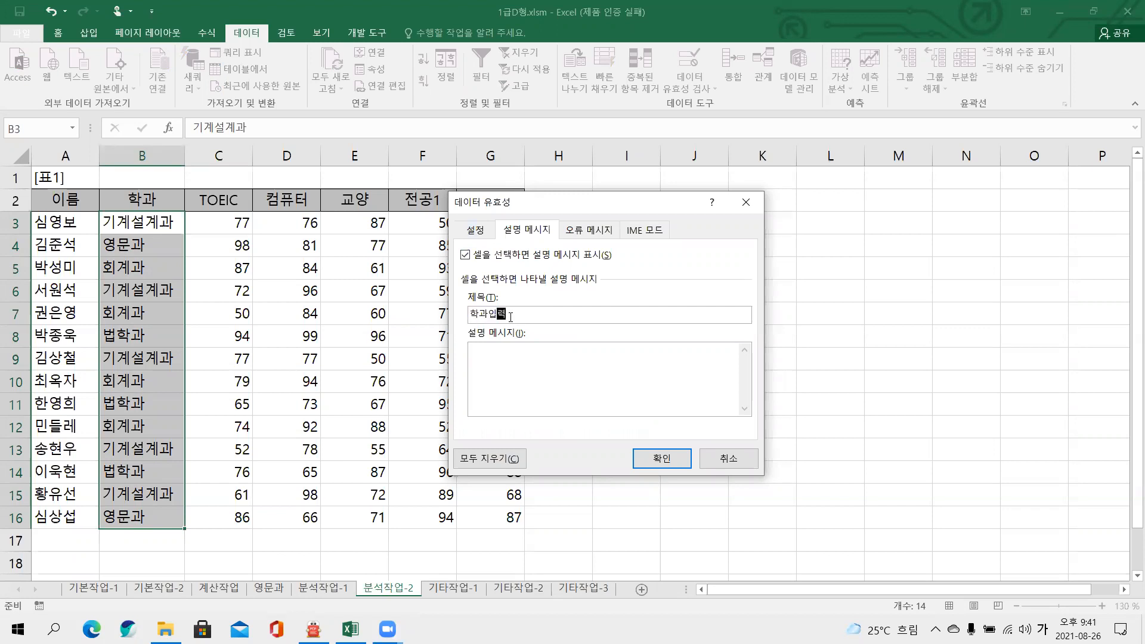
left_click(525, 367)
type("목록에서 선택하세요!")
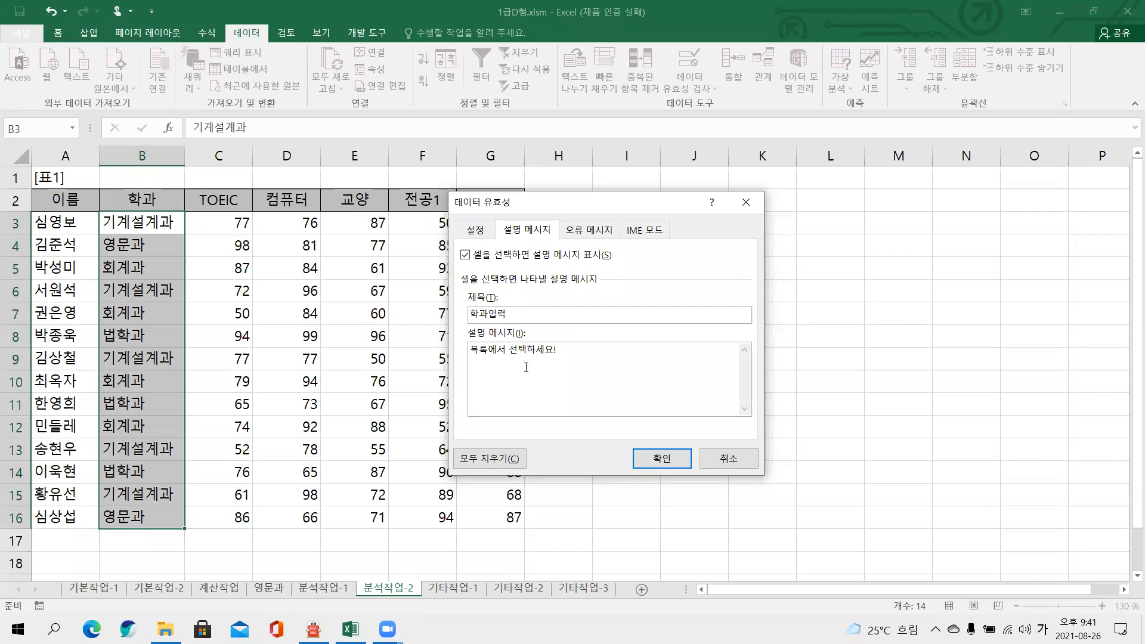
- Set an error alert with style 정보, title "오류" and message "학과를 잘못입력하셨습니다.", and apply the validation
left_click(591, 231)
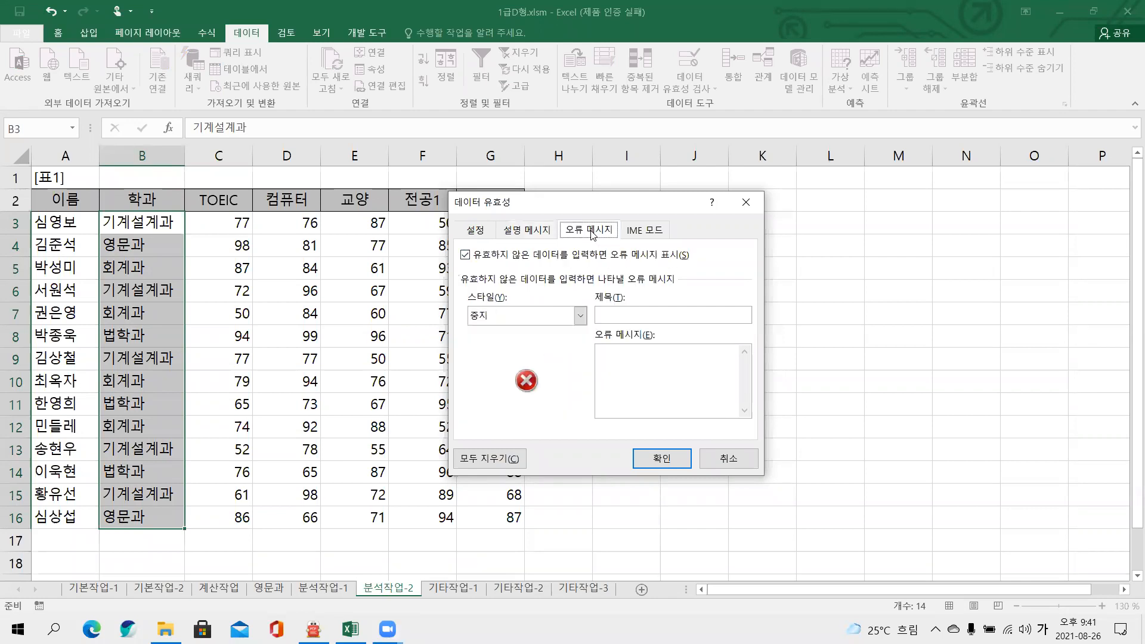
left_click(567, 323)
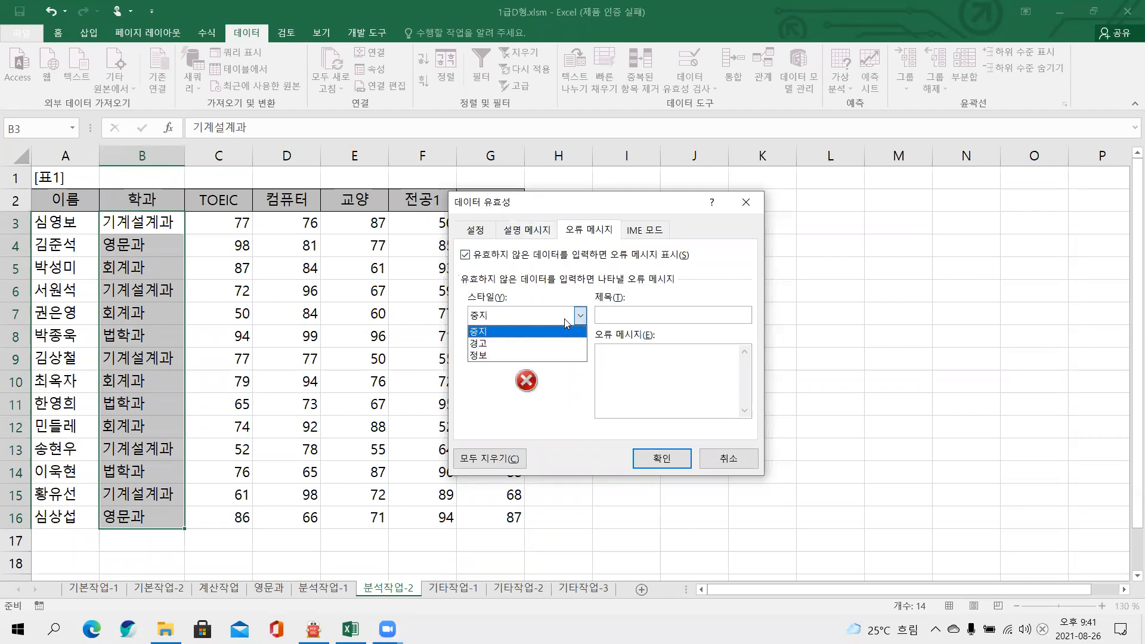
left_click(567, 355)
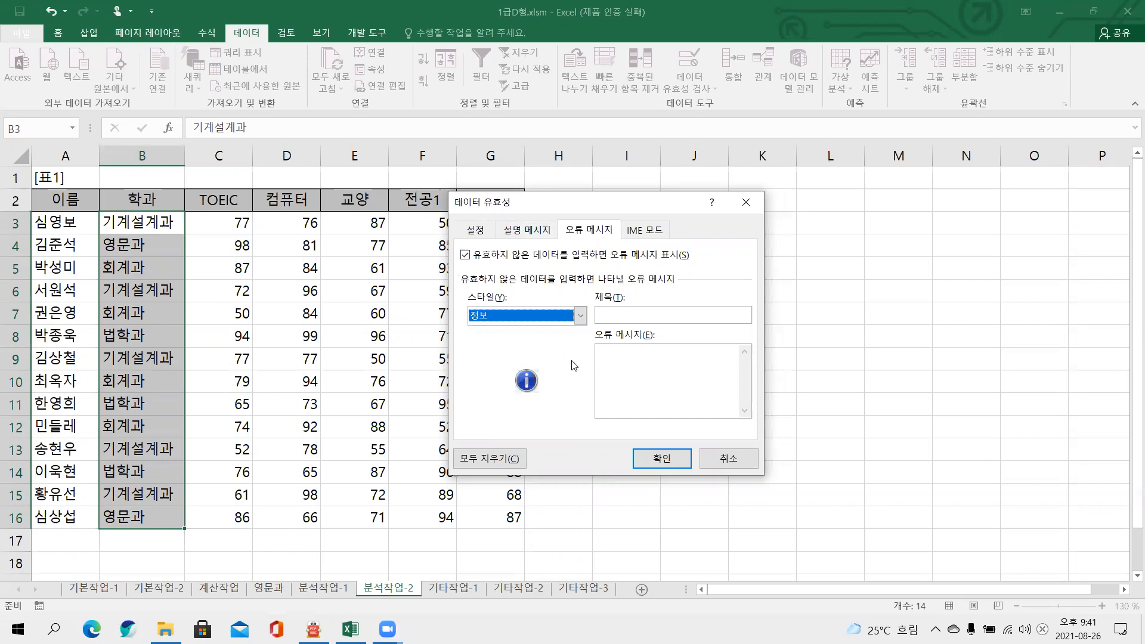
left_click(627, 317)
type("오류")
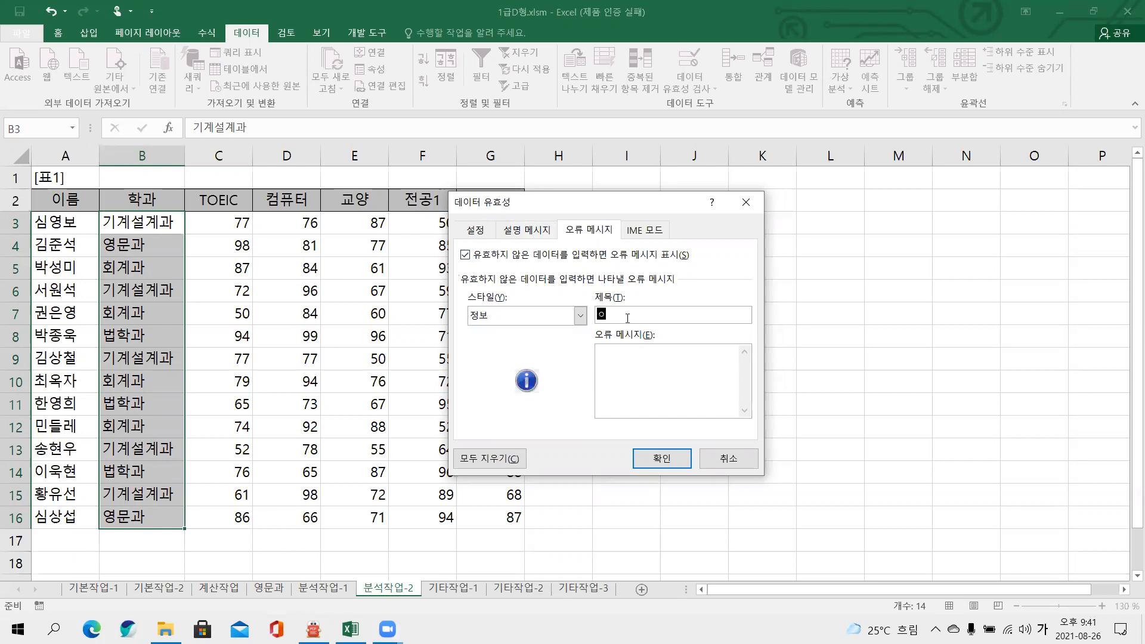
left_click(630, 352)
type("과를 잘못입력하셨ㅅ습니다.")
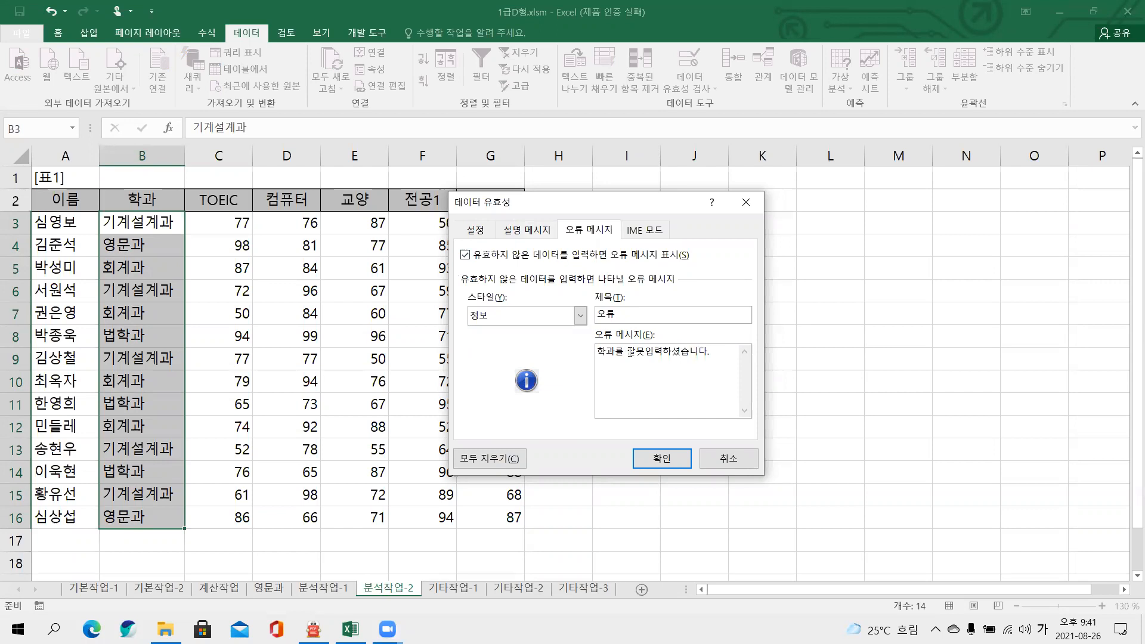
left_click(662, 458)
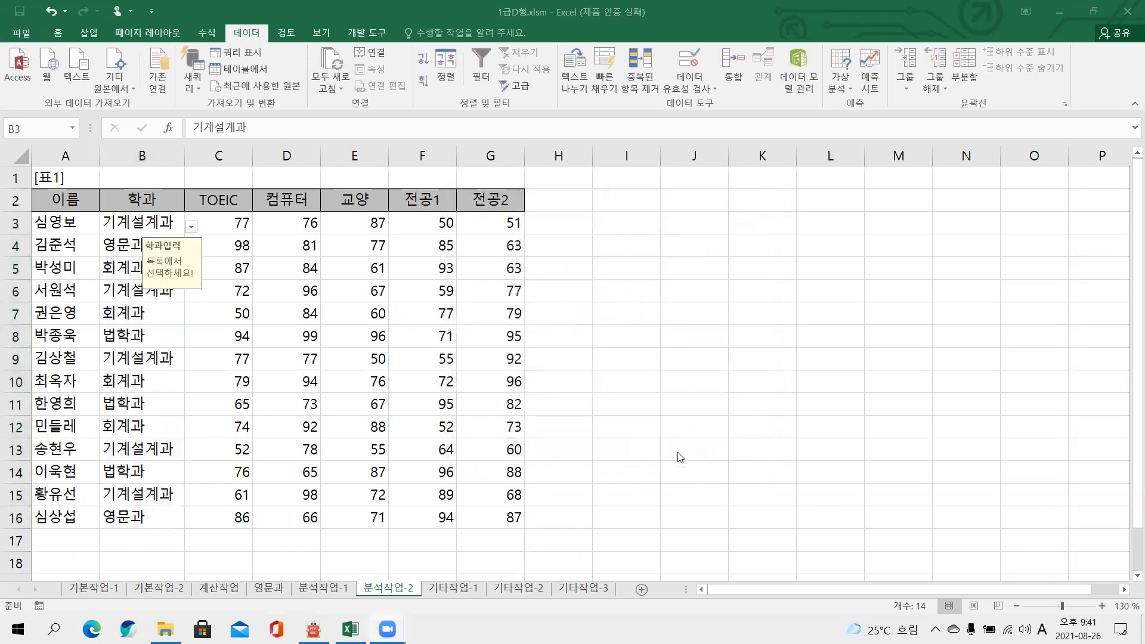
- Test the validation by submitting an empty entry in cell B3, and cancel the entry
key("ctrl+shift+Down")
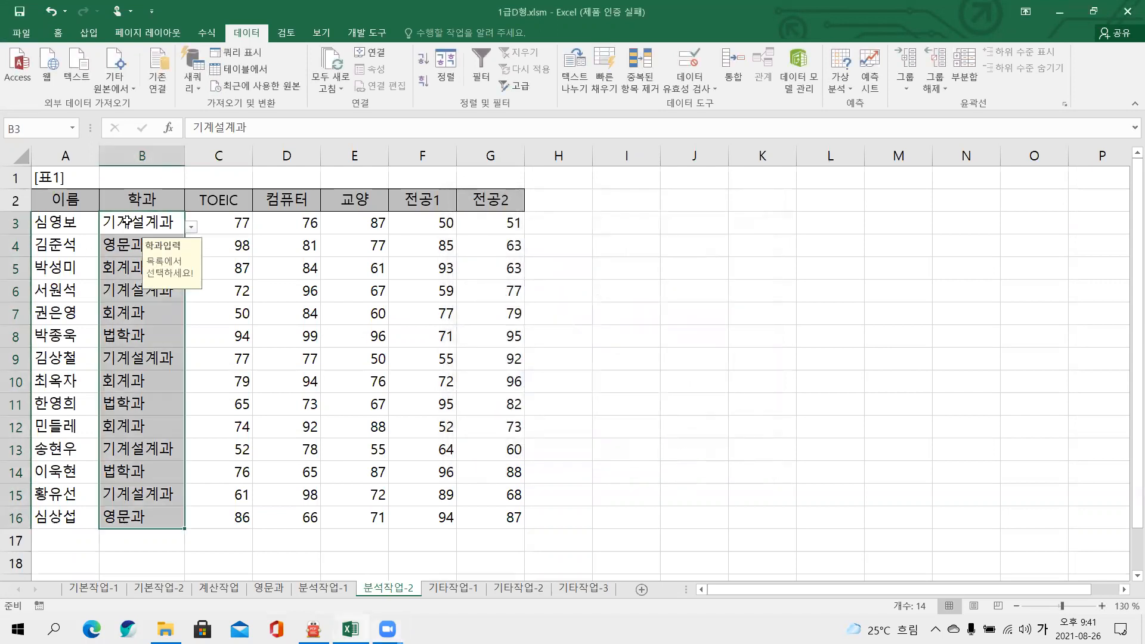
left_click(127, 222)
key("BackSpace")
key("Return")
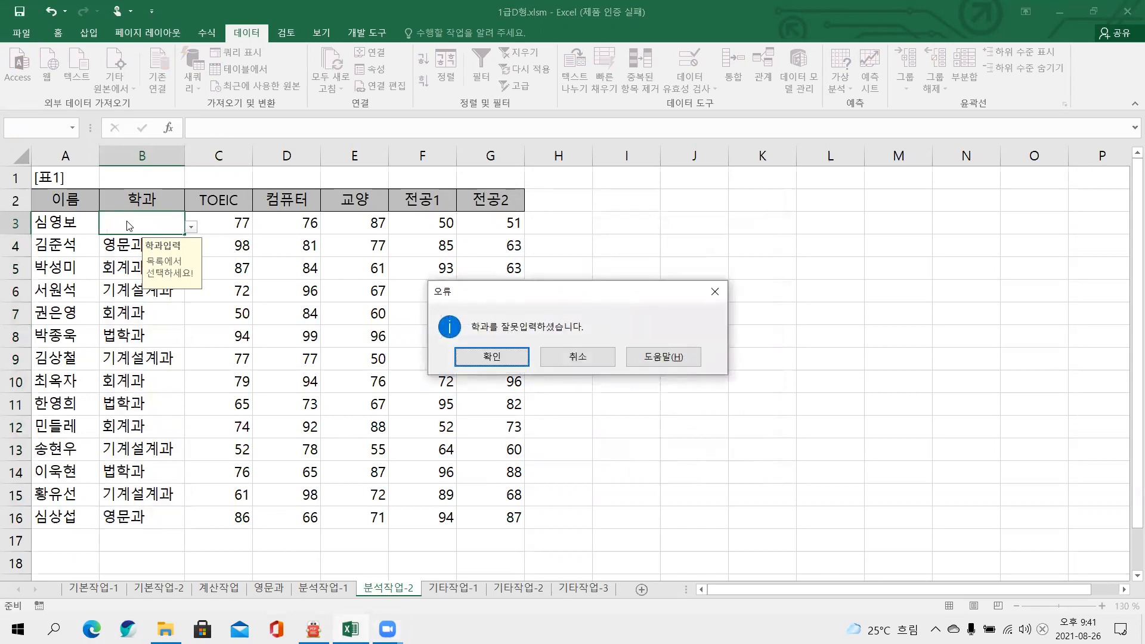
key("Escape")
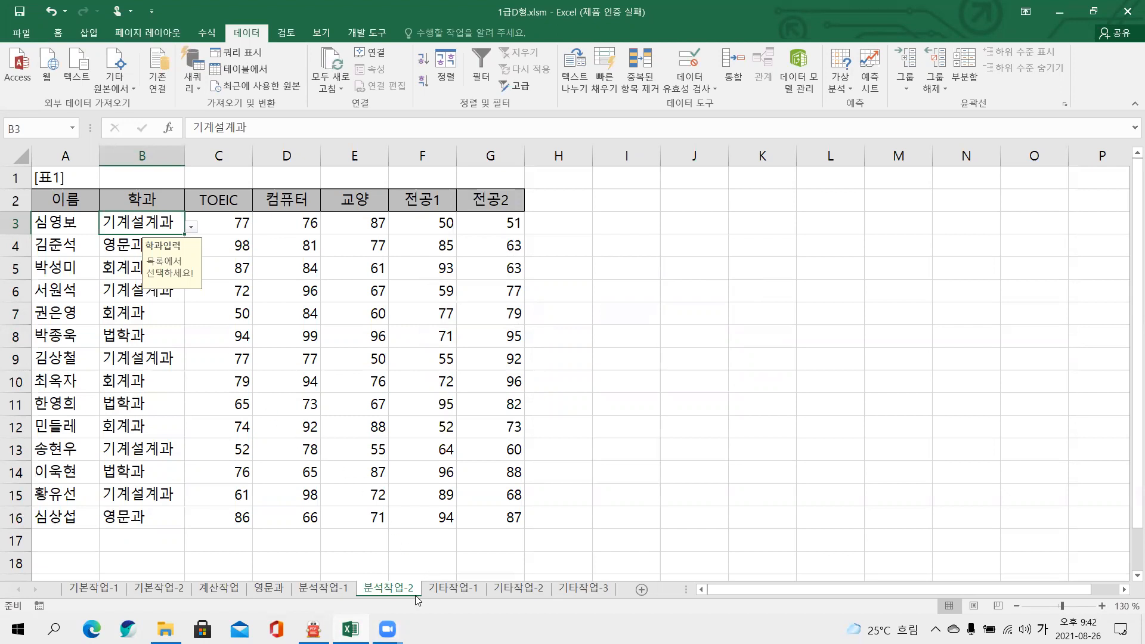
- Switch to 알PDF and examine the conditional formatting instruction, temporarily marking 조건부 서식, 상위/하위 규칙 and the range [G3:G16]
left_click(313, 629)
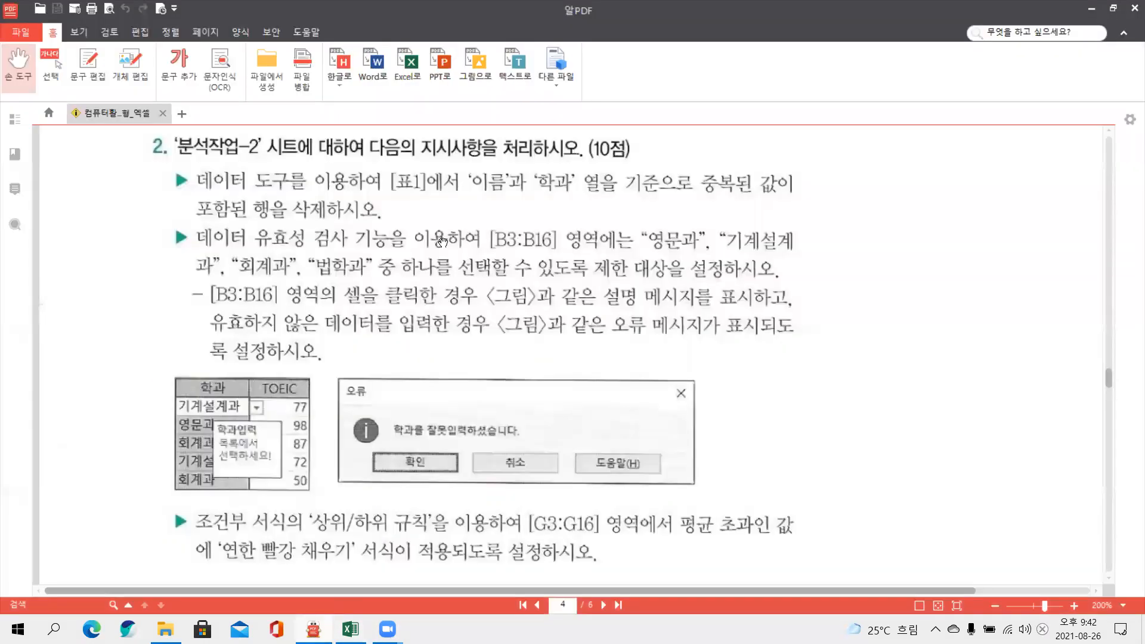
scroll(452, 257, "down", 1)
scroll(451, 257, "down", 2)
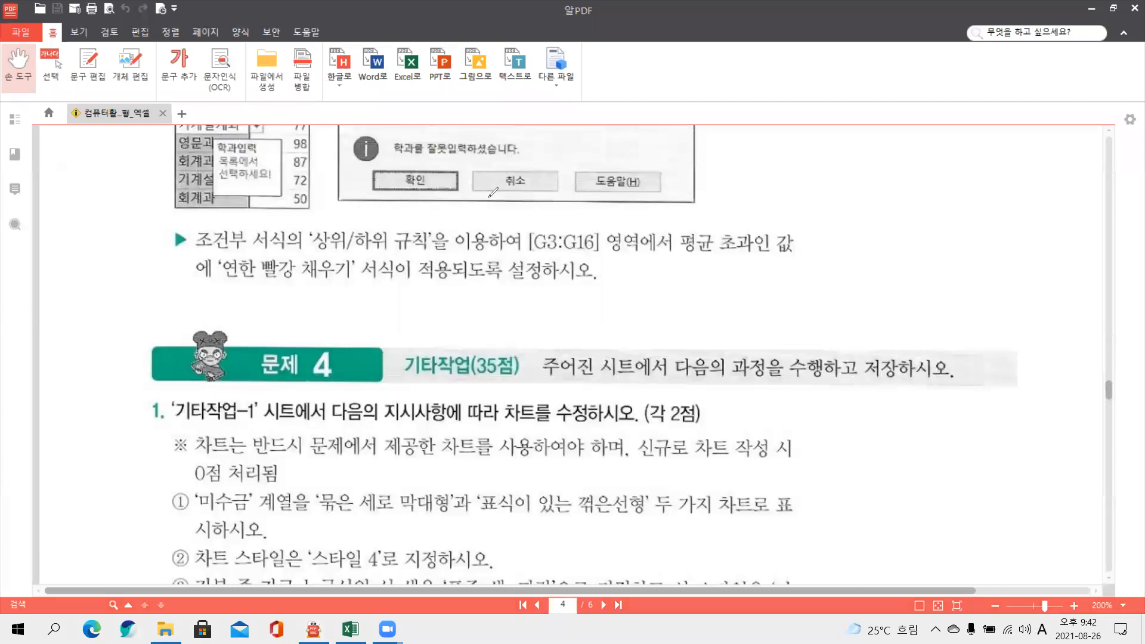
left_click_drag(185, 225, 305, 253)
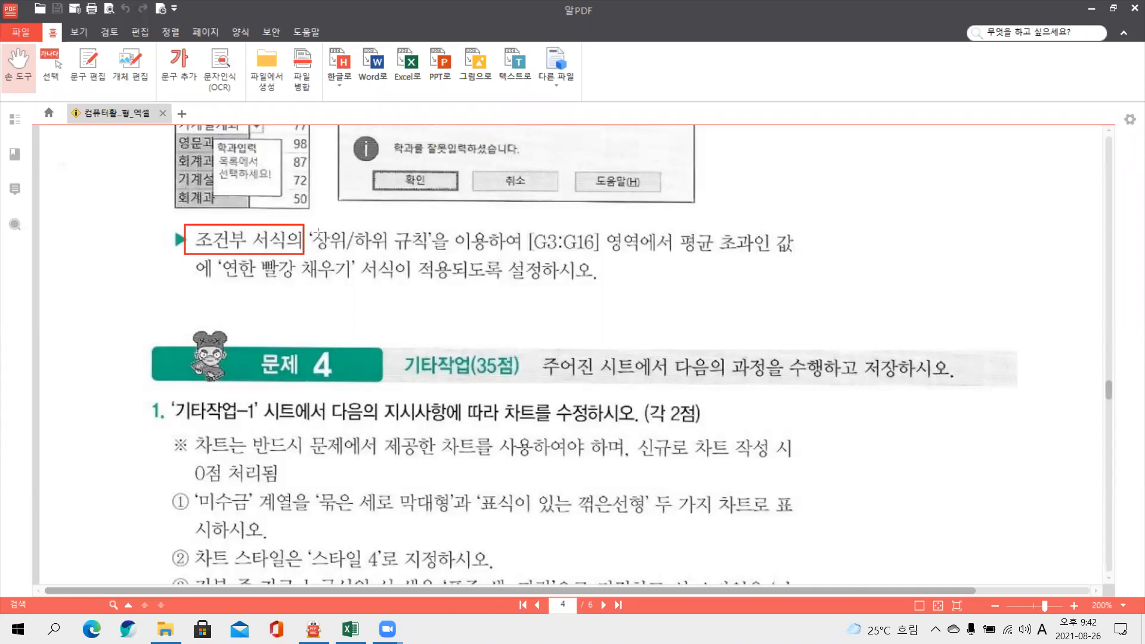
left_click_drag(311, 223, 433, 251)
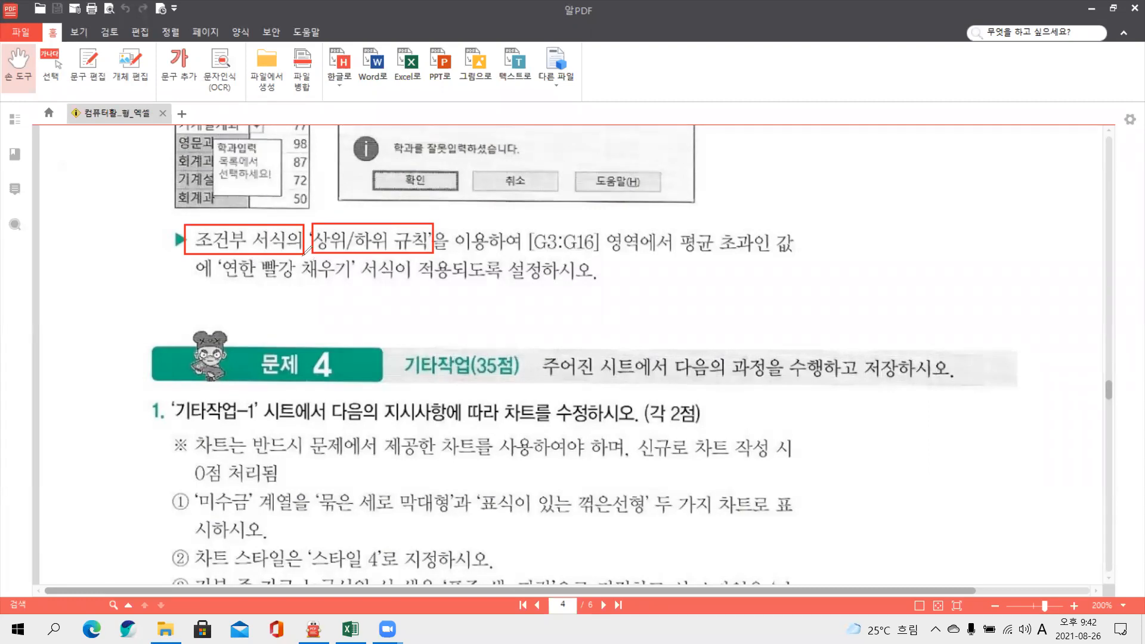
mouse_move(271, 247)
left_mouse_down()
mouse_move(262, 296)
mouse_move(287, 298)
left_mouse_up()
mouse_move(280, 289)
left_mouse_down()
mouse_move(280, 307)
mouse_move(323, 303)
mouse_move(327, 314)
mouse_move(362, 299)
mouse_move(370, 314)
left_mouse_up()
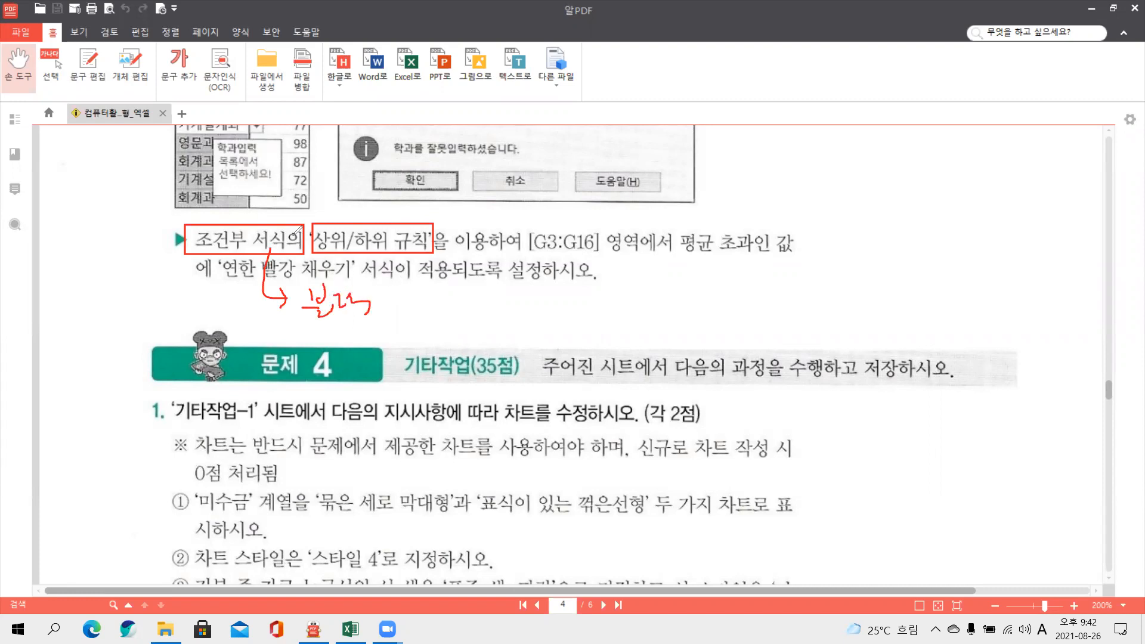
mouse_move(286, 297)
left_mouse_down()
mouse_move(281, 315)
mouse_move(276, 293)
mouse_move(285, 316)
left_mouse_up()
mouse_move(274, 217)
left_mouse_down()
mouse_move(292, 203)
mouse_move(309, 212)
mouse_move(301, 228)
left_mouse_up()
mouse_move(521, 221)
left_mouse_down()
mouse_move(521, 256)
mouse_move(616, 257)
mouse_move(617, 213)
mouse_move(525, 222)
left_mouse_up()
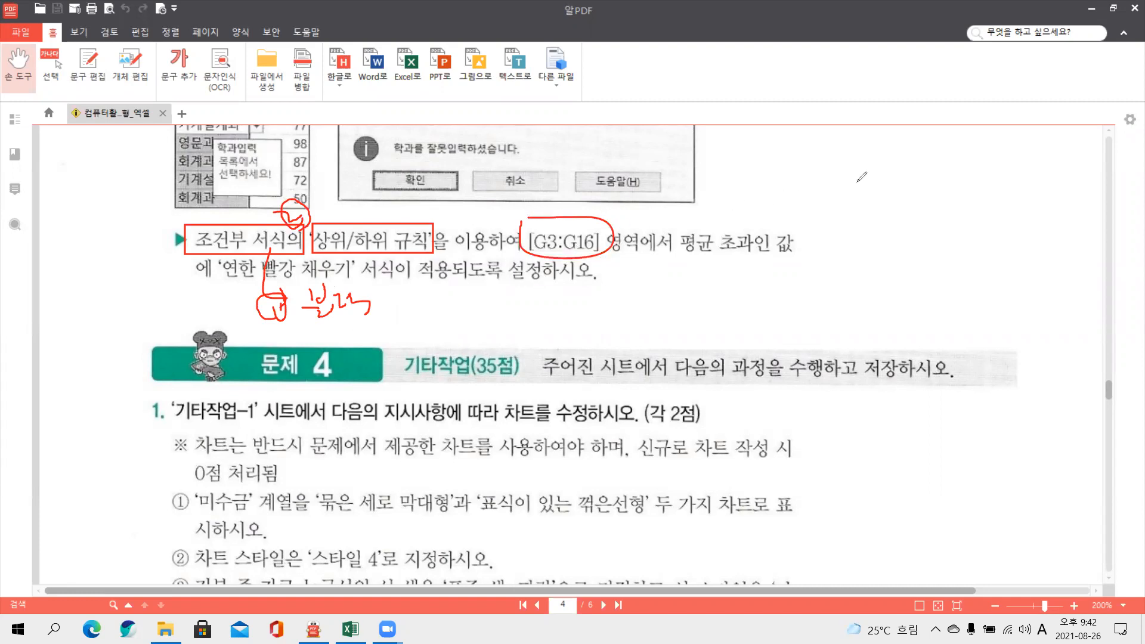
left_click(930, 143)
left_click(954, 174)
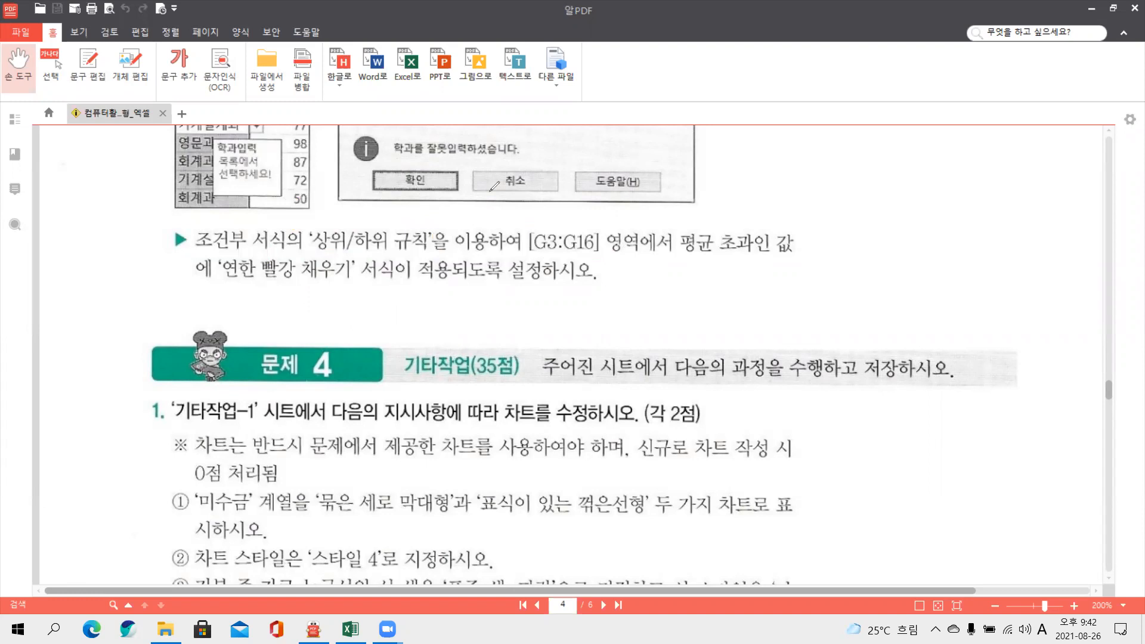
- Switch to Excel and apply an above-average (평균 초과) conditional formatting rule with 연한 빨강 채우기 to G3:G16
left_click(350, 629)
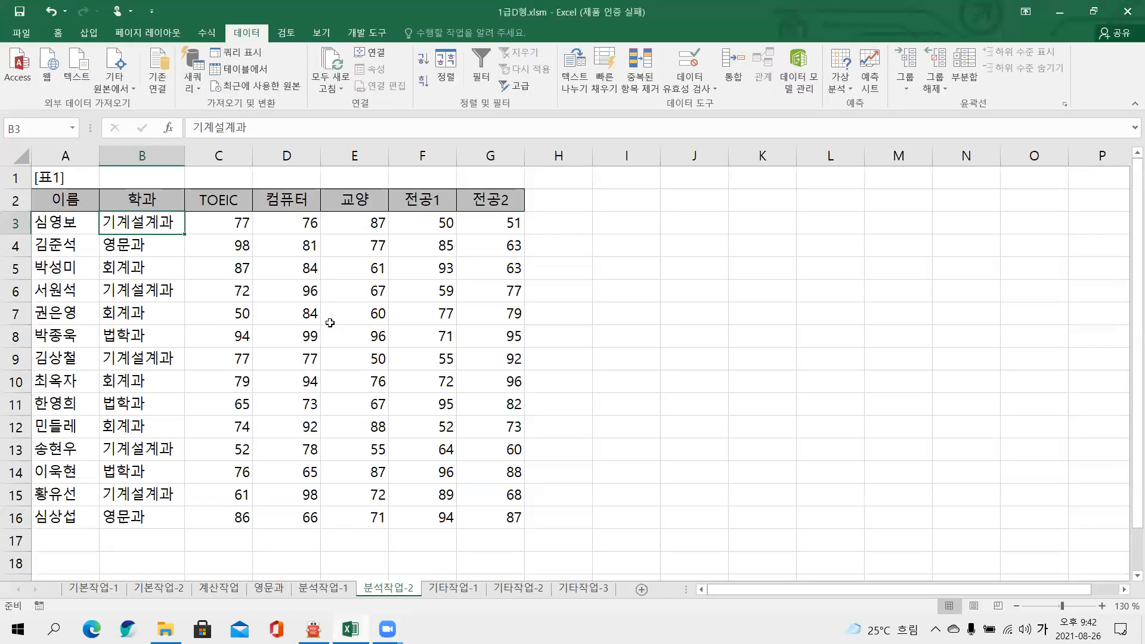
left_click(486, 224)
left_click_drag(492, 252, 501, 514)
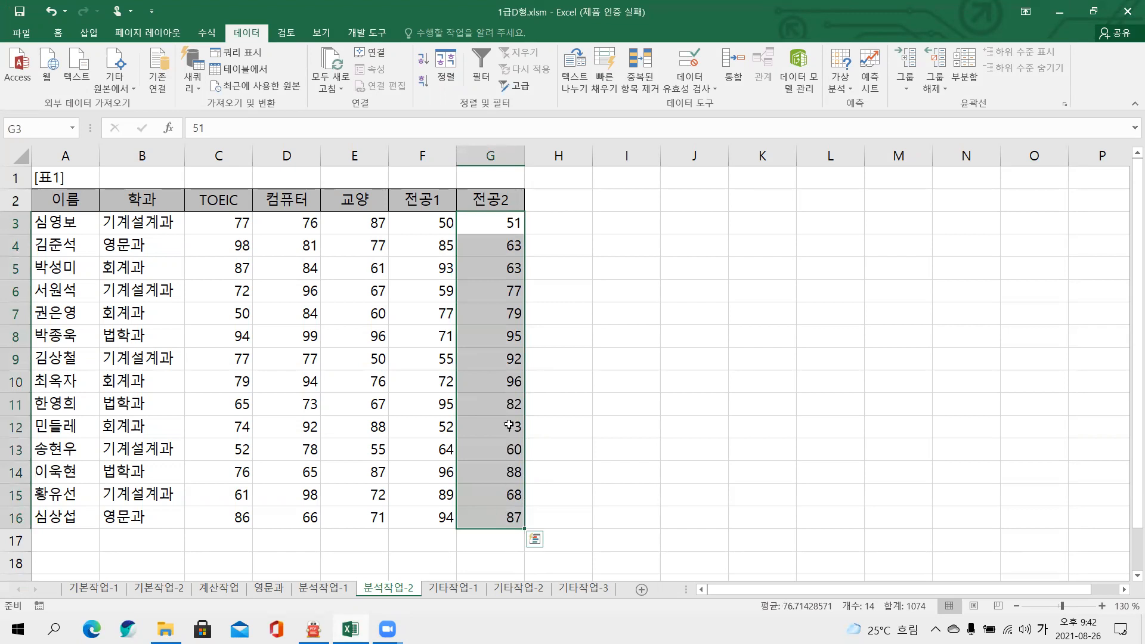
left_click(58, 32)
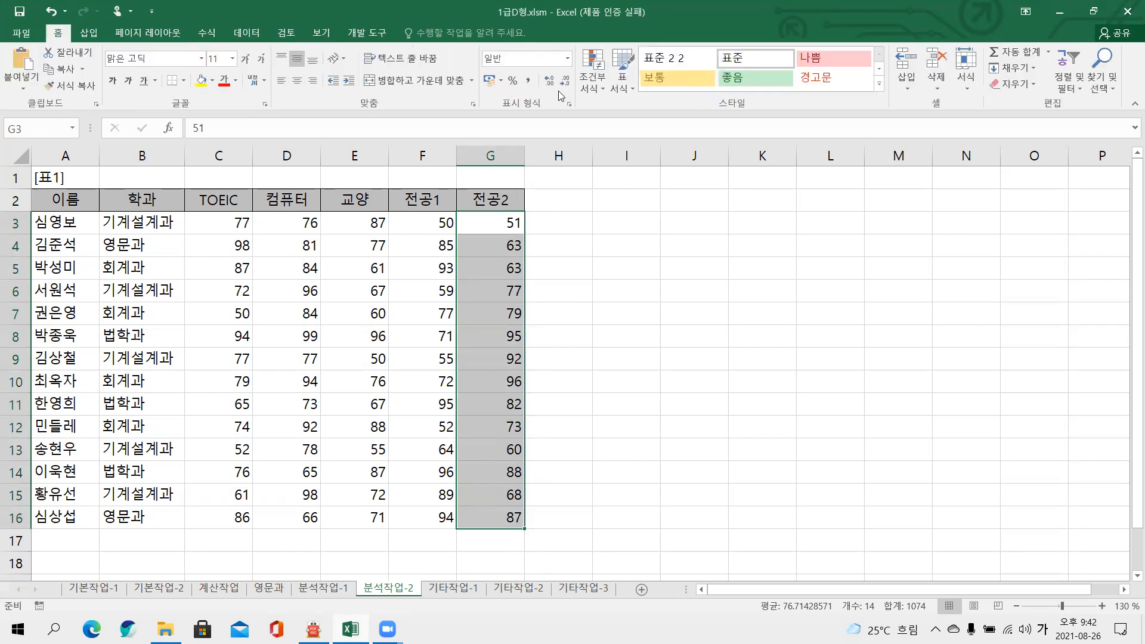
left_click(582, 90)
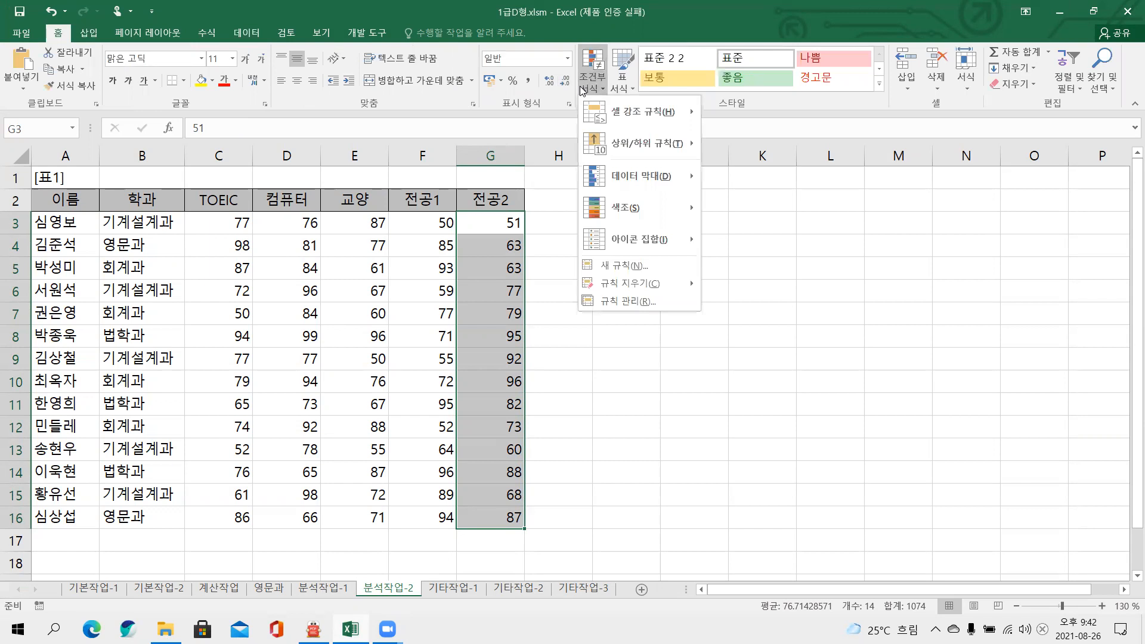
mouse_move(657, 149)
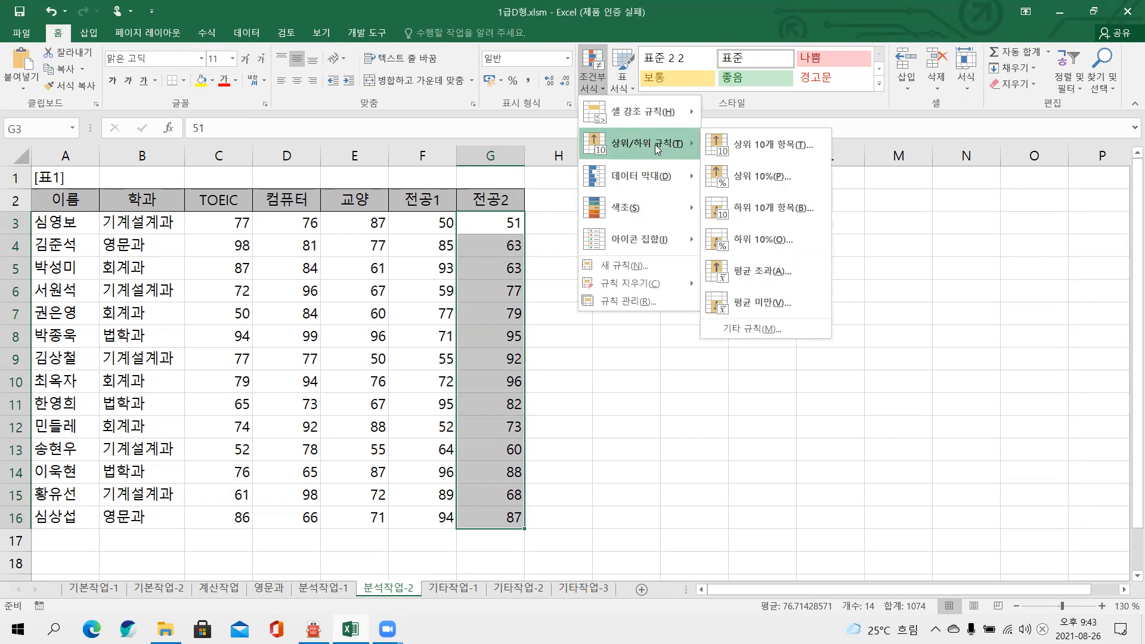
left_click(743, 271)
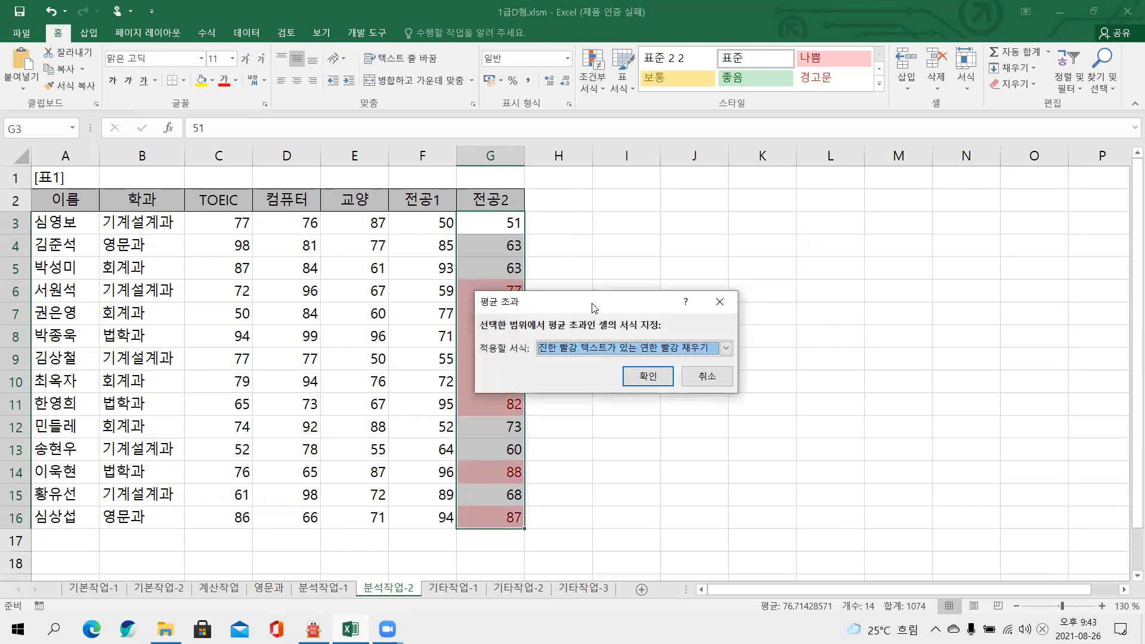
left_click_drag(593, 307, 614, 216)
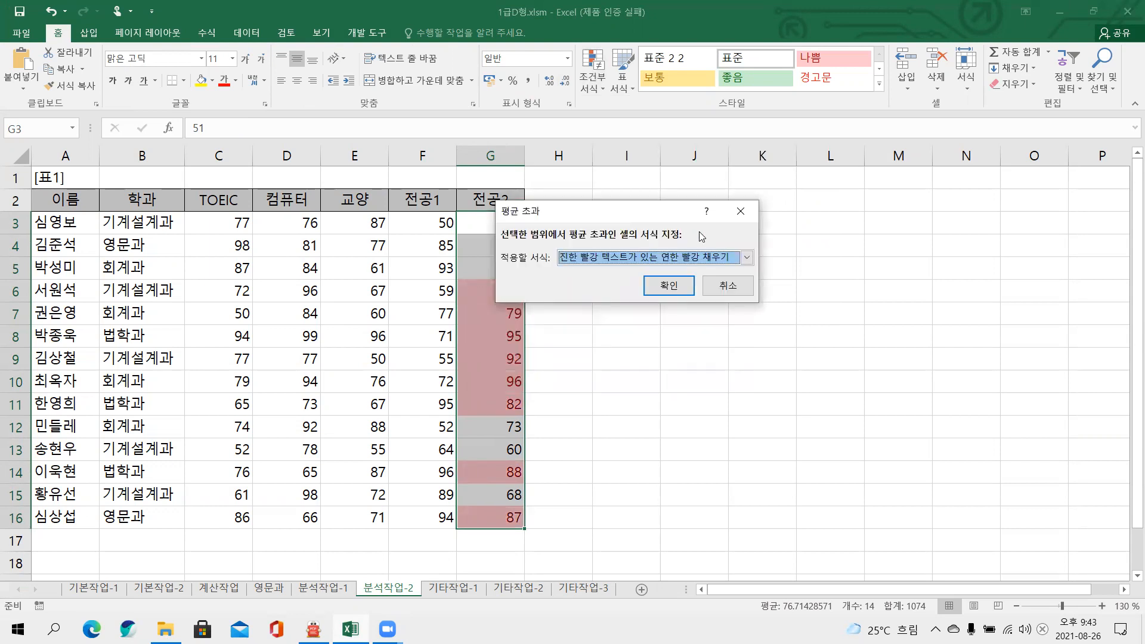
left_click(746, 258)
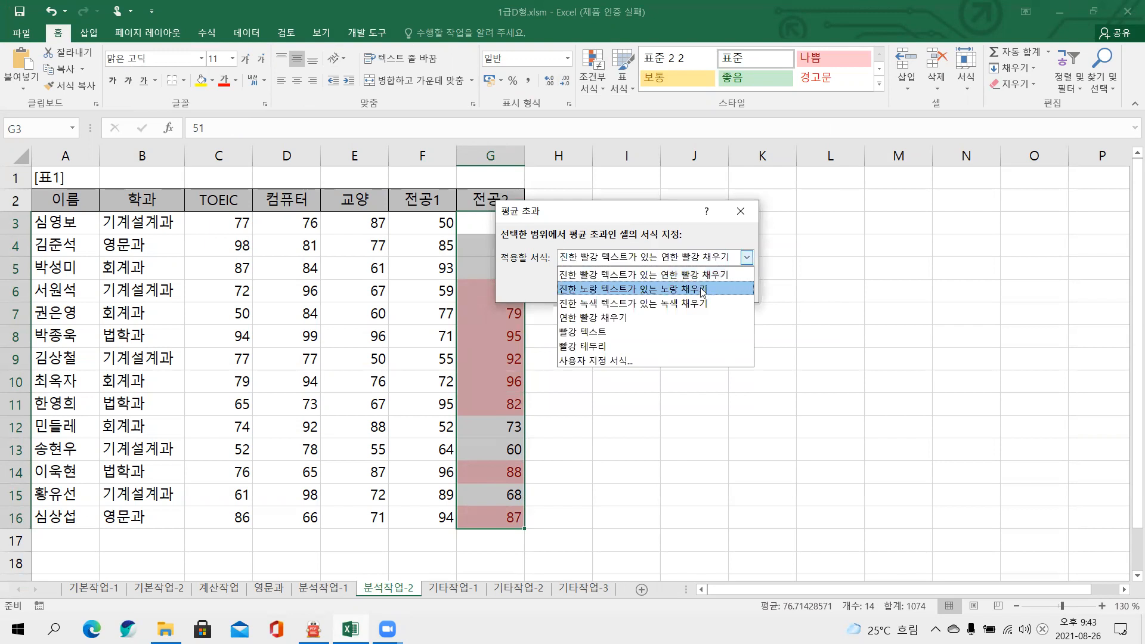
left_click(678, 318)
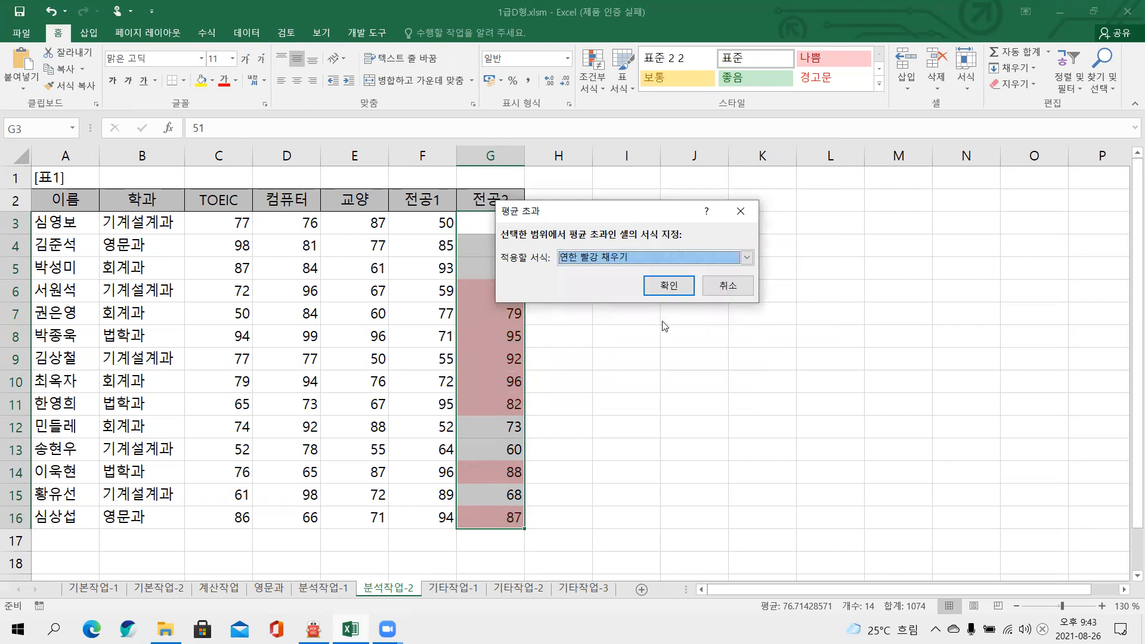
left_click(668, 285)
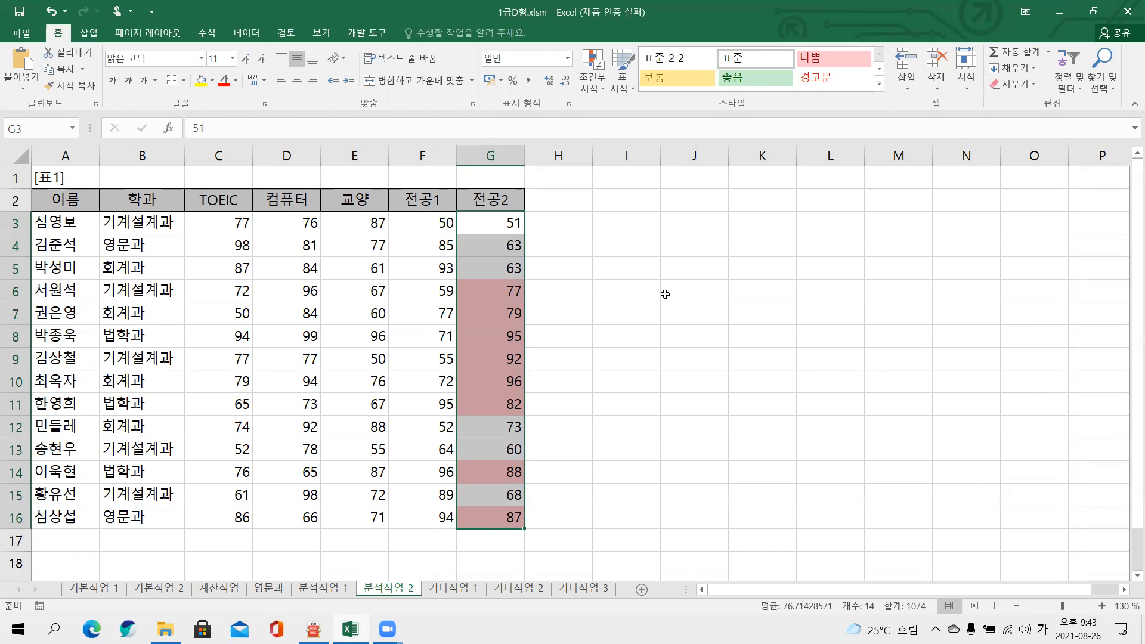
left_click(617, 264)
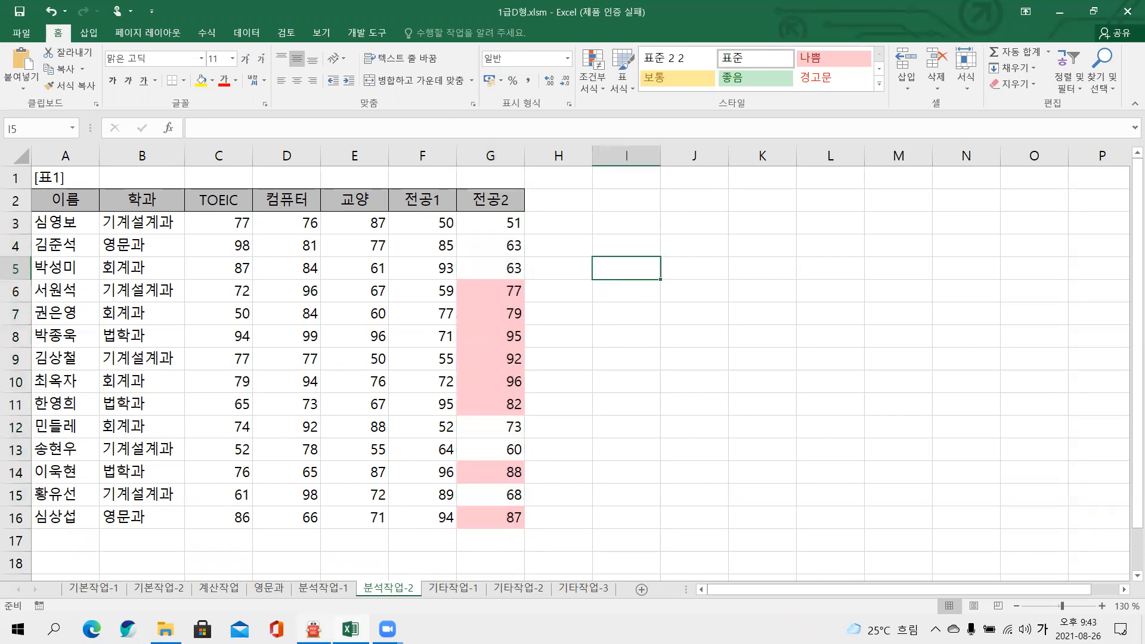
- Go to the 기타작업-1 sheet and open the chart area formatting of the 미수금 현황 chart
left_click(439, 590)
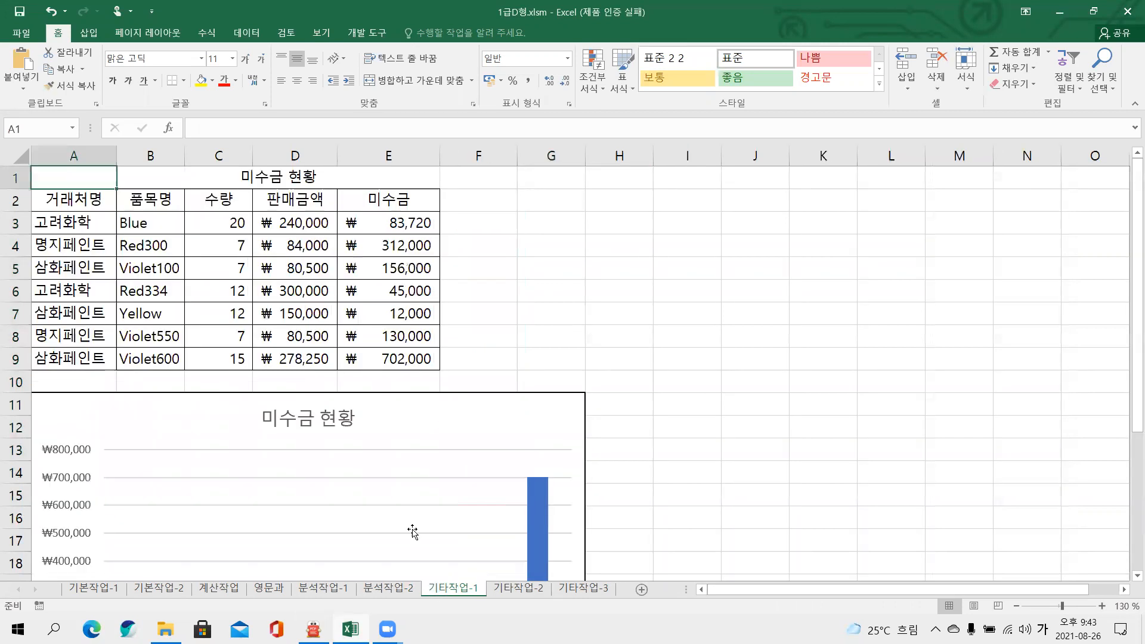
scroll(367, 417, "down", 2)
scroll(367, 418, "down", 1)
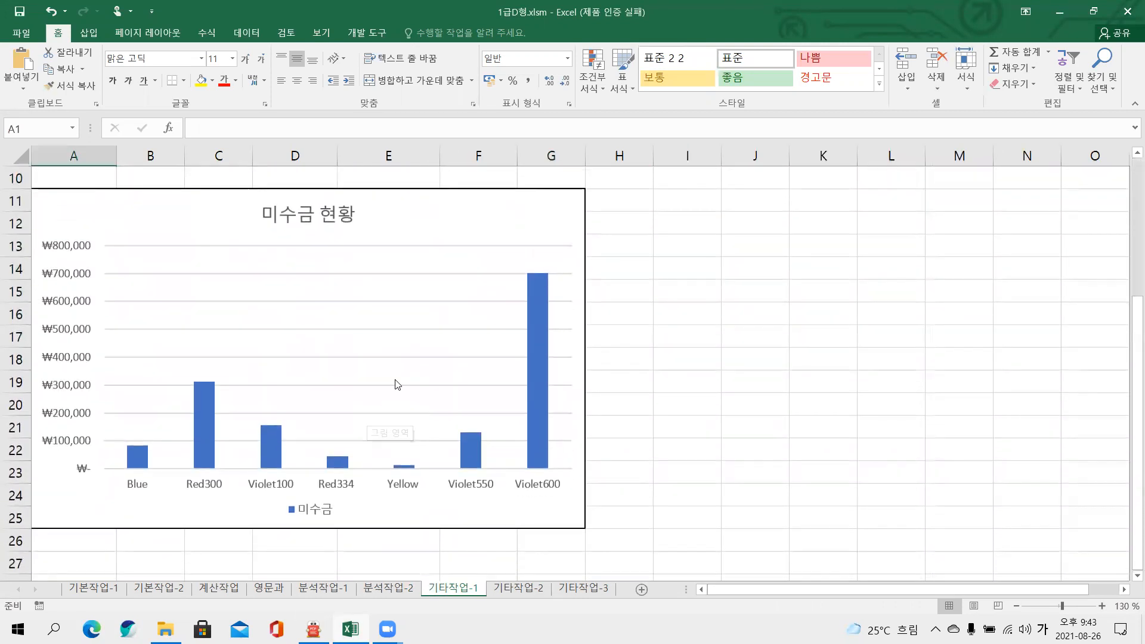
double_click(463, 221)
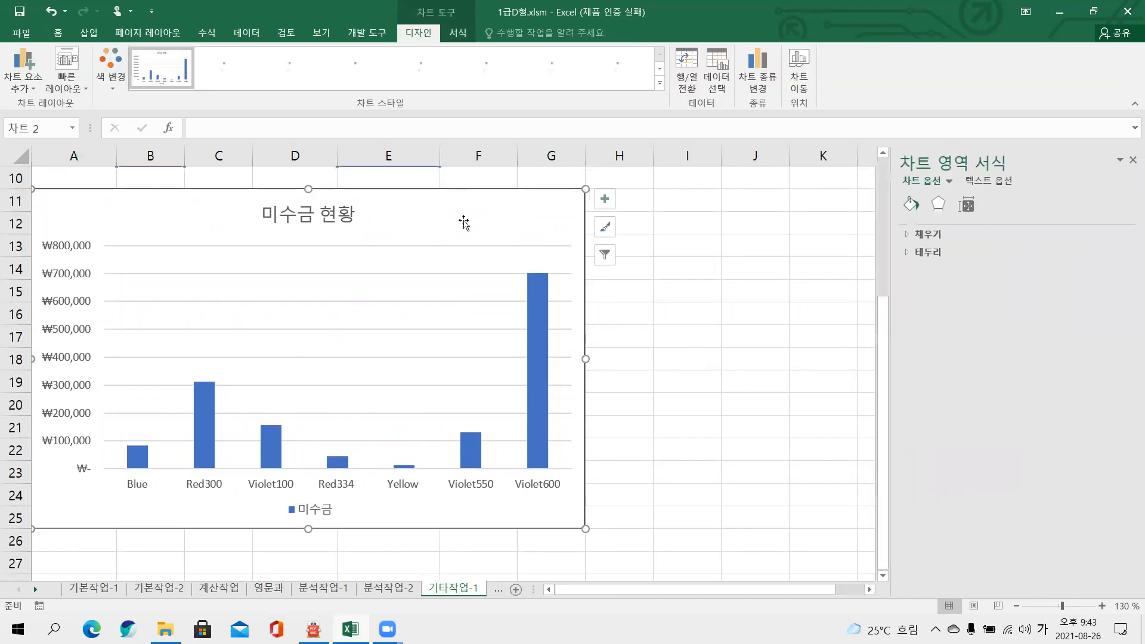
- Switch to 알PDF and examine instruction ① for the 기타작업-1 chart, temporarily marking 미수금 계열, 묶은 세로 막대형 and 표식이 있는 꺾은선형
left_click(313, 629)
scroll(428, 344, "down", 2)
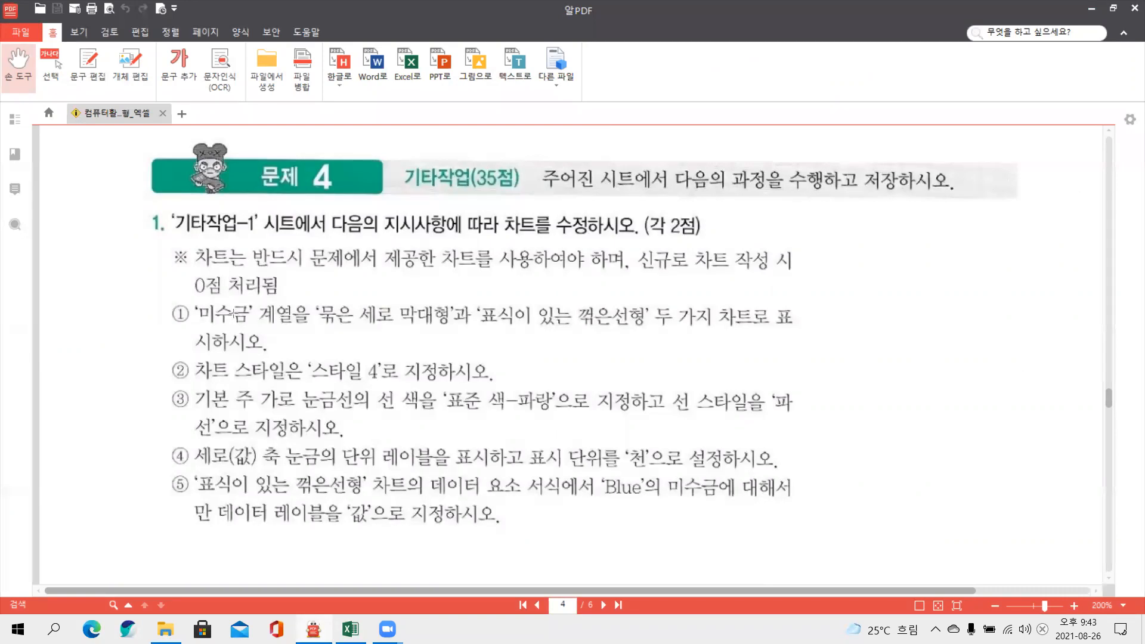
mouse_move(189, 304)
left_mouse_down()
mouse_move(297, 328)
mouse_move(641, 329)
left_mouse_up()
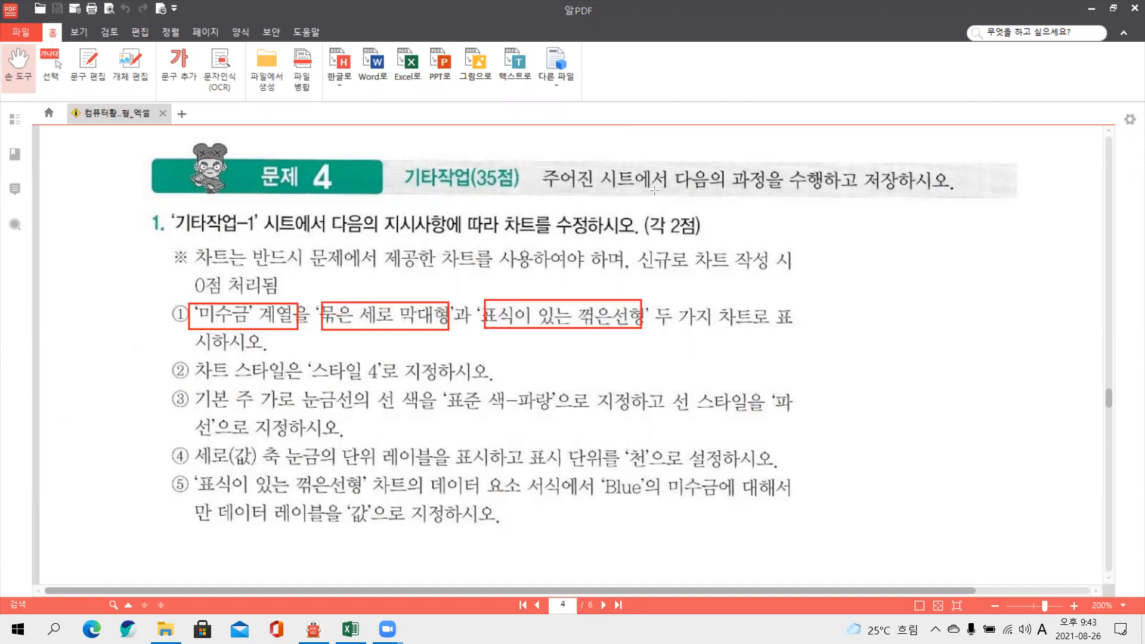
left_click_drag(438, 300, 506, 304)
mouse_move(272, 327)
left_mouse_down()
mouse_move(287, 353)
mouse_move(374, 339)
mouse_move(380, 350)
left_mouse_up()
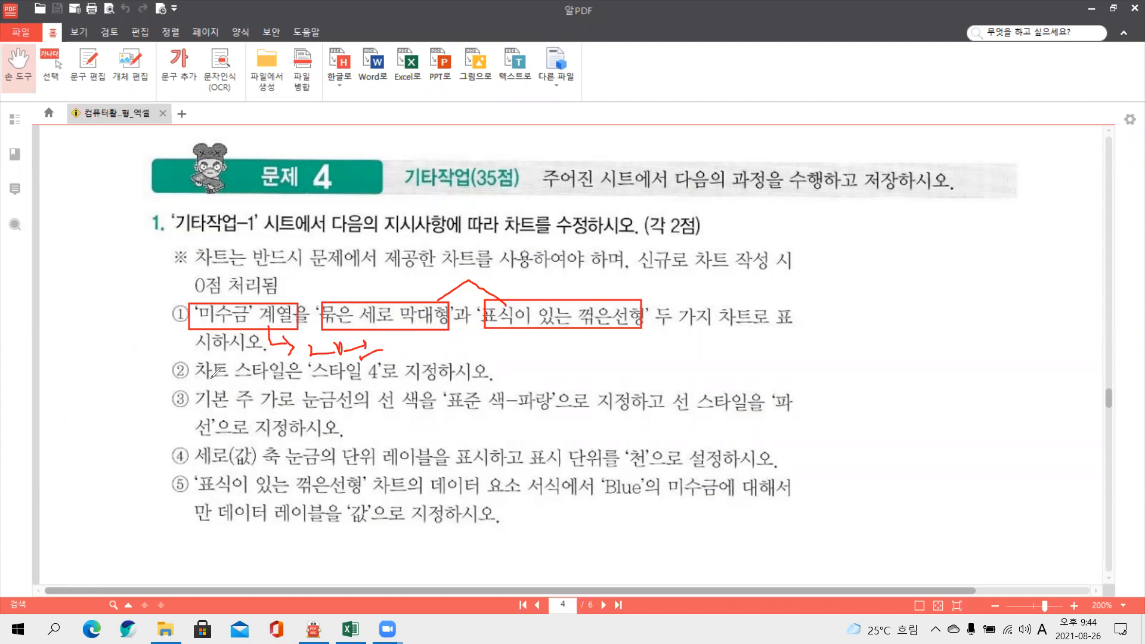
- Examine chart instructions ② to ⑤, marking chart style, major gridlines, value-axis unit label and display unit, and data label, and clear the marks
mouse_move(202, 375)
left_mouse_down()
mouse_move(287, 372)
mouse_move(245, 347)
mouse_move(205, 358)
mouse_move(207, 379)
left_mouse_up()
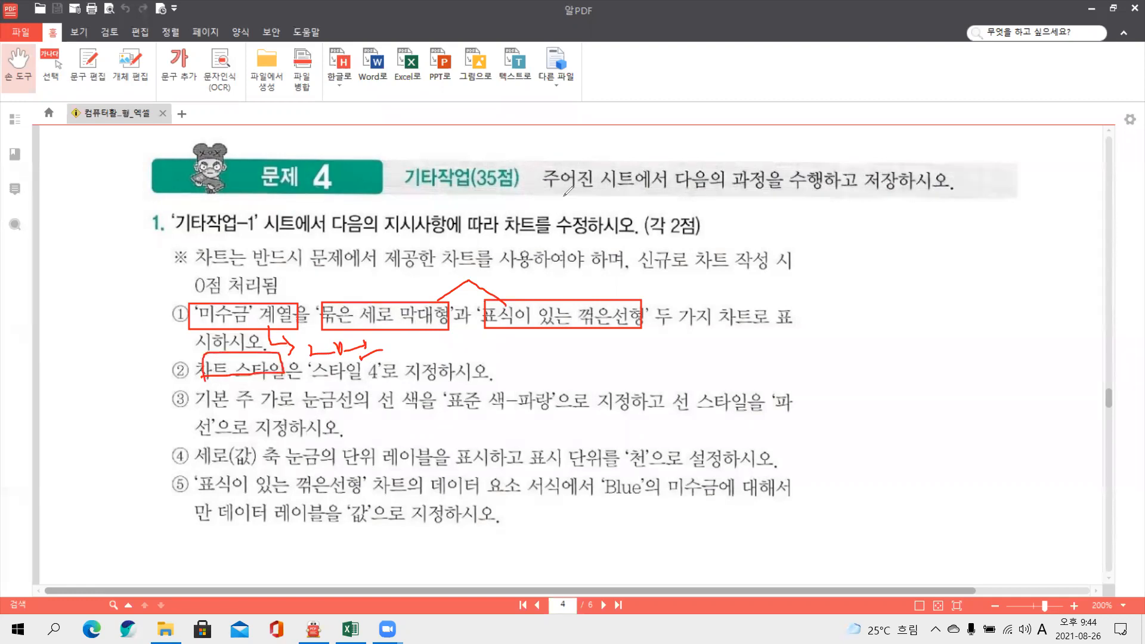
left_click_drag(194, 393, 356, 410)
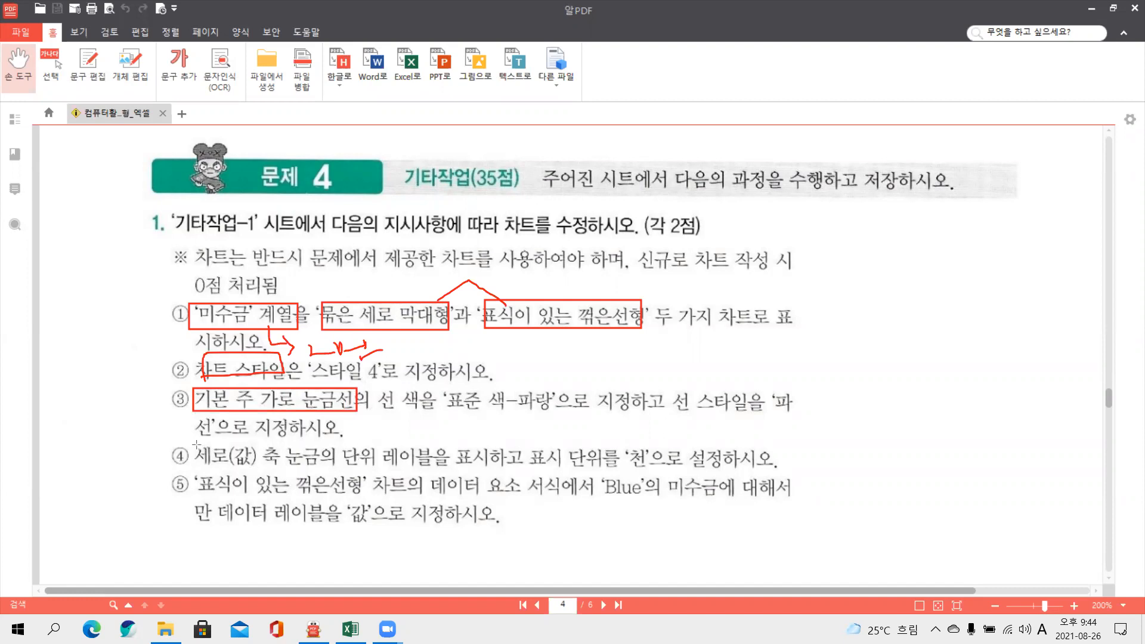
left_click_drag(191, 439, 286, 469)
left_click_drag(343, 441, 485, 474)
left_click_drag(541, 443, 656, 469)
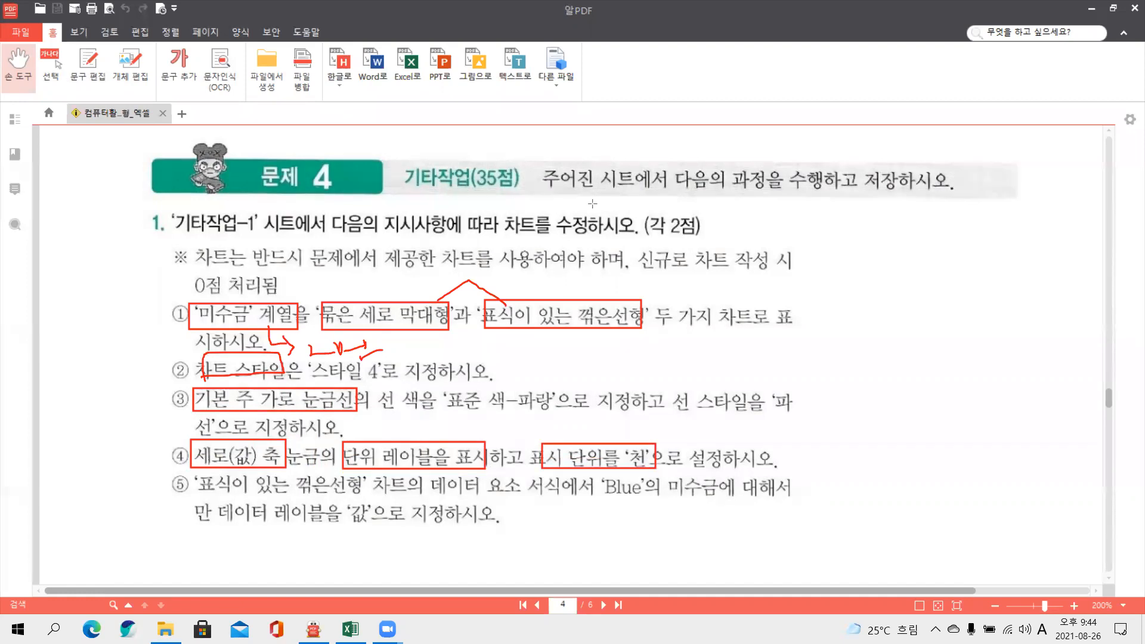
left_click_drag(403, 436, 440, 434)
mouse_move(516, 423)
left_mouse_down()
mouse_move(525, 454)
mouse_move(548, 426)
mouse_move(525, 420)
left_mouse_up()
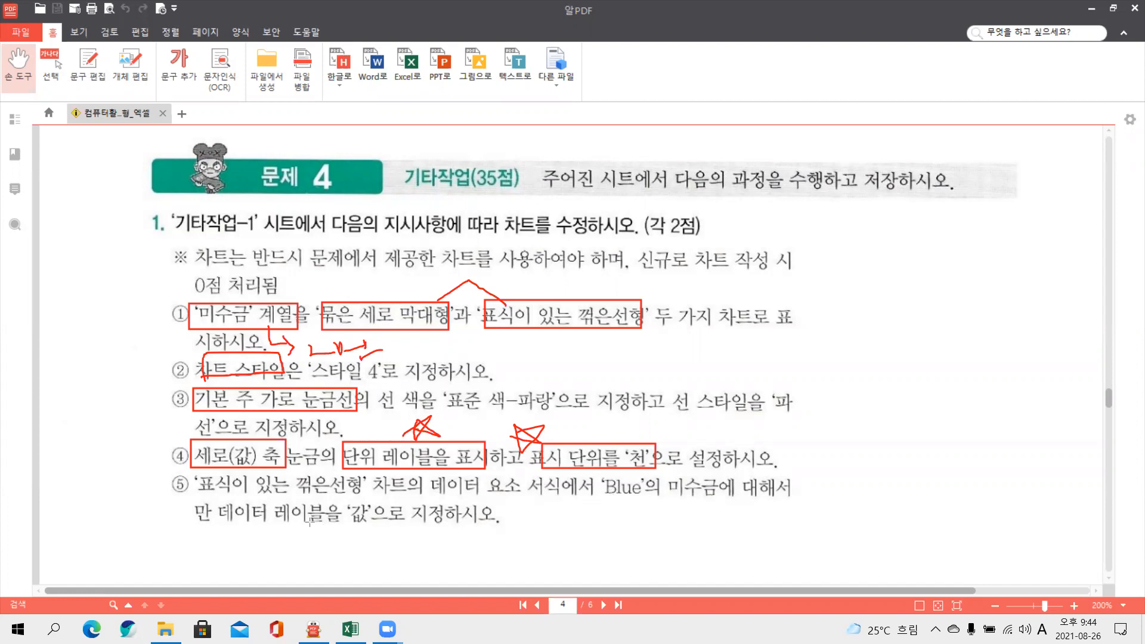
left_click_drag(327, 523, 332, 525)
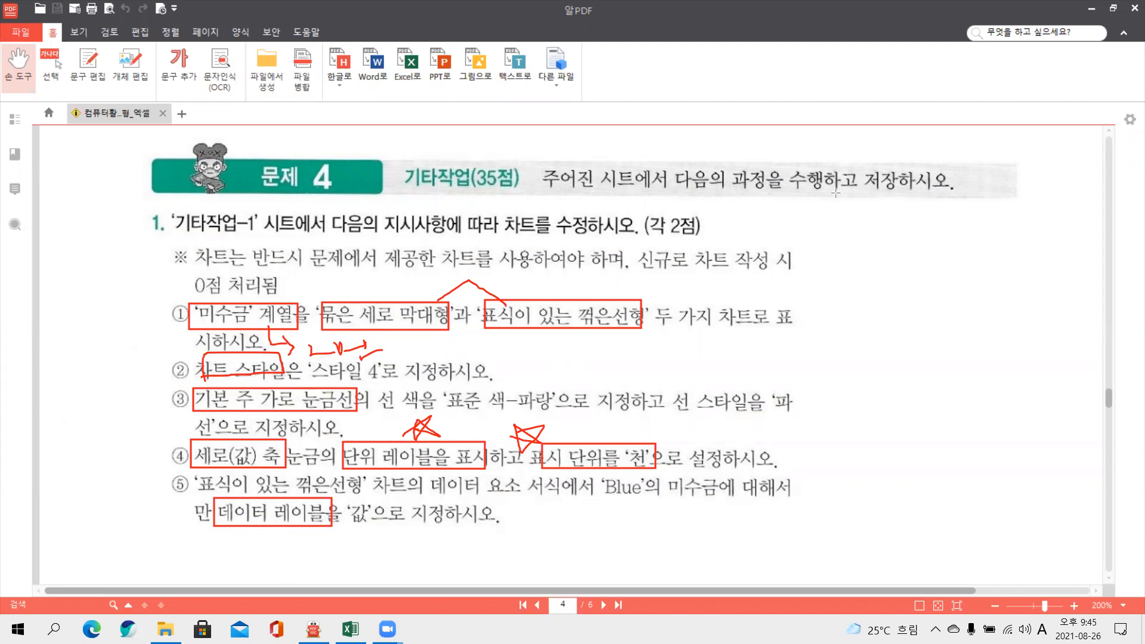
key("e")
key("Escape")
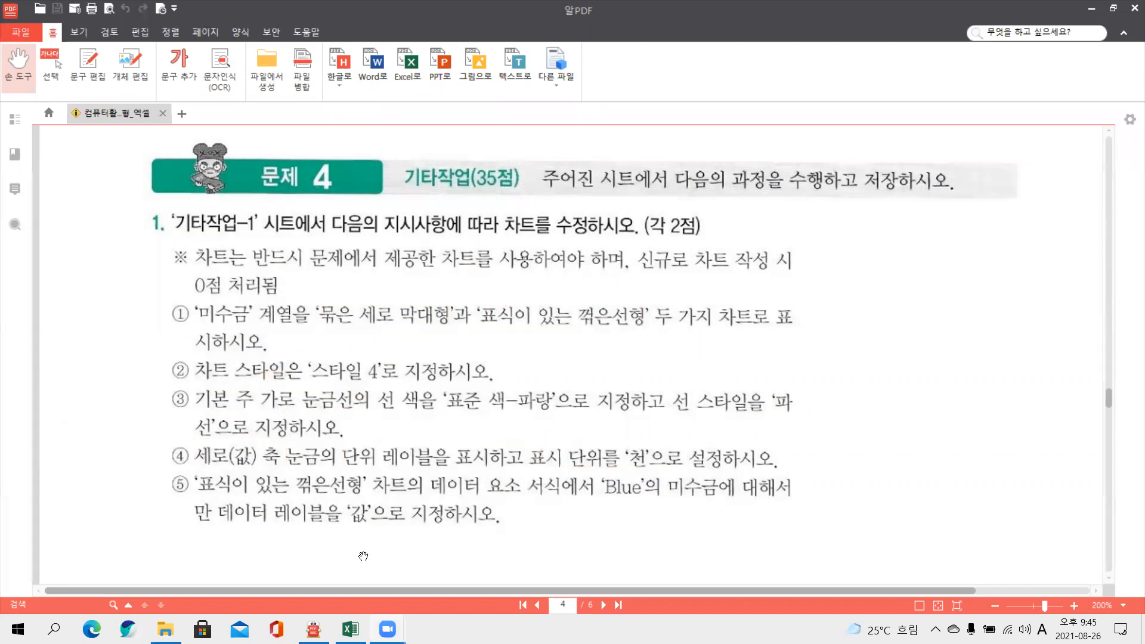
- Switch to Excel and add a second 미수금 series to the chart by copying E2:E9 and pasting it into the chart
left_click(351, 629)
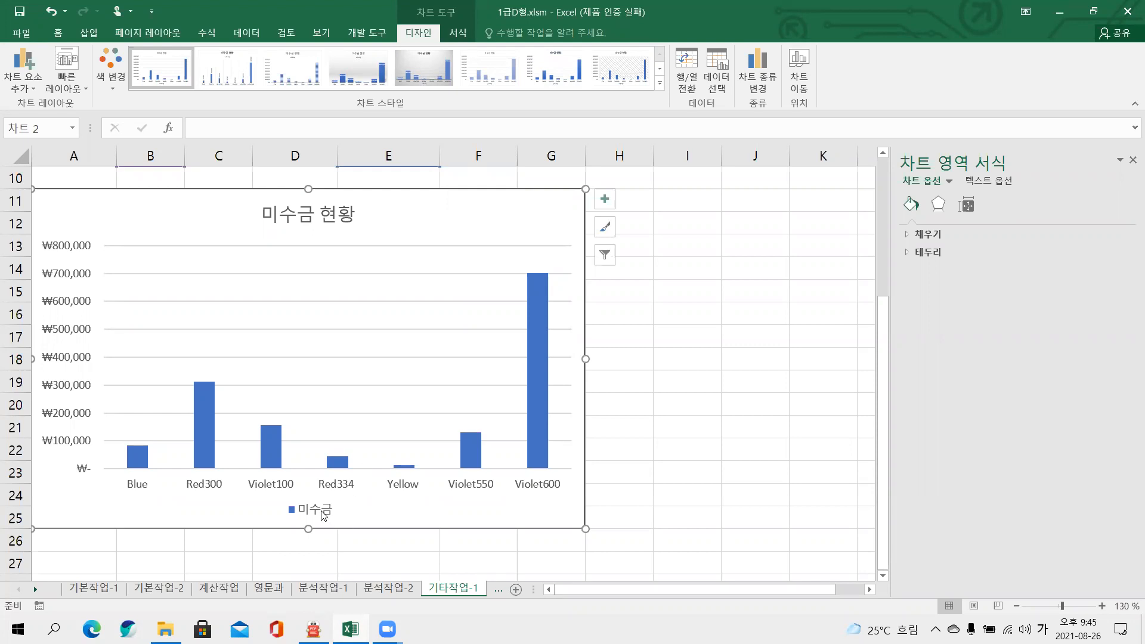
left_click(304, 512)
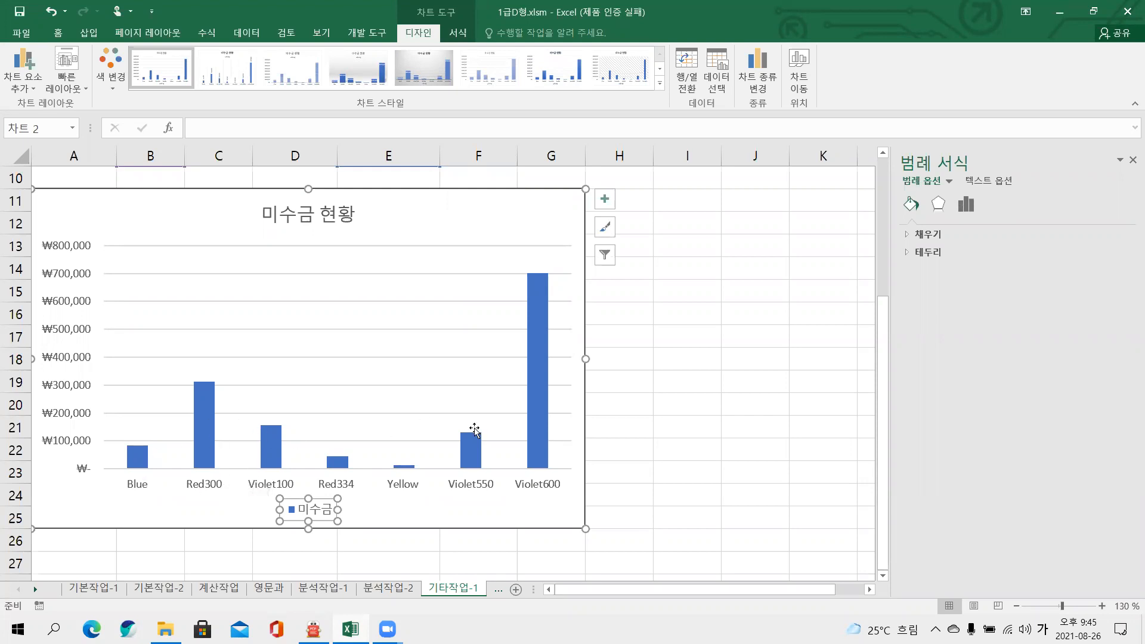
left_click(447, 204)
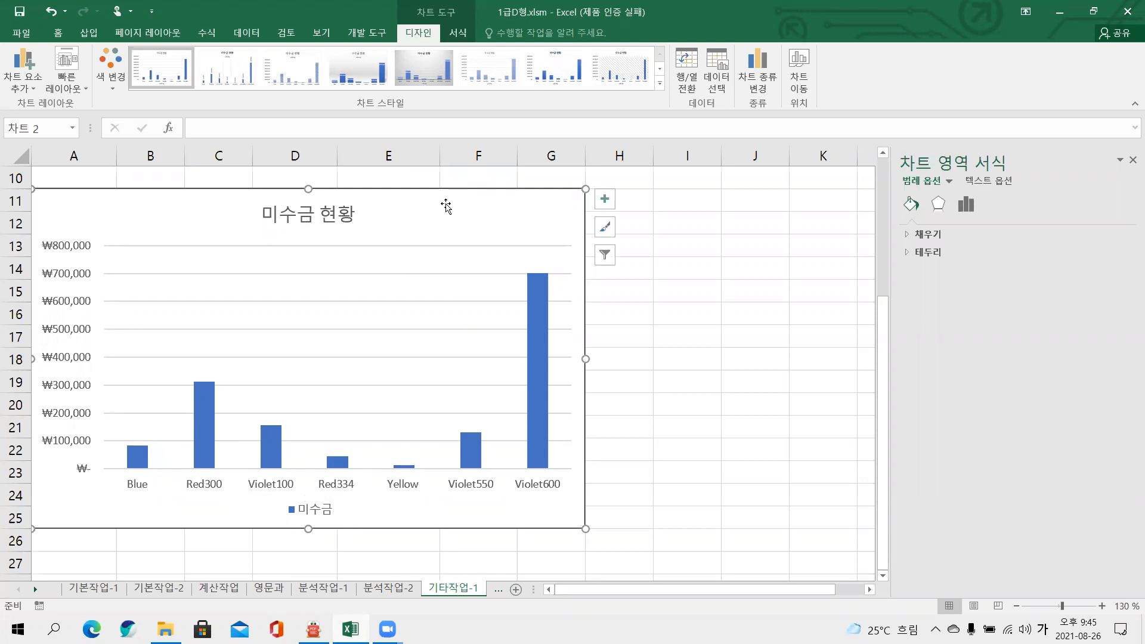
scroll(424, 216, "up", 2)
scroll(422, 212, "up", 2)
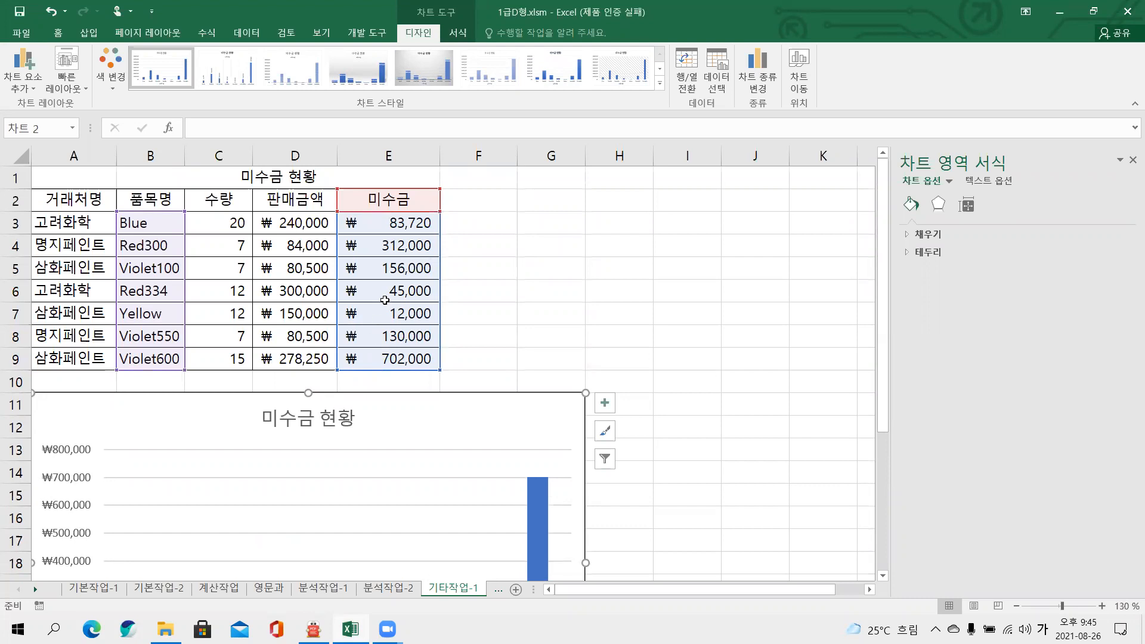
left_click(399, 203)
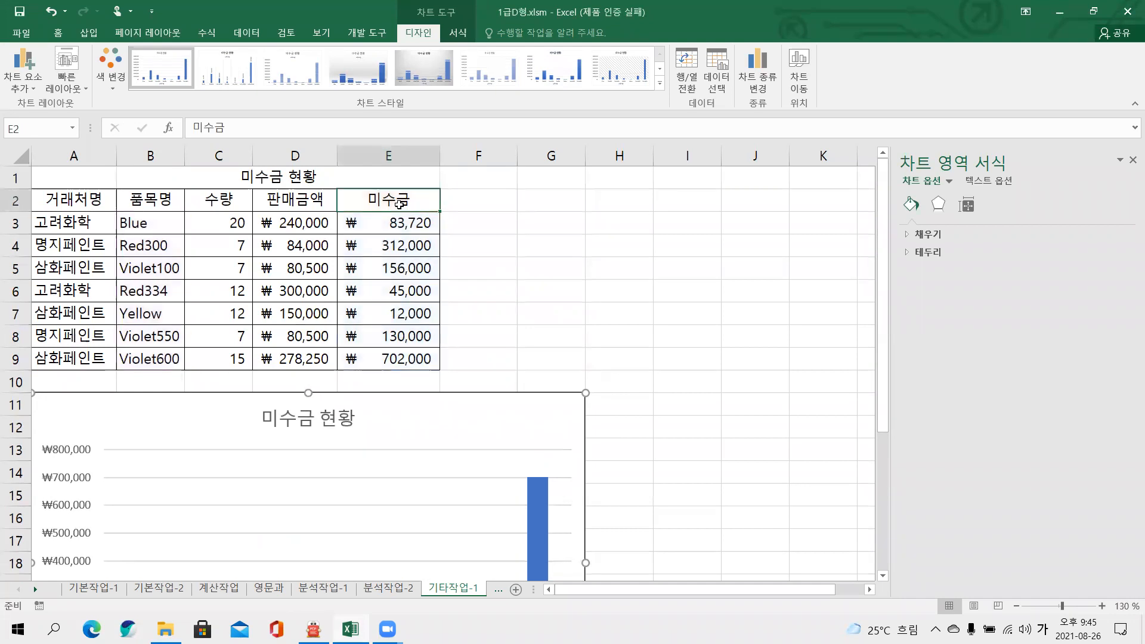
left_click_drag(398, 203, 421, 352)
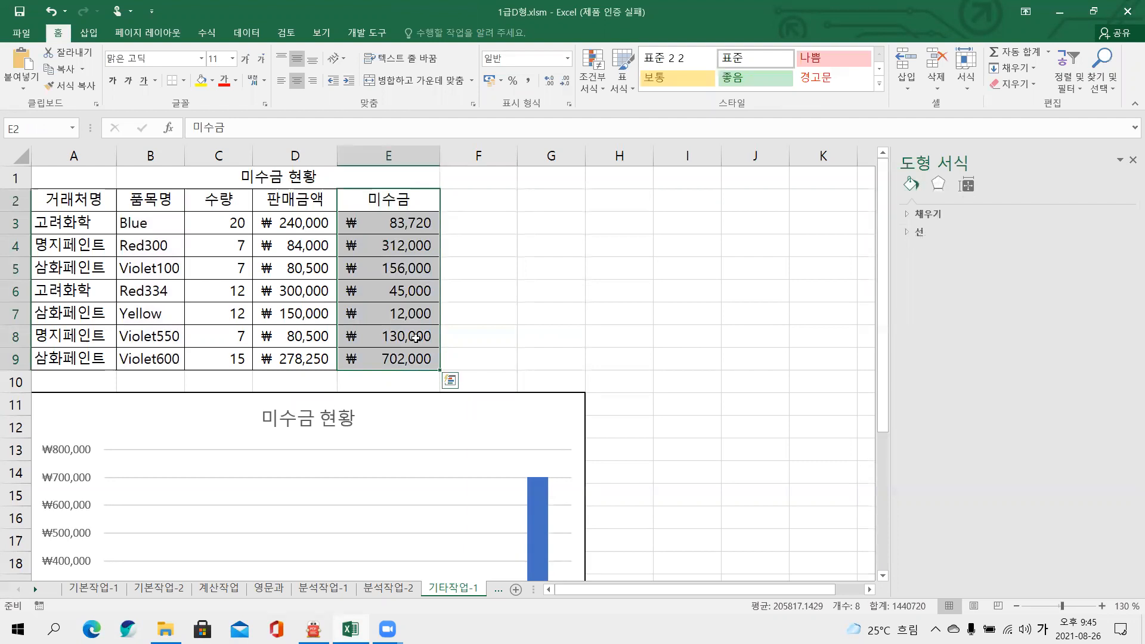
key("ctrl+c")
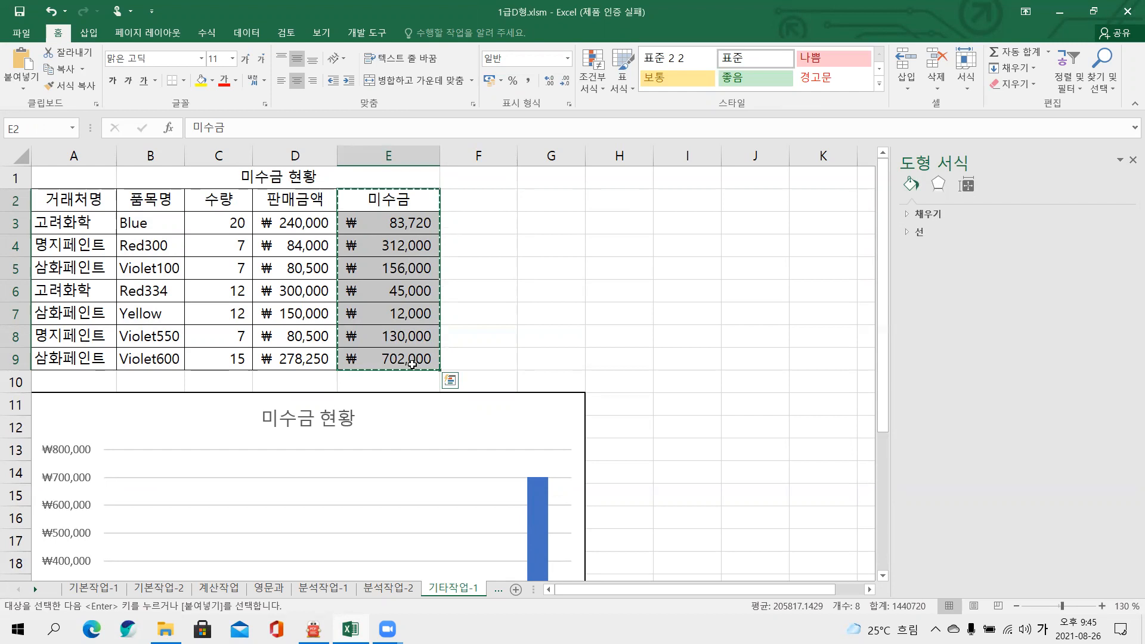
scroll(409, 378, "down", 2)
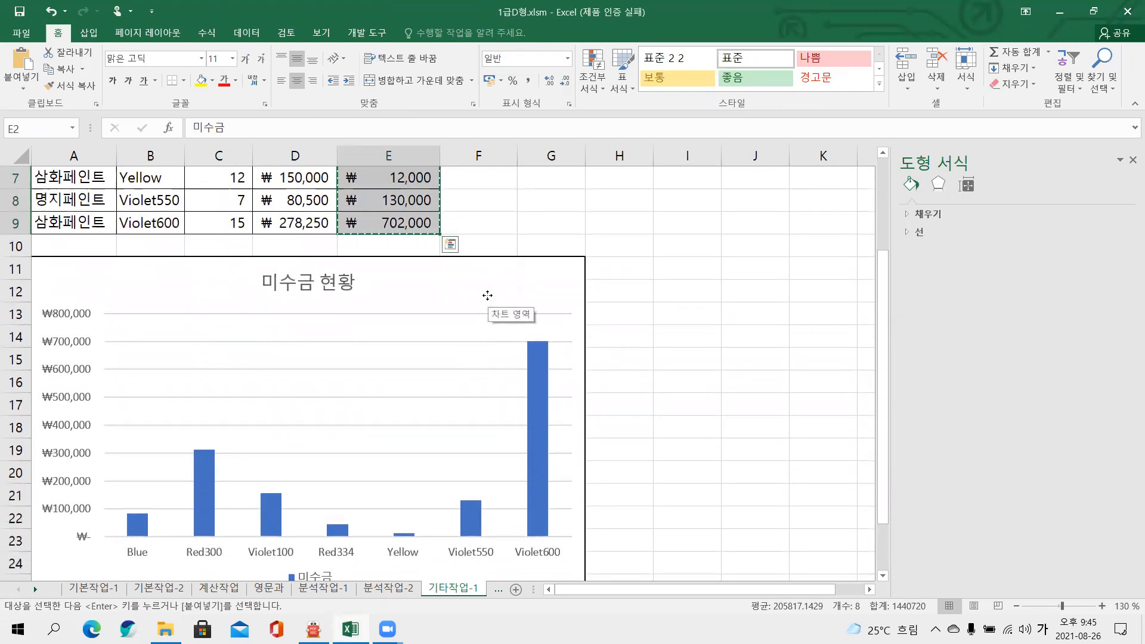
left_click(488, 298)
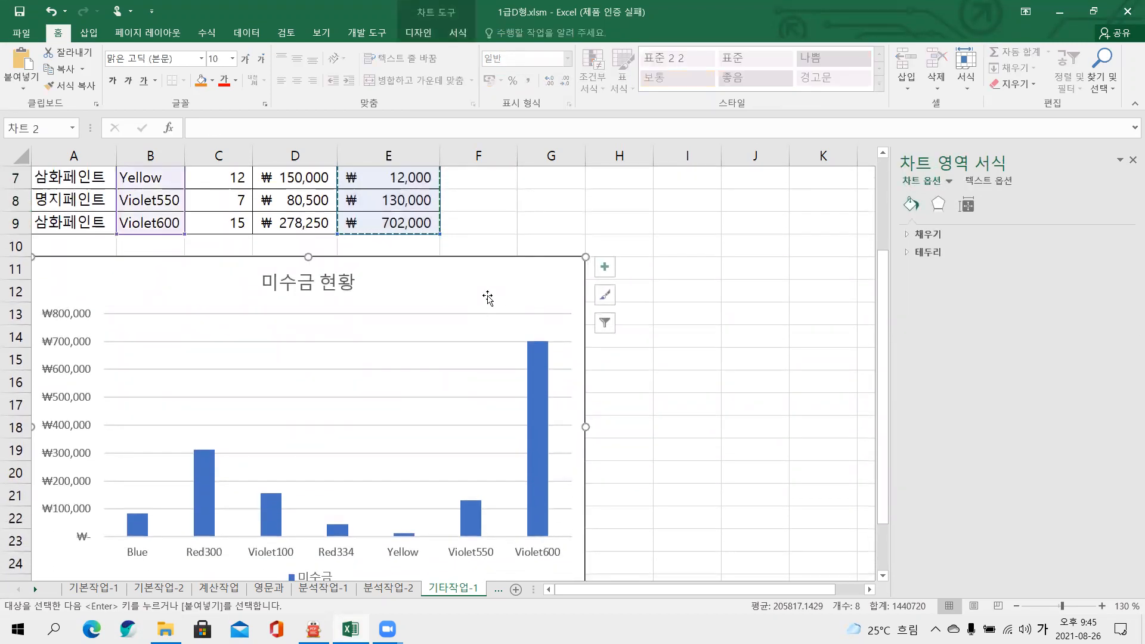
key("ctrl+v")
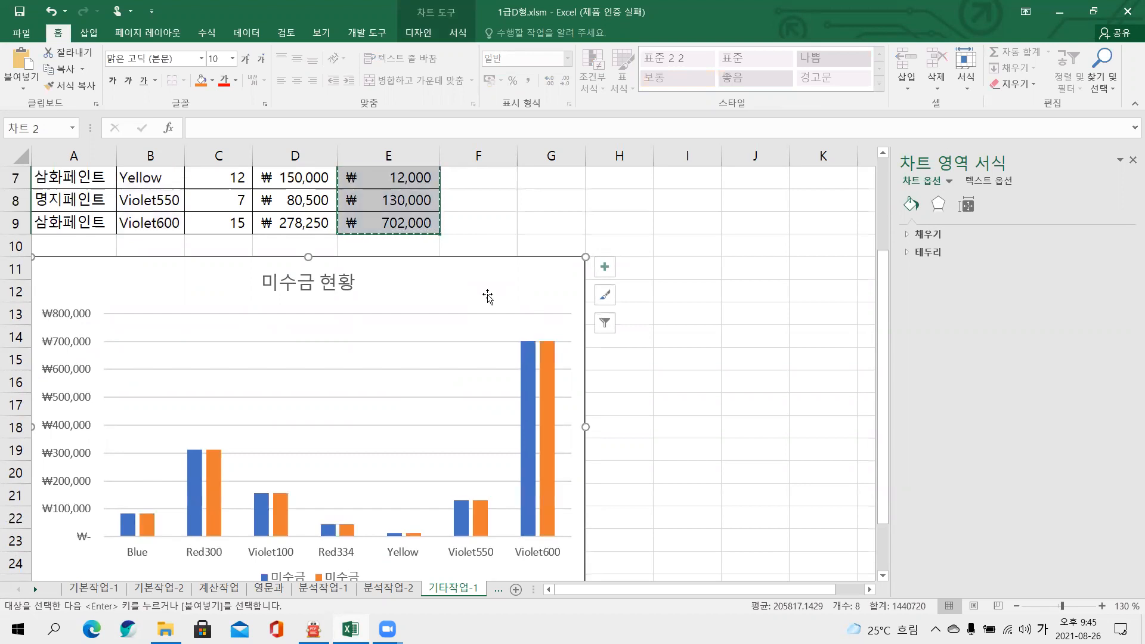
- Change the orange 미수금 series to 표식이 있는 꺾은선형 in the combo chart, keeping the blue series as 묶은 세로 막대형
scroll(439, 388, "down", 1)
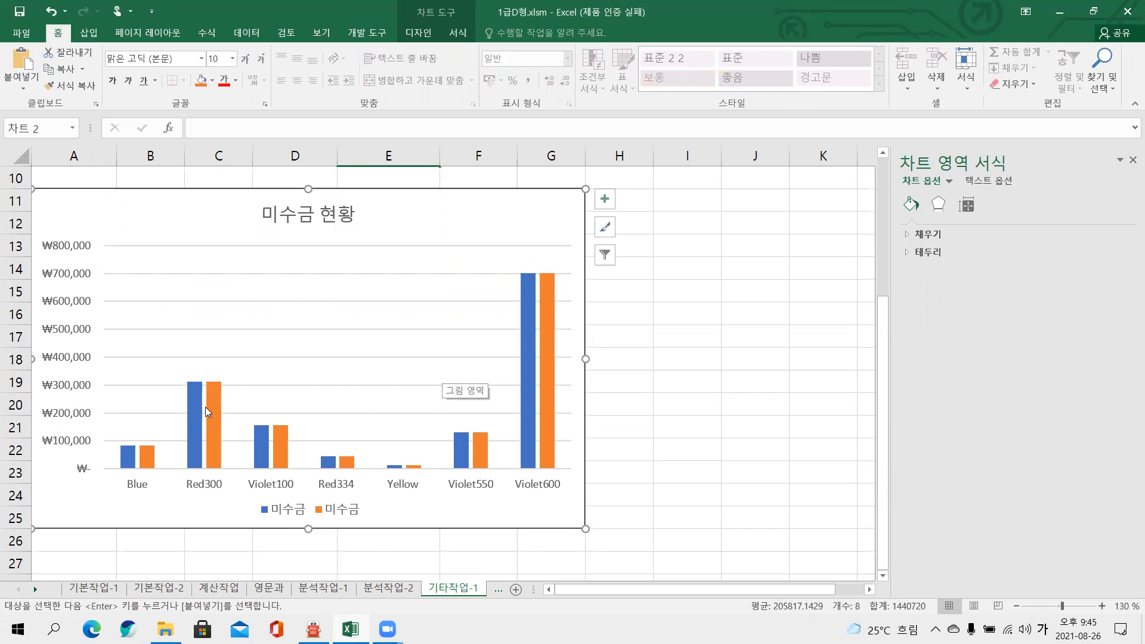
scroll(204, 409, "down", 1)
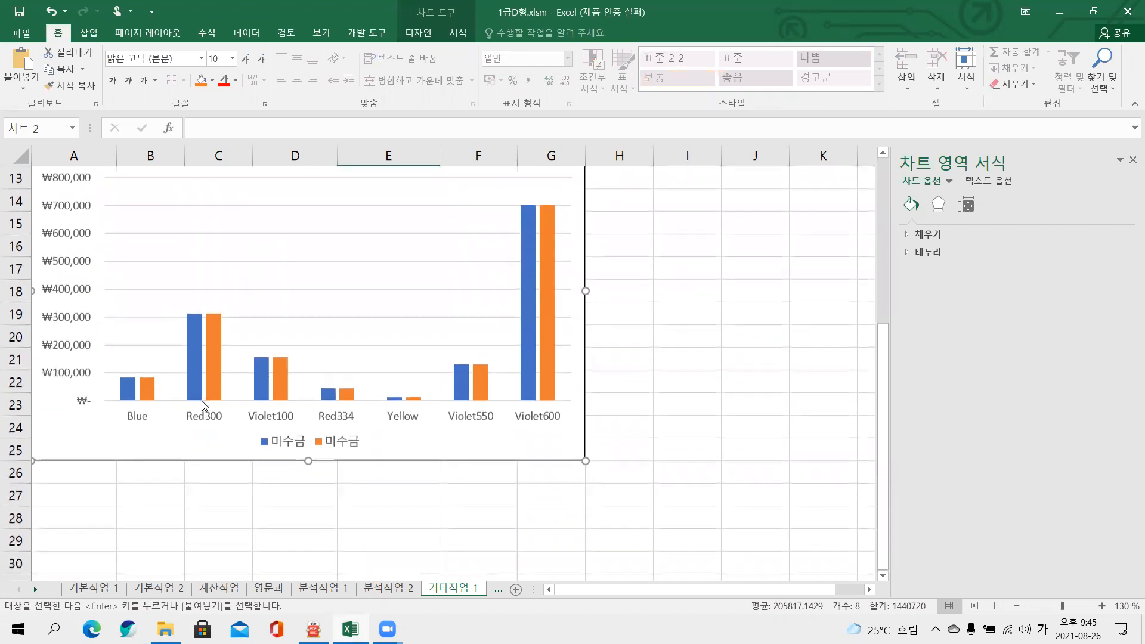
left_click(215, 362)
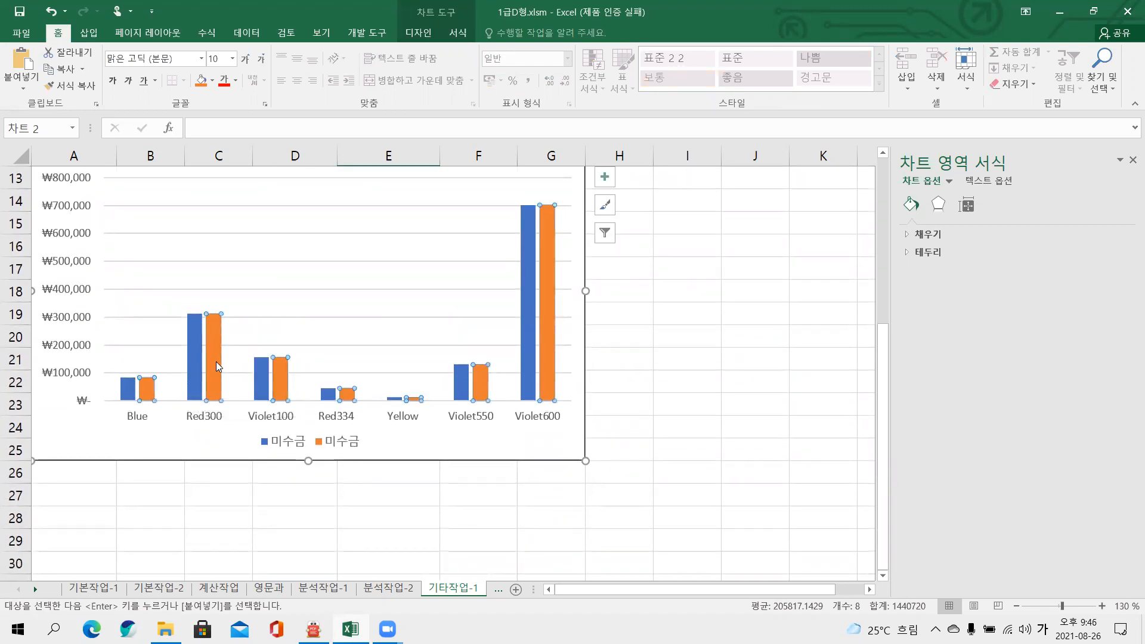
right_click(216, 361)
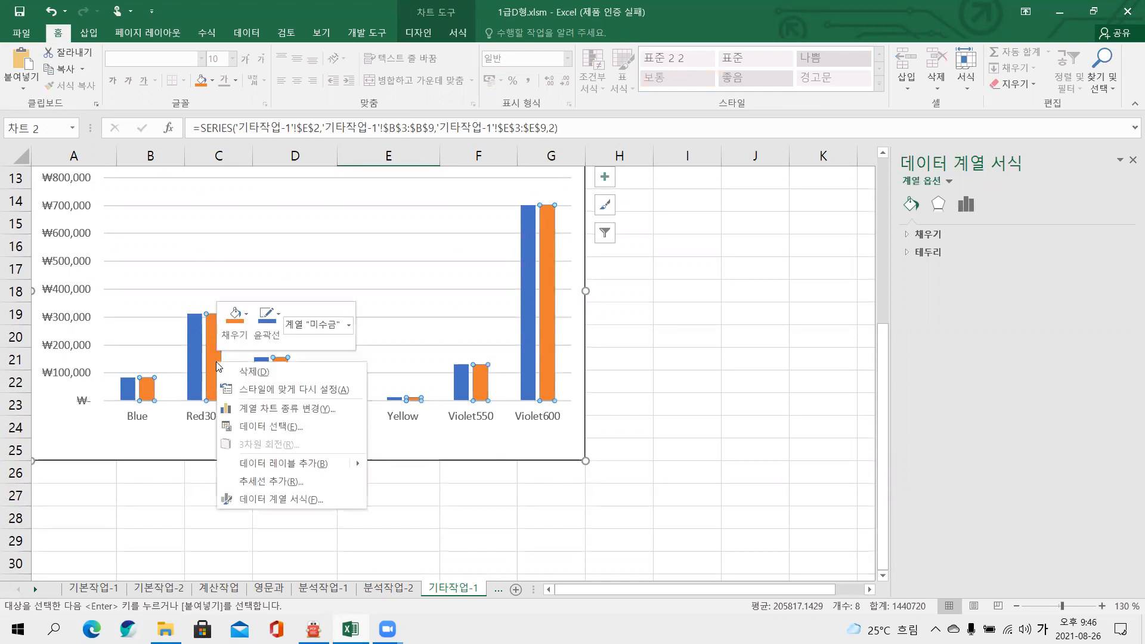
left_click(278, 407)
left_click_drag(544, 90, 442, 73)
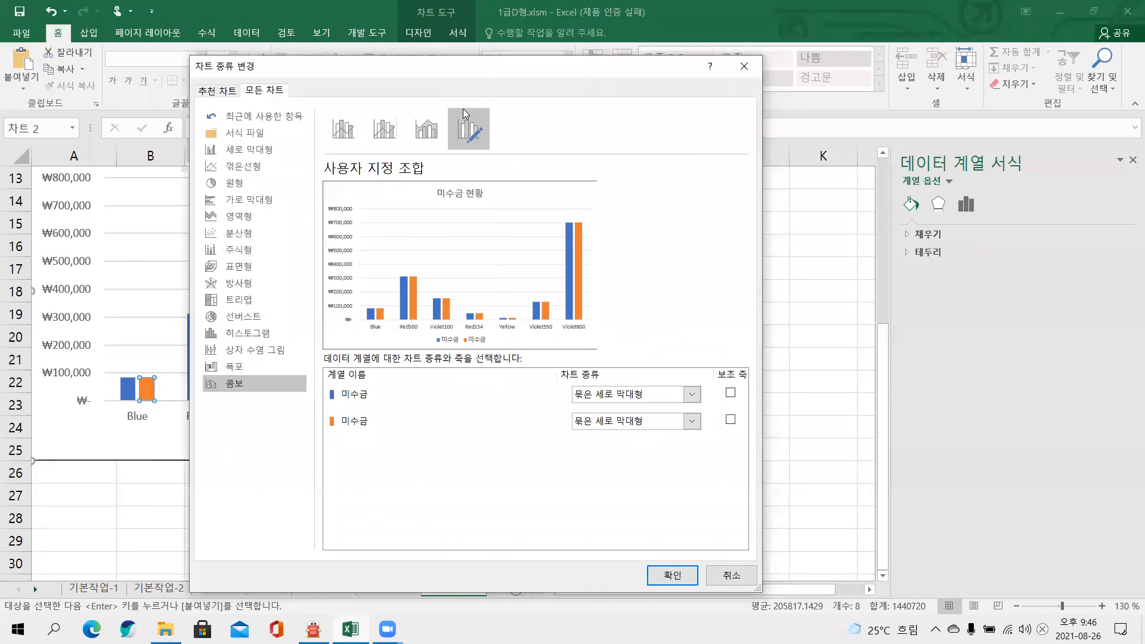
mouse_move(312, 366)
left_mouse_down()
mouse_move(421, 396)
mouse_move(755, 444)
left_mouse_up()
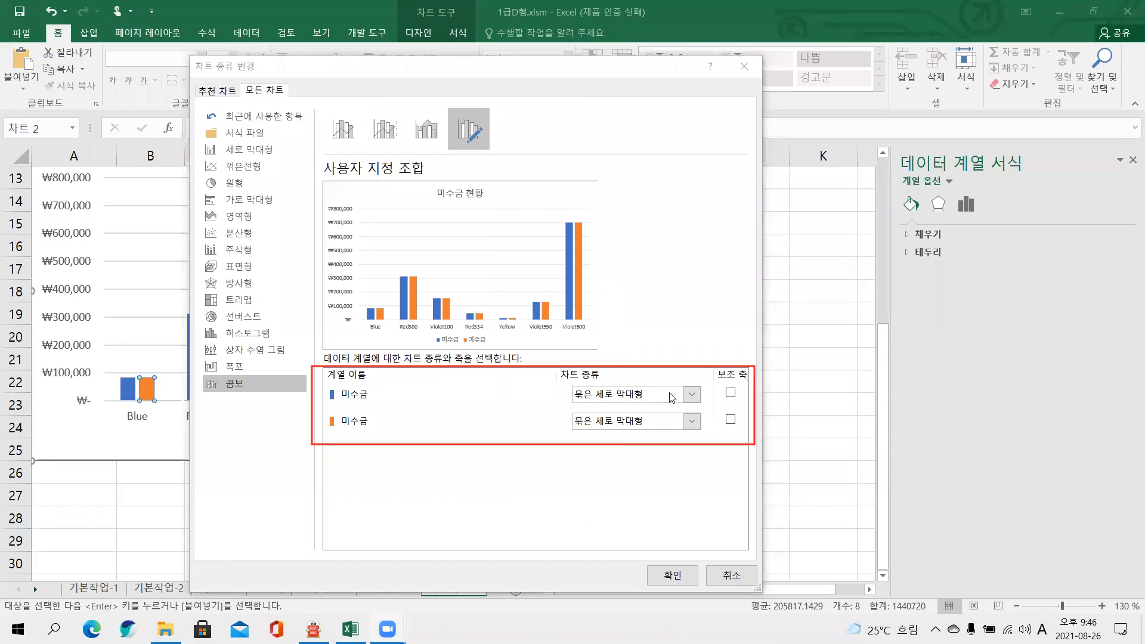
left_click(688, 423)
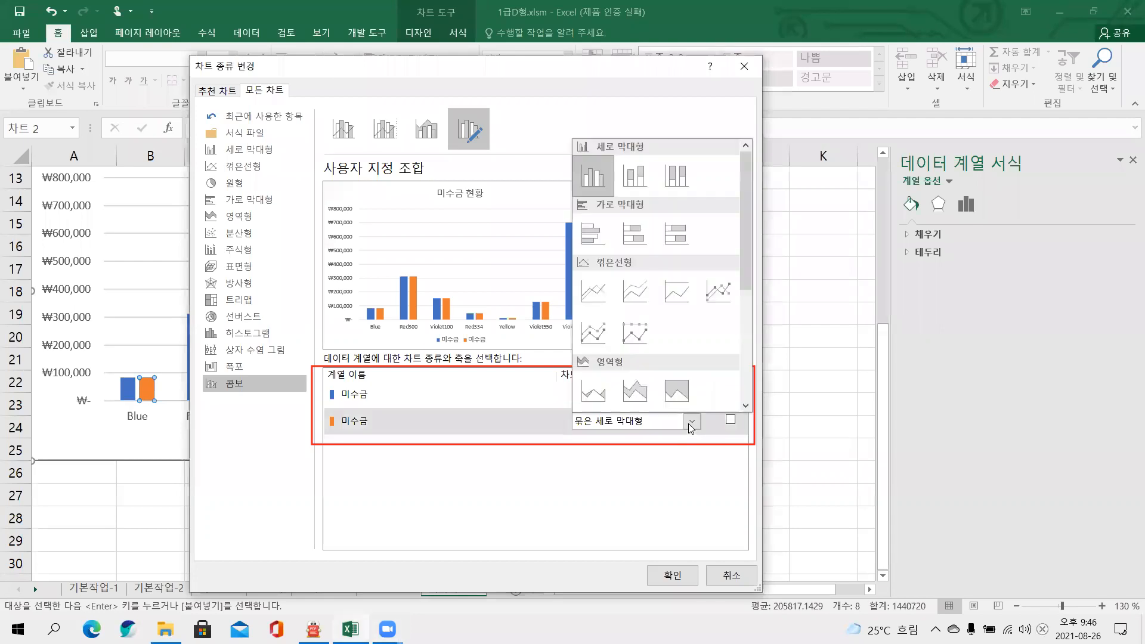
left_click(722, 297)
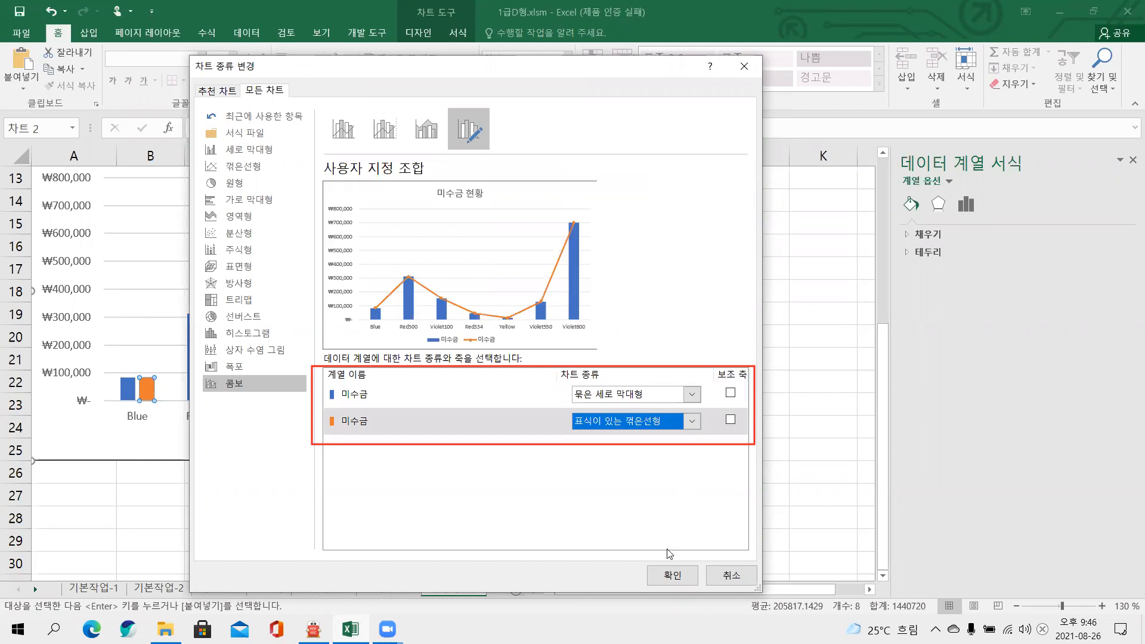
left_click(672, 574)
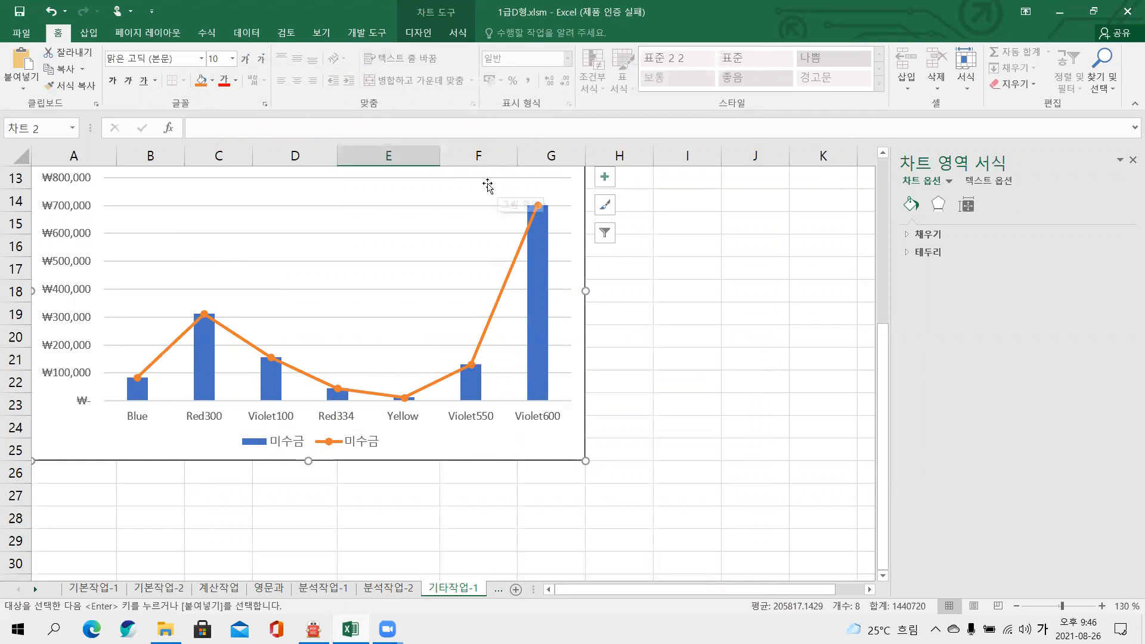
- Apply 스타일 4 to the 미수금 현황 chart, temporarily marking the 차트 스타일 group and its gallery expander
left_click(421, 34)
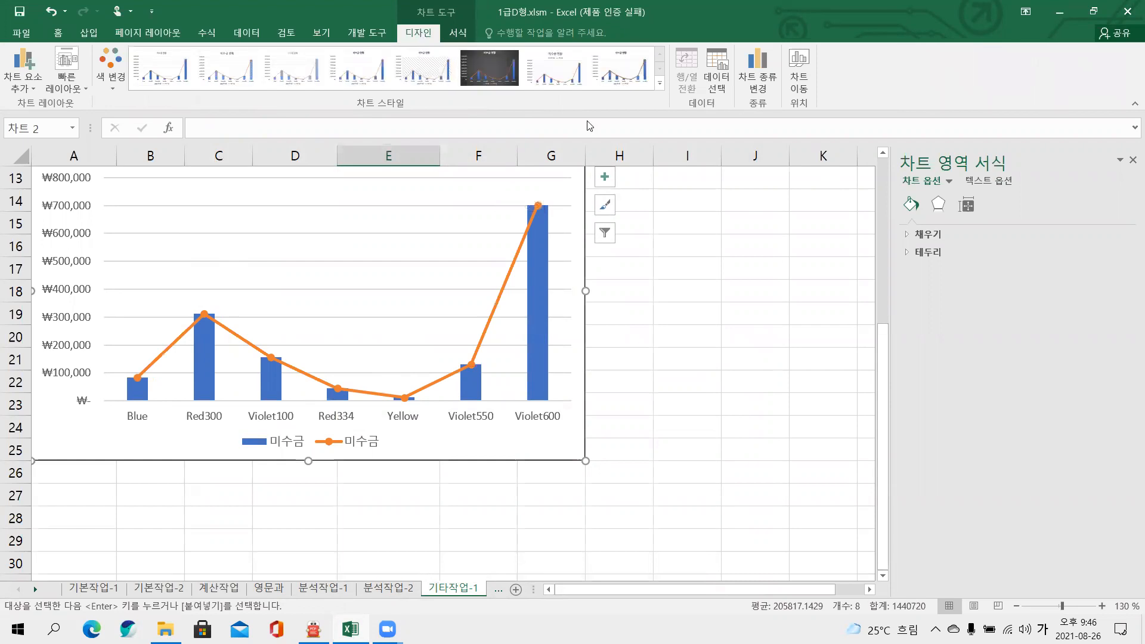
key("ctrl+2")
mouse_move(340, 123)
left_mouse_down()
mouse_move(418, 106)
mouse_move(421, 90)
left_mouse_up()
left_click_drag(638, 70, 668, 95)
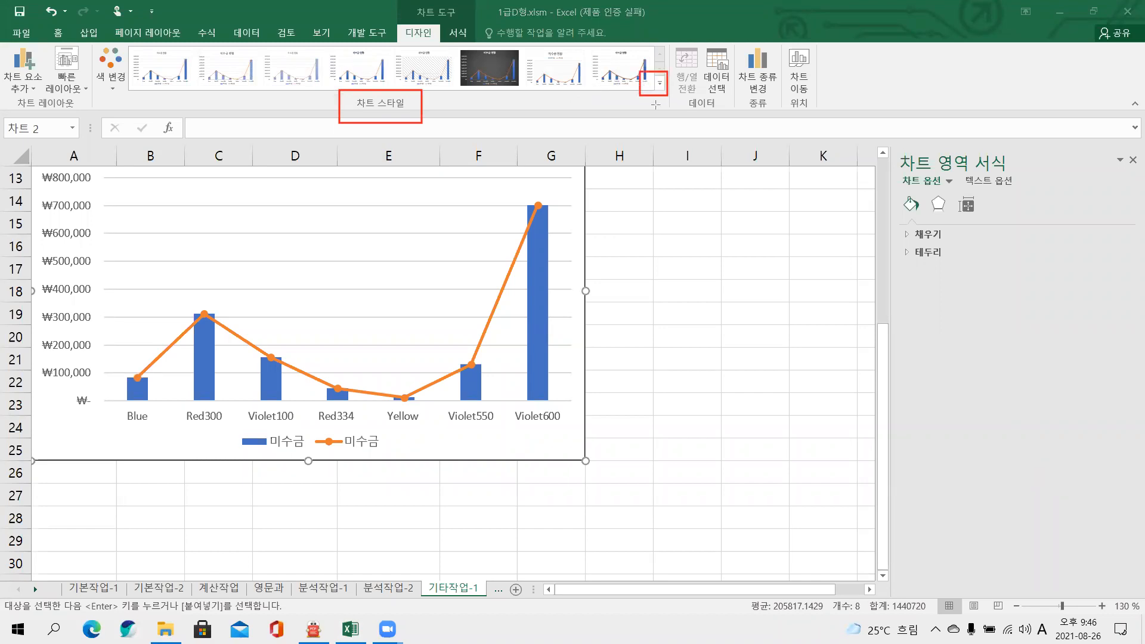
left_click_drag(422, 105, 638, 90)
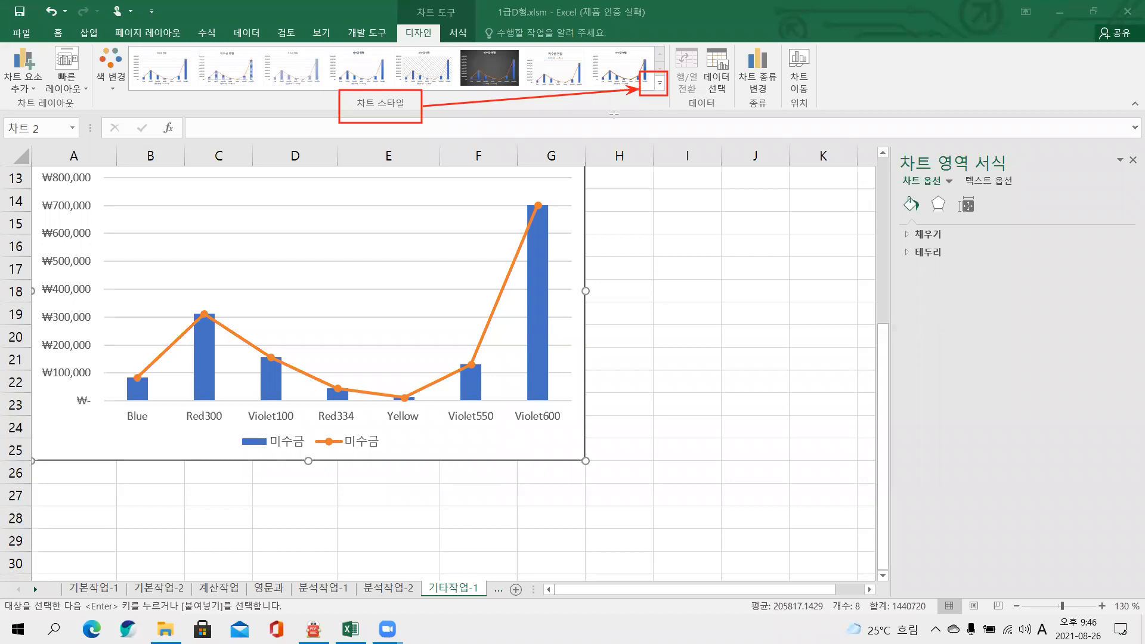
key("Escape")
left_click(660, 85)
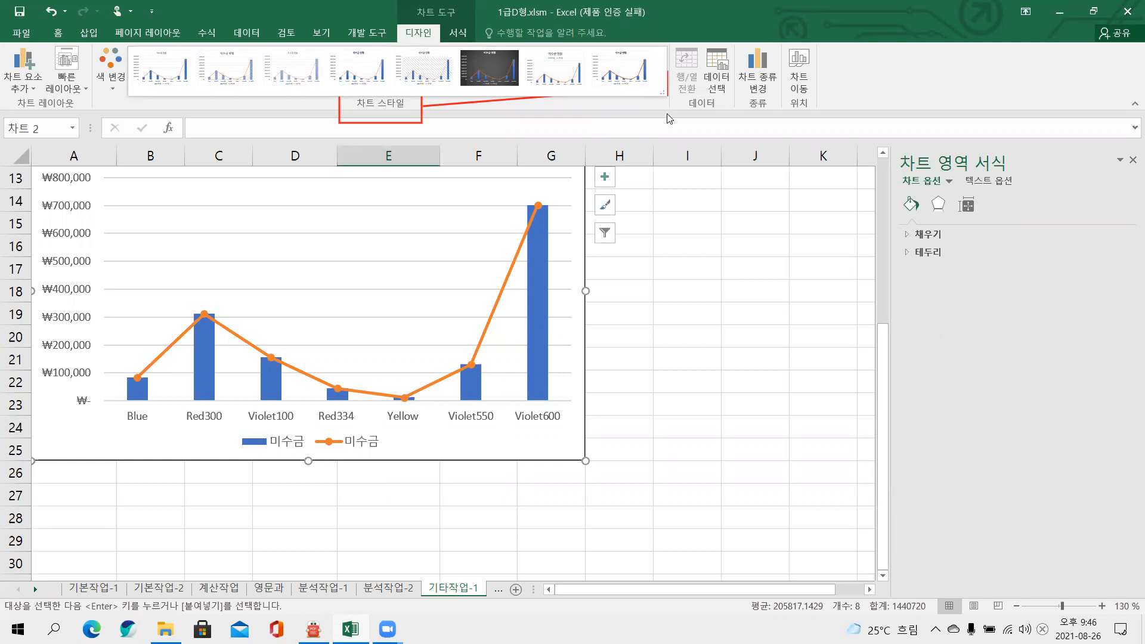
key("Escape")
left_click(659, 86)
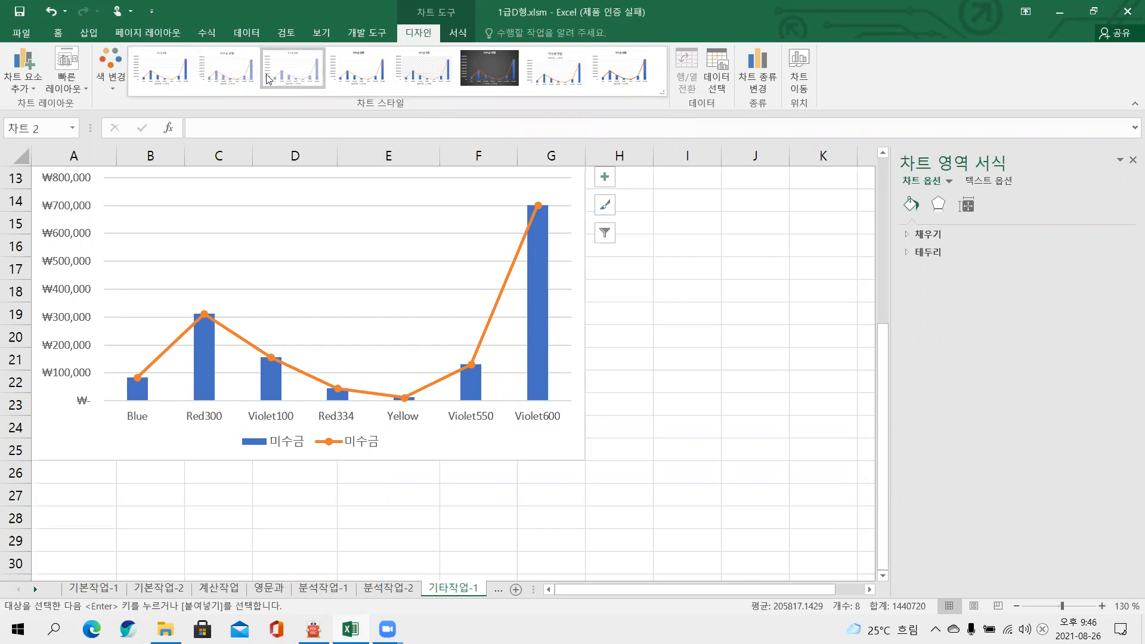
left_click(350, 82)
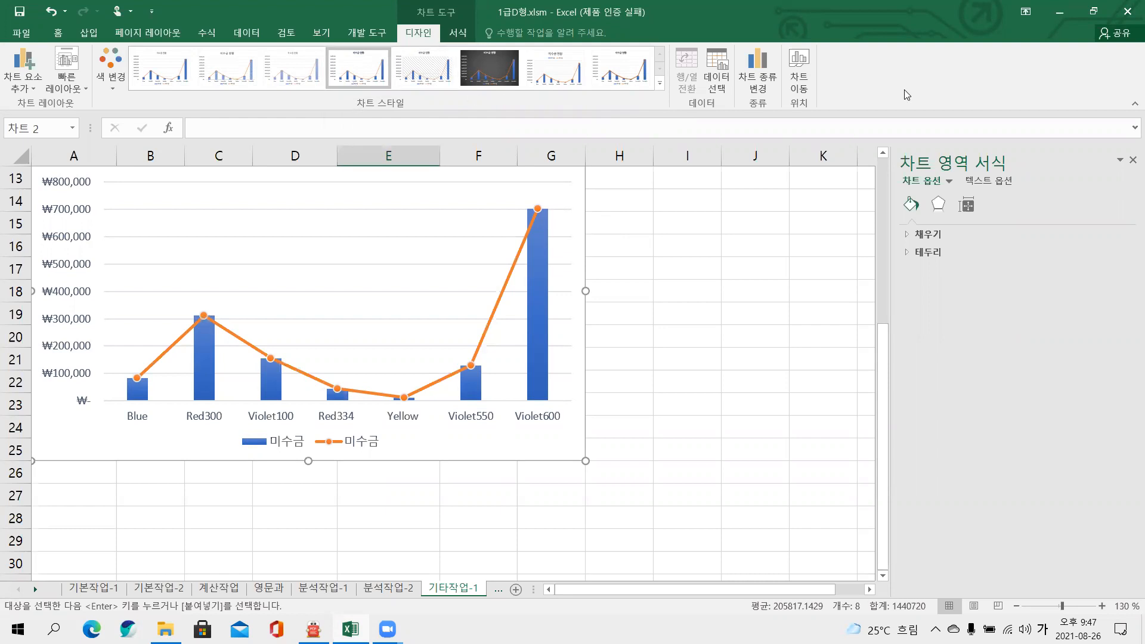
- Format the chart's 세로 (값) 축 주 눈금선 in the standard color 파랑 with the 파선 dash type, temporarily marking the format pane's header
left_click_drag(857, 133, 1038, 235)
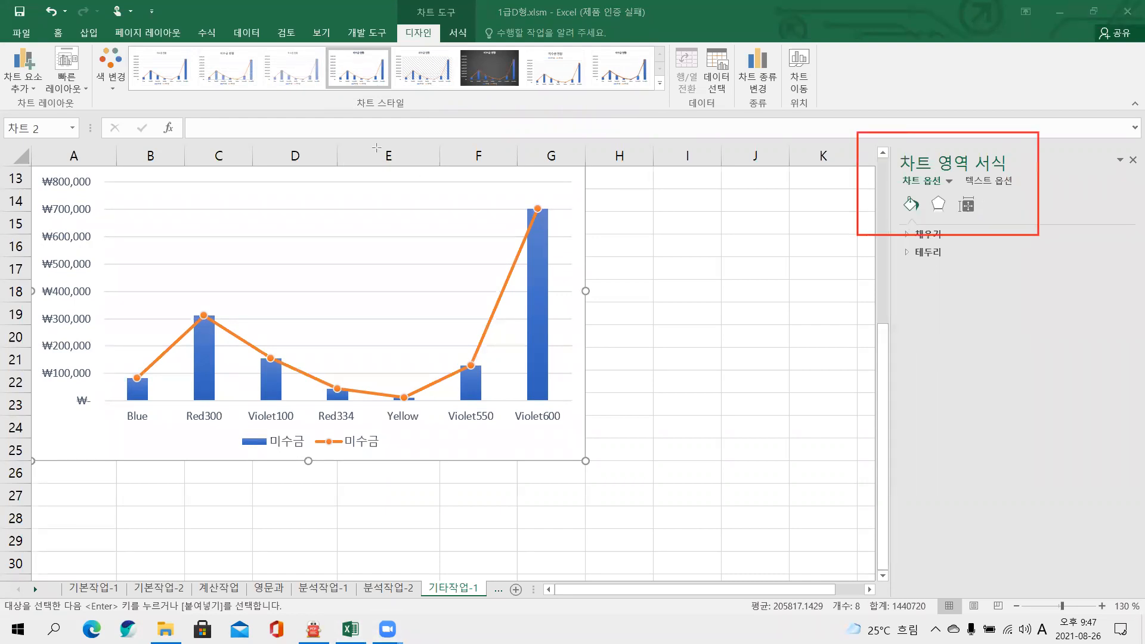
left_click(950, 181)
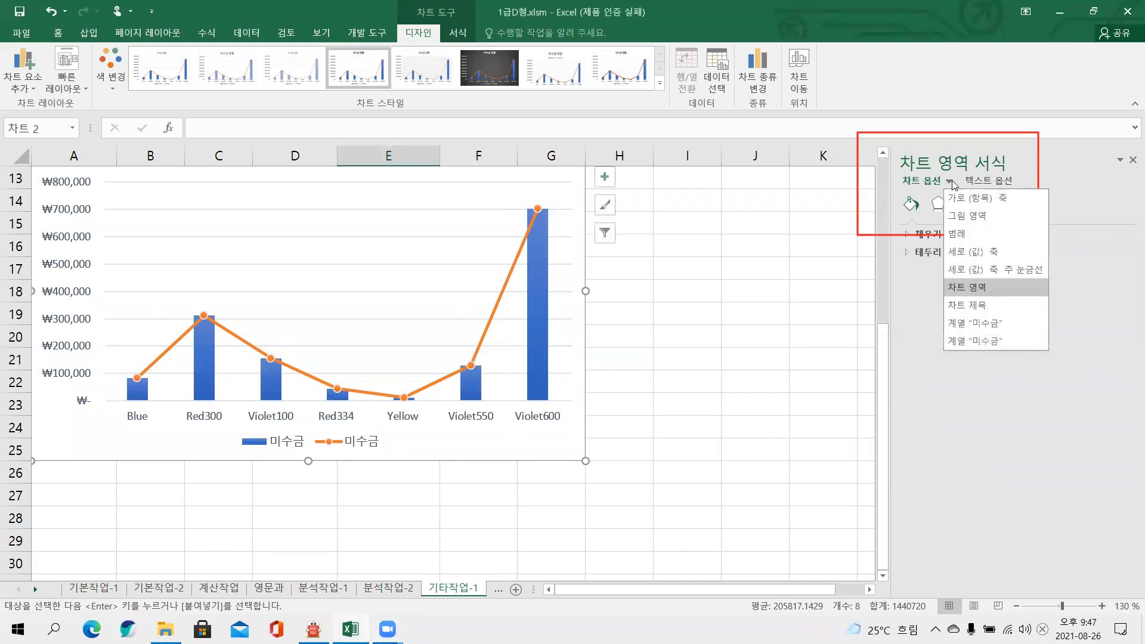
left_click(978, 271)
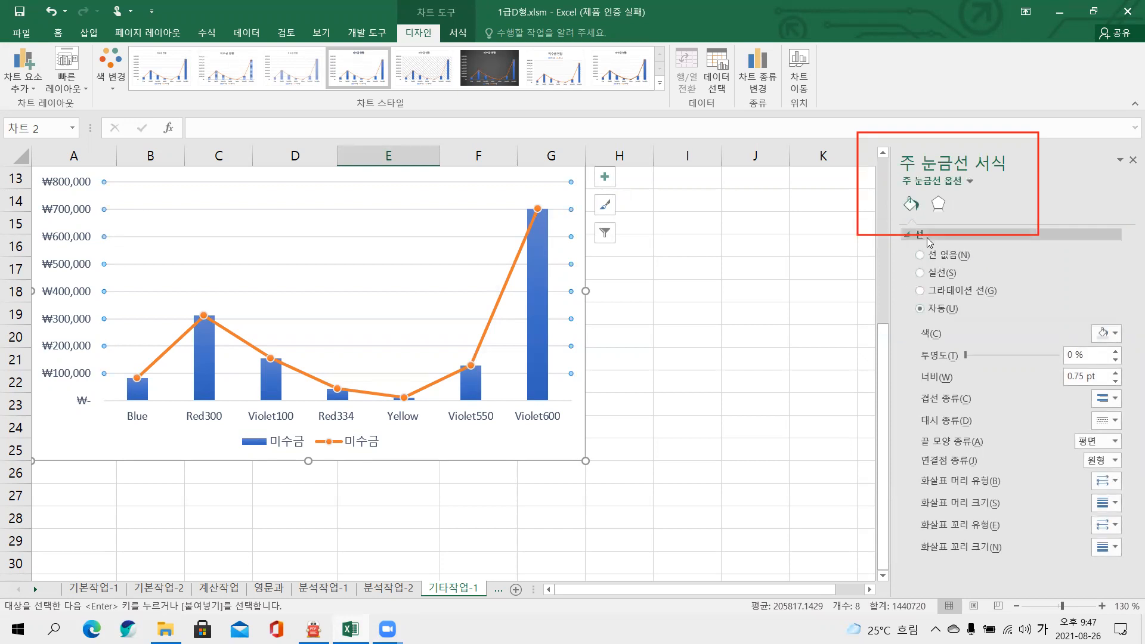
left_click(1100, 335)
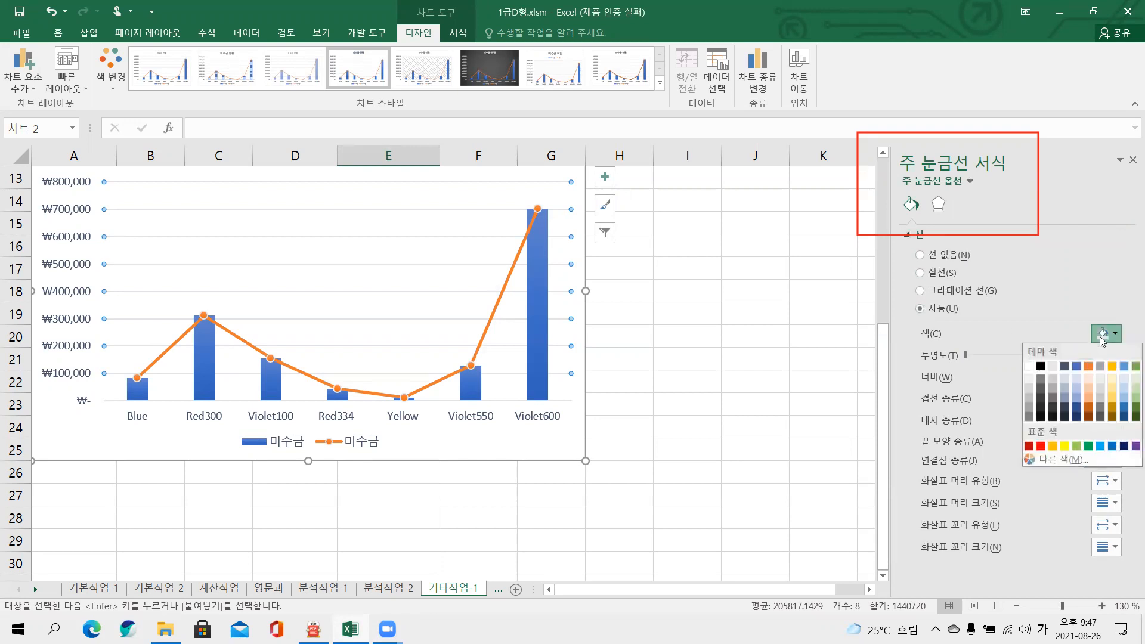
left_click(1112, 448)
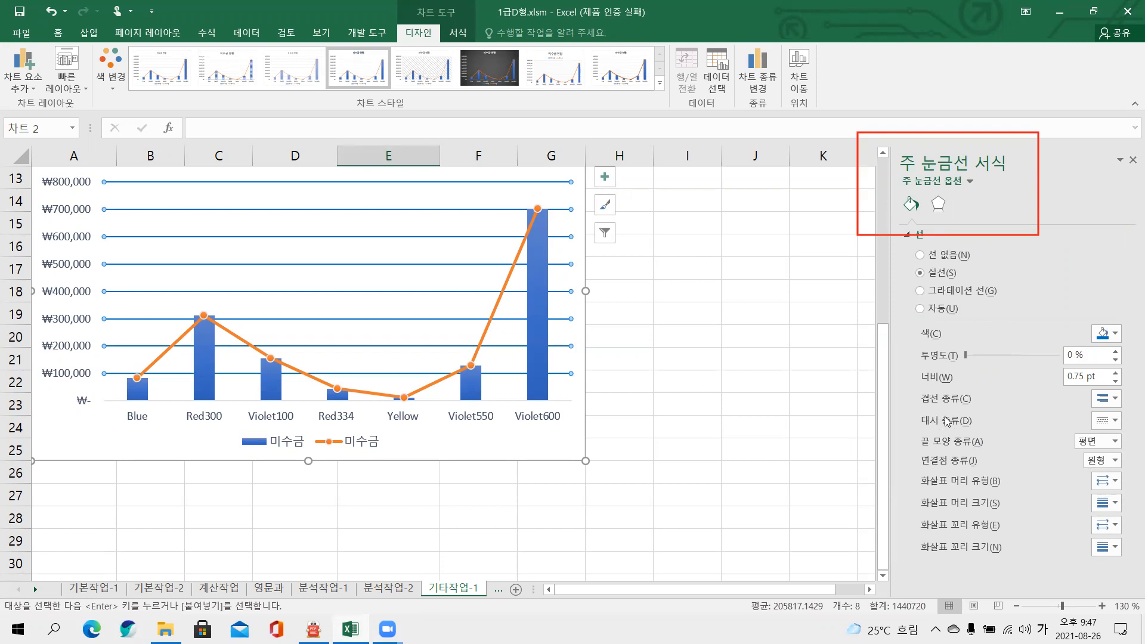
left_click(1110, 424)
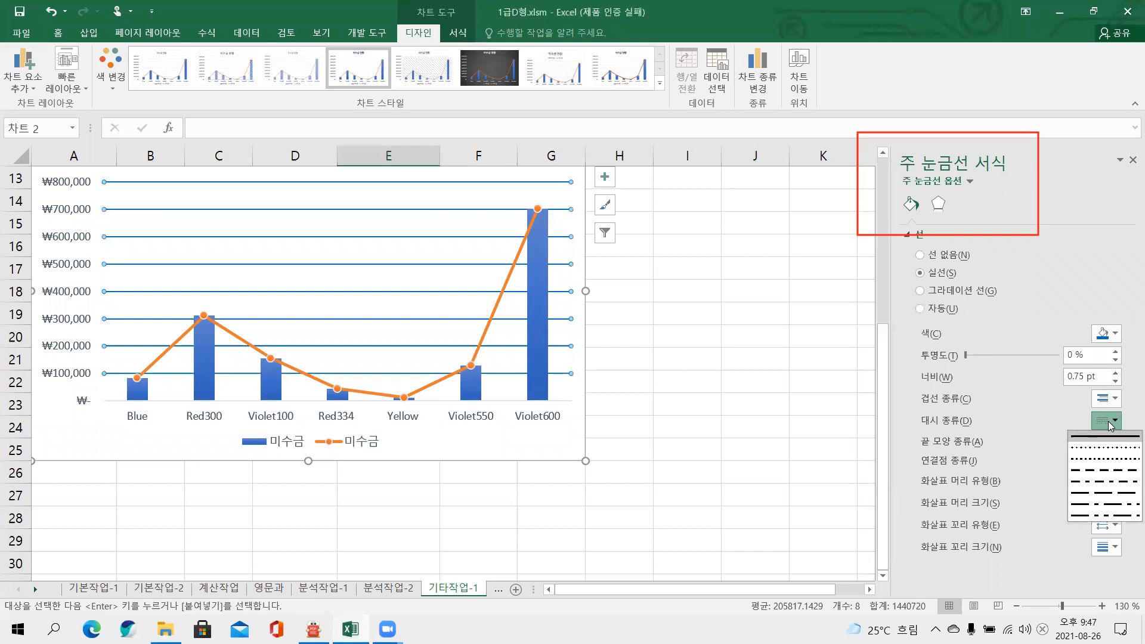
left_click(1104, 471)
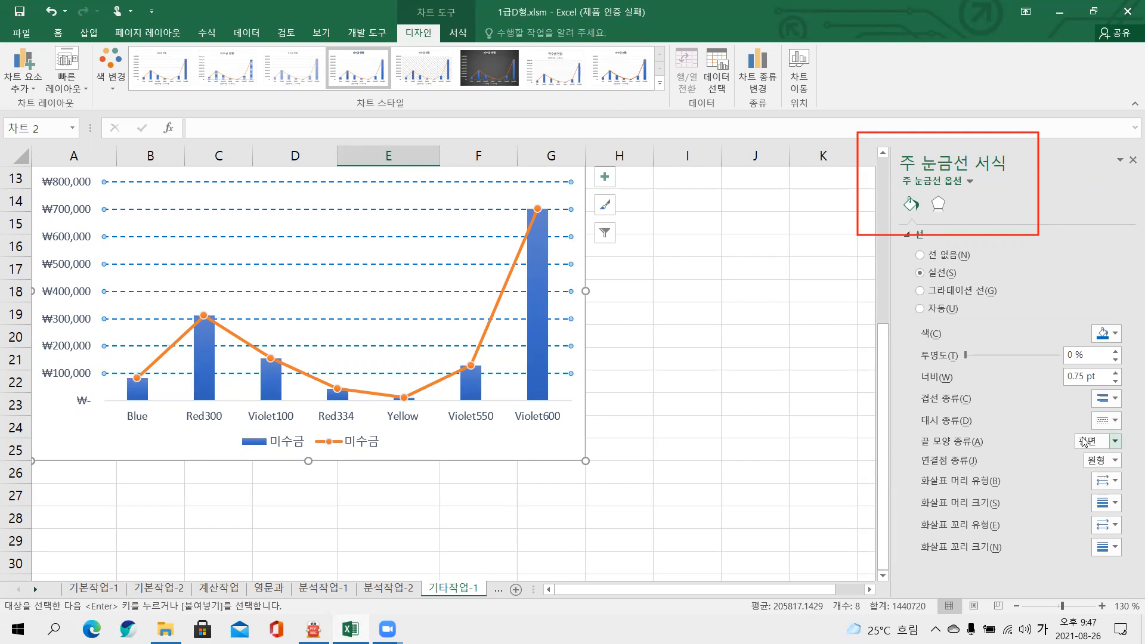
- Set the vertical value axis display unit to 천 with its unit label shown, temporarily marking the option and the affected axis, and clear the marks
left_click(968, 182)
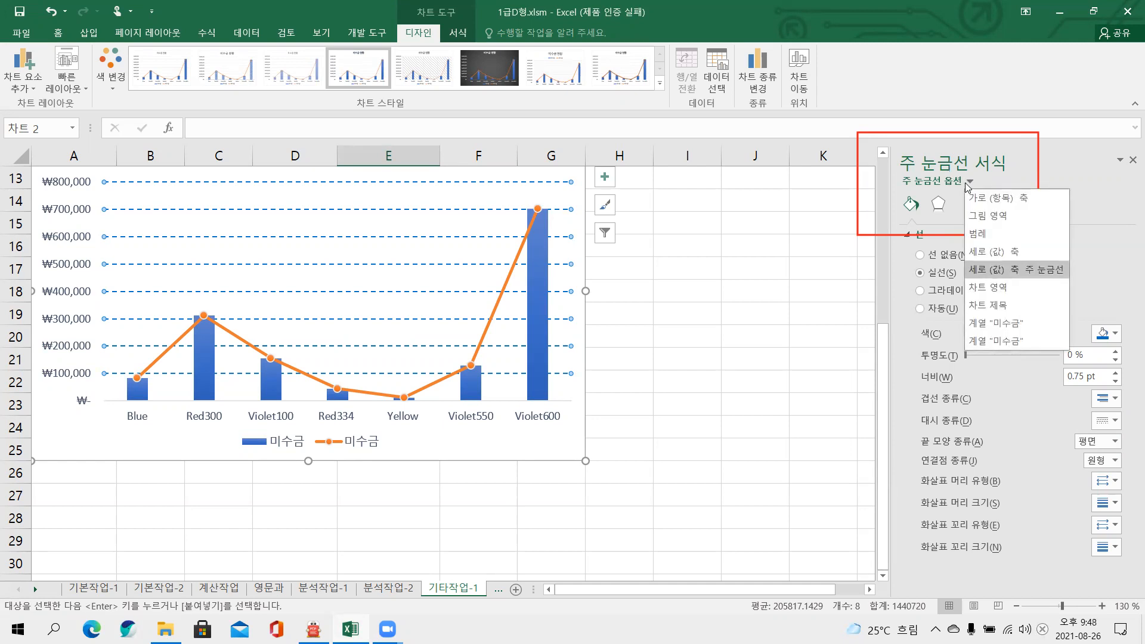
left_click(985, 259)
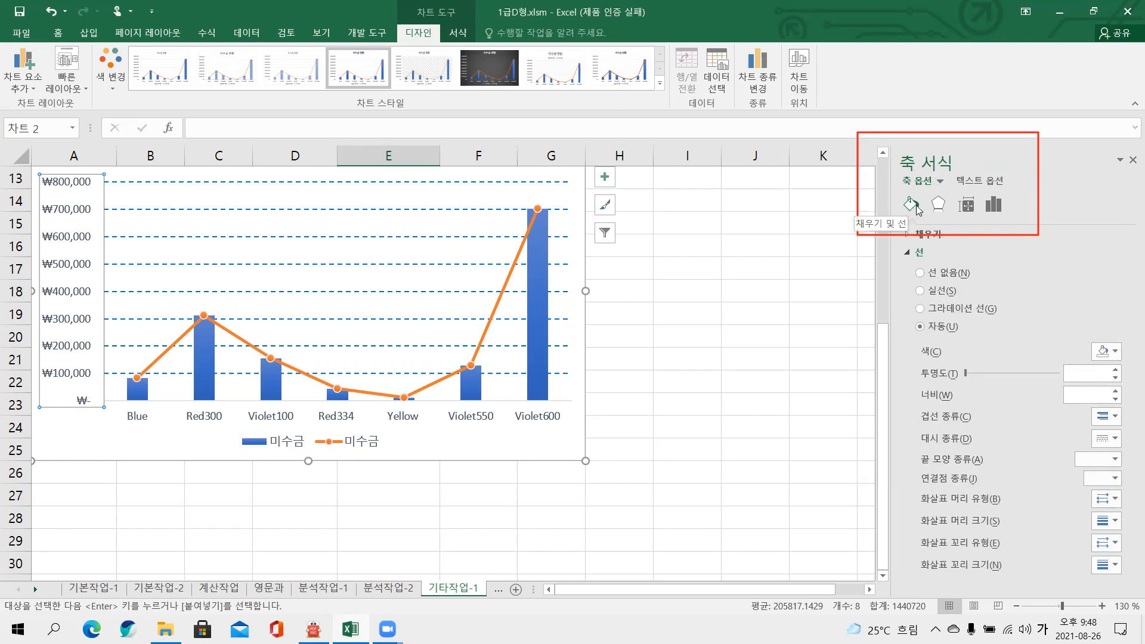
left_click(993, 206)
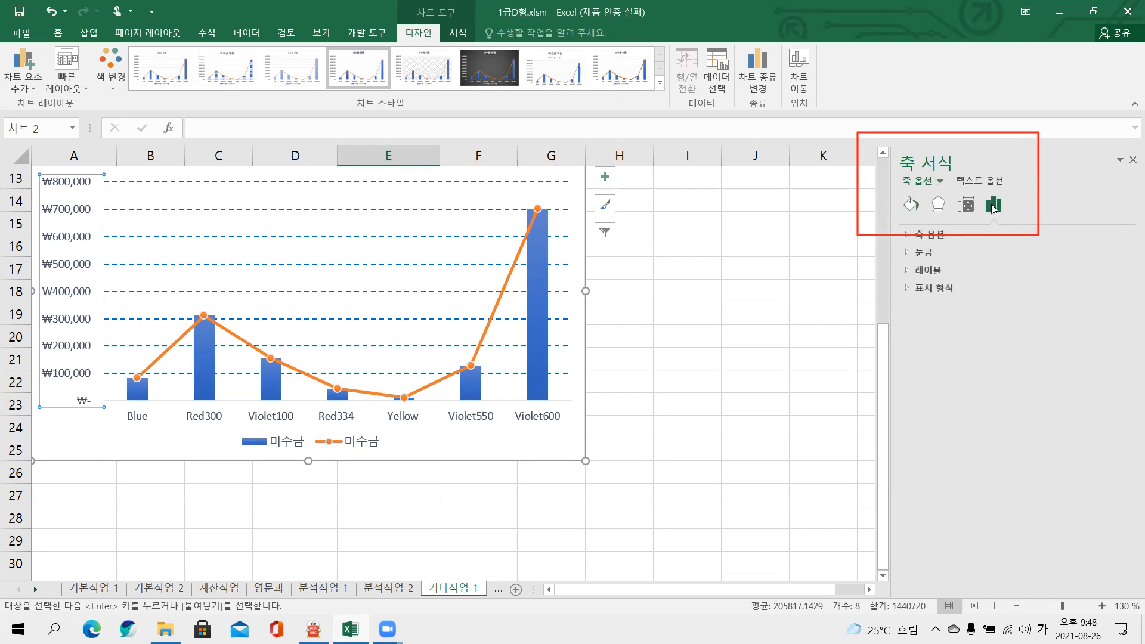
left_click(932, 235)
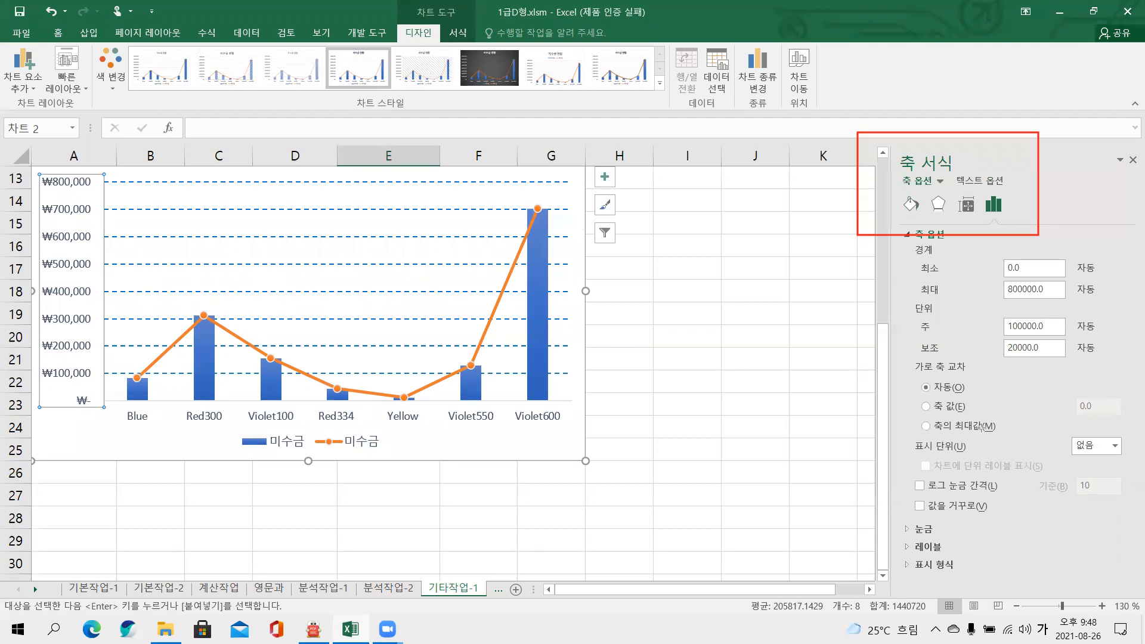
left_click_drag(883, 427, 1131, 477)
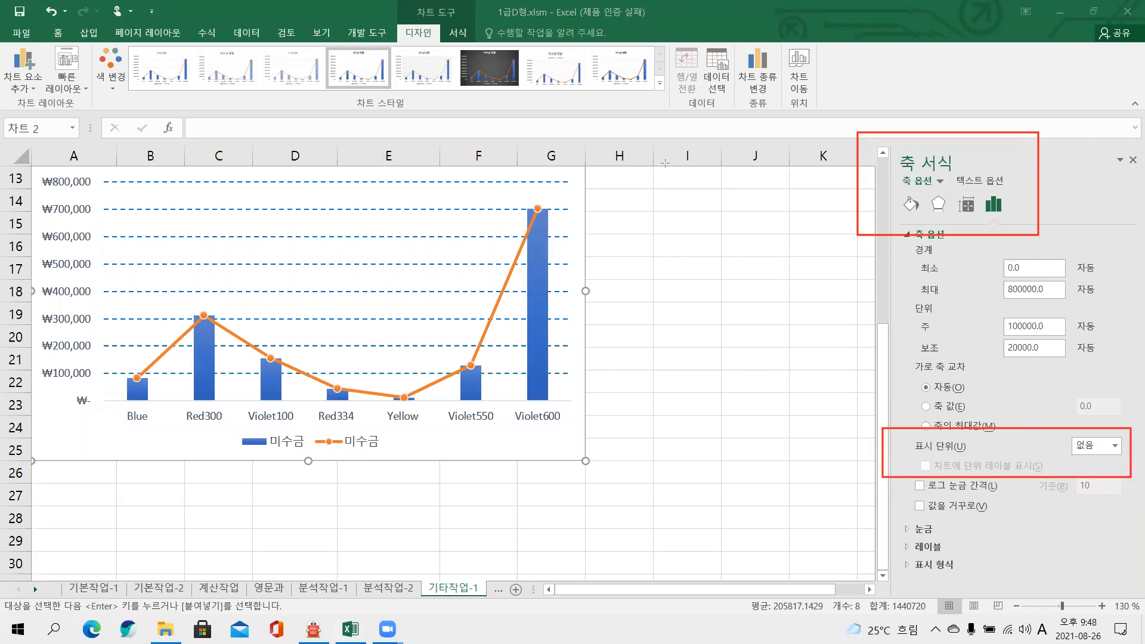
left_click(1089, 446)
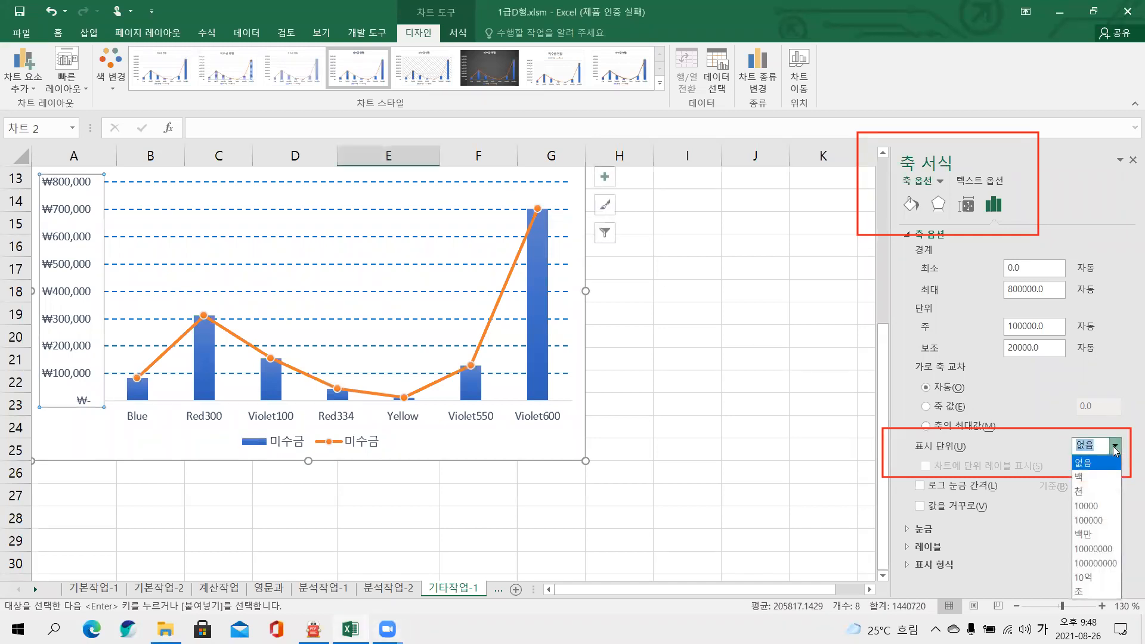
left_click(1088, 491)
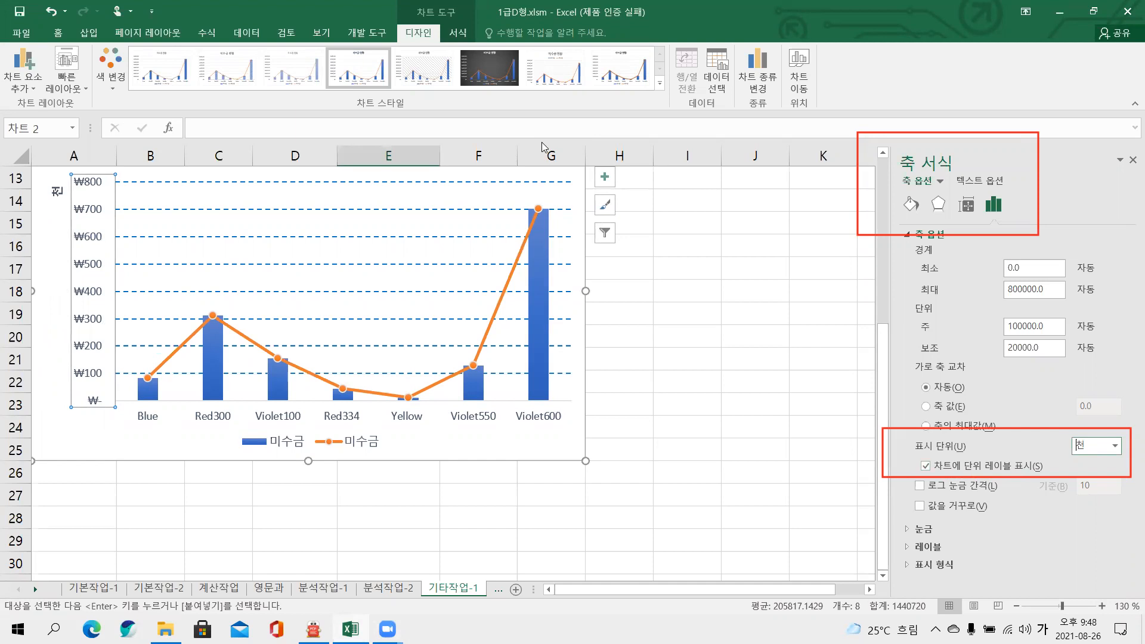
mouse_move(70, 417)
left_mouse_down()
mouse_move(104, 353)
mouse_move(122, 161)
left_mouse_up()
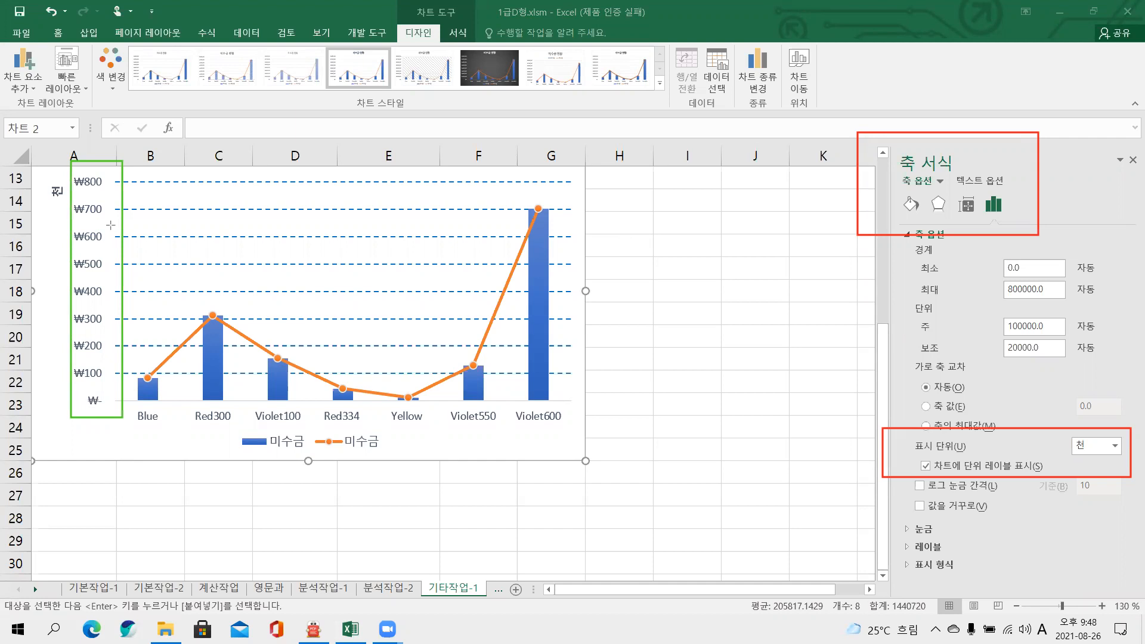
mouse_move(46, 212)
left_mouse_down()
mouse_move(62, 213)
mouse_move(72, 177)
left_mouse_up()
key("e")
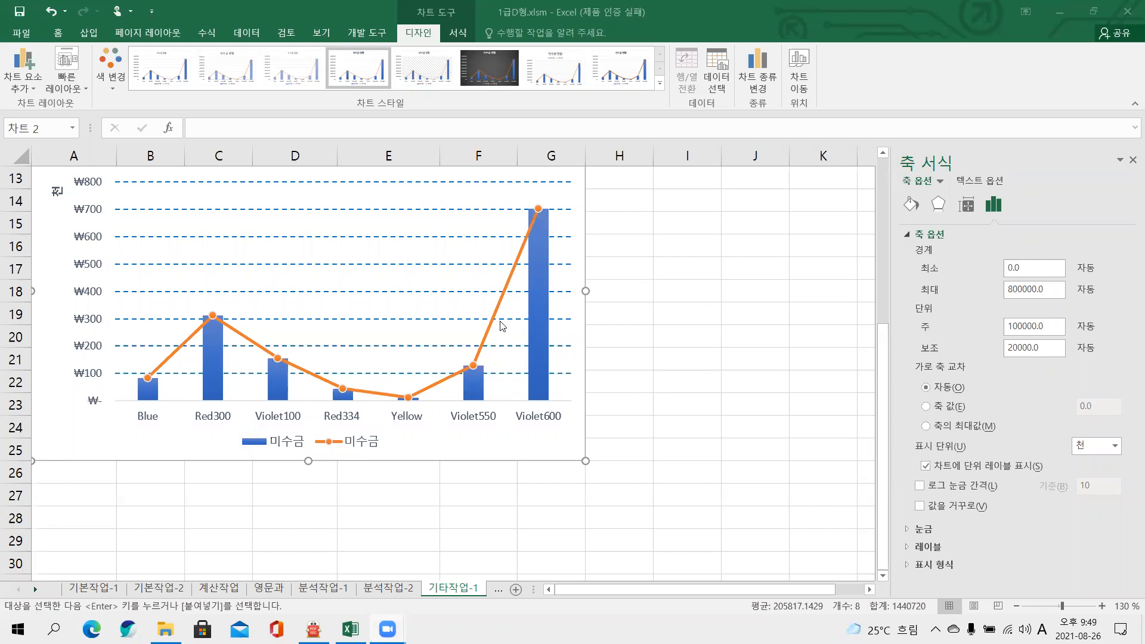
- Add a 데이터 레이블 positioned 오른쪽 to only the Blue point of the orange 미수금 line series, and close the format pane
left_click(452, 380)
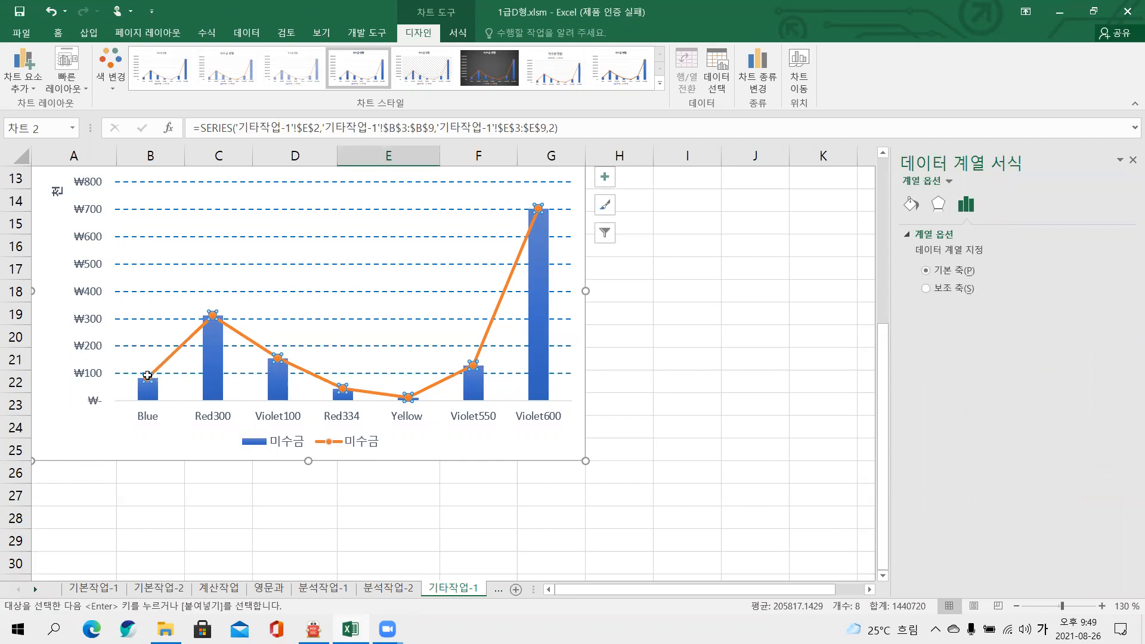
left_click(148, 376)
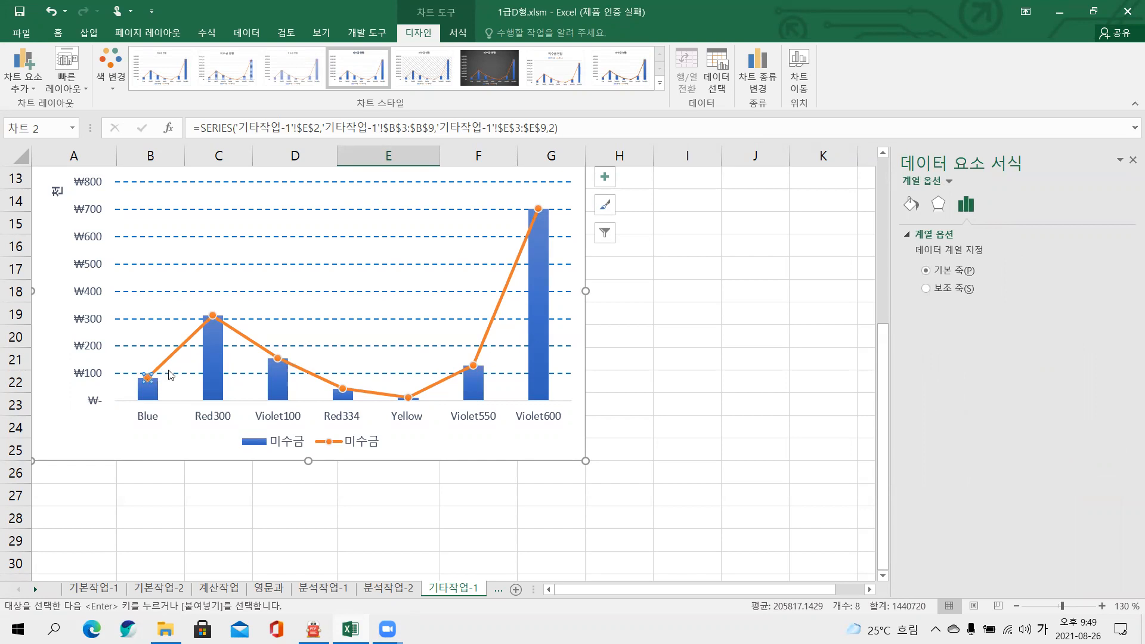
left_click(605, 178)
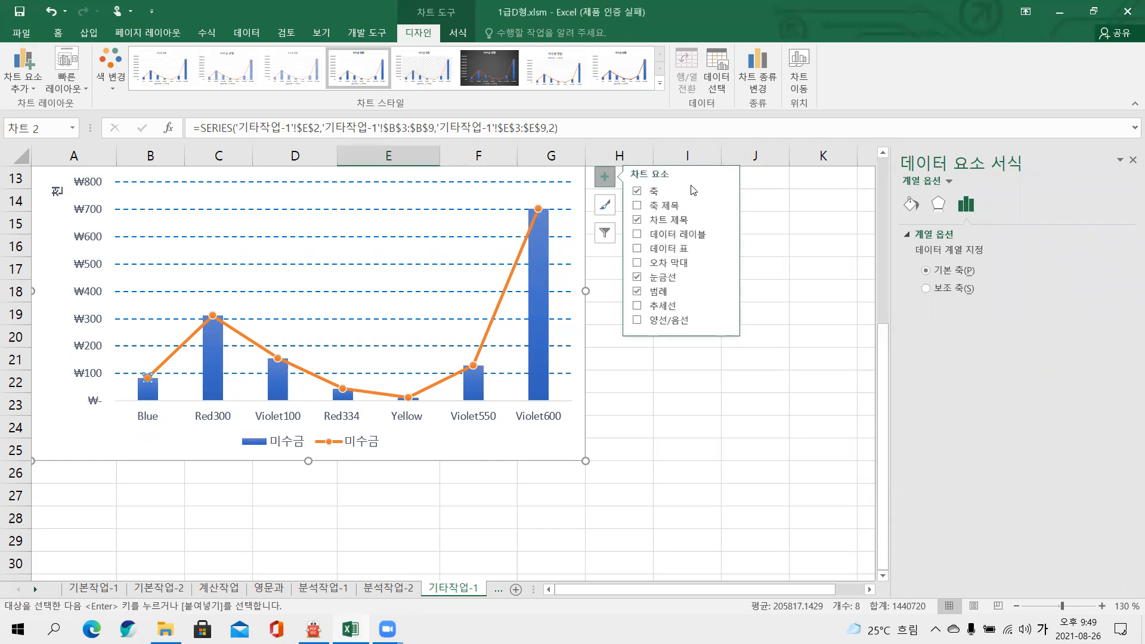
left_click(725, 234)
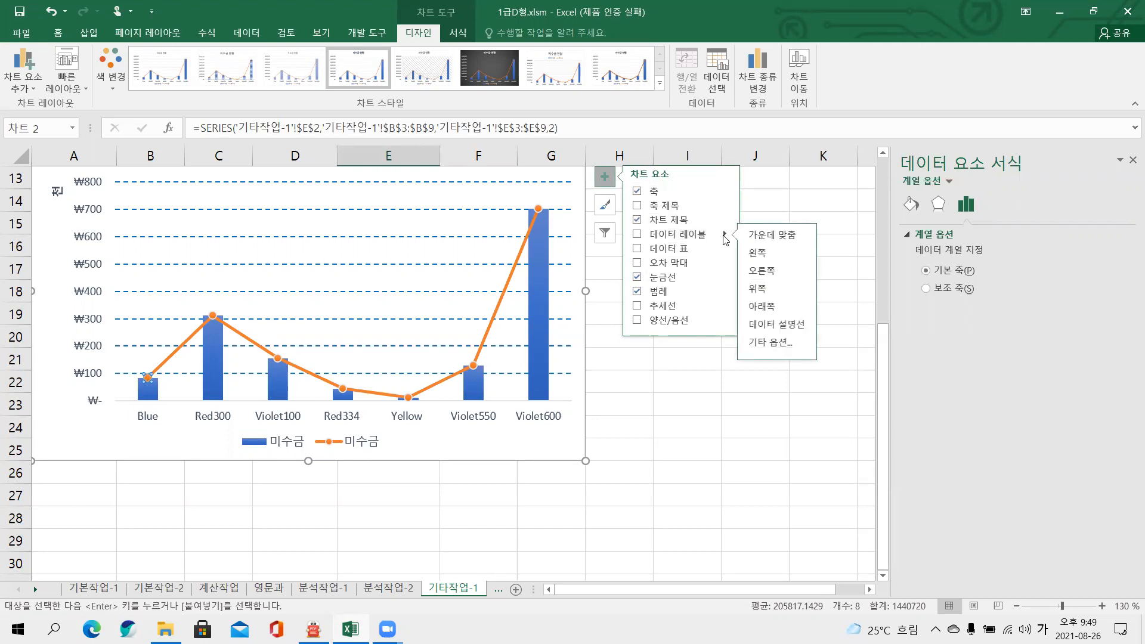
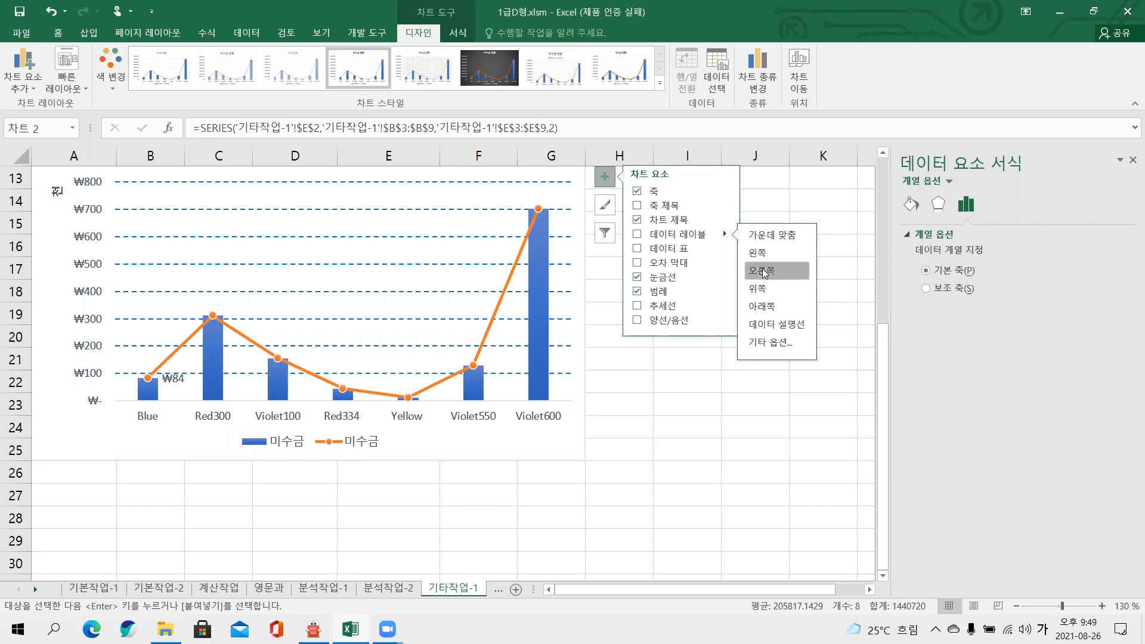
left_click(765, 271)
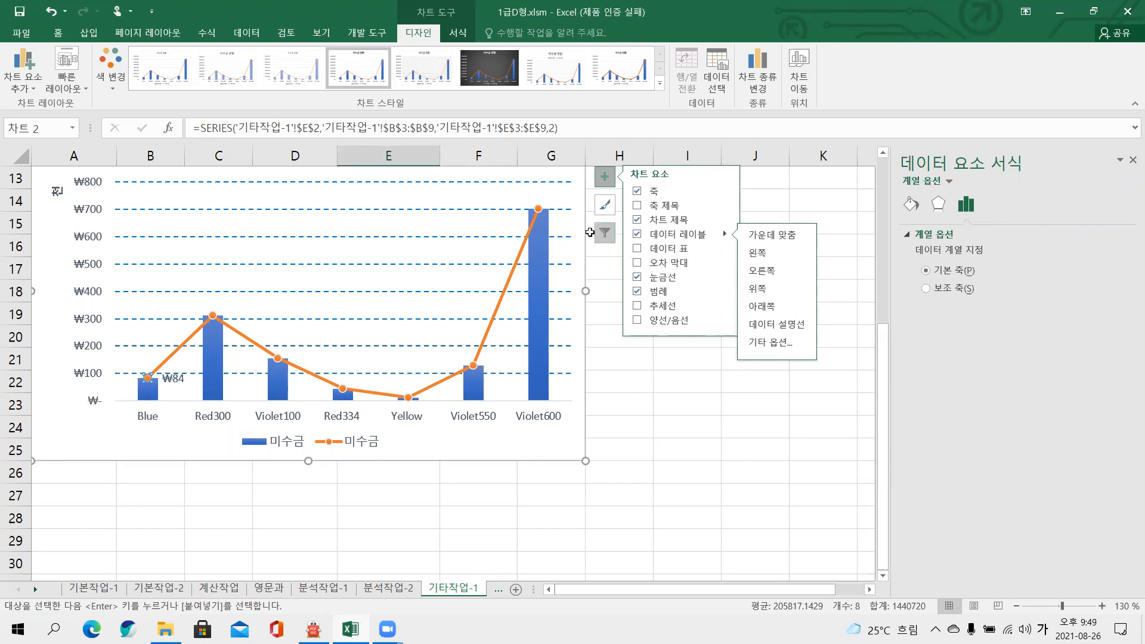
left_click(604, 177)
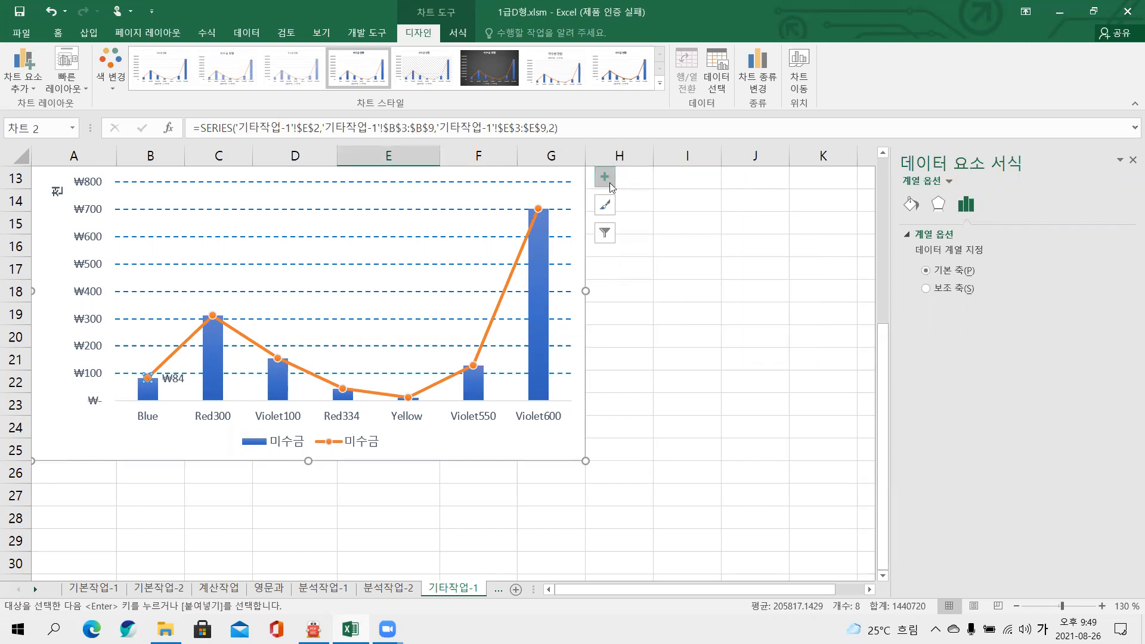
left_click(1132, 159)
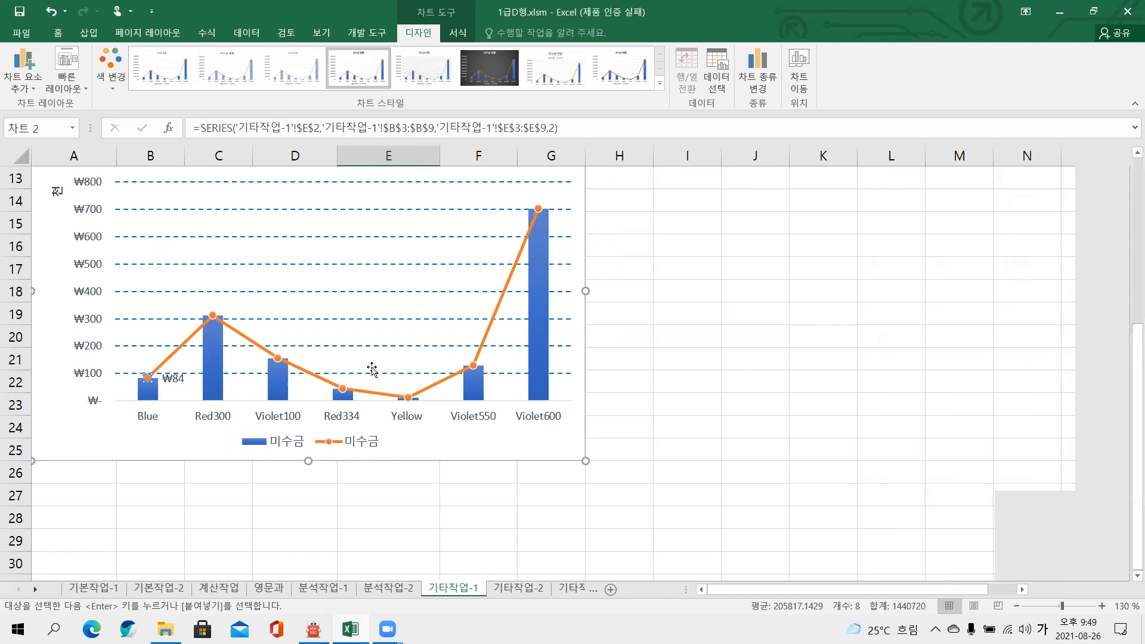
- Open the 기타작업-2 sheet, switch to 알PDF and find question 2 about the macros
left_click(508, 588)
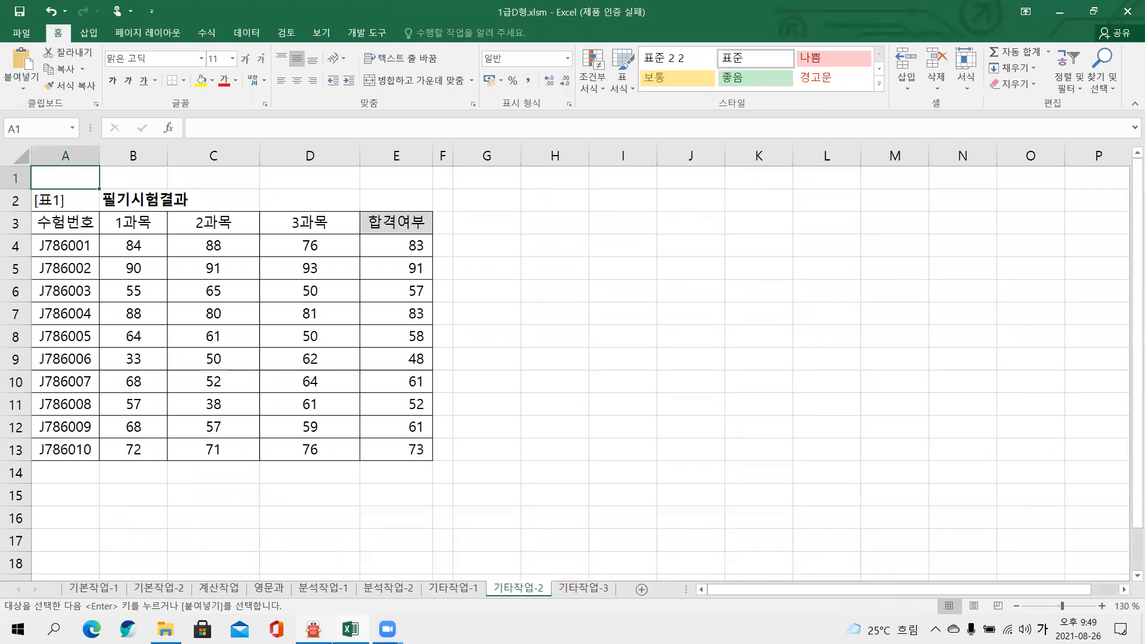
left_click(313, 629)
scroll(360, 354, "down", 10)
scroll(358, 353, "down", 8)
scroll(358, 354, "up", 2)
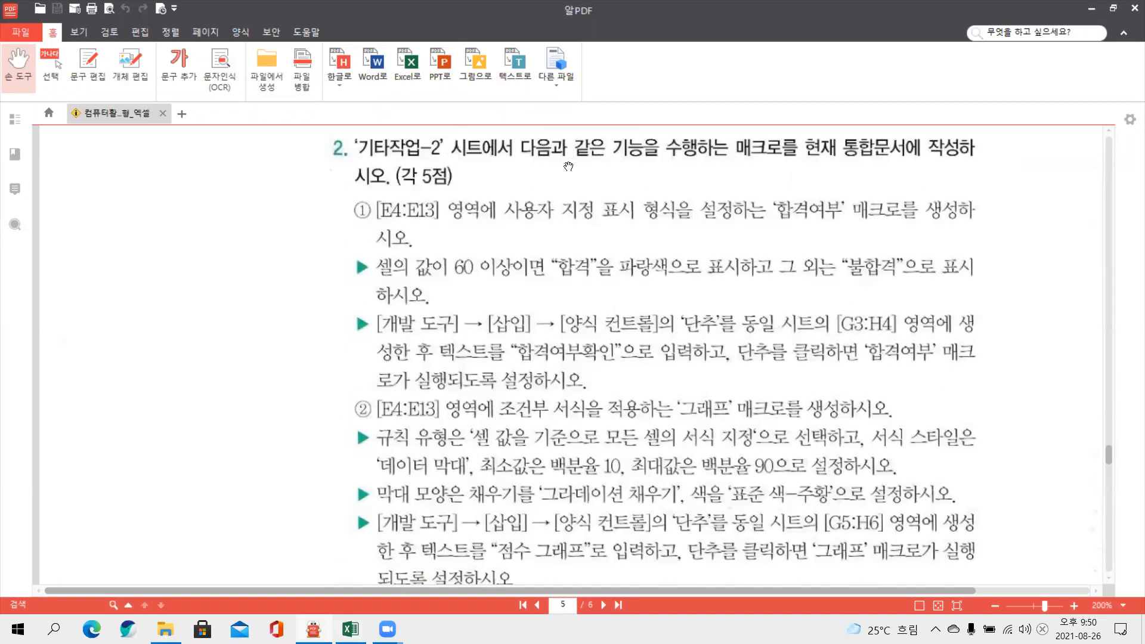
- Examine instruction ① of question 2, marking the words 매크로, the macro name 합격여부 and the 사용자 지정 표시 형식 requirement
left_click_drag(718, 164, 790, 134)
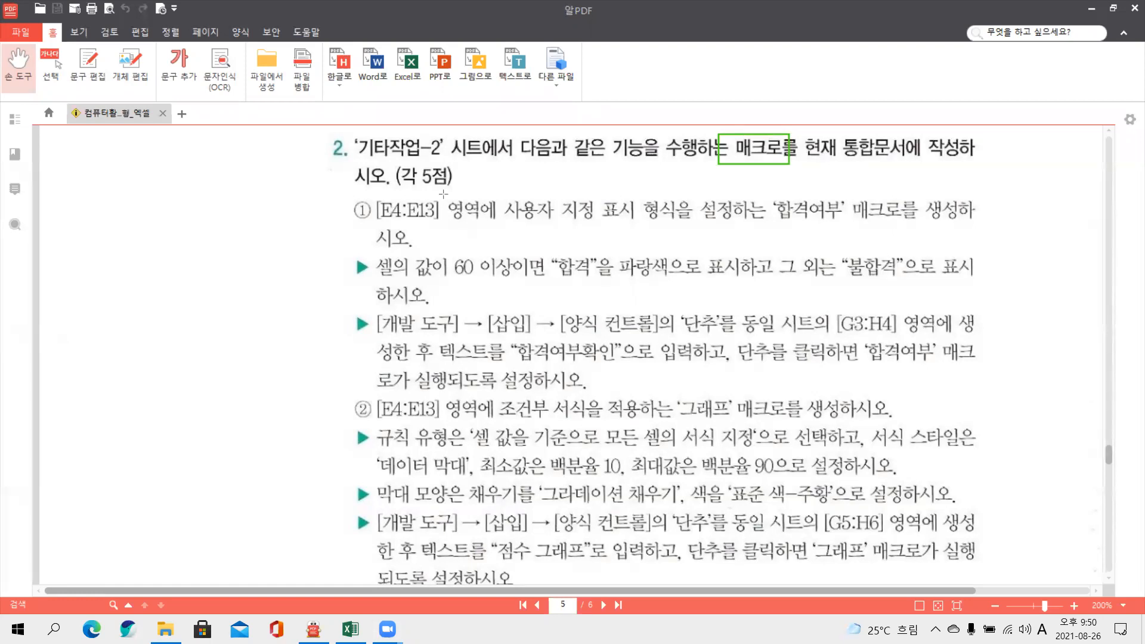
left_click_drag(365, 190, 331, 234)
left_click_drag(757, 191, 731, 232)
left_click_drag(771, 197, 839, 227)
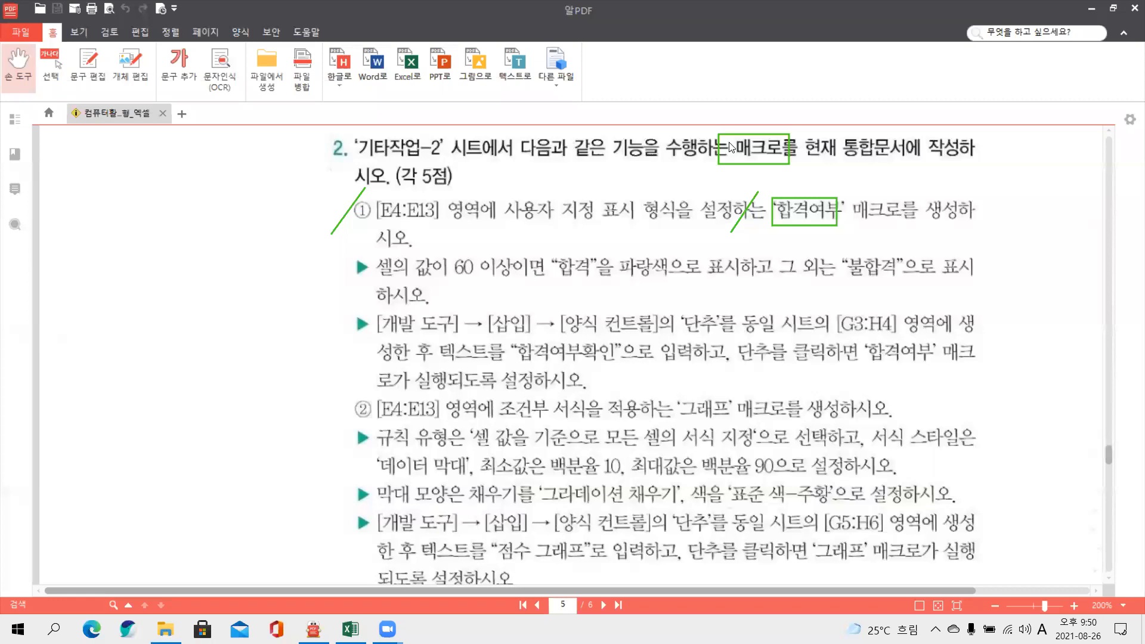
left_click_drag(495, 215, 674, 216)
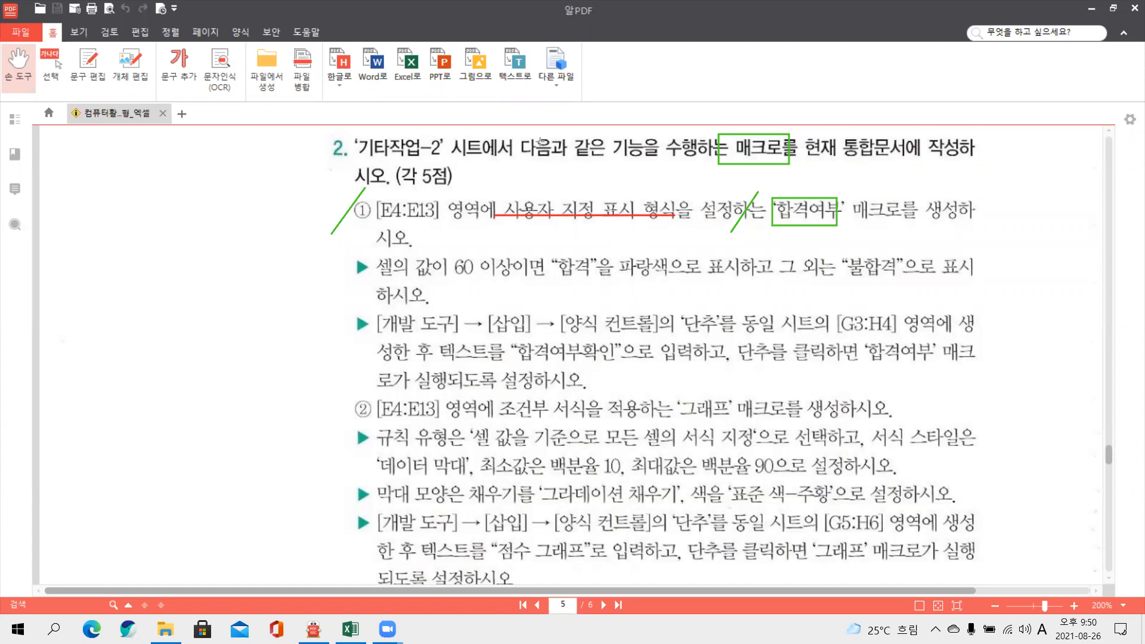
- Examine the number format conditions, marking 60 이상, 합격, 파랑, the section separator and 불합격, and clear all marks
mouse_move(451, 250)
left_mouse_down()
mouse_move(444, 262)
mouse_move(459, 280)
mouse_move(518, 280)
mouse_move(495, 281)
left_mouse_up()
mouse_move(623, 254)
left_mouse_down()
mouse_move(609, 258)
mouse_move(612, 276)
mouse_move(631, 278)
mouse_move(657, 250)
mouse_move(649, 278)
left_mouse_up()
left_click_drag(554, 287, 587, 285)
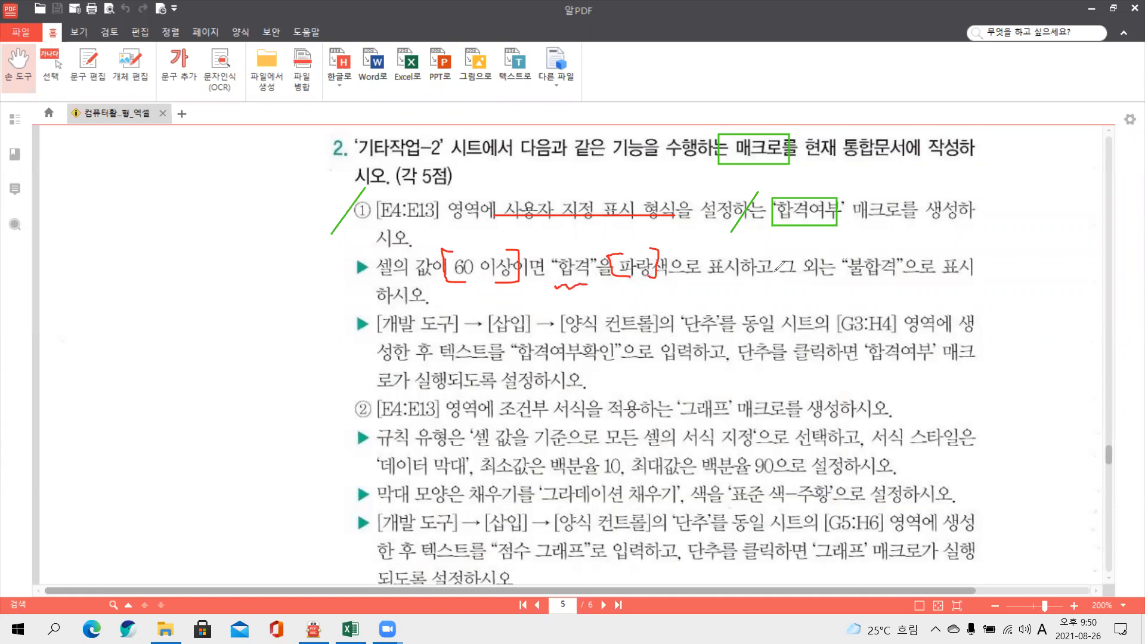
left_click_drag(770, 252, 780, 298)
left_click_drag(845, 277, 893, 279)
mouse_move(417, 307)
left_mouse_down()
mouse_move(318, 310)
mouse_move(327, 383)
left_mouse_up()
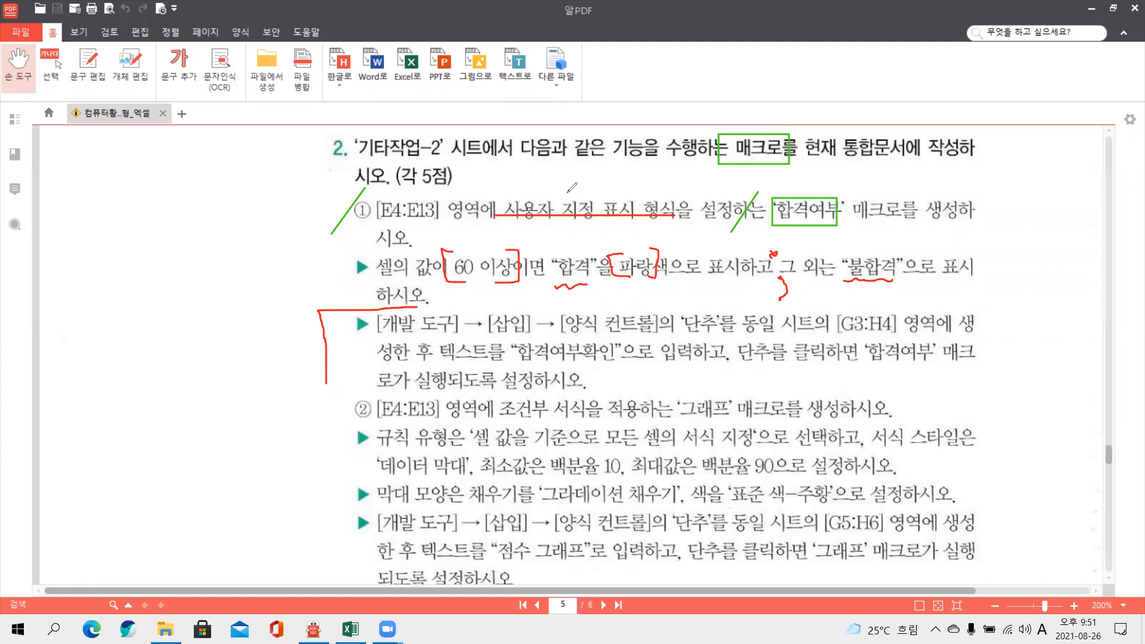
left_click_drag(363, 281, 302, 354)
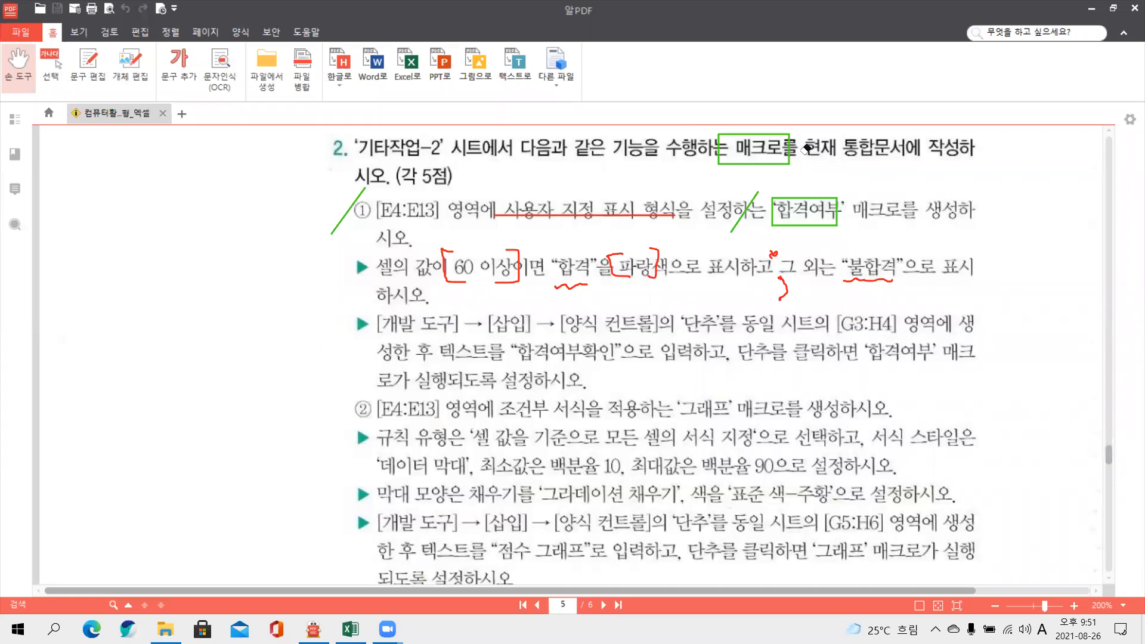
key("Escape")
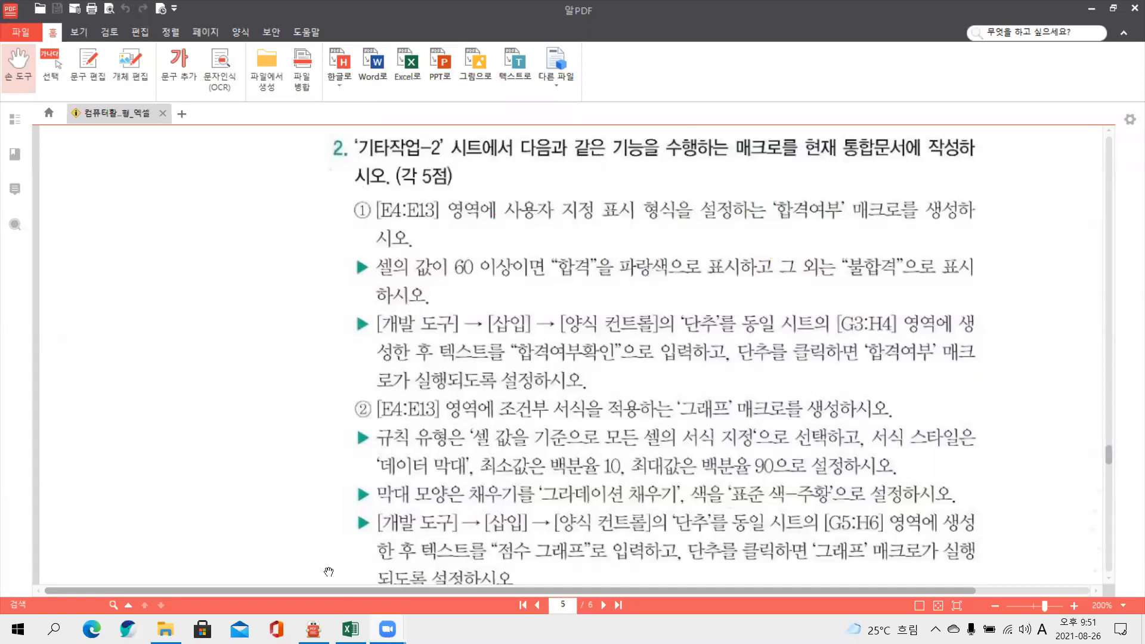
- Switch to Excel and start recording a macro named 합격여부 in the current workbook from an empty cell on 기타작업-2
left_click(351, 627)
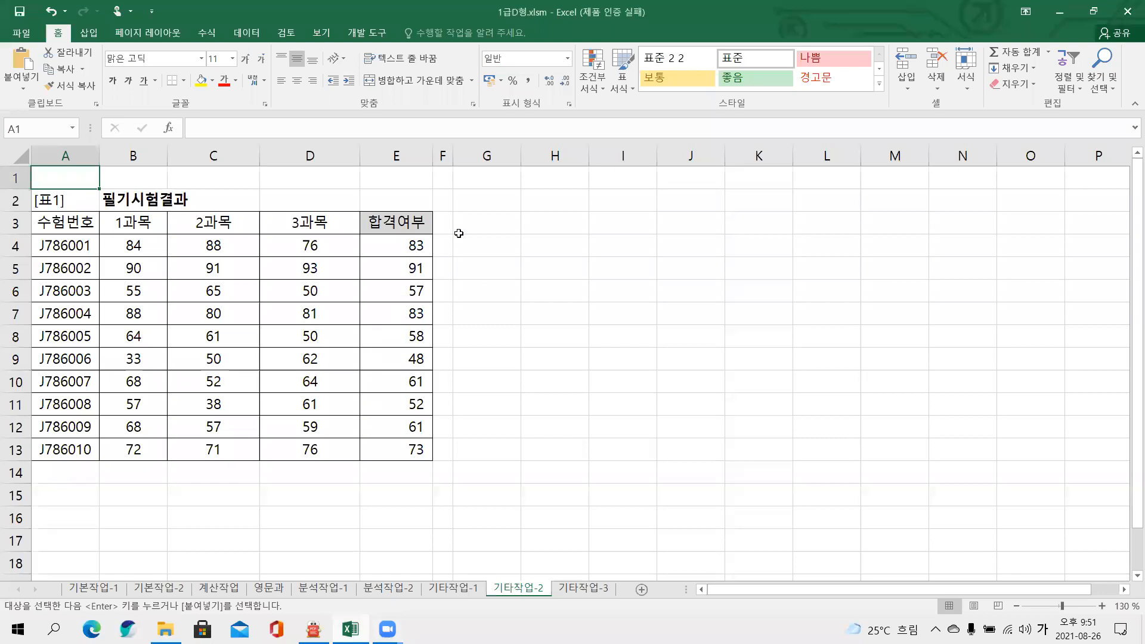
left_click(561, 219)
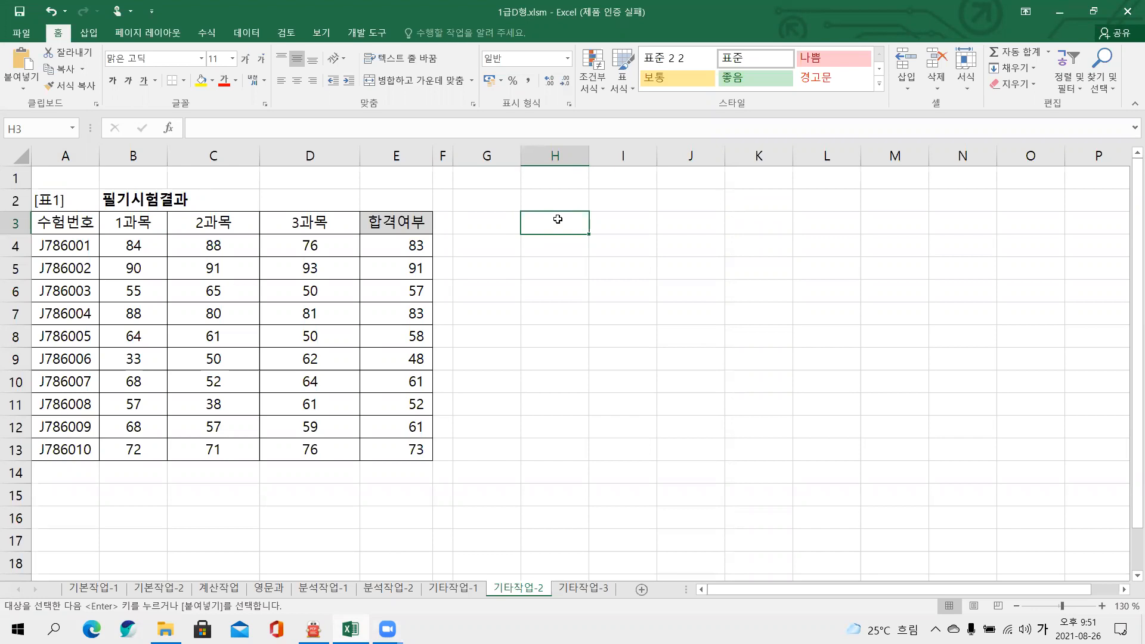
left_click(378, 35)
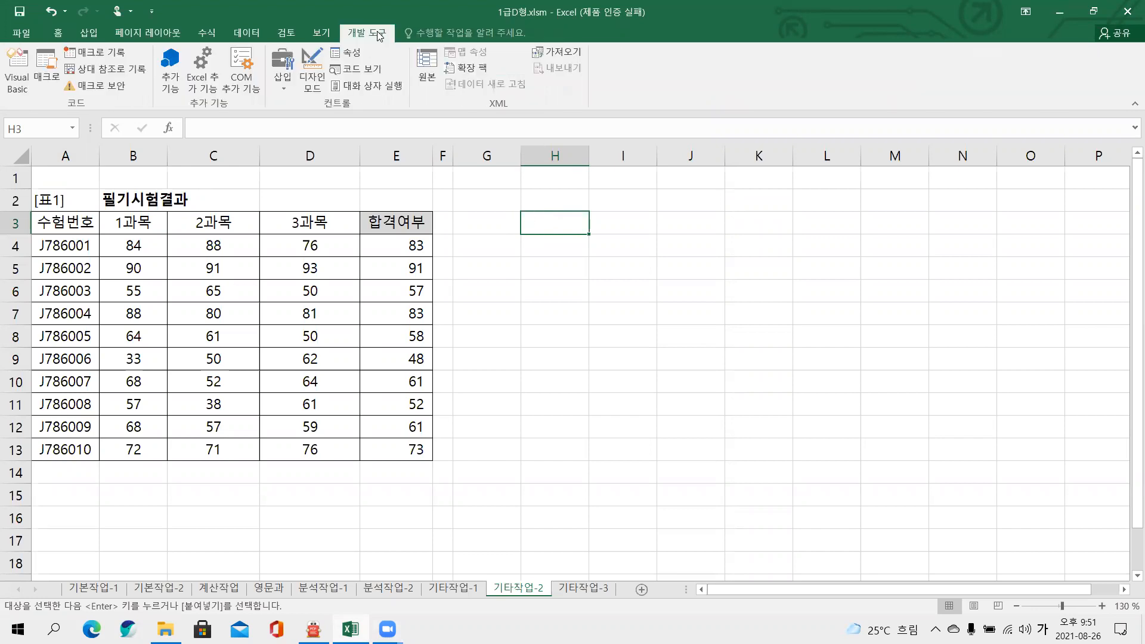
left_click(106, 57)
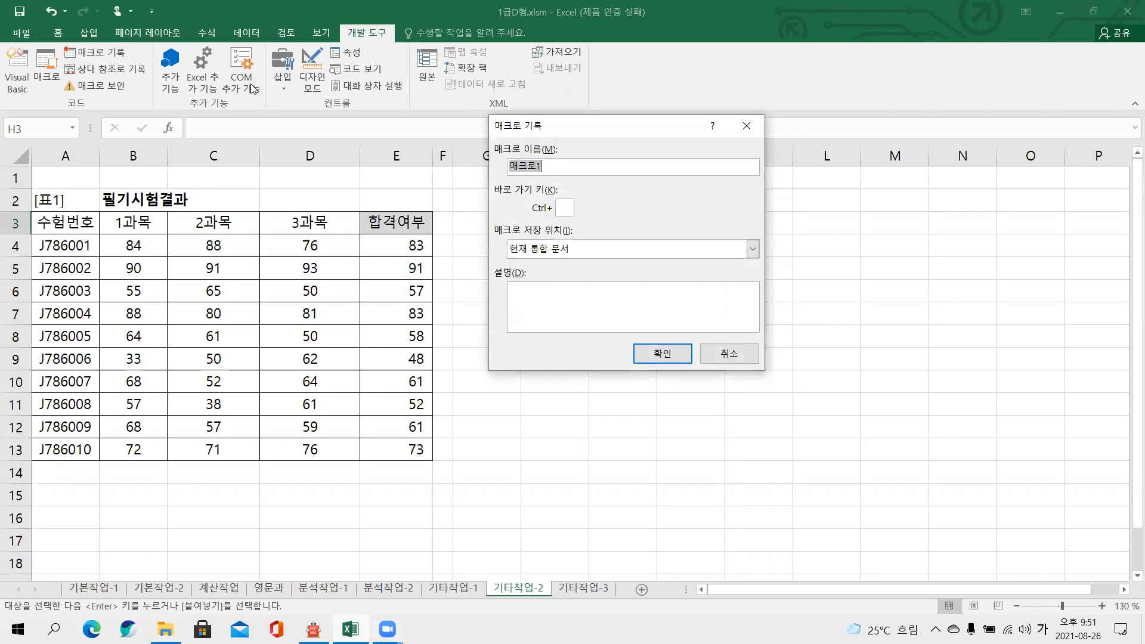
type("합격여부")
left_click(654, 356)
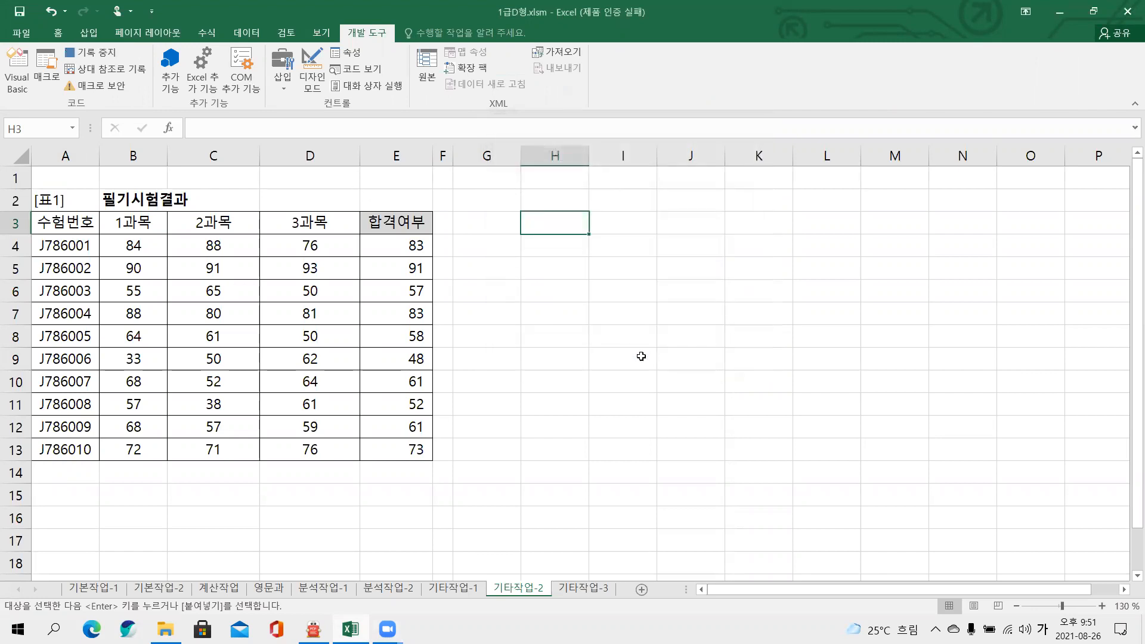
- Open the cell format settings for E4:E13 and choose the 사용자 지정 number format category
left_click(397, 248)
left_click_drag(389, 323, 418, 450)
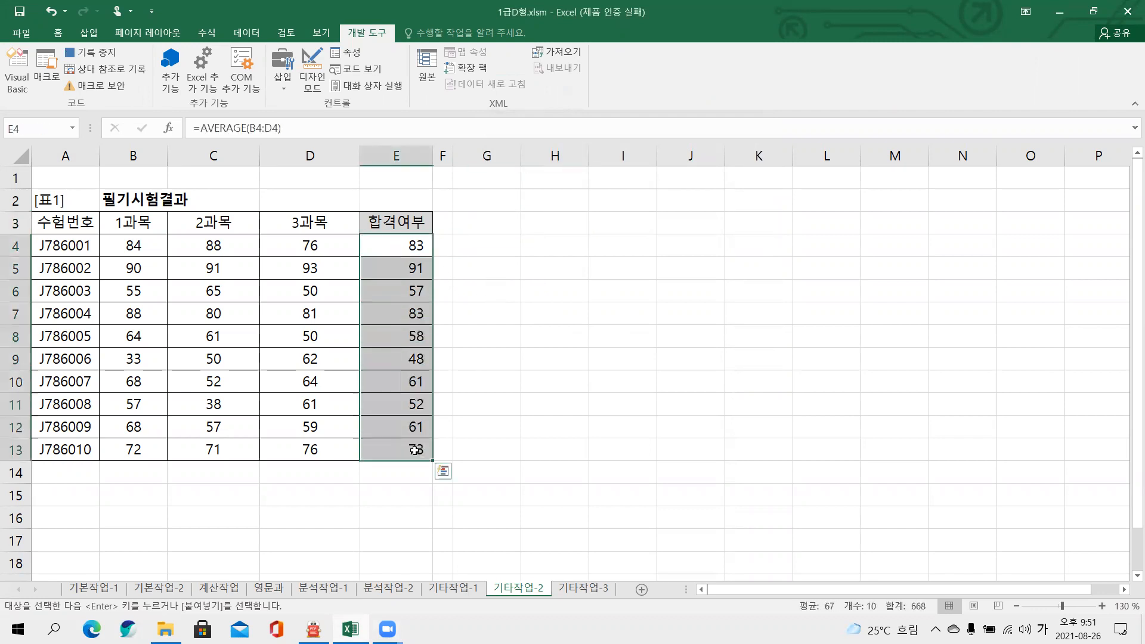
right_click(424, 359)
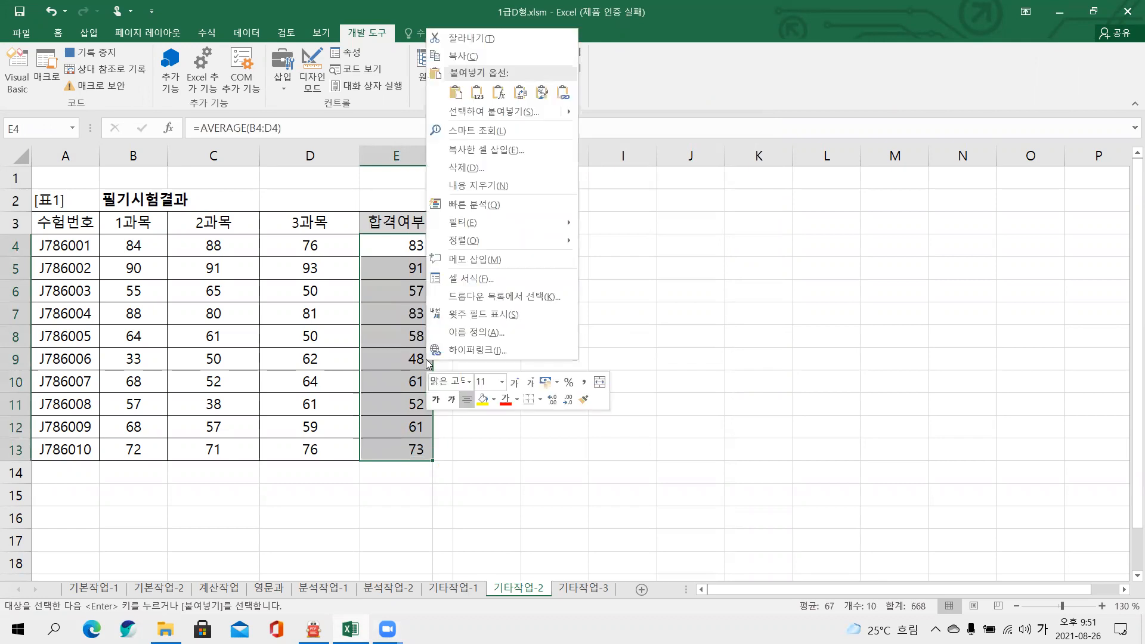
left_click(487, 285)
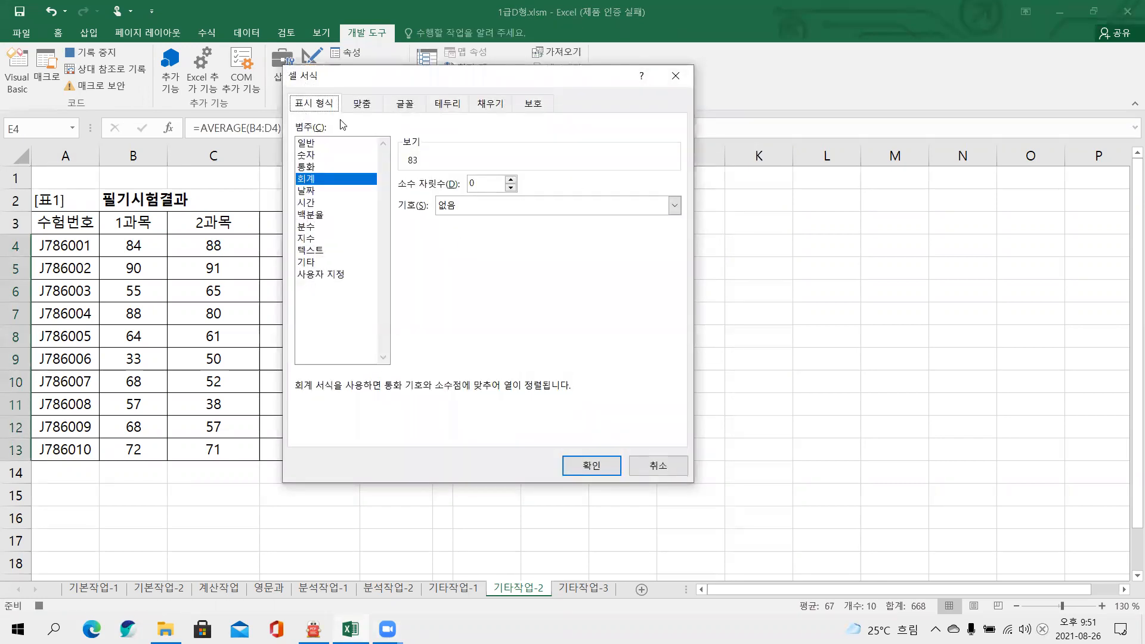
left_click(334, 277)
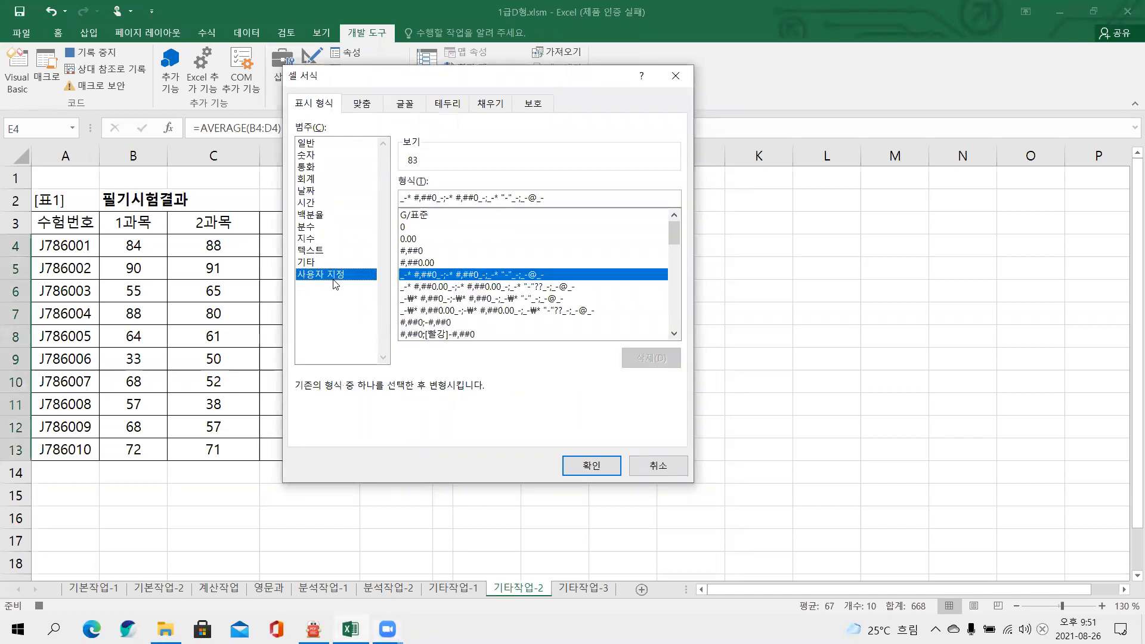
- Apply the custom number format [>=60][파랑]"합격";"불합격" to E4:E13 and stop recording the macro
left_click(428, 216)
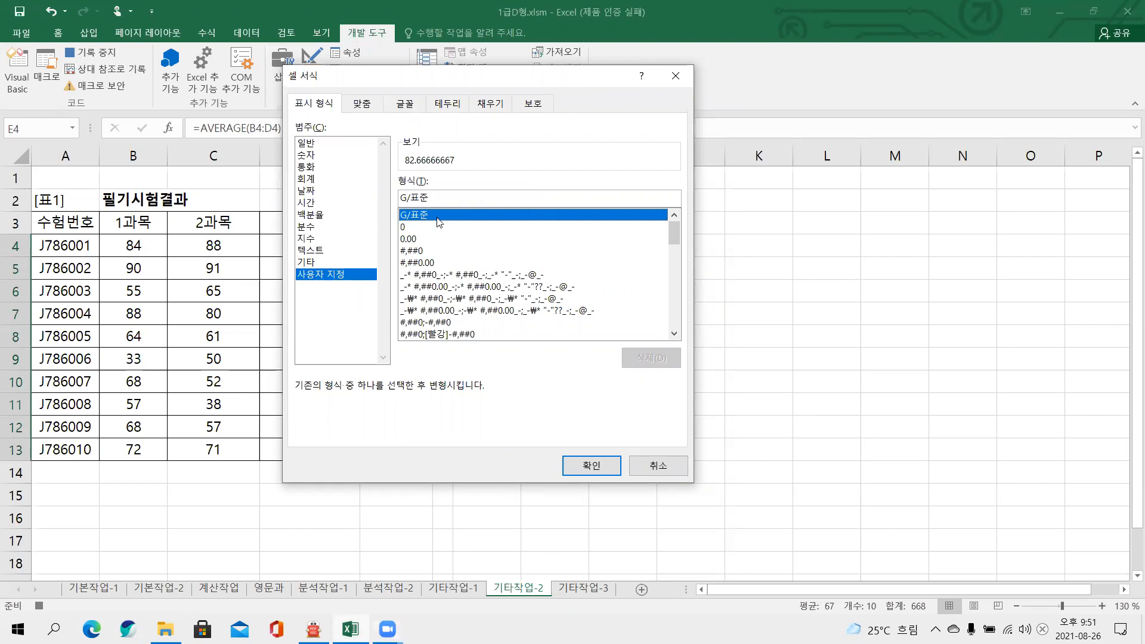
key("alt+t")
key("BackSpace")
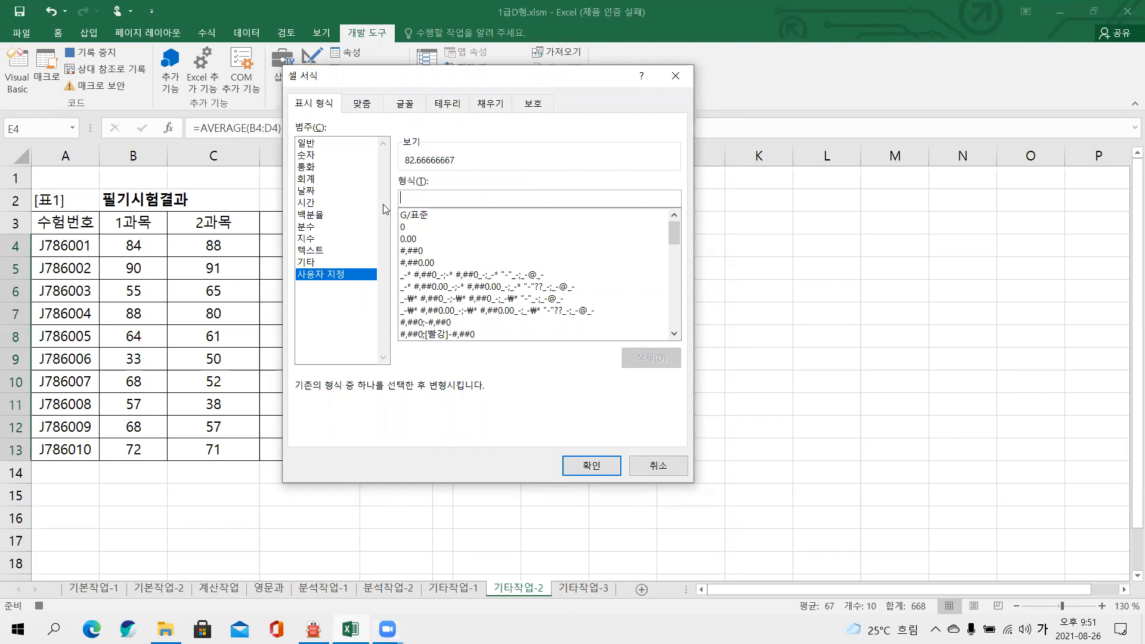
type("[>=60=")
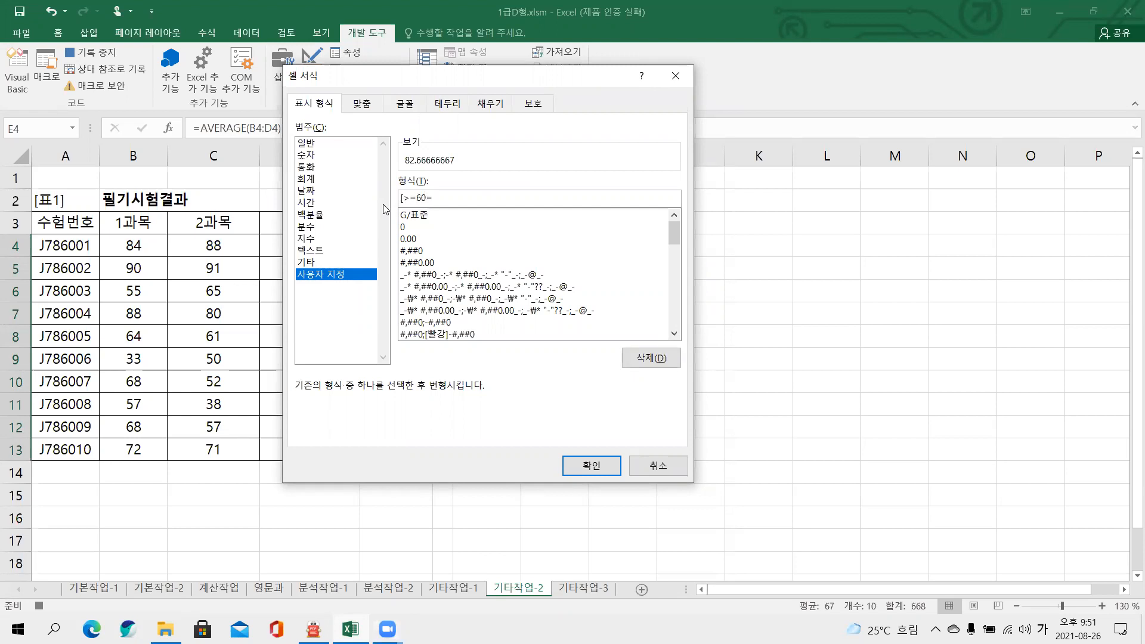
key("BackSpace")
type("][파랑]")
key("Hangul")
type("\"")
key("Hangul")
type("합격\"")
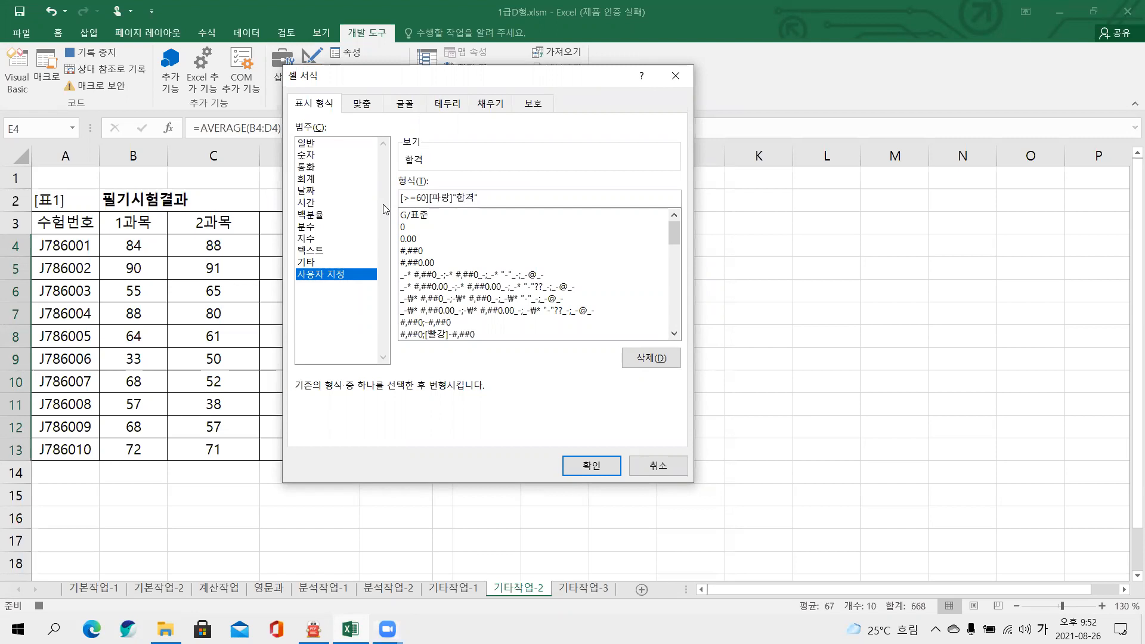
type(";")
type("\"부")
type("ㄹ합격\"")
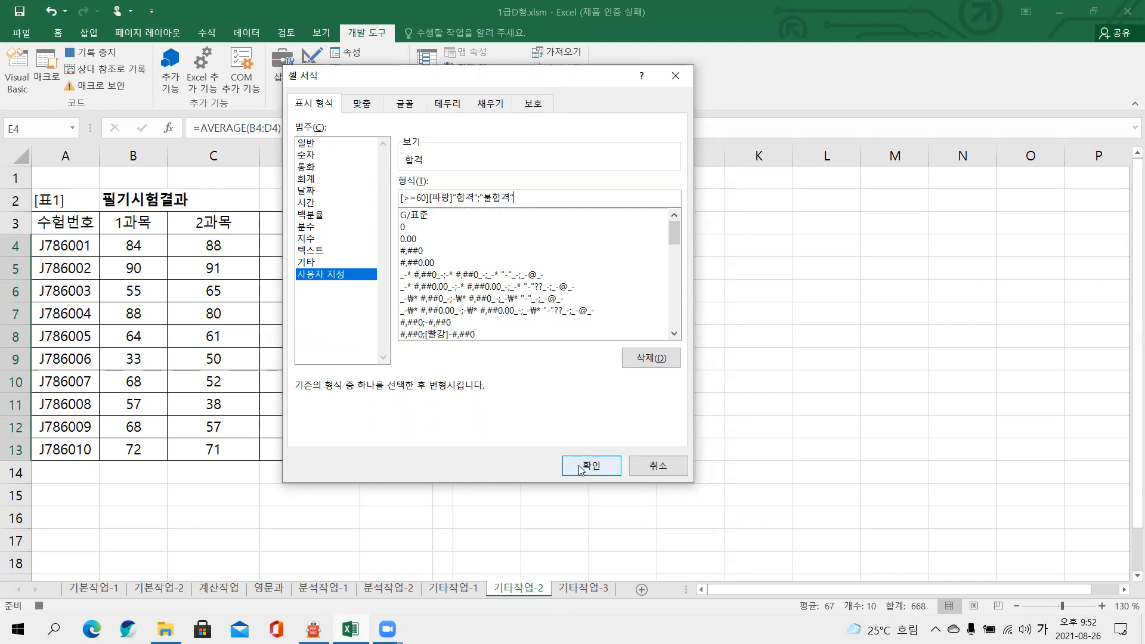
left_click(610, 461)
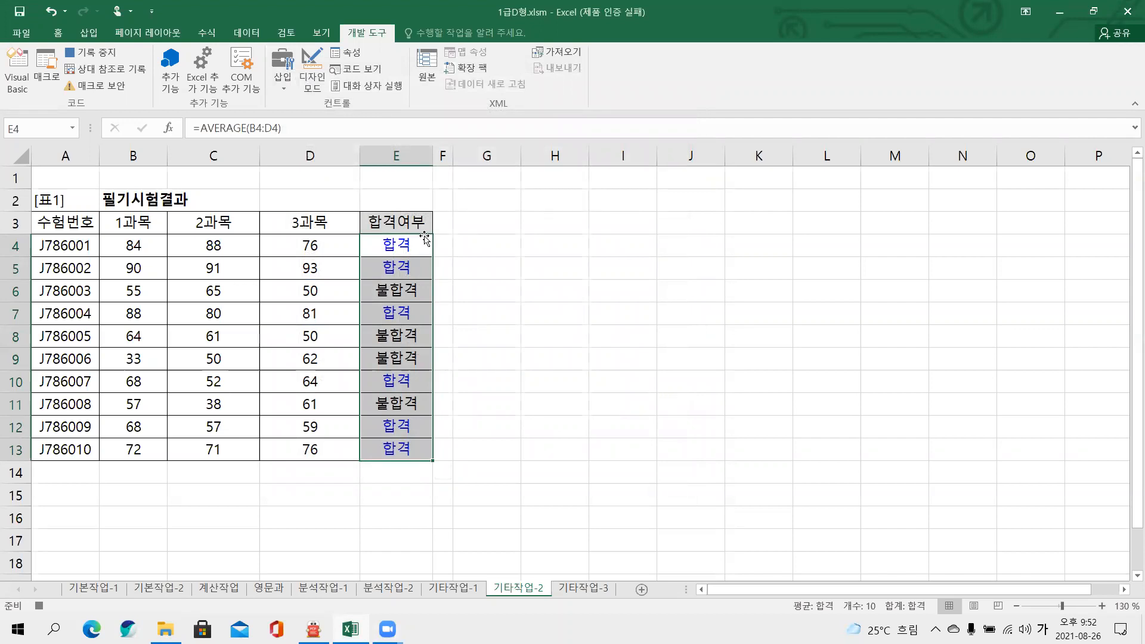
left_click(105, 54)
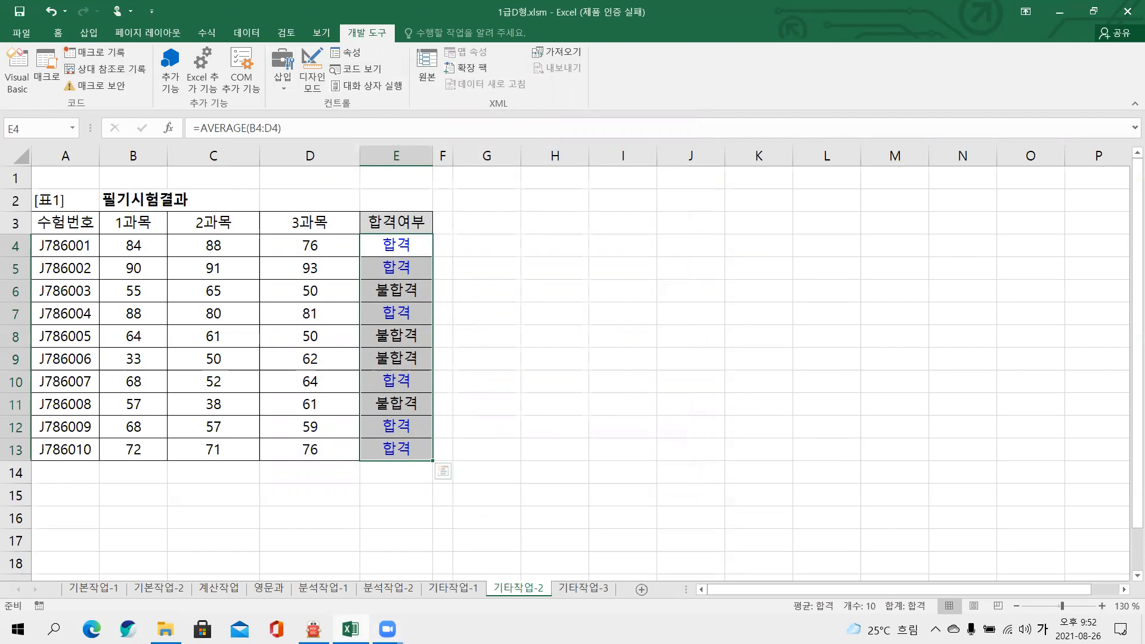
- Switch to 알PDF and examine the first button instruction, marking 단추 and the range G3:H4 with an Alt note
key("alt+Tab")
scroll(438, 345, "down", 2)
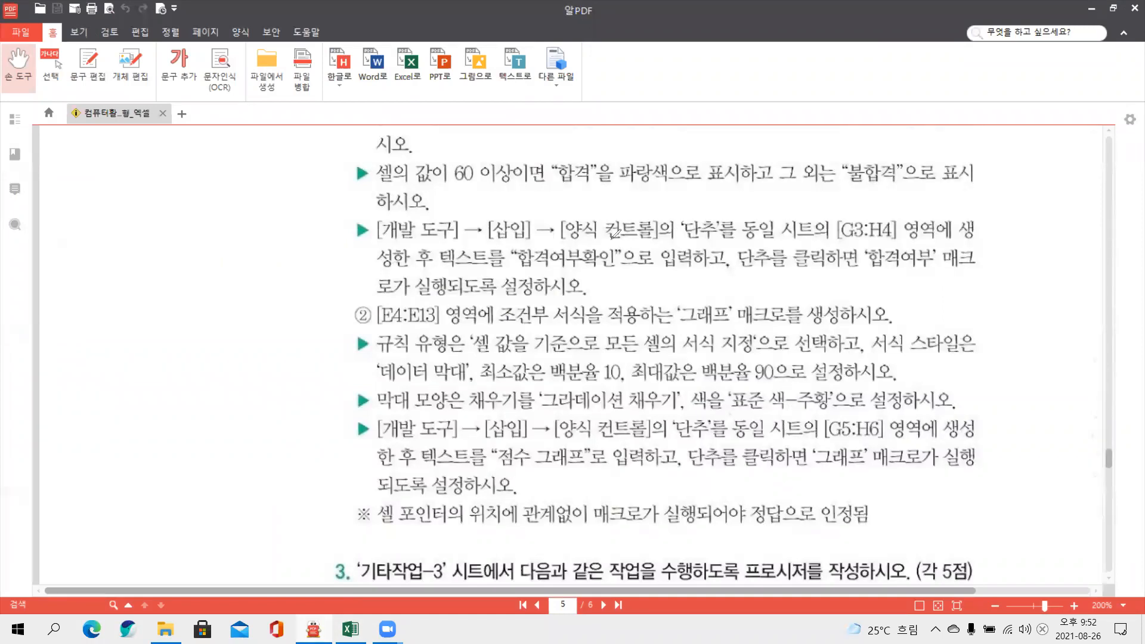
mouse_move(694, 214)
left_mouse_down()
mouse_move(734, 217)
mouse_move(699, 210)
left_mouse_up()
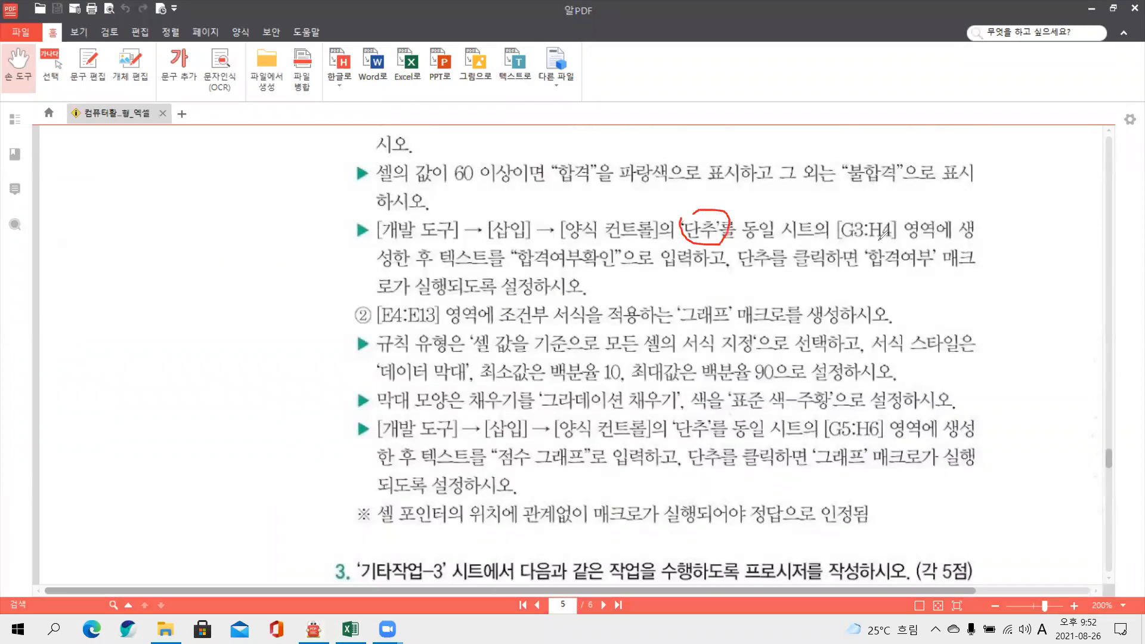
left_click_drag(824, 238, 918, 237)
mouse_move(852, 183)
left_mouse_down()
mouse_move(839, 211)
mouse_move(866, 211)
left_mouse_up()
mouse_move(843, 199)
left_mouse_down()
mouse_move(919, 205)
mouse_move(894, 194)
left_mouse_up()
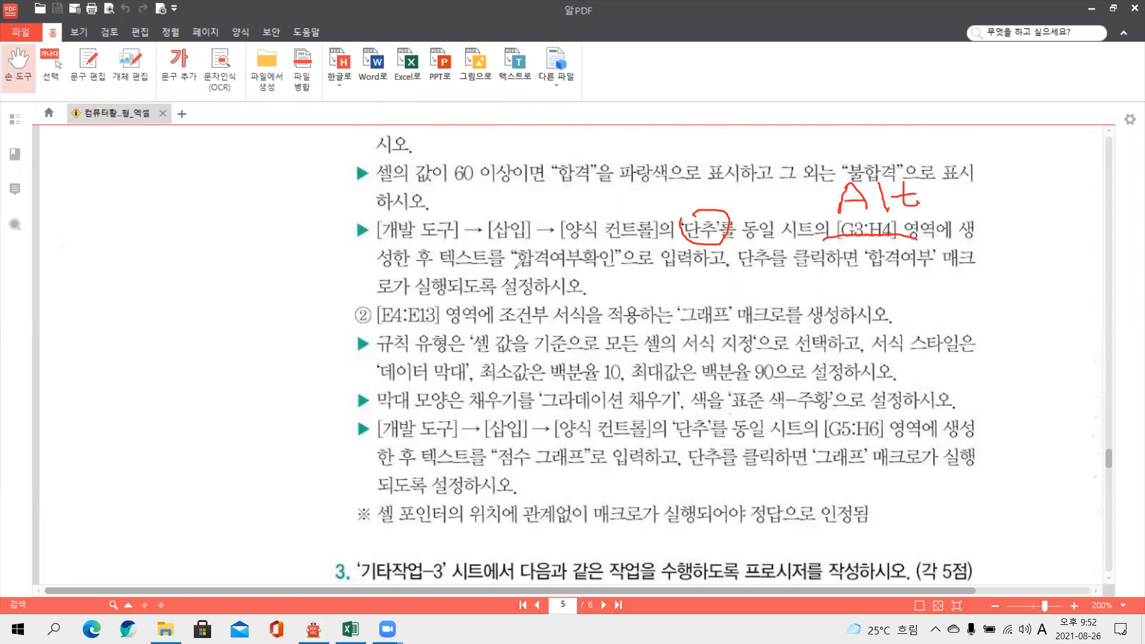
- Examine the button's text 합격여부확인 and the 합격여부 macro assignment, underlining both requirements, and clear all marks
left_click_drag(444, 268, 477, 269)
left_click_drag(567, 266, 617, 267)
left_click_drag(864, 267, 973, 268)
left_click_drag(375, 296, 516, 291)
mouse_move(876, 268)
left_mouse_down()
mouse_move(878, 280)
mouse_move(903, 273)
mouse_move(903, 294)
mouse_move(977, 299)
left_mouse_up()
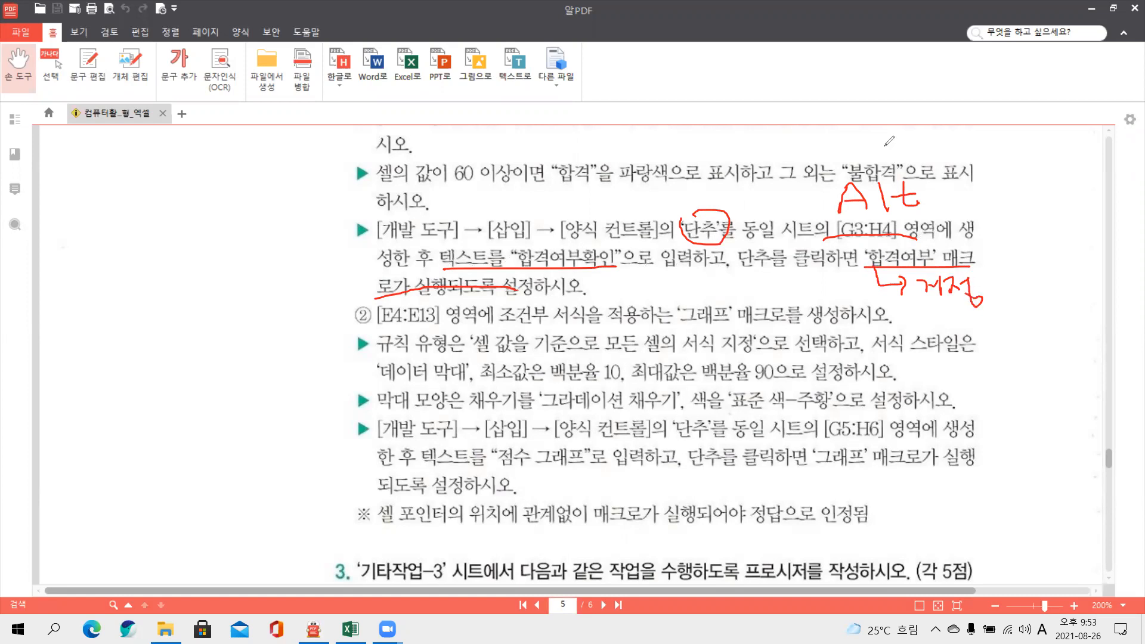
left_click(887, 143)
left_click(887, 137)
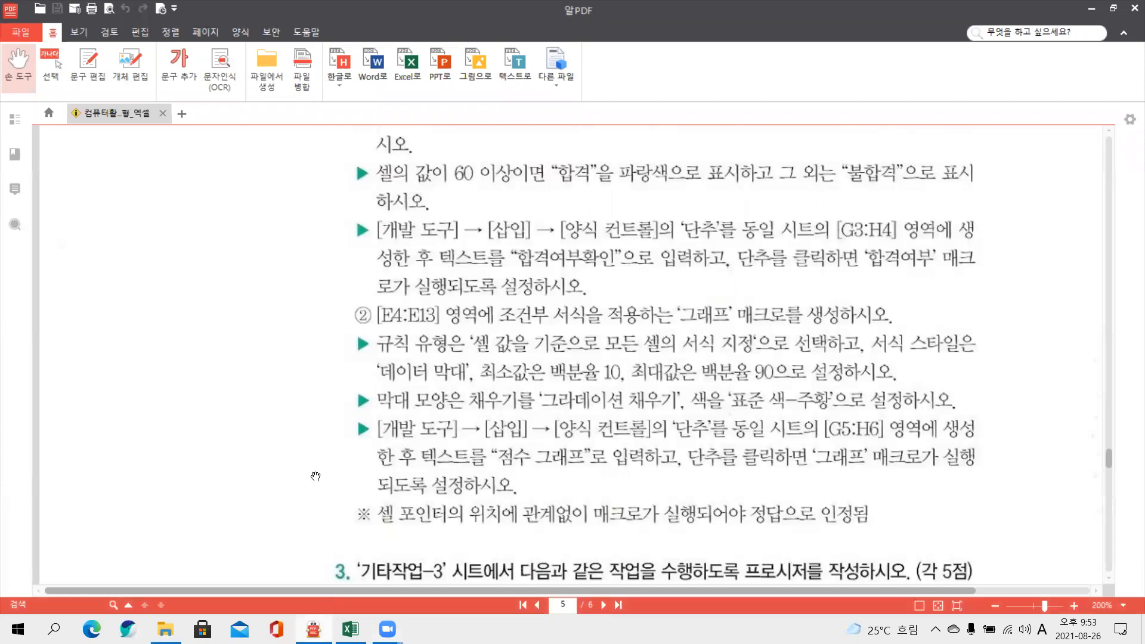
- Switch to Excel, draw a form control button exactly over G3:H4 and assign the 합격여부 macro to it
left_click(347, 627)
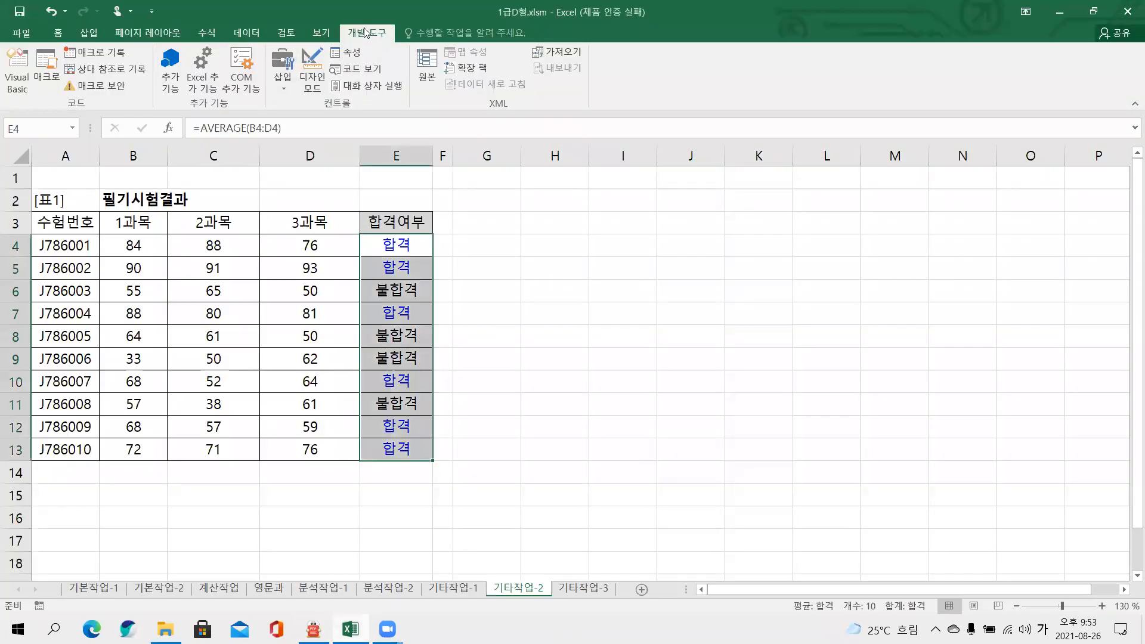
left_click(290, 88)
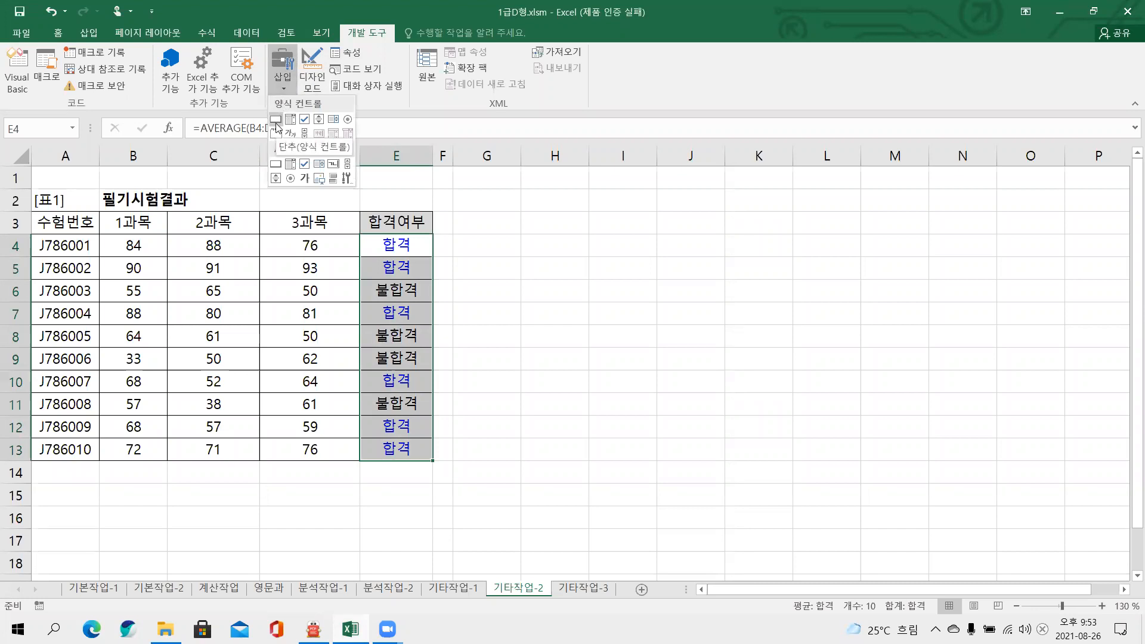
left_click(276, 120)
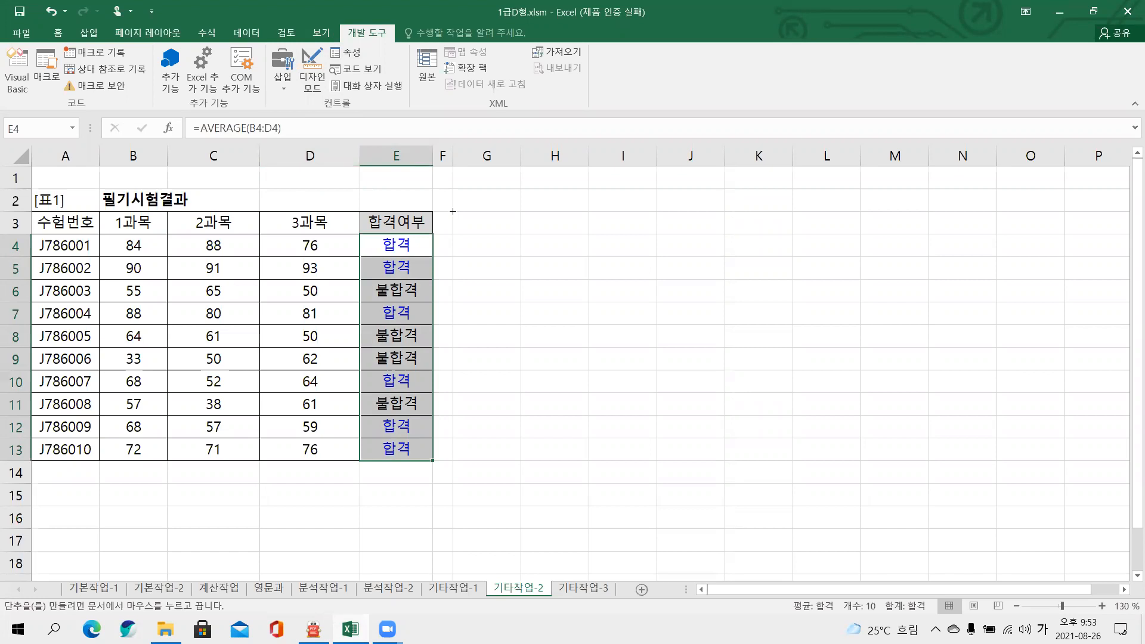
left_click_drag(453, 211, 585, 253)
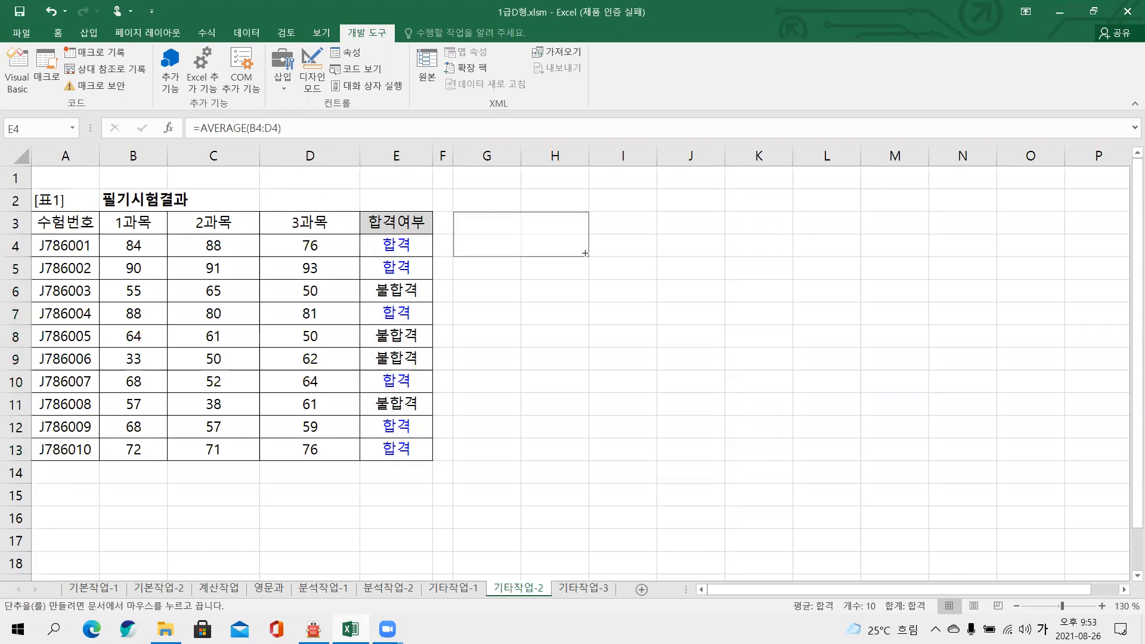
left_click_drag(584, 253, 585, 252)
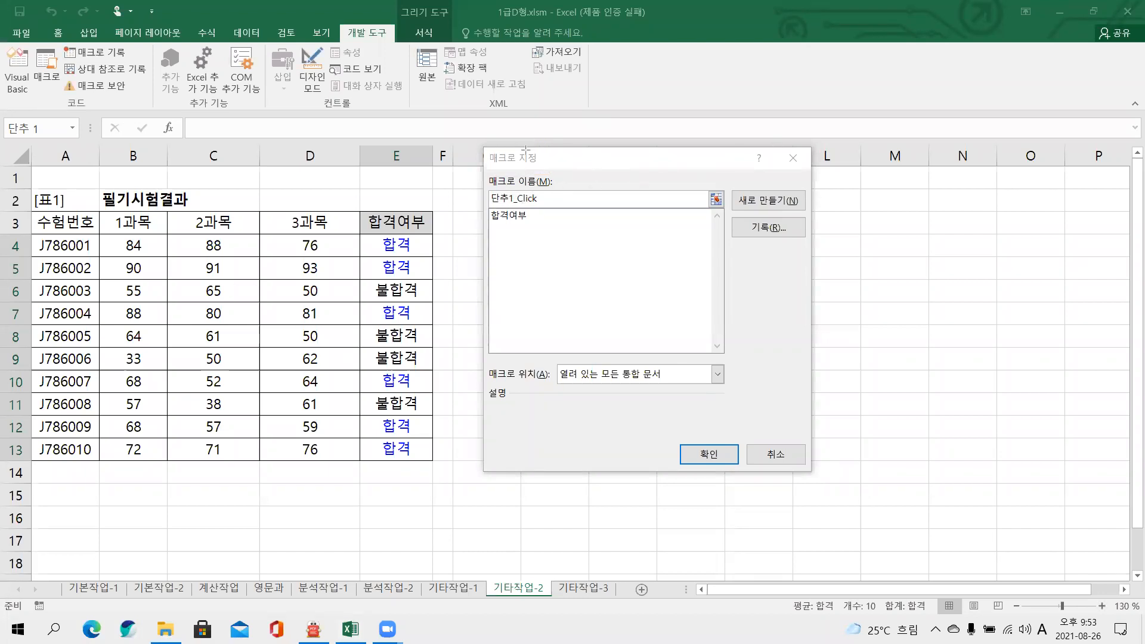
left_click(511, 218)
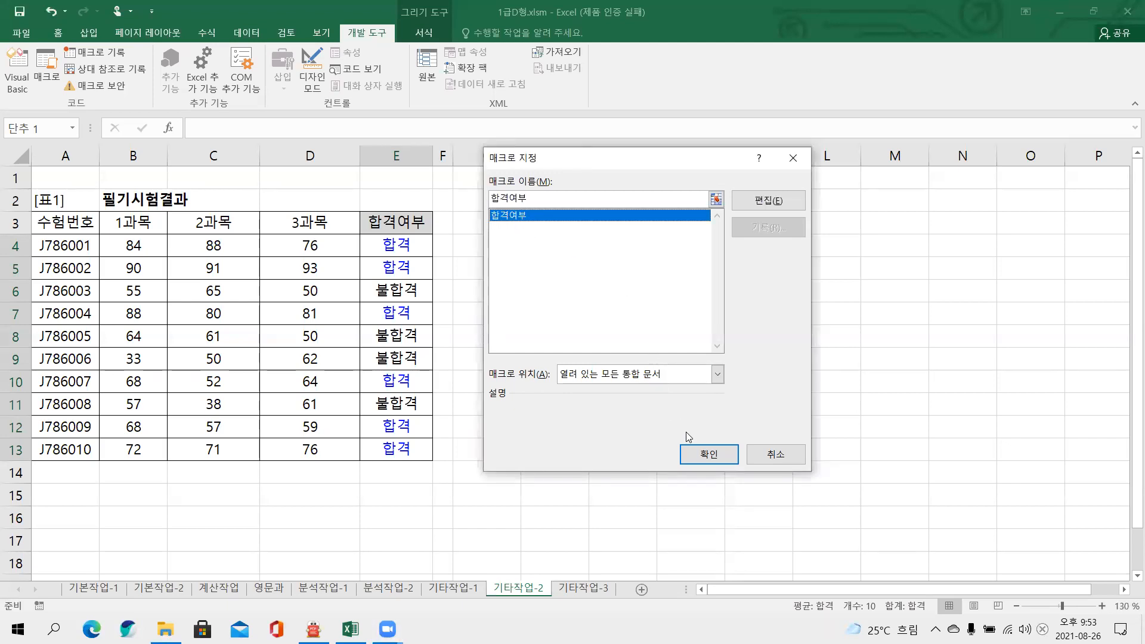
left_click(692, 453)
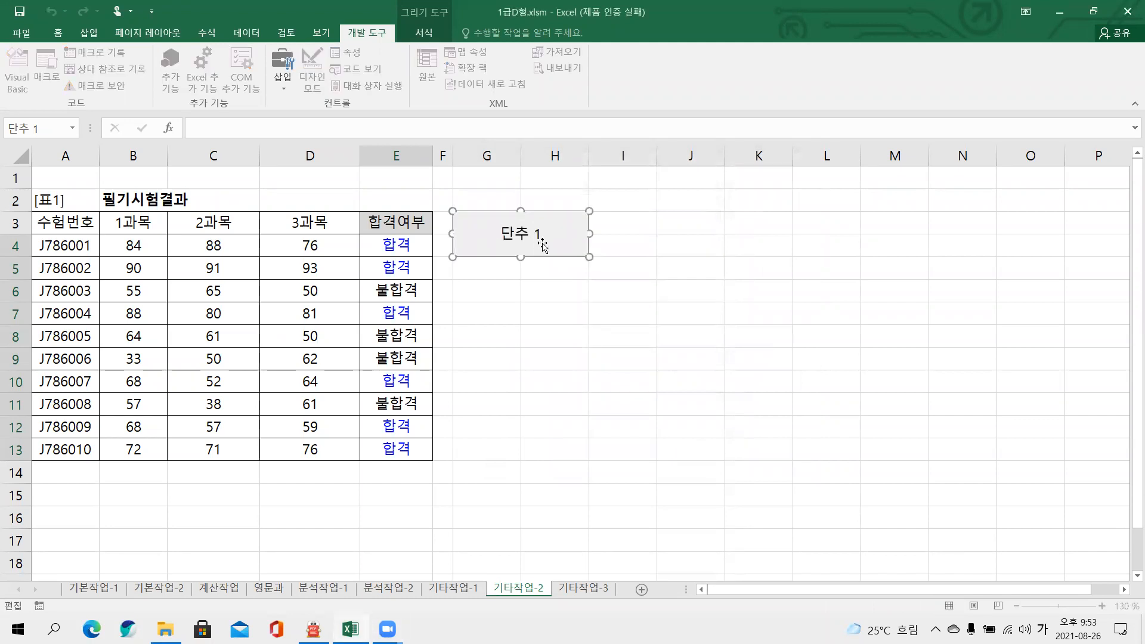
- Replace the new button's label with 합격여부확인 and deselect the button
key("Delete")
key("Delete")
key("Delete")
key("Delete")
type("합격여부확인")
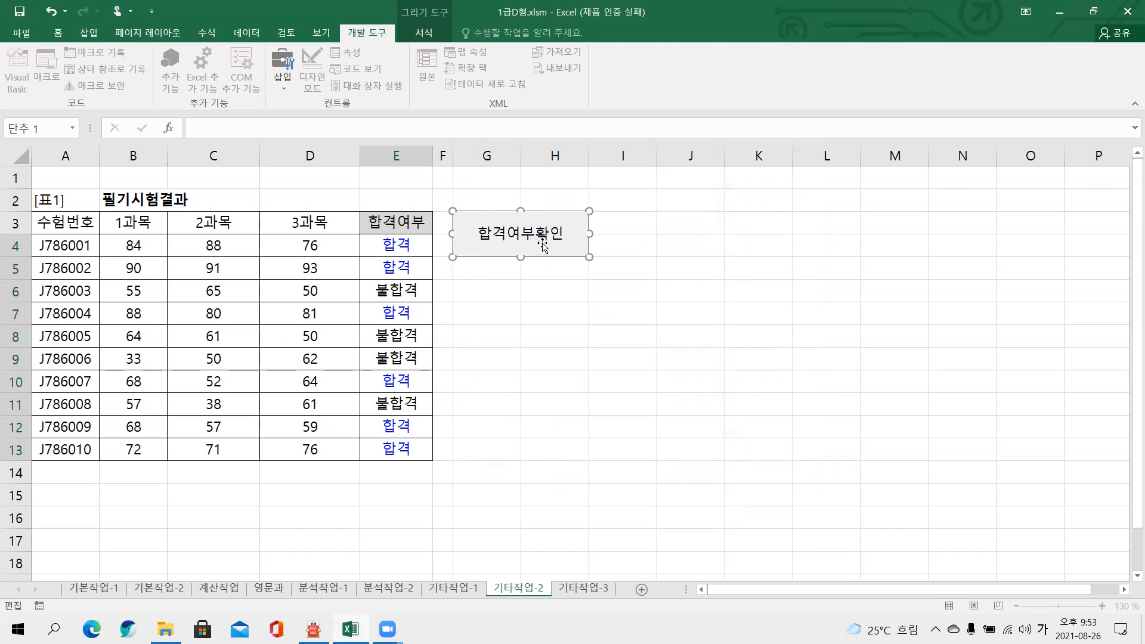
left_click(548, 300)
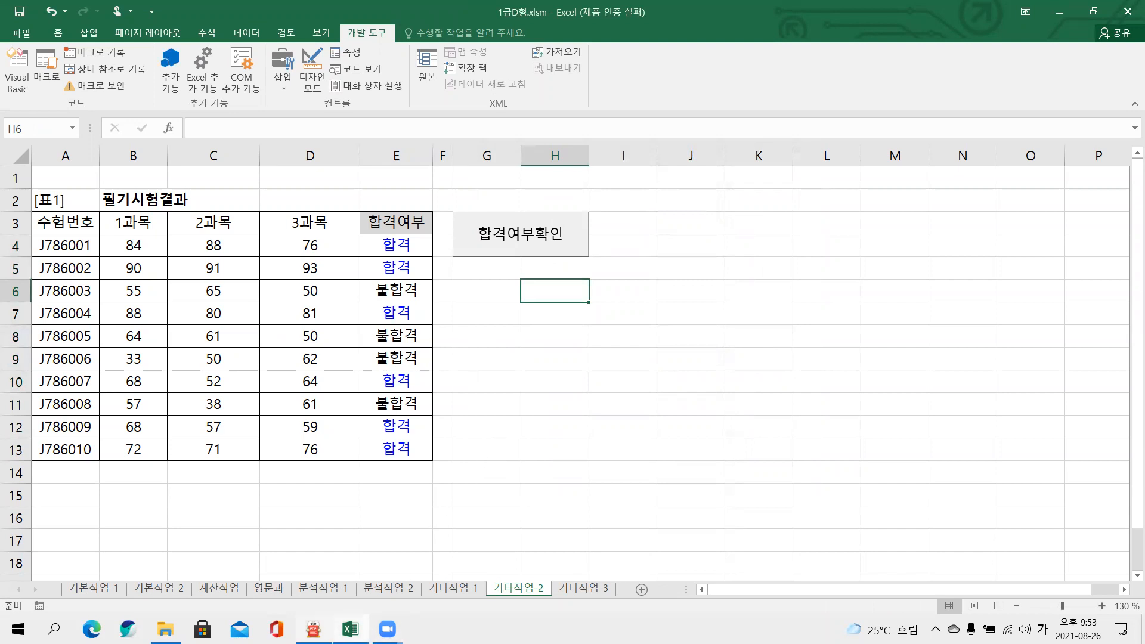
- Switch to 알PDF and examine instruction ② of question 2, marking the item and the macro name 그래프
left_click(313, 629)
scroll(519, 316, "down", 2)
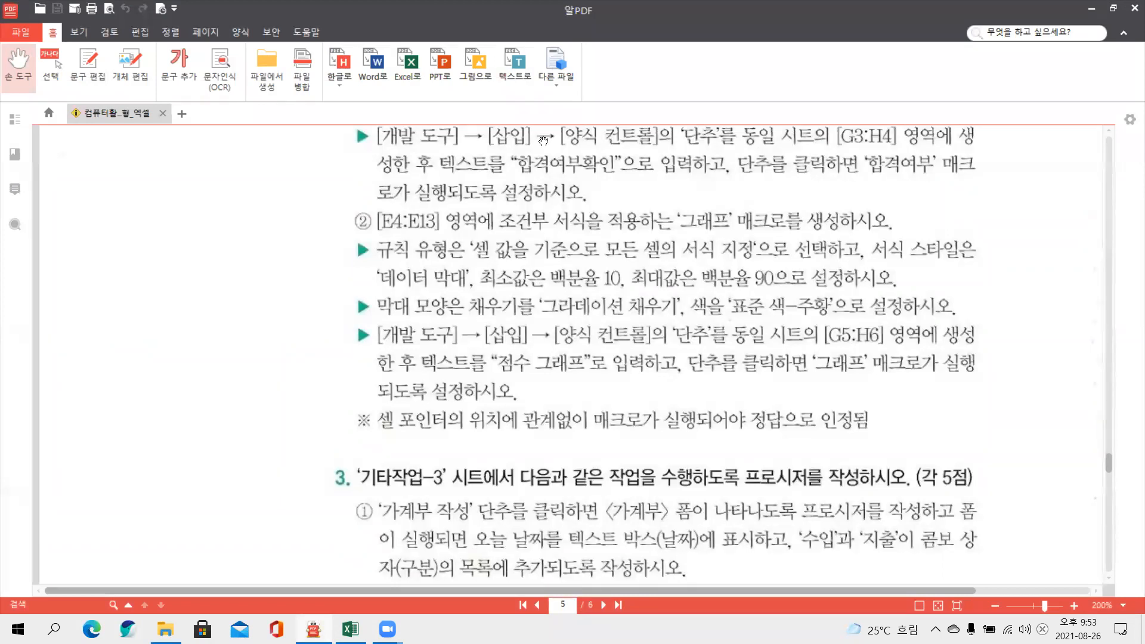
key("ctrl+2")
left_click_drag(363, 198, 328, 253)
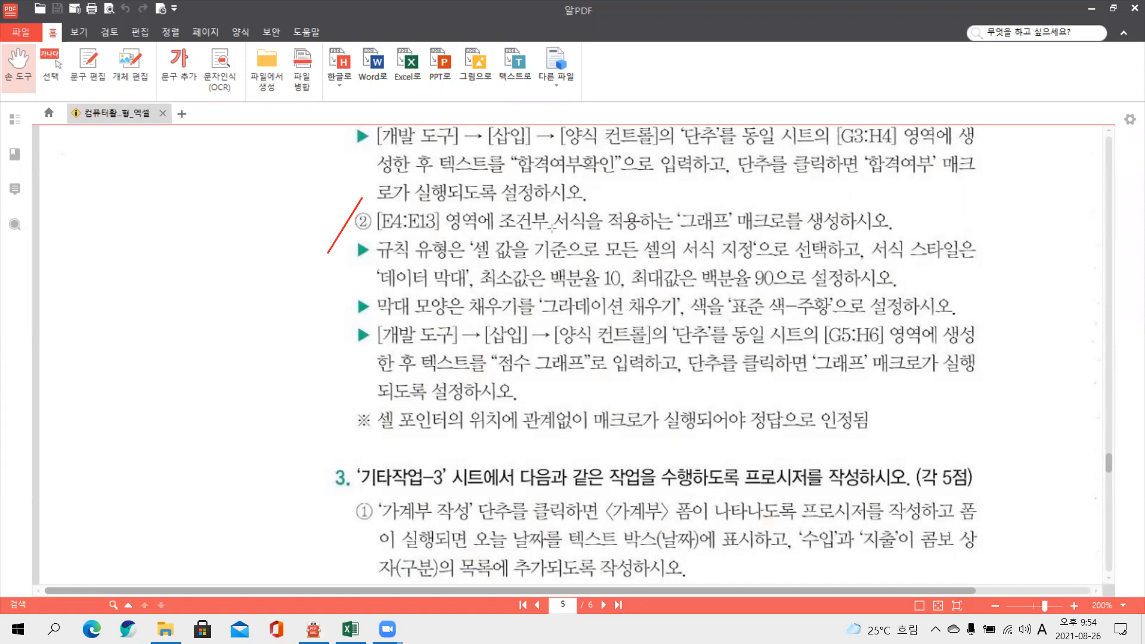
left_click_drag(670, 195, 639, 242)
left_click_drag(681, 199, 730, 237)
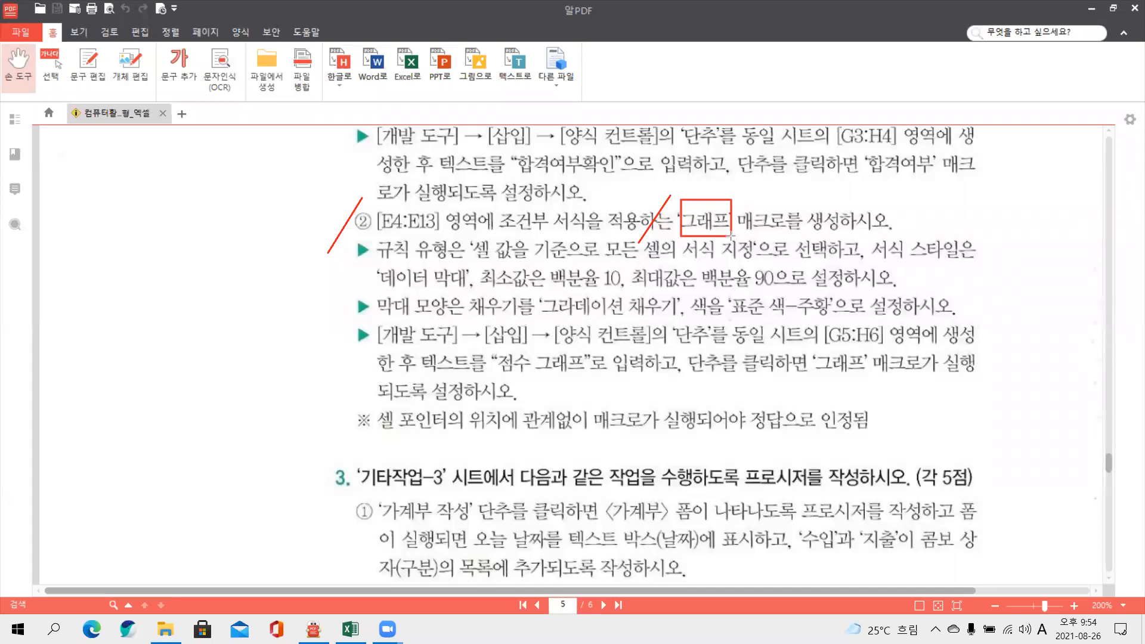
- Examine the conditional formatting requirements, marking in blue the rule type, format style, minimum and maximum values, bar appearance and 표준 색-주황
left_click(415, 96)
left_click_drag(488, 229, 581, 229)
left_click_drag(468, 262, 743, 267)
left_click_drag(858, 259, 960, 260)
left_click_drag(480, 285, 532, 285)
left_click_drag(622, 288, 686, 286)
left_click_drag(377, 314, 467, 314)
left_click_drag(614, 316, 969, 317)
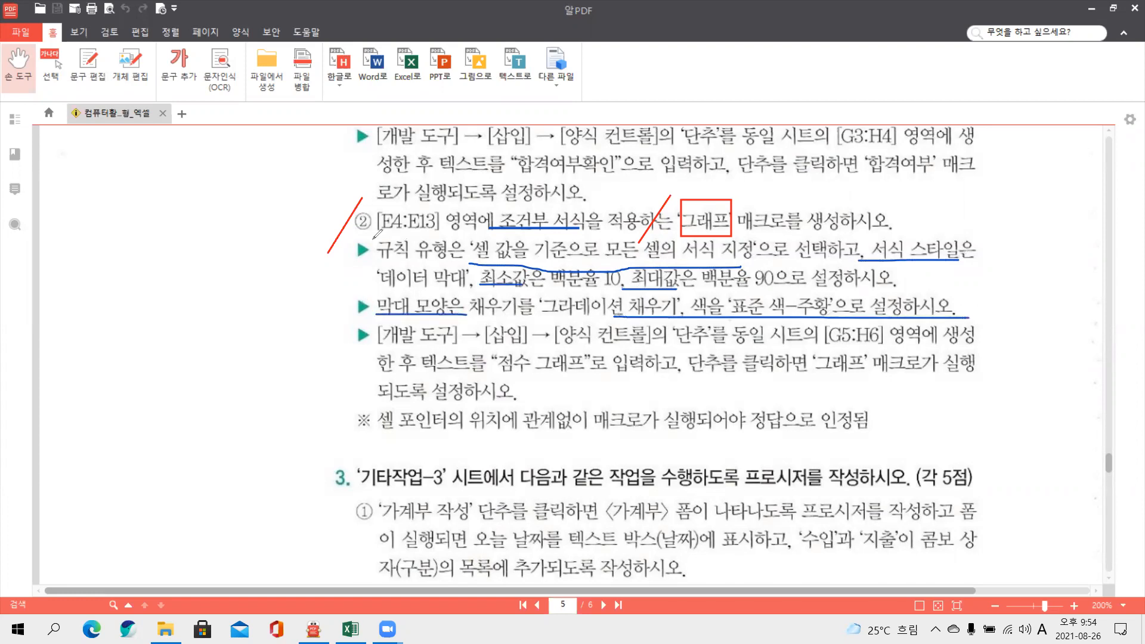
mouse_move(370, 256)
left_mouse_down()
mouse_move(339, 283)
mouse_move(370, 295)
left_mouse_up()
mouse_move(448, 256)
left_mouse_down()
mouse_move(385, 245)
mouse_move(444, 250)
mouse_move(456, 229)
mouse_move(504, 244)
left_mouse_up()
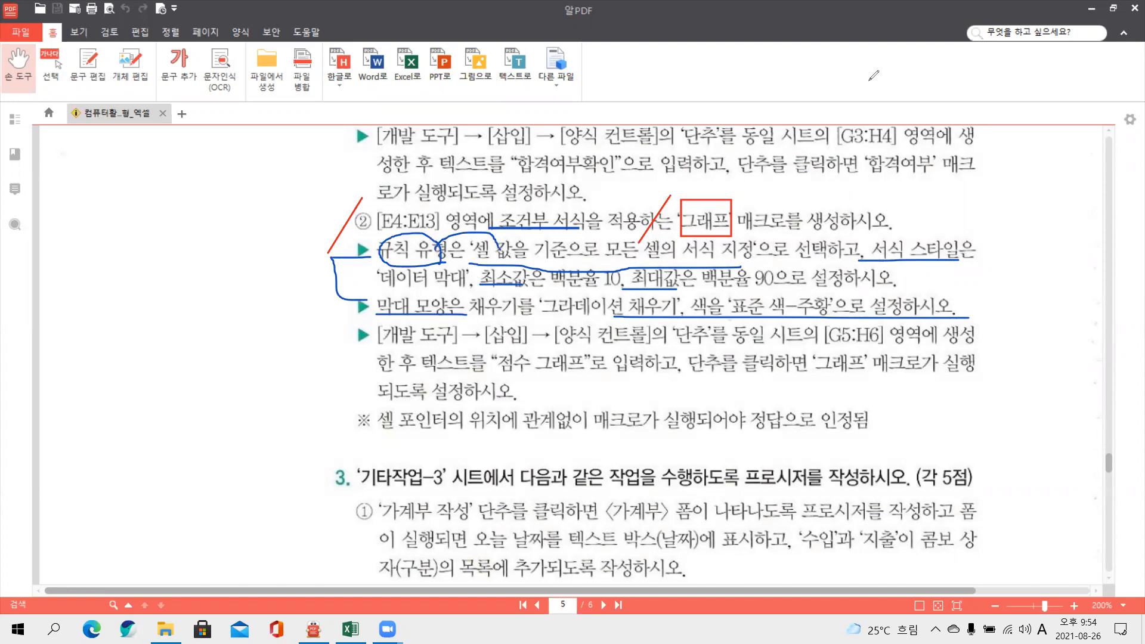
- Switch to Excel and start recording a macro named 그래프 in the current workbook
left_click(870, 80)
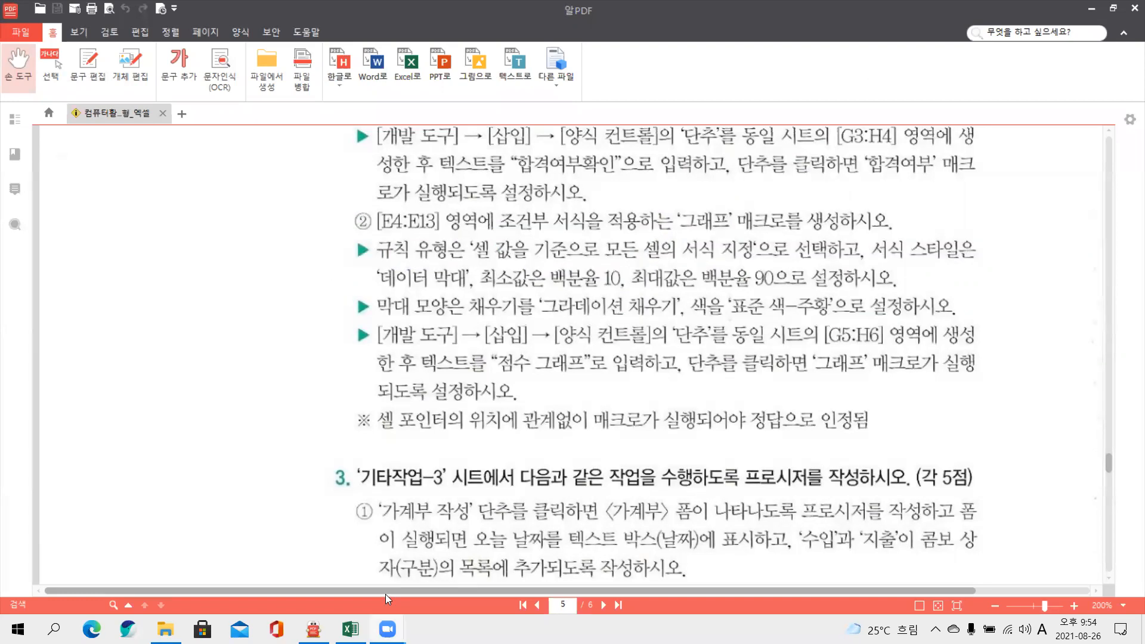
left_click(351, 629)
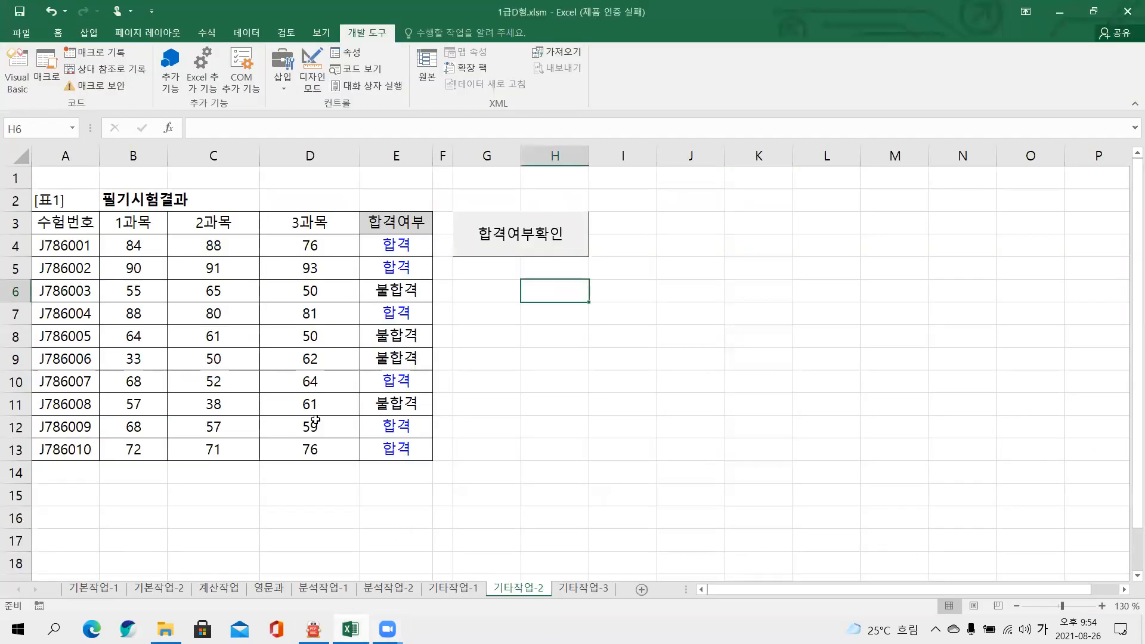
left_click(84, 54)
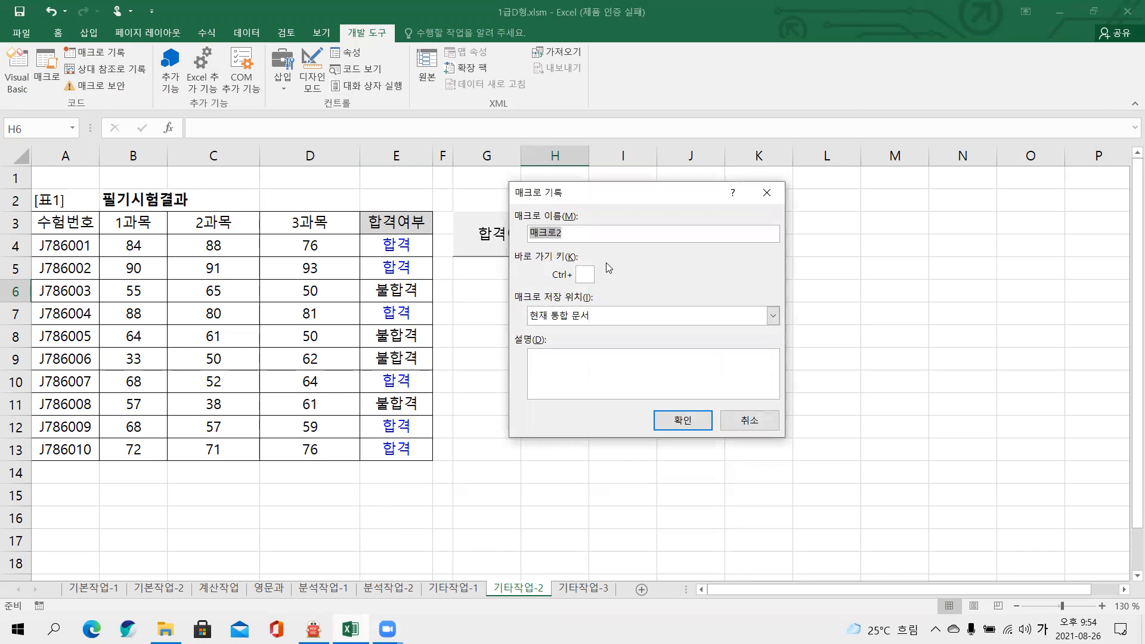
type("그랩")
type("프")
left_click(682, 420)
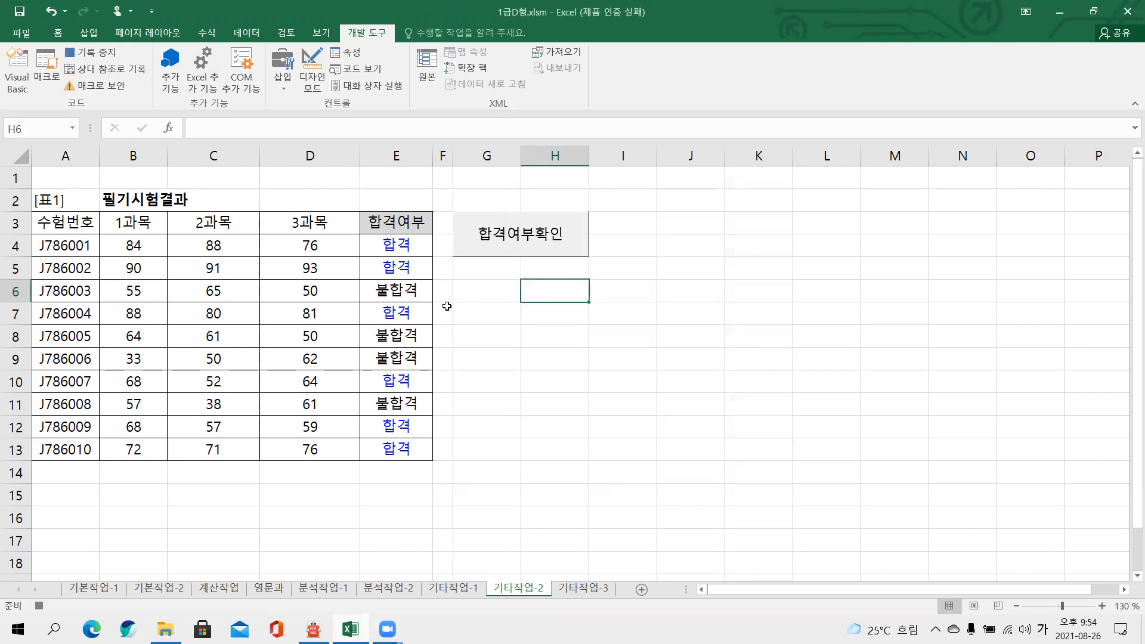
- Start a new conditional formatting rule for E4:E13 that formats all cells based on their values, with the 데이터 막대 format style
left_click(404, 248)
left_click_drag(404, 248, 396, 449)
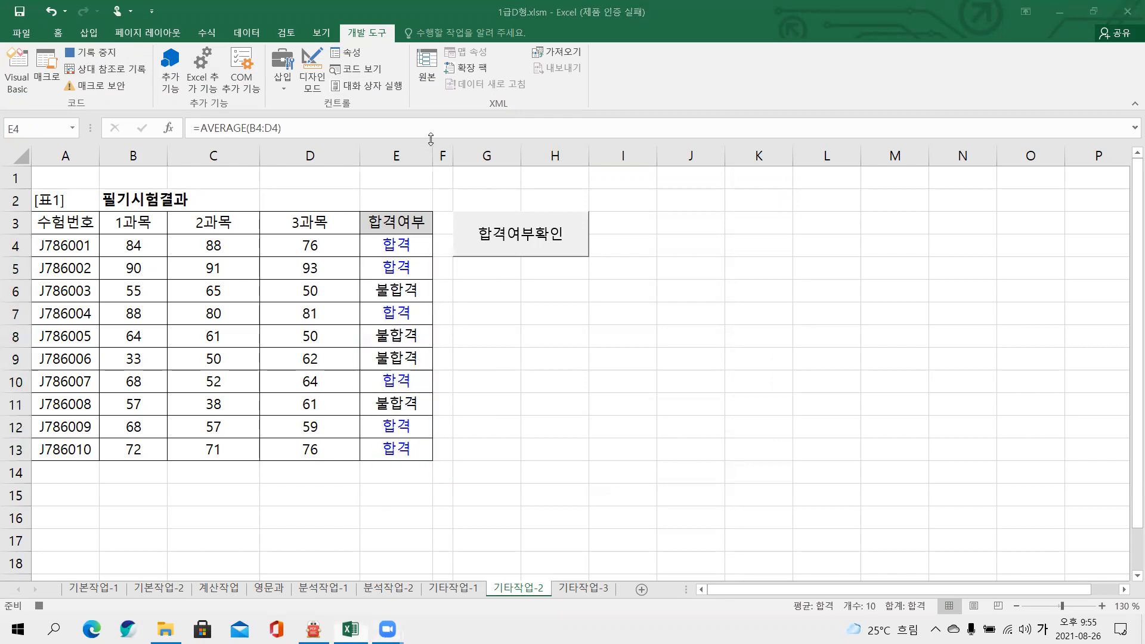
left_click(58, 32)
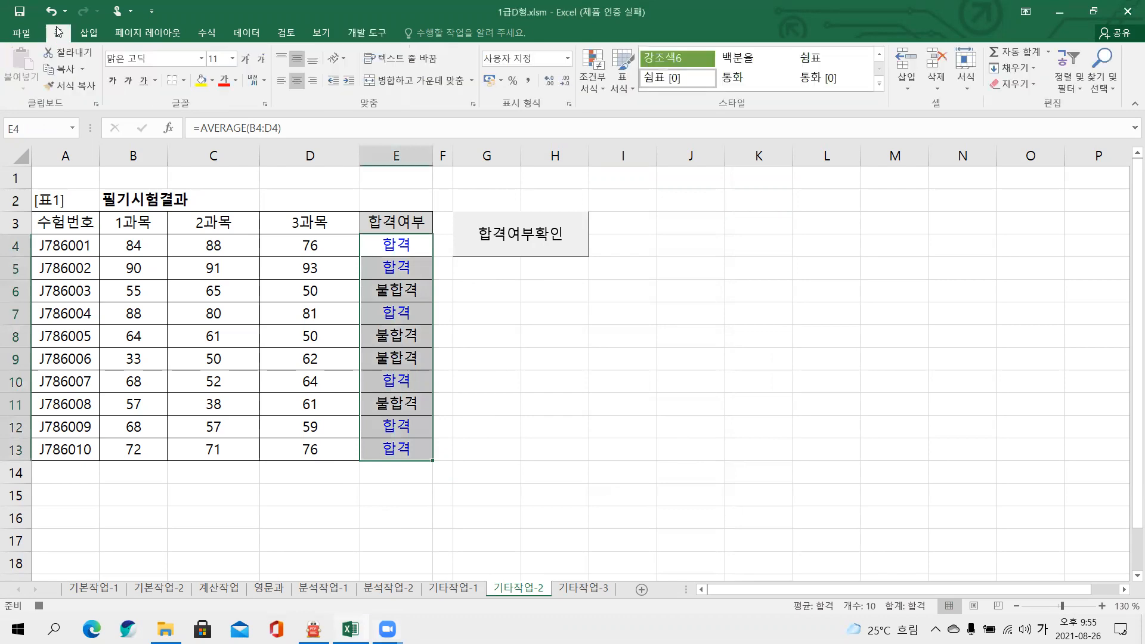
left_click(587, 90)
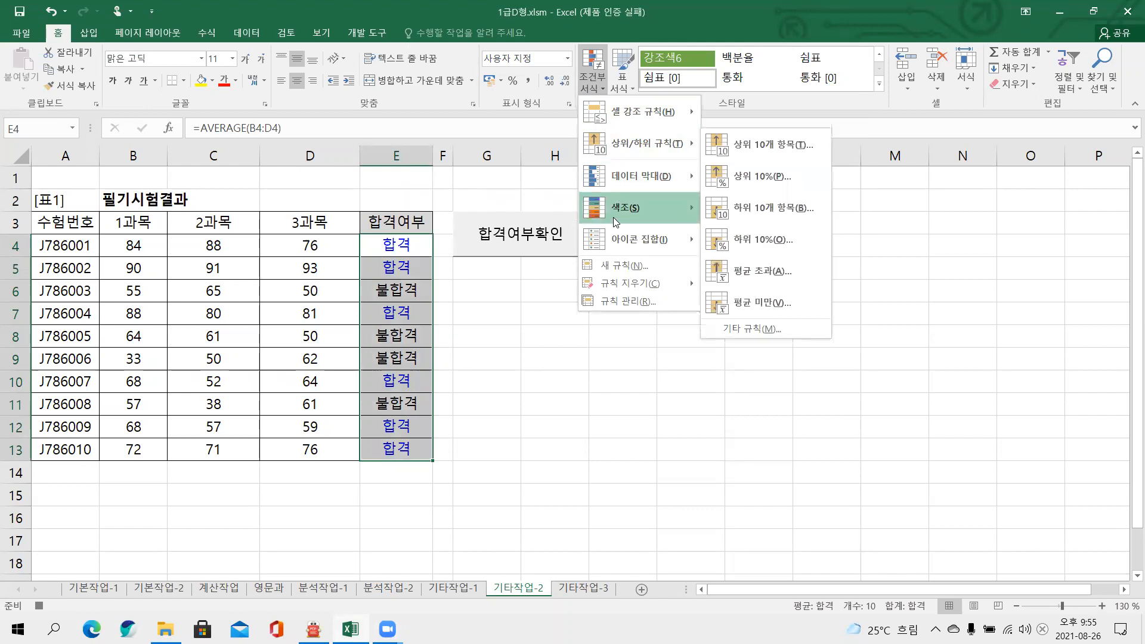
left_click(621, 276)
left_click_drag(548, 189, 338, 97)
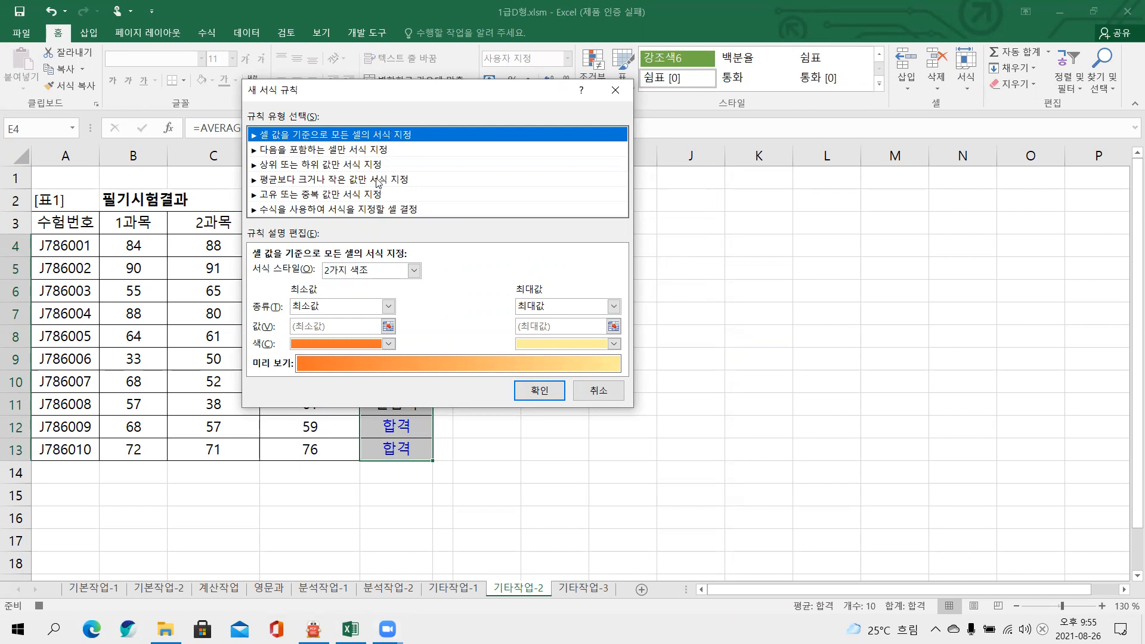
left_click(373, 275)
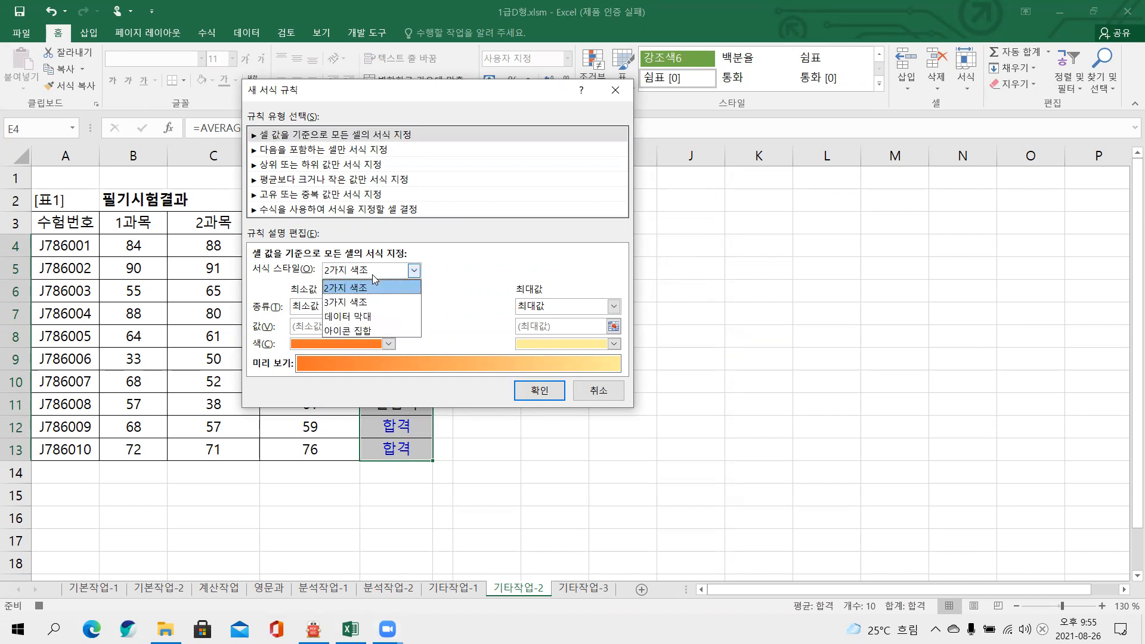
left_click(359, 316)
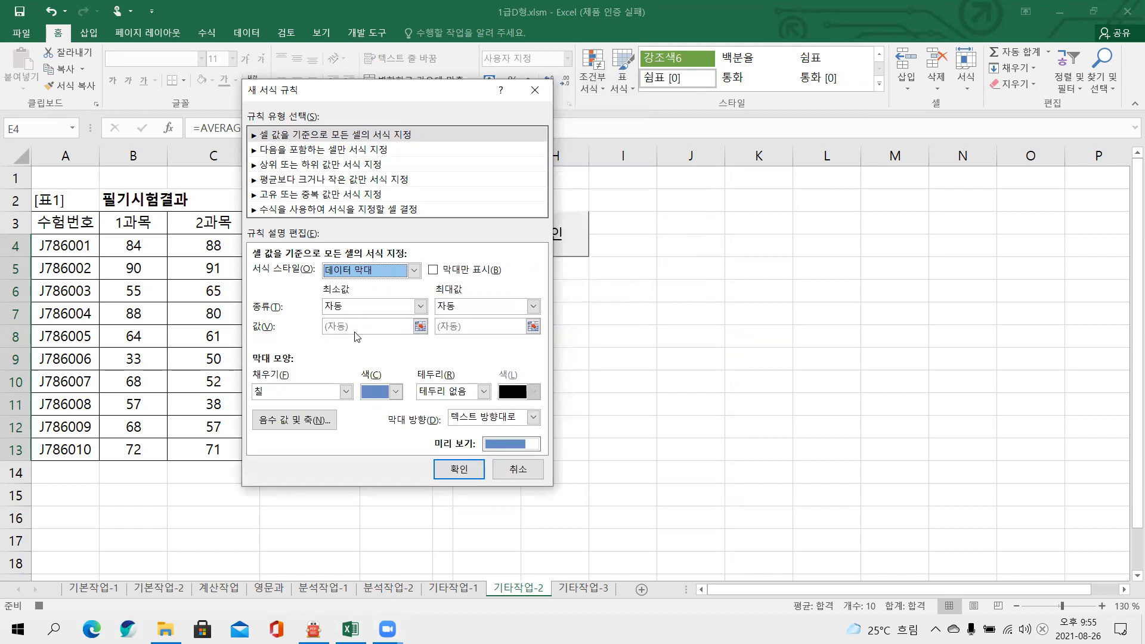
- Set the data bar's minimum to 백분율 10 and its maximum to 백분율 90
left_click(366, 311)
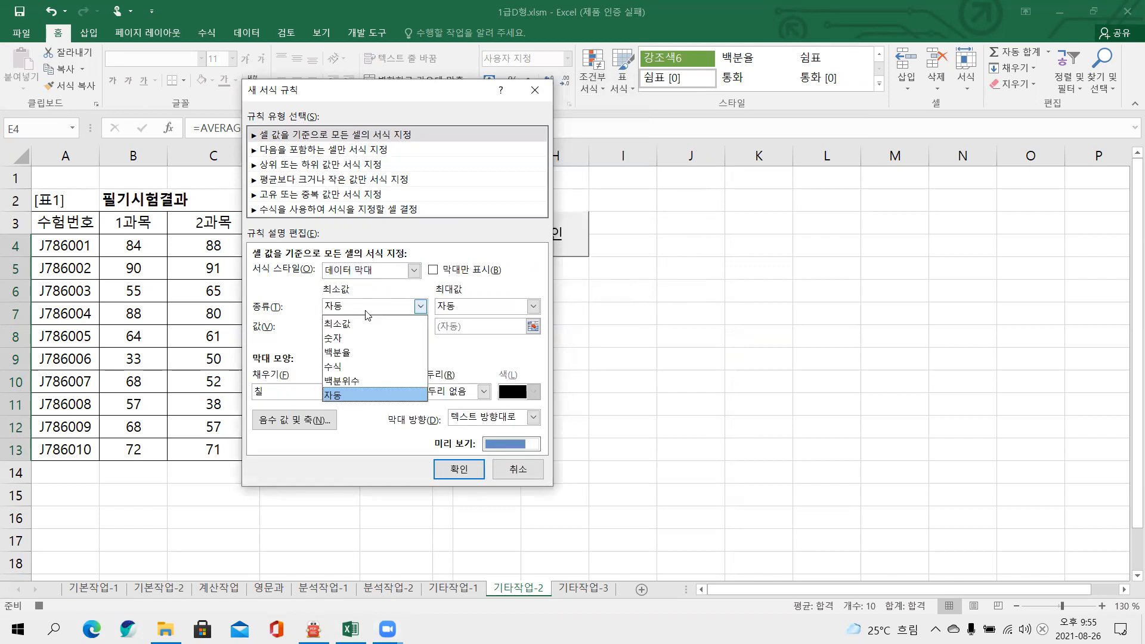
left_click(357, 352)
double_click(356, 329)
type("10")
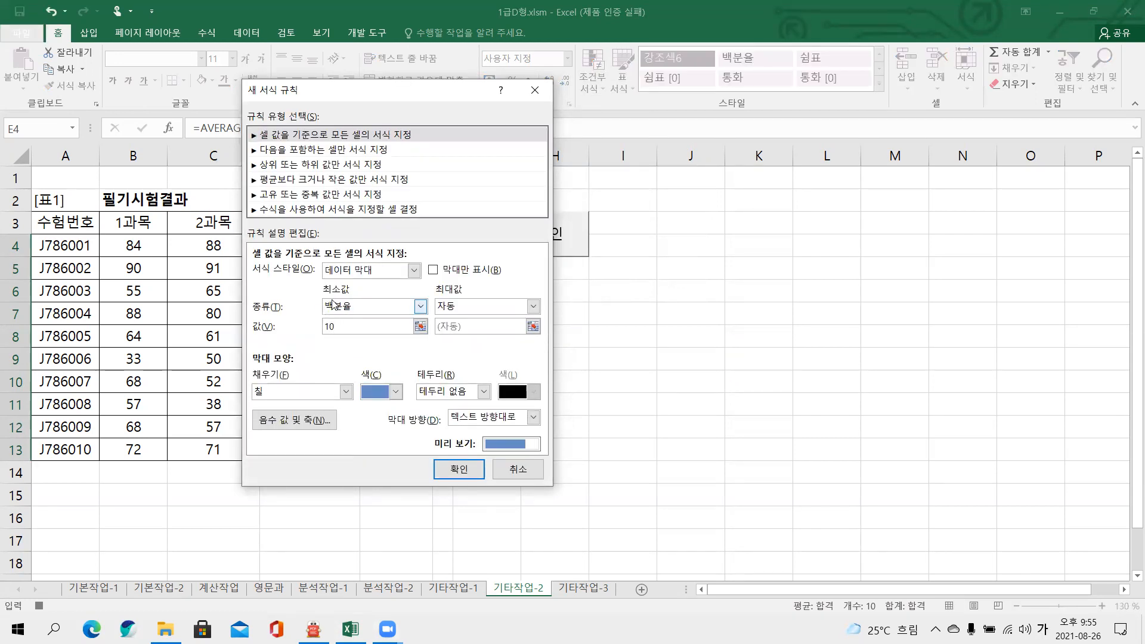
left_click(481, 308)
left_click(463, 354)
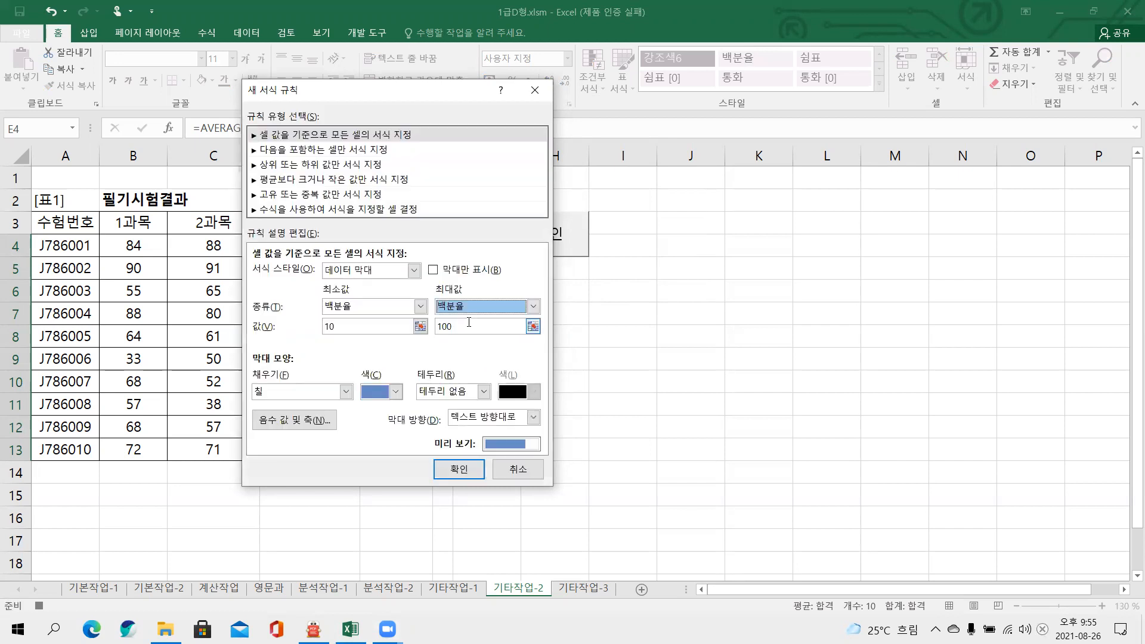
double_click(444, 327)
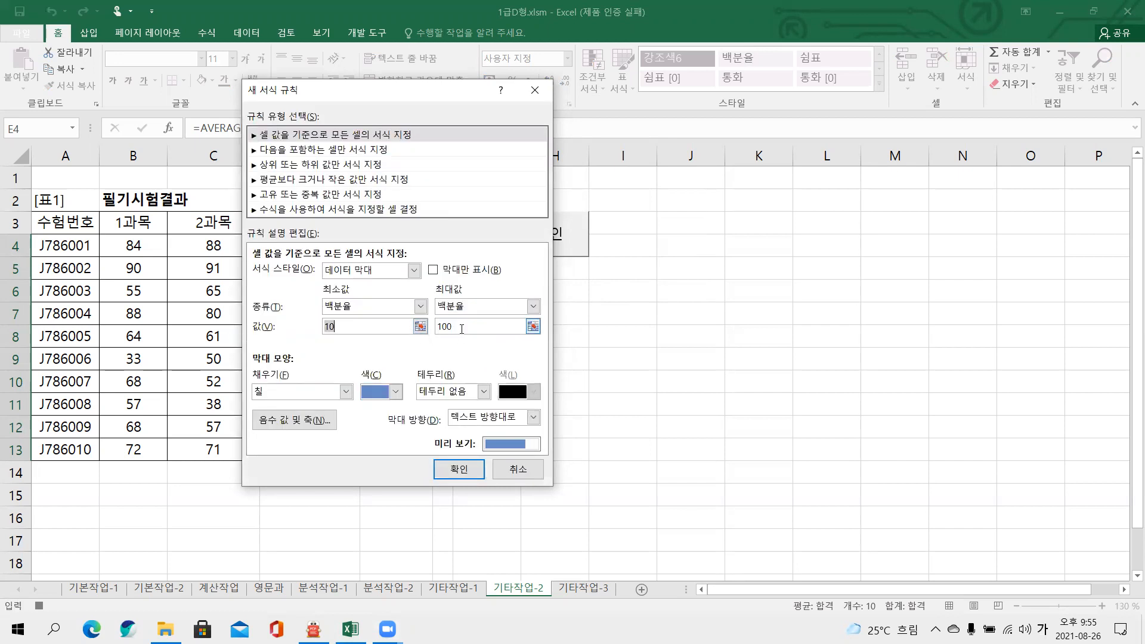
type("90")
- Set the bar appearance to 그라데이션 채우기 in the standard colour 주황 and apply the rule
left_click(305, 395)
left_click(305, 424)
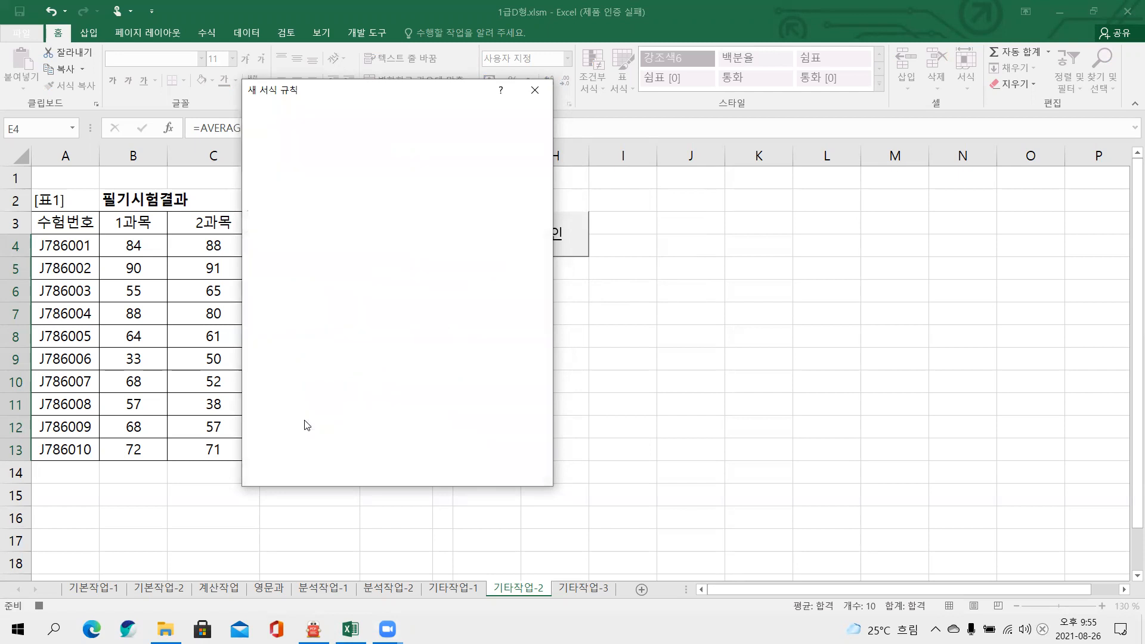
left_click(374, 397)
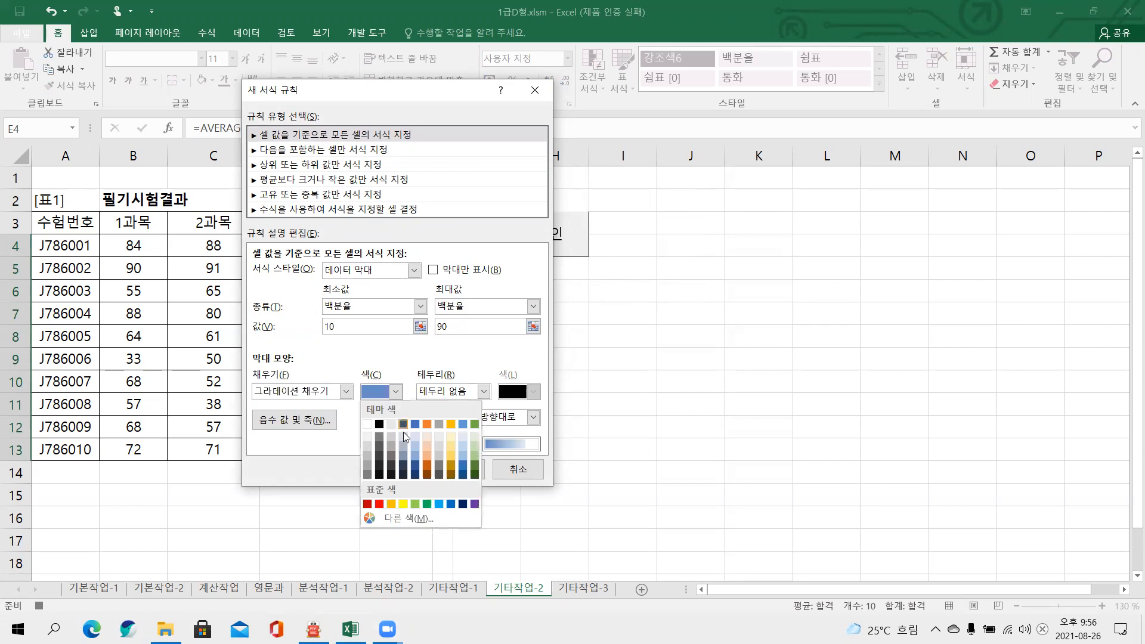
left_click(391, 504)
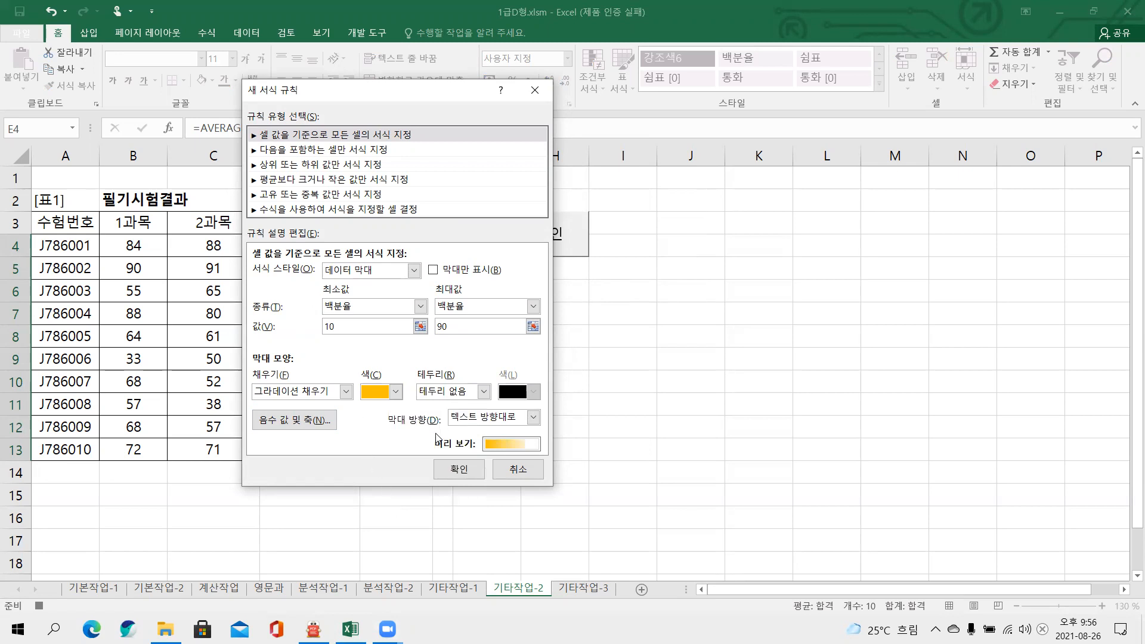
left_click(457, 471)
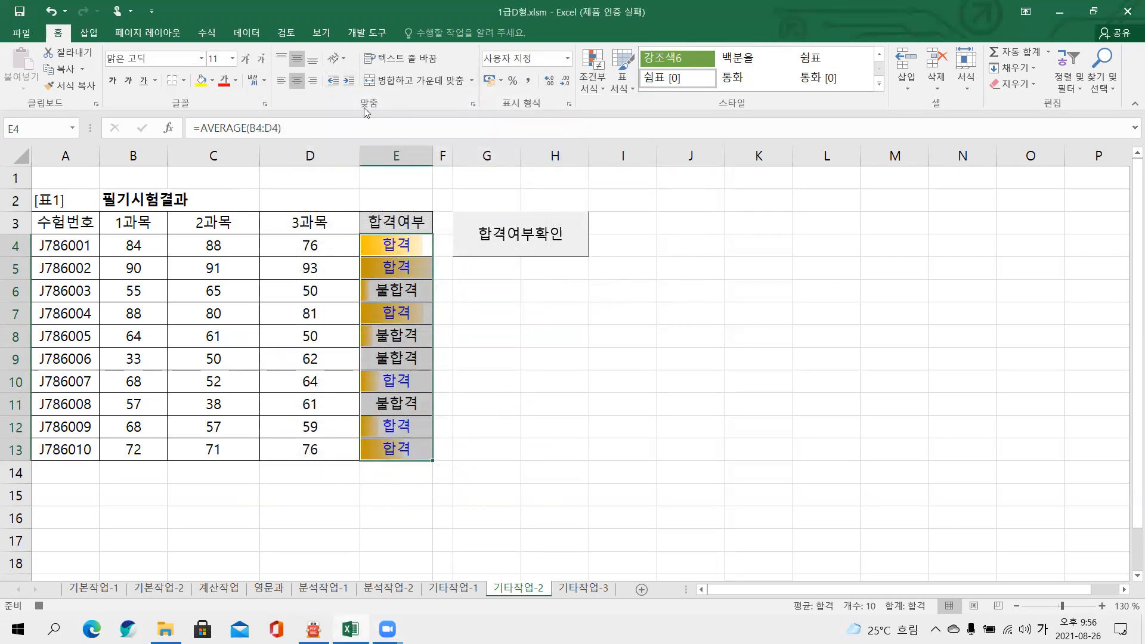
- Stop recording the 그래프 macro and deselect the formatted range by selecting cell G7
left_click(365, 35)
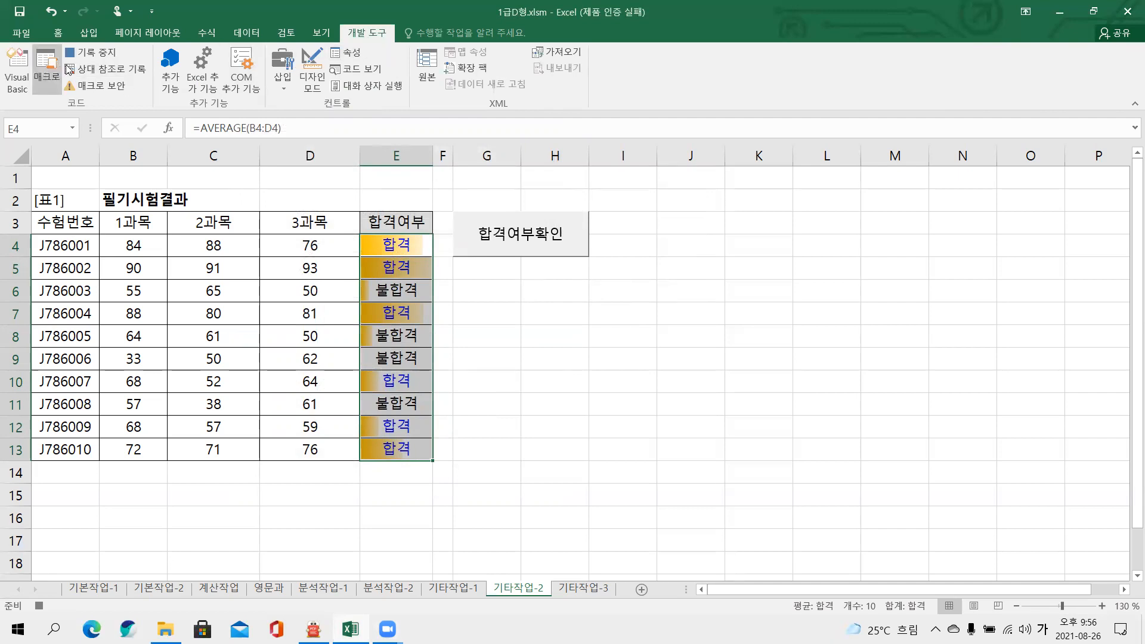
left_click(86, 56)
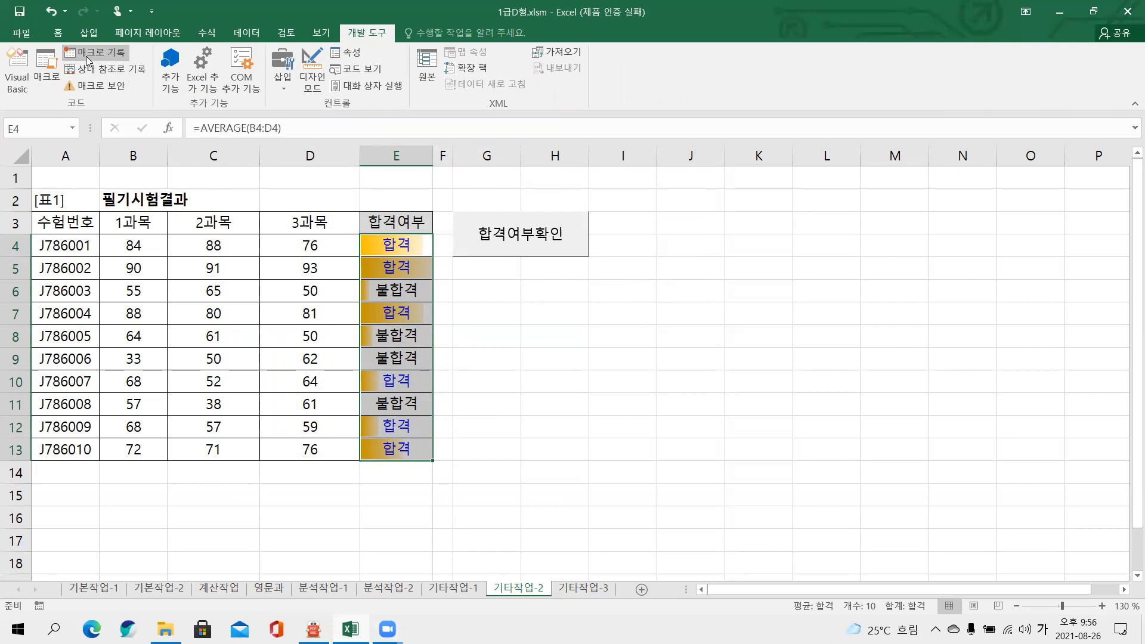
left_click(490, 316)
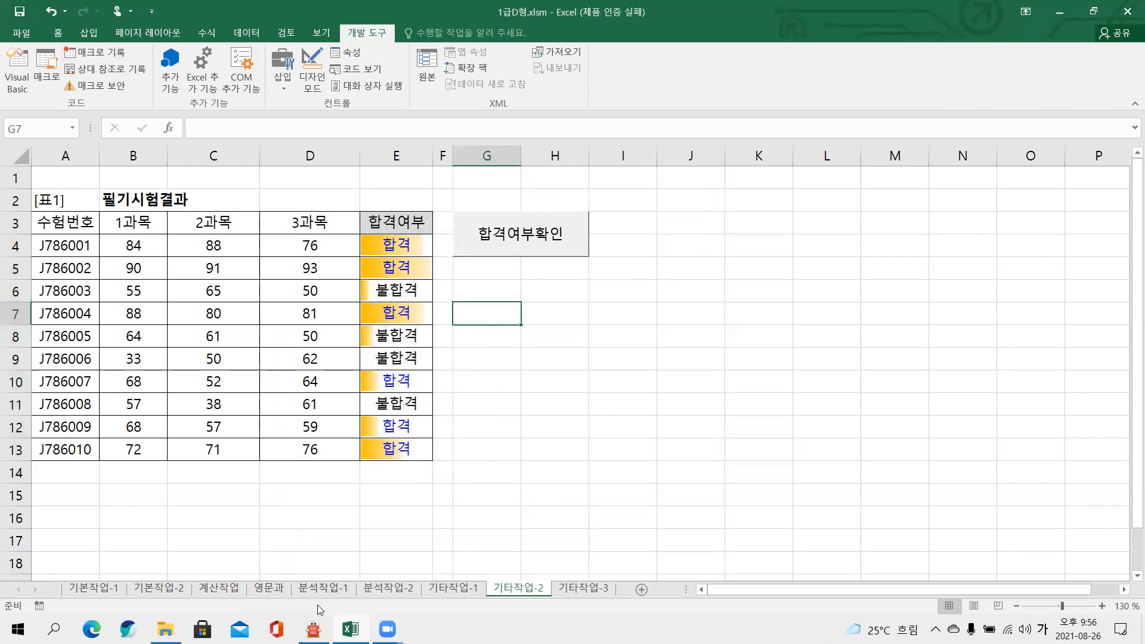
- Switch to 알PDF and examine the button requirements for the 그래프 macro, marking the form control path and the range G5:H6
left_click(313, 629)
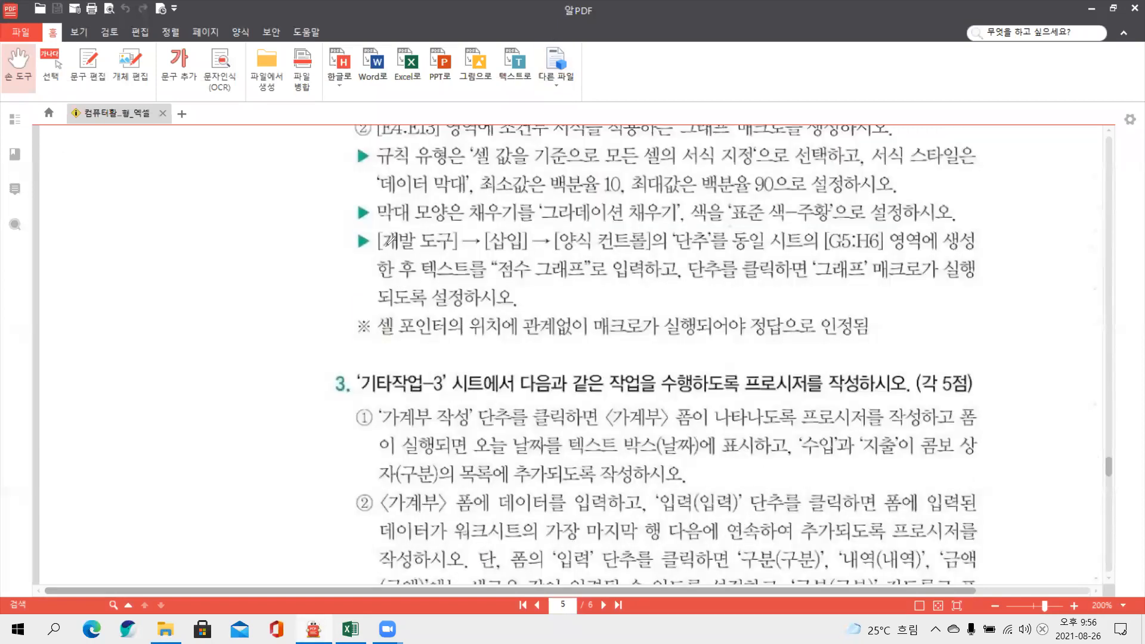
mouse_move(335, 245)
left_mouse_down()
mouse_move(368, 241)
mouse_move(361, 263)
mouse_move(653, 250)
left_mouse_up()
left_click(357, 255)
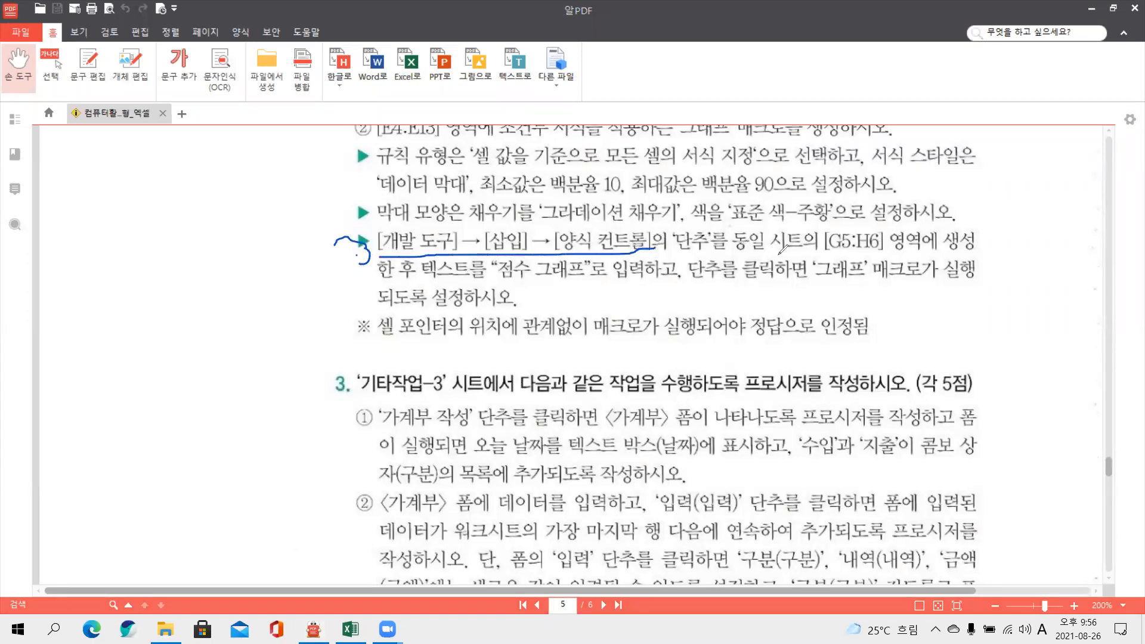
mouse_move(878, 243)
left_mouse_down()
mouse_move(832, 225)
mouse_move(887, 231)
mouse_move(880, 246)
mouse_move(943, 210)
left_mouse_up()
left_click_drag(958, 192, 954, 221)
left_click_drag(969, 209, 992, 204)
left_click_drag(1000, 194, 1006, 207)
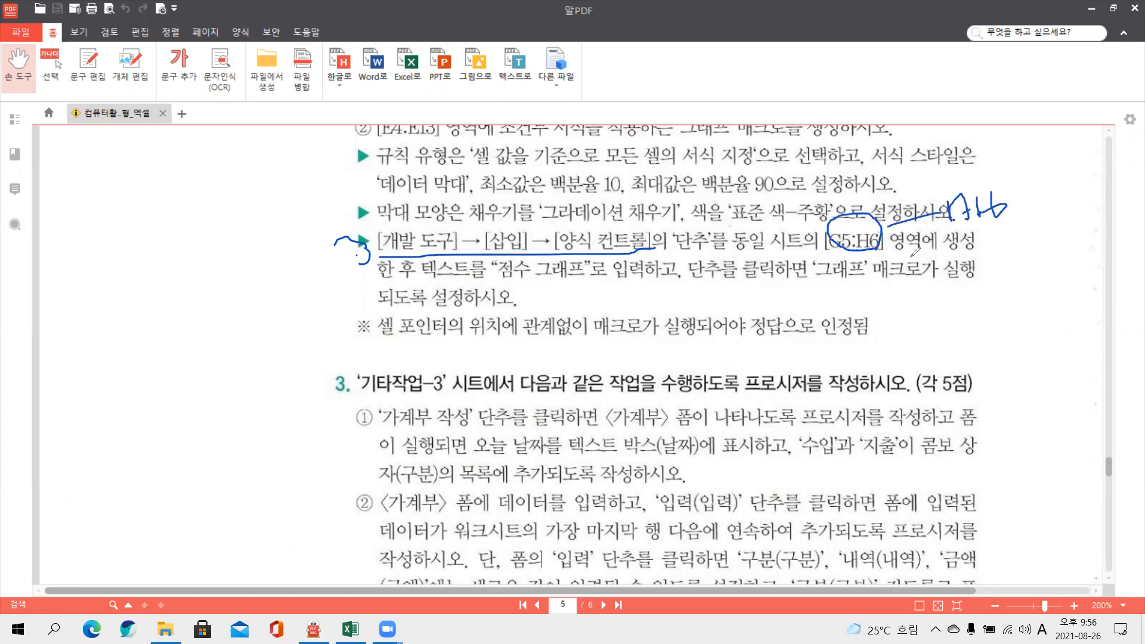
key("Escape")
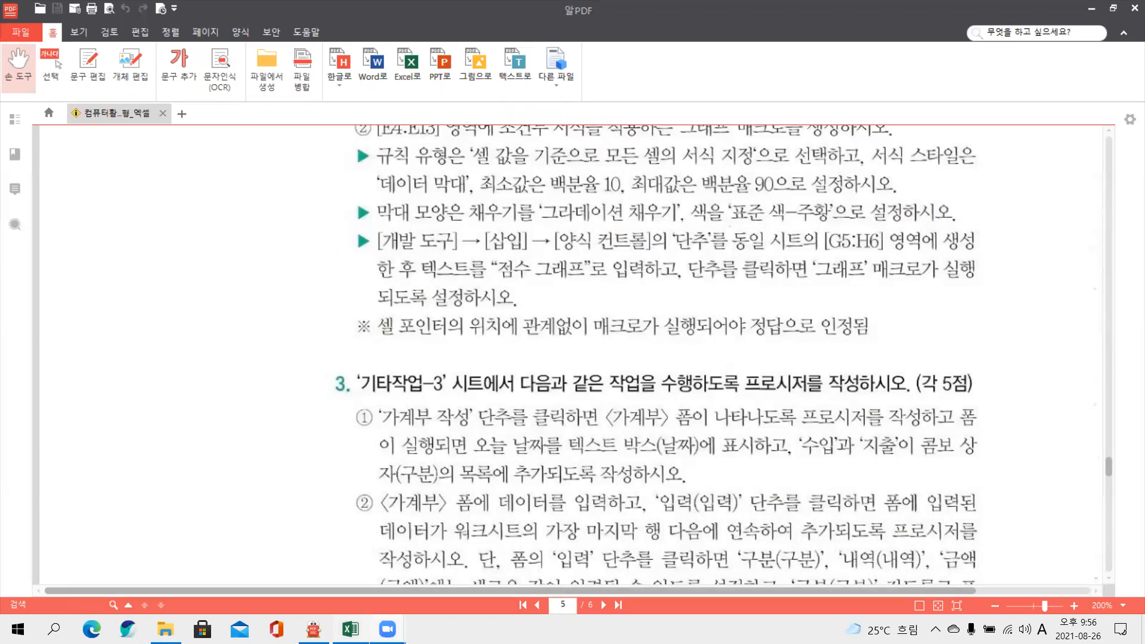
- Switch to Excel, draw a form control button over G5:H6 and assign the 그래프 macro to it
left_click(351, 629)
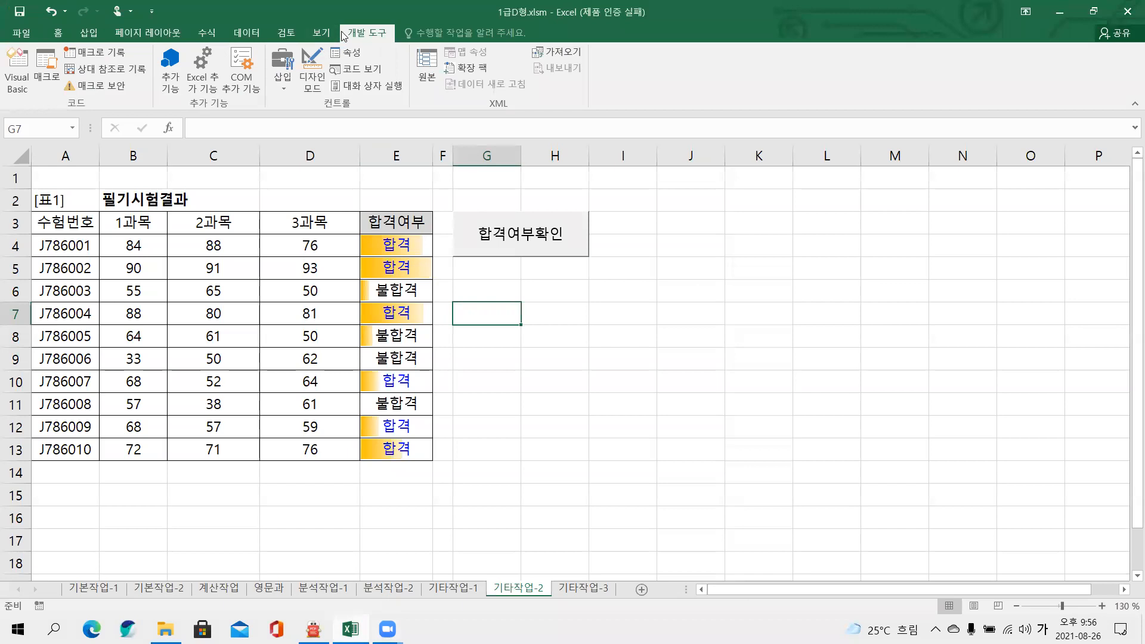
left_click(282, 71)
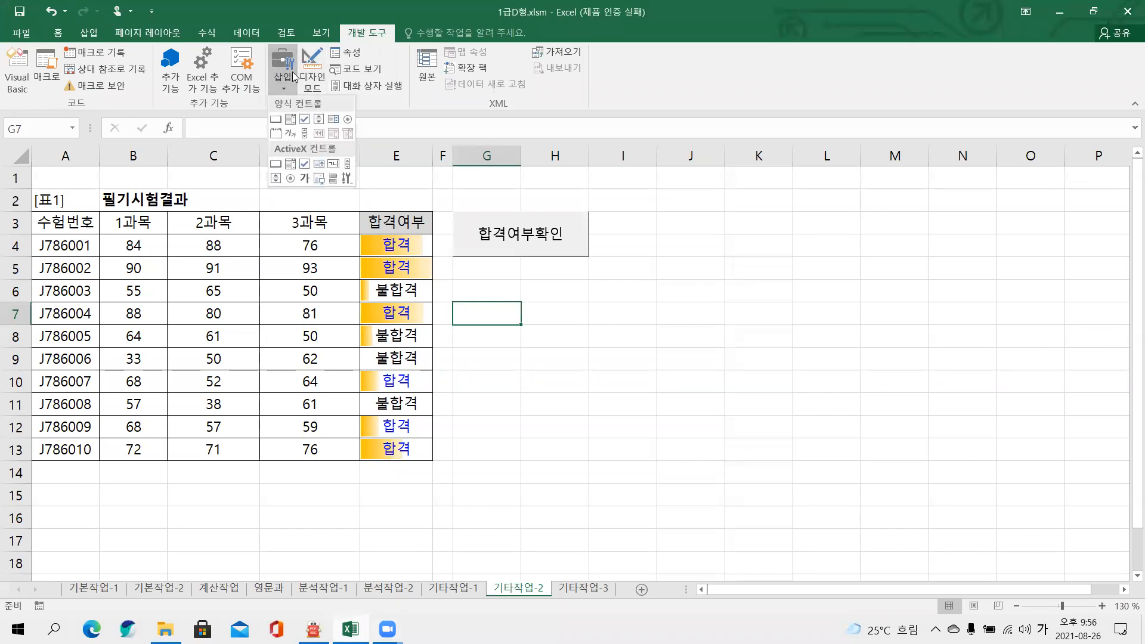
left_click(275, 120)
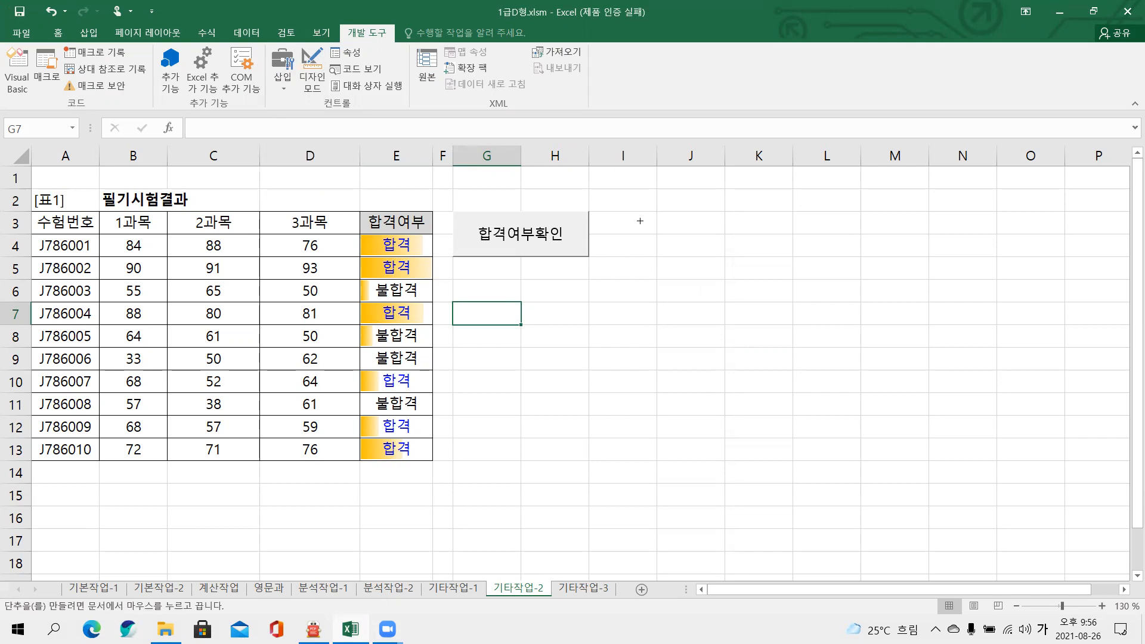
left_click(602, 427)
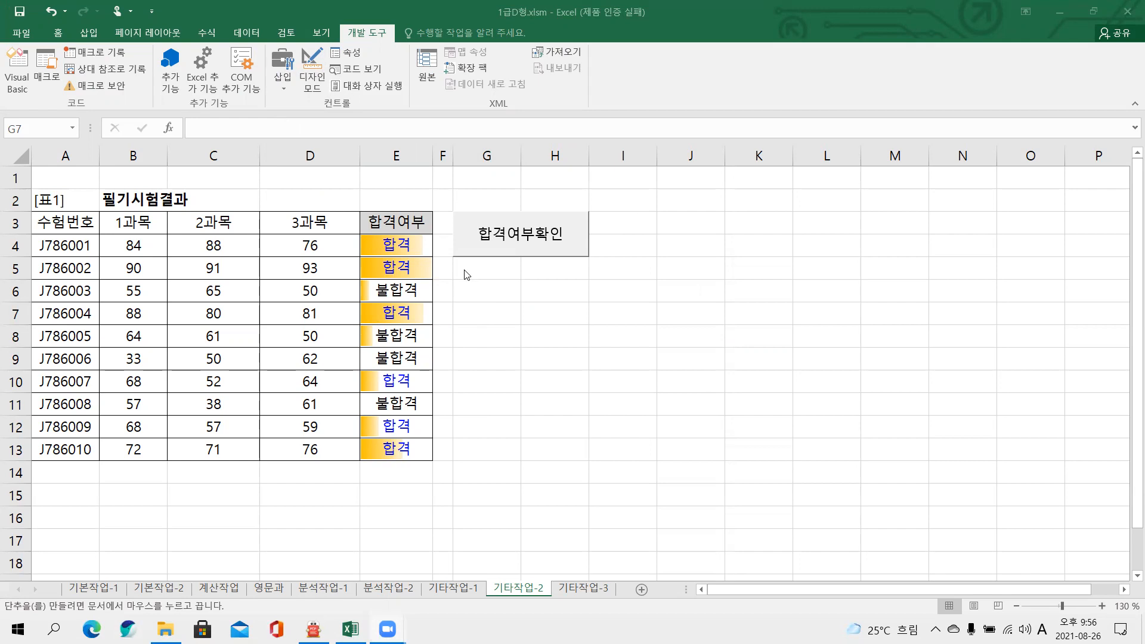
left_click(465, 274)
left_click_drag(453, 261, 572, 303)
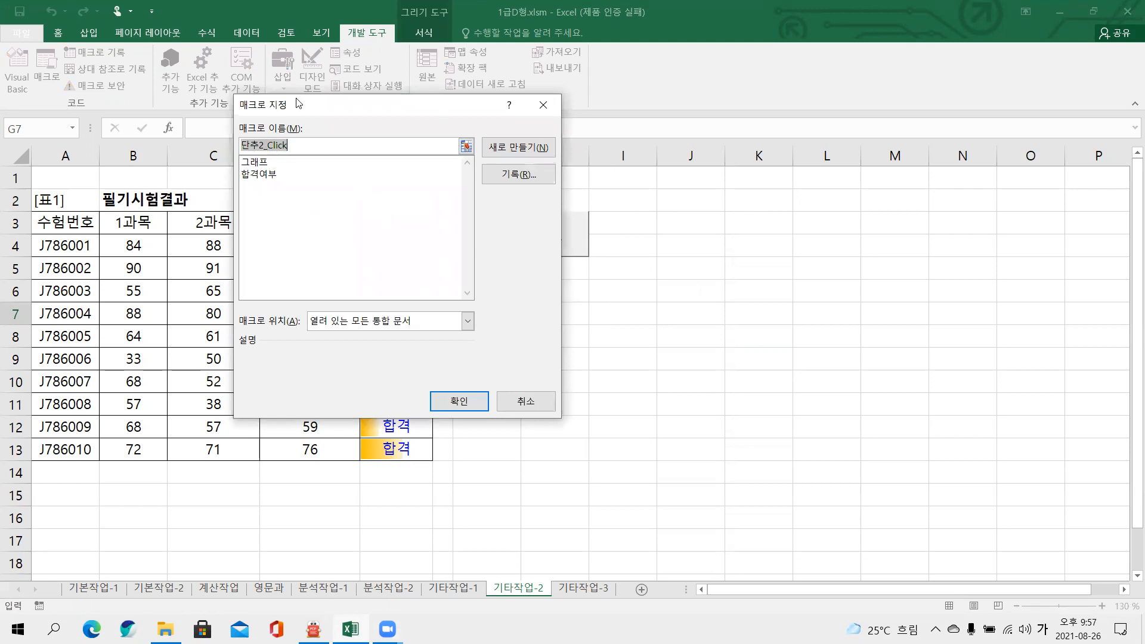
left_click(276, 166)
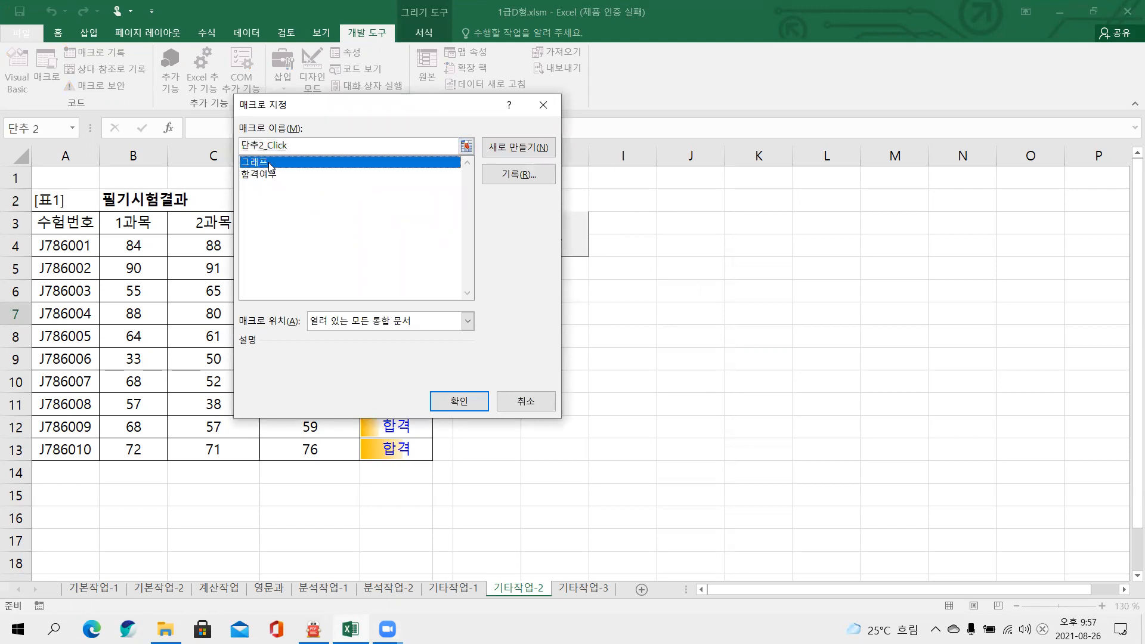
left_click(458, 401)
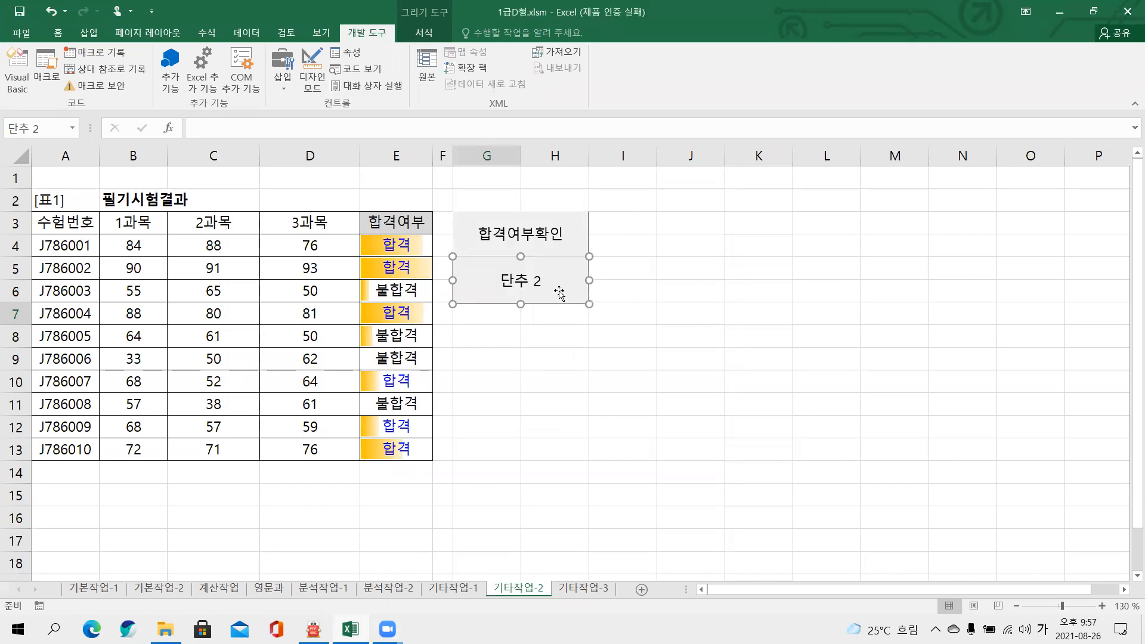
- Replace the second button's label with 점수 그래프 and deselect the button
left_click(539, 282)
key("Delete")
key("Delete")
key("Delete")
key("Delete")
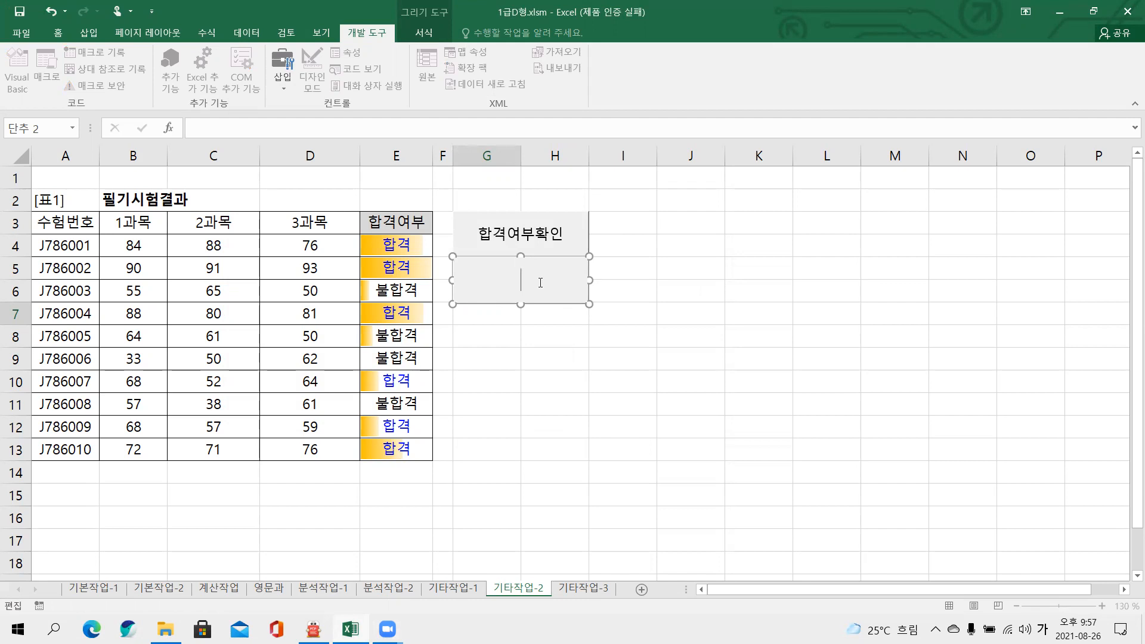
type("점수 그래프")
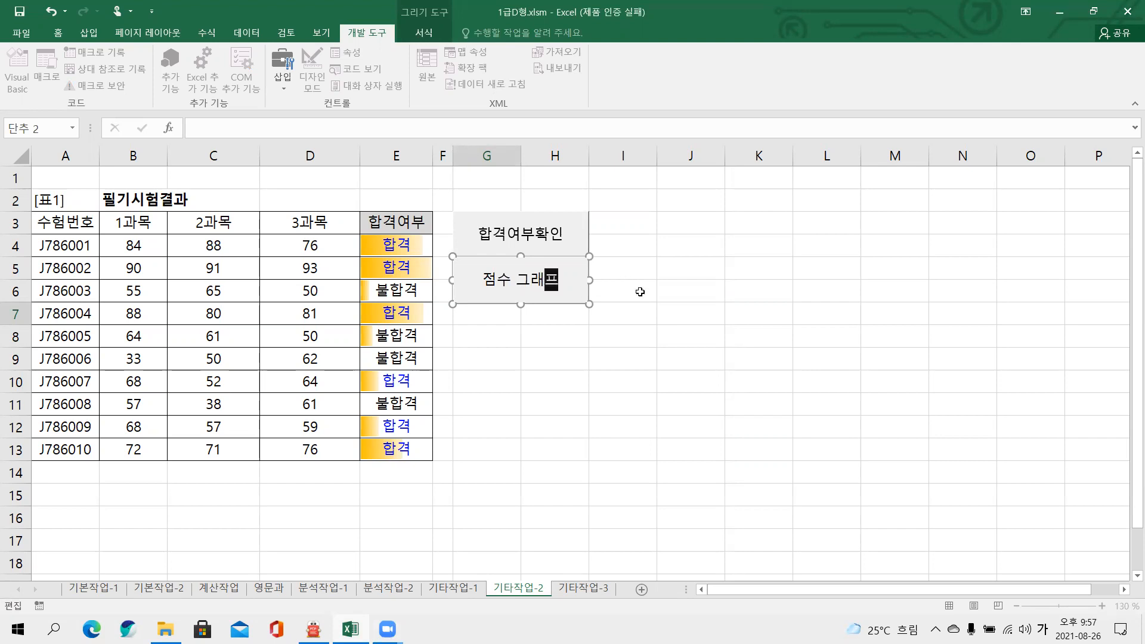
left_click(664, 328)
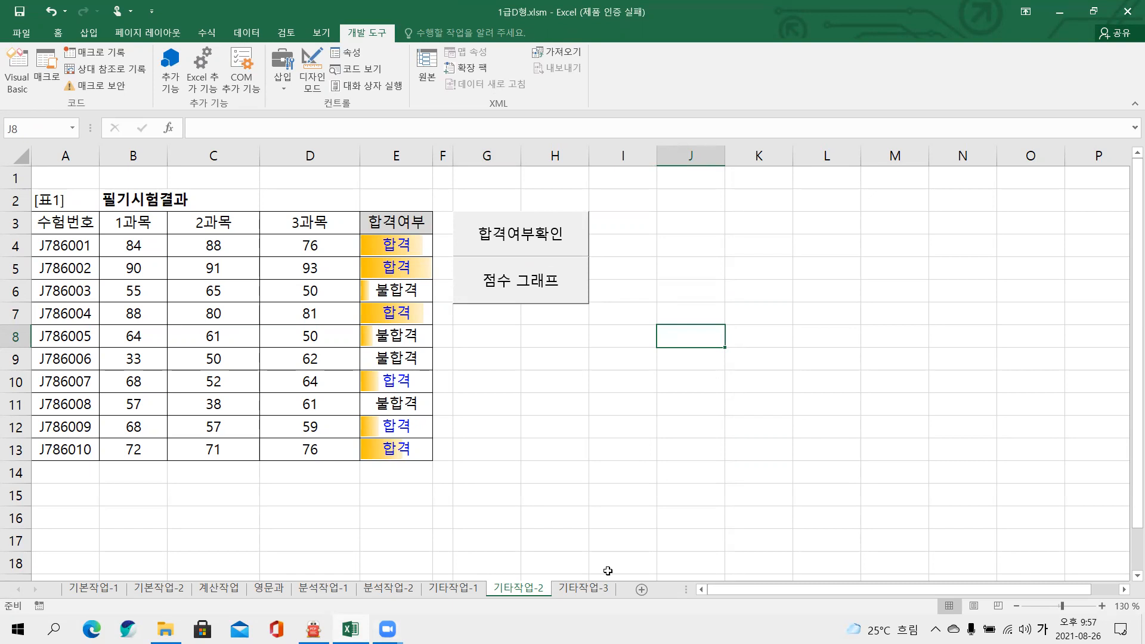
- Open the 기타작업-3 sheet and switch to 알PDF to examine and mark the requirement that the 가계부 작성 button shows the 가계부 form
left_click(584, 590)
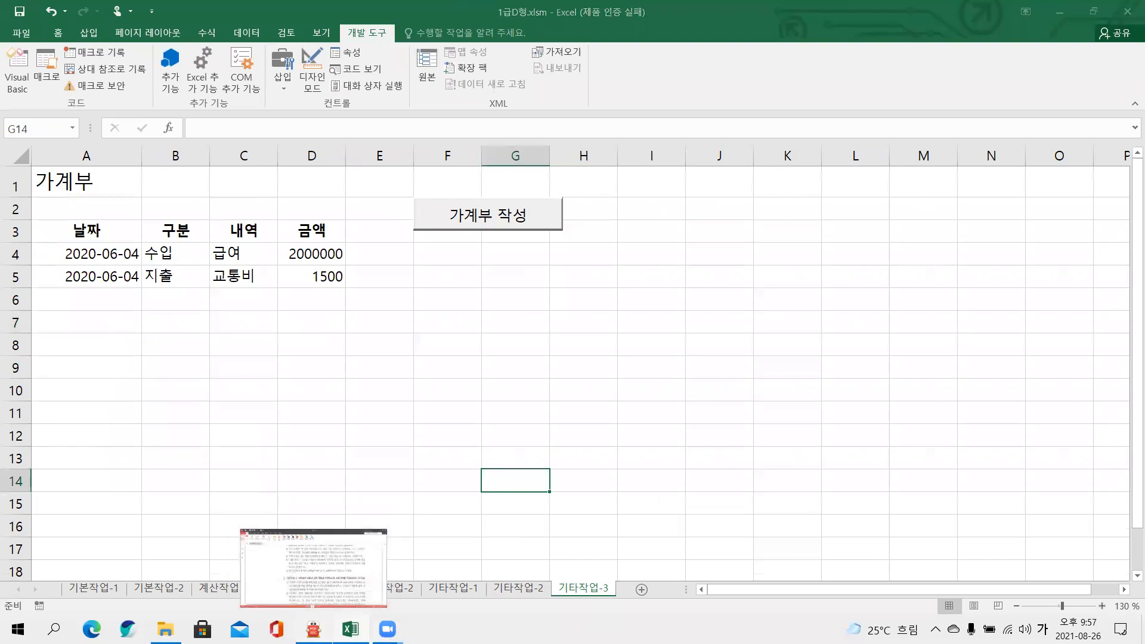
left_click(313, 629)
scroll(477, 273, "down", 5)
scroll(477, 273, "up", 1)
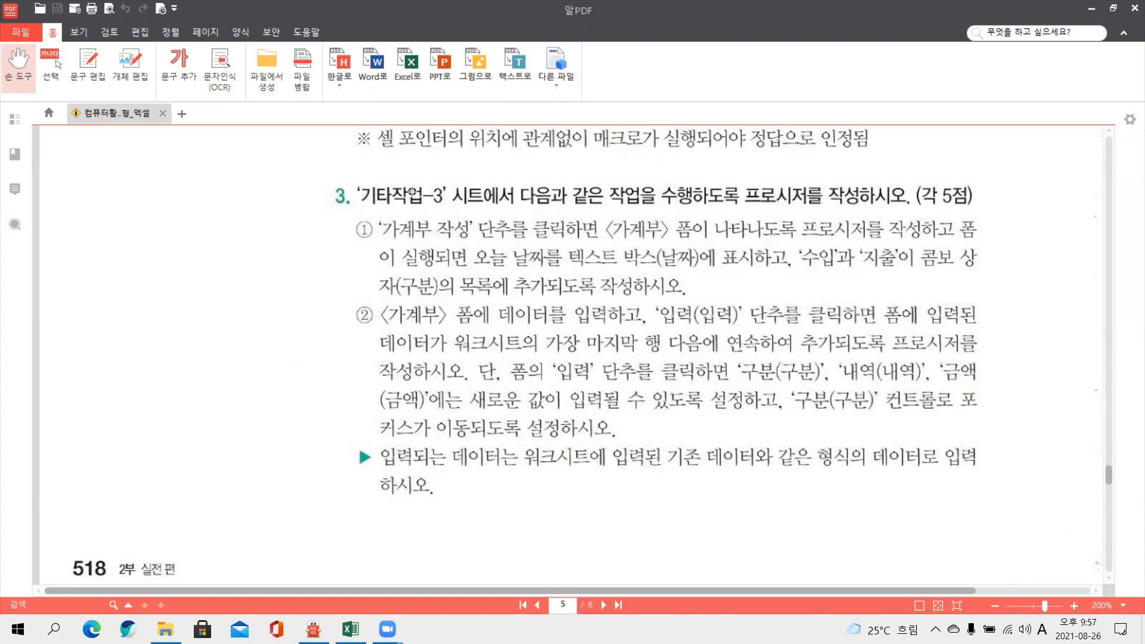
mouse_move(477, 213)
left_mouse_down()
mouse_move(507, 231)
mouse_move(582, 239)
mouse_move(775, 237)
left_mouse_up()
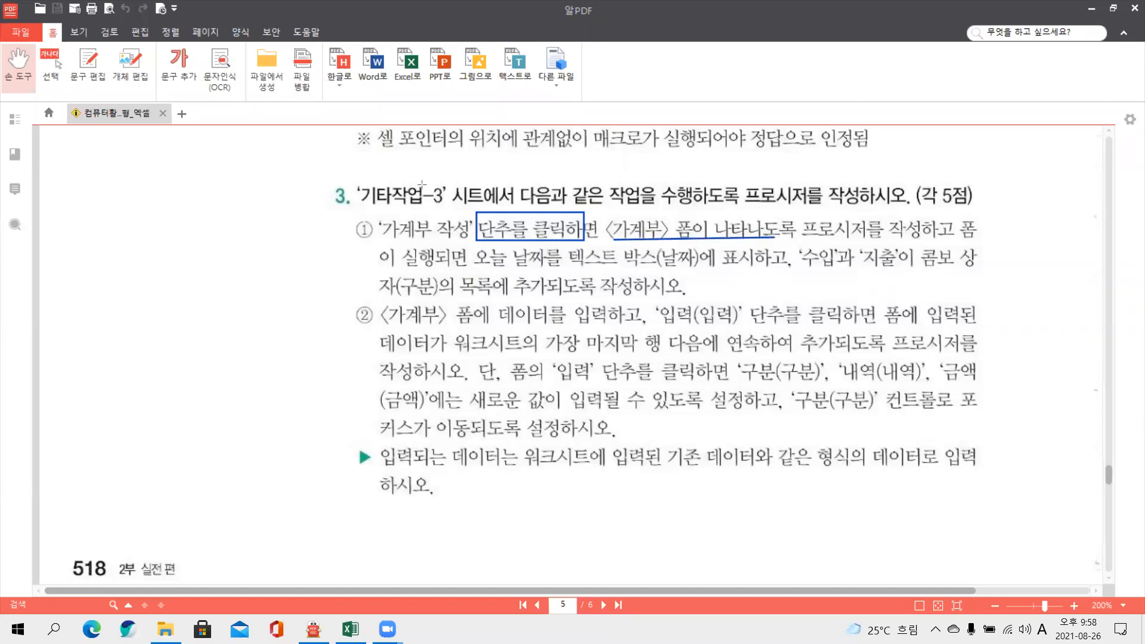
mouse_move(737, 203)
left_mouse_down()
mouse_move(733, 222)
mouse_move(812, 206)
mouse_move(806, 195)
left_mouse_up()
left_click(338, 136)
left_click(355, 172)
- Mark the form initialization requirements in the exam text: today's date in 날짜, and 수입 and 지출 added to the 구분 combo box
left_click_drag(363, 240, 463, 271)
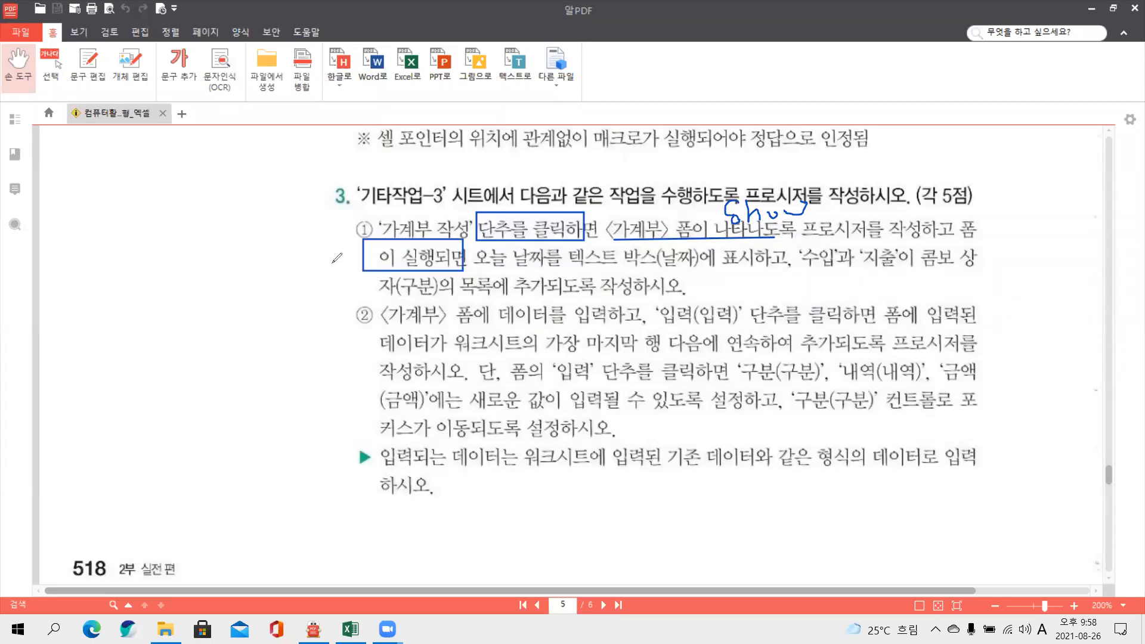
left_click_drag(314, 262, 332, 260)
left_click_drag(330, 263, 328, 275)
left_click_drag(334, 265, 379, 260)
left_click_drag(481, 271, 705, 268)
mouse_move(581, 267)
left_mouse_down()
mouse_move(599, 253)
mouse_move(590, 275)
left_mouse_up()
mouse_move(685, 269)
left_mouse_down()
mouse_move(707, 271)
mouse_move(706, 283)
mouse_move(724, 266)
mouse_move(729, 281)
mouse_move(818, 284)
mouse_move(846, 263)
mouse_move(854, 284)
left_mouse_up()
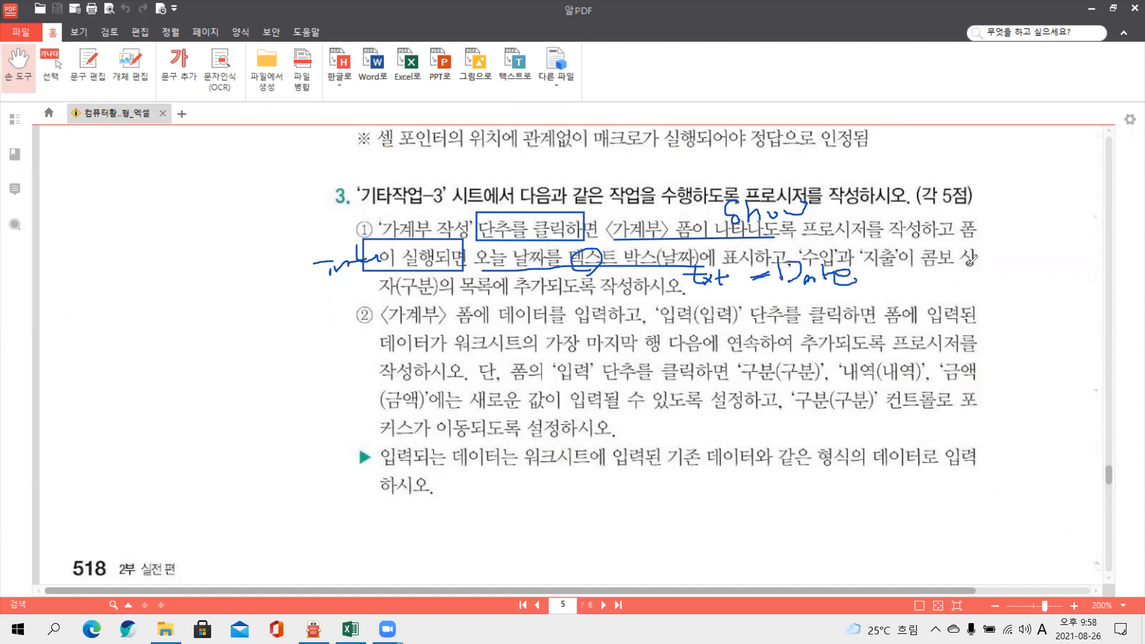
left_click_drag(370, 302, 555, 301)
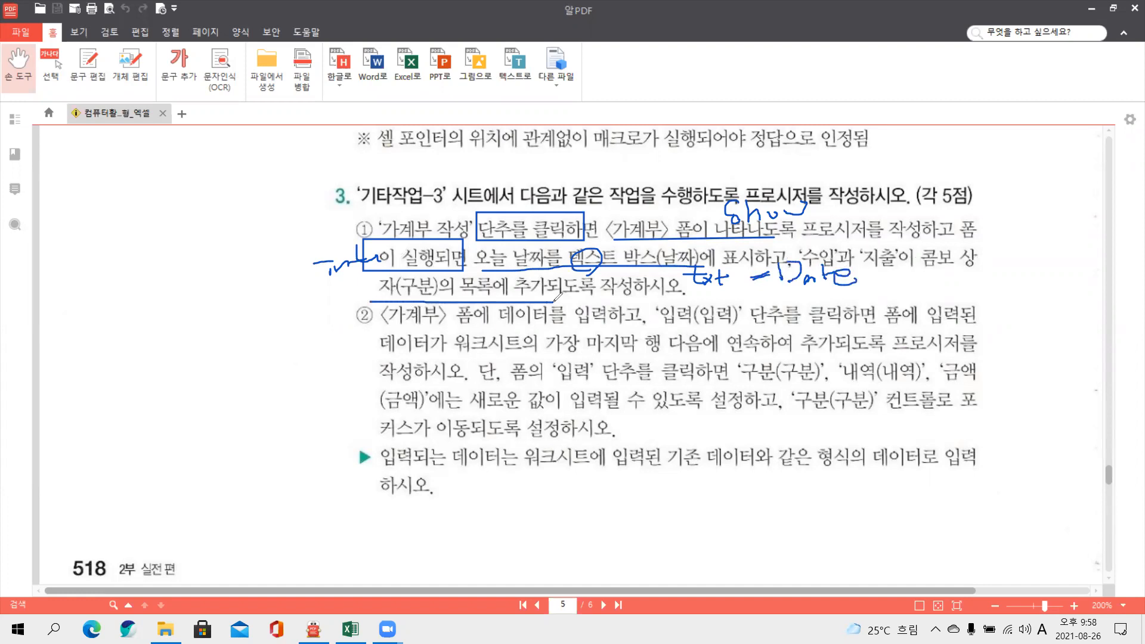
mouse_move(443, 293)
left_mouse_down()
mouse_move(396, 279)
mouse_move(441, 268)
mouse_move(437, 298)
left_mouse_up()
left_click_drag(827, 262, 976, 283)
left_click_drag(972, 275, 1043, 274)
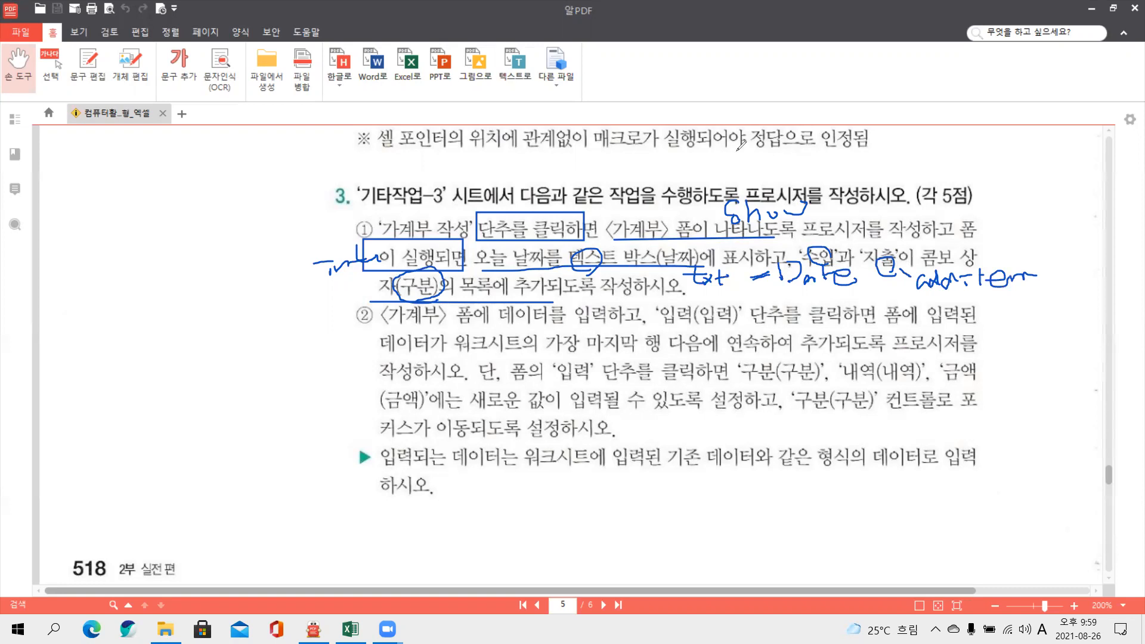
- Clear the markings, switch to Excel, turn on Design Mode and open the click procedure of the 가계부 작성 button
key("e")
key("alt+Tab")
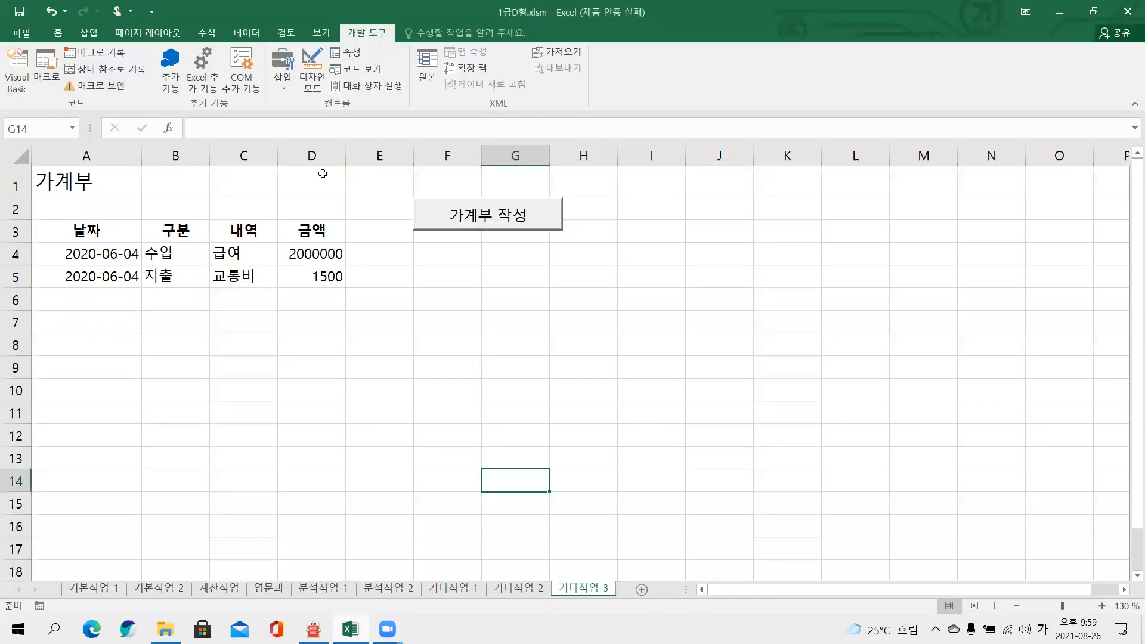
left_click(313, 77)
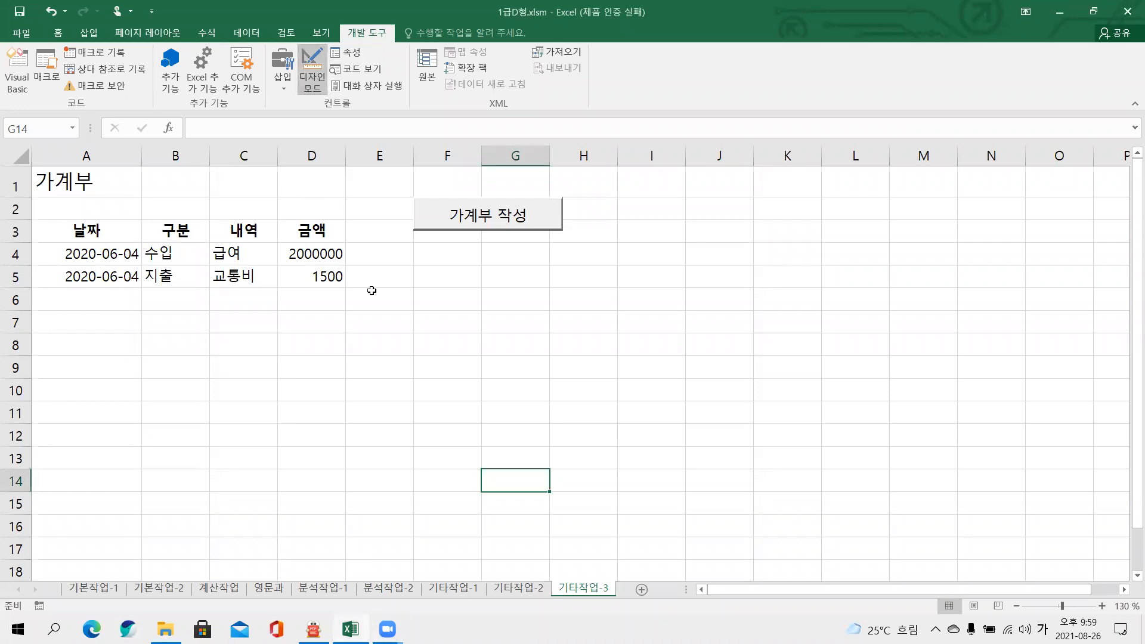
left_click(461, 222)
double_click(461, 222)
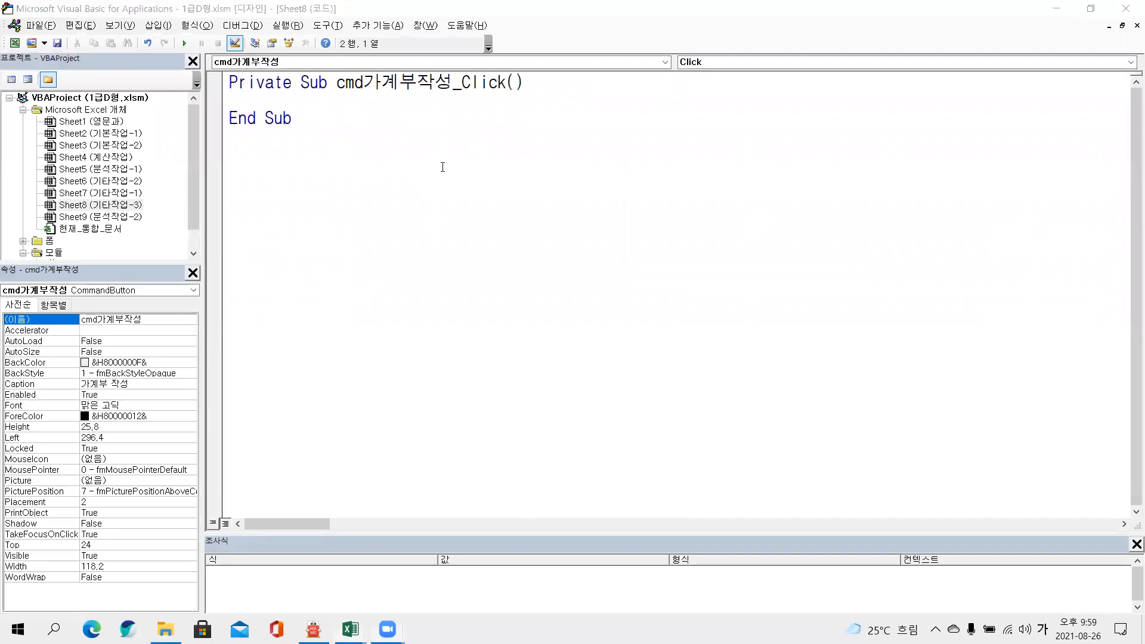
- Write 가계부.Show in the button's click procedure, run it to test the form and close the form
left_click(285, 103)
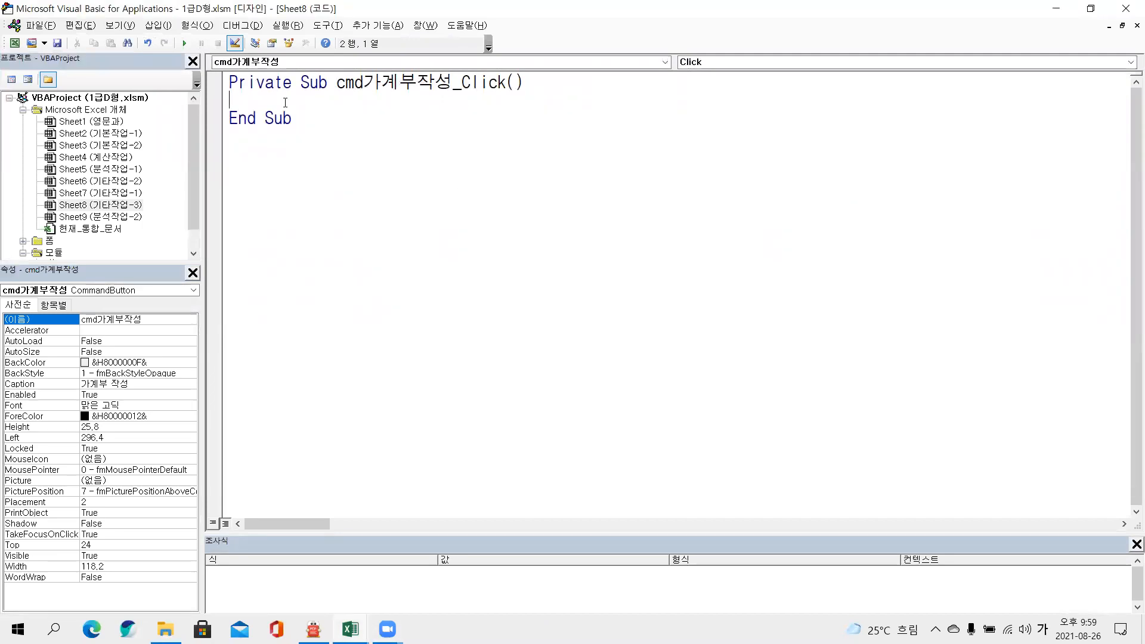
type("가계")
key("BackSpace")
type("계부 .Show")
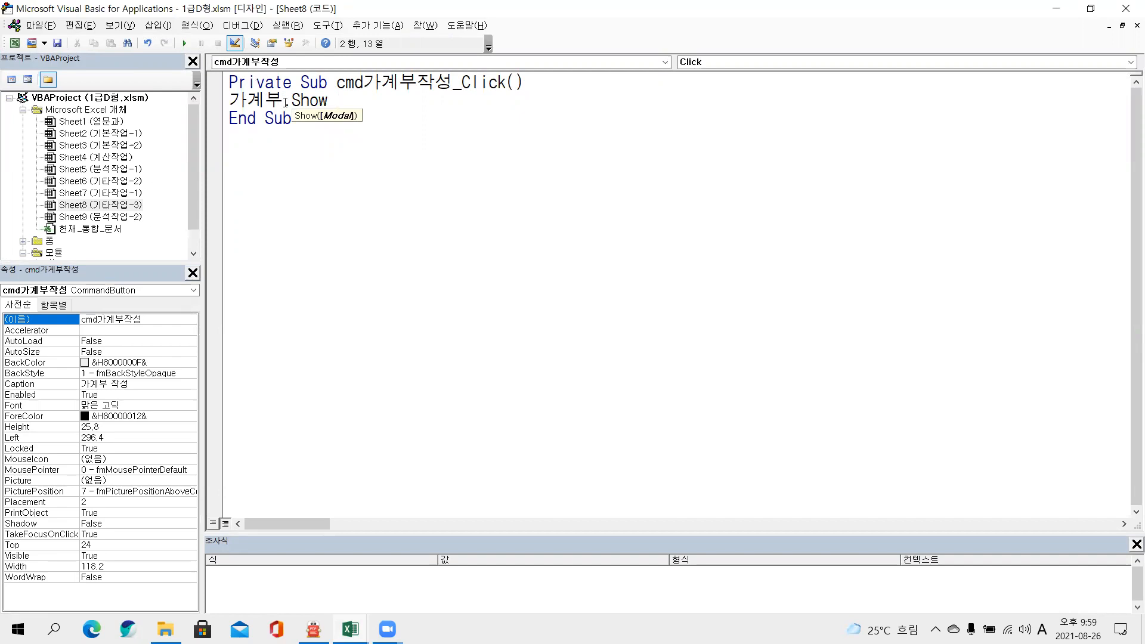
left_click(184, 43)
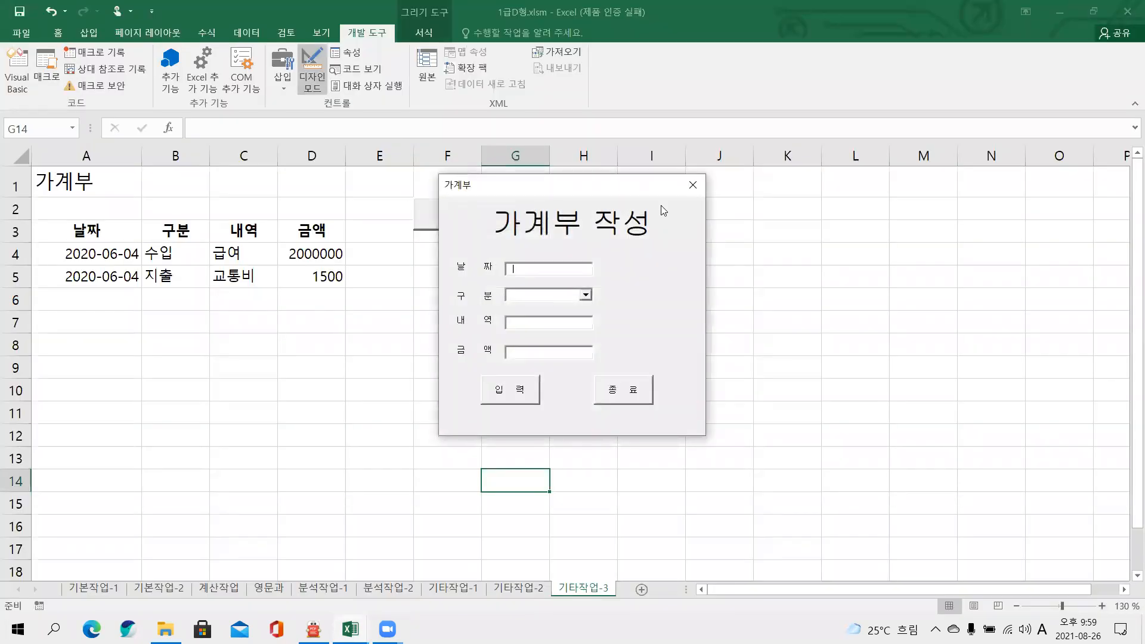
left_click(693, 184)
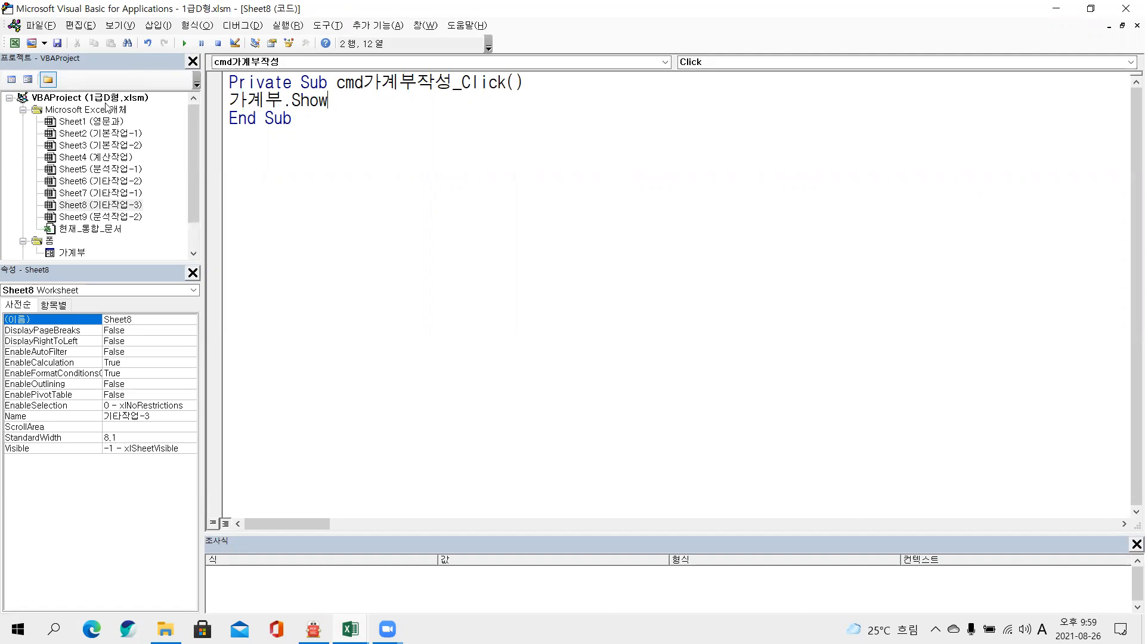
- Open the code of the 가계부 form and add a UserForm_Initialize procedure
double_click(72, 252)
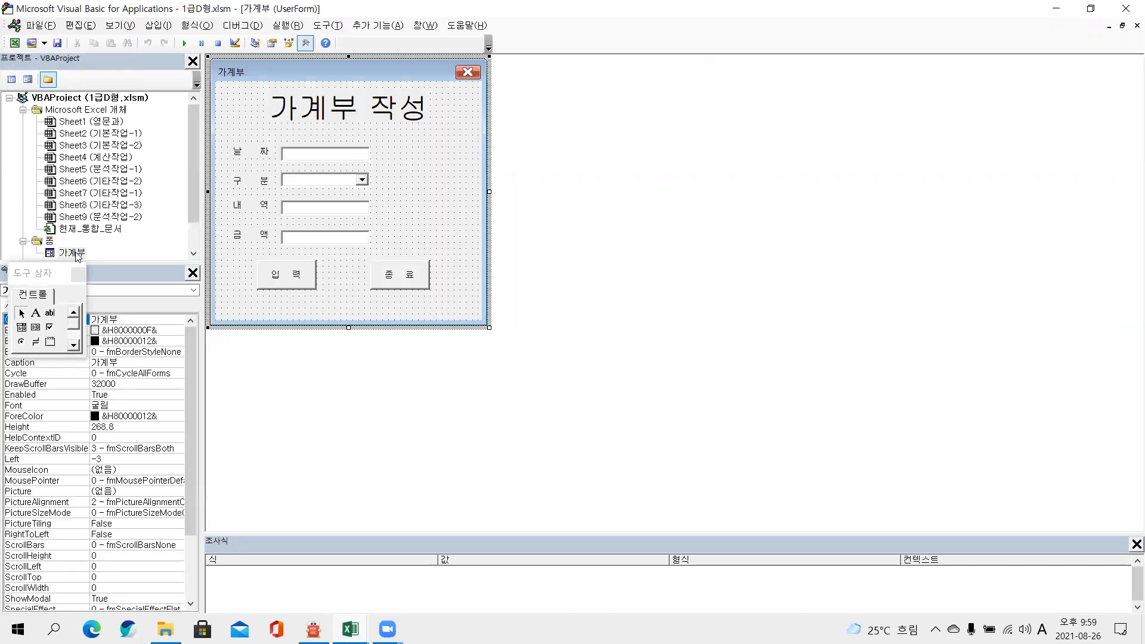
double_click(439, 183)
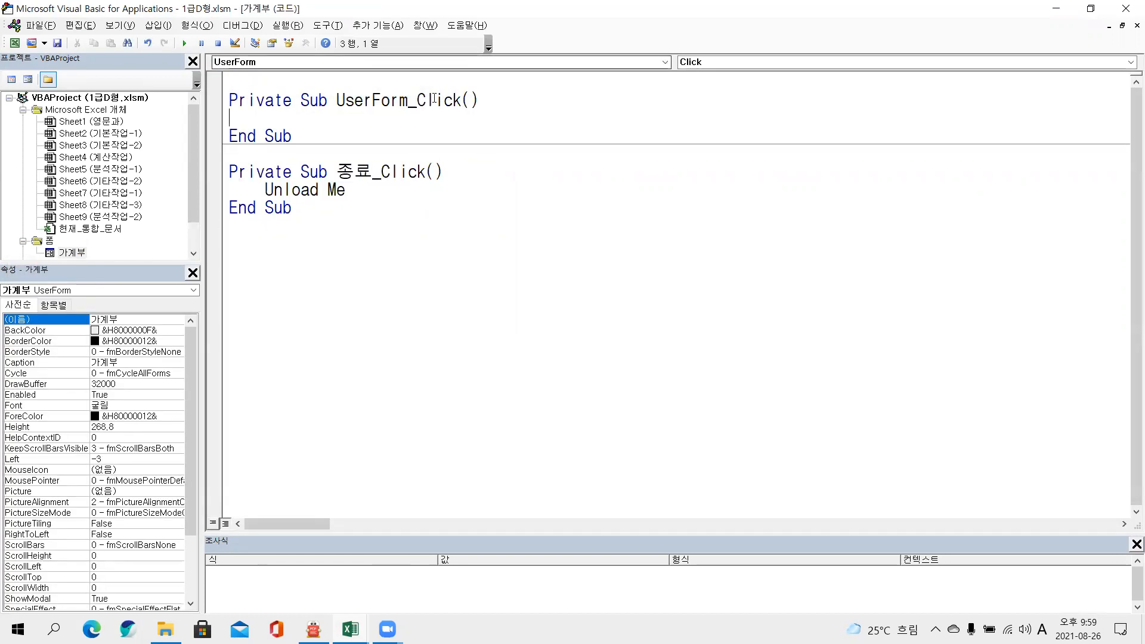
left_click_drag(417, 99, 462, 100)
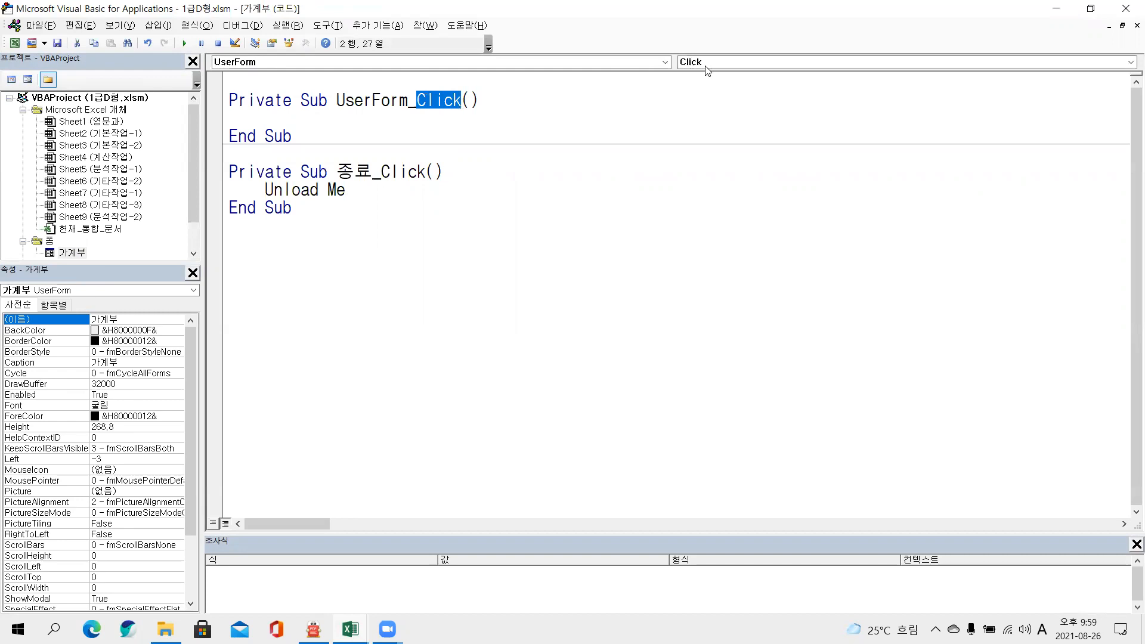
left_click(741, 62)
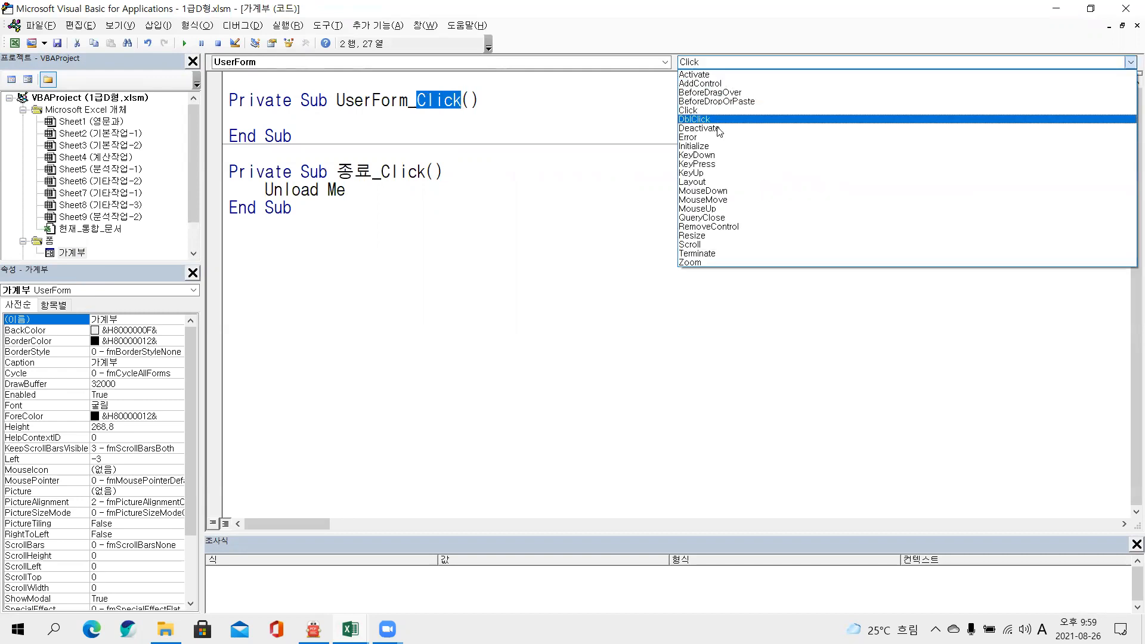
left_click(709, 147)
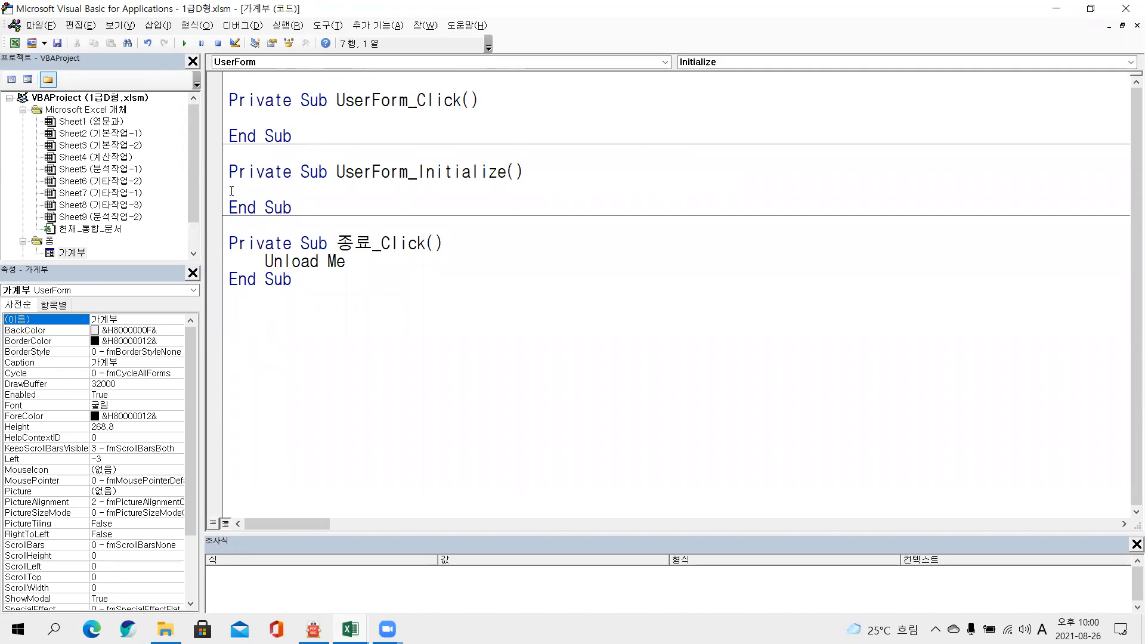
key("alt+Tab")
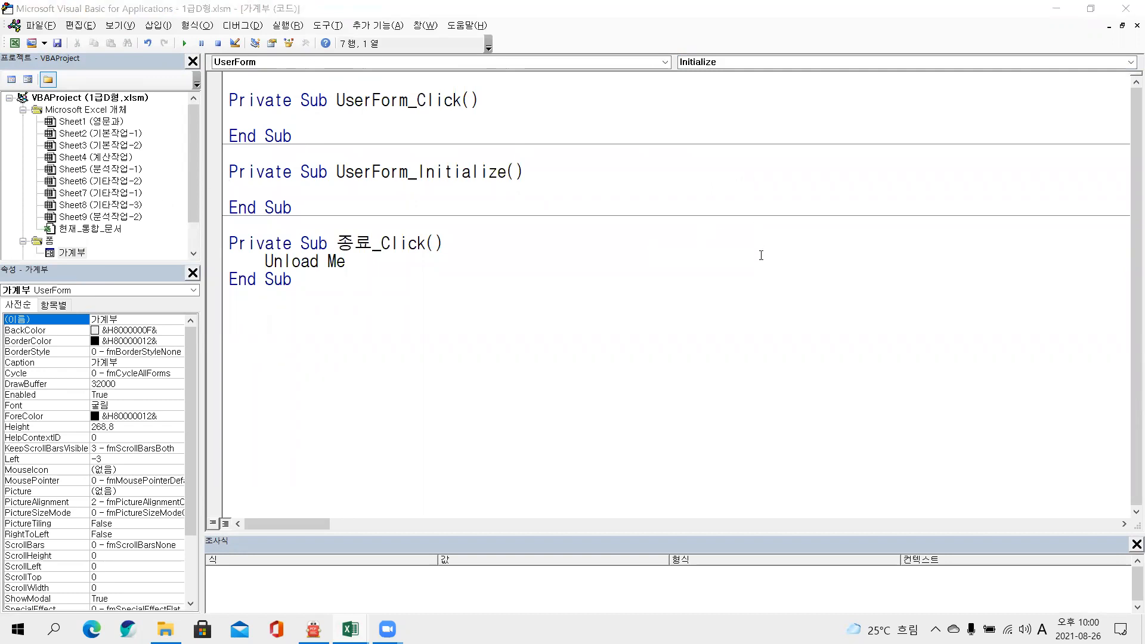
left_click(276, 186)
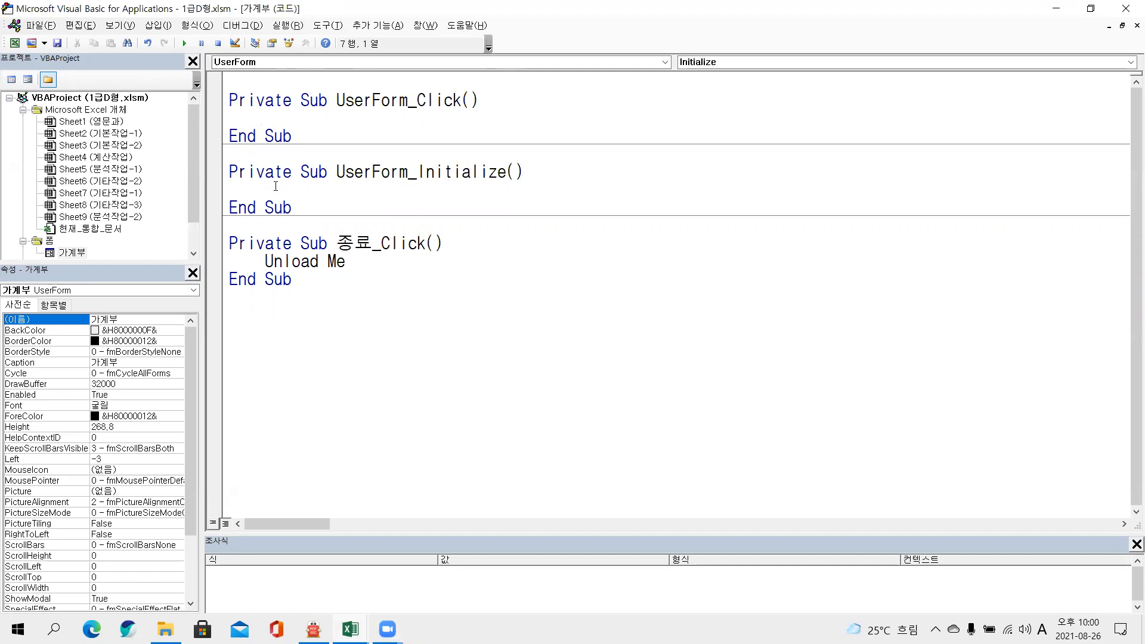
type("tx")
key("ctrl+space")
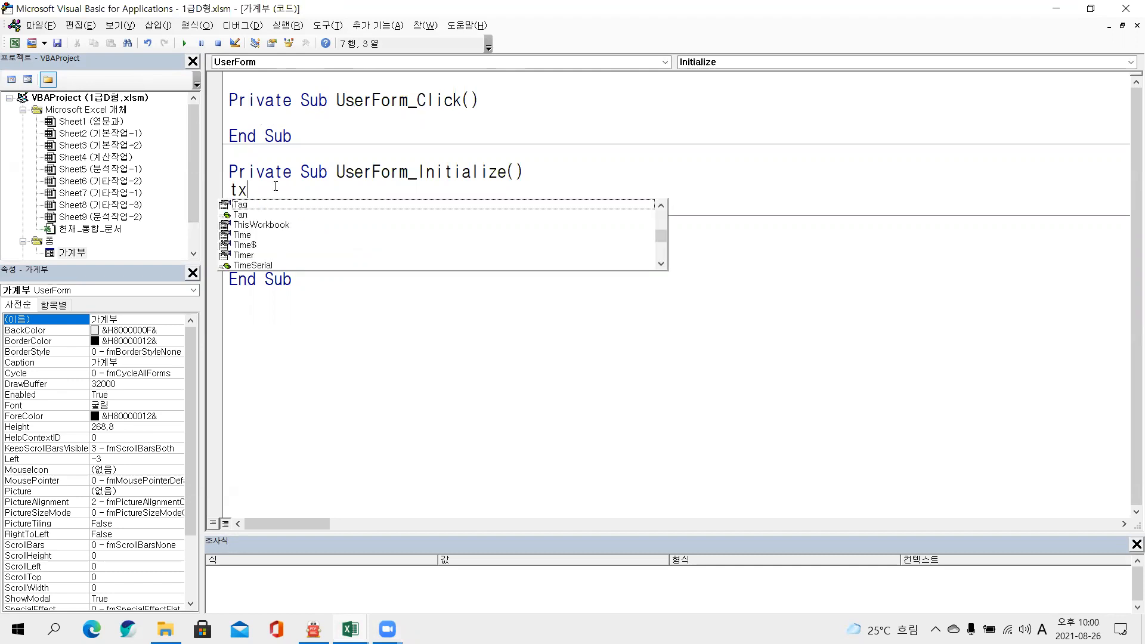
key("BackSpace")
key("BackSpace")
- Write 날짜 = Date in the UserForm_Initialize procedure to fill the 날짜 text box with today's date
key("Hangul")
type("ㄴㅏㄹ")
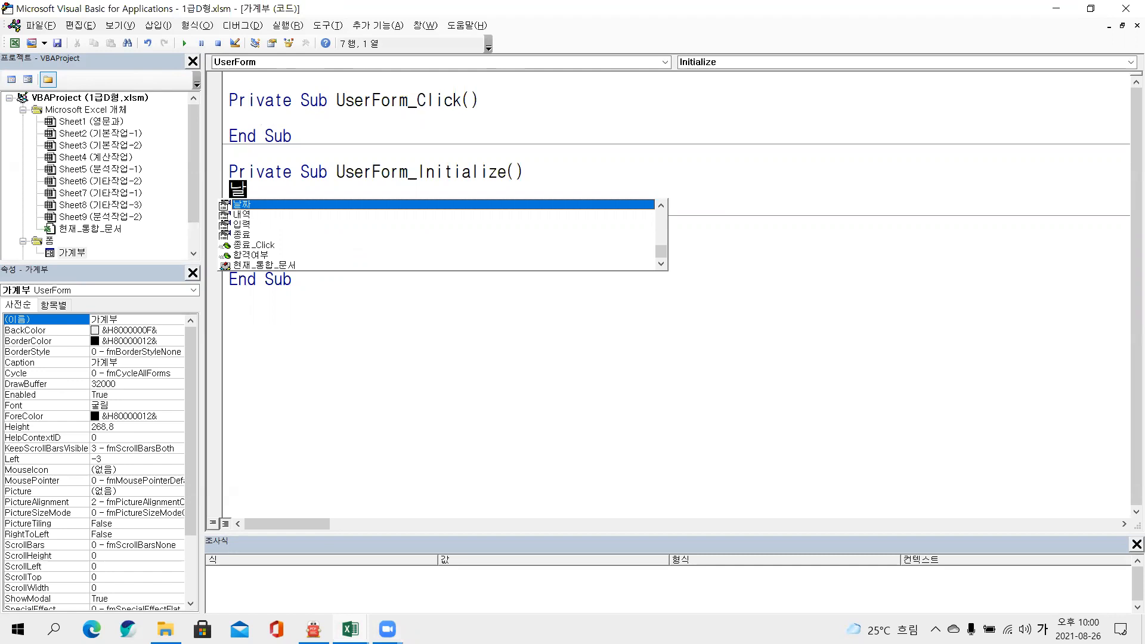
type("짜=")
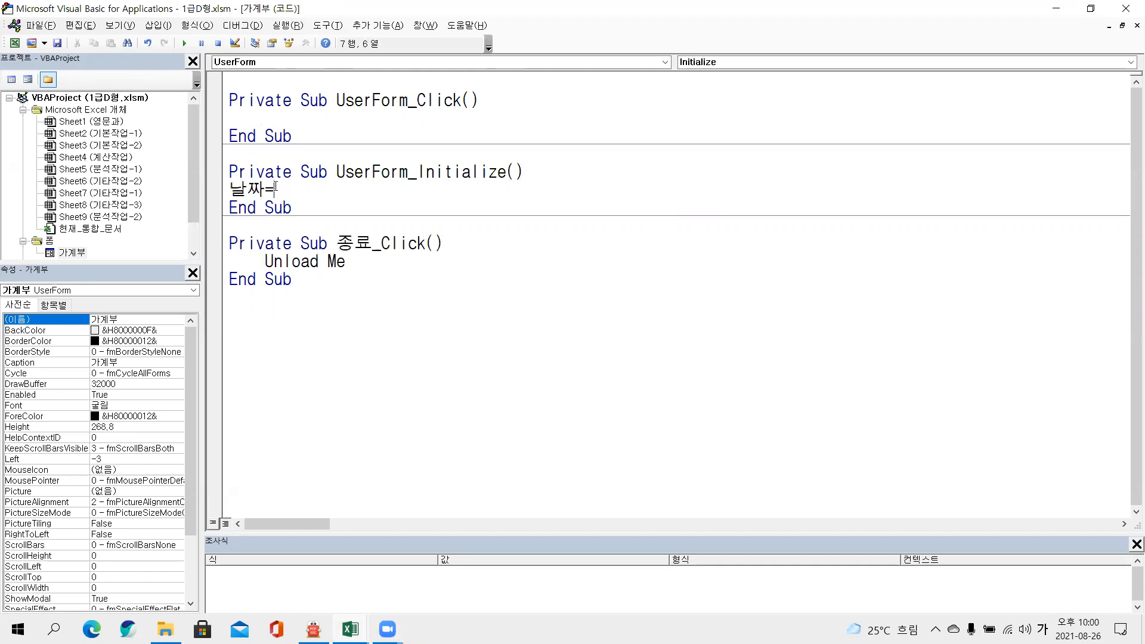
type("ㅇㅁ")
key("BackSpace")
key("BackSpace")
key("Hangul")
type("date()")
key("Return")
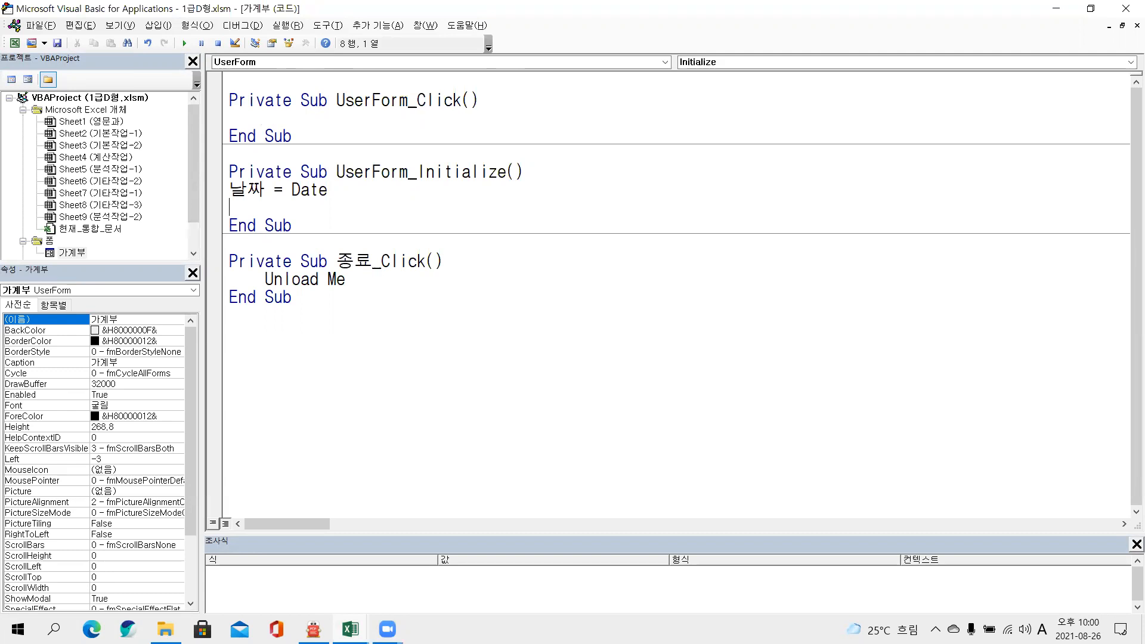
- Add the line 구분.AddItem "수입" below the date assignment
type("rn")
key("BackSpace")
key("BackSpace")
key("Hangul")
type("구분.")
key("Down")
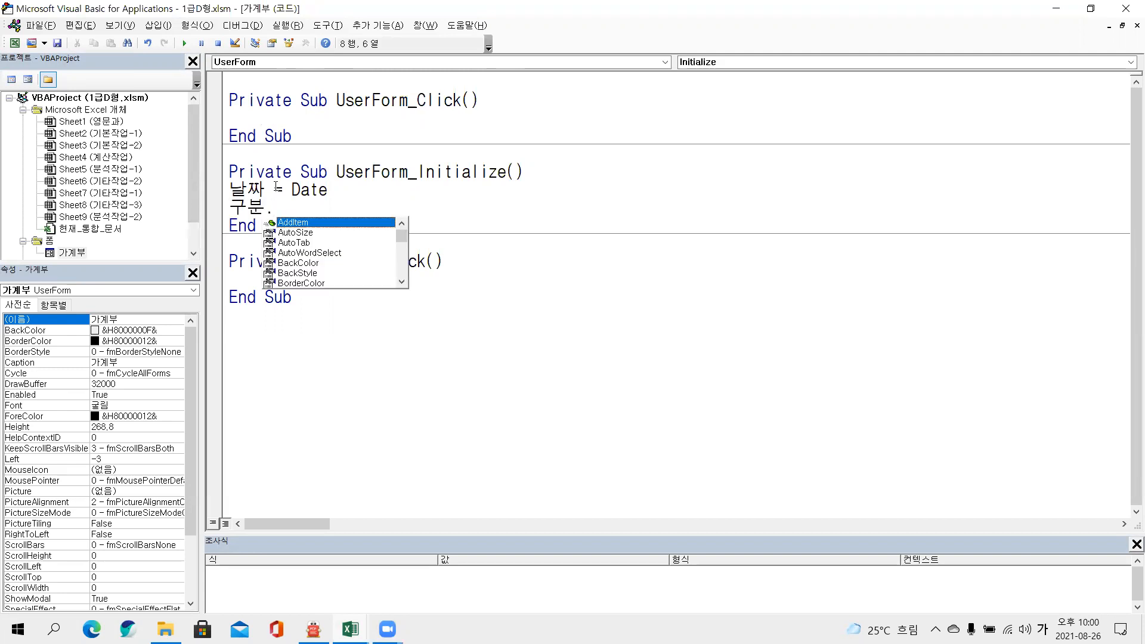
type("AddItem \"")
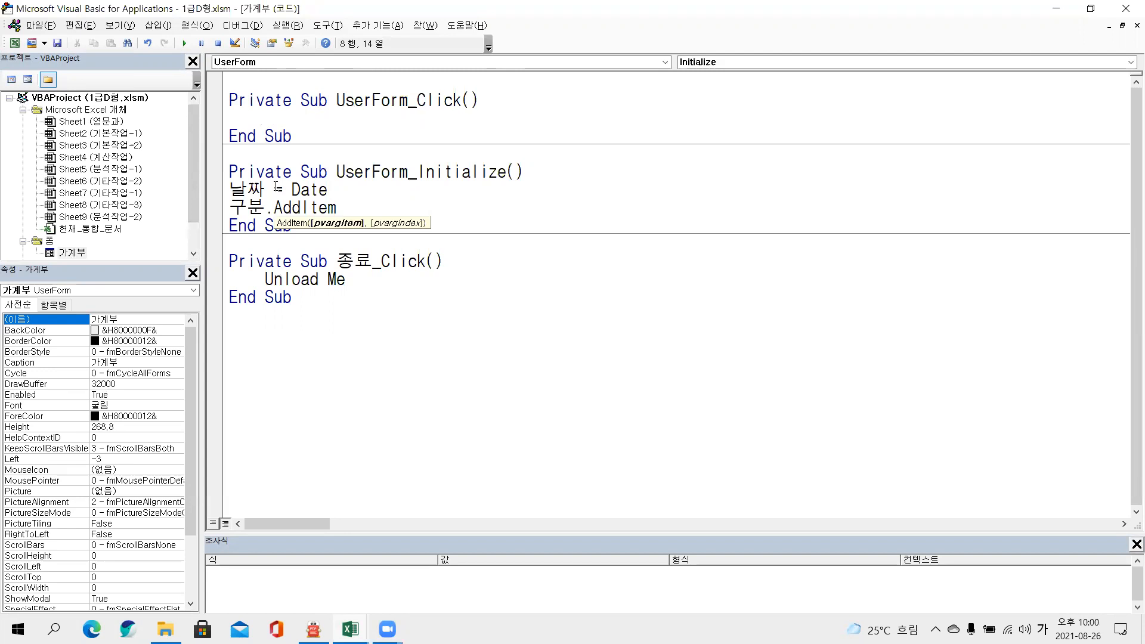
key("Hangul")
type("tm")
key("BackSpace")
key("BackSpace")
key("Hangul")
type("스ㅇ")
key("BackSpace")
key("BackSpace")
type("수입")
key("Return")
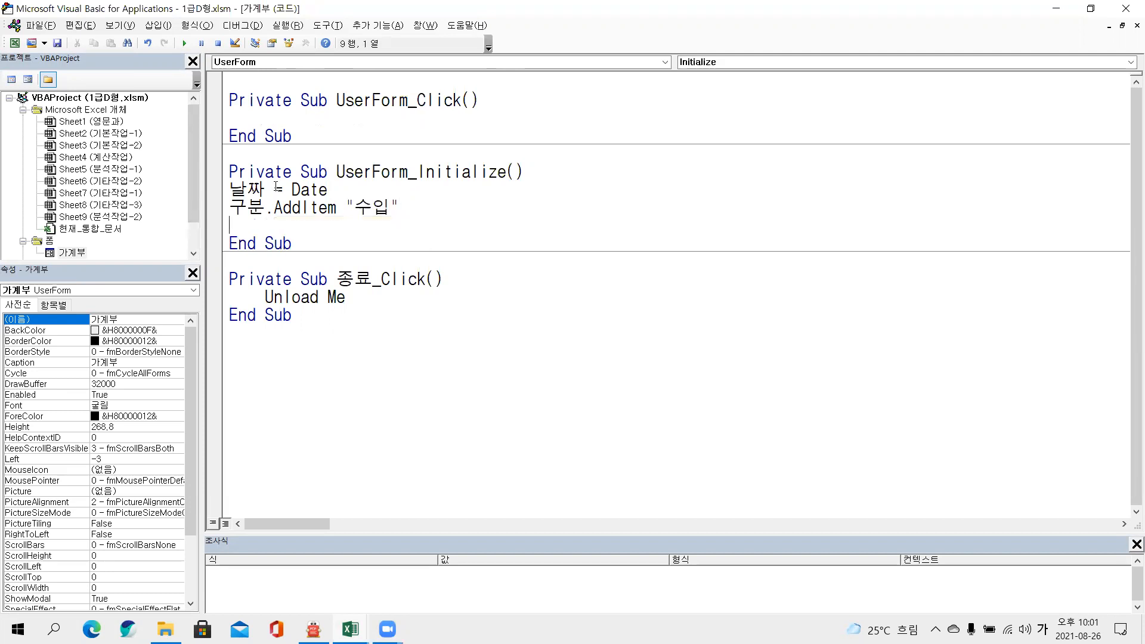
- Add a second list entry for the combo box with the line 구분.AddItem "지출"
key("Hangul")
type("rnqns")
key("BackSpace")
key("BackSpace")
key("BackSpace")
key("BackSpace")
key("BackSpace")
key("Hangul")
type("ㄱㅜ분.")
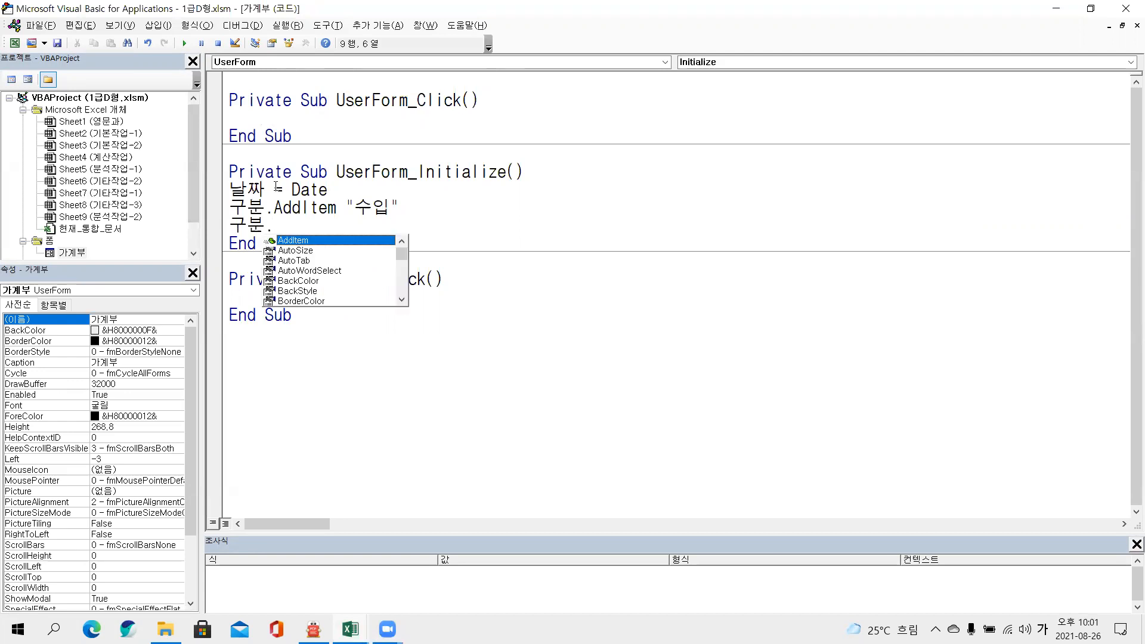
key("space")
type("\"")
key("Hangul")
type("wlcnf\"")
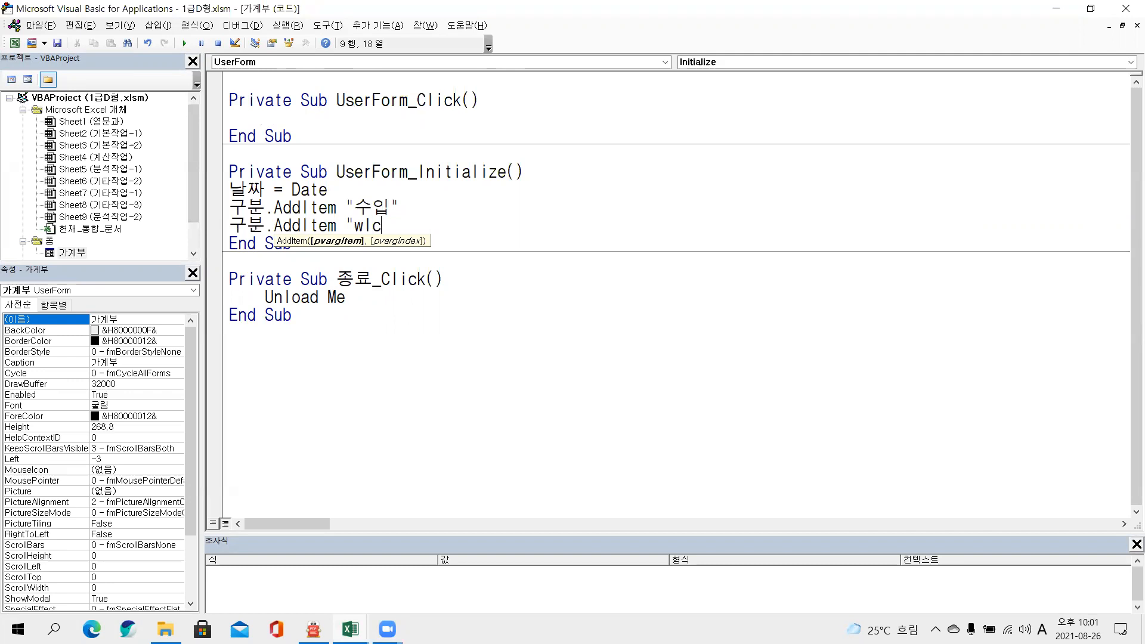
key("BackSpace")
key("BackSpace")
key("BackSpace")
key("BackSpace")
key("BackSpace")
key("BackSpace")
key("Hangul")
type("지출\"")
- Run the 가계부 form, check the date and the 구분 drop-down list, and close the form
left_click(184, 43)
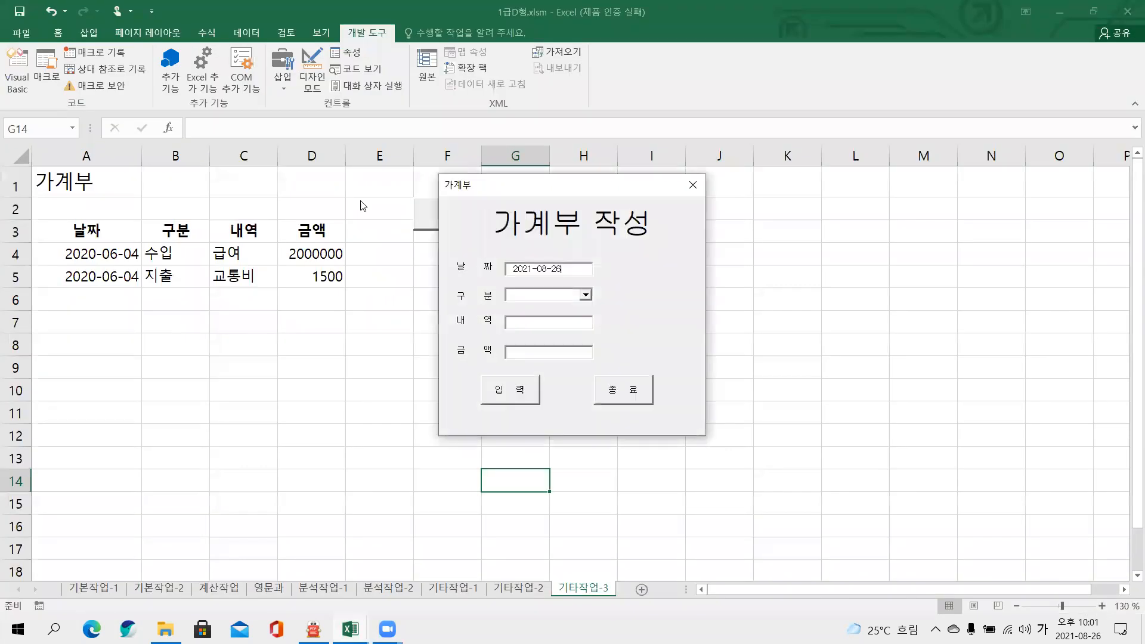
left_click(586, 294)
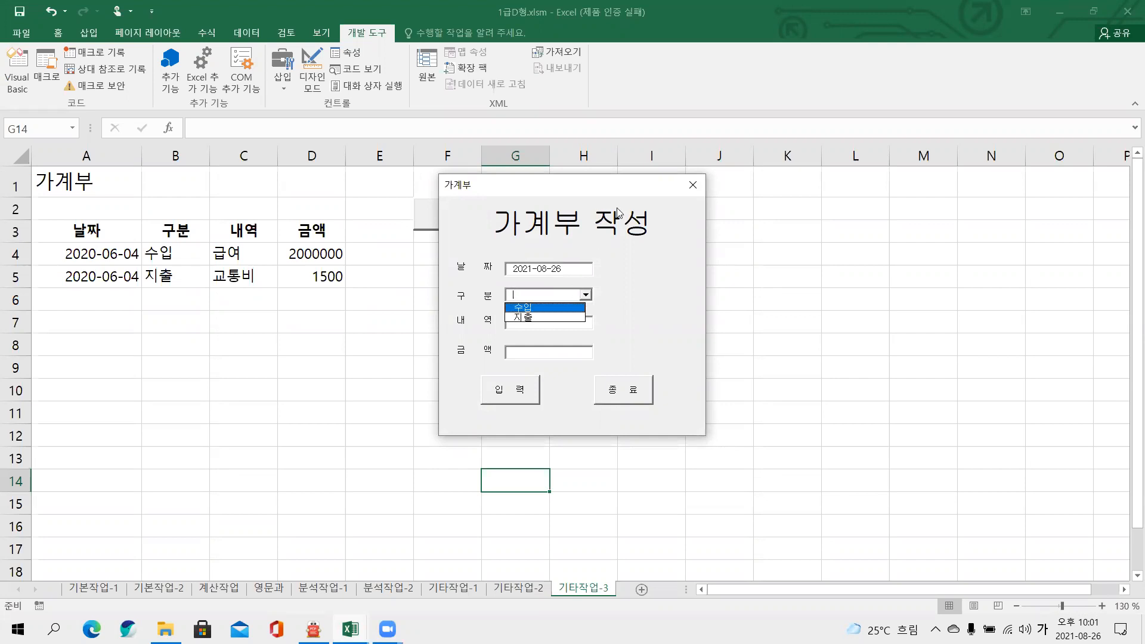
left_click(693, 185)
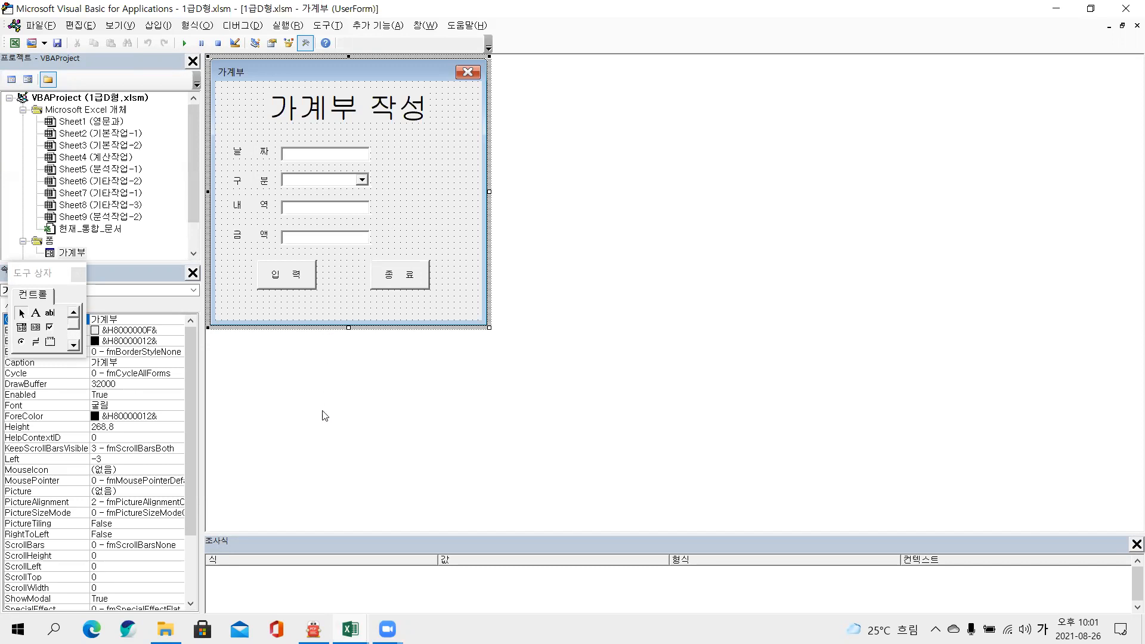
- Switch to the exam PDF and read item ②, marking the 입력 button trigger and the rule for appending after the last row
left_click(313, 629)
scroll(458, 337, "down", 2)
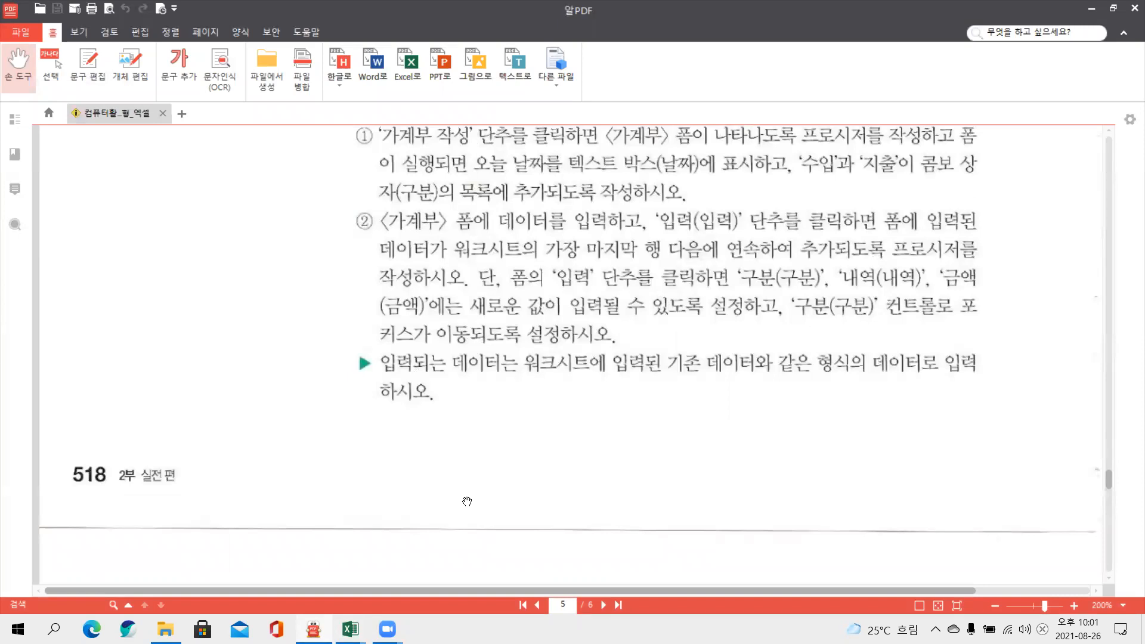
left_click_drag(656, 206, 844, 234)
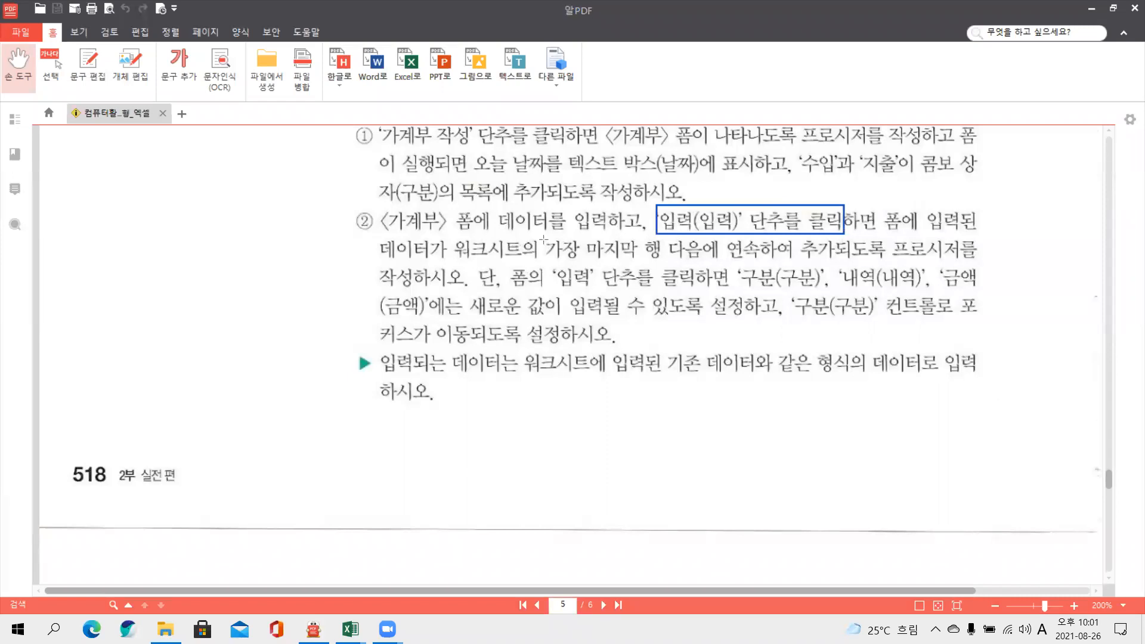
left_click_drag(559, 243, 842, 260)
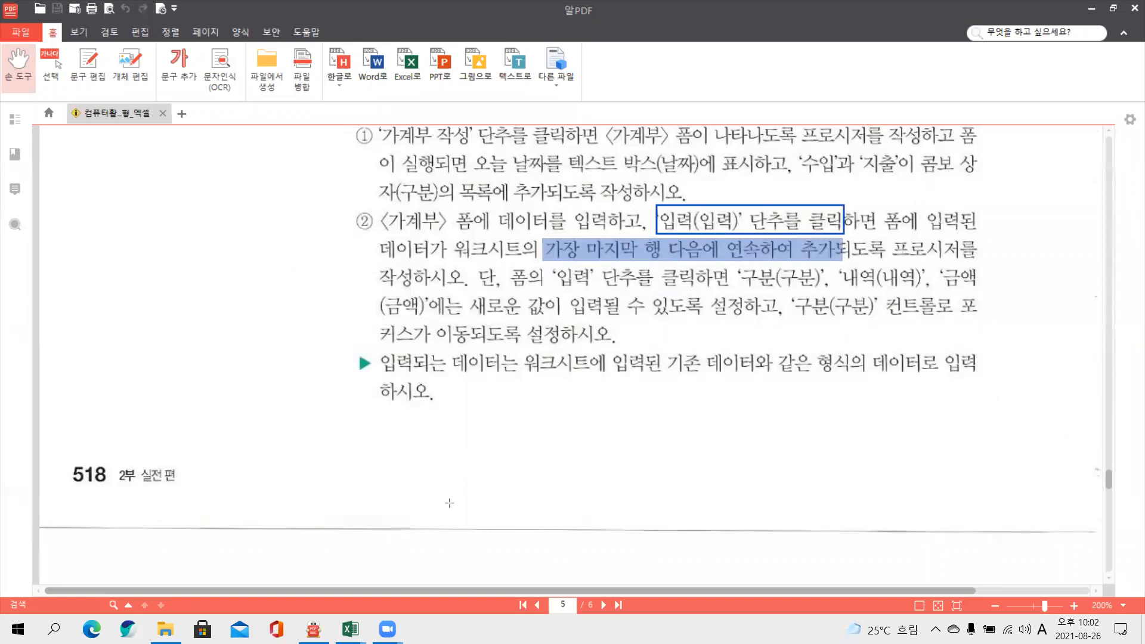
mouse_move(203, 235)
left_mouse_down()
mouse_move(190, 250)
mouse_move(241, 254)
left_mouse_up()
left_click_drag(142, 271, 325, 277)
mouse_move(208, 281)
left_mouse_down()
mouse_move(215, 297)
mouse_move(236, 297)
left_mouse_up()
left_click_drag(235, 298, 238, 299)
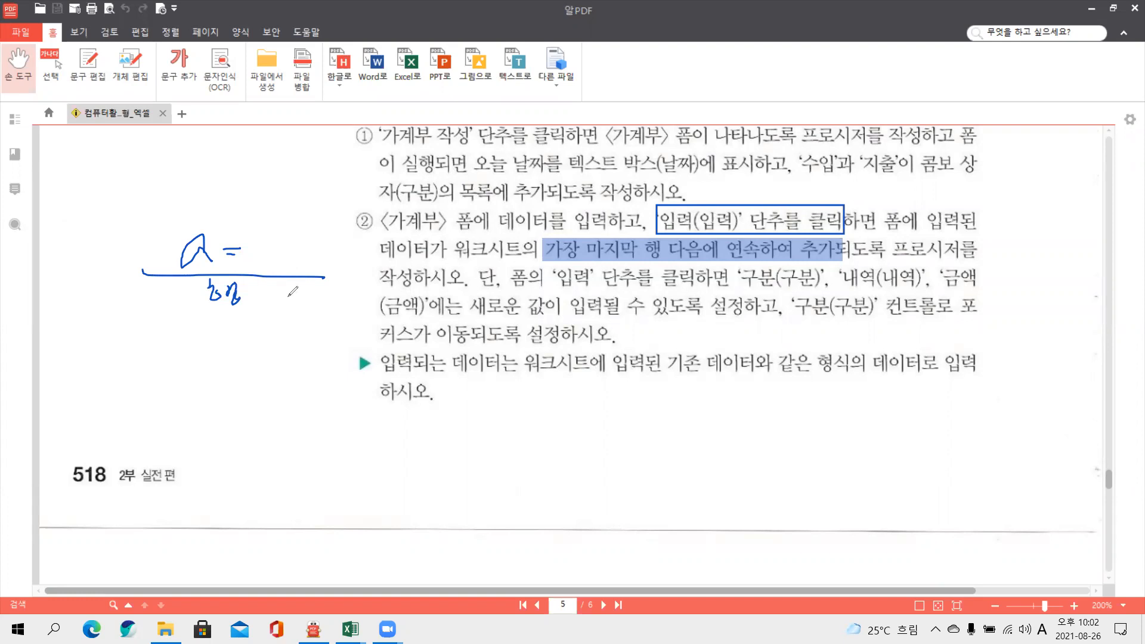
- Read the rules for clearing 구분, 내역 and 금액, moving focus and matching data formats, and view the example result
left_click_drag(558, 286, 703, 287)
mouse_move(750, 264)
left_mouse_down()
mouse_move(743, 285)
mouse_move(756, 295)
left_mouse_up()
mouse_move(421, 285)
left_mouse_down()
mouse_move(457, 315)
mouse_move(739, 319)
mouse_move(719, 310)
mouse_move(738, 300)
mouse_move(729, 318)
left_mouse_up()
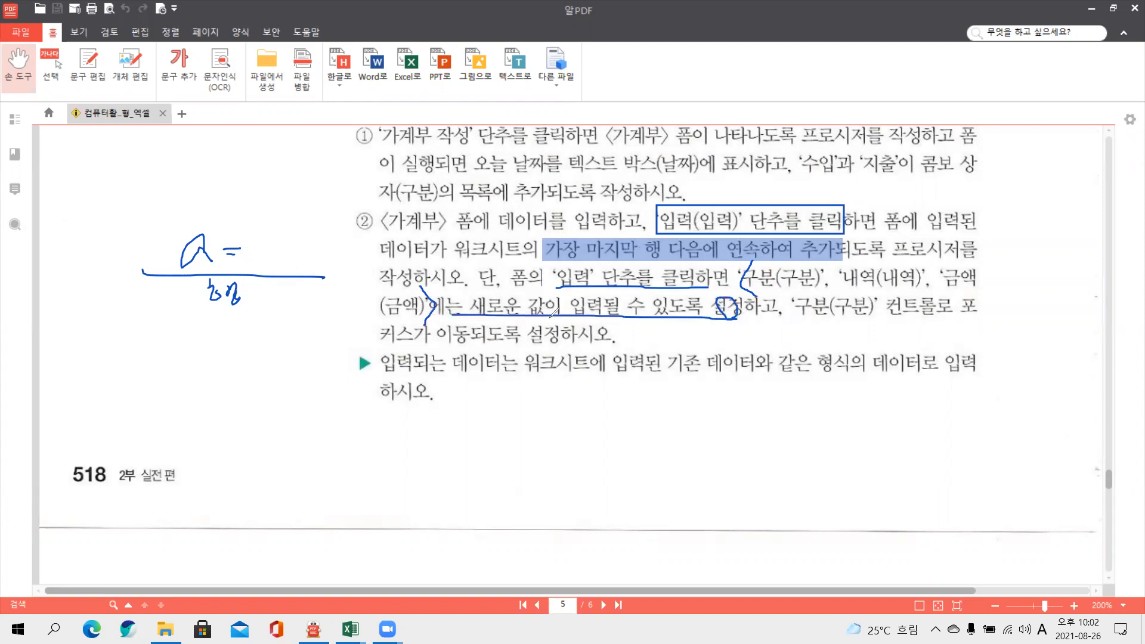
mouse_move(630, 324)
left_mouse_down()
mouse_move(628, 334)
mouse_move(699, 337)
left_mouse_up()
mouse_move(803, 317)
left_mouse_down()
mouse_move(971, 317)
mouse_move(928, 341)
mouse_move(958, 331)
mouse_move(954, 345)
left_mouse_up()
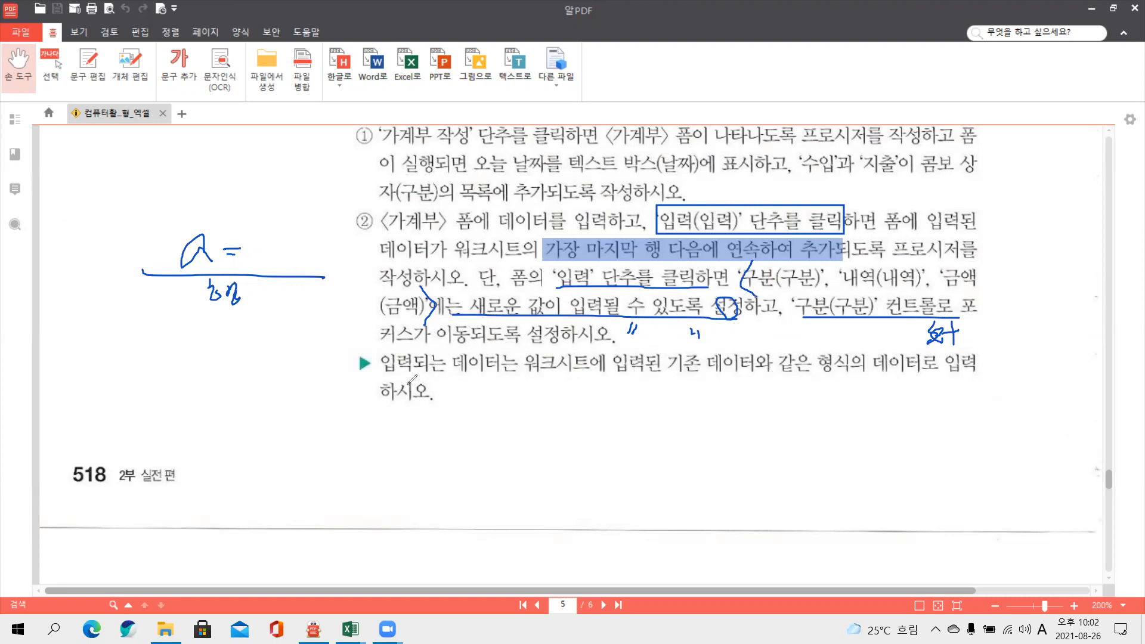
left_click_drag(387, 370, 858, 378)
mouse_move(773, 383)
left_mouse_down()
mouse_move(781, 418)
mouse_move(804, 393)
mouse_move(832, 420)
mouse_move(901, 407)
mouse_move(874, 421)
left_mouse_up()
left_click(825, 418)
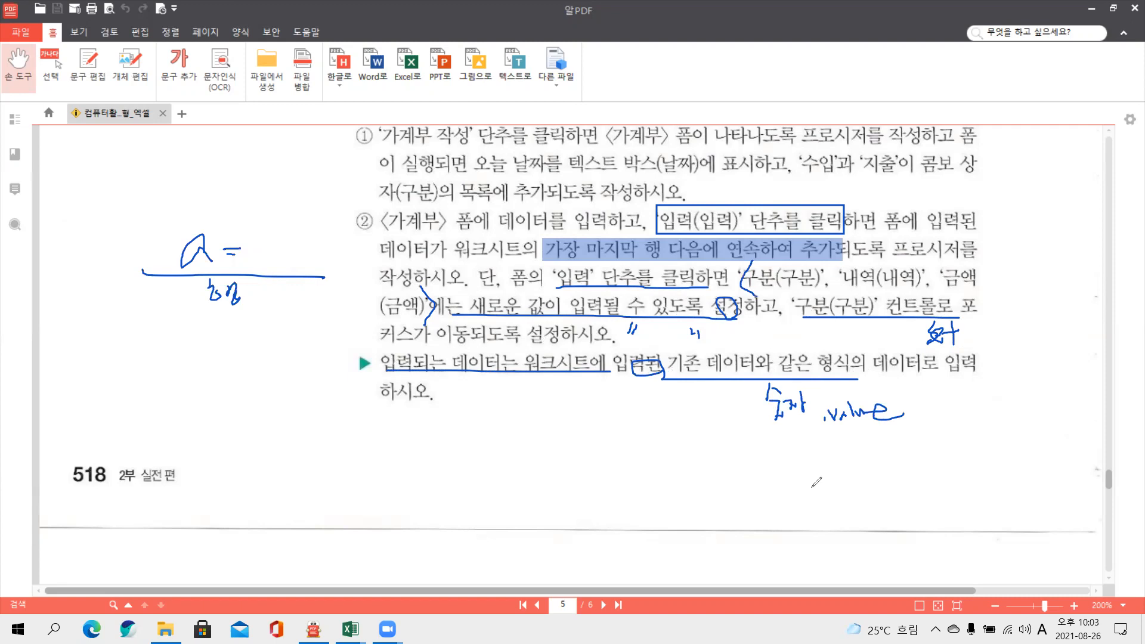
key("Escape")
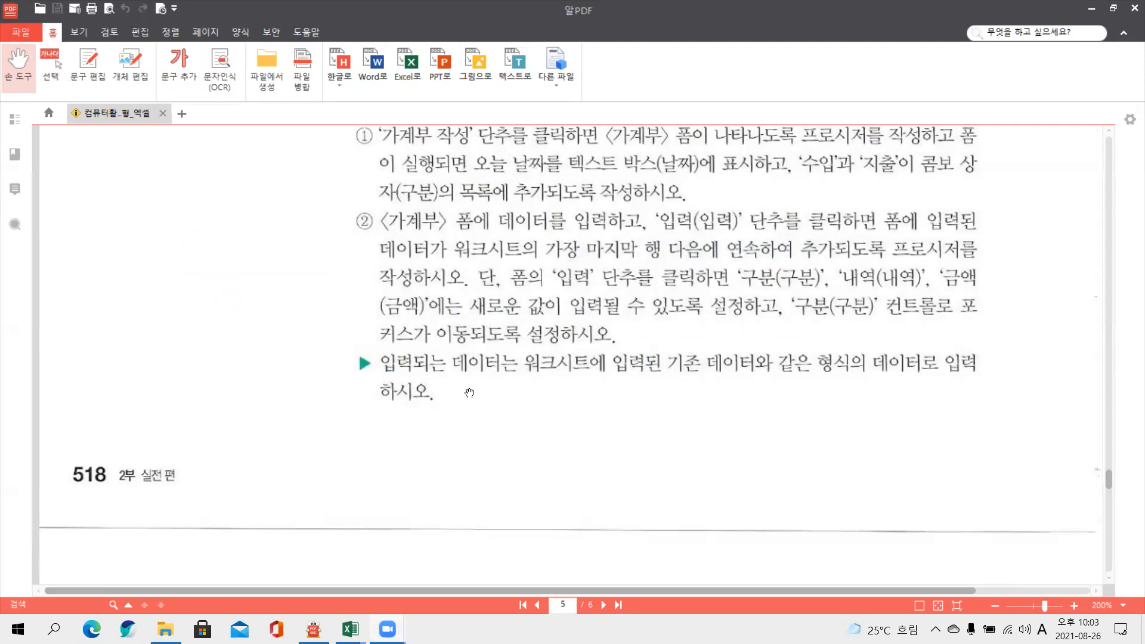
scroll(493, 381, "down", 3)
scroll(493, 380, "down", 10)
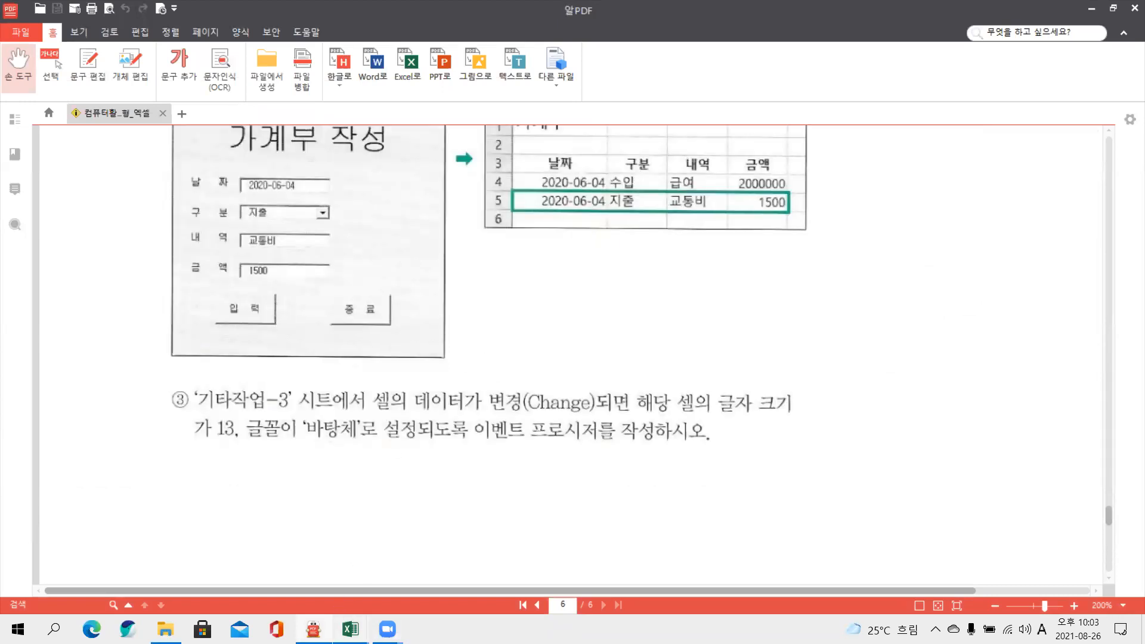
- Switch to the 기타작업-3 worksheet in Excel and examine the table starting at A3 to work out the row offset for new entries
mouse_move(350, 629)
left_click(276, 587)
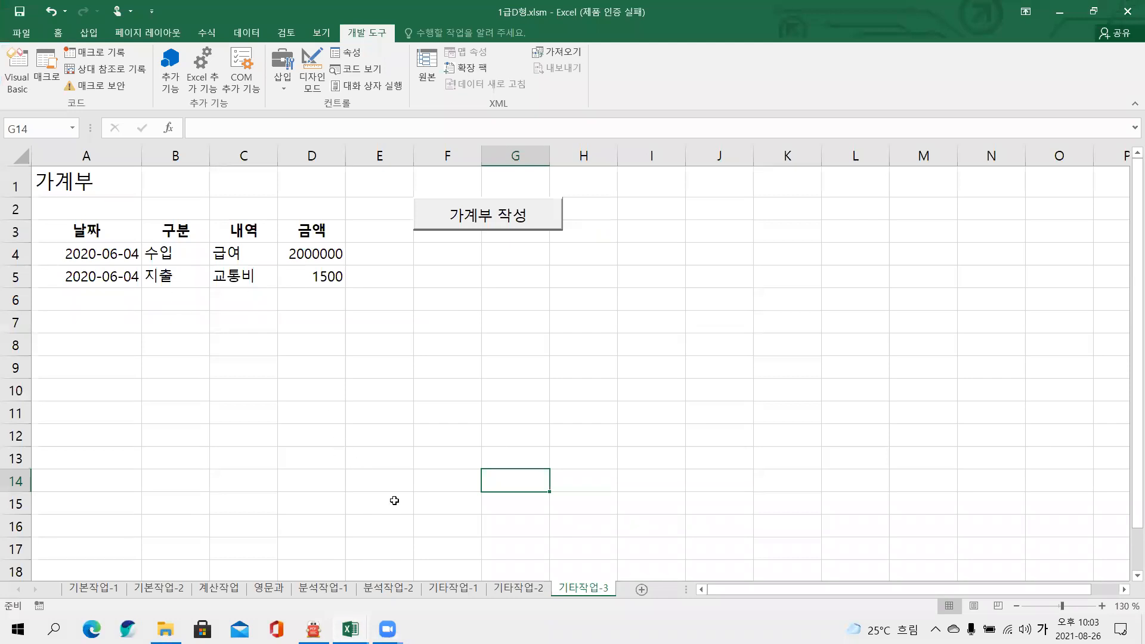
left_click_drag(58, 218, 122, 242)
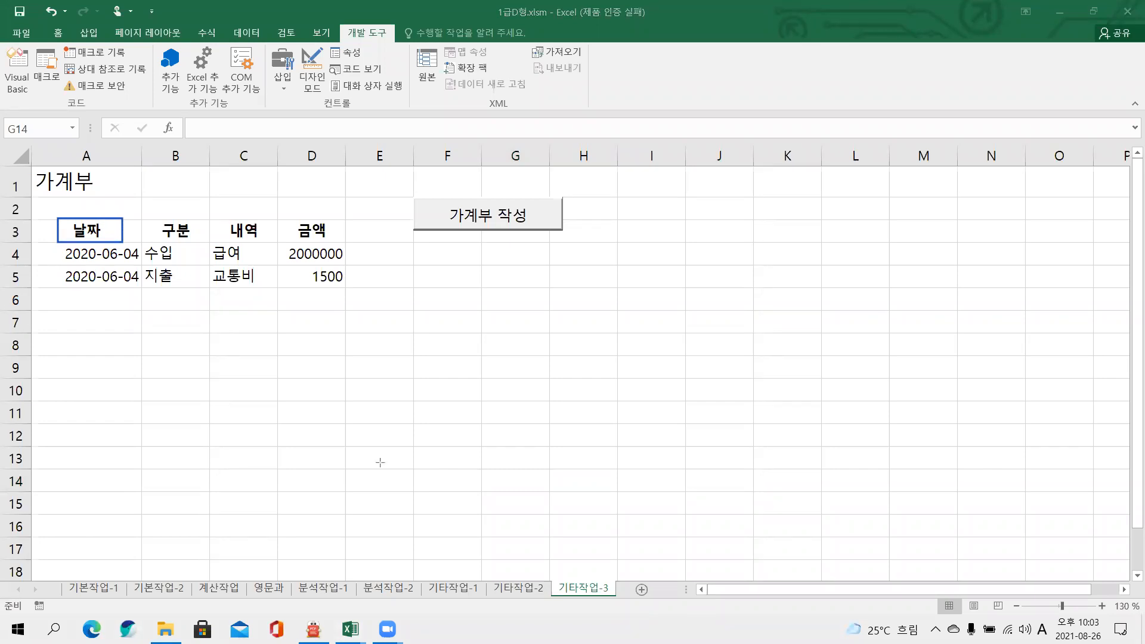
left_click_drag(53, 216, 340, 285)
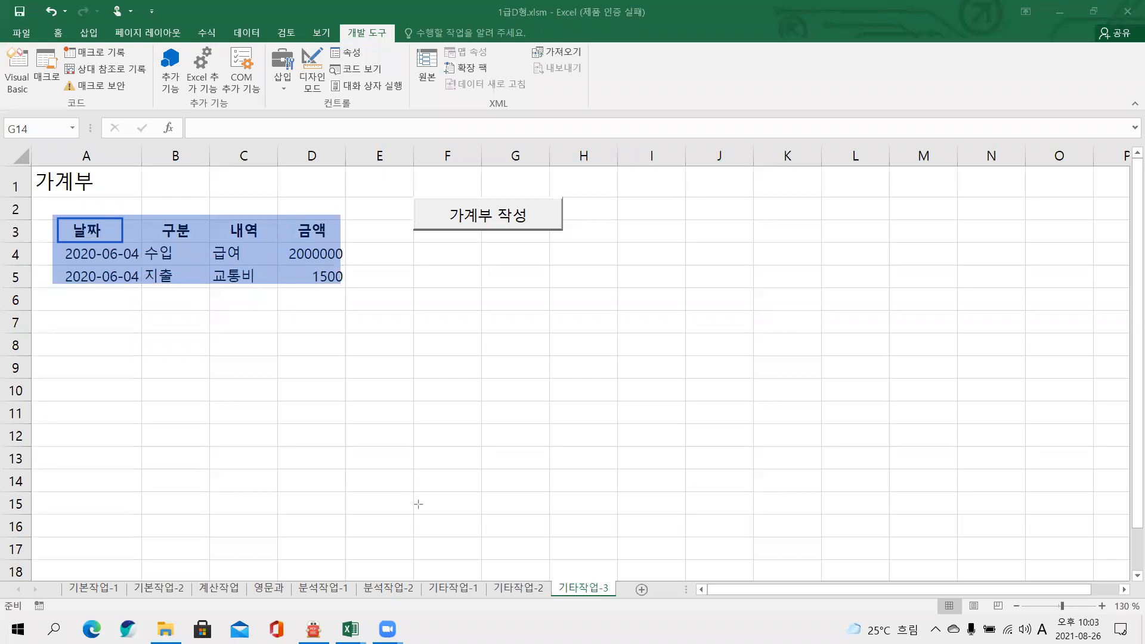
mouse_move(370, 225)
left_mouse_down()
mouse_move(388, 282)
mouse_move(375, 286)
left_mouse_up()
mouse_move(32, 299)
left_mouse_down()
mouse_move(68, 299)
mouse_move(58, 311)
left_mouse_up()
mouse_move(337, 311)
left_mouse_down()
mouse_move(359, 309)
mouse_move(352, 321)
mouse_move(372, 309)
mouse_move(366, 318)
left_mouse_up()
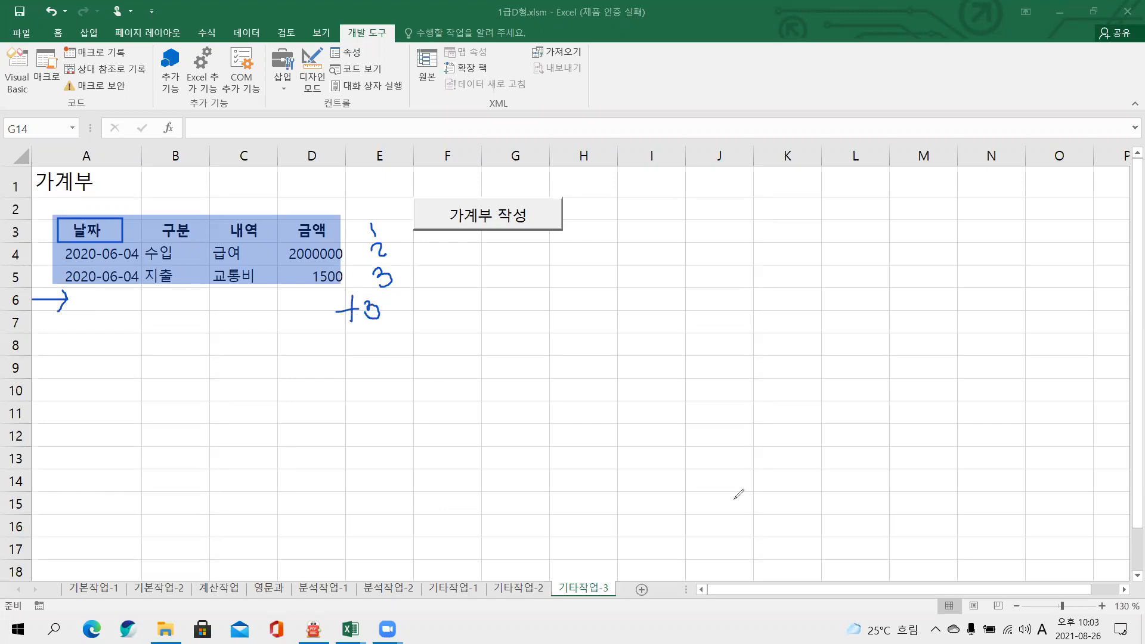
key("Escape")
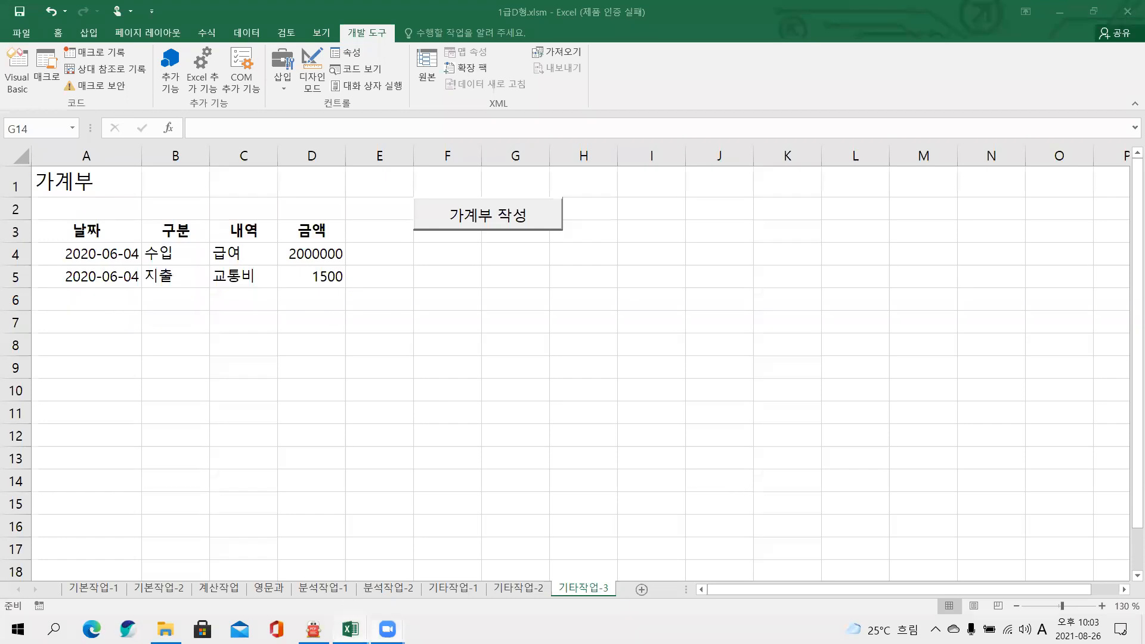
- Open the 입력 button's Click procedure in the VBA editor and write a = [a3].CurrentRegion.Rows.Count + 3
mouse_move(350, 629)
left_click(407, 580)
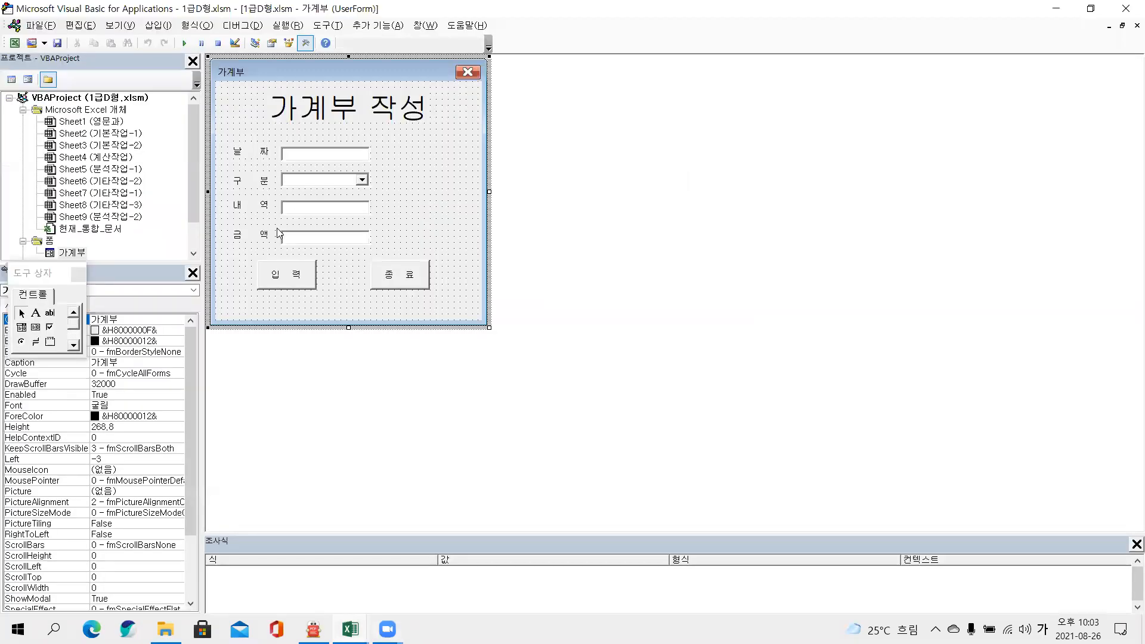
double_click(303, 276)
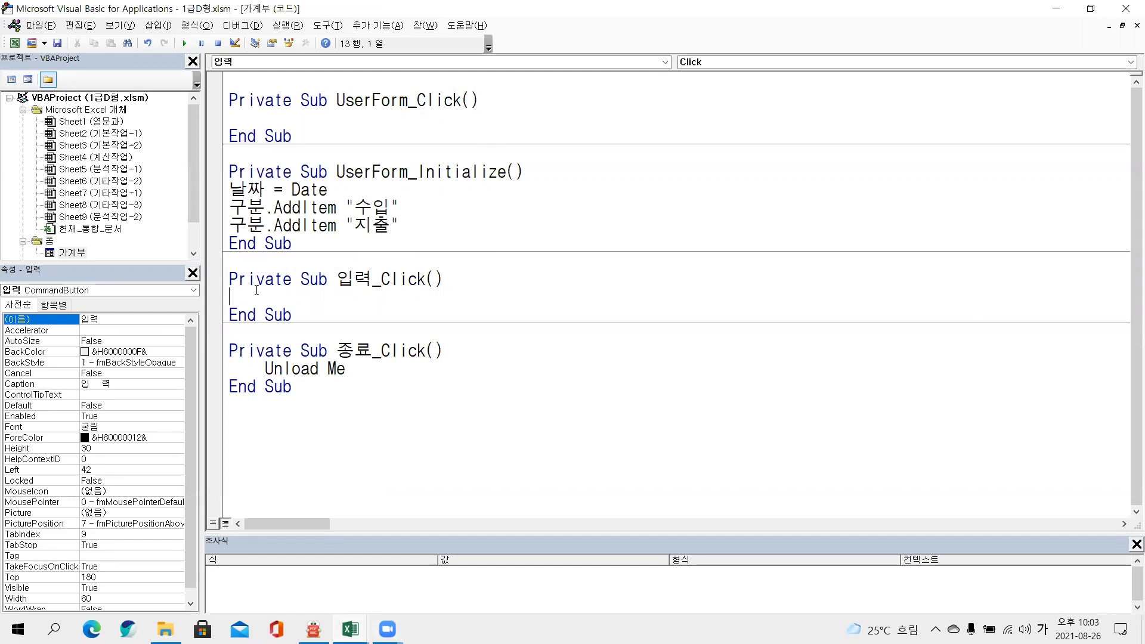
type("ㅁ")
key("BackSpace")
key("Hangul")
type("a=[a3].currentregion.rows.count")
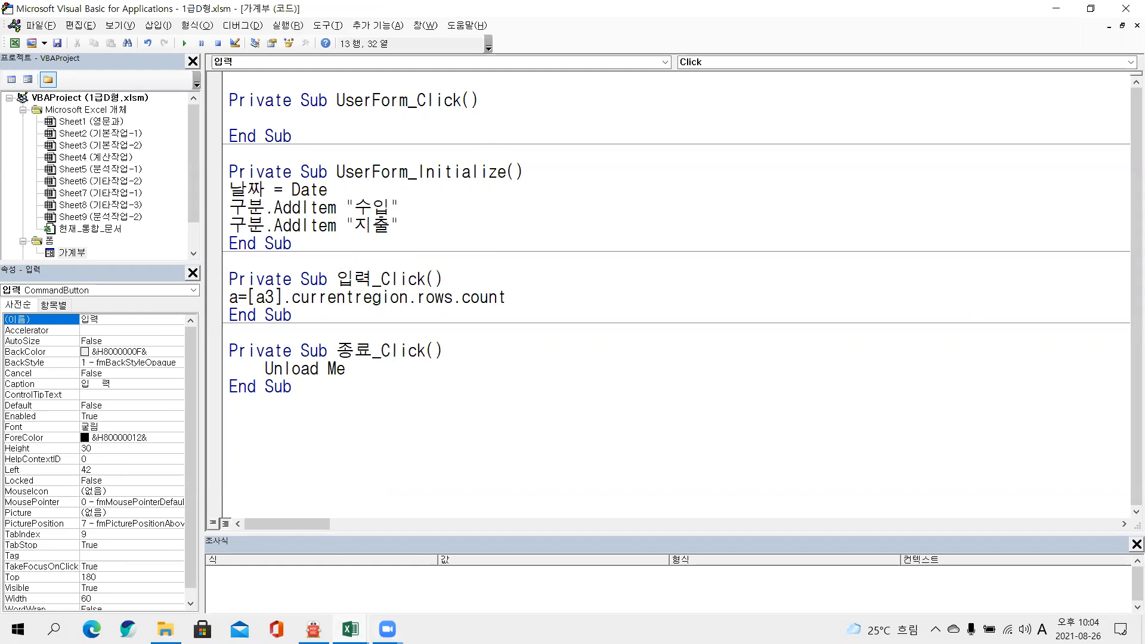
type("+3")
key("Return")
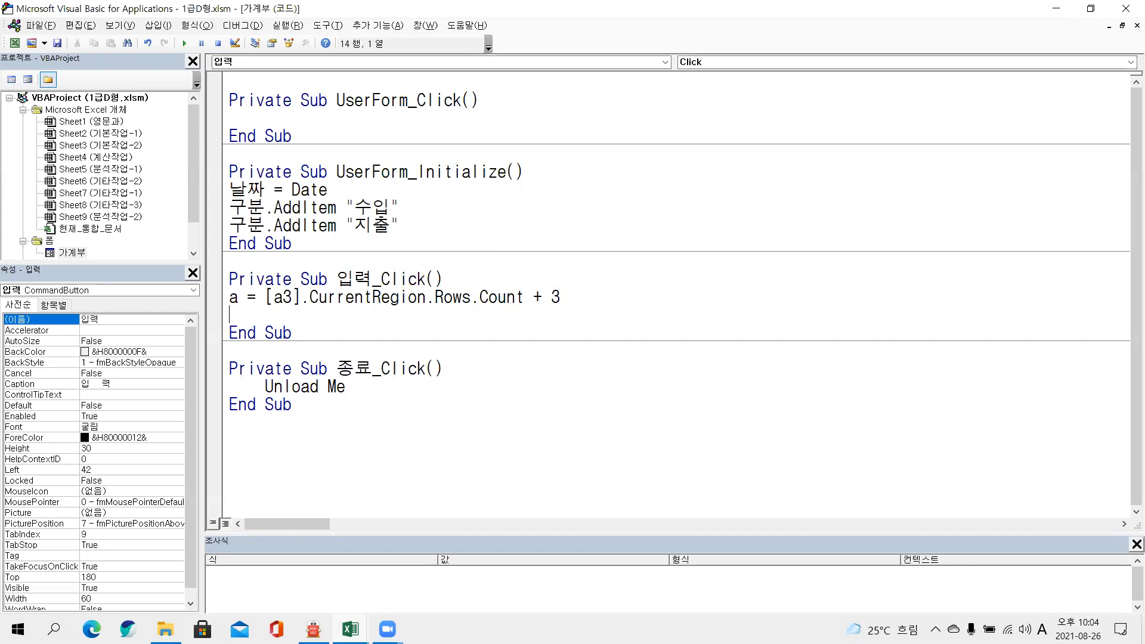
- Add the line Cells(a, 1) = 날짜.Value to write the date into the first column of the new row
type("cells(a,")
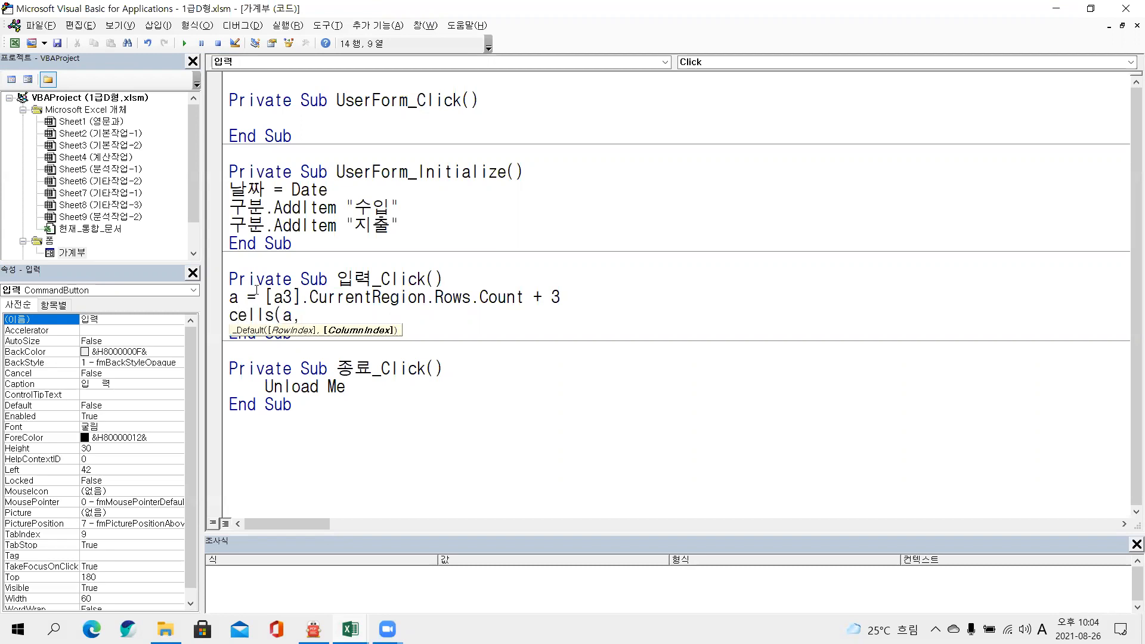
type("1)")
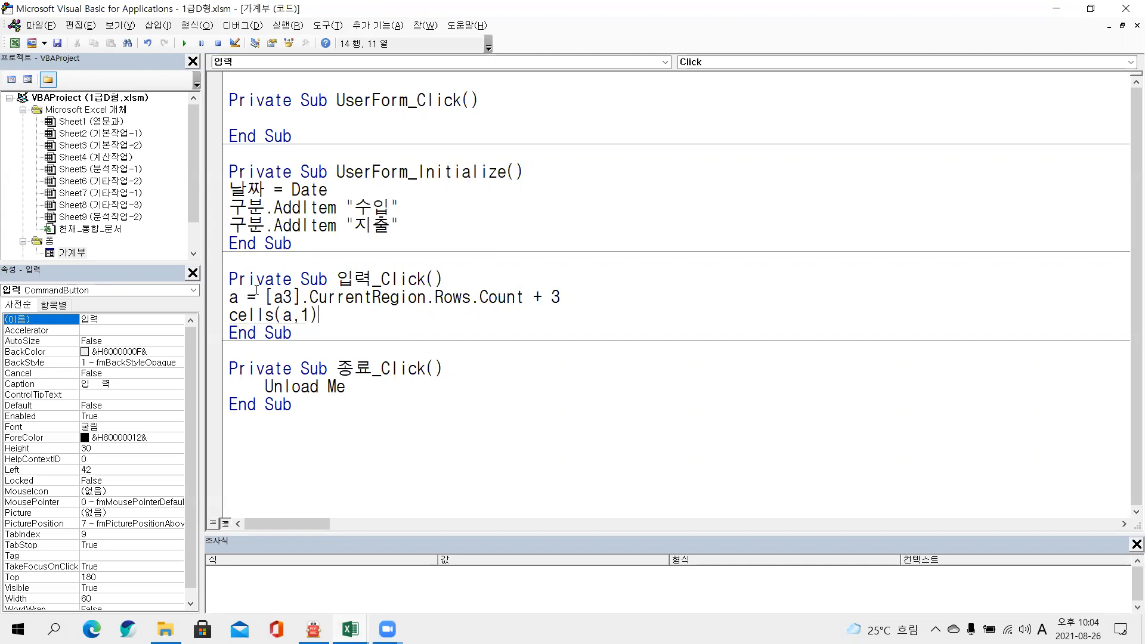
type("=")
key("Hangul")
type("날짜")
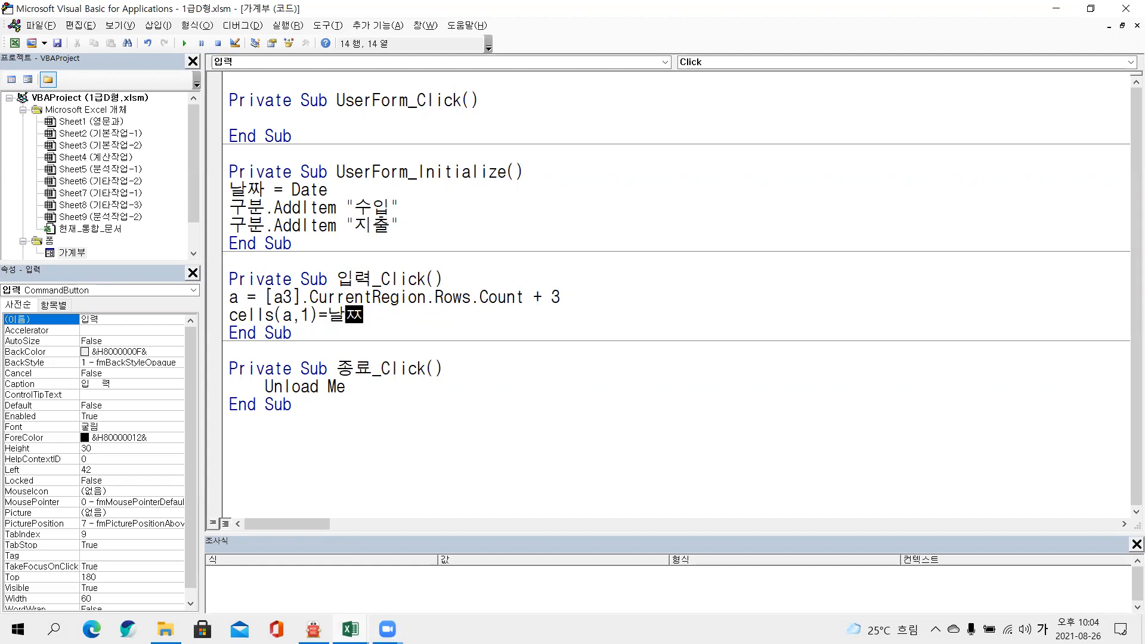
key("Hangul")
type(".ㅣ")
key("BackSpace")
key("Hangul")
type("l")
key("BackSpace")
type("va")
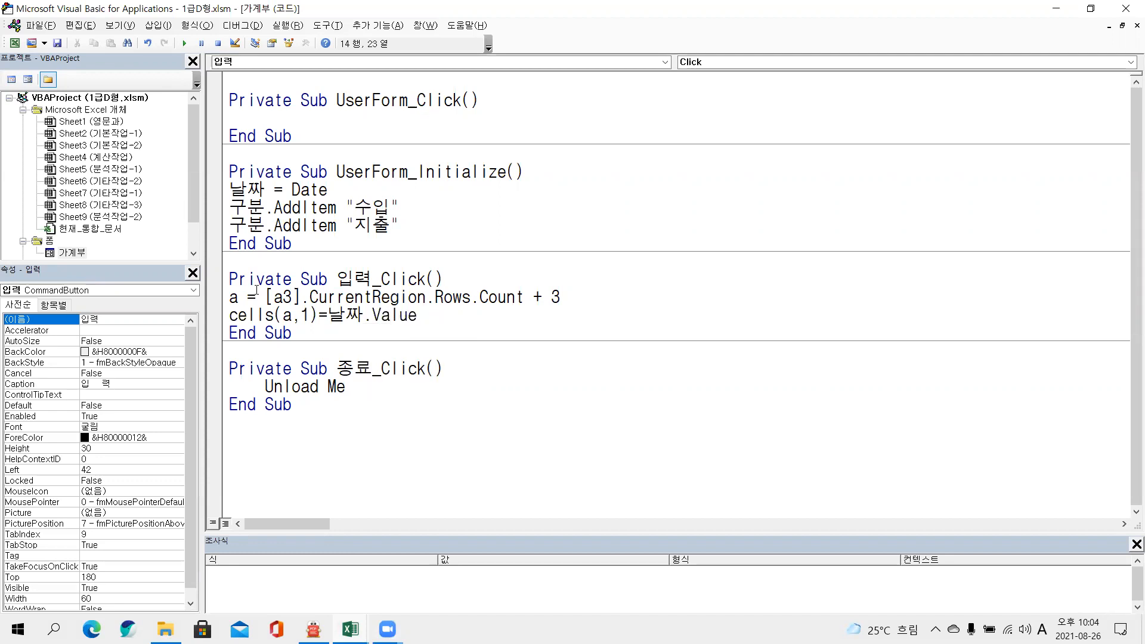
key("Return")
- Add the line Cells(a, 2) = 구분 to write the category into the second column
type("cells(a")
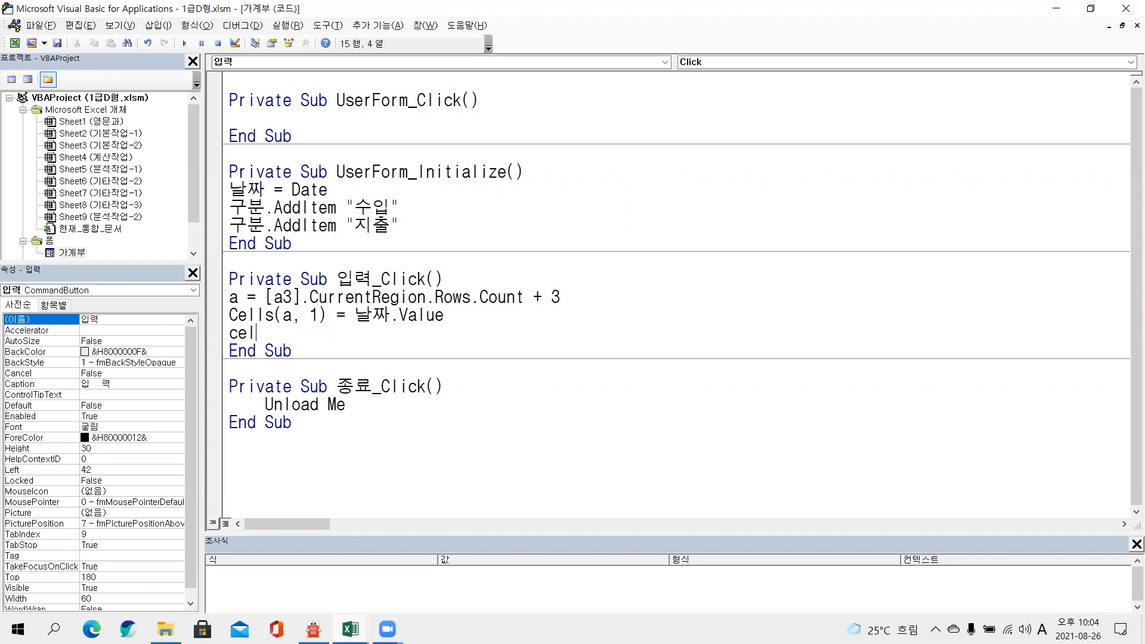
type(",2)")
type("=")
type("rn")
key("BackSpace")
key("BackSpace")
key("Hangul")
type("구")
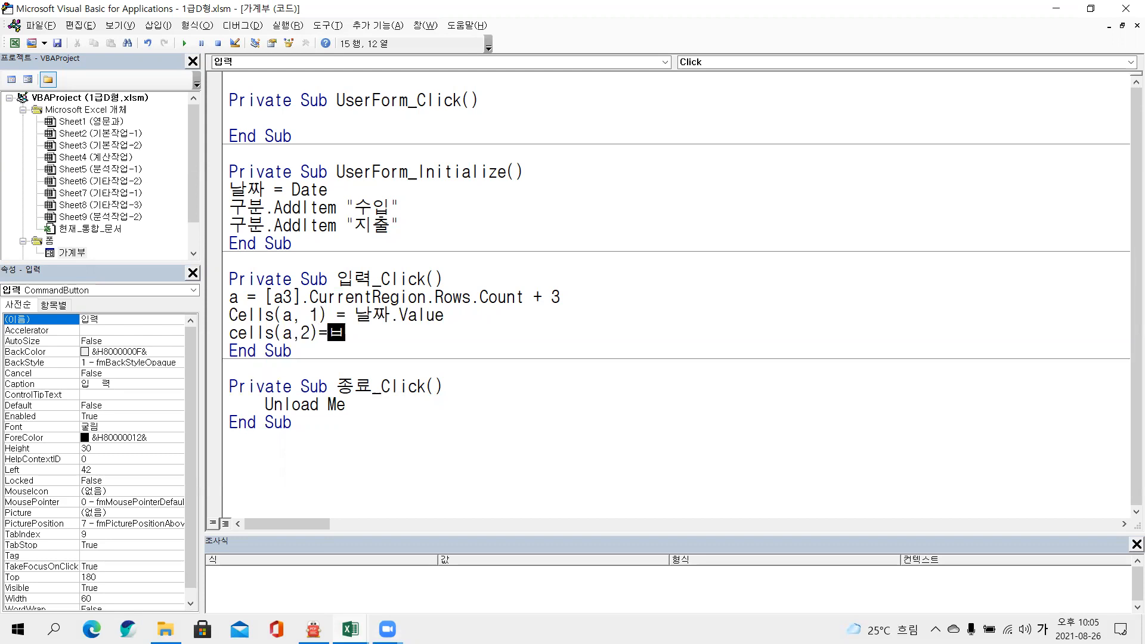
type("분")
key("Return")
- Add the line Cells(a, 3) = 내역 to write the description into the third column
type("ㅊㄷ")
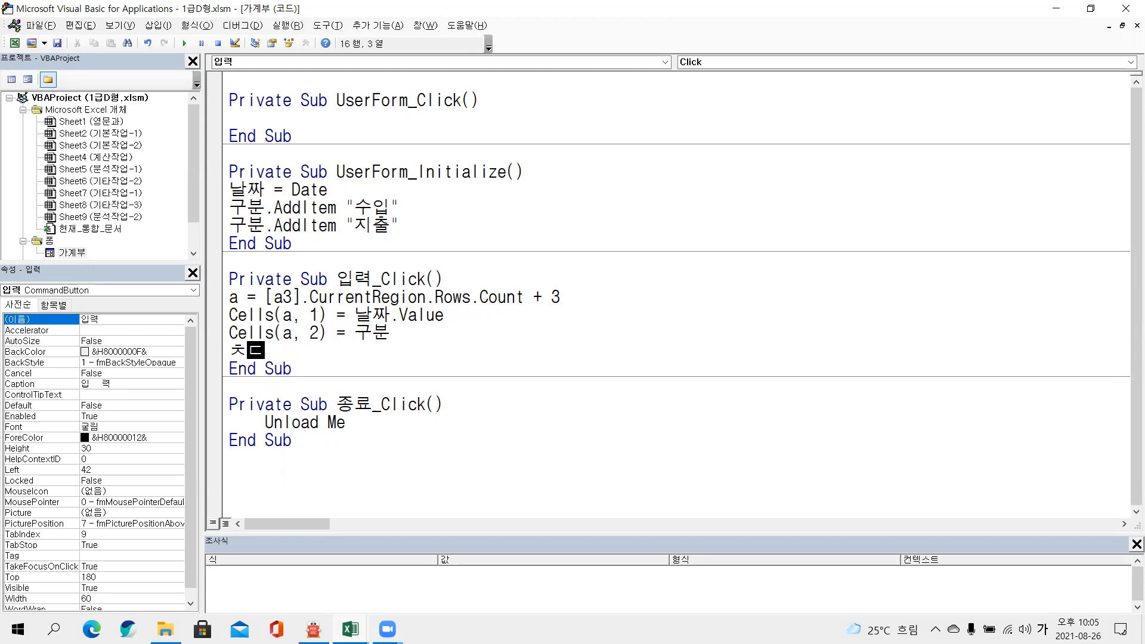
key("BackSpace")
key("Hangul")
key("BackSpace")
type("cells(a,3")
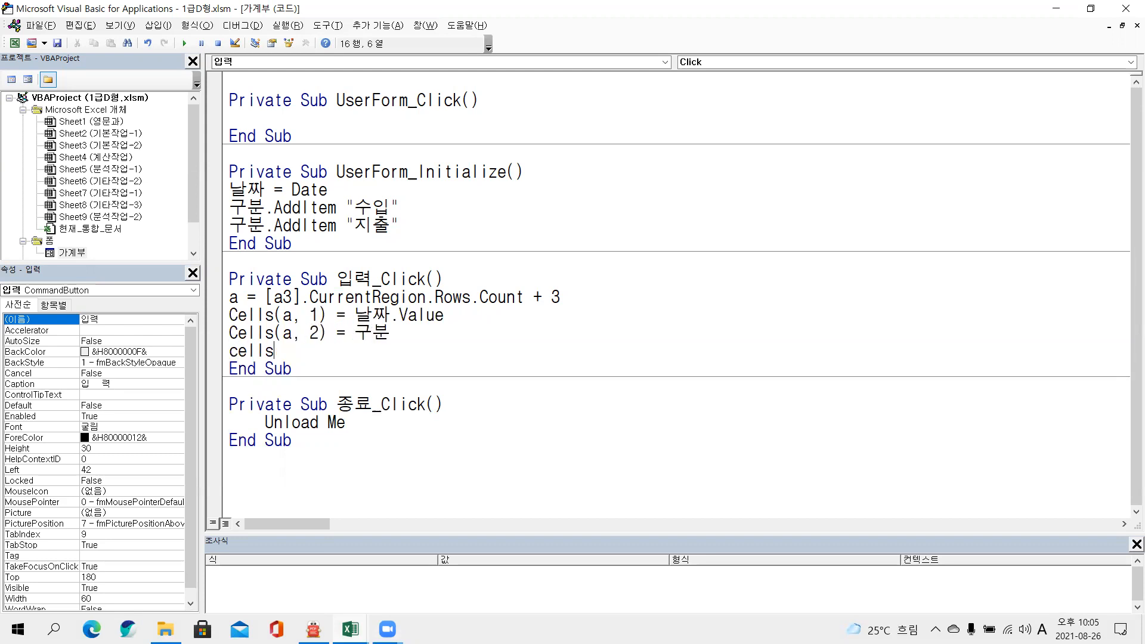
type(")")
type("=s")
key("BackSpace")
key("Hangul")
type("내역")
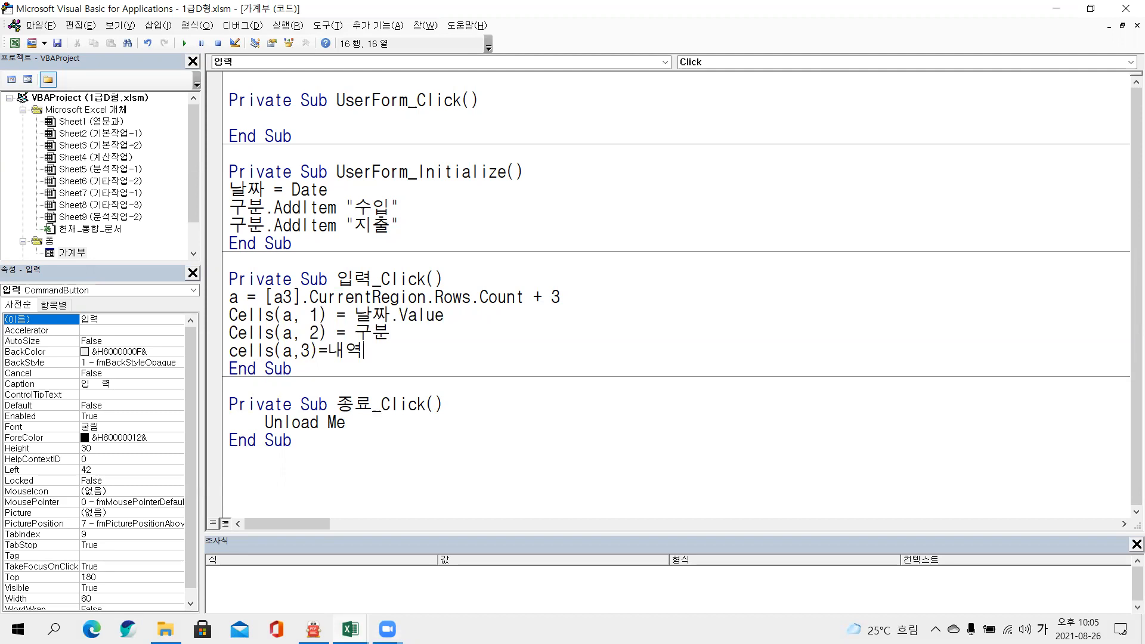
key("Return")
- Add the line Cells(a, 4) = 금액.Value to write the amount into the fourth column as a number
type("치")
key("BackSpace")
key("Hangul")
type("cells(a")
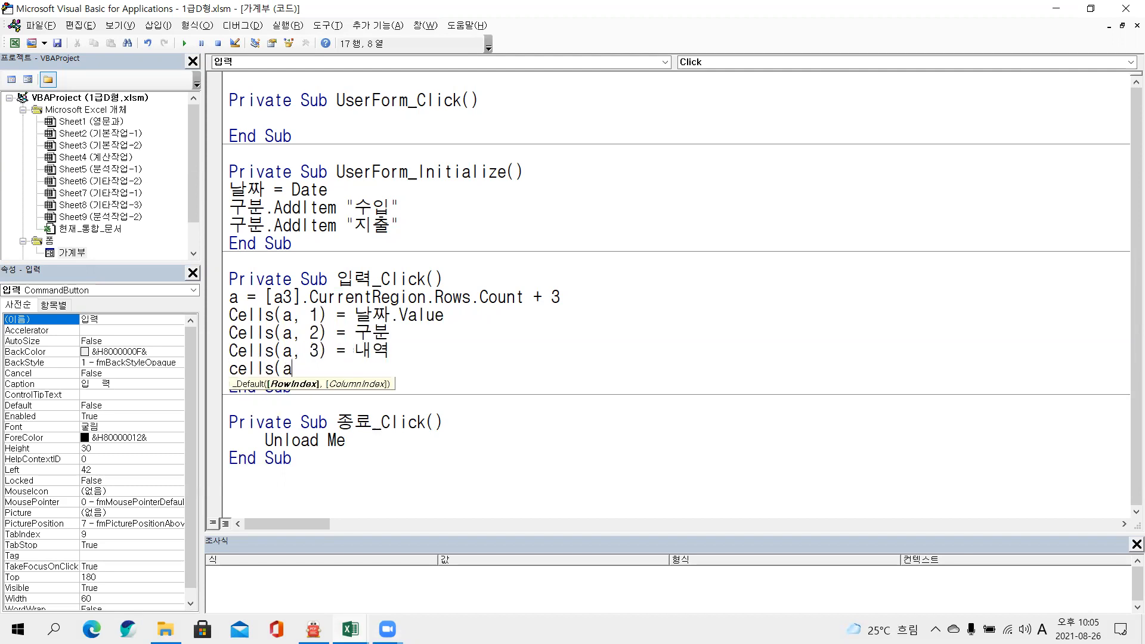
type(",4")
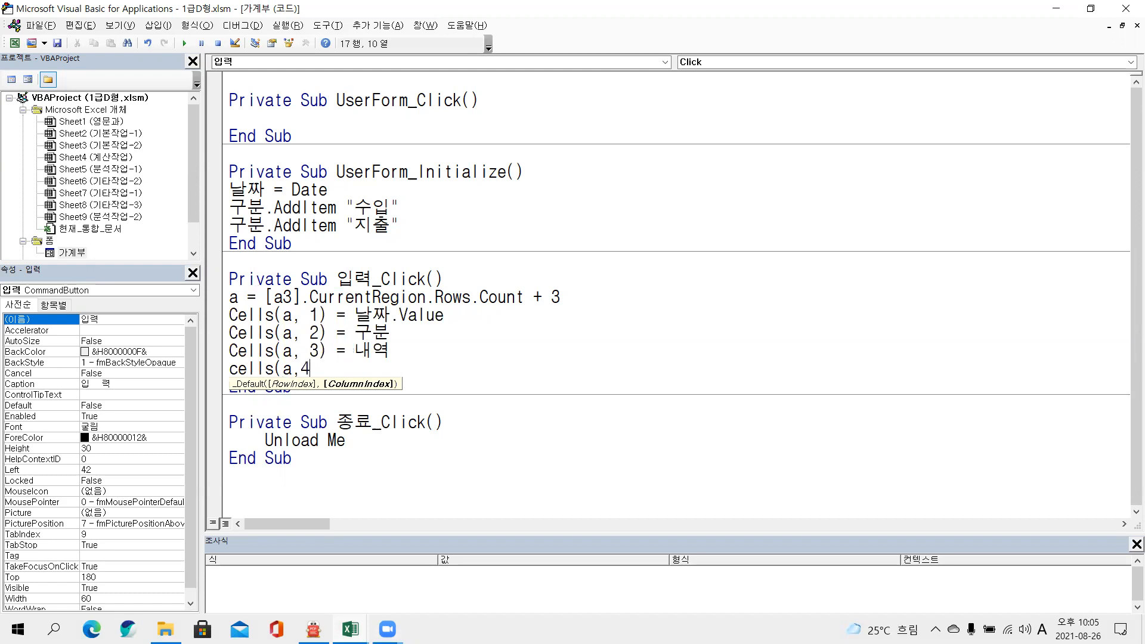
type(")=")
key("Hangul")
type("금액")
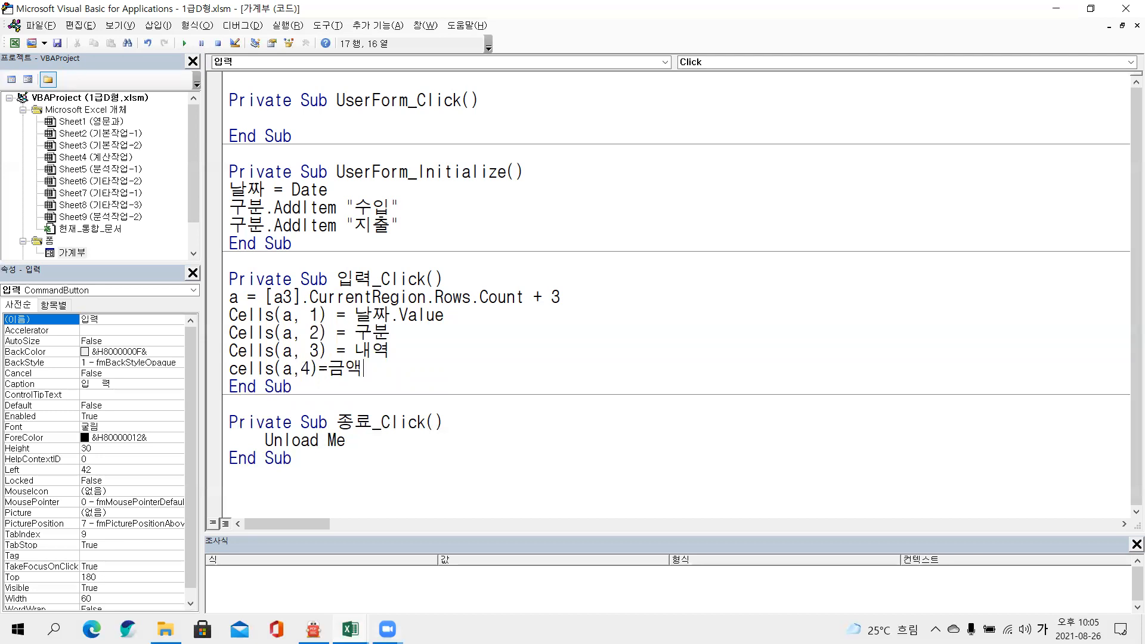
type(".")
key("Hangul")
type("va")
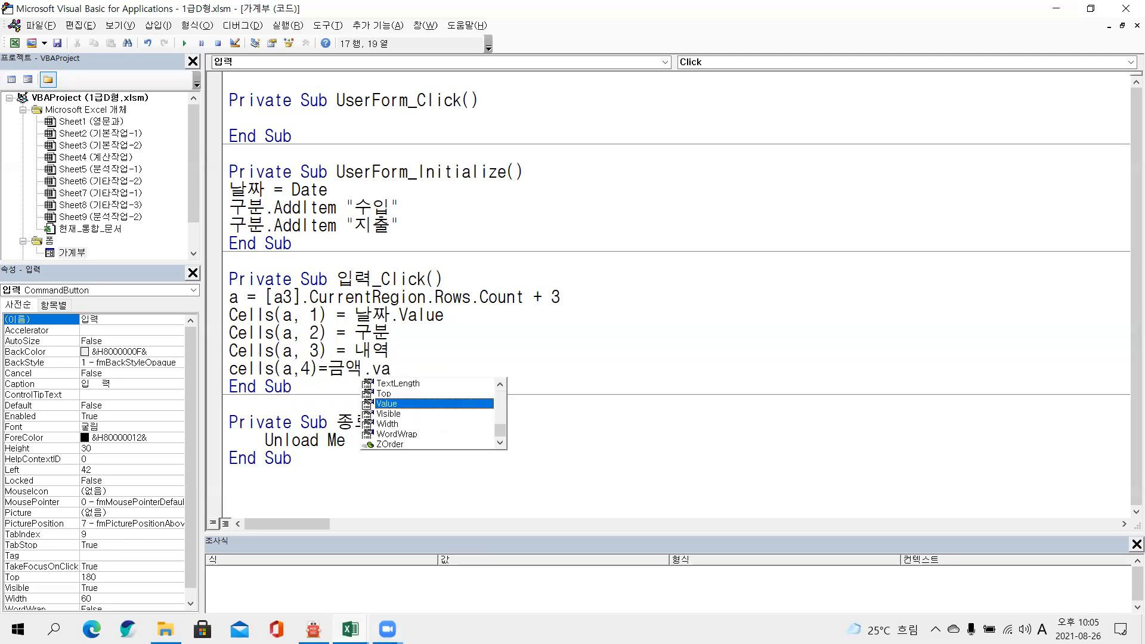
key("Tab")
key("Return")
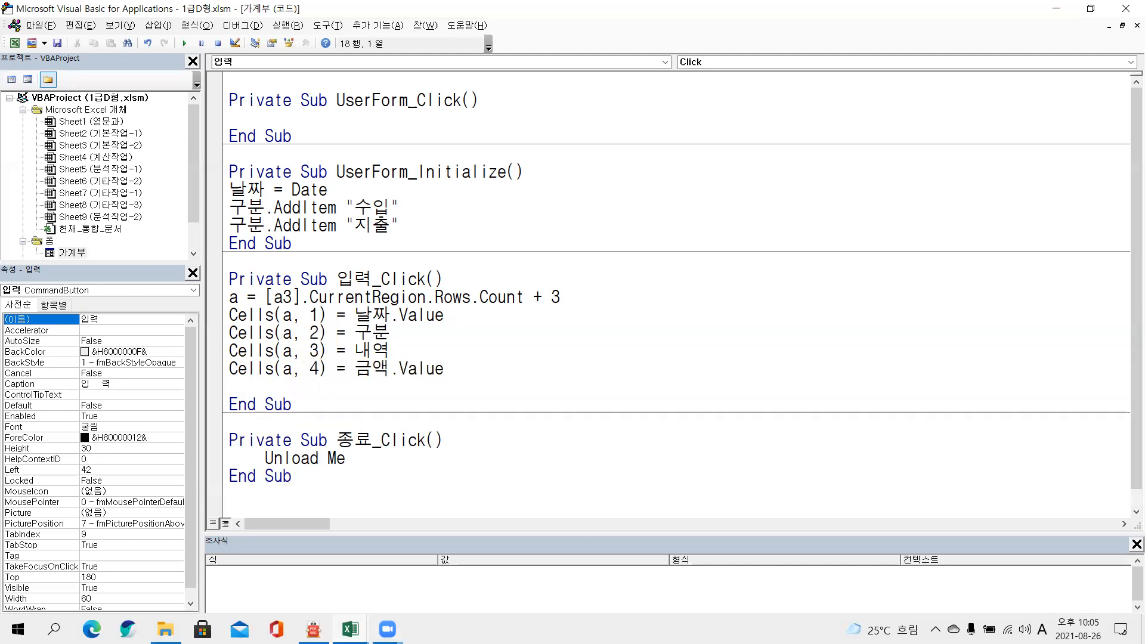
- Clear the input controls at the end of the procedure with the lines 구분 = "", 내역 = "" and 금액 = ""
key("Hangul")
type("구분 = \"\"")
key("Return")
type("내역=\"\"")
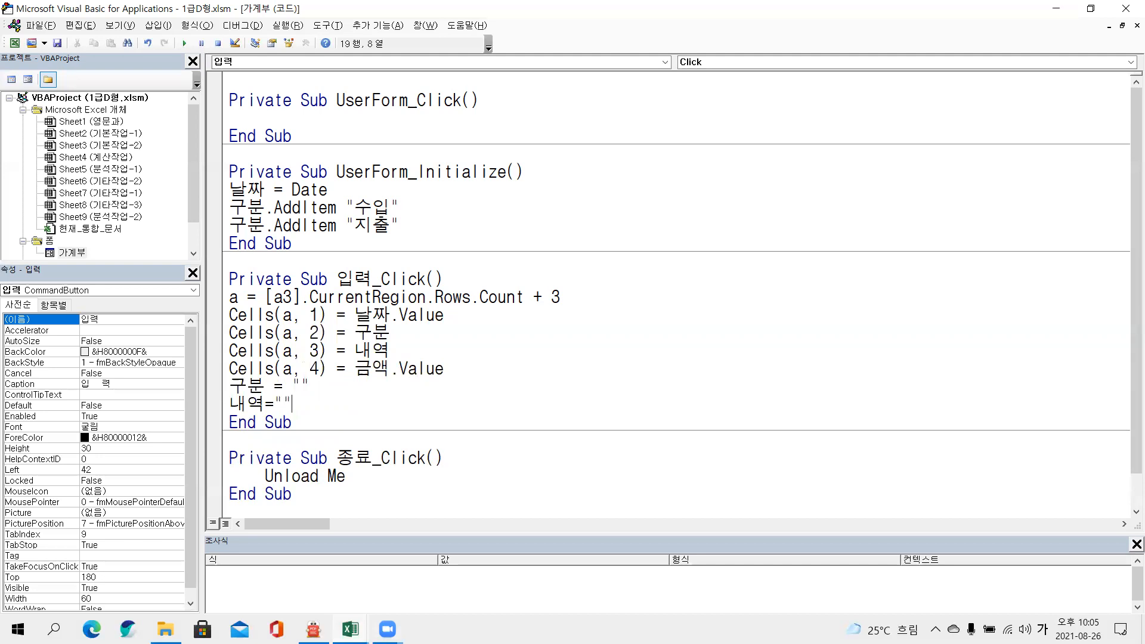
key("Return")
type("금액 = \"")
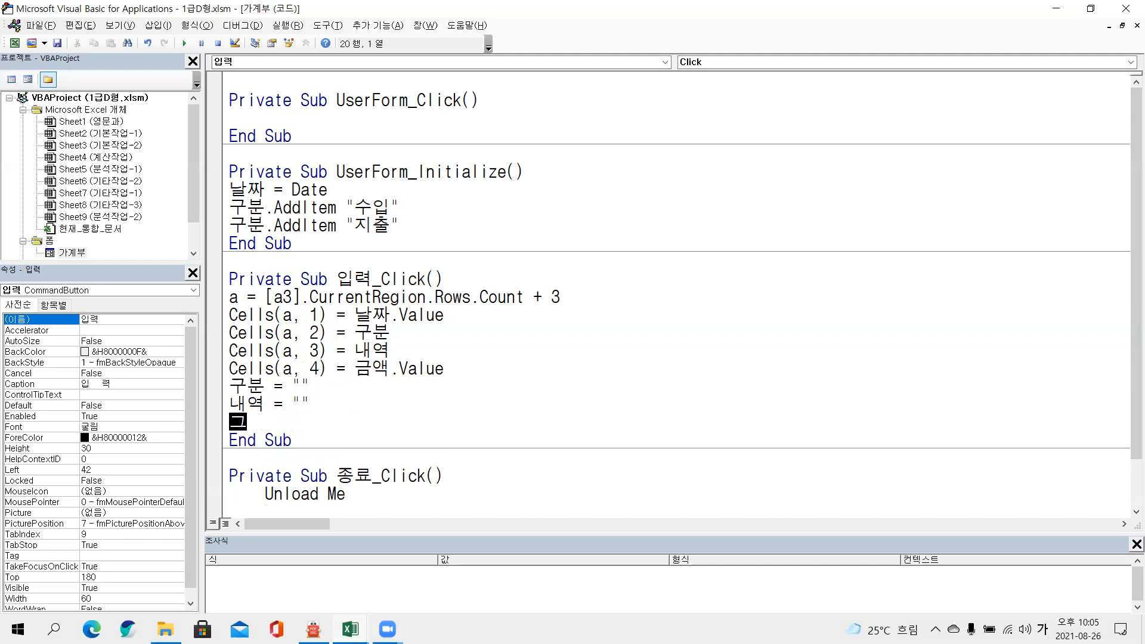
type("\"")
key("Return")
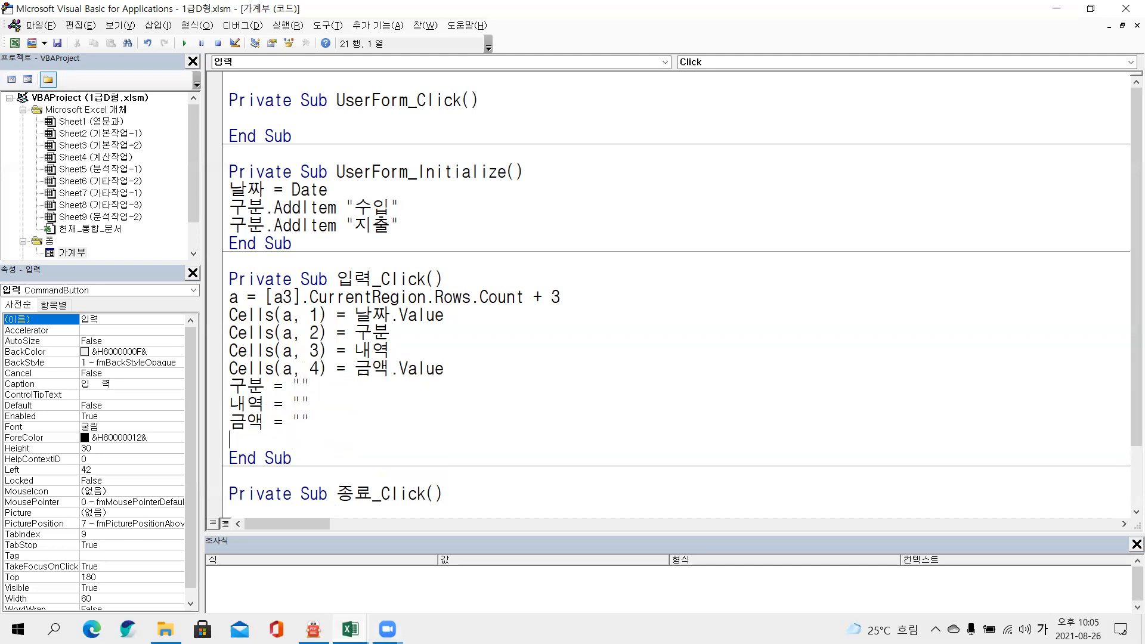
- Add the lines 구분 = "" and 구분.SetFocus at the end of the 입력_Click procedure
type("구분=\"\"")
key("Return")
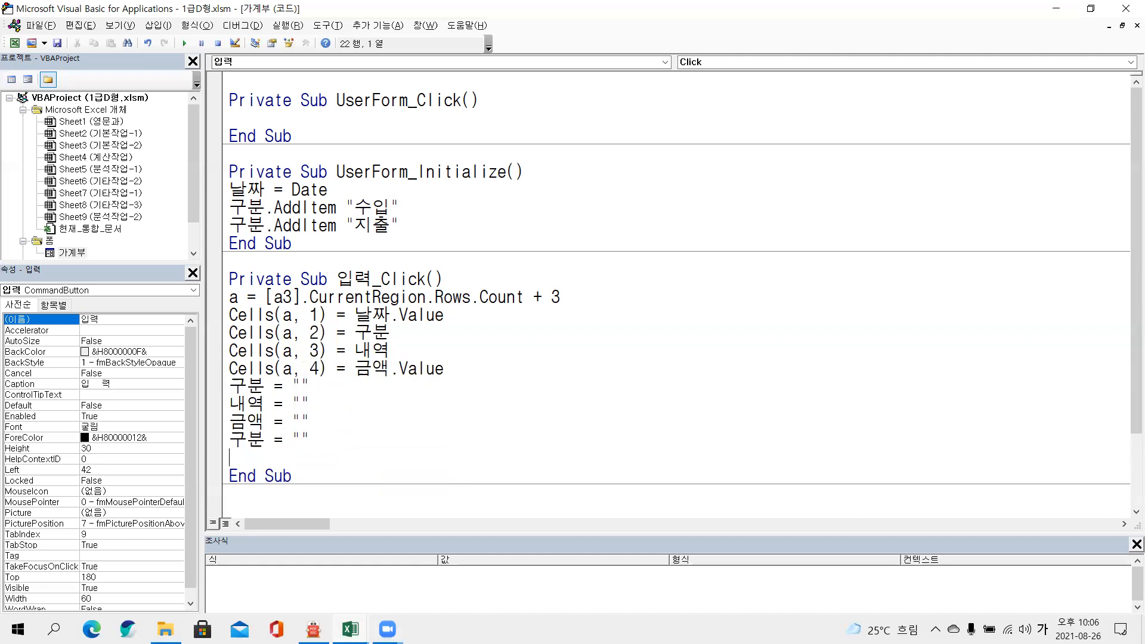
type("구분.")
key("Hangul")
type("se")
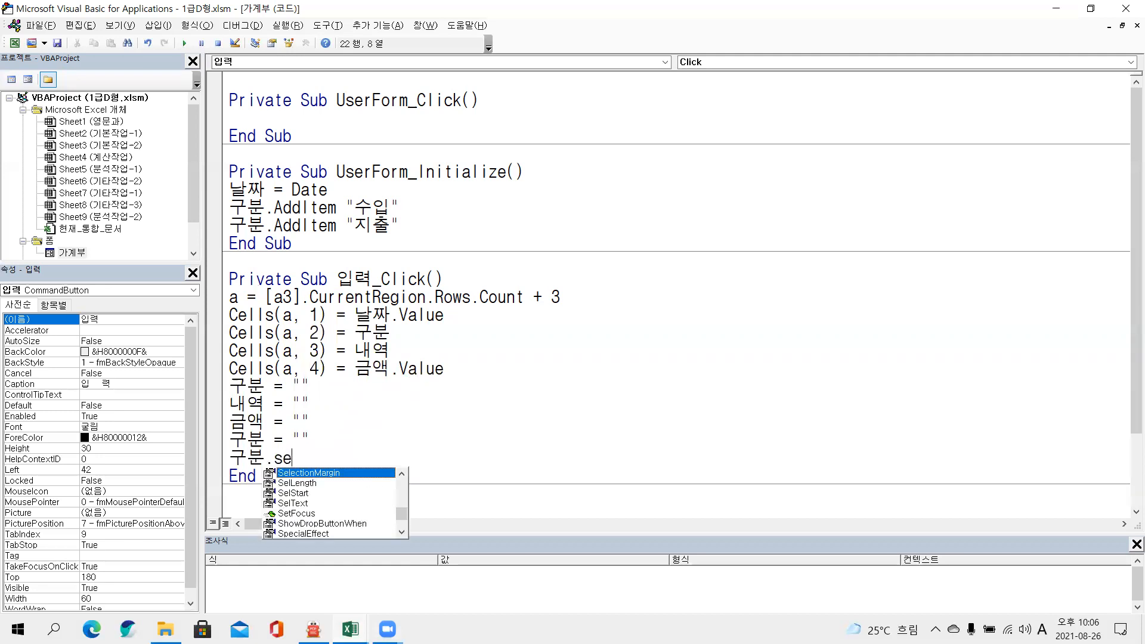
key("Down")
key("Down")
key("Down")
key("Down")
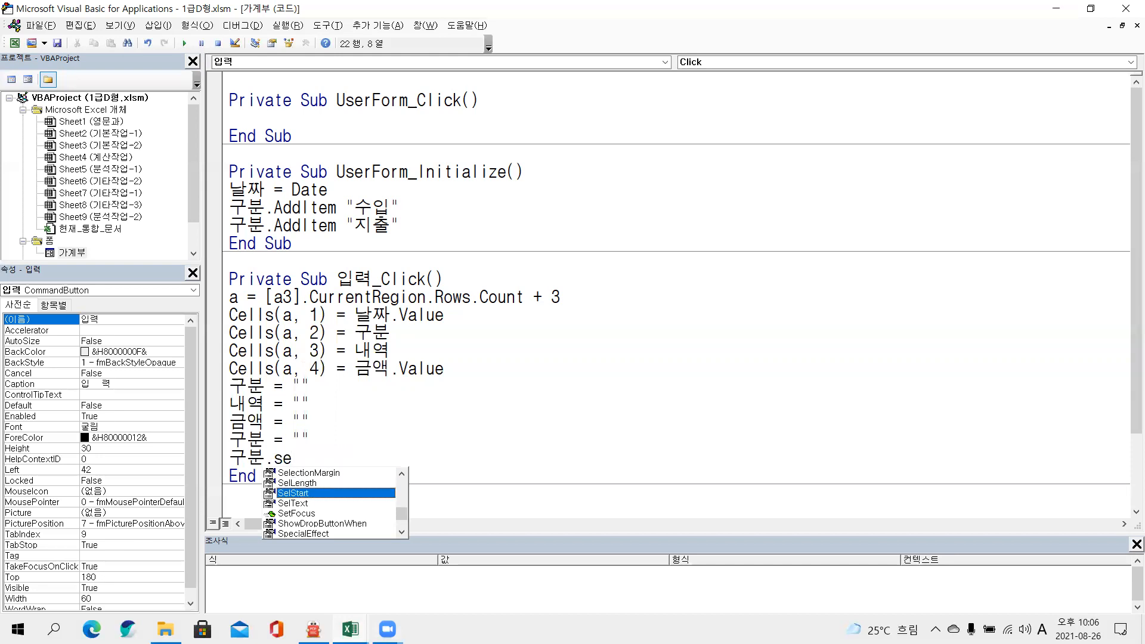
key("space")
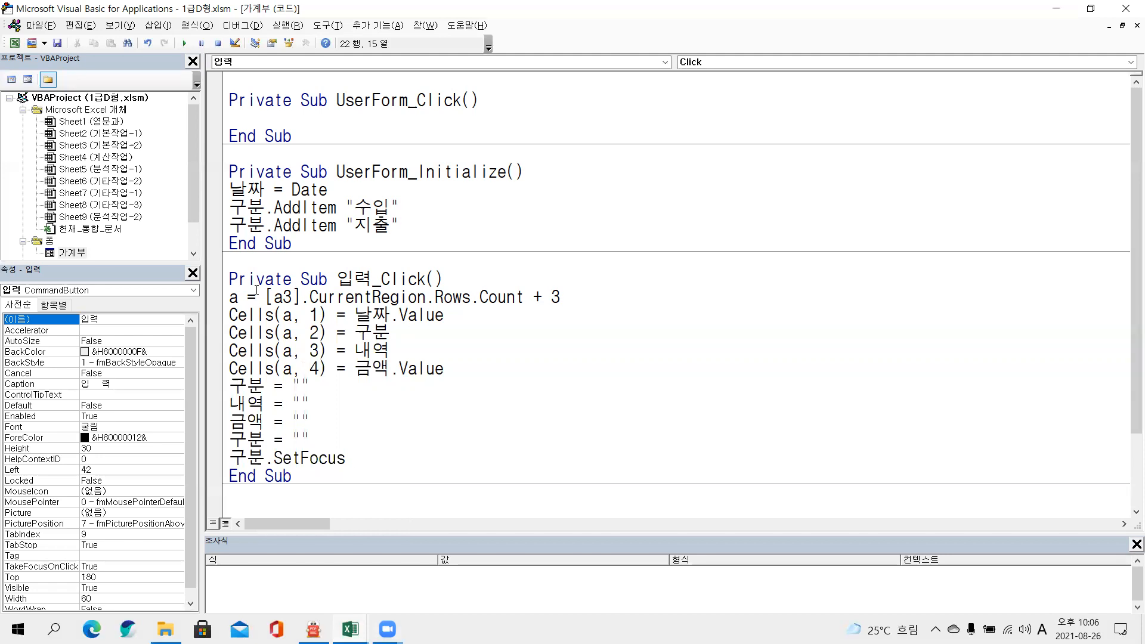
- Run the 가계부 form, submit a test record with 구분 수입, 내역 식비 and 금액 100000, and close the form
left_click(187, 46)
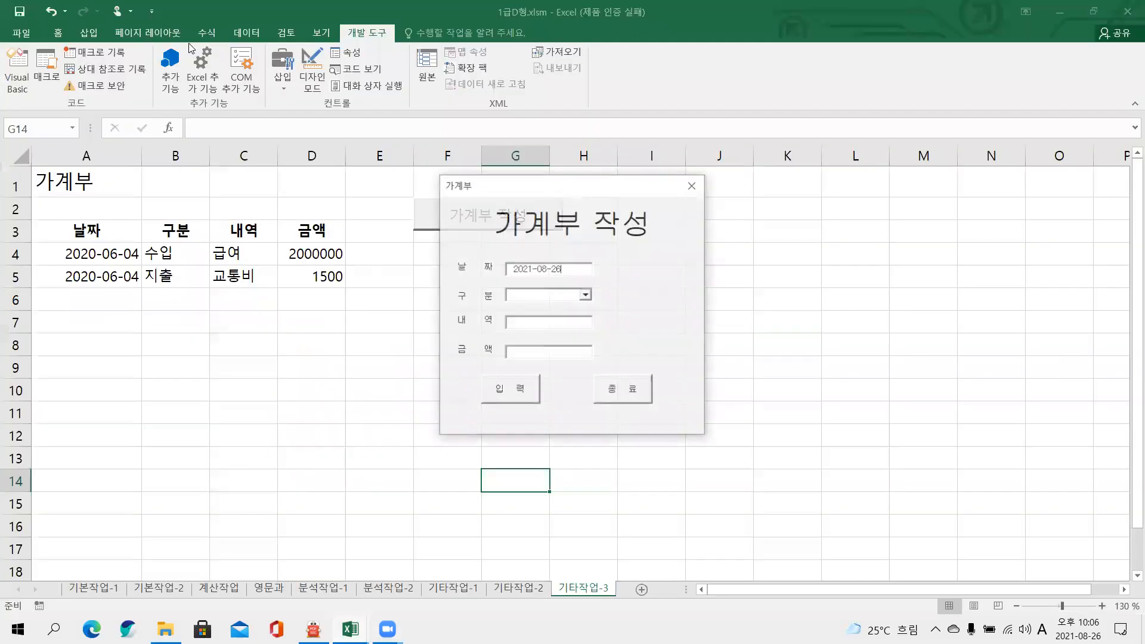
left_click(585, 294)
left_click(558, 307)
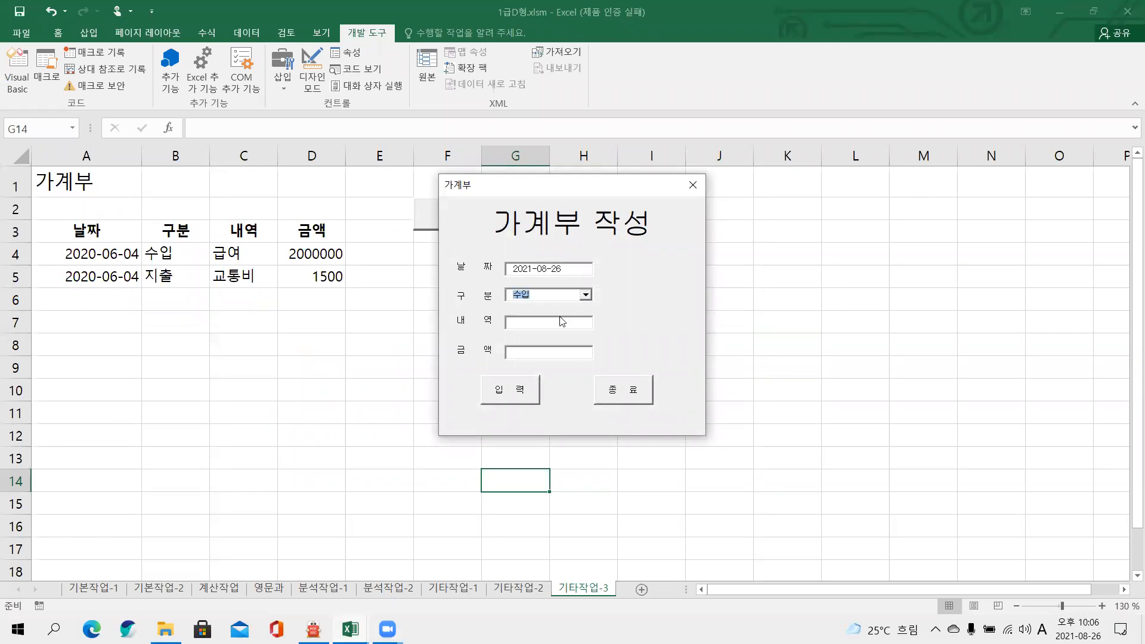
left_click(563, 322)
type("ㅂ")
key("BackSpace")
key("Hangul")
type("식비")
left_click(565, 353)
type("100000")
left_click(520, 392)
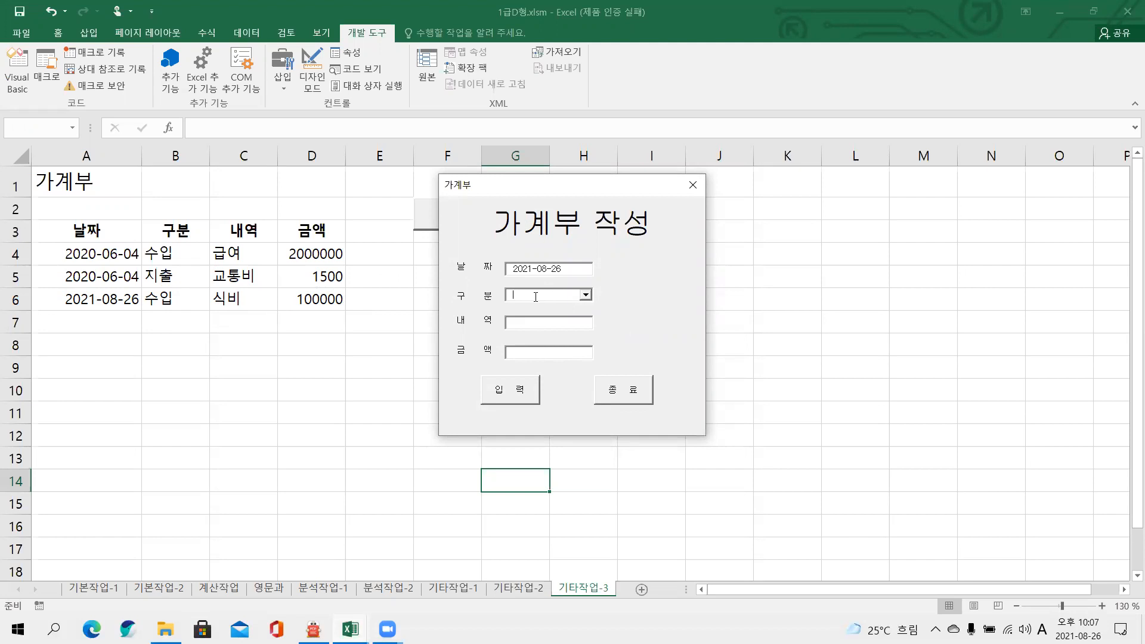
left_click(693, 184)
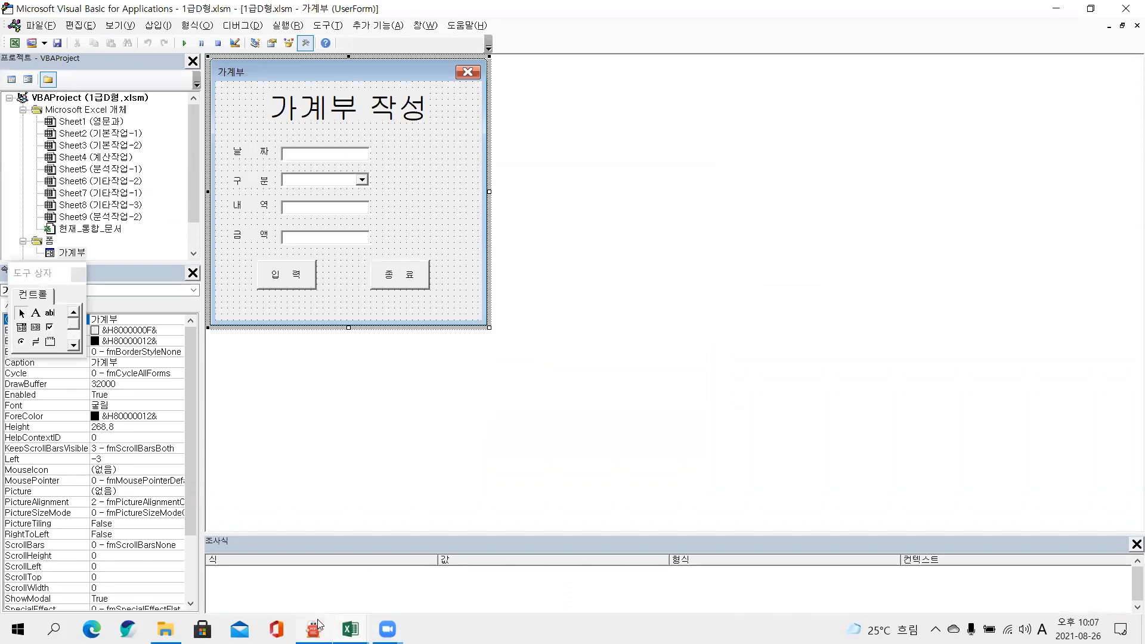
- Switch to 알PDF and examine task ③ on the cell-change event procedure required for the 기타작업-3 sheet
left_click(313, 596)
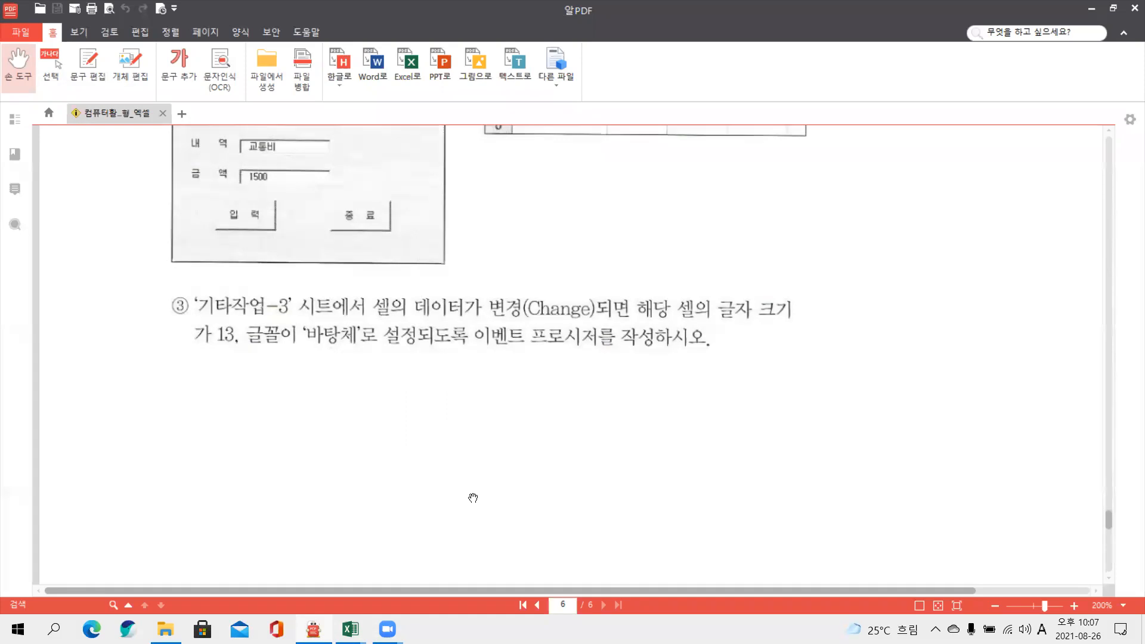
left_click_drag(201, 315, 363, 318)
left_click_drag(479, 319, 548, 320)
left_click_drag(619, 317, 614, 343)
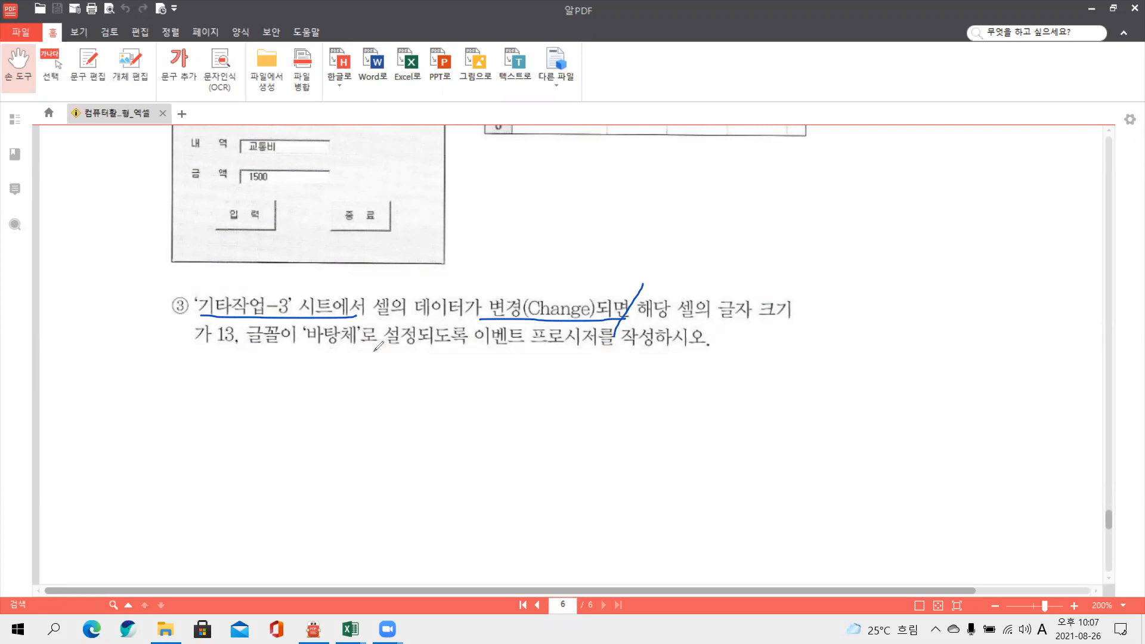
mouse_move(367, 351)
left_mouse_down()
mouse_move(417, 350)
mouse_move(401, 383)
left_mouse_up()
left_click_drag(439, 361, 480, 376)
left_click_drag(494, 369, 563, 368)
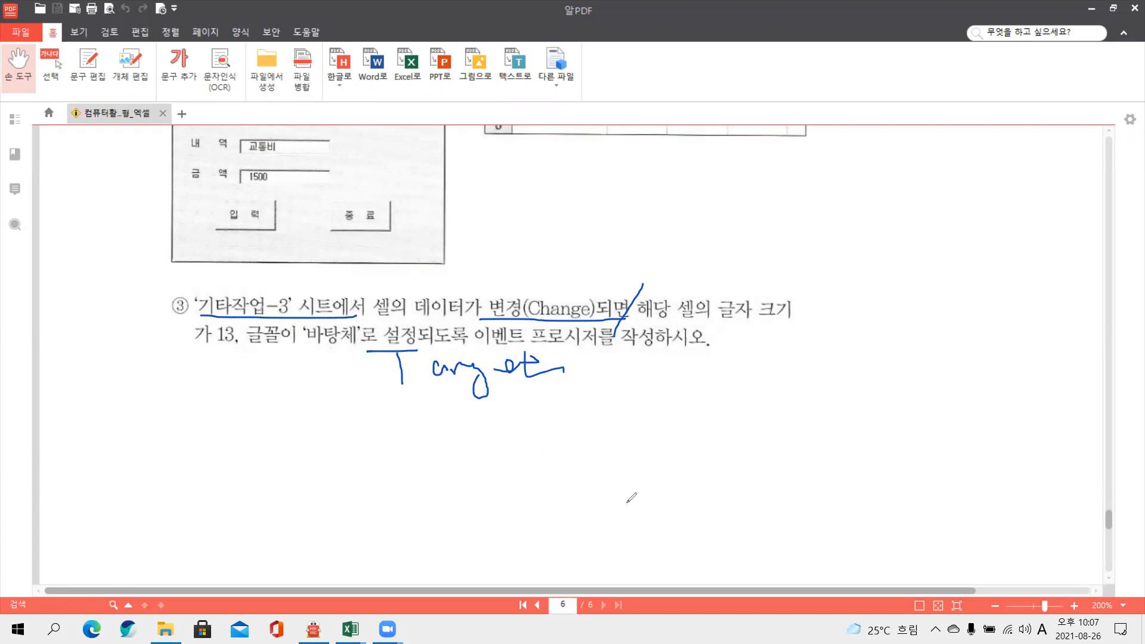
left_click(516, 552)
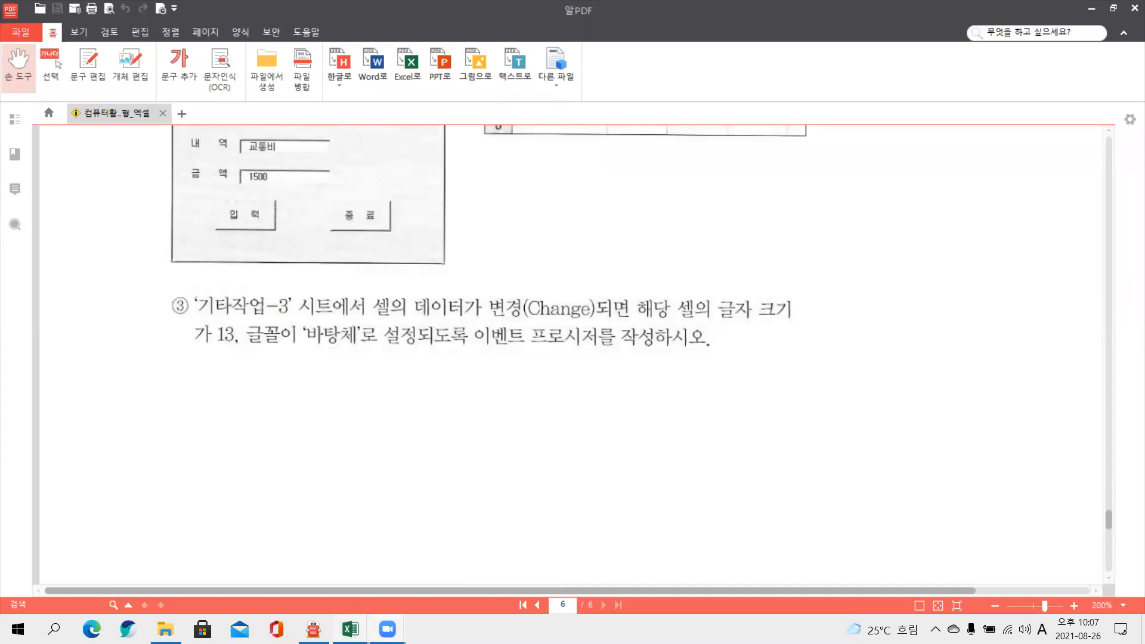
- Switch back to the Visual Basic editor and create a Worksheet_Change procedure in the code of Sheet8 (기타작업-3)
mouse_move(350, 629)
left_click(434, 545)
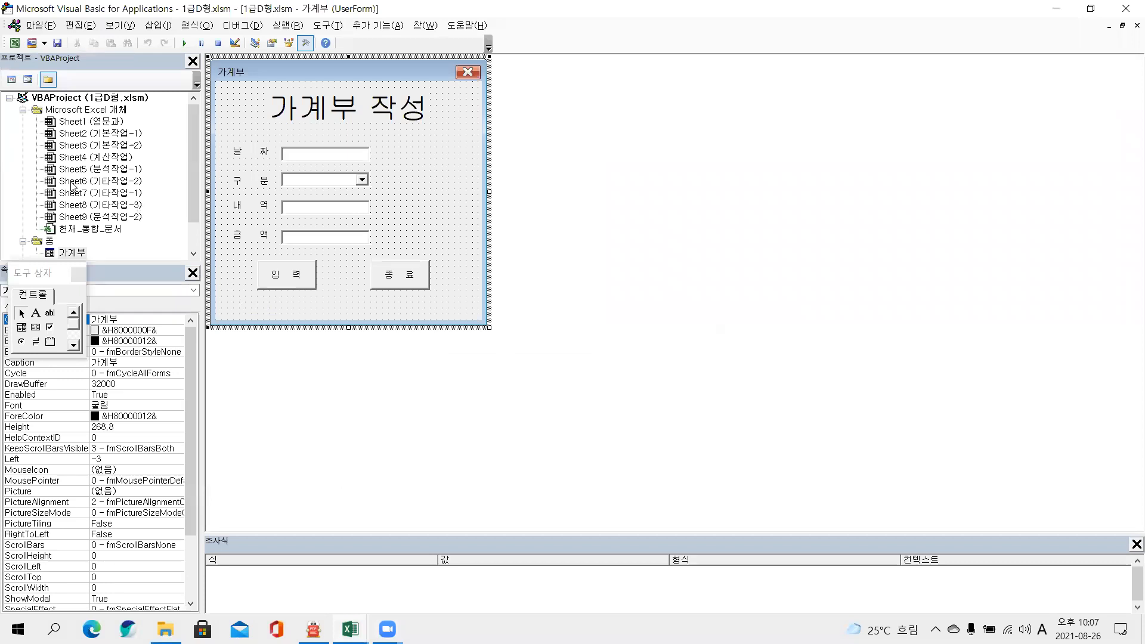
double_click(93, 209)
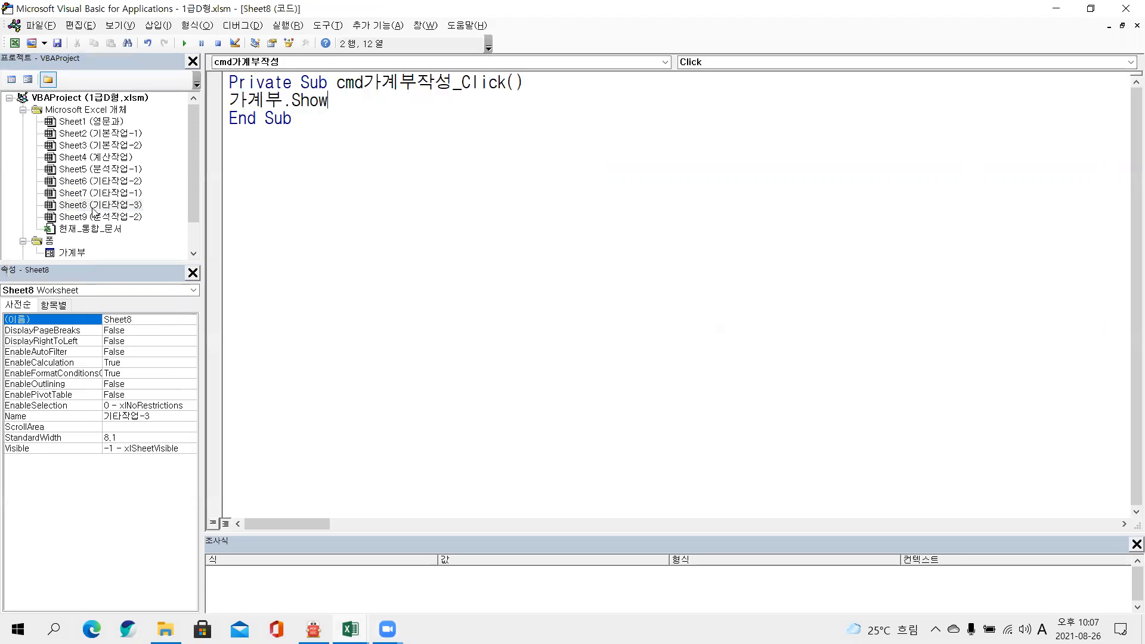
left_click(332, 63)
left_click(307, 91)
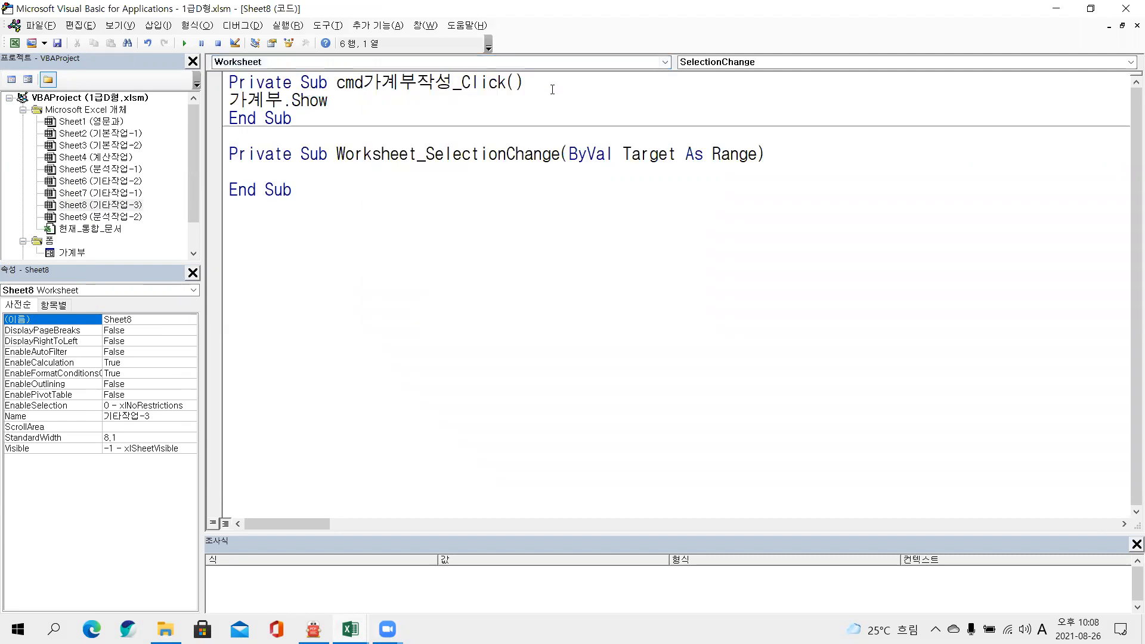
left_click(785, 62)
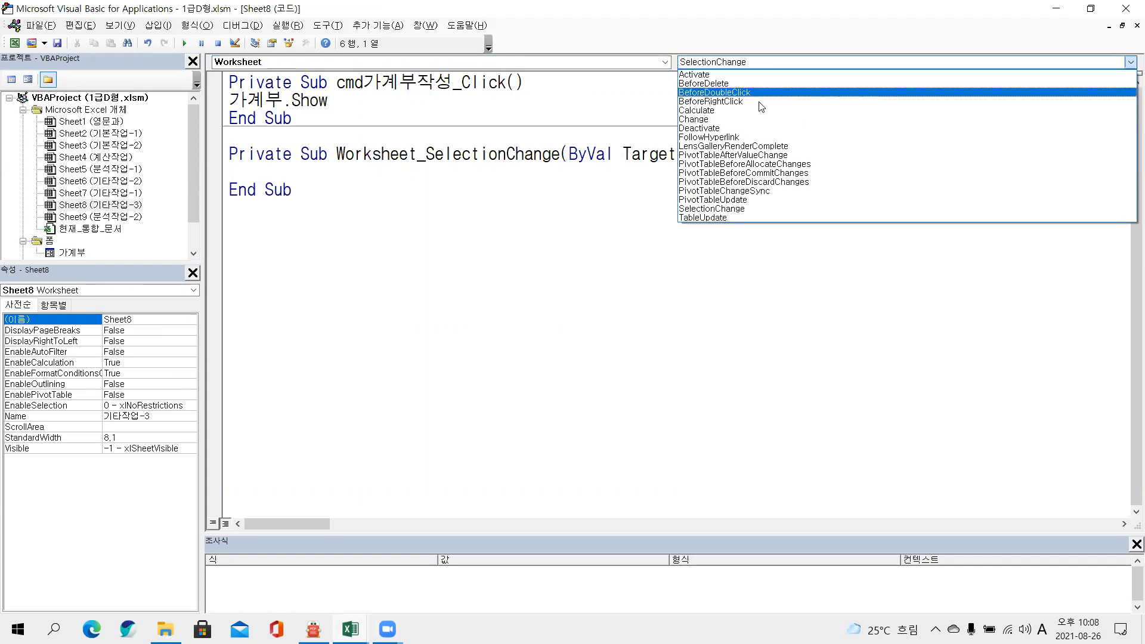
left_click(698, 119)
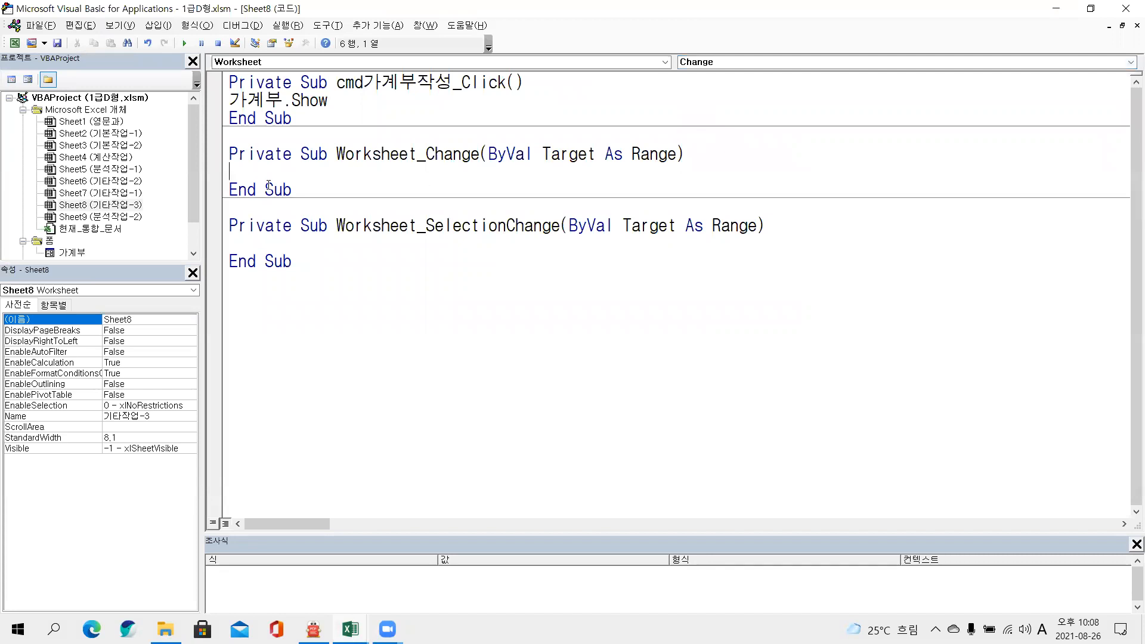
- Add the line Target.Font.Size = 13 to the Worksheet_Change procedure
key("Hangul")
type("ㅅ")
key("Hangul")
type("ta")
key("ctrl+space")
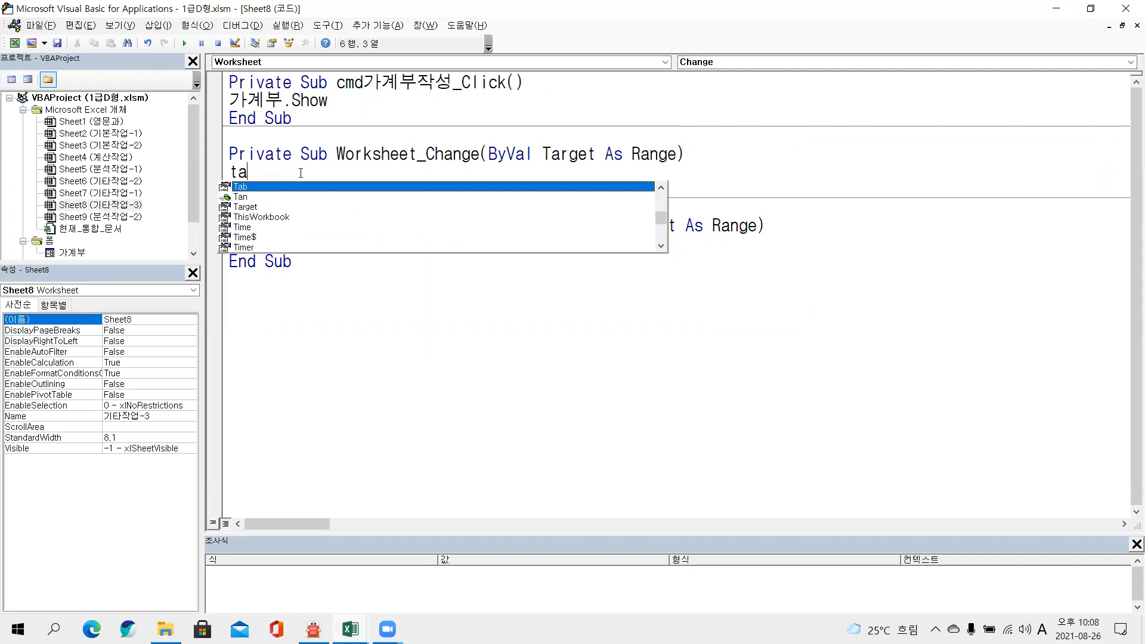
key("Down")
key("Down")
type(".")
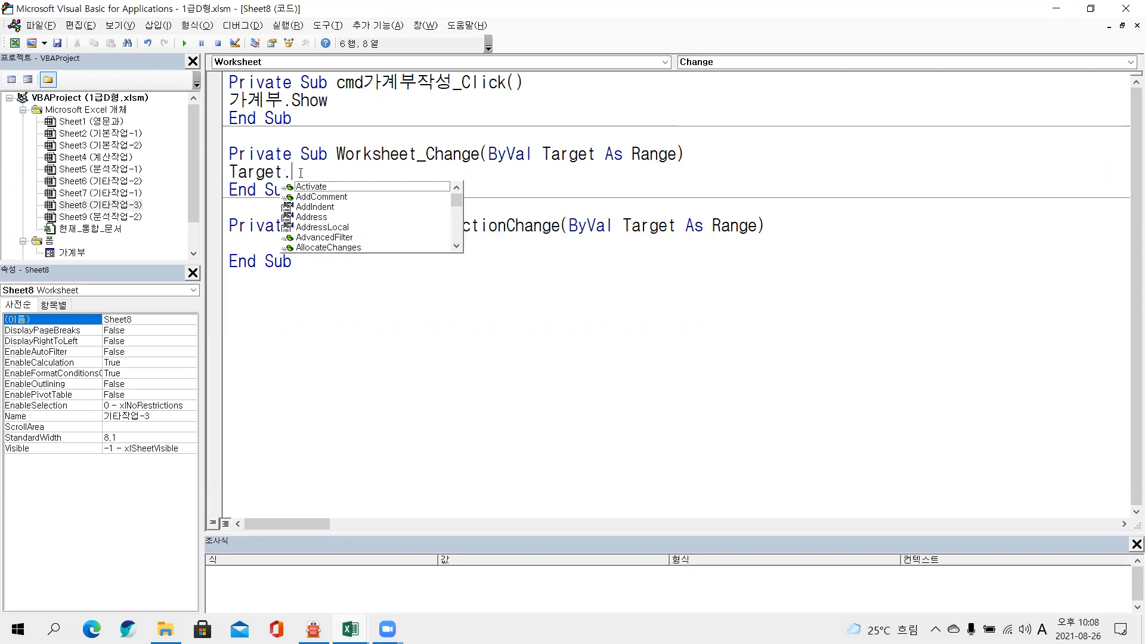
type("fo")
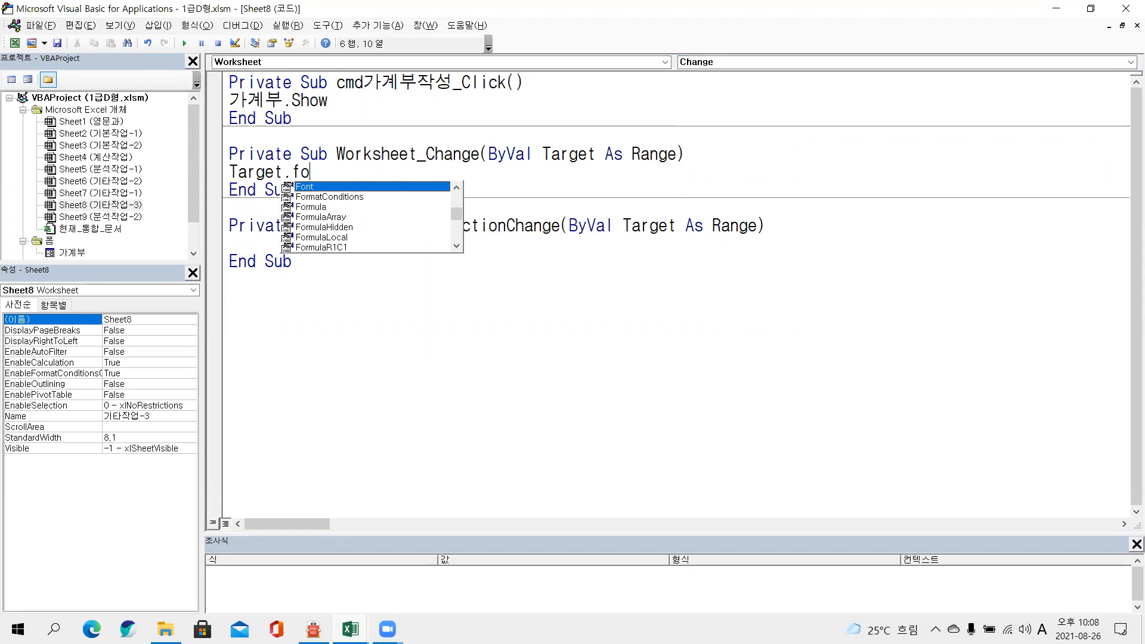
type("nt.si")
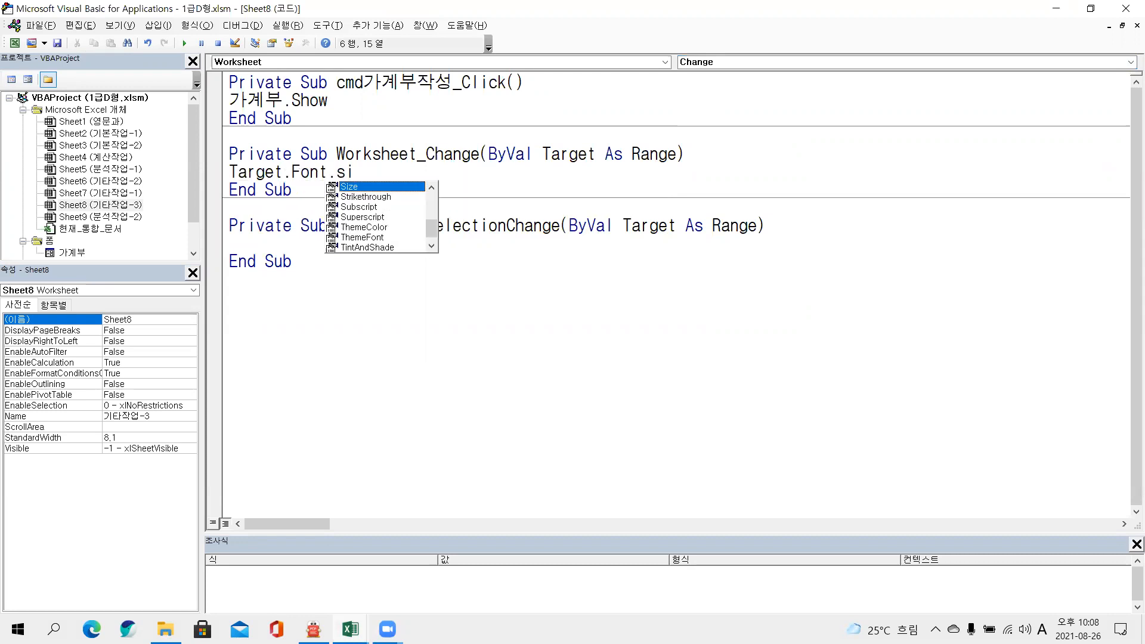
type("ze=13")
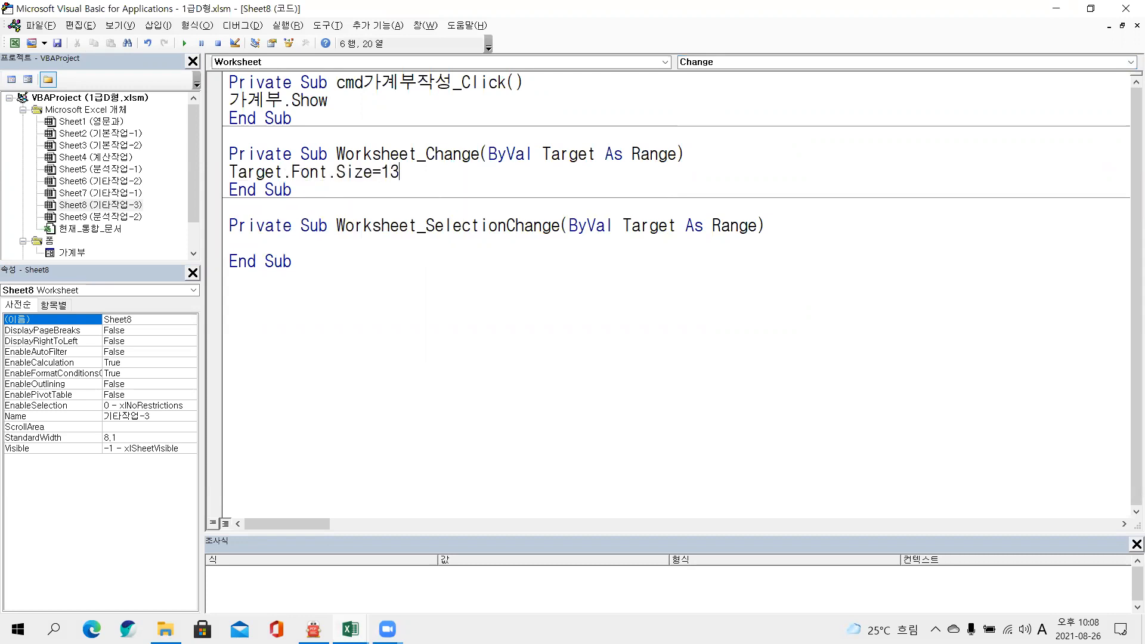
- Add the line Target.Font.Name = "바탕체" below the font size line in the Worksheet_Change procedure
key("Return")
type("ta")
key("ctrl+space")
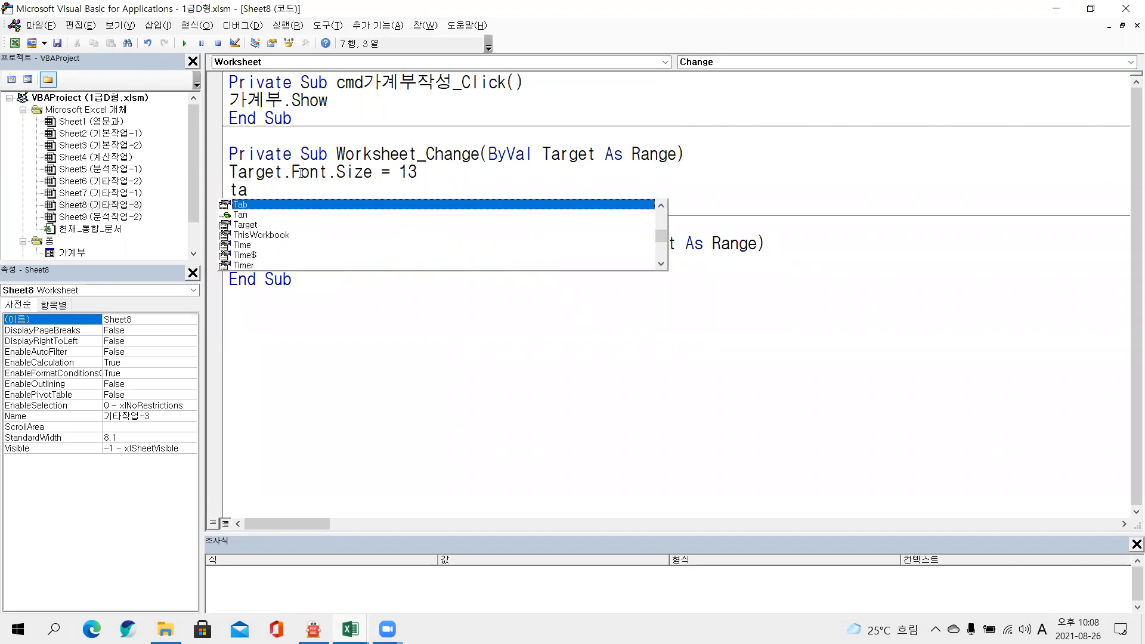
key("Down")
key("Down")
type("rget.")
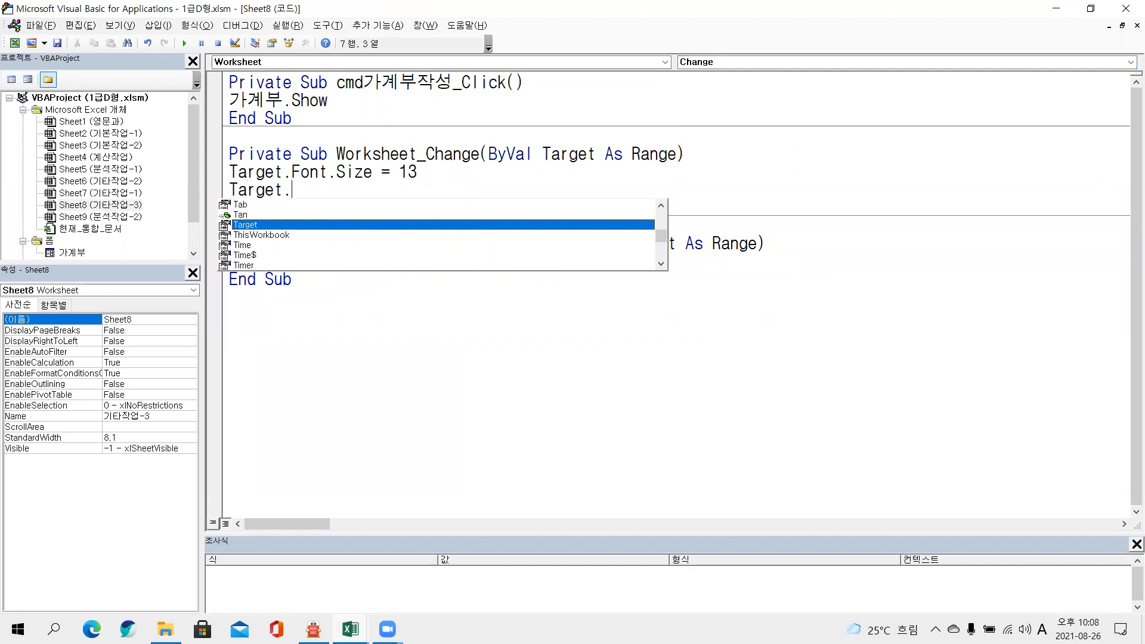
type("fa")
key("BackSpace")
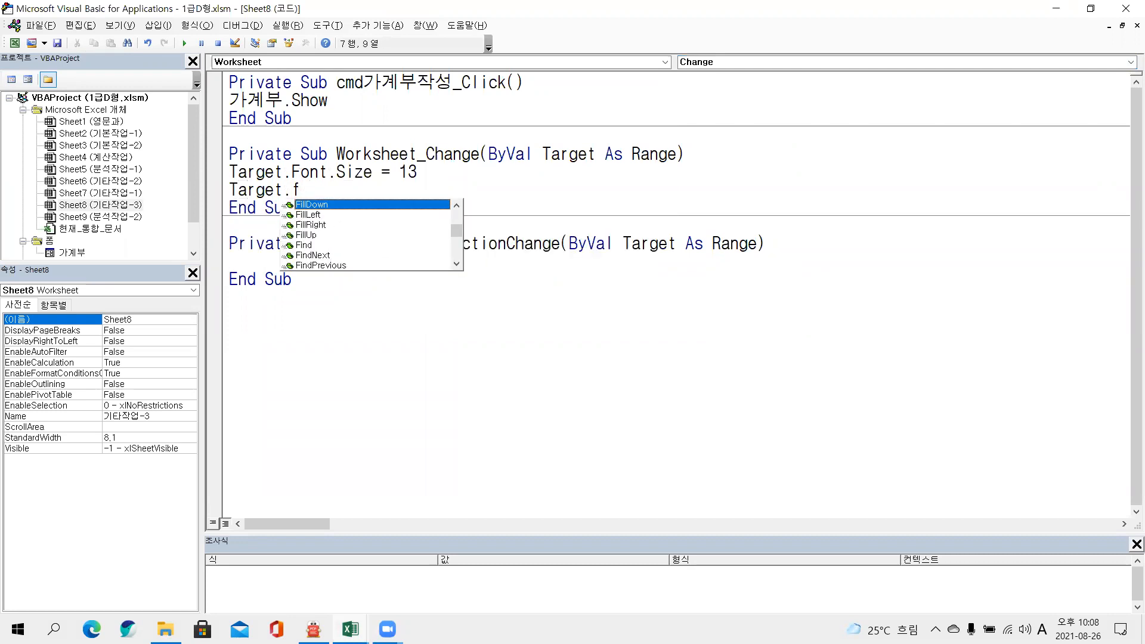
type("ont.")
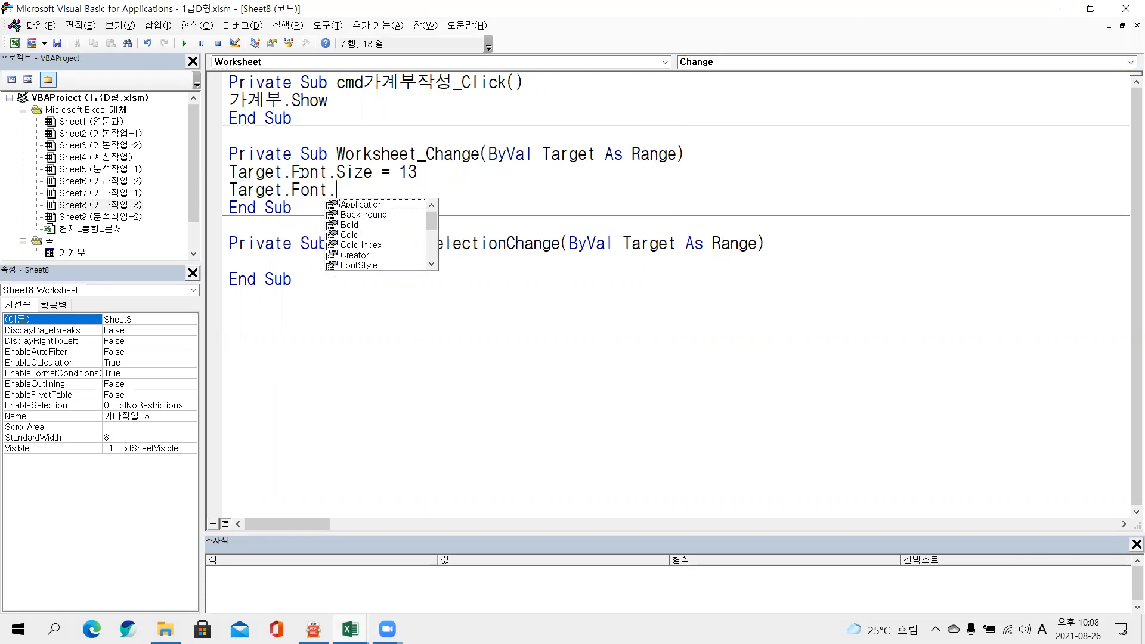
type("name=\"")
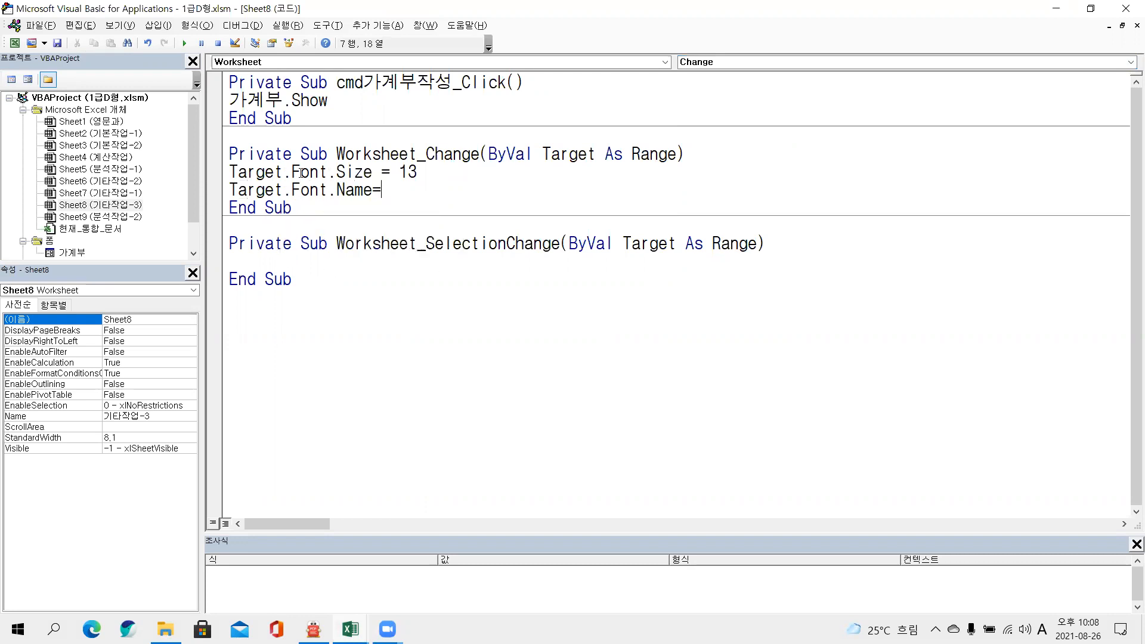
key("Hangul")
type("바탕체\"")
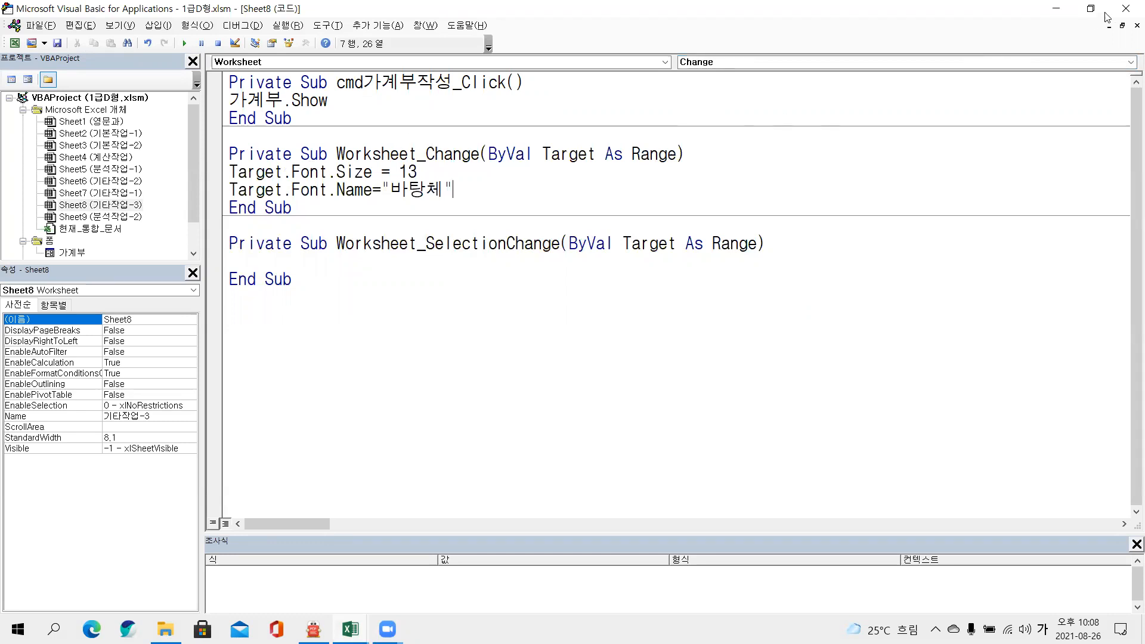
- Close the code editor and test the Change event with 합격 in cell I3, checking its font settings before clearing the cell
left_click(1125, 9)
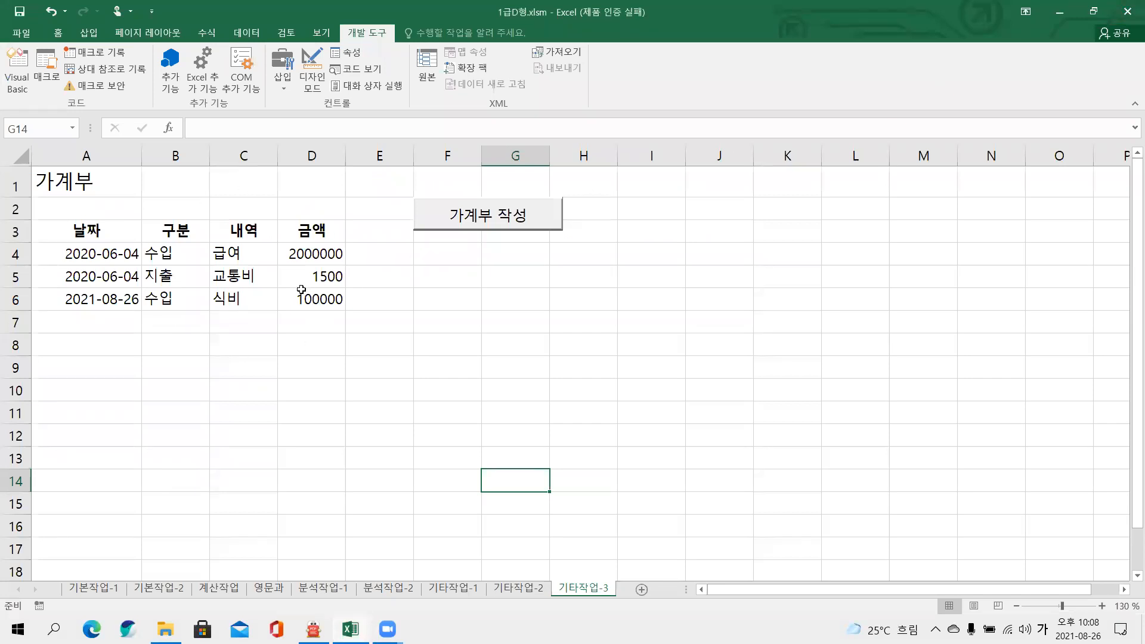
left_click(676, 241)
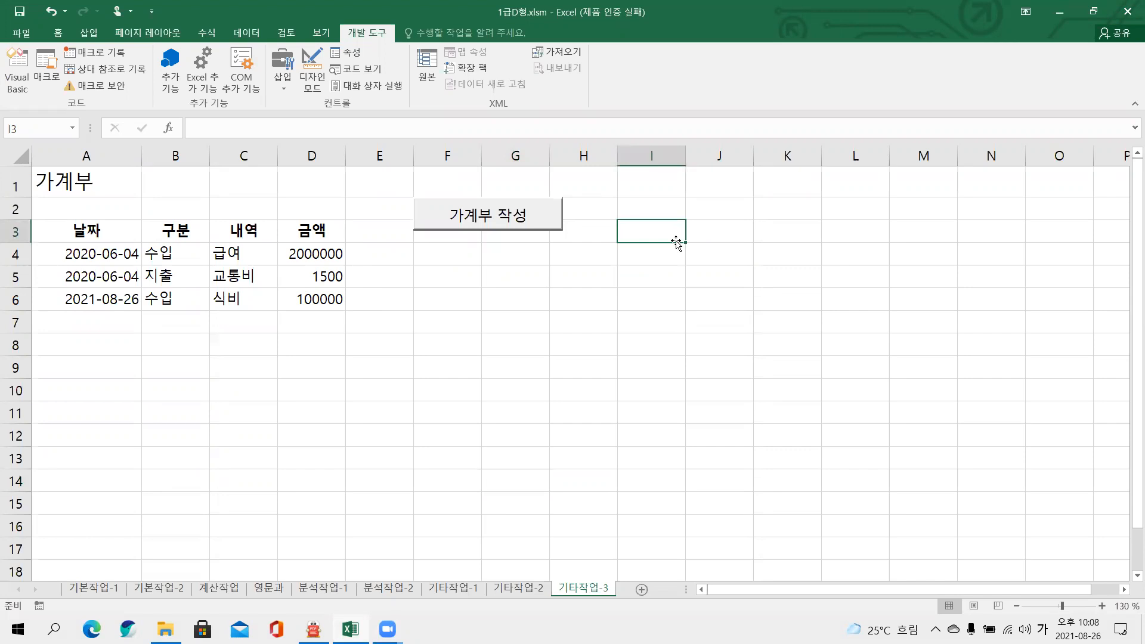
type("합격")
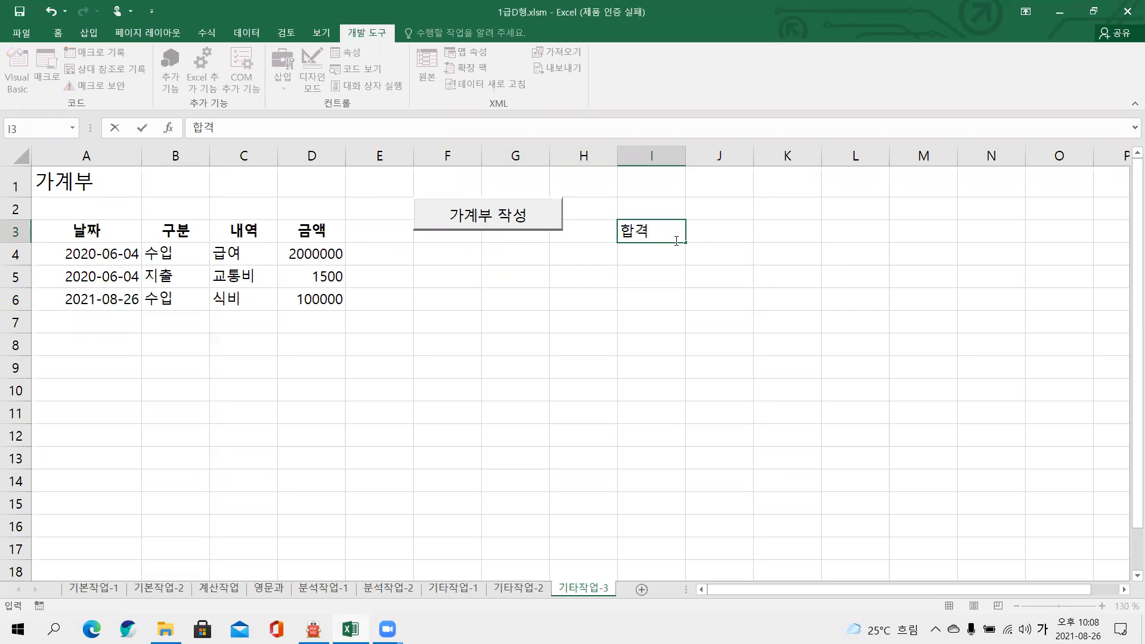
key("Return")
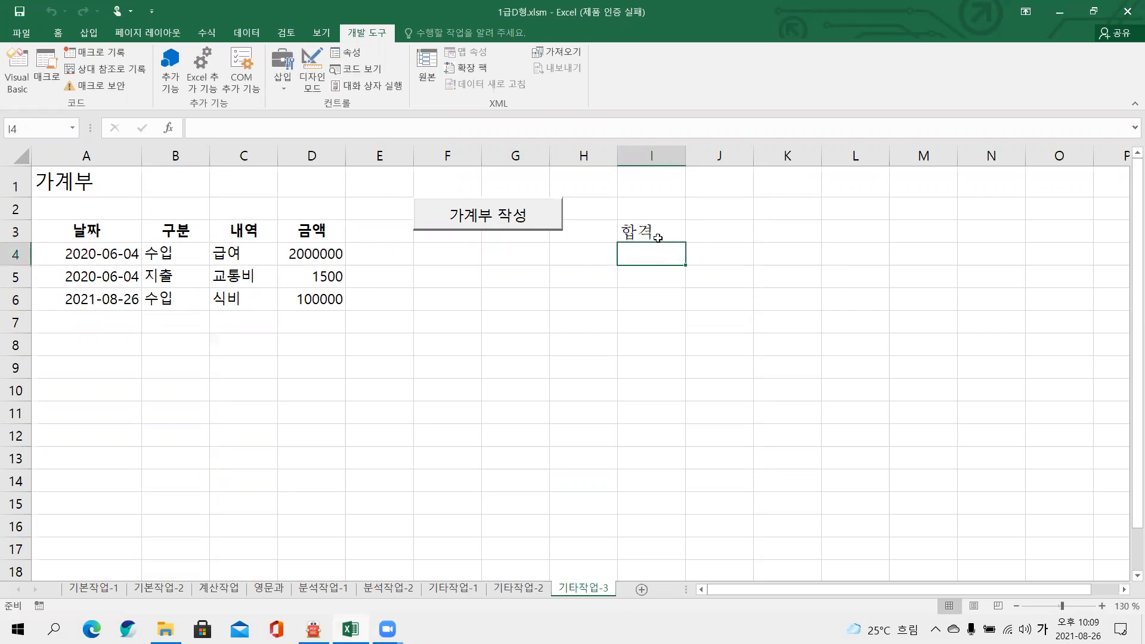
left_click(657, 234)
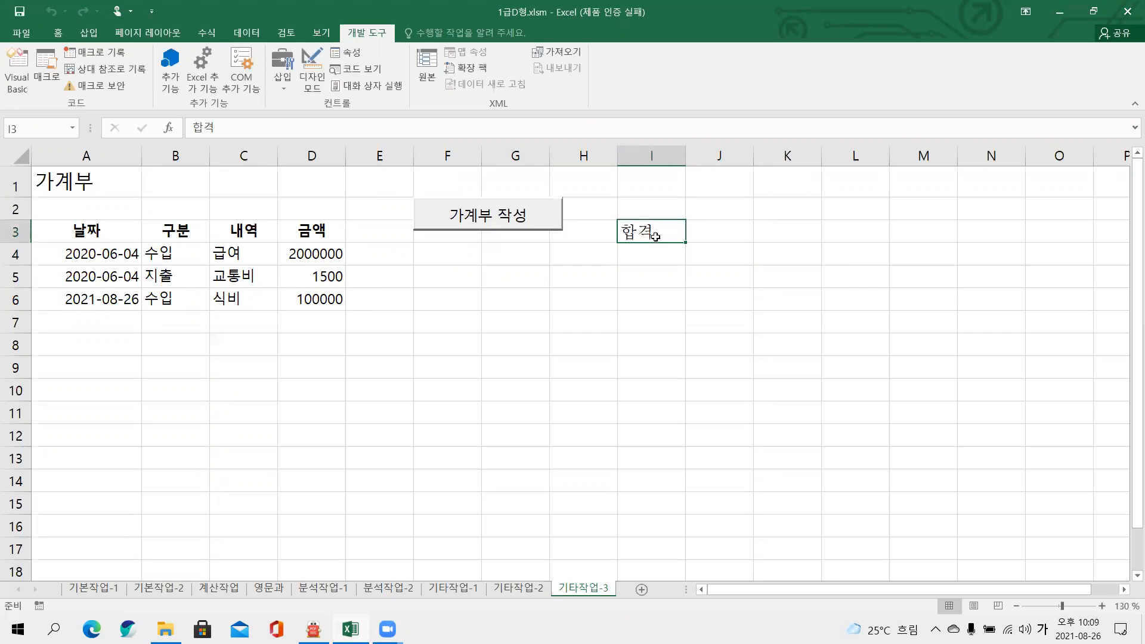
left_click(58, 33)
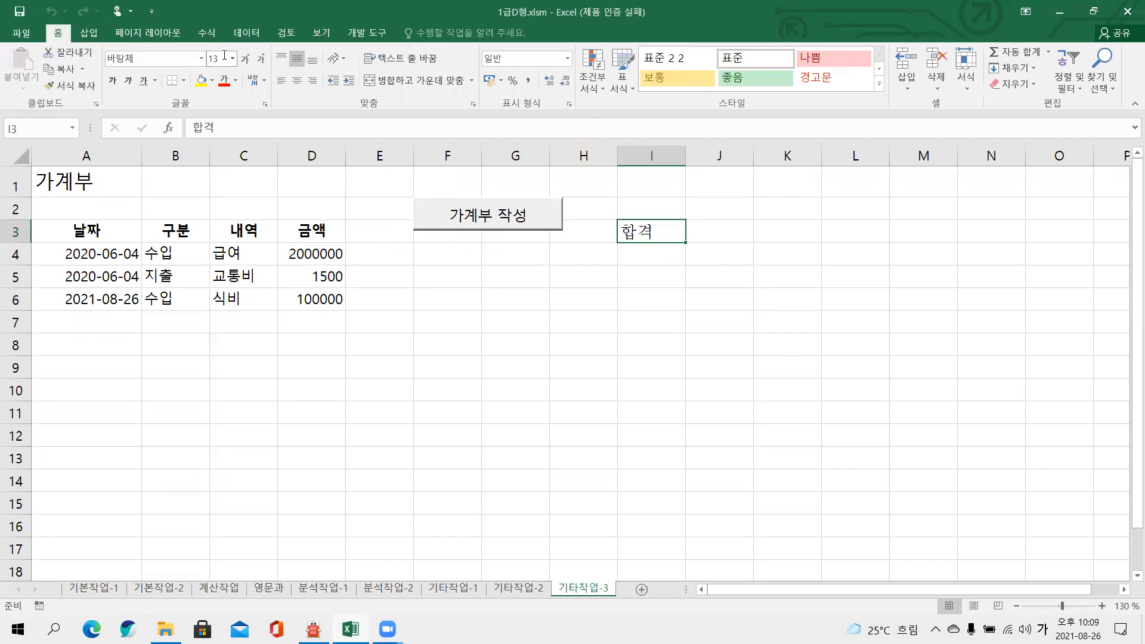
key("Delete")
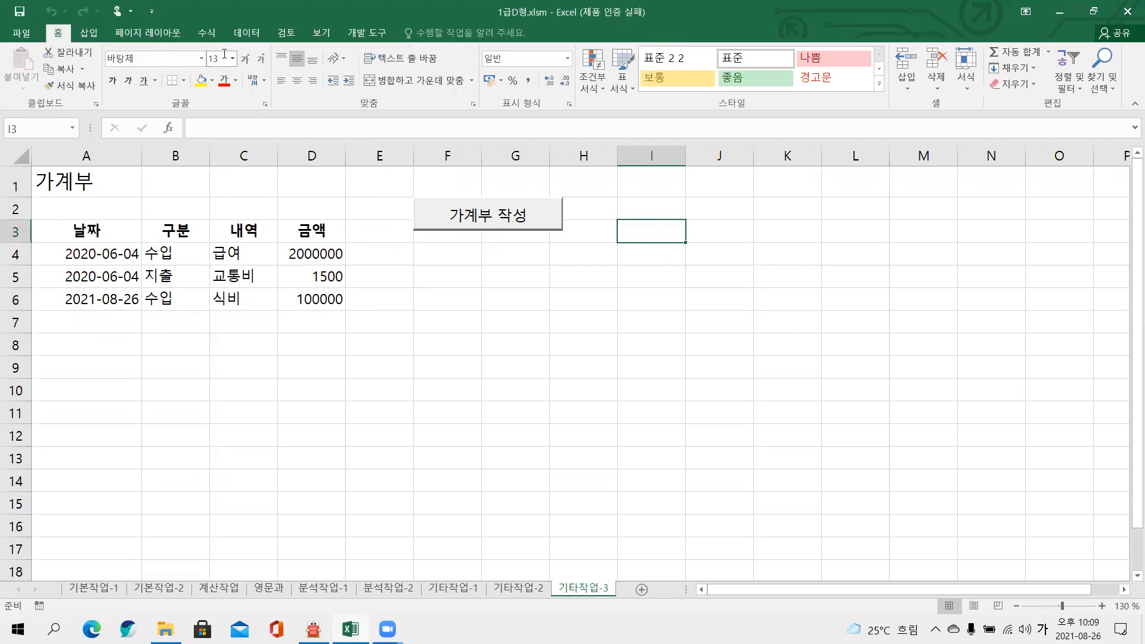